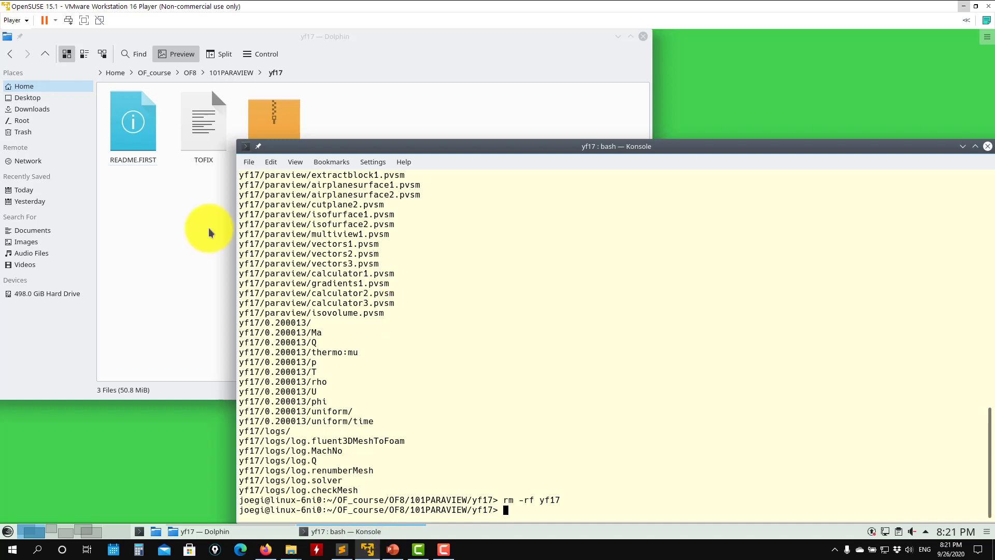
Check the 101PARAVIEW course folder in the file manager and open its yf17 case folder.
click(173, 222)
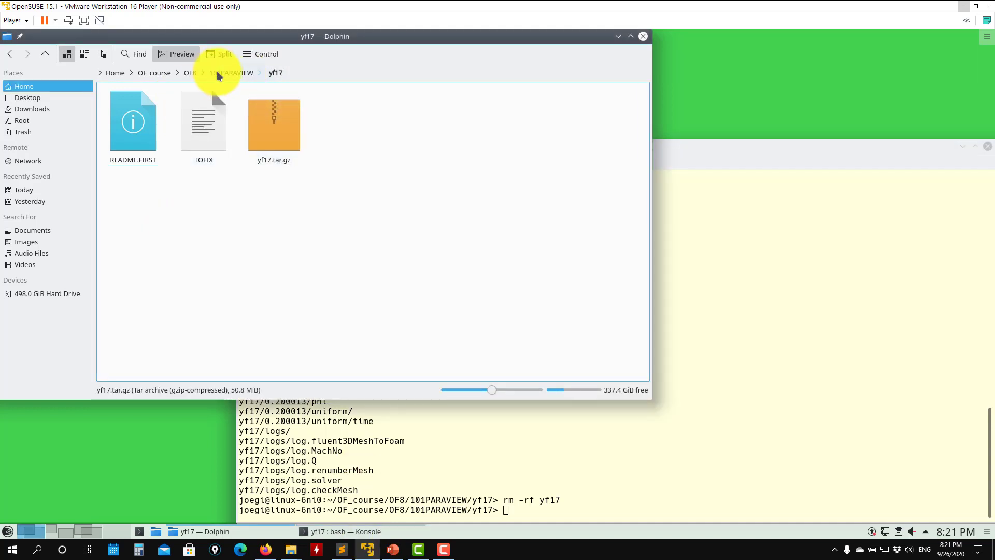
click(233, 73)
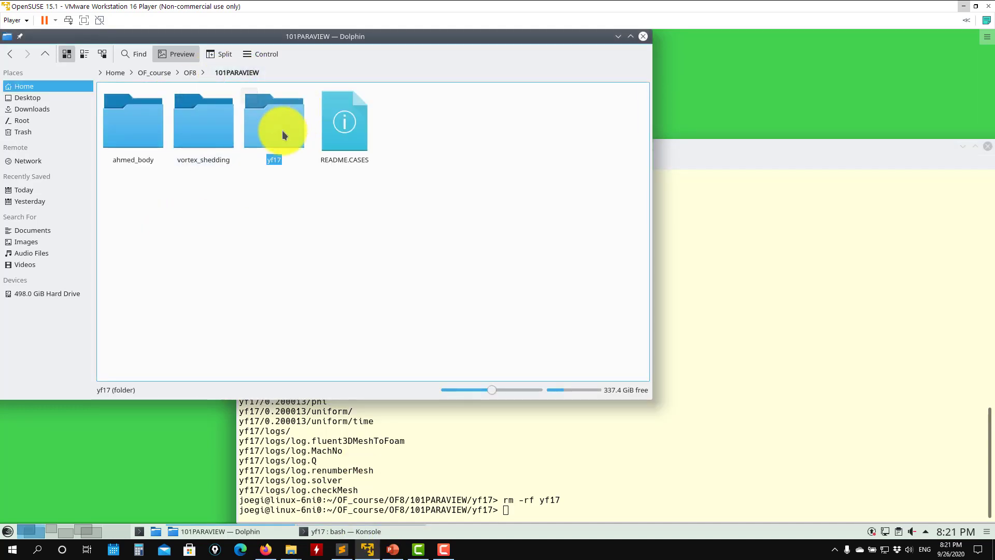
click(276, 134)
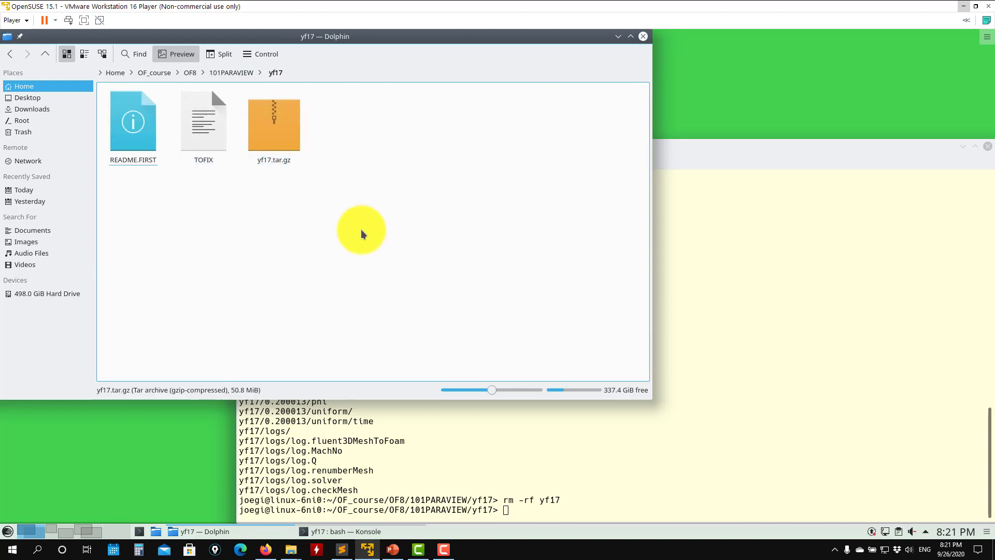
List the yf17 folder in the terminal and extract the archive with tar -xzvf yf17.tar.gz.
click(478, 461)
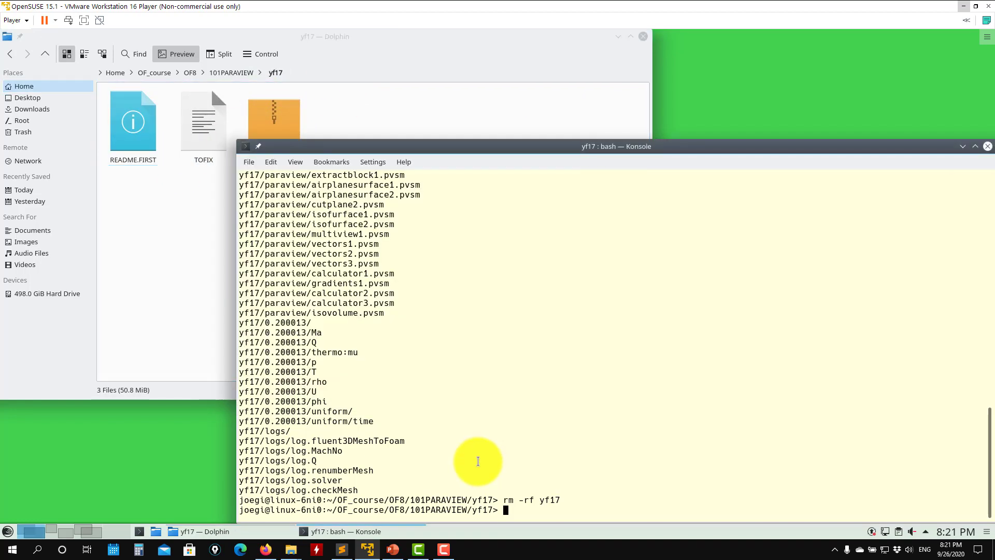
text(ls)
key(Return)
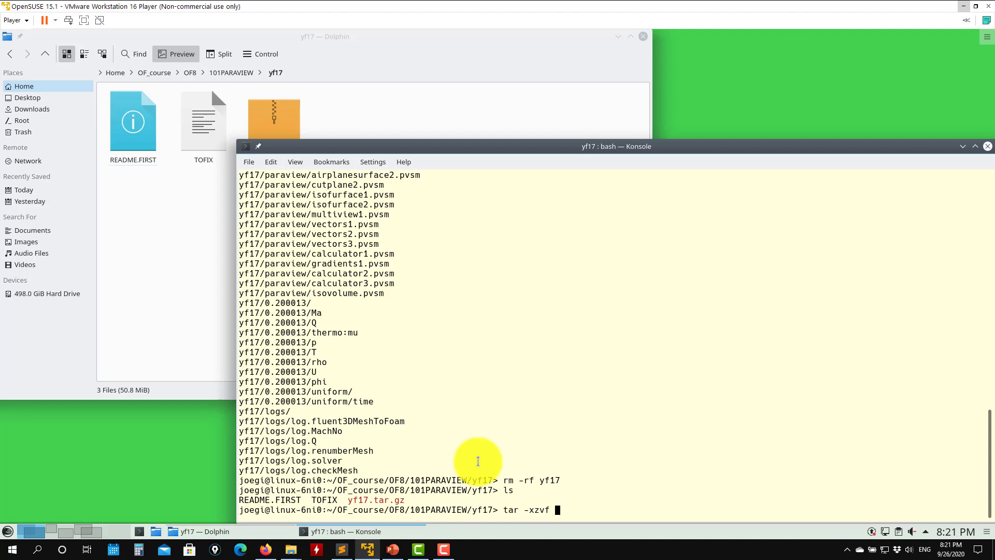
key(Tab)
key(Return)
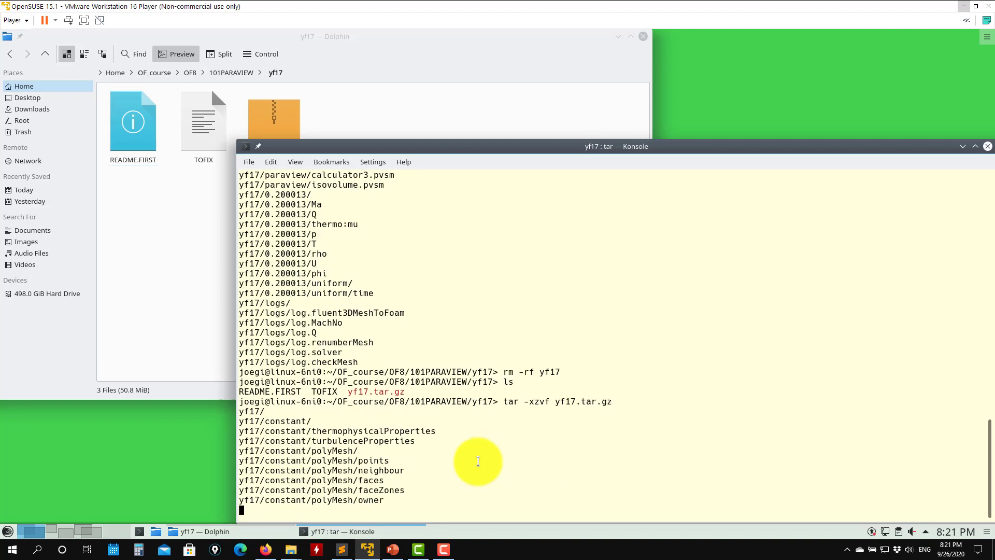
Enter the extracted yf17 folder in a cleared terminal, list its contents, and open the same folder in the file manager.
text(c)
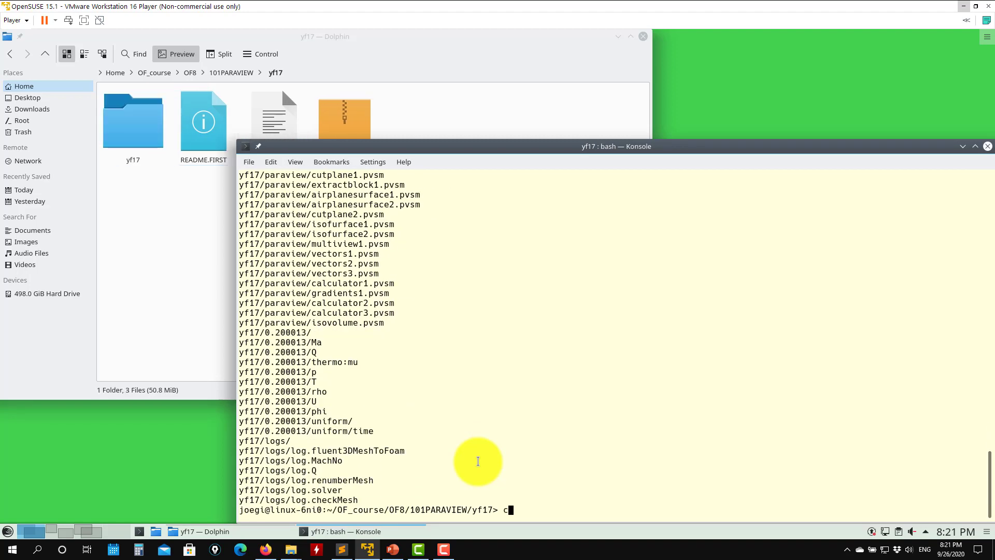
text(d y)
key(Tab)
key(Return)
text(ls)
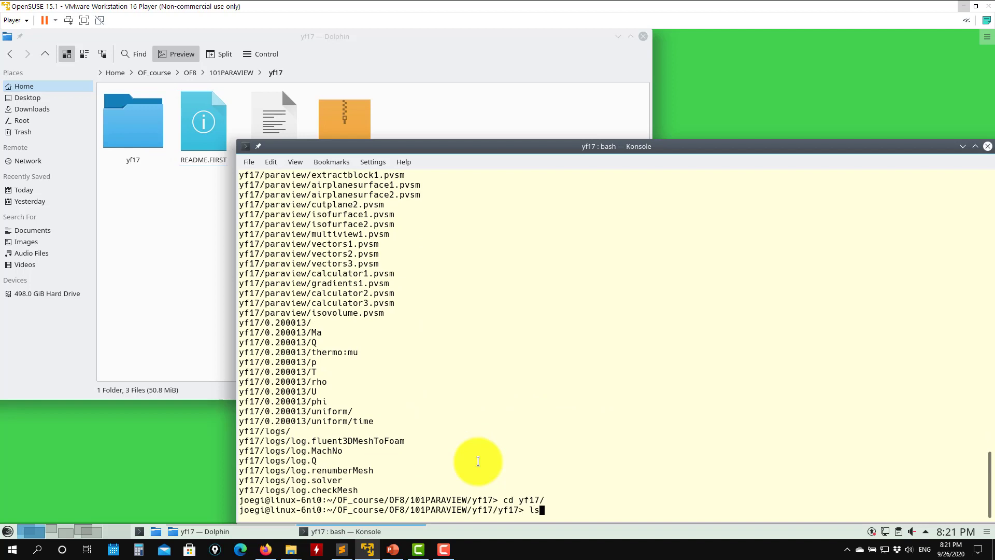
key(Return)
text(clear)
key(Return)
text(ls)
key(Return)
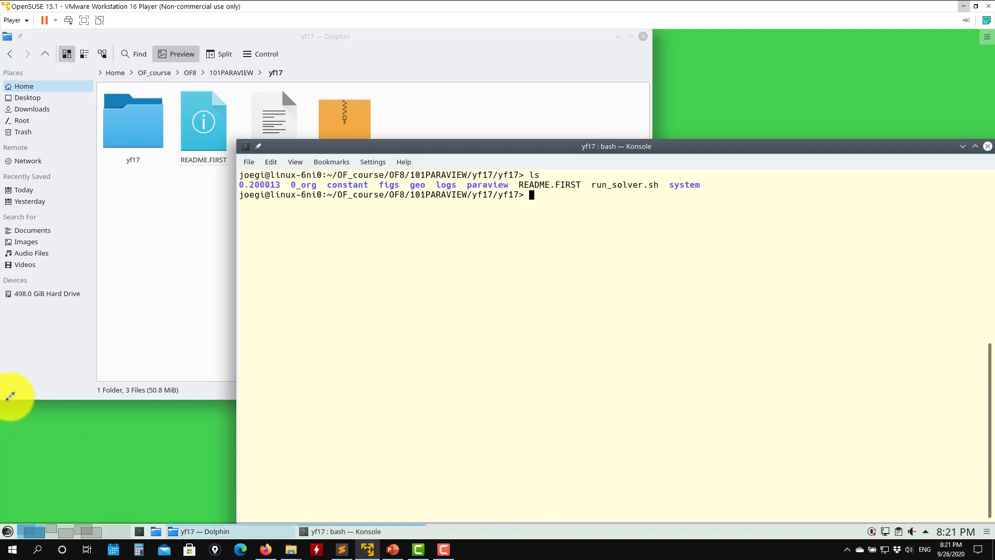
double_click(122, 150)
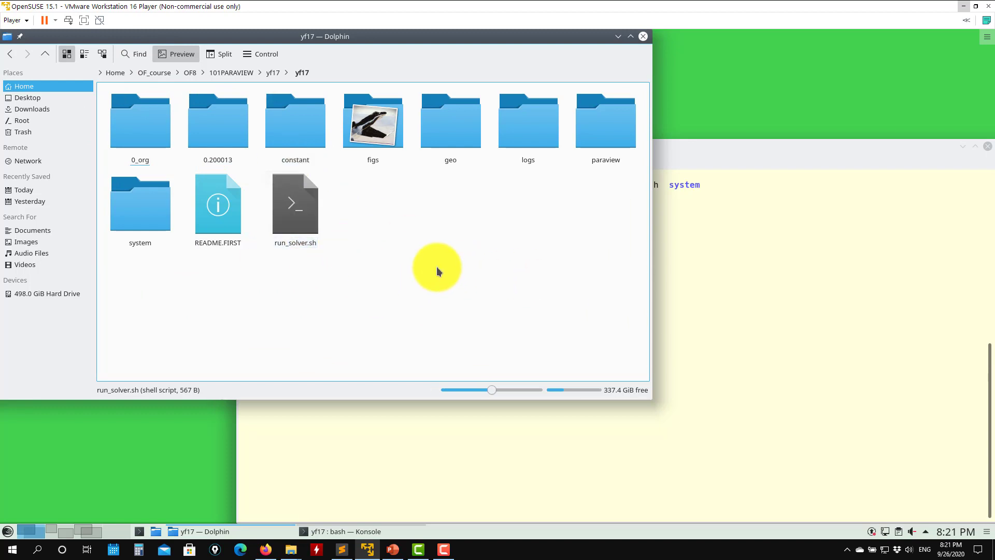
click(749, 263)
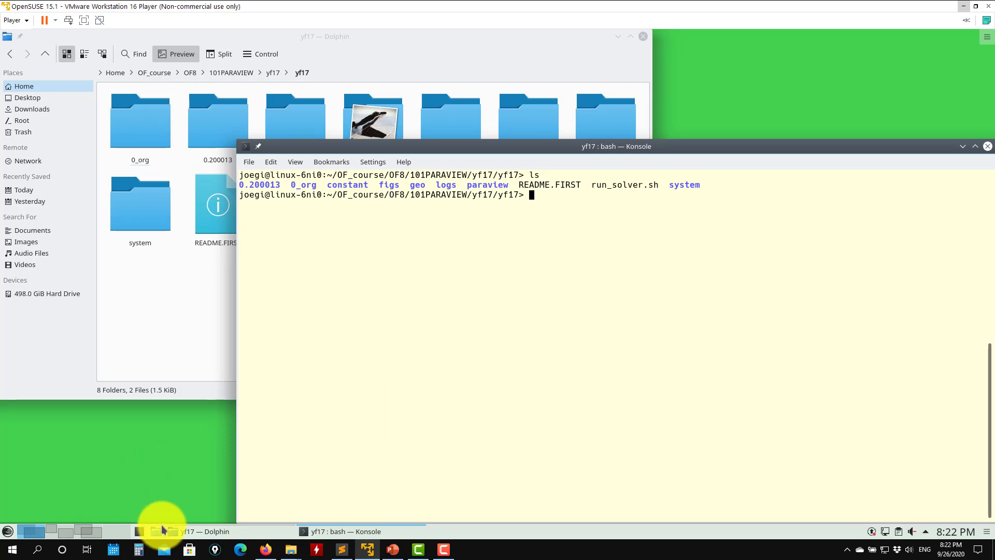
Browse to Home/OpenFOAM/OpenFOAM-8/bin in a new file manager window.
key(super+e)
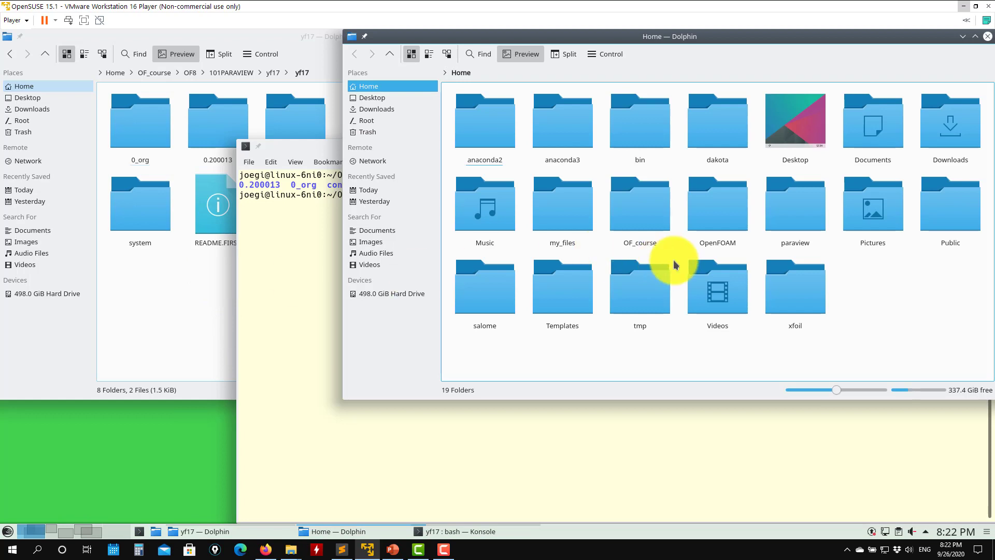
click(726, 212)
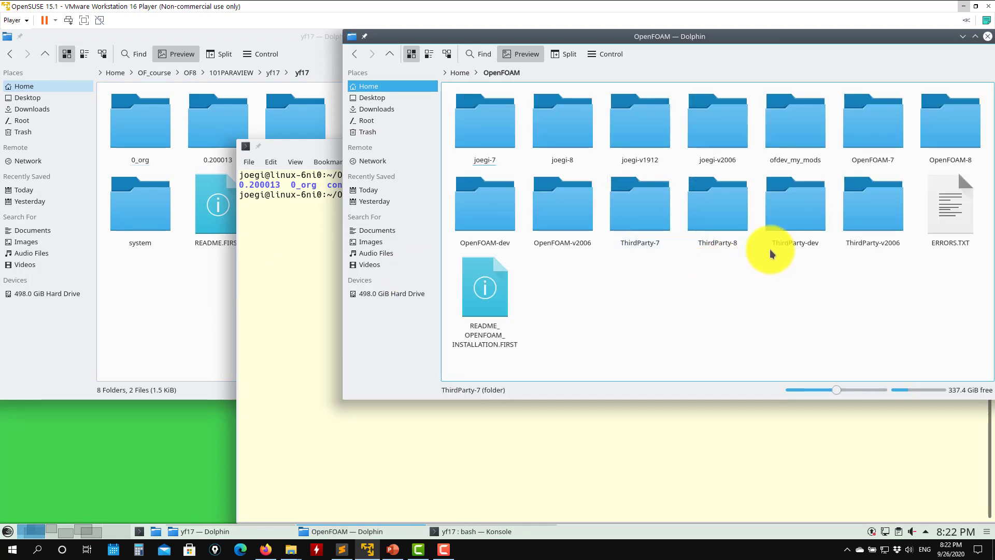
click(956, 136)
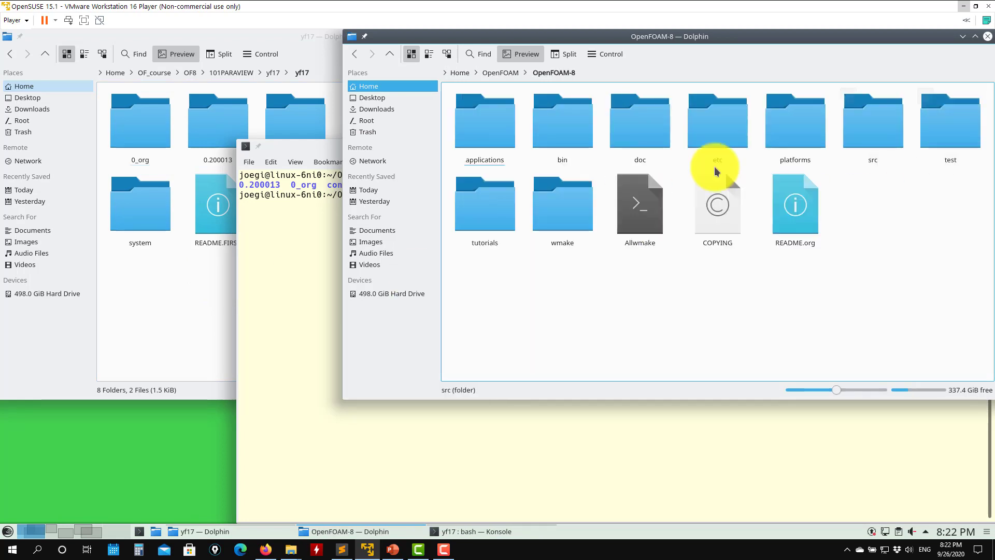
click(728, 135)
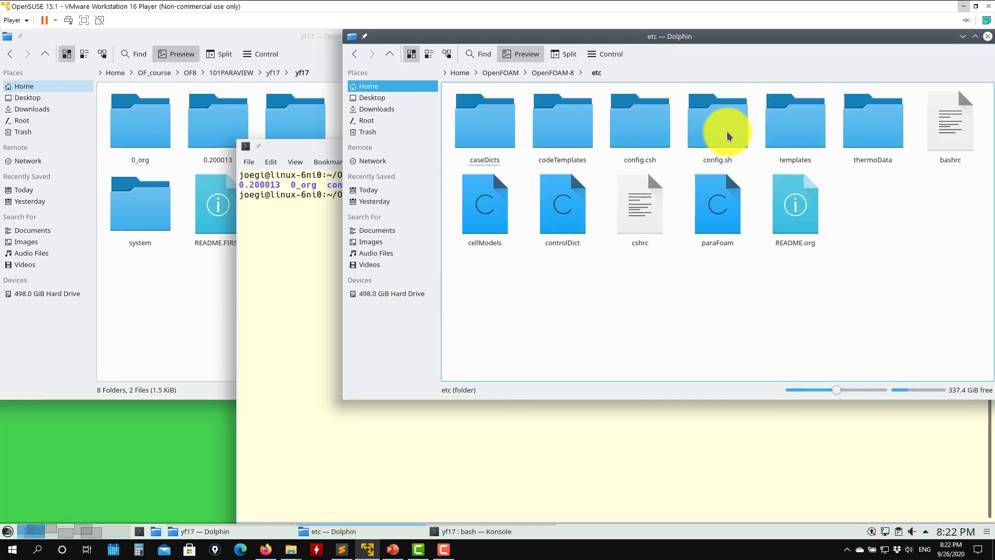
click(390, 54)
click(563, 129)
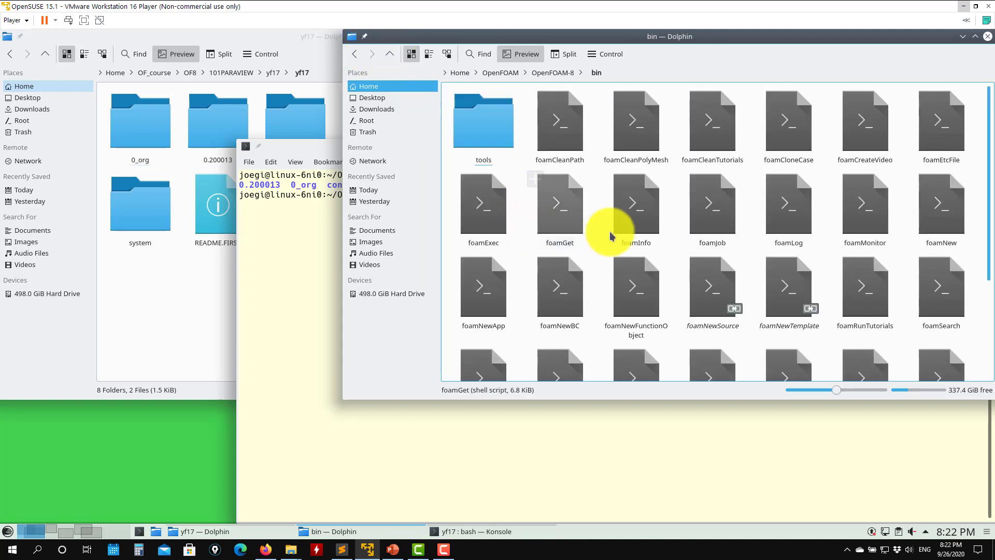
Open the paraFoam script from the bin folder with Text Editor.
scroll(611, 236, down, 3)
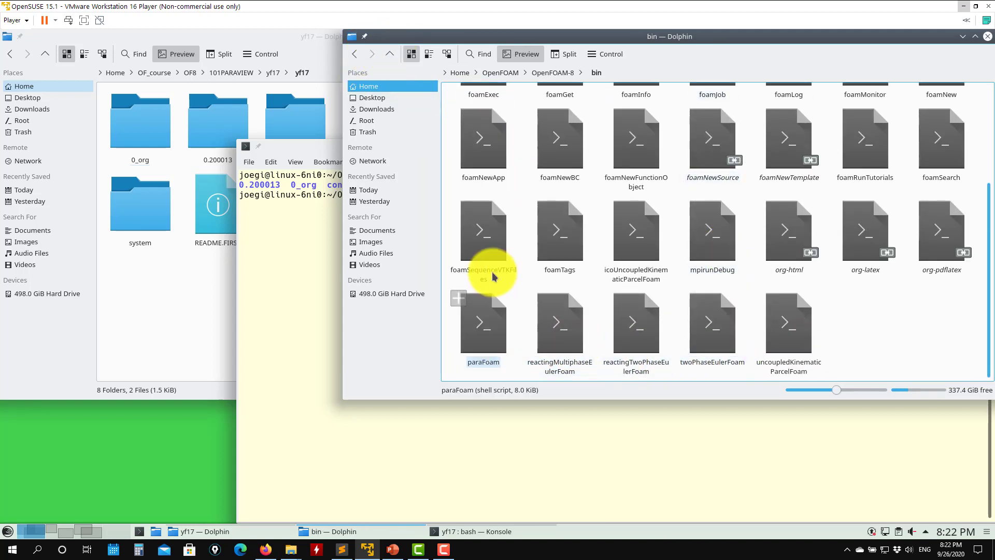
right_click(470, 329)
mouse_move(523, 135)
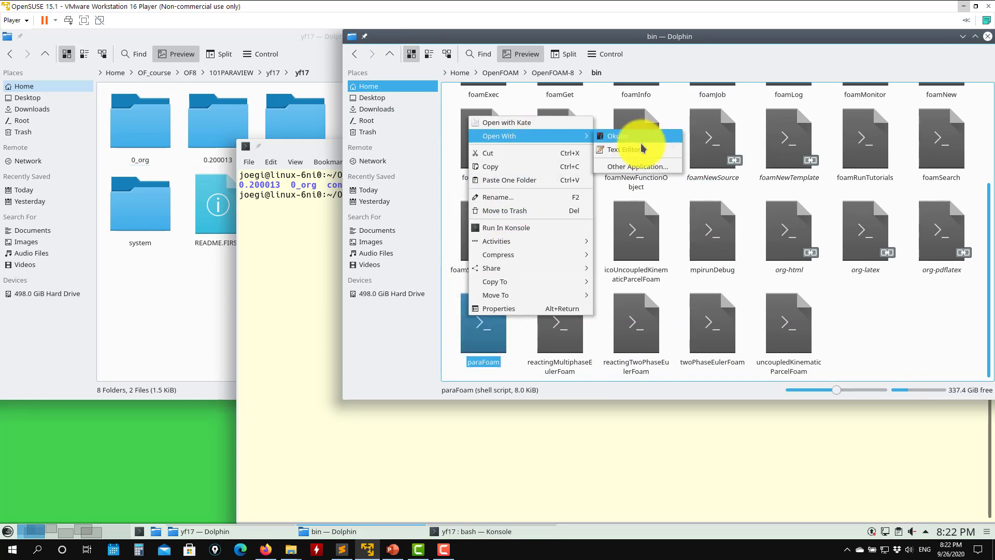
click(642, 149)
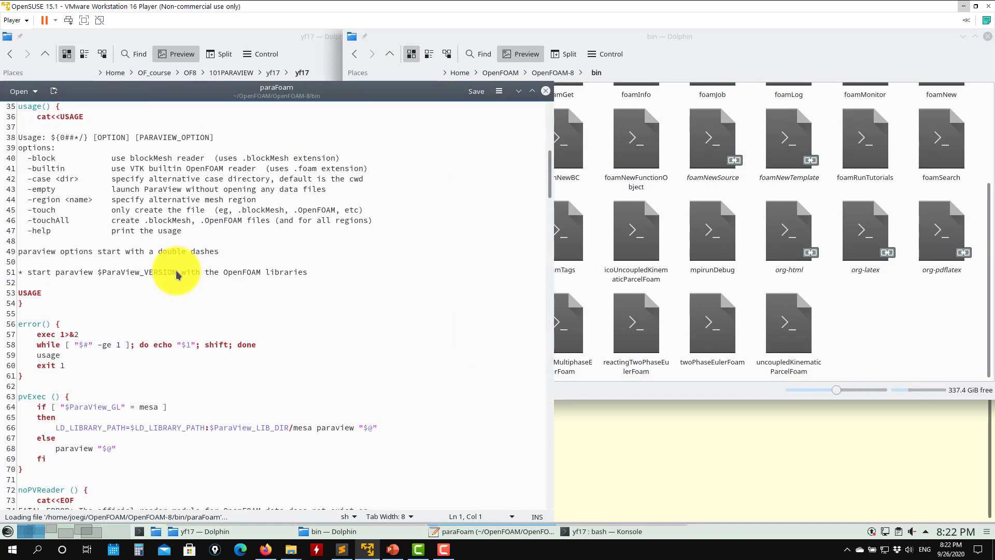
Read through the paraFoam script to its end, close it, and return to the terminal.
scroll(130, 396, down, 3)
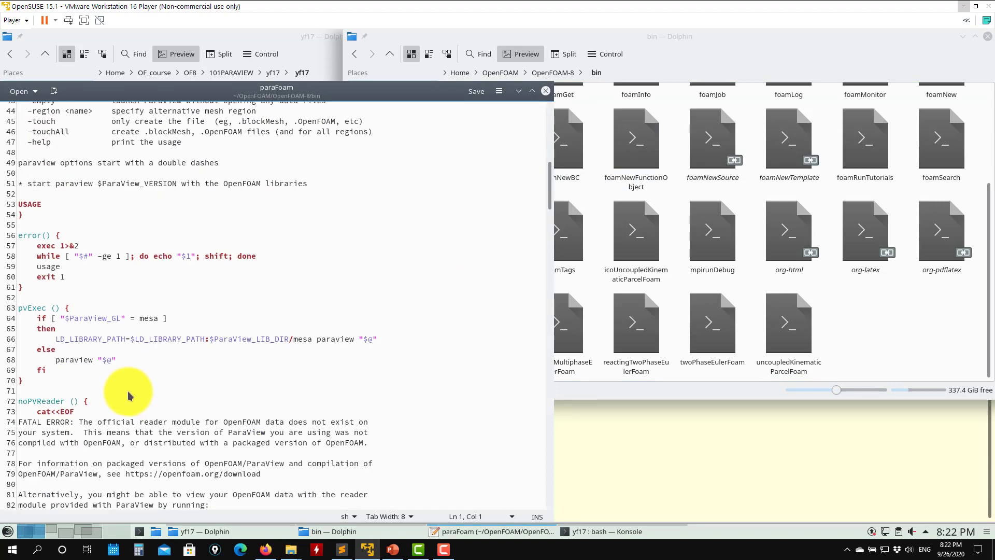
scroll(129, 396, down, 20)
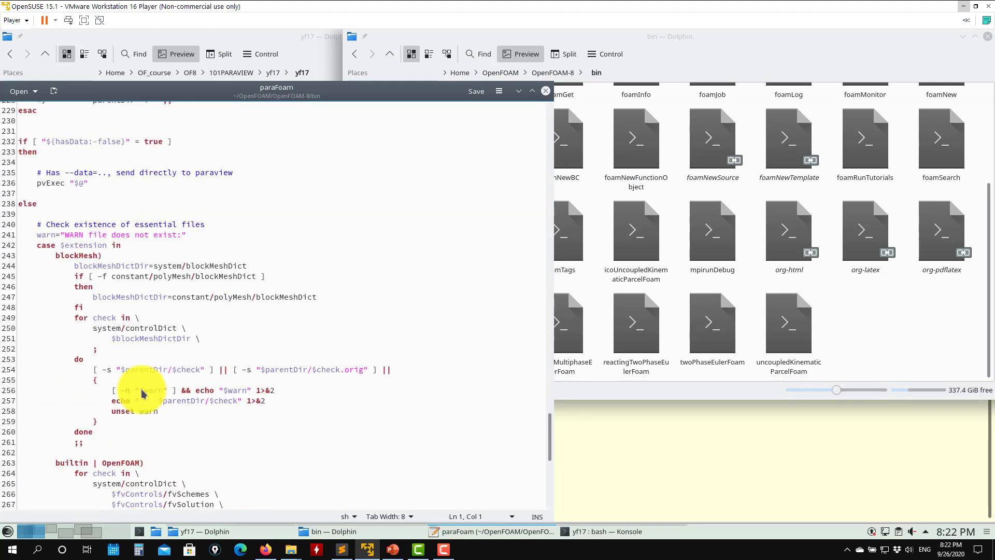
scroll(142, 393, down, 12)
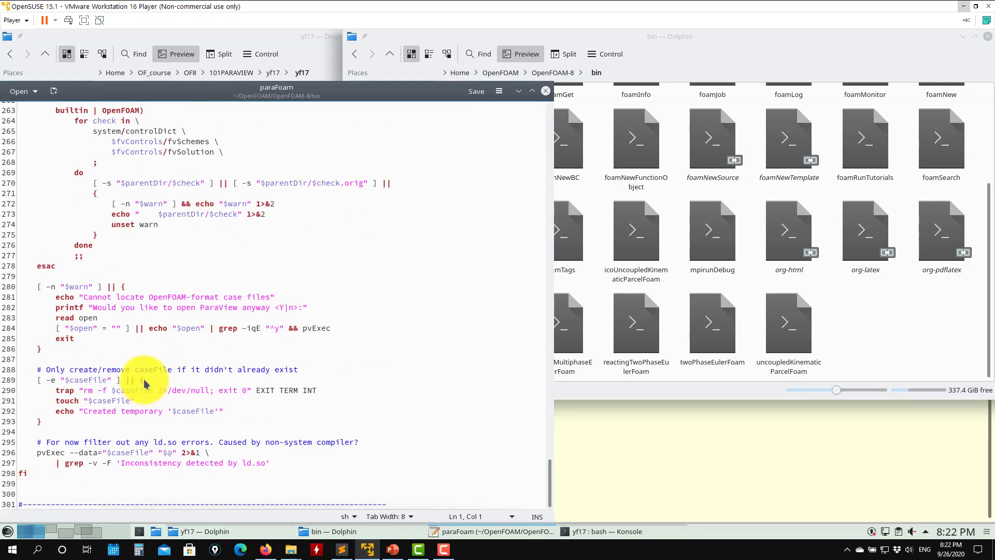
click(544, 93)
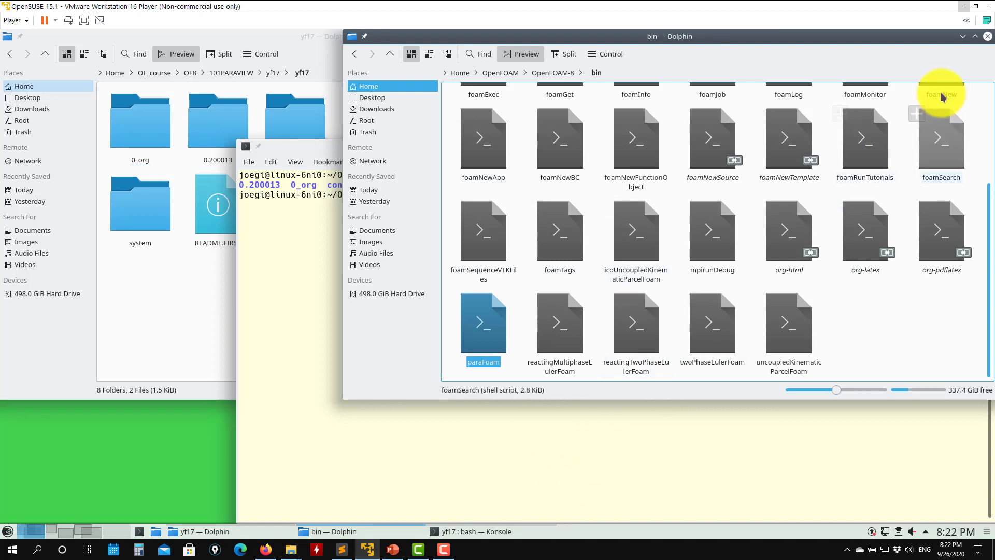
click(988, 36)
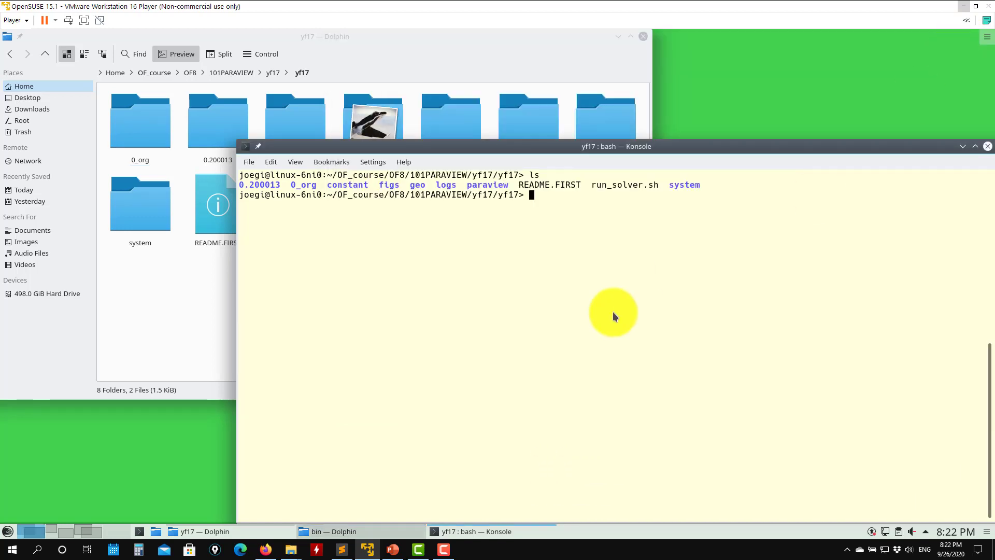
Run paraFoam in the yf17 case folder, load yf17.OpenFOAM with the default reader settings, and close ParaView.
text(paraFoam)
key(Return)
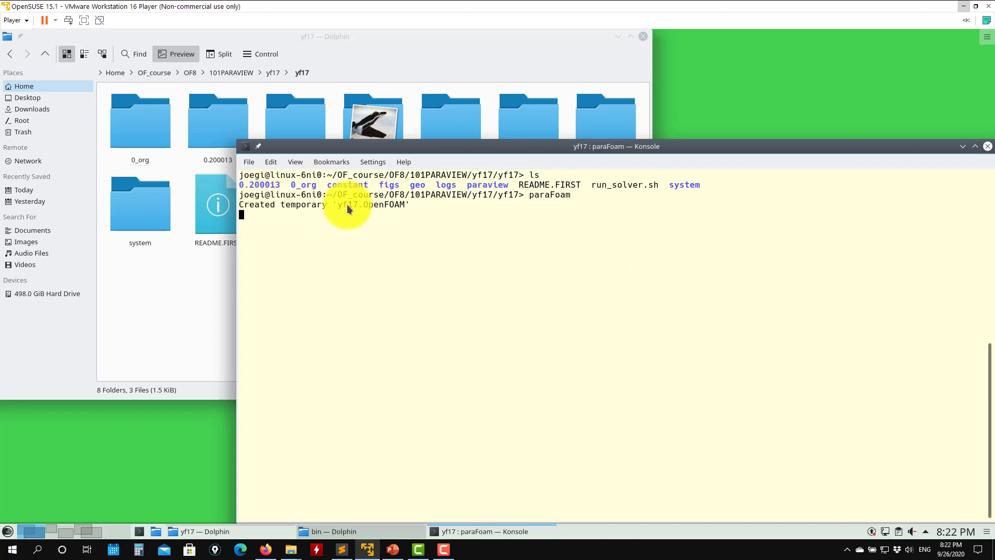
click(223, 263)
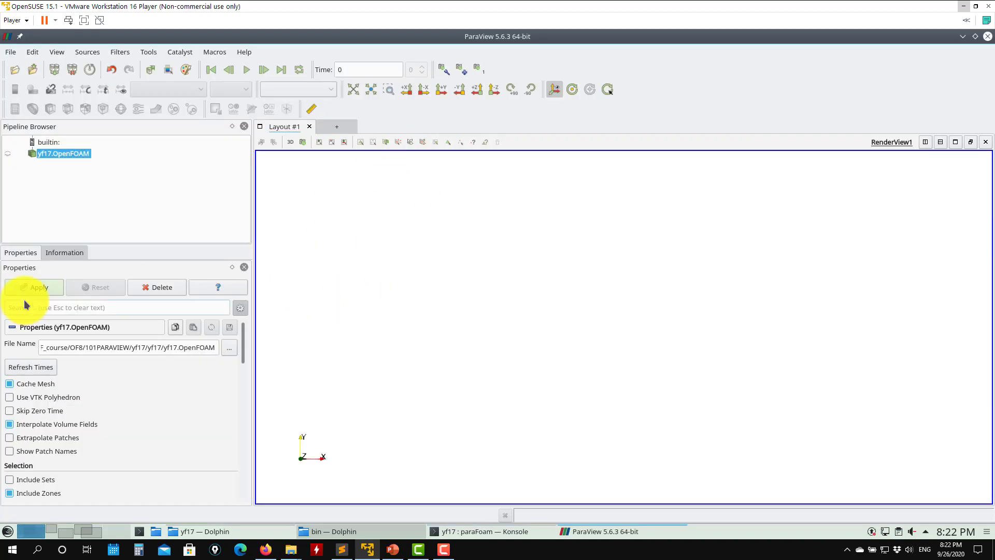
click(41, 289)
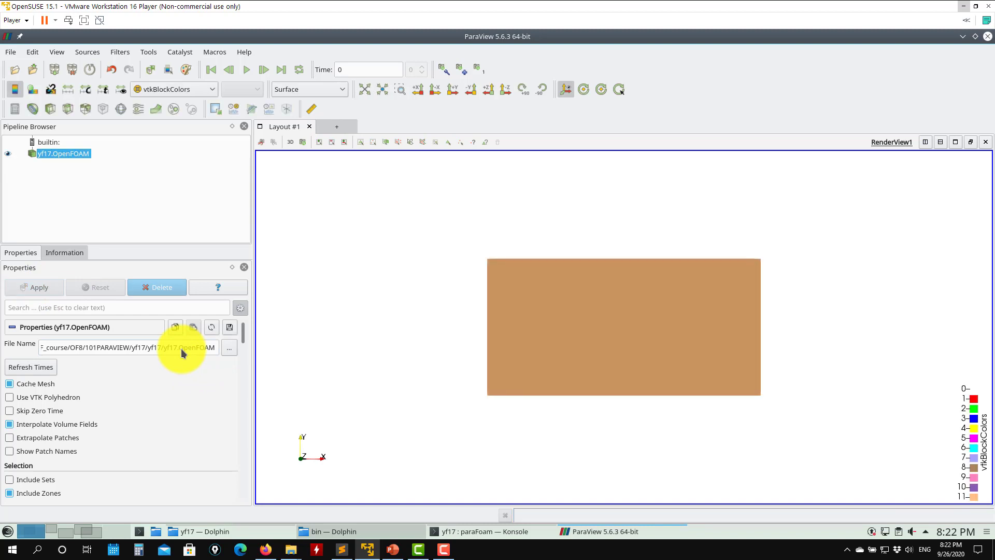
click(987, 38)
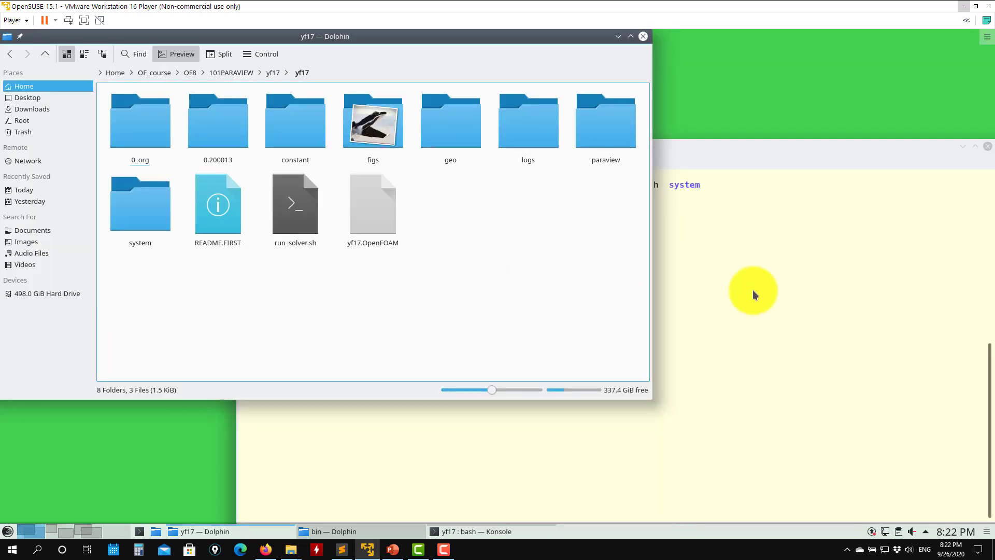
Create an empty reader file with touch case.foam and launch paraview from the terminal.
click(752, 290)
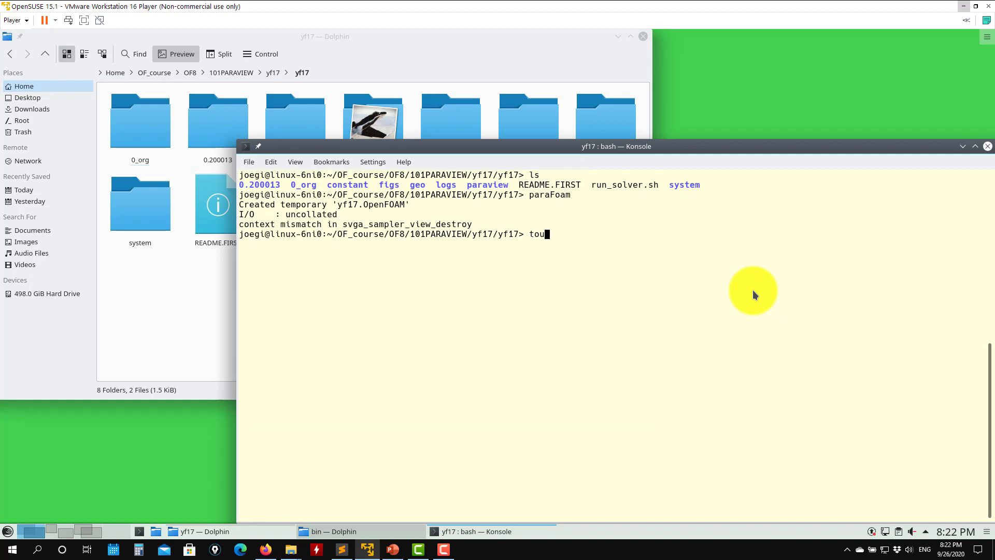
text(touch case.foam)
key(Return)
text(parav)
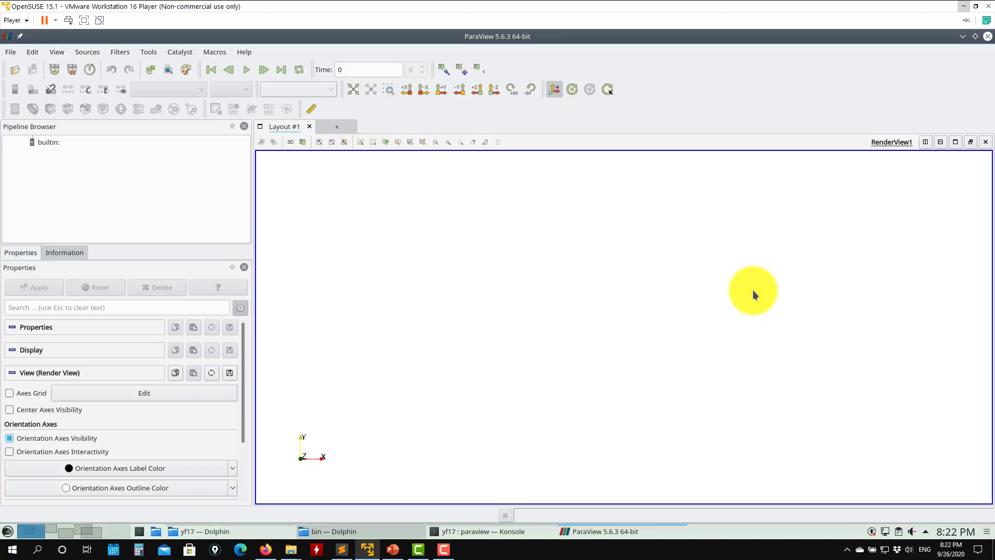
Open case.foam in ParaView, load it with the default reader settings, and close ParaView after viewing the domain.
click(15, 69)
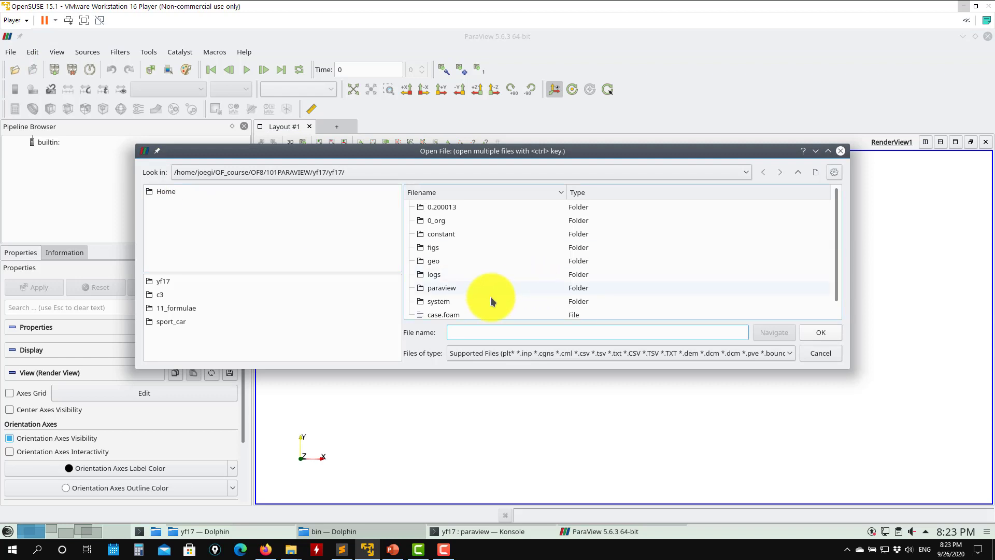
click(456, 314)
click(821, 332)
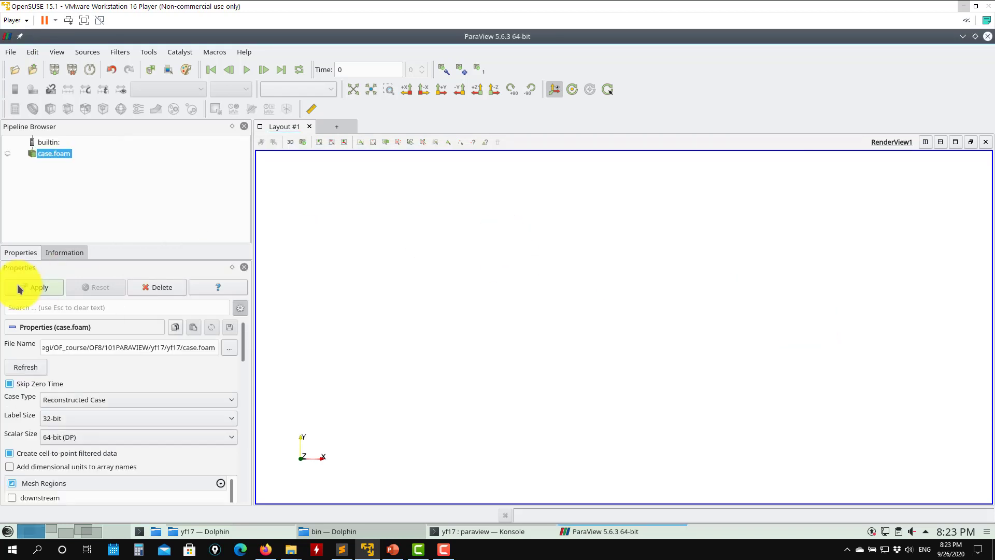
click(35, 287)
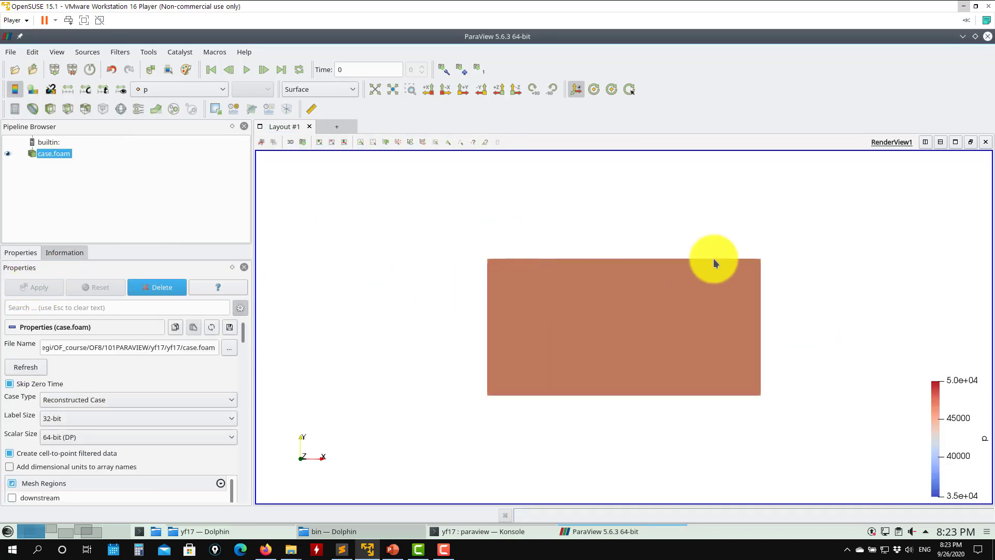
drag(711, 262, 692, 207)
click(988, 36)
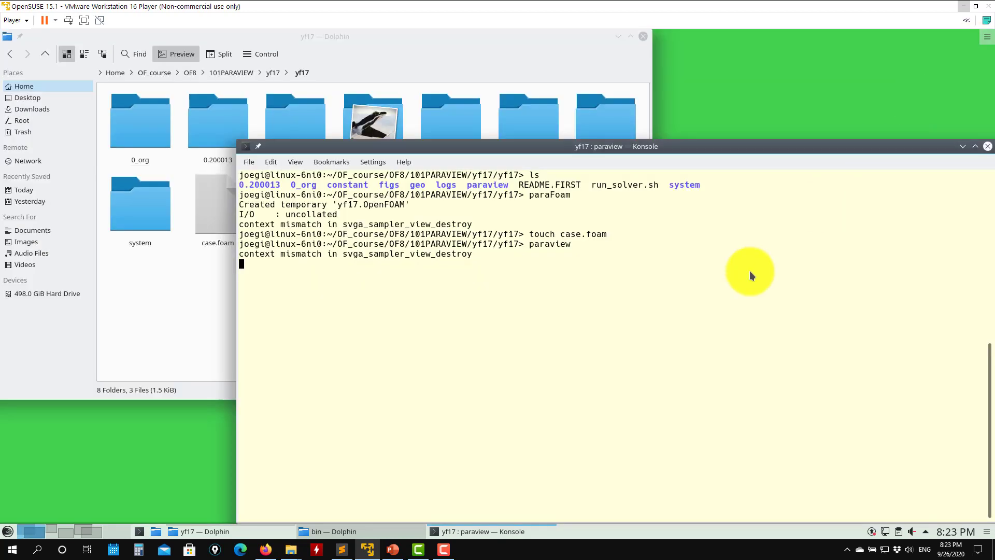
Run paraFoam -builtin in the yf17 case folder, load yf17.foam with the default reader settings, and close ParaView.
text(paraFoam)
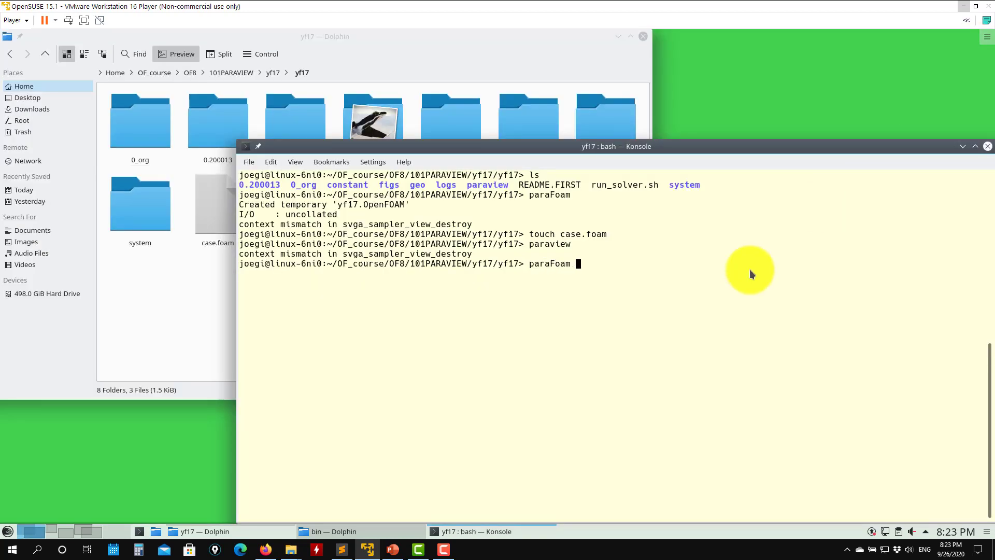
text( -builtin)
key(Return)
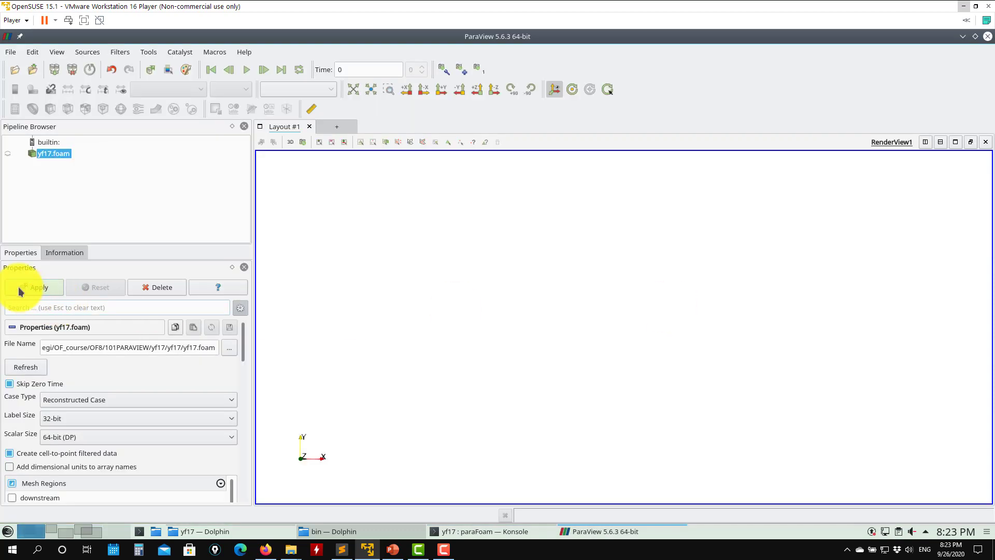
click(52, 287)
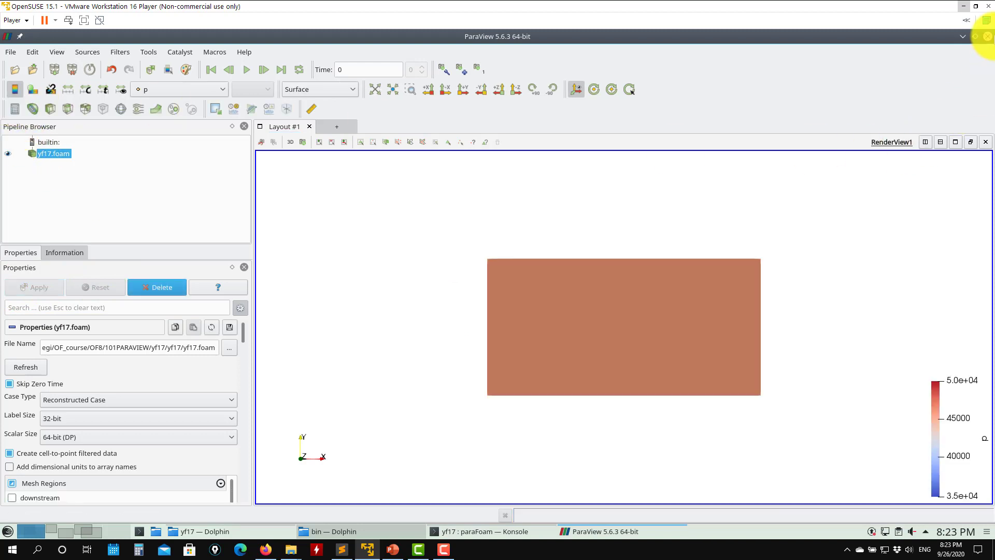
click(988, 36)
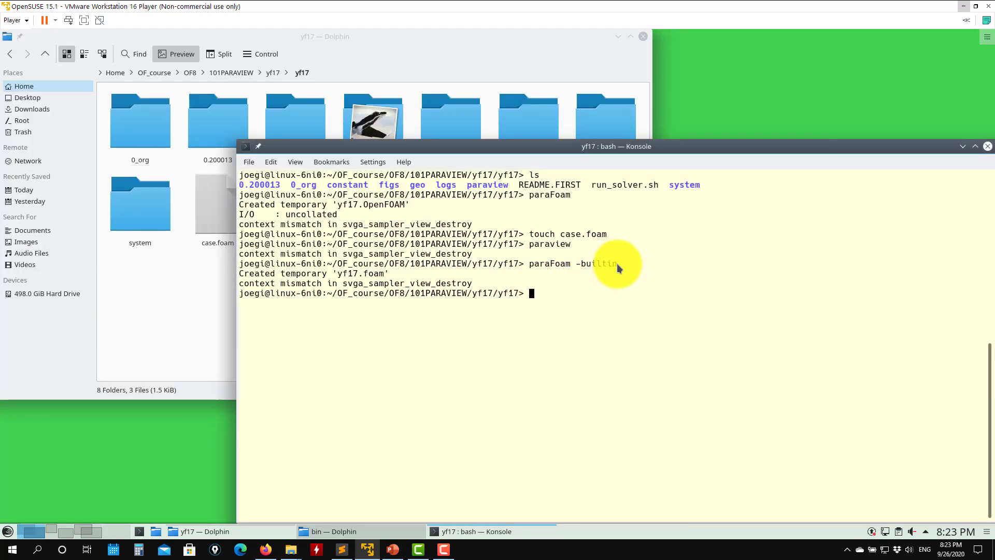
drag(617, 264, 519, 264)
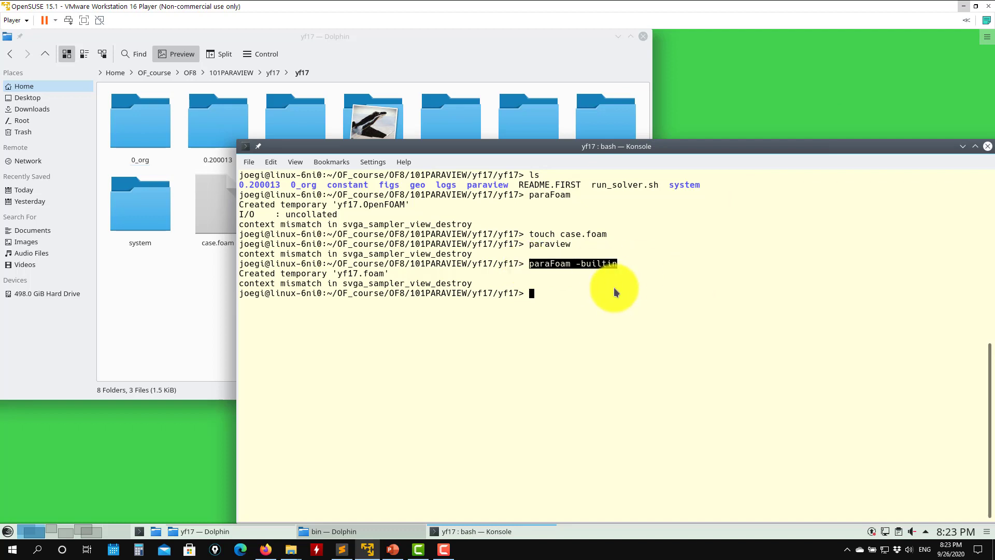
Launch ParaView directly on case.foam from the terminal, load it with the default reader settings, and close ParaView.
text(paraview case.foam)
key(Return)
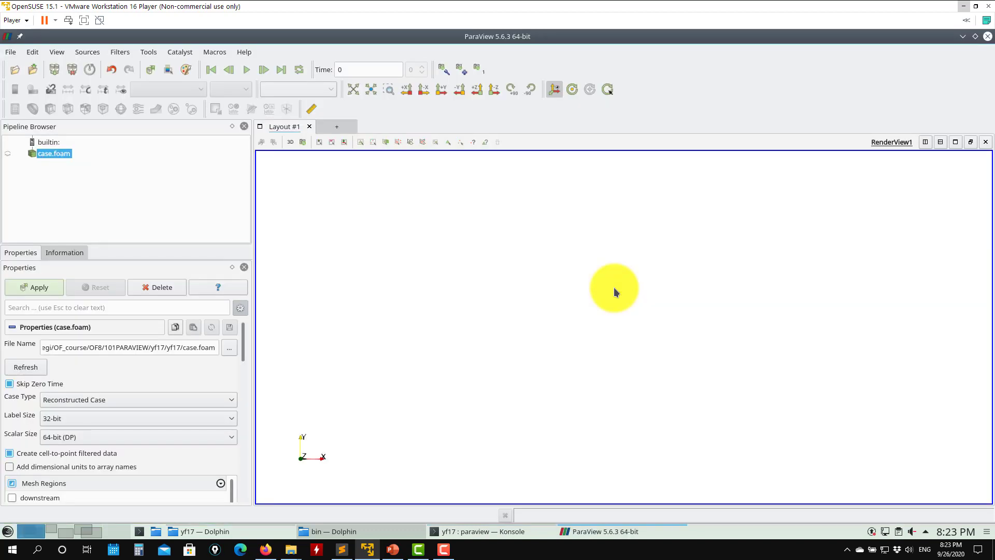
click(42, 291)
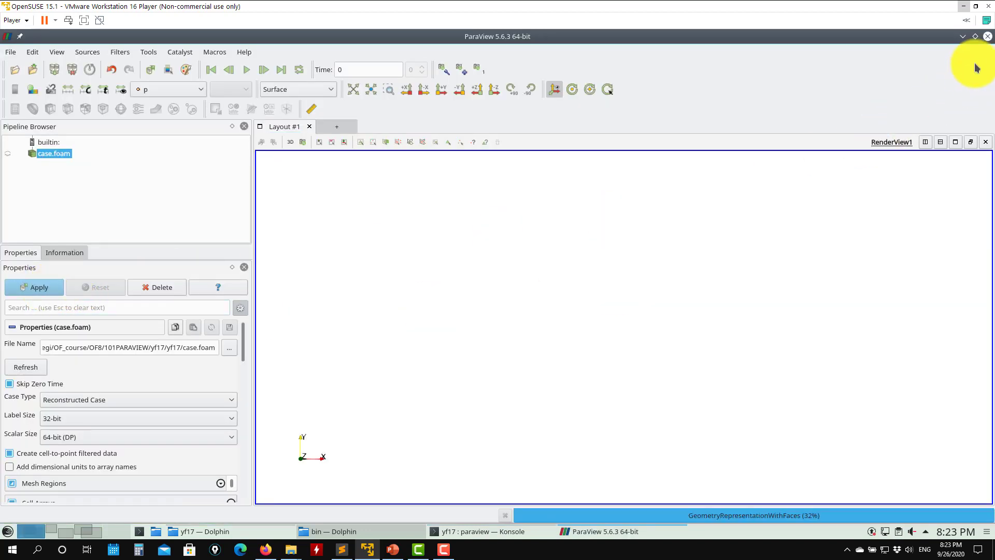
click(988, 36)
Remove case.foam from the case folder and list the folder's contents.
text(rm case.foam)
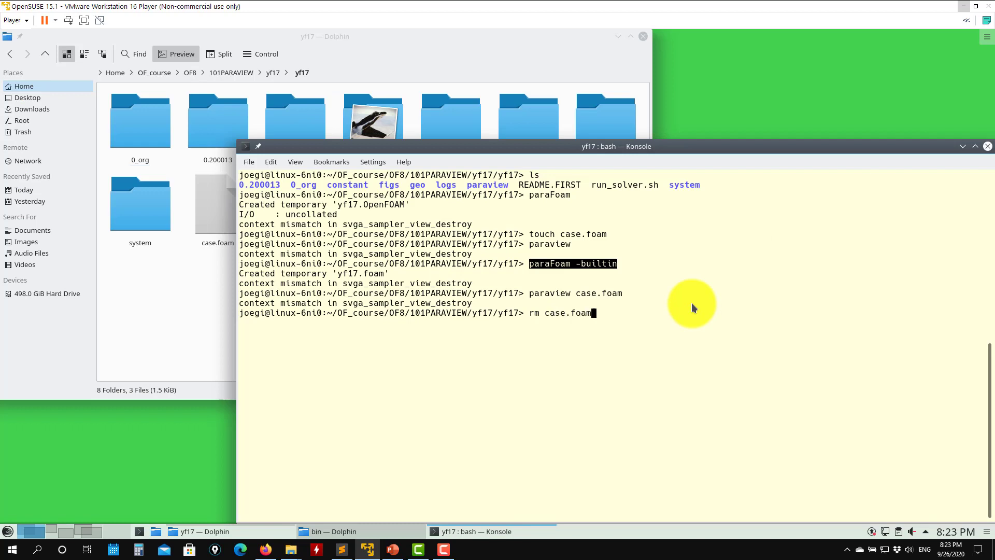
key(Return)
text(ls)
key(Return)
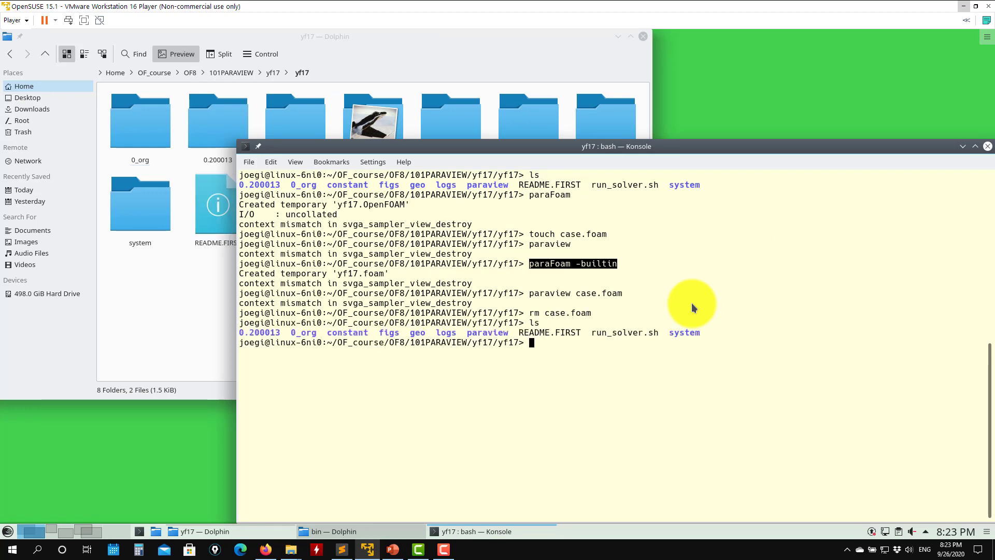
Run paraFoam in the yf17 case folder and load yf17.OpenFOAM with the default reader settings.
text(paraFoam)
key(Return)
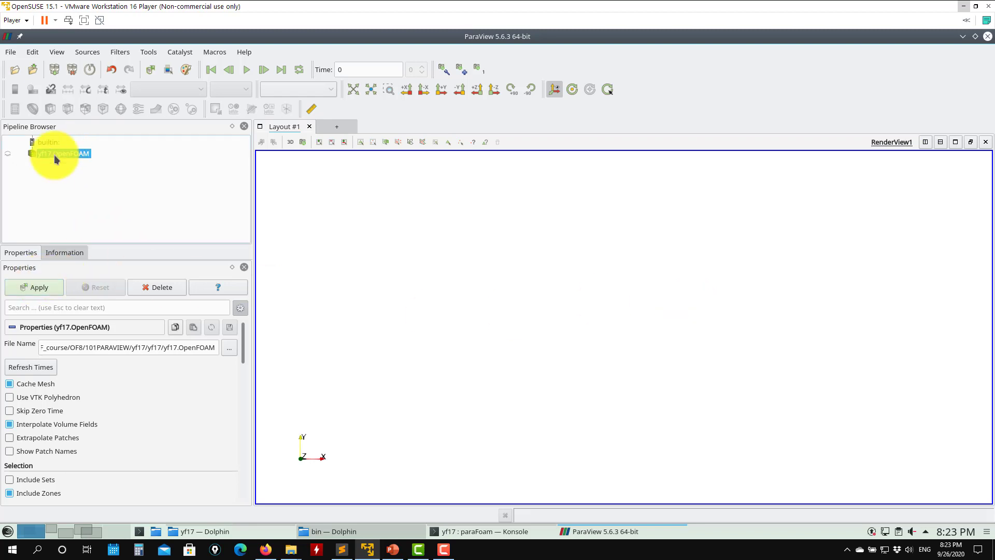
click(46, 288)
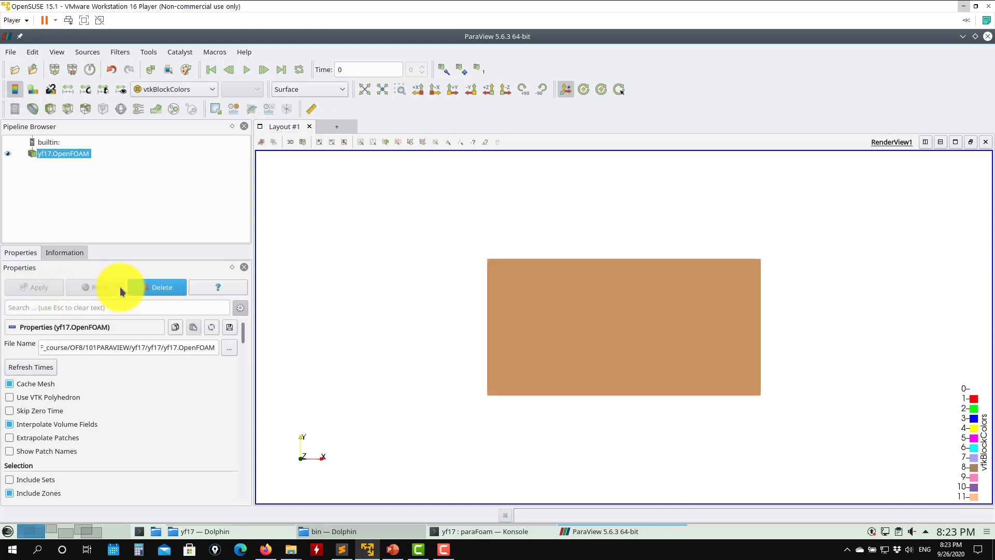
Enable all mesh parts and all fields of the yf17.OpenFOAM reader and apply the selection.
drag(487, 395, 245, 351)
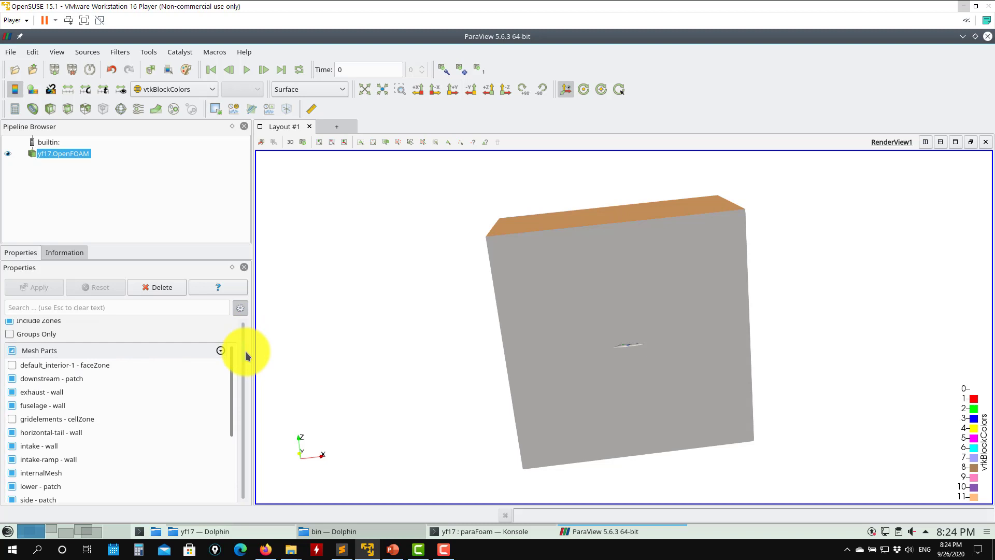
click(12, 351)
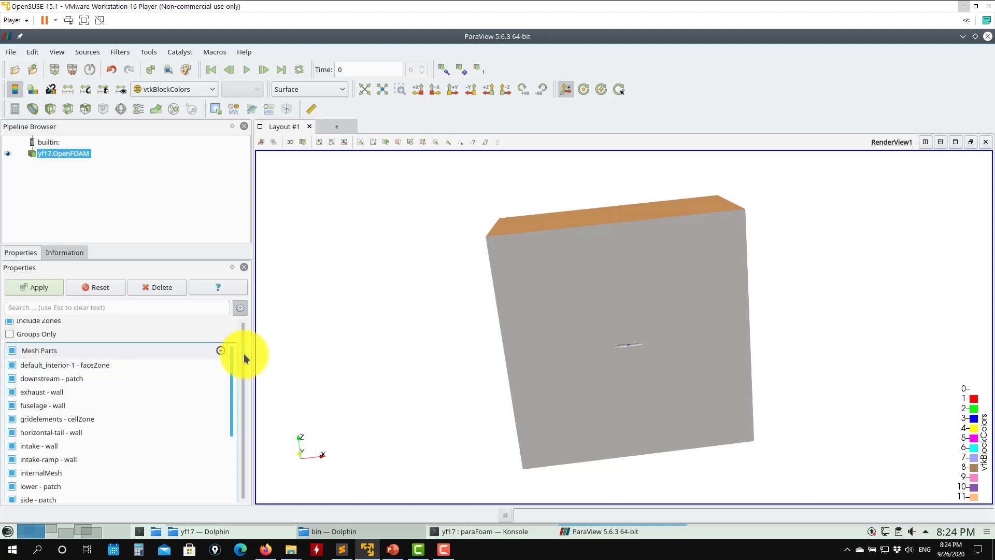
drag(244, 355, 244, 378)
click(13, 386)
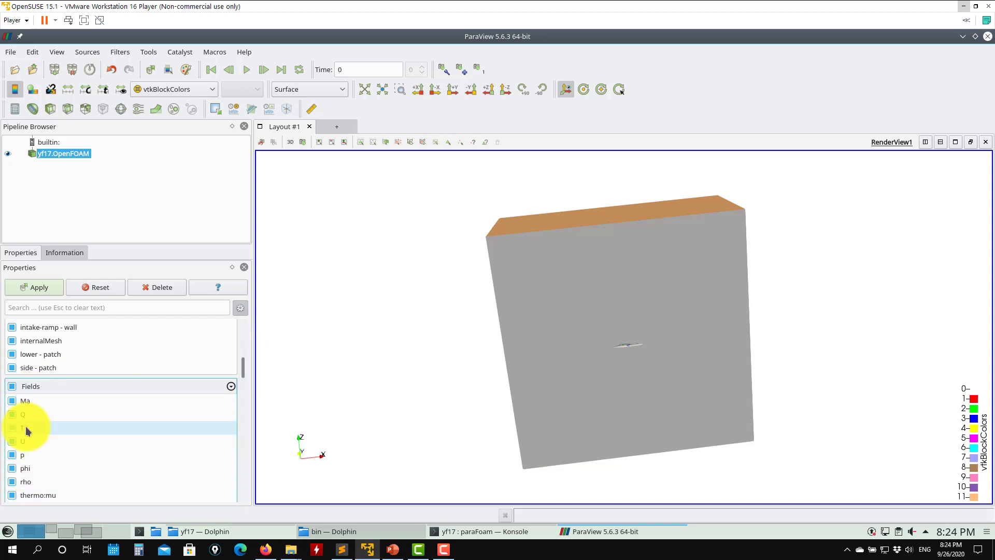
click(45, 288)
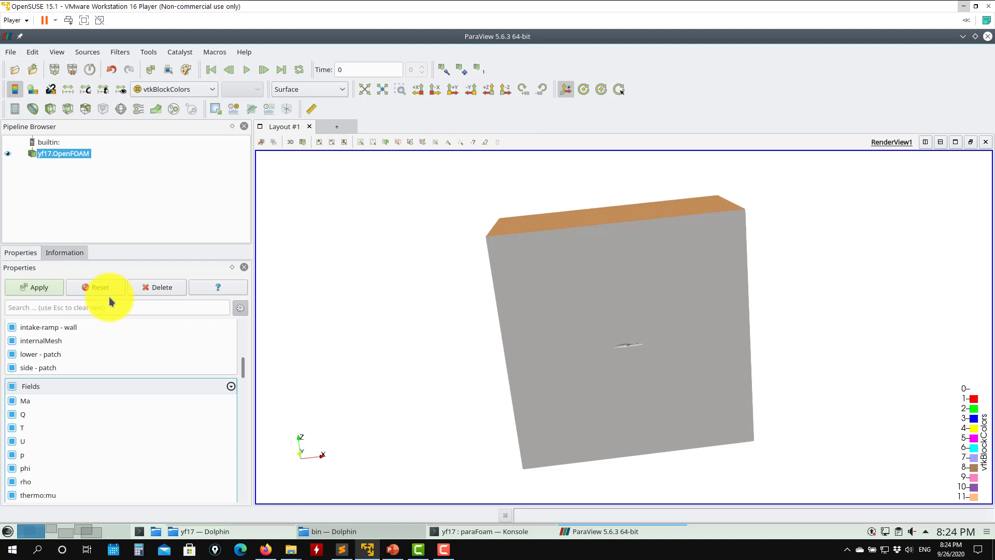
click(40, 289)
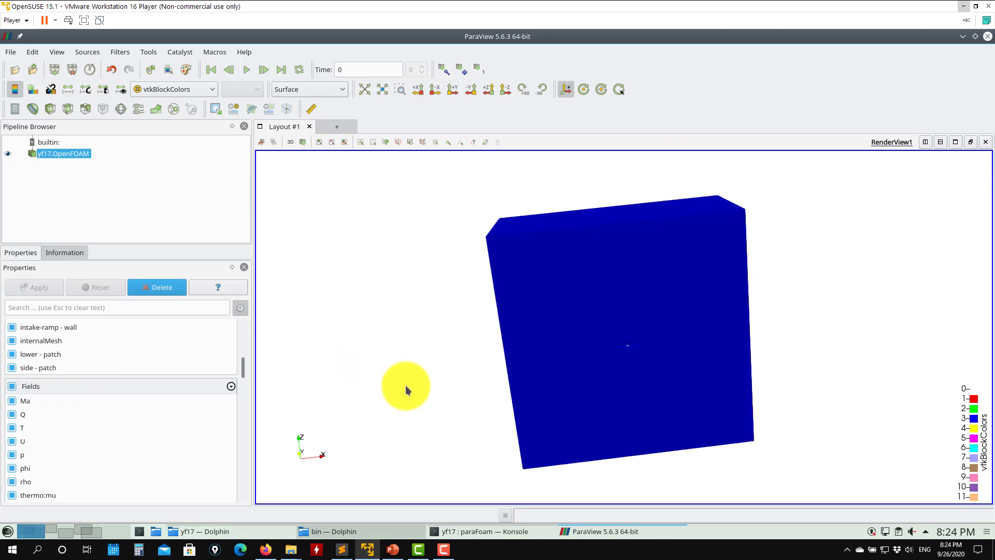
Slice the yf17.OpenFOAM domain with a plane normal to X, hide the plane outline, and inspect the cut near the aircraft.
drag(579, 368, 365, 267)
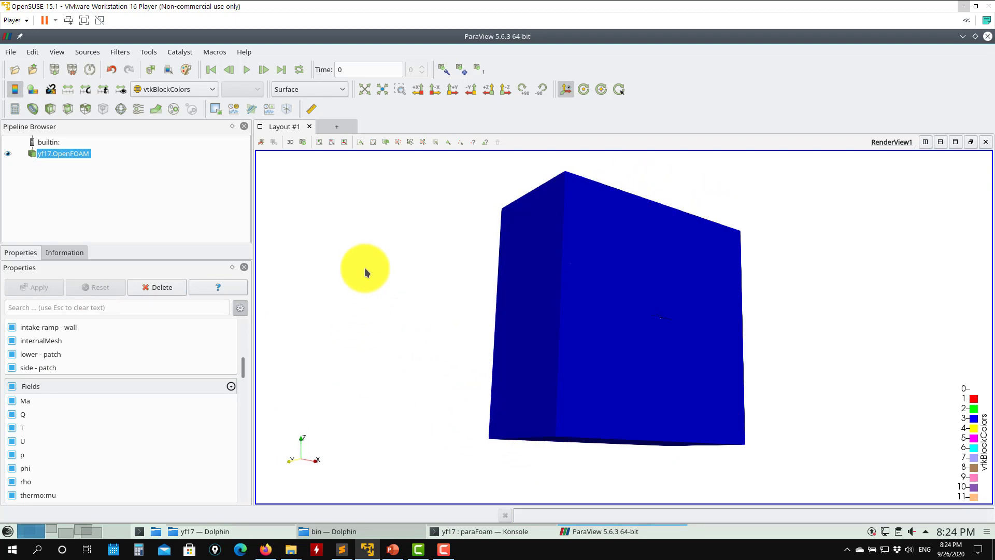
click(69, 110)
click(41, 289)
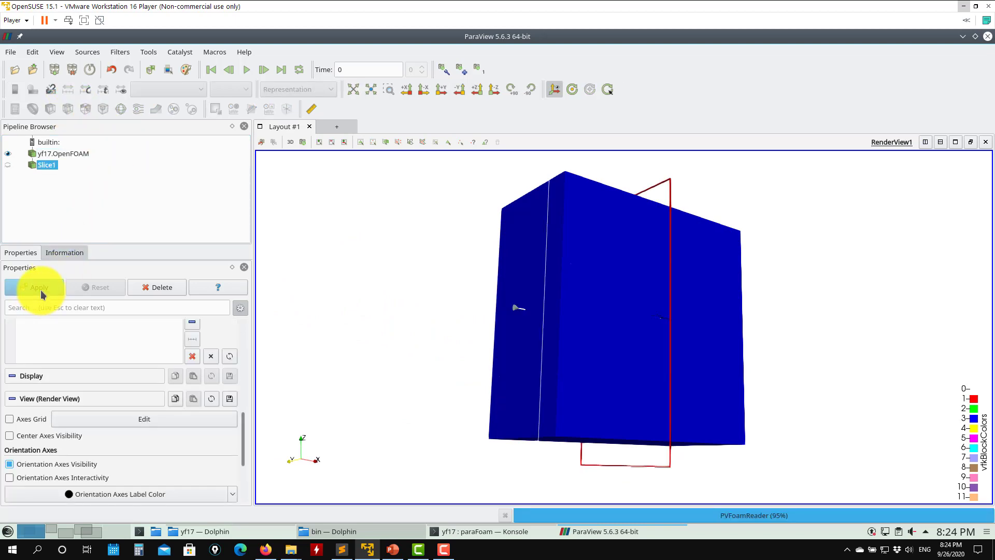
drag(338, 310, 388, 307)
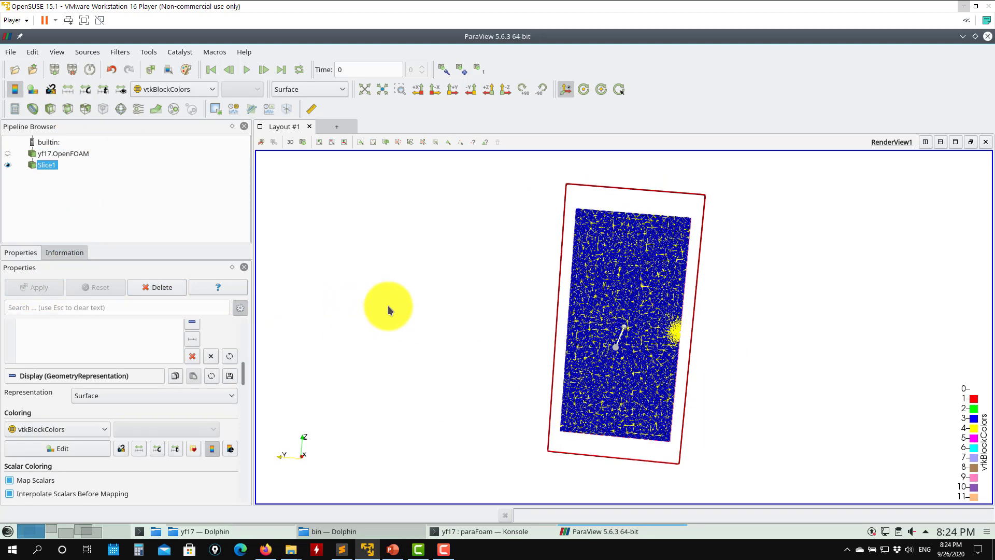
drag(243, 376, 241, 330)
click(77, 375)
scroll(702, 334, down, 2)
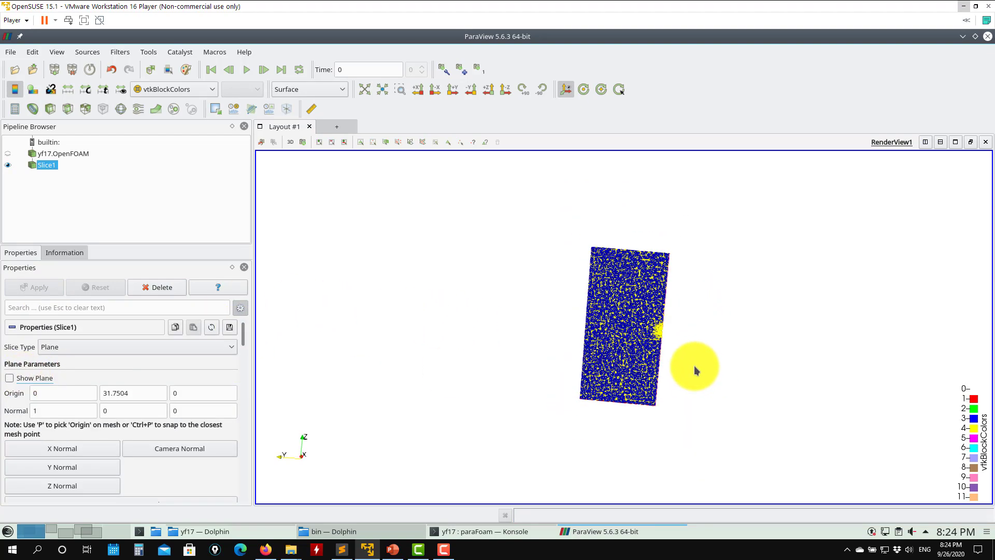
scroll(730, 384, up, 5)
drag(705, 382, 418, 302)
drag(506, 304, 409, 320)
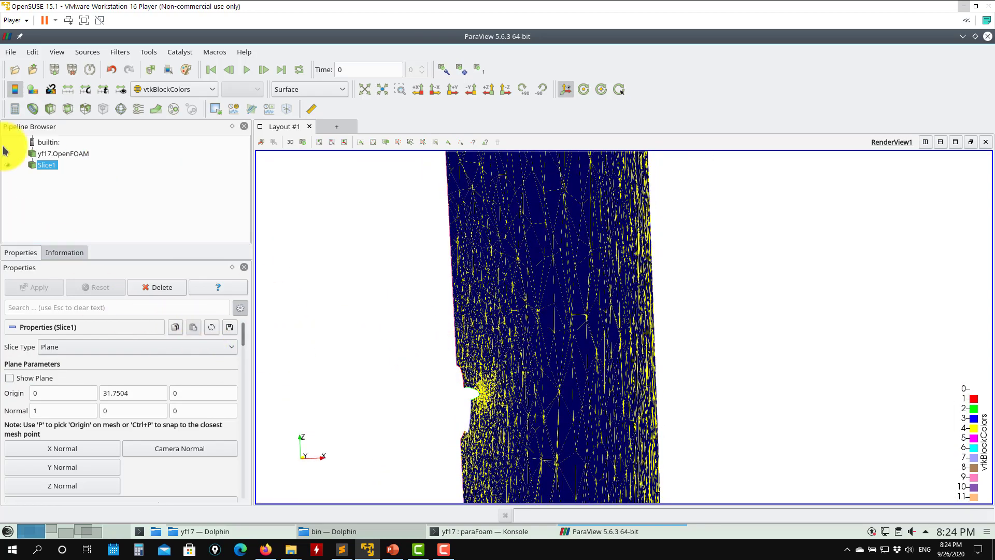
Delete the slice and show the whole yf17.OpenFOAM domain in the view.
right_click(46, 165)
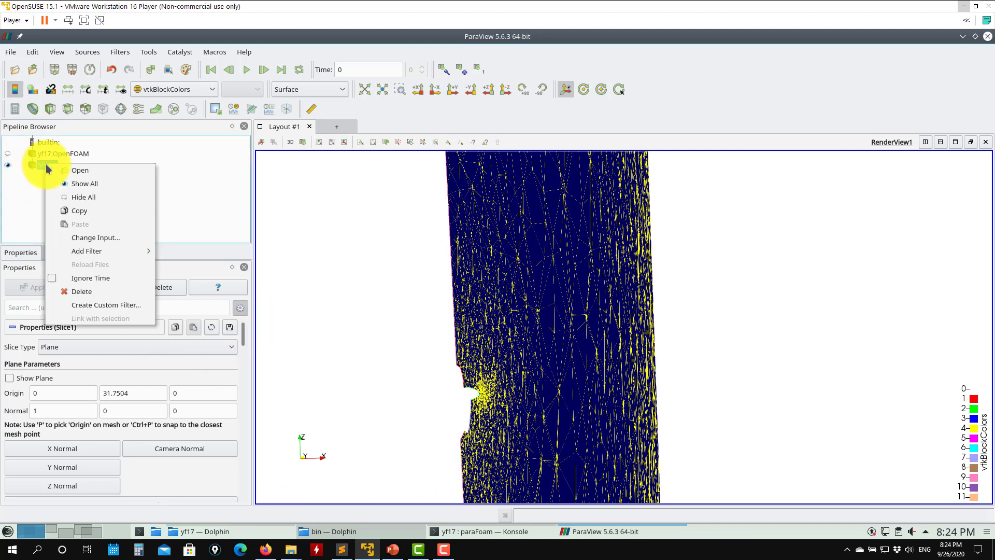
click(70, 292)
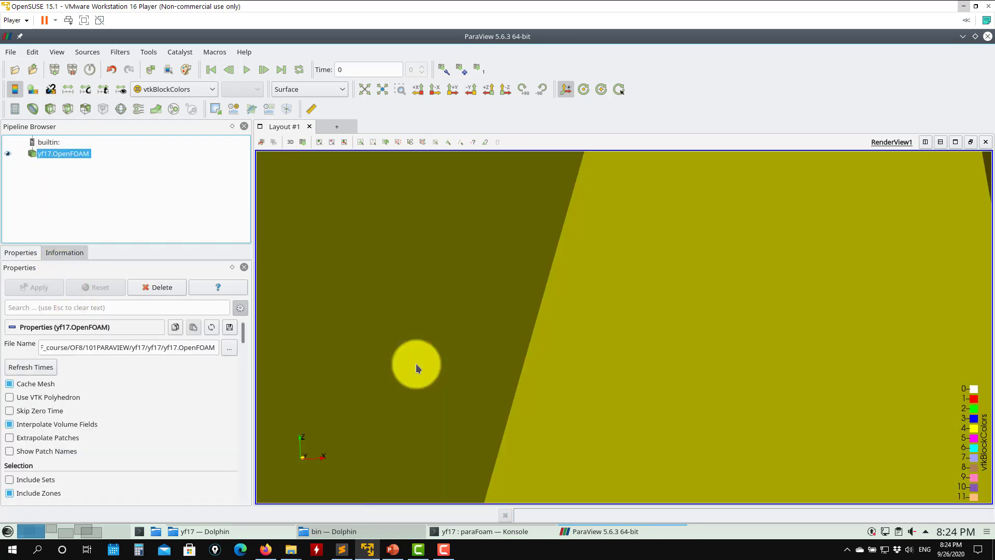
click(361, 90)
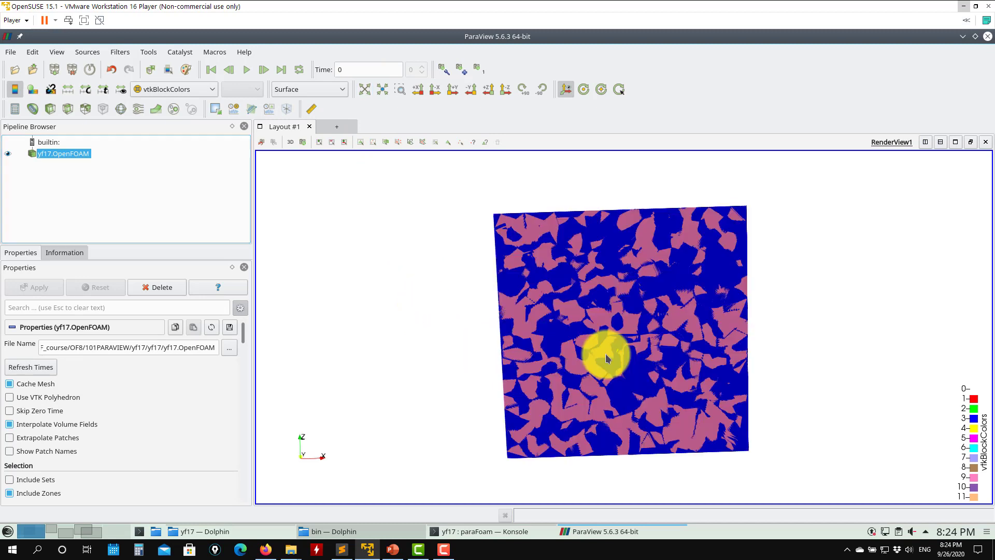
drag(605, 351, 746, 362)
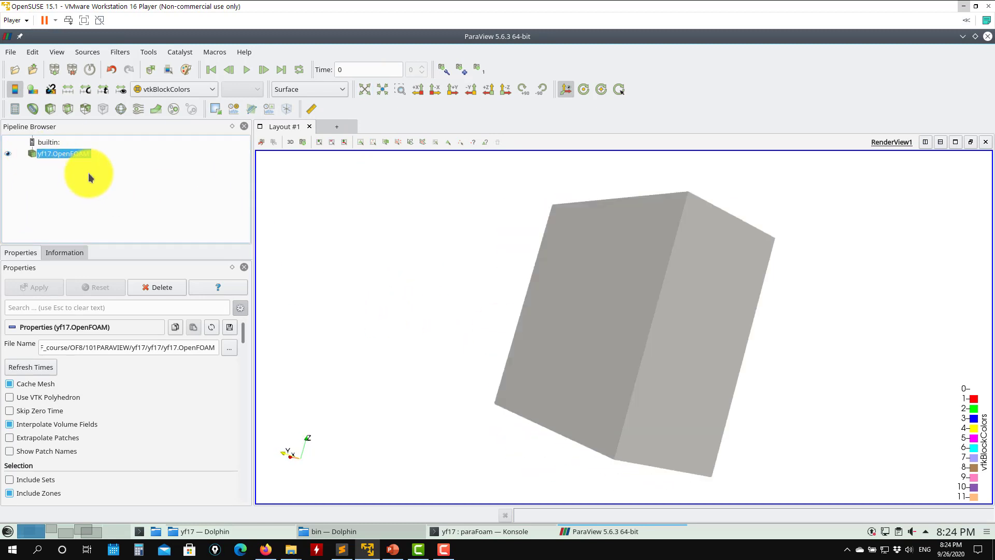
drag(484, 362, 537, 356)
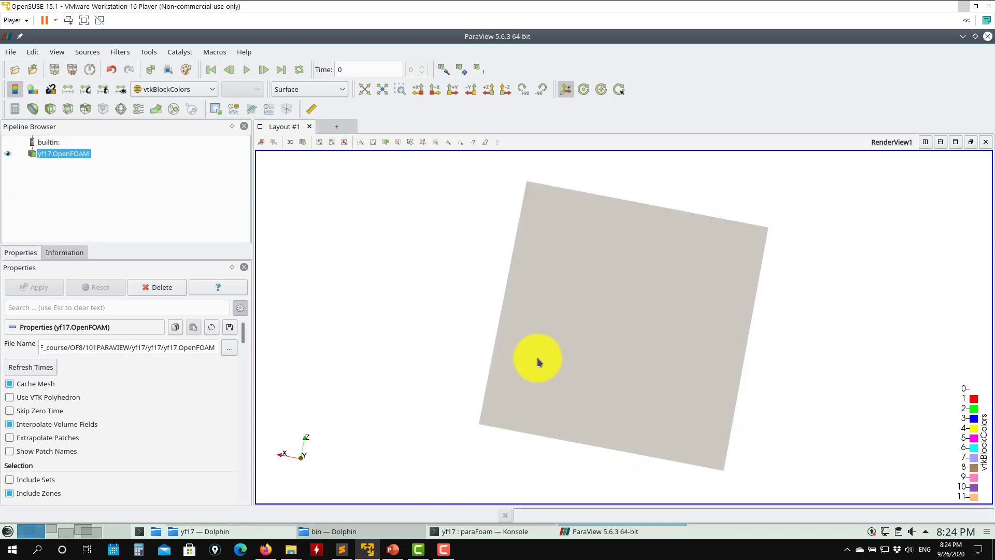
Add an Extract Block filter to yf17.OpenFOAM that extracts only the internalMesh block.
click(124, 53)
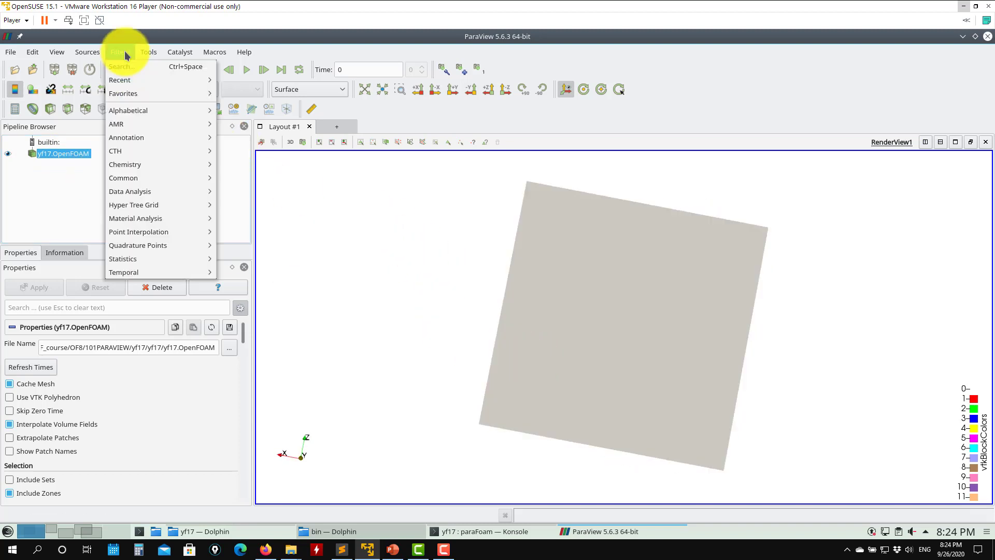
mouse_move(129, 110)
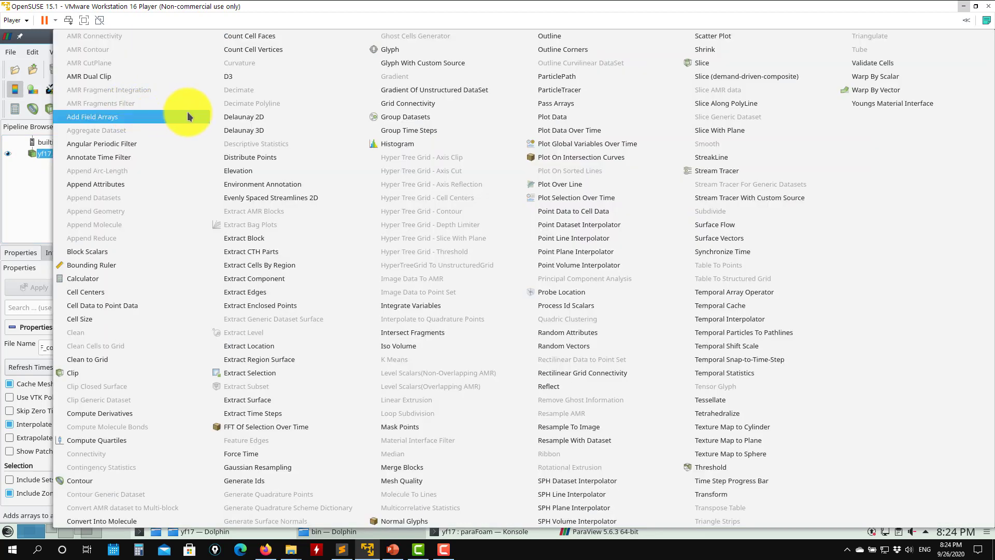
click(244, 238)
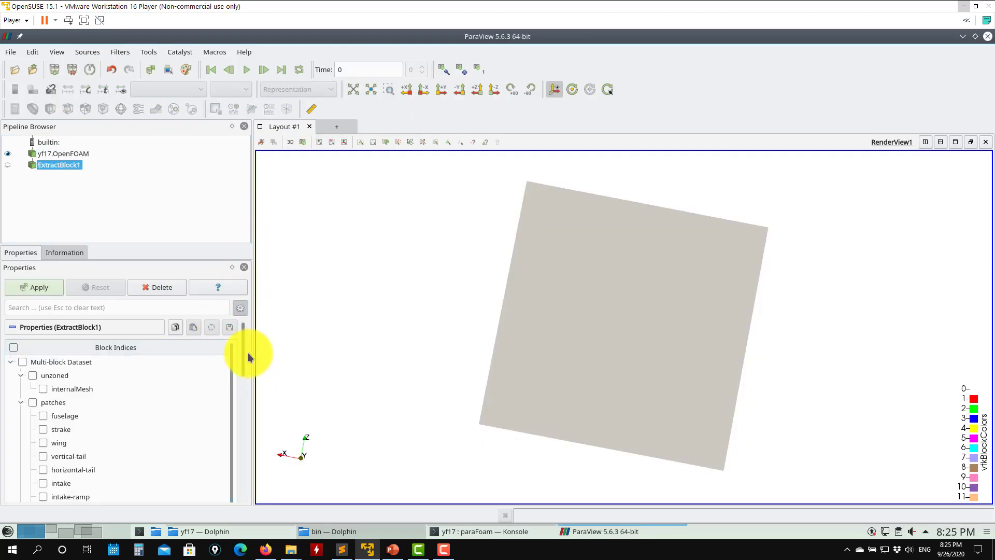
drag(244, 361, 255, 333)
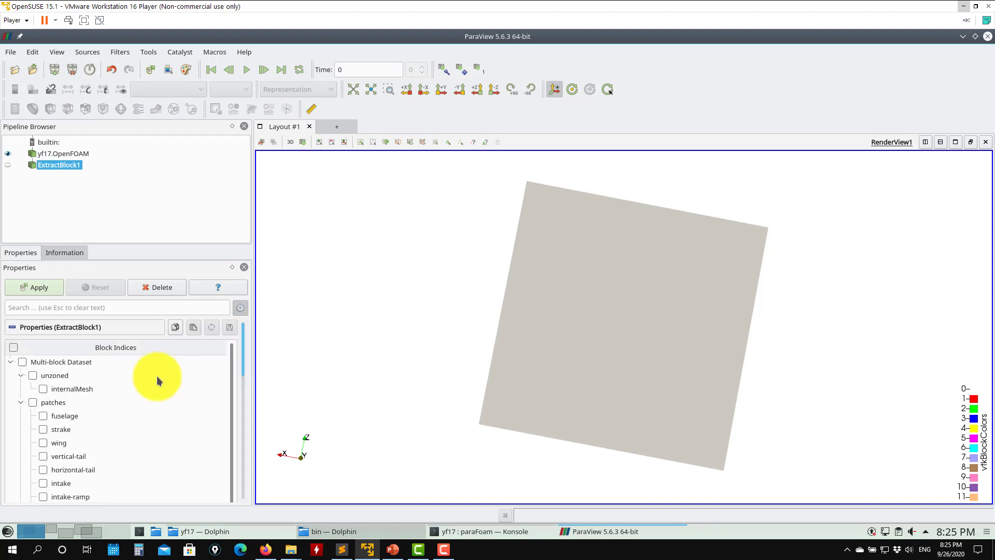
click(43, 389)
click(49, 290)
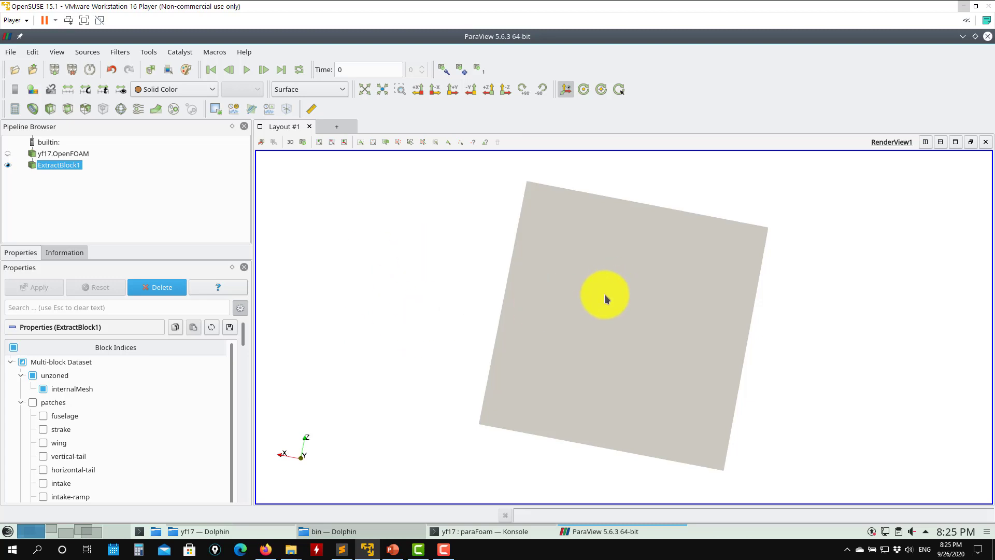
Add a second Extract Block filter to the yf17.OpenFOAM reader.
click(80, 154)
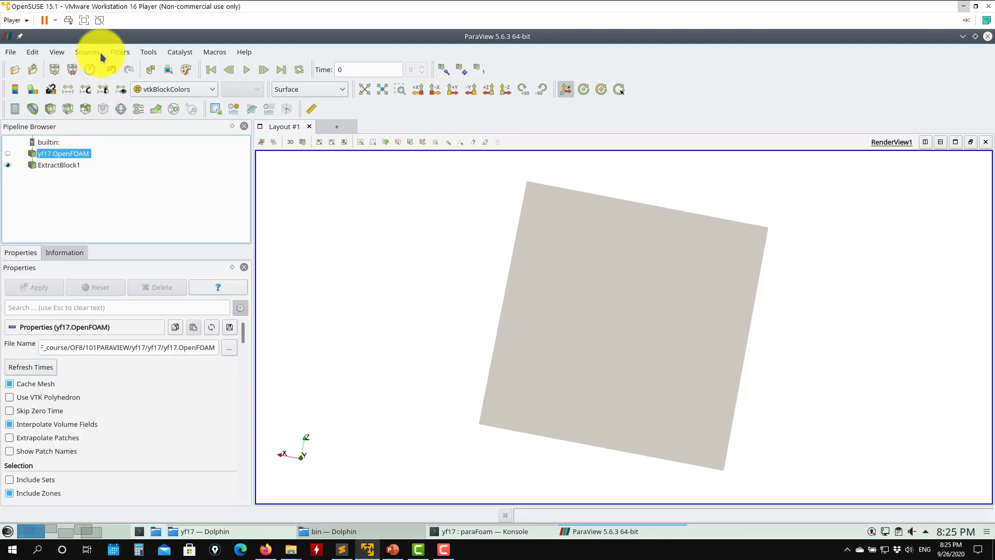
click(120, 53)
mouse_move(135, 94)
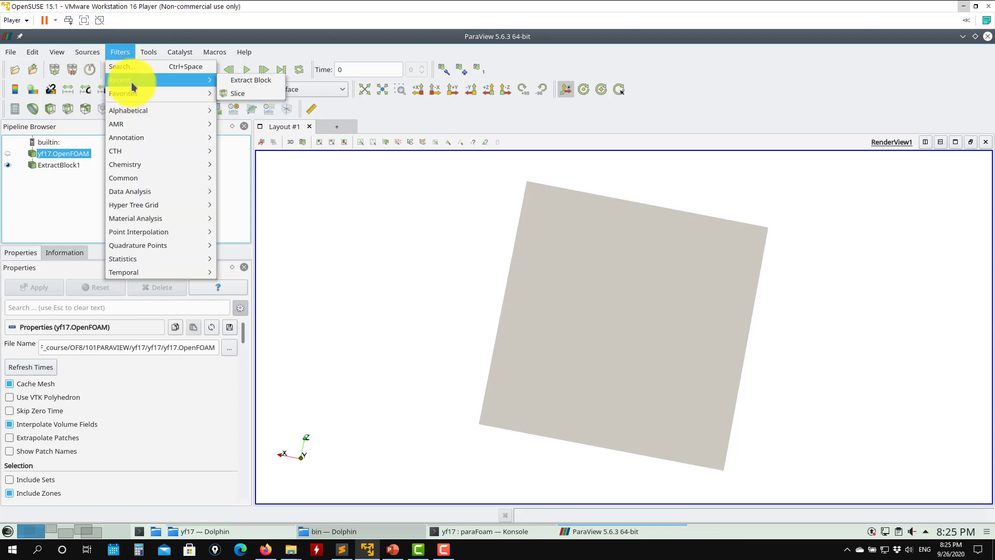
click(246, 81)
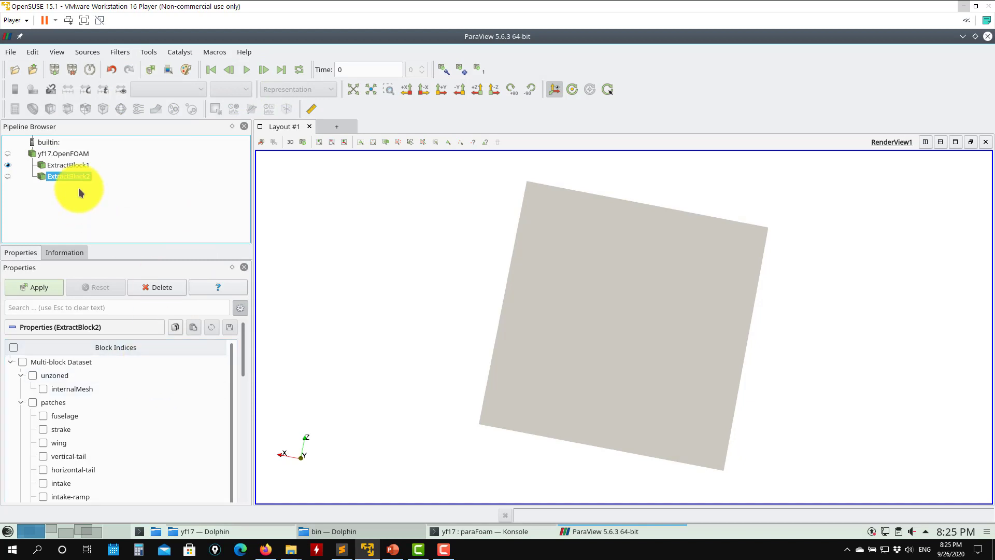
Extract the fuselage, strake, wing, vertical-tail, horizontal-tail, intake, intake-ramp and exhaust patches with ExtractBlock2.
click(44, 416)
click(43, 429)
click(44, 443)
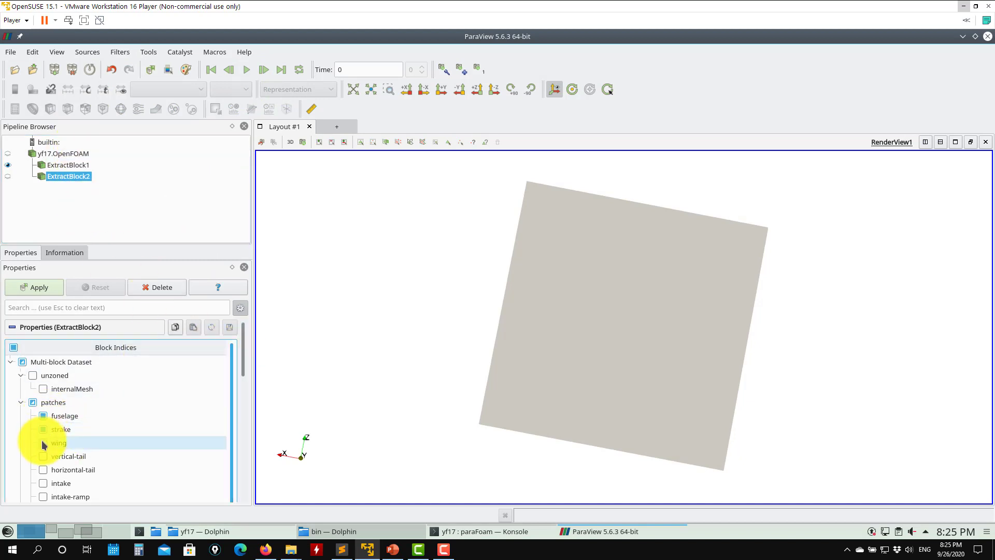
drag(247, 356, 249, 378)
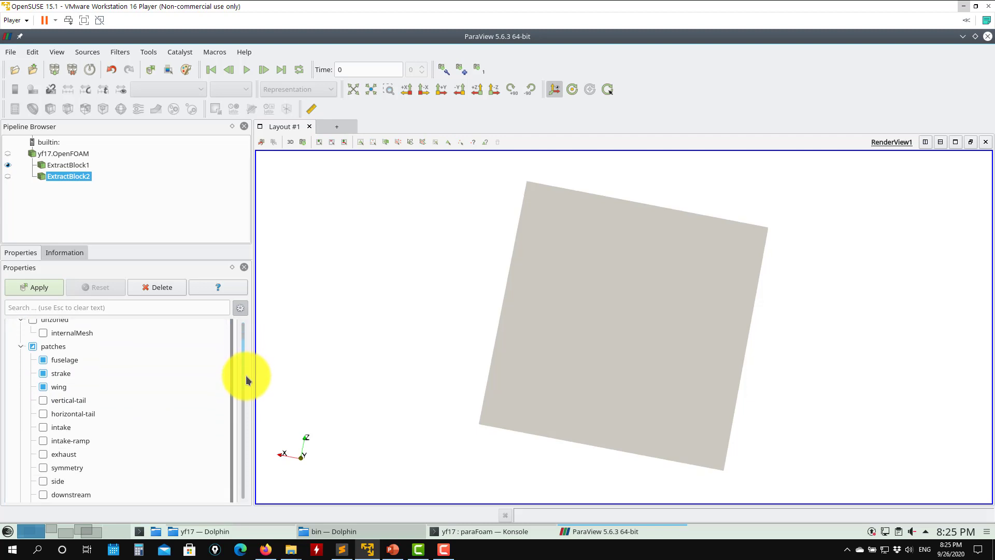
click(43, 399)
click(44, 413)
click(44, 426)
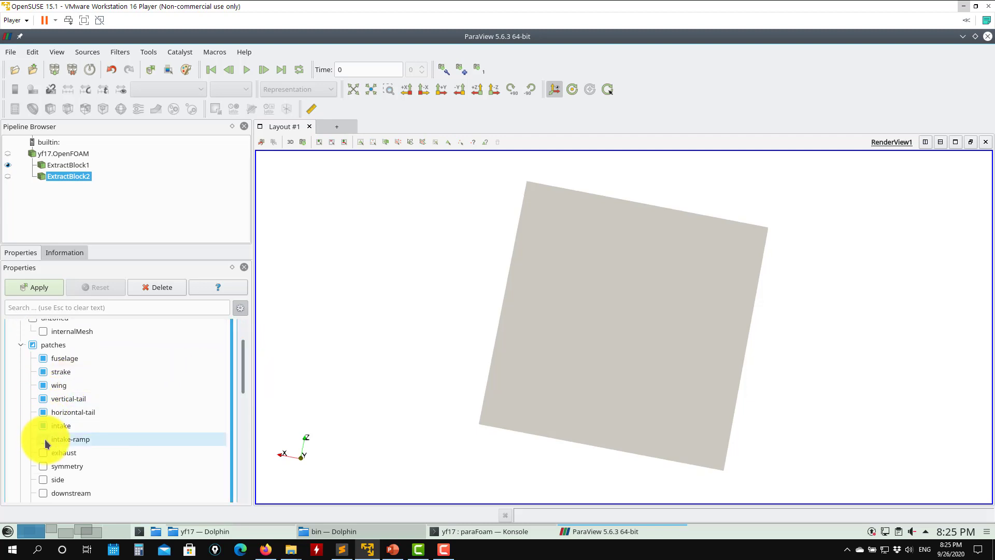
click(45, 440)
click(43, 453)
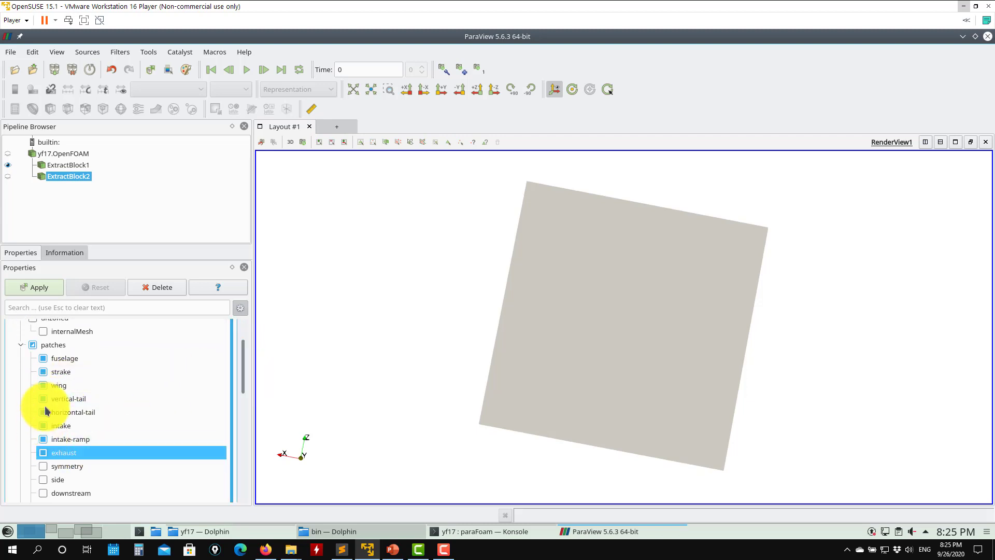
click(41, 287)
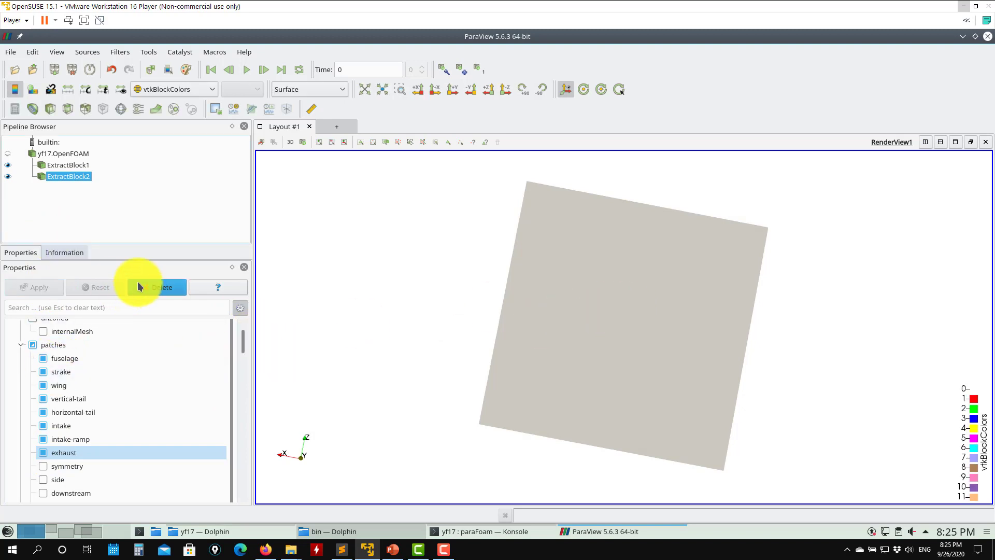
Hide the internalMesh block and fit the extracted aircraft patches in the view.
click(7, 165)
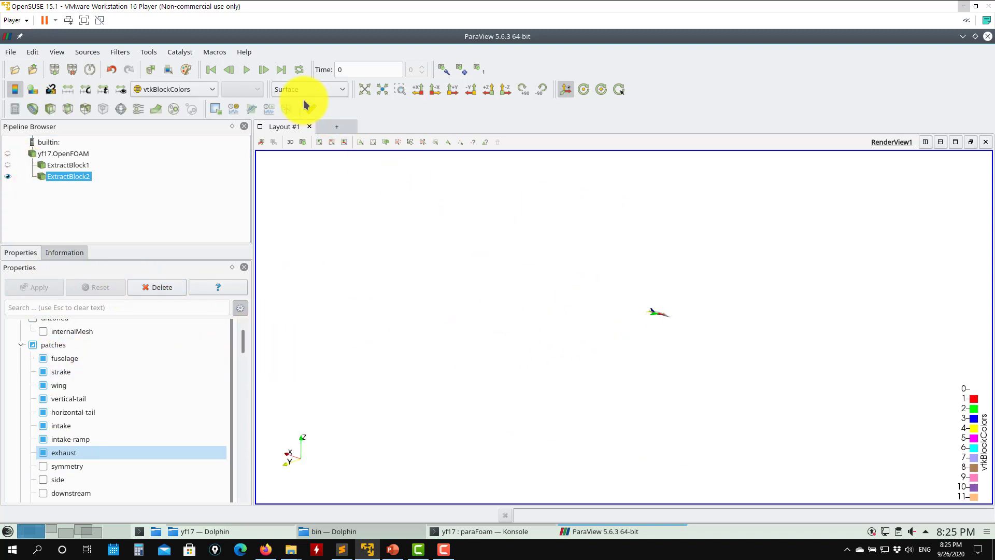
click(365, 89)
drag(400, 311, 498, 337)
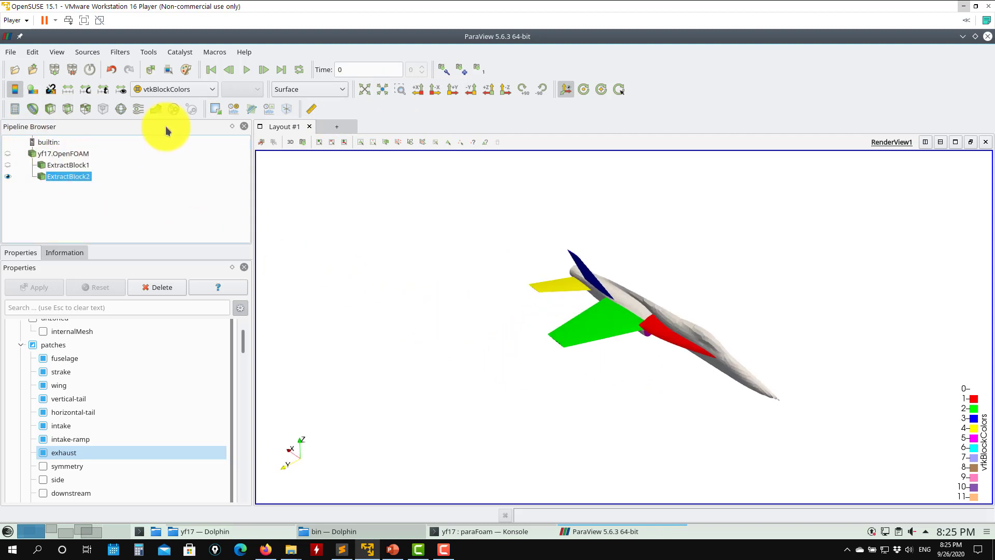
Add a third Extract Block filter to yf17.OpenFOAM that extracts the symmetry, side, downstream, upper, lower and upstream patches.
click(60, 155)
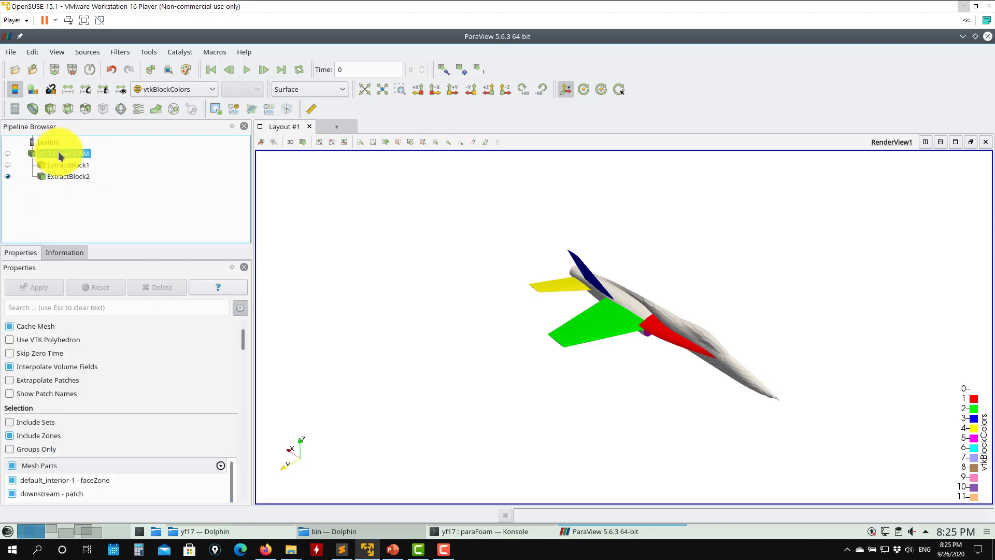
click(128, 53)
mouse_move(132, 83)
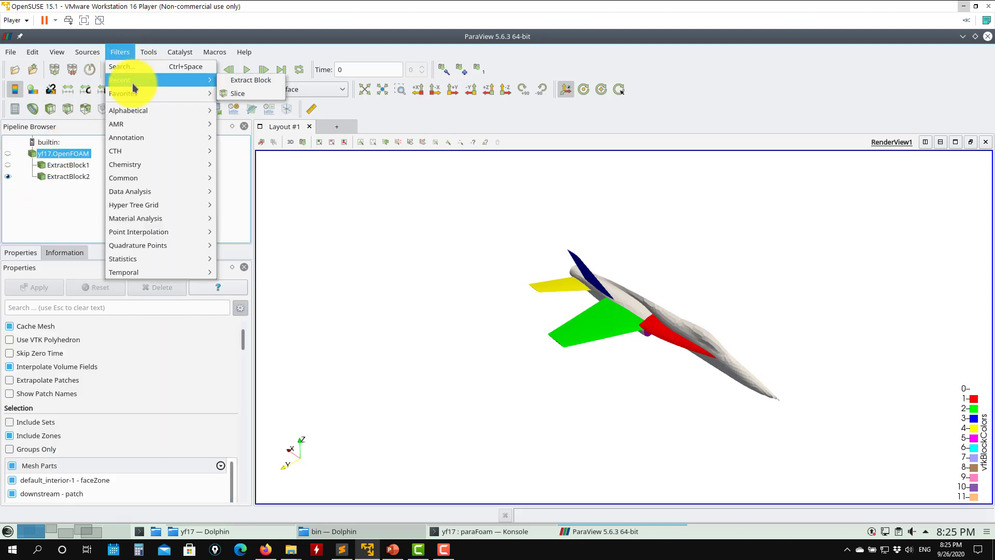
click(256, 79)
scroll(238, 395, down, 10)
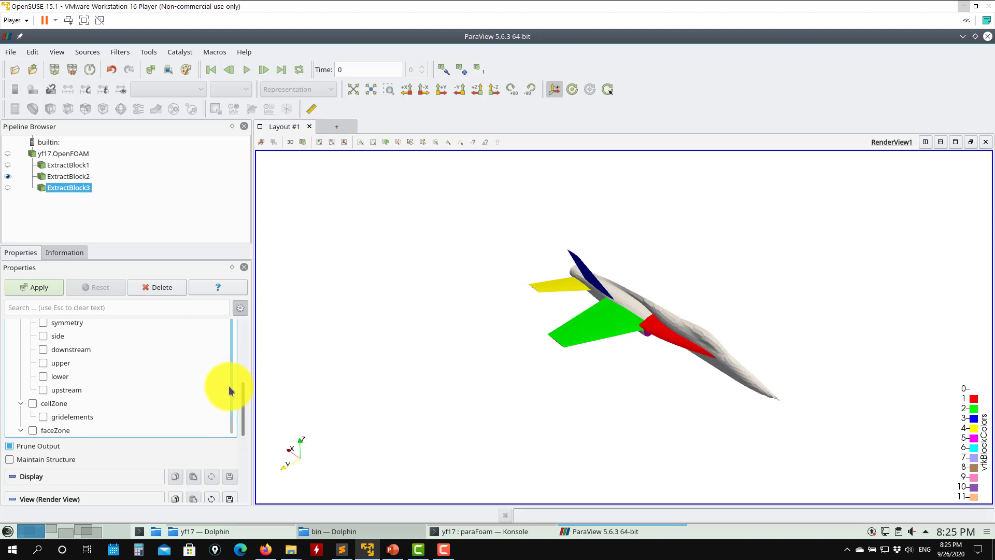
click(43, 390)
click(43, 376)
click(43, 363)
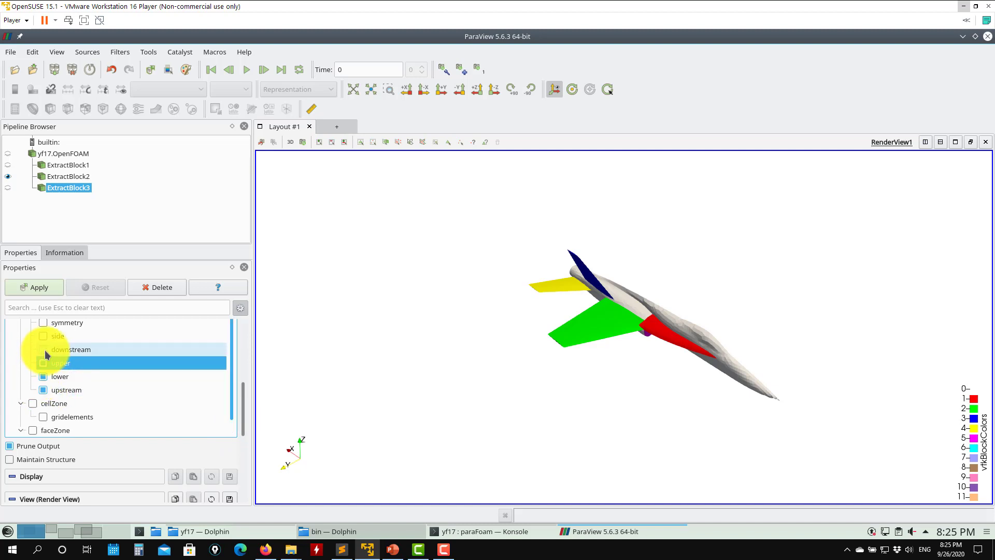
click(43, 350)
click(43, 336)
click(44, 289)
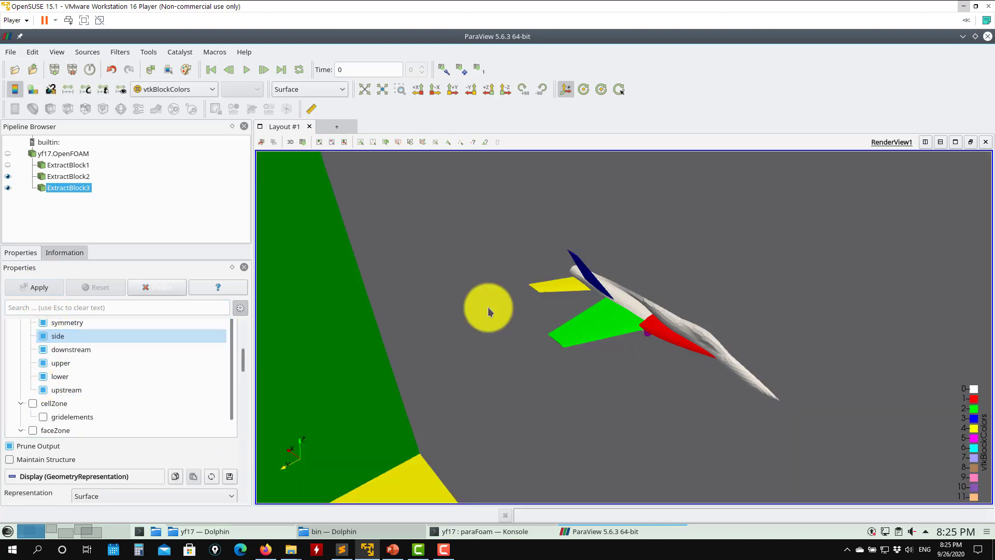
Display the outer boundary patches of ExtractBlock3 as an Outline with Solid Color coloring.
scroll(434, 327, up, 3)
scroll(434, 331, down, 2)
scroll(434, 332, down, 6)
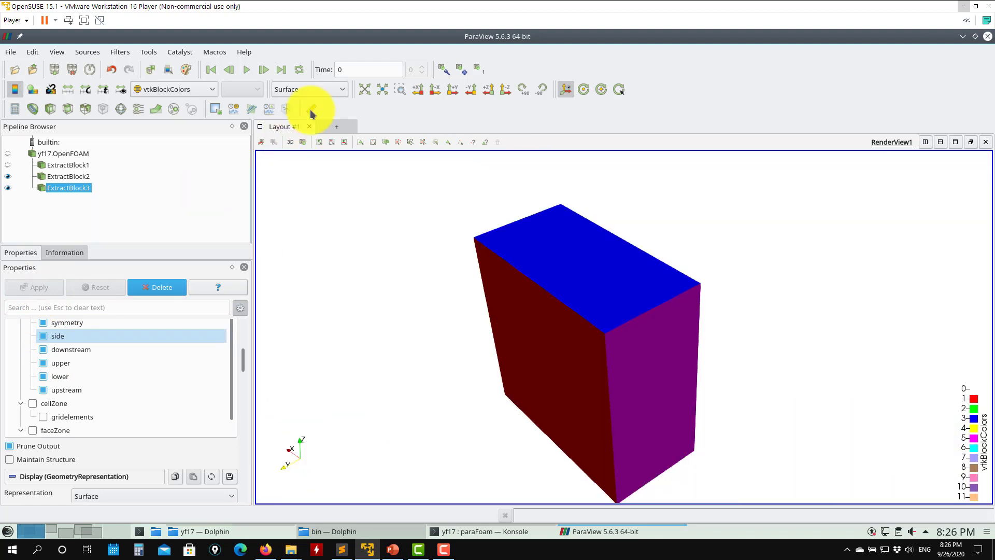
click(320, 91)
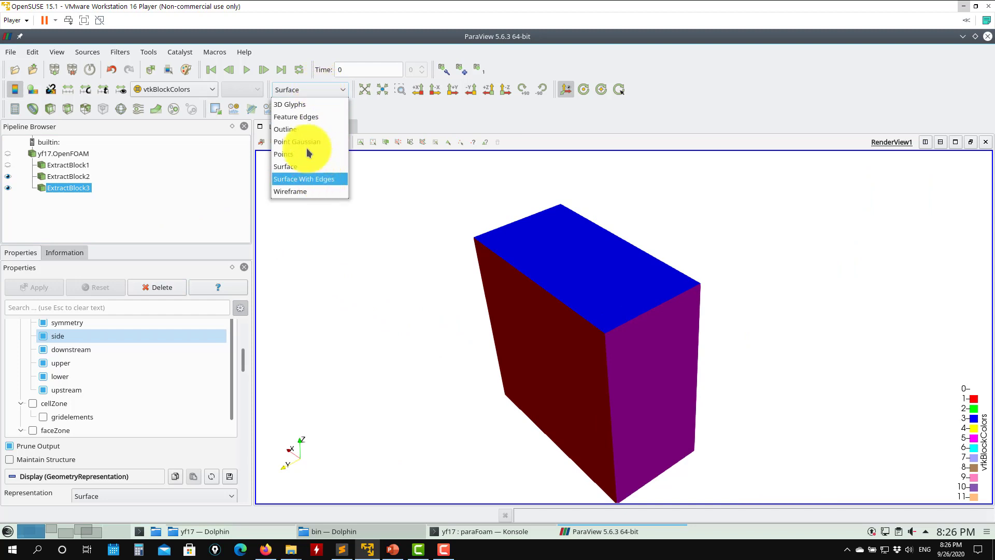
click(286, 129)
click(193, 90)
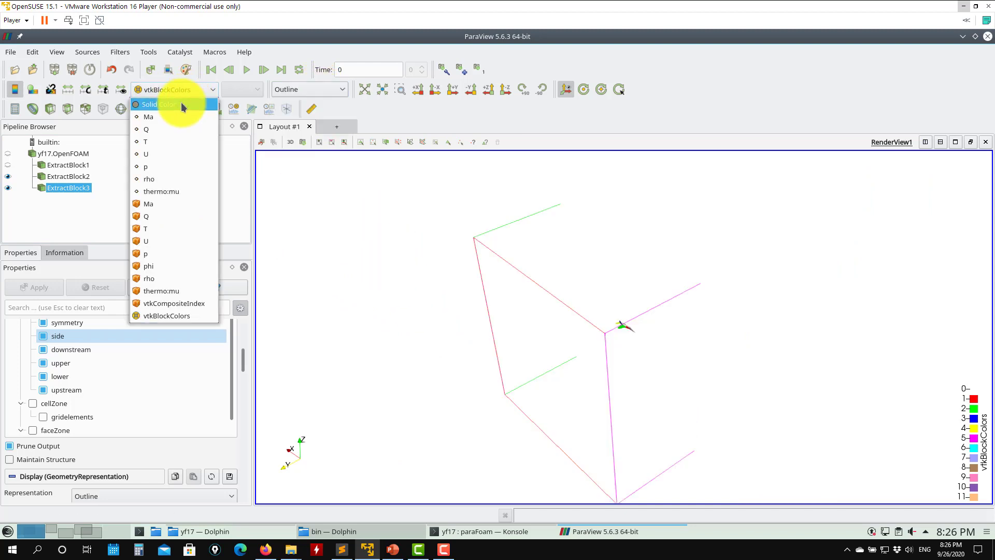
click(182, 106)
Set the solid color of the ExtractBlock3 outline to black (#000000).
scroll(249, 325, up, 5)
scroll(252, 369, down, 10)
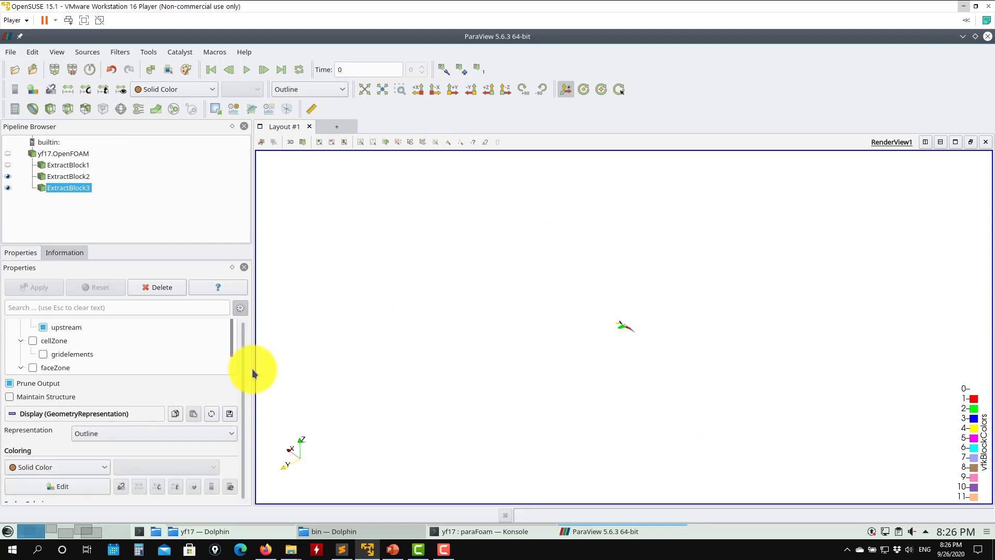
scroll(252, 368, down, 3)
click(77, 426)
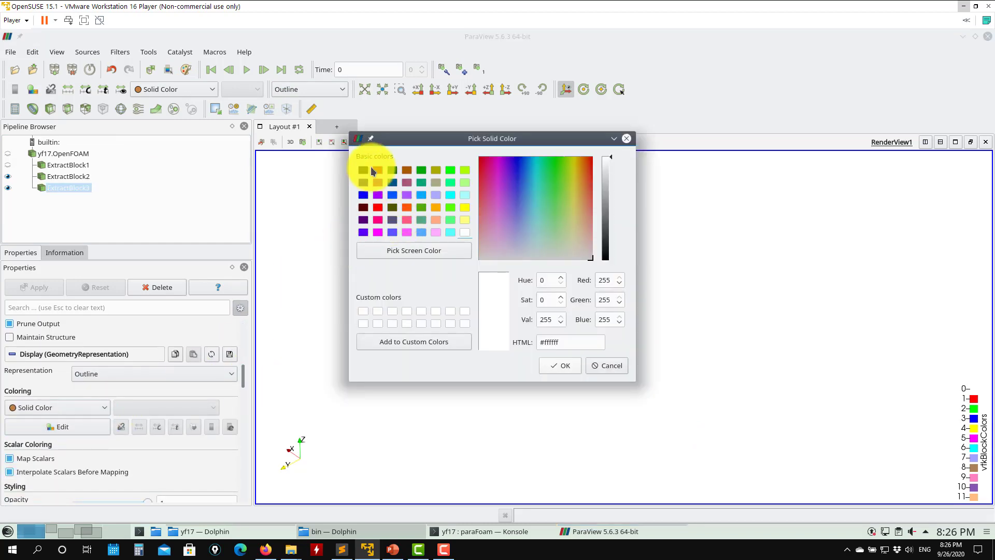
click(363, 170)
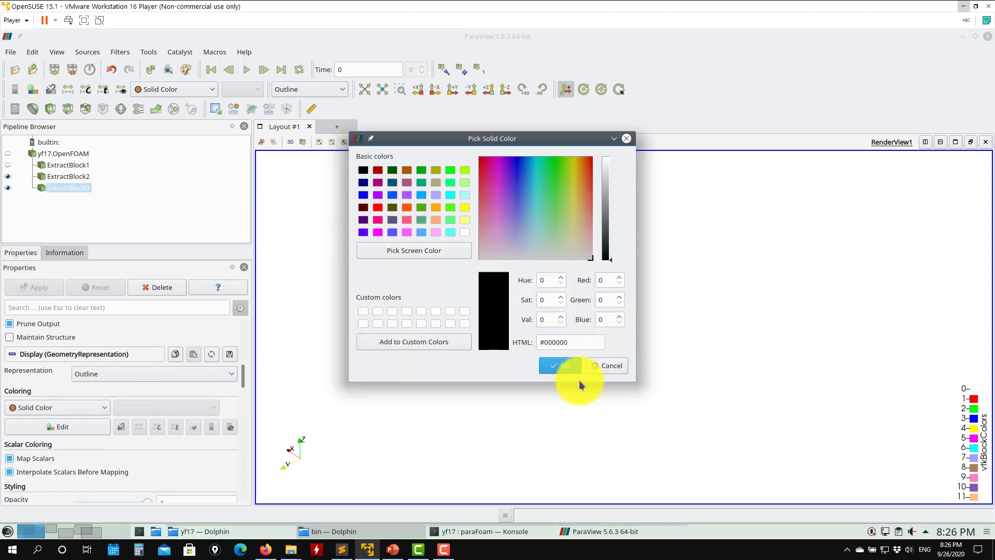
click(567, 367)
Color the aircraft patches of ExtractBlock2 with a light green solid color (#aaff7f).
scroll(662, 317, up, 10)
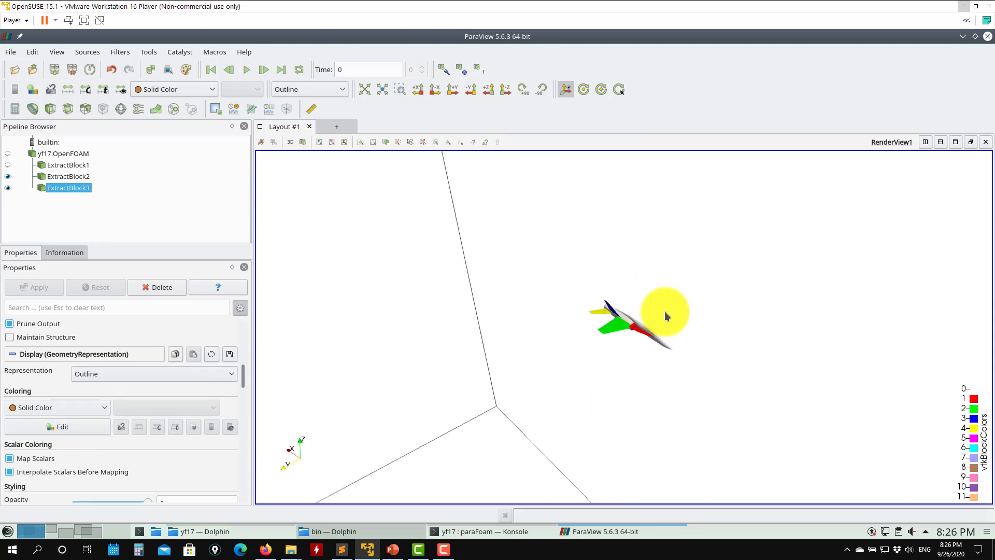
scroll(641, 241, down, 5)
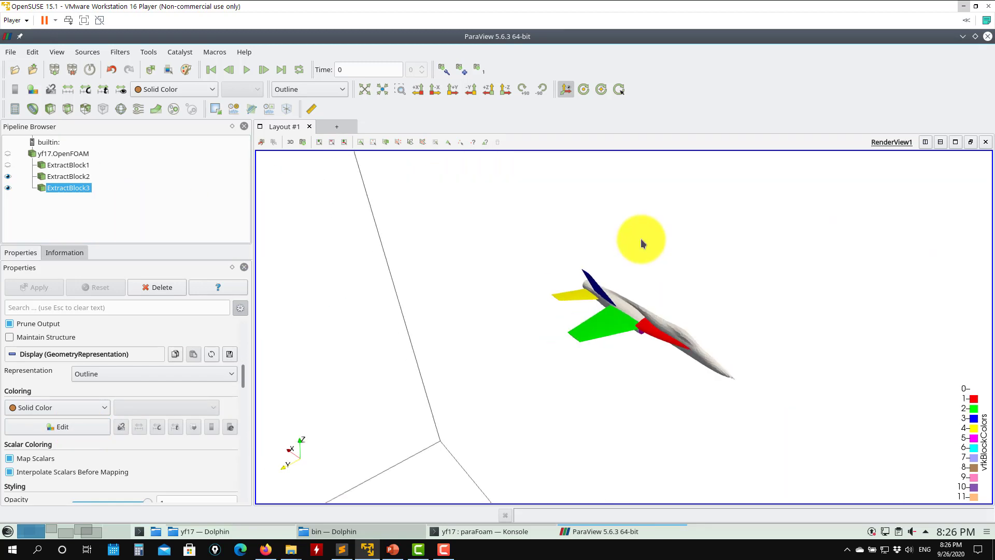
click(69, 176)
click(194, 88)
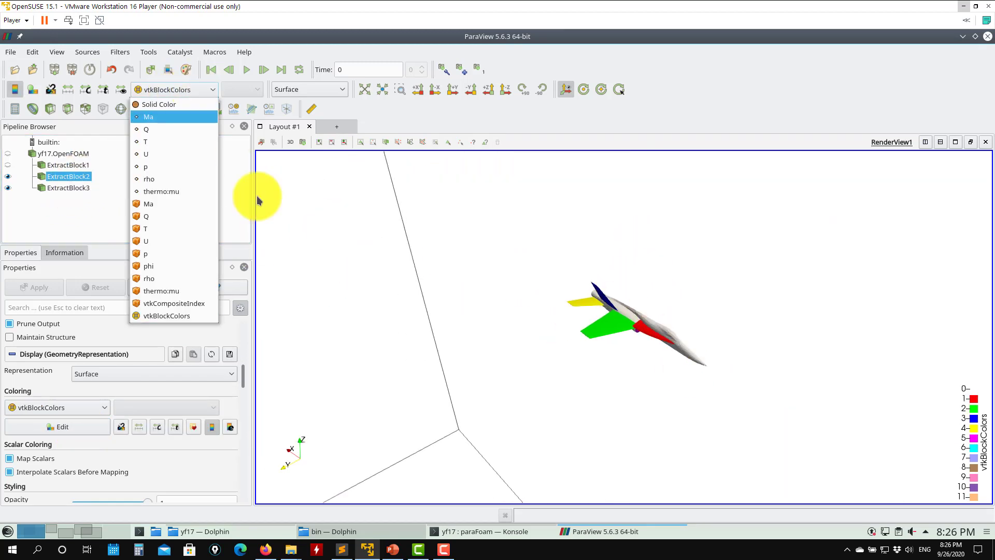
click(175, 105)
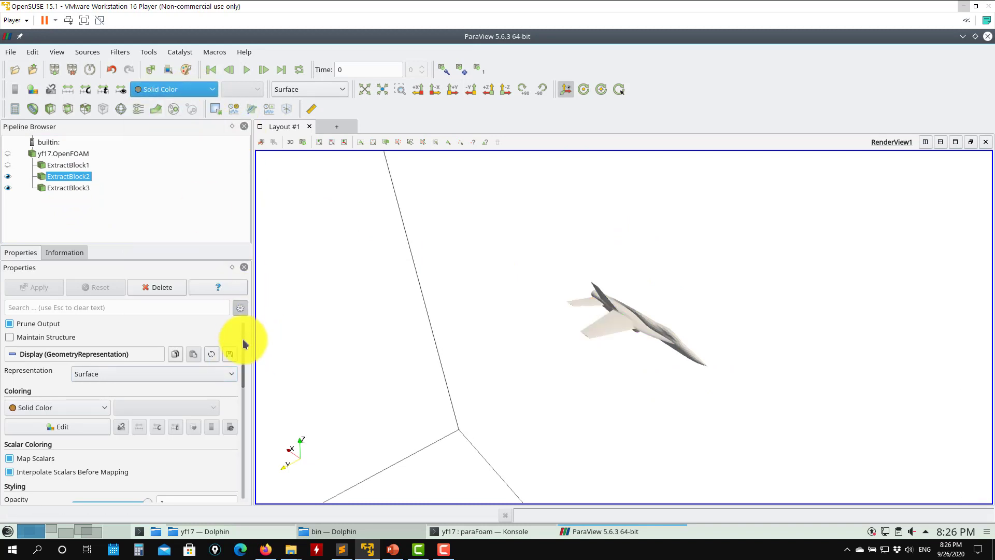
click(68, 427)
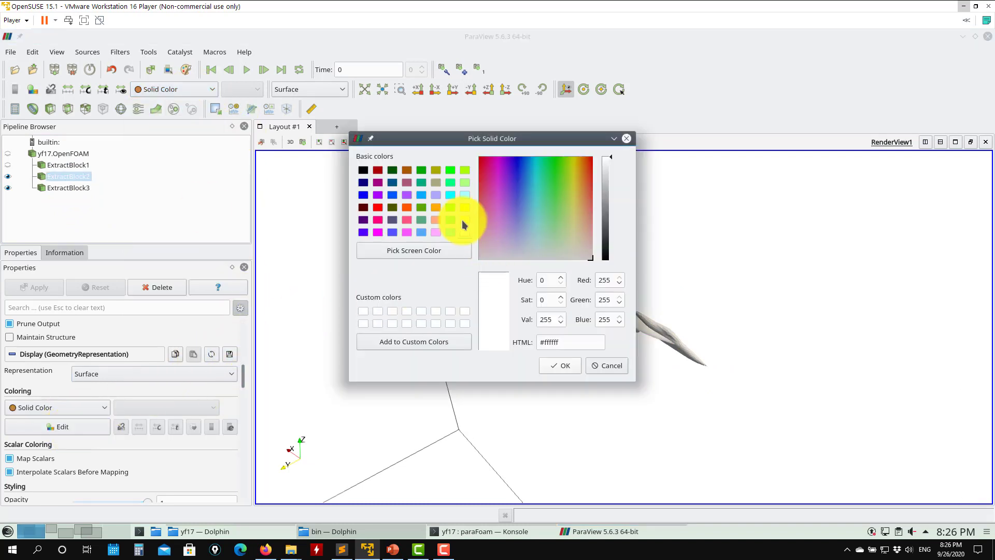
click(463, 183)
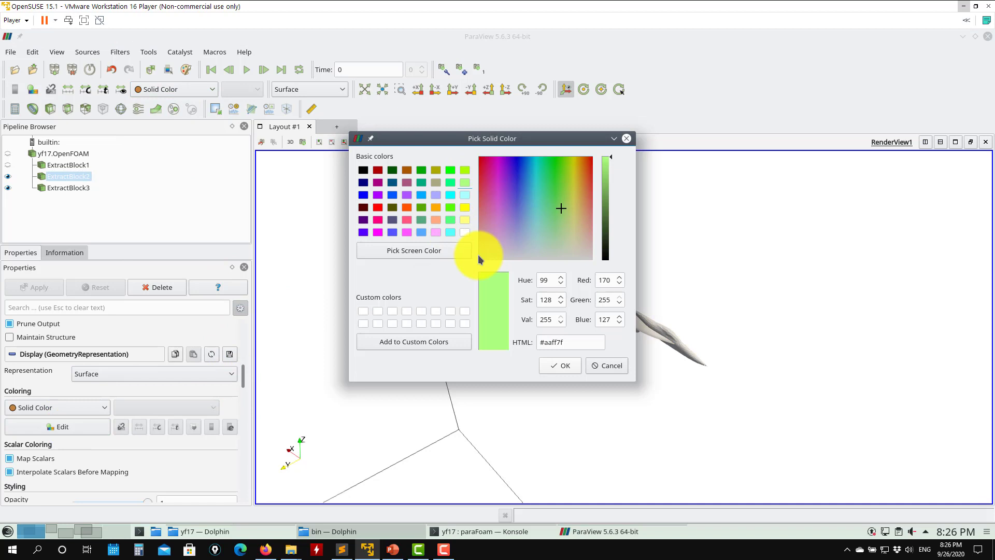
click(562, 367)
Inspect the aircraft inside the domain outline and briefly show the internalMesh block of ExtractBlock1.
drag(582, 371, 726, 380)
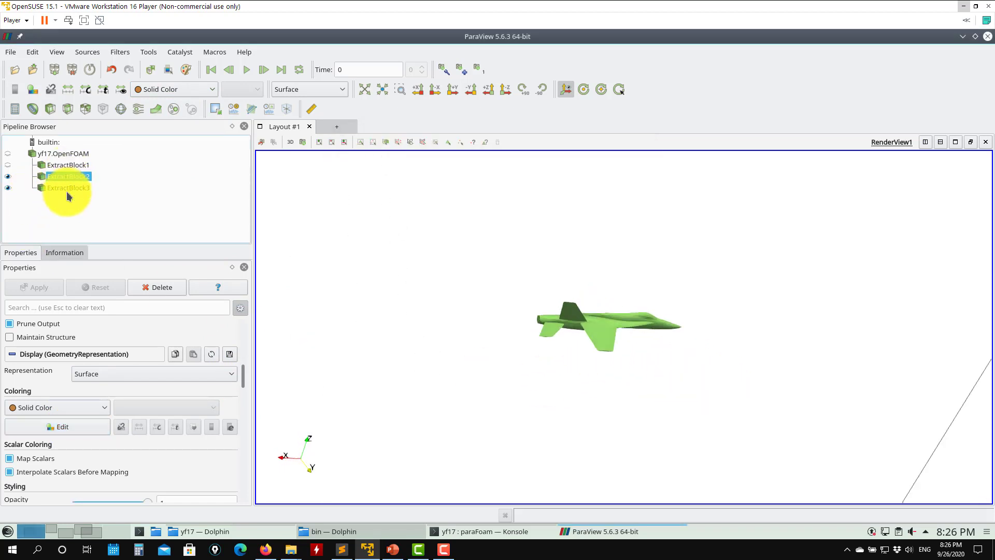
scroll(444, 349, down, 10)
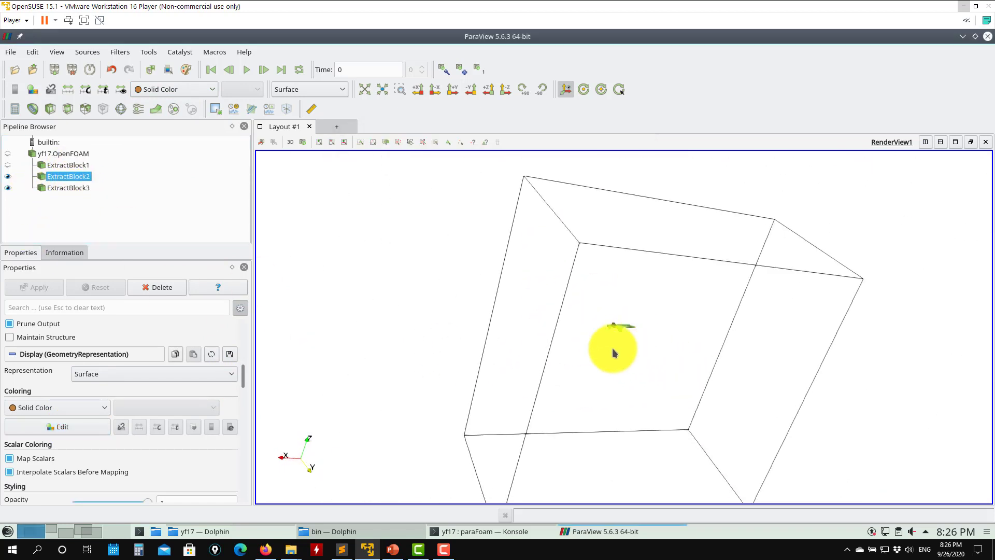
drag(412, 312, 260, 254)
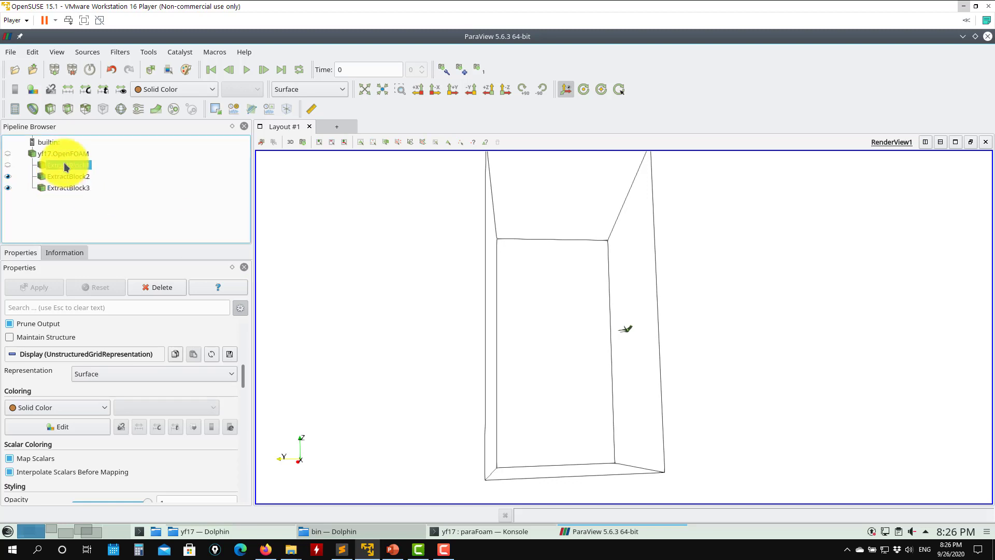
click(7, 165)
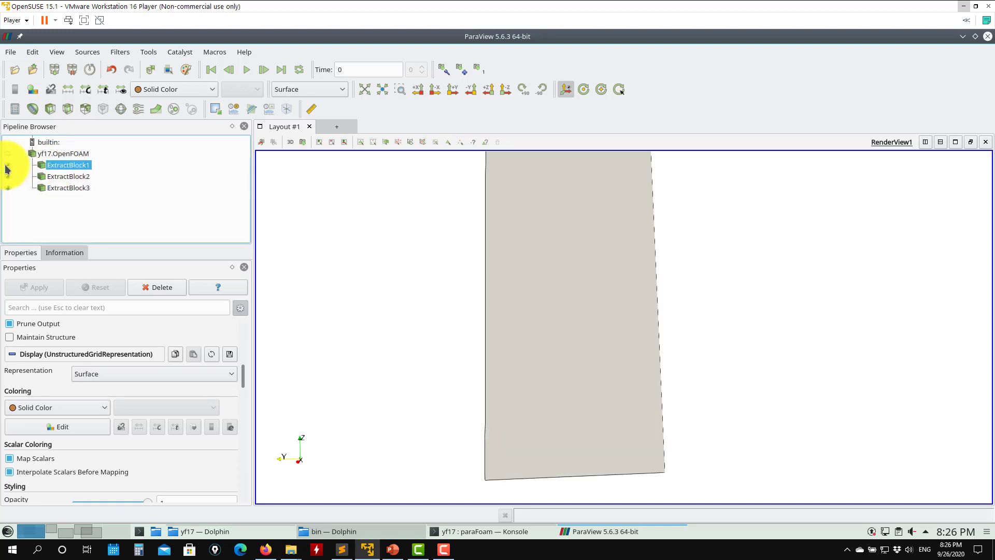
click(7, 166)
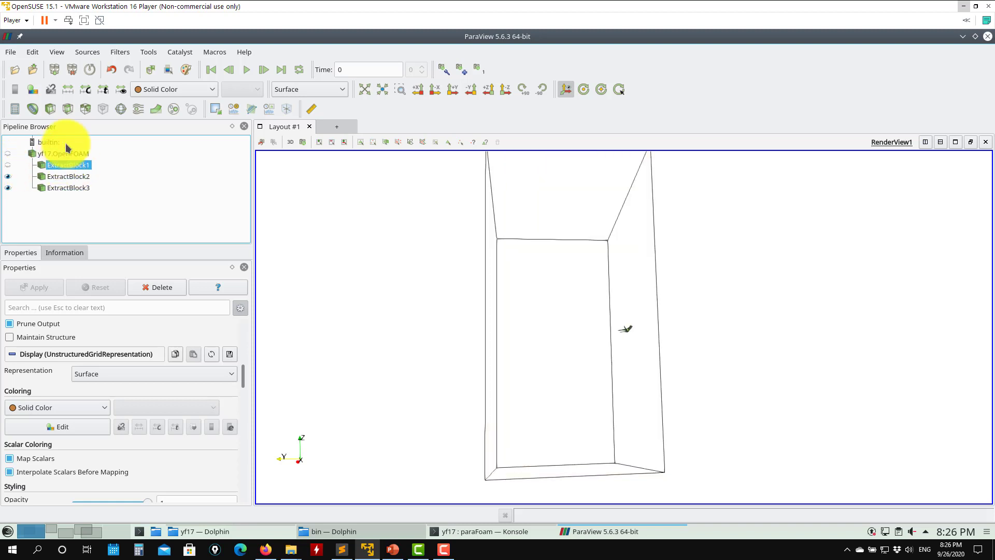
Slice the internalMesh block of ExtractBlock1 with the default plane and hide ExtractBlock2 and ExtractBlock3.
click(67, 109)
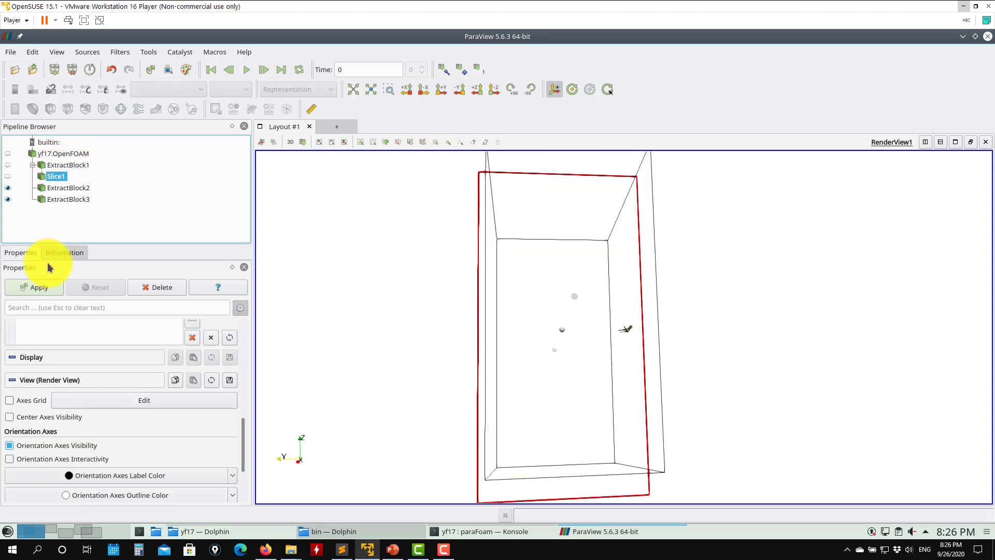
click(44, 288)
drag(294, 260, 434, 383)
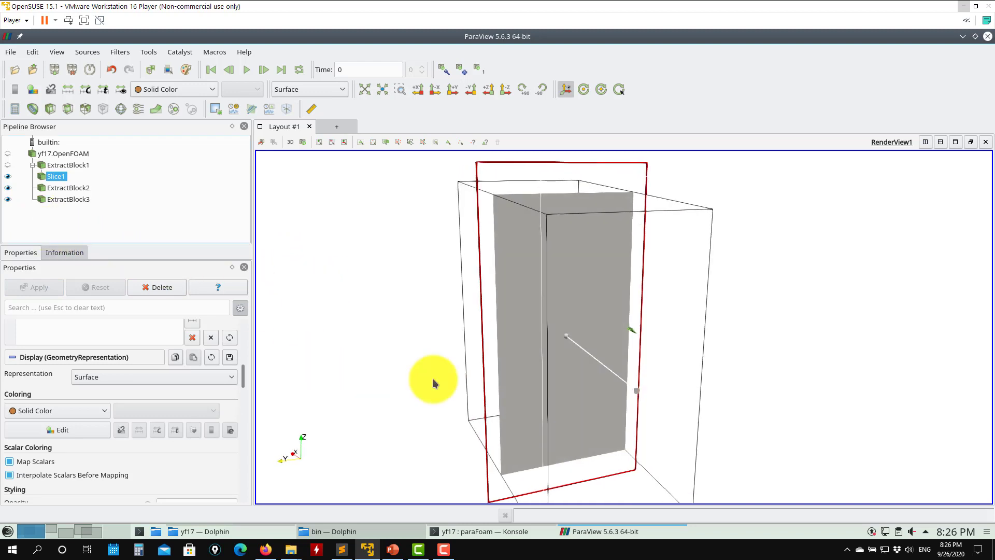
click(7, 188)
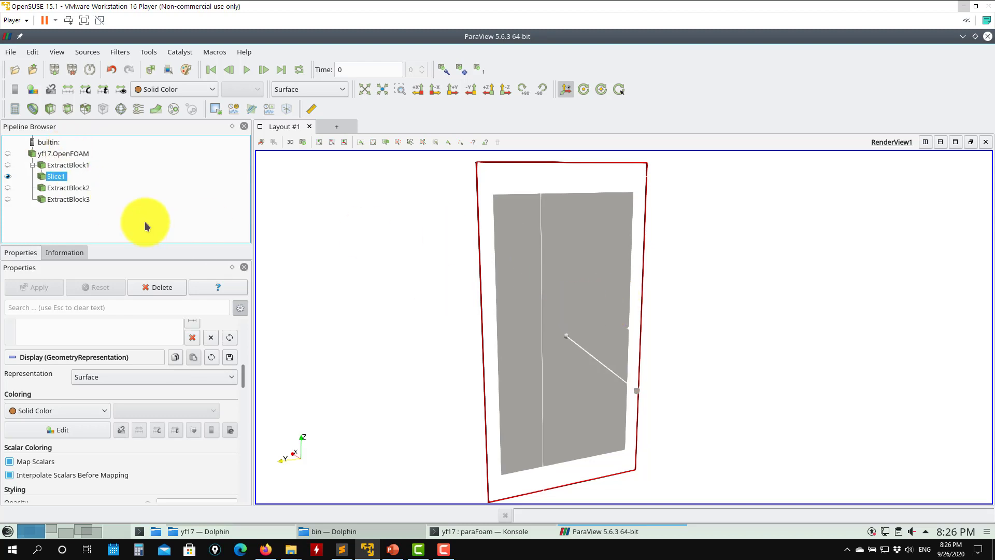
Show ExtractBlock2 and ExtractBlock3 together with Slice1 and examine where the slice cuts the aircraft.
click(7, 198)
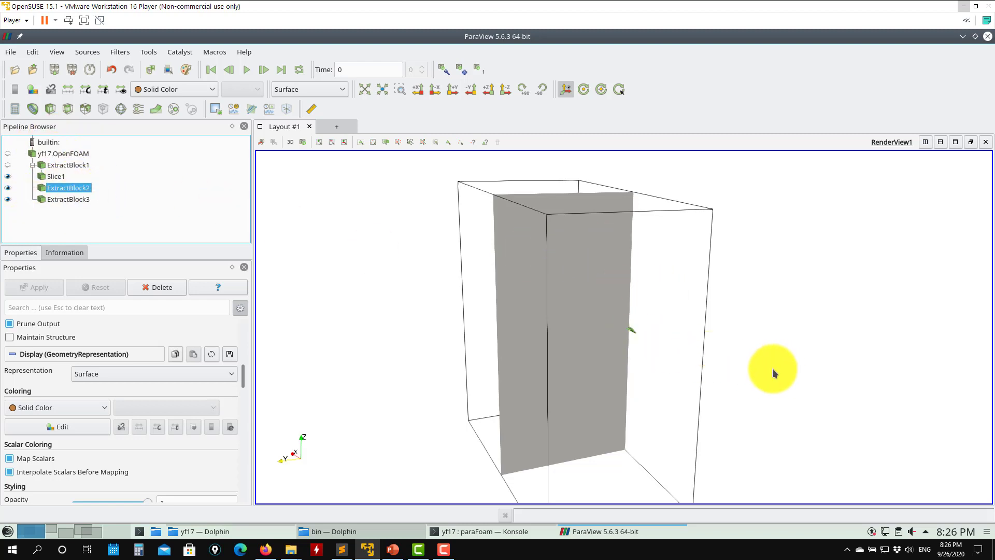
drag(772, 370, 645, 343)
scroll(649, 344, down, 2)
scroll(651, 346, up, 2)
scroll(656, 346, up, 3)
Color Slice1 by the pressure field p.
click(57, 176)
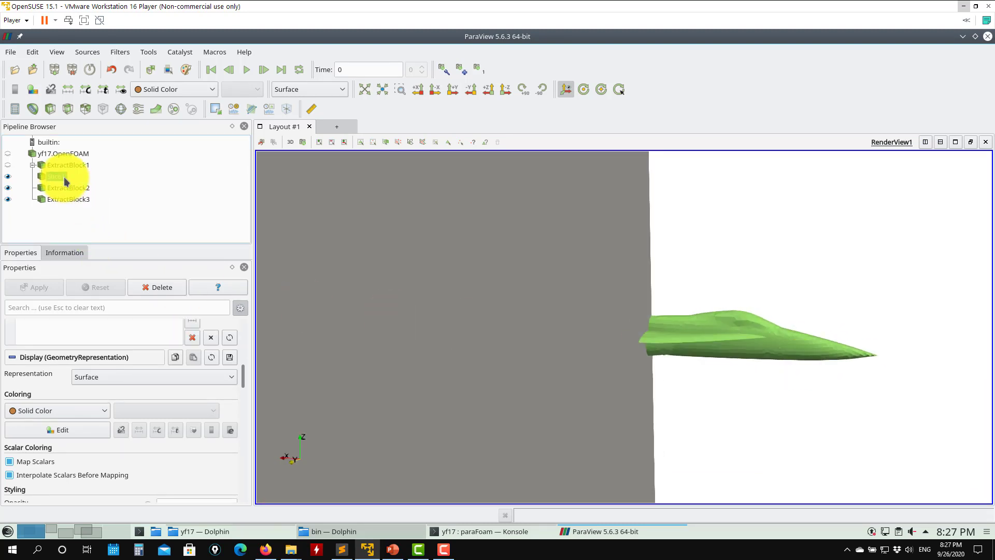
click(186, 89)
click(148, 166)
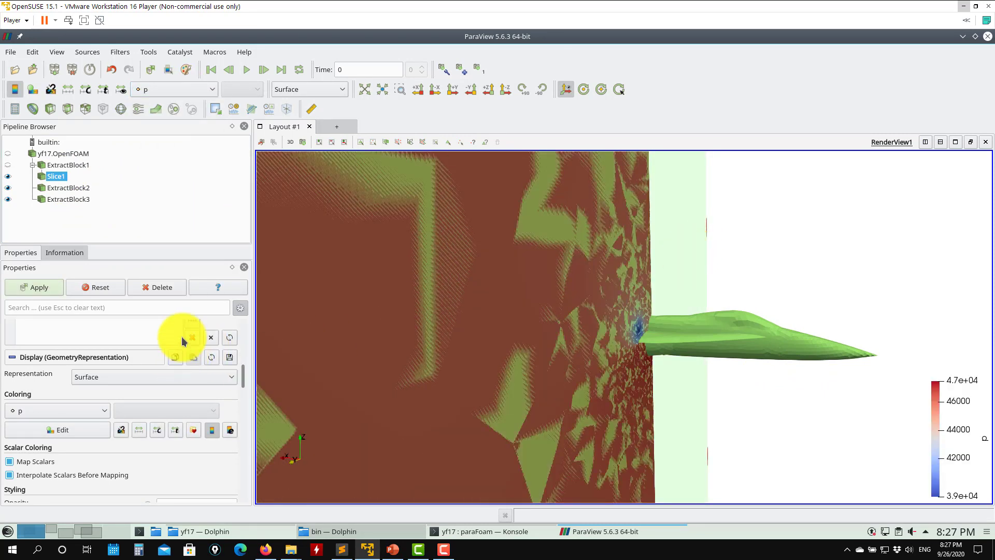
Discard the pending plane changes of Slice1 and turn off Show Plane to hide the slice plane outline.
click(97, 288)
drag(243, 378, 254, 330)
scroll(780, 283, up, 10)
scroll(779, 283, down, 18)
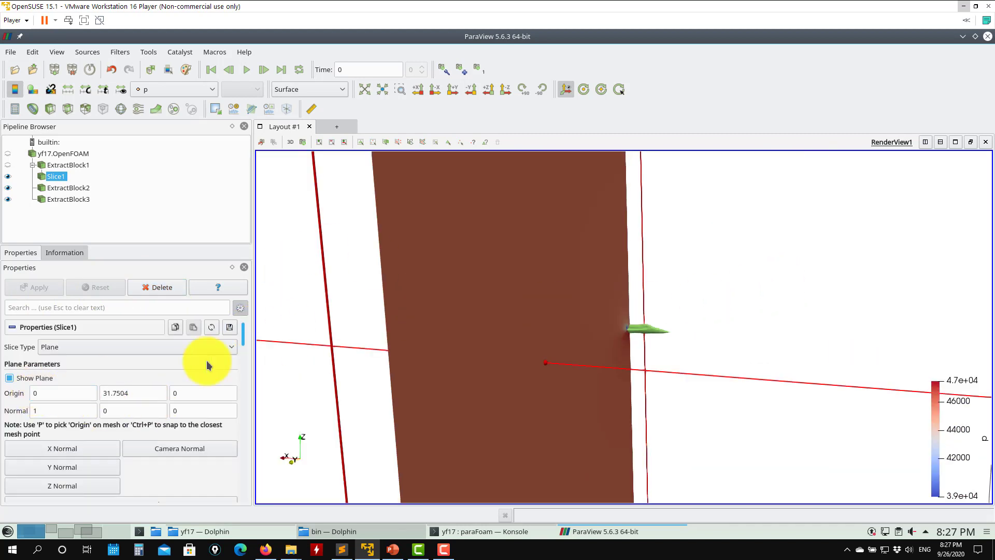
drag(544, 316, 617, 338)
click(102, 285)
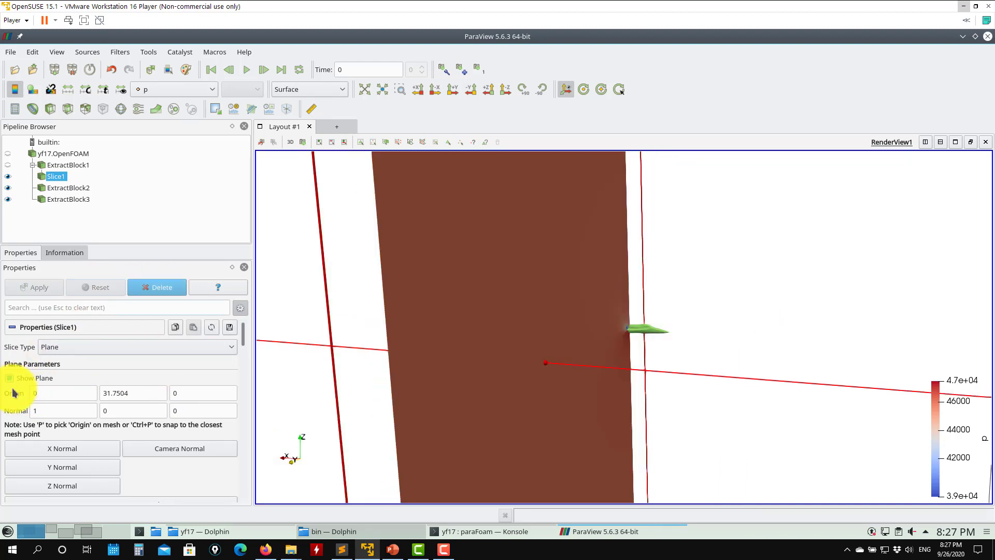
click(20, 382)
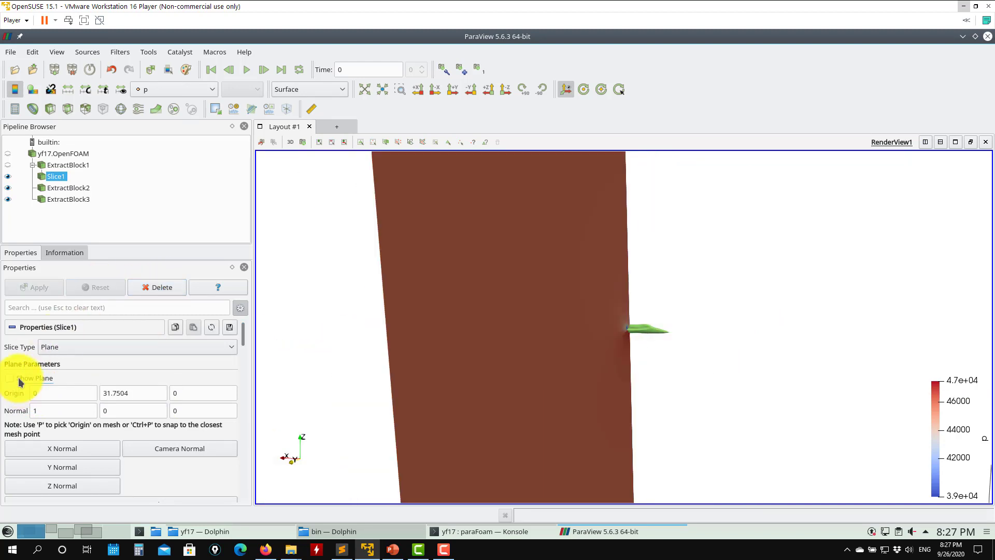
scroll(601, 390, up, 5)
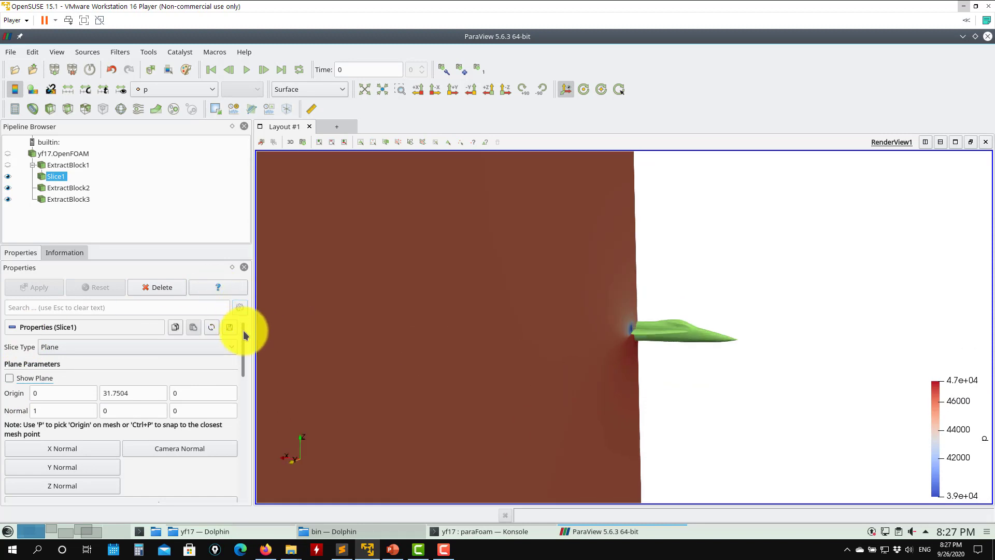
mouse_move(247, 338)
mouse_down()
mouse_move(237, 484)
mouse_move(245, 322)
mouse_move(255, 334)
mouse_up()
drag(634, 355, 622, 388)
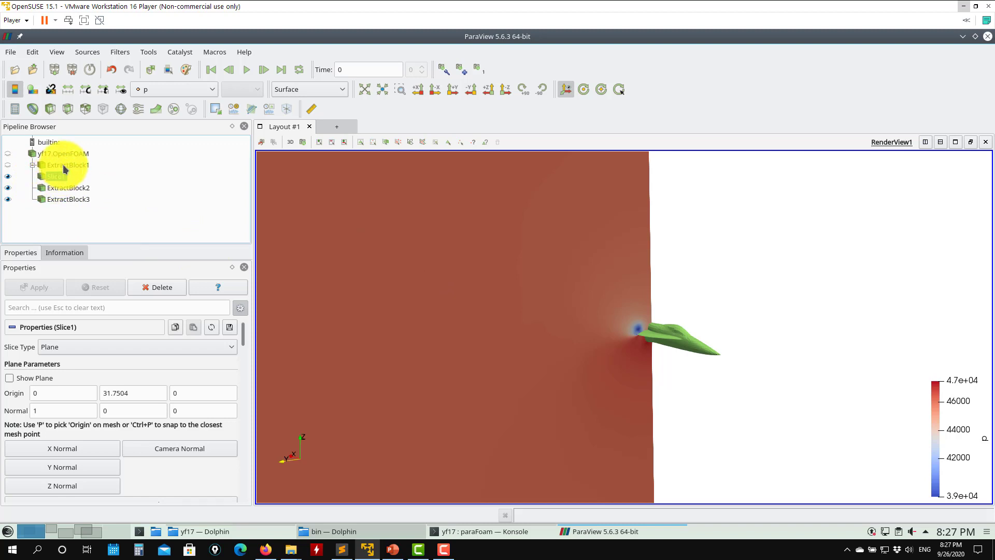
Apply a Threshold filter on Ma to Slice1 with the maximum lowered to 0.349515.
click(88, 107)
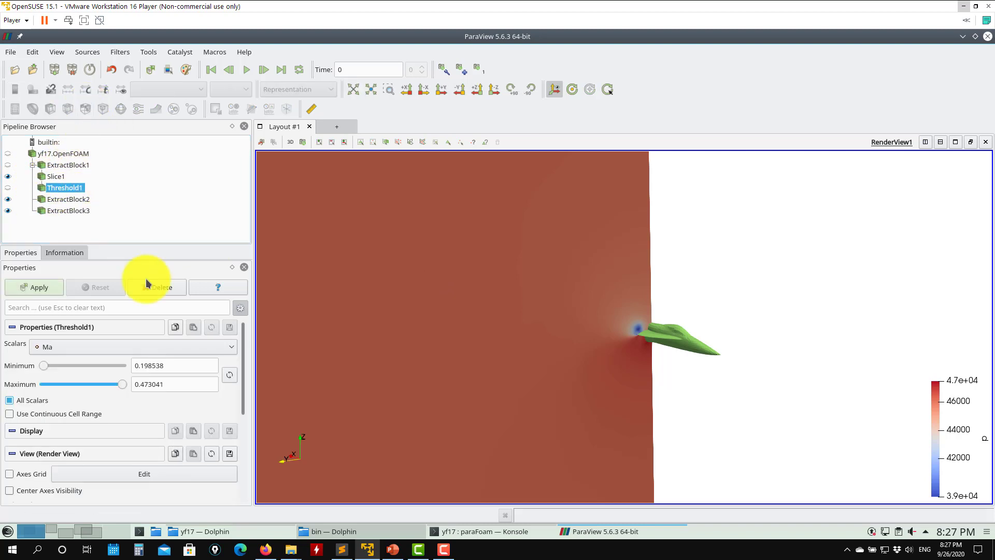
click(40, 289)
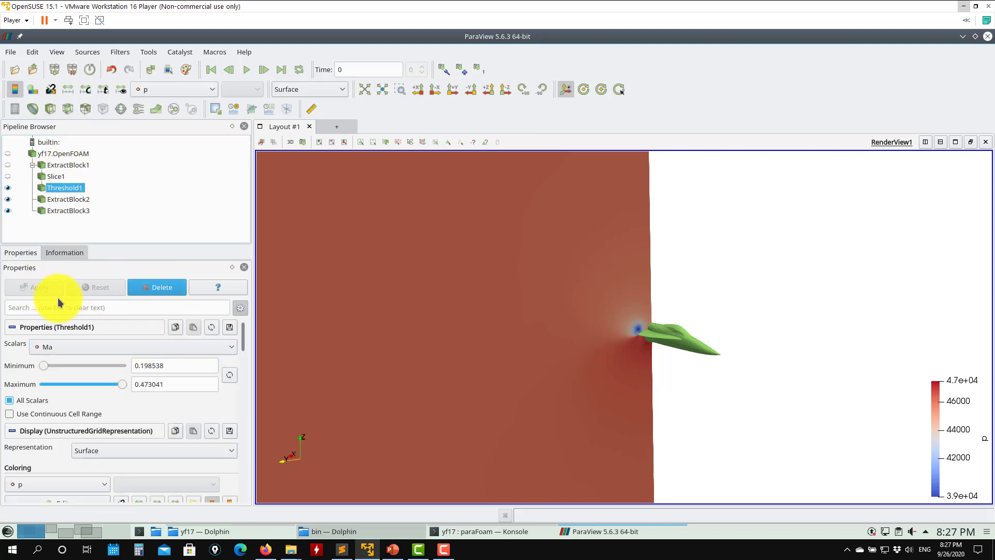
drag(125, 388, 87, 385)
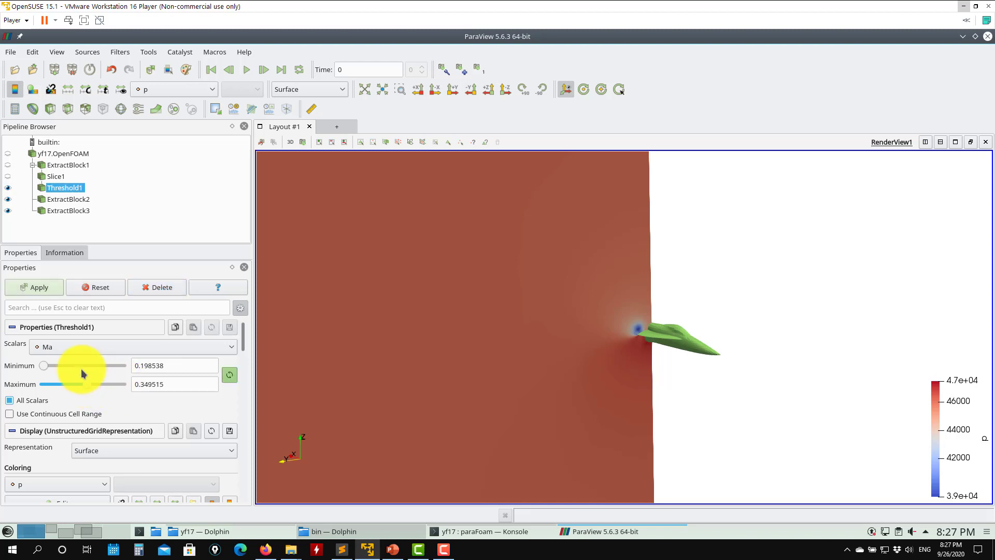
click(33, 288)
drag(626, 325, 667, 328)
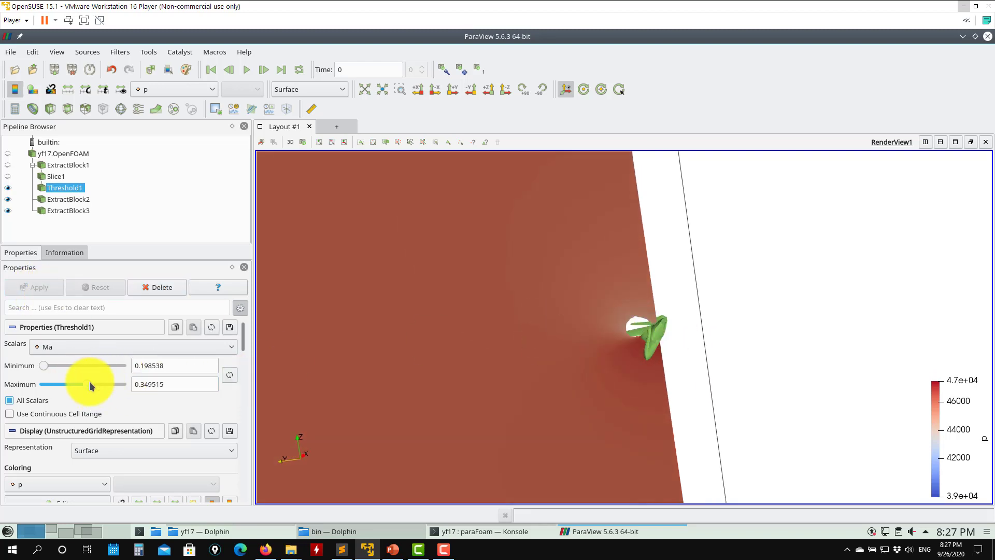
Set the Ma threshold range of Threshold1 to a minimum of 0.393435 and a maximum of 0.473041.
click(90, 384)
drag(43, 367, 99, 365)
click(40, 291)
click(47, 288)
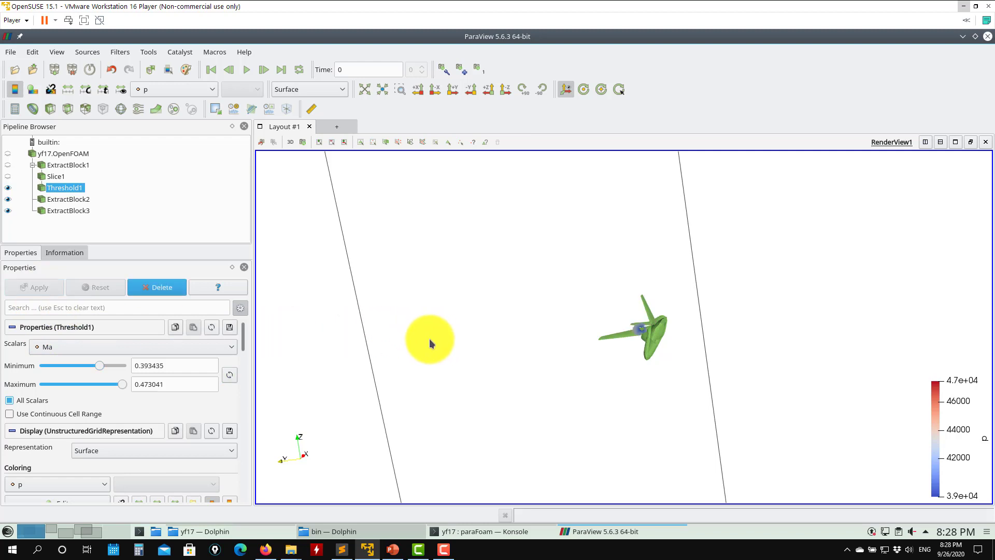
drag(506, 360, 696, 326)
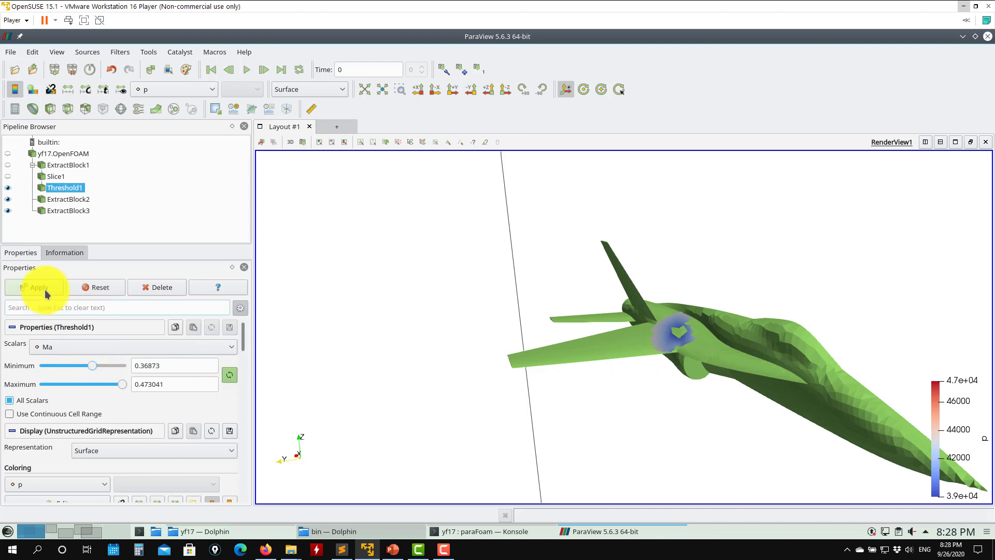
Lower the minimum Ma of Threshold1 first to 0.36873 and further to 0.360495.
click(45, 289)
mouse_move(599, 372)
mouse_down()
mouse_move(556, 360)
mouse_move(611, 368)
mouse_up()
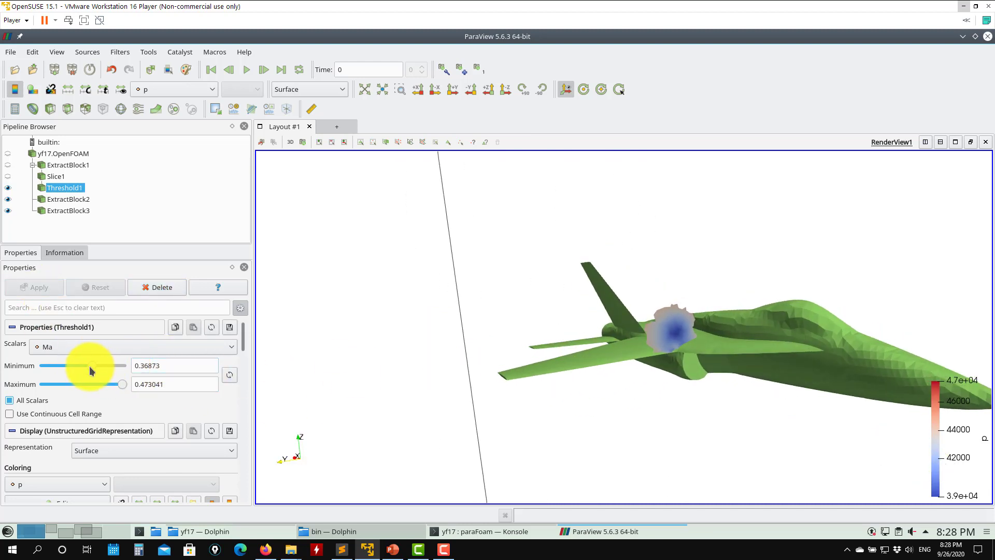
drag(89, 366, 89, 366)
click(45, 286)
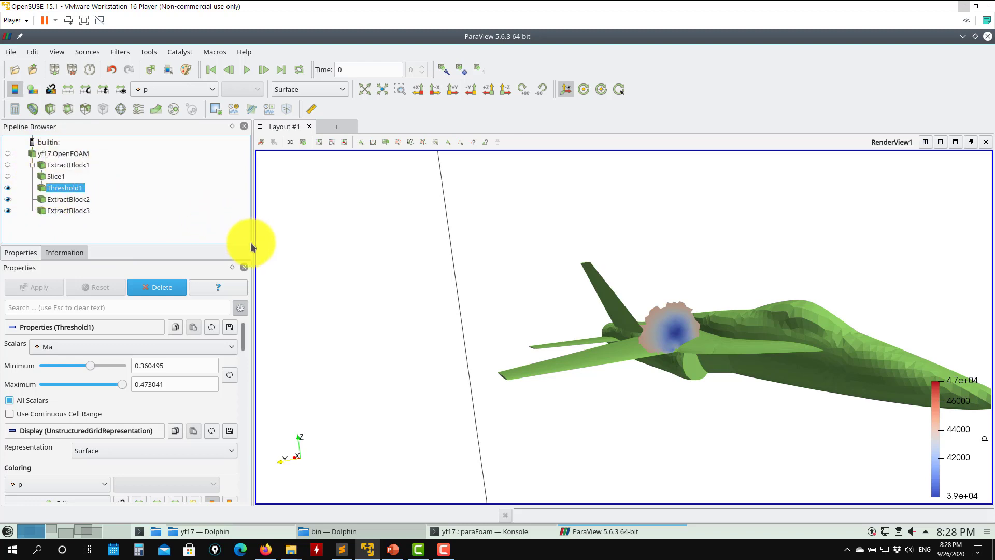
Examine the thresholded slice region around the aircraft from several angles and distances within the domain outline.
drag(379, 307, 419, 303)
scroll(418, 304, down, 5)
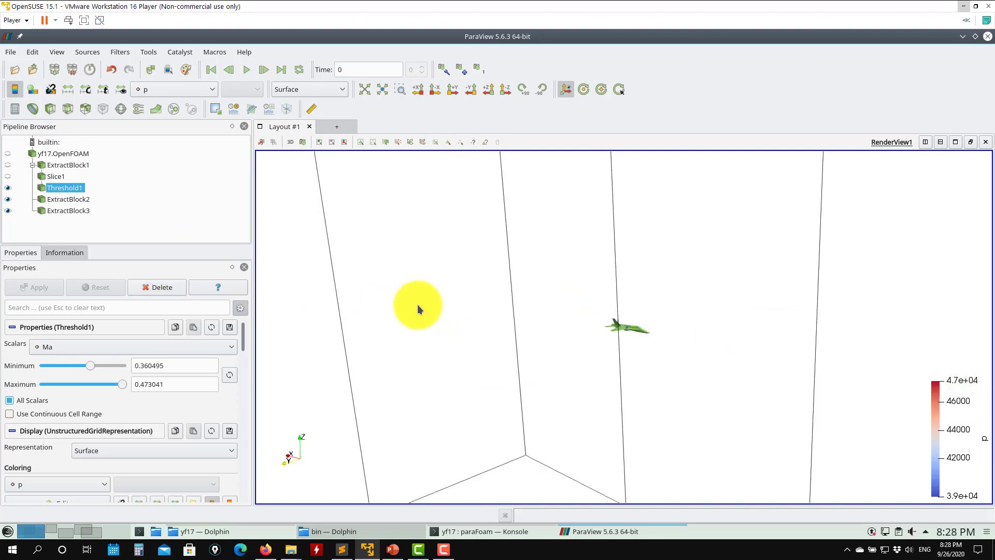
scroll(418, 304, down, 2)
scroll(664, 343, up, 6)
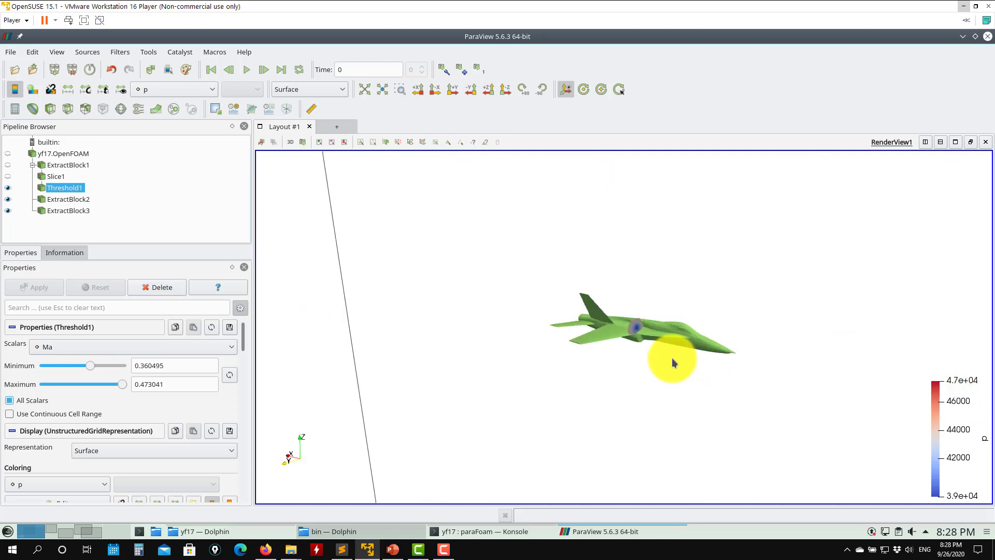
scroll(672, 360, up, 10)
scroll(669, 356, down, 13)
drag(721, 381, 667, 359)
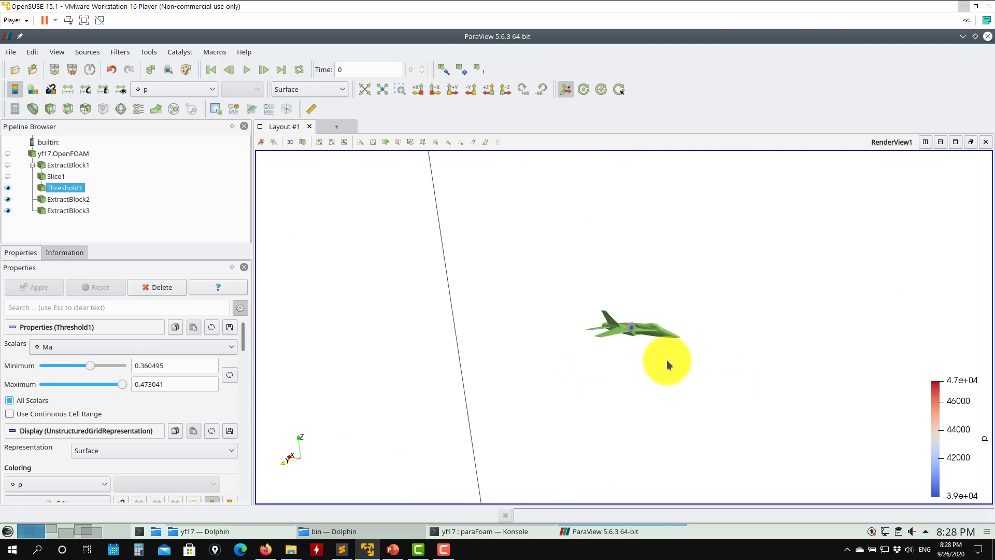
scroll(669, 357, down, 3)
scroll(670, 356, up, 12)
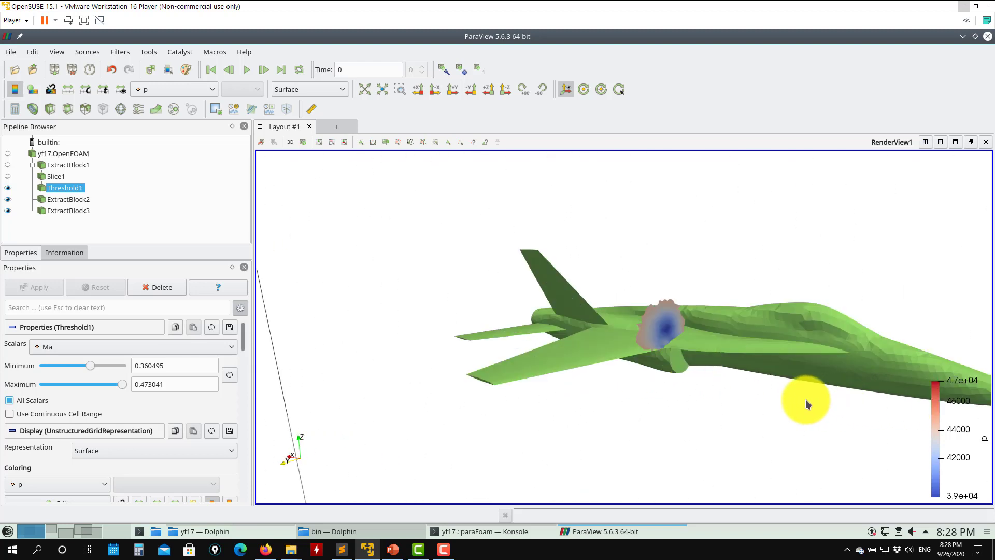
drag(805, 399, 684, 352)
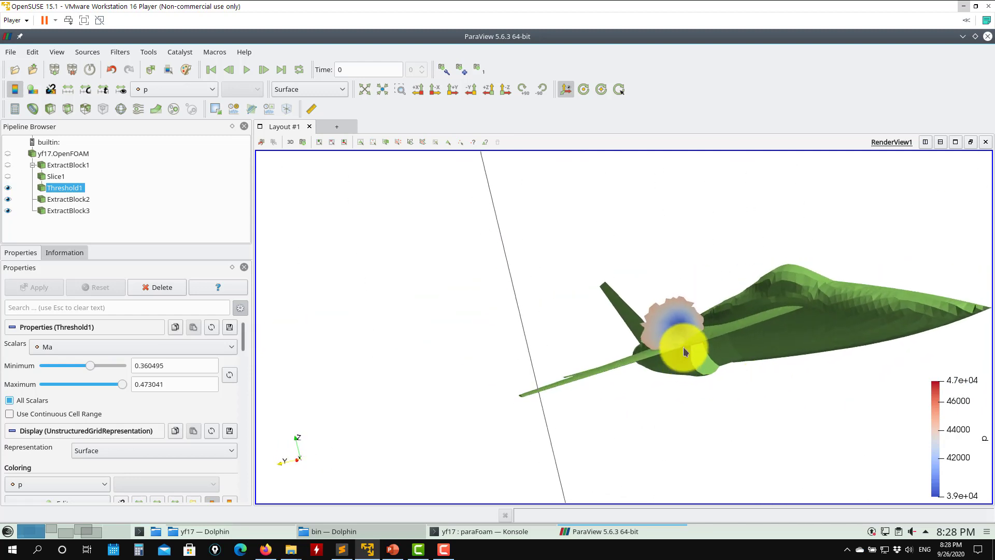
Try coloring the ExtractBlock3 outline by Ma, toggle its visibility and return it to Solid Color.
click(62, 210)
click(192, 88)
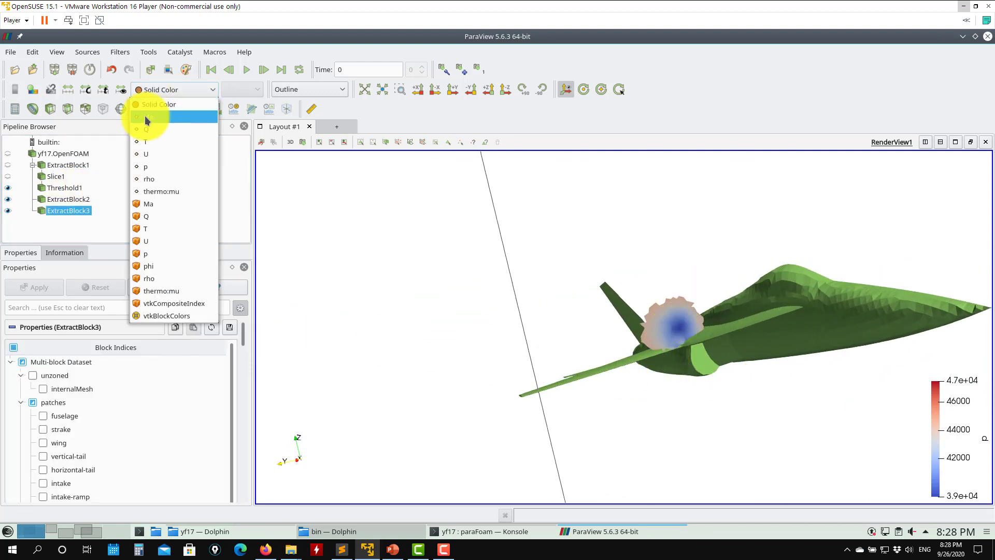
click(147, 123)
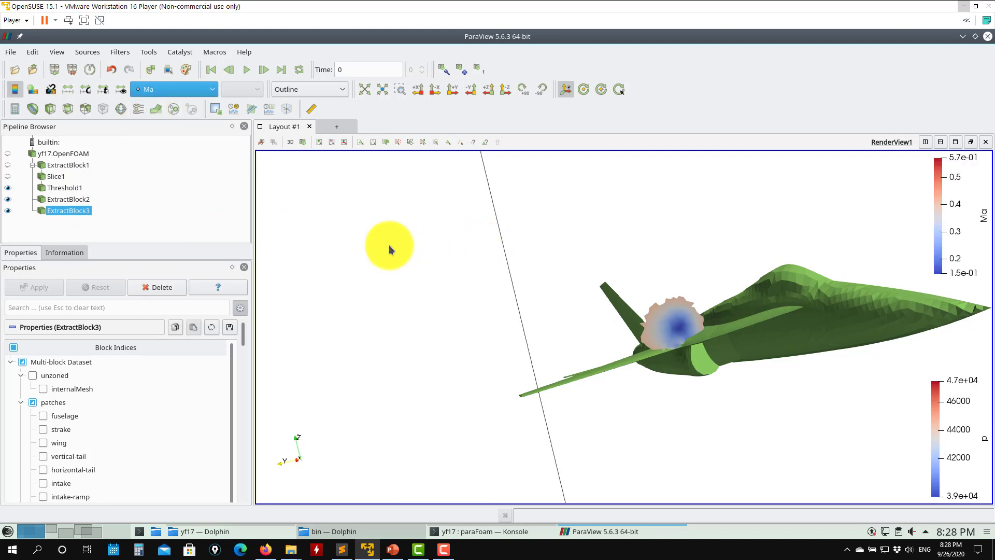
click(8, 211)
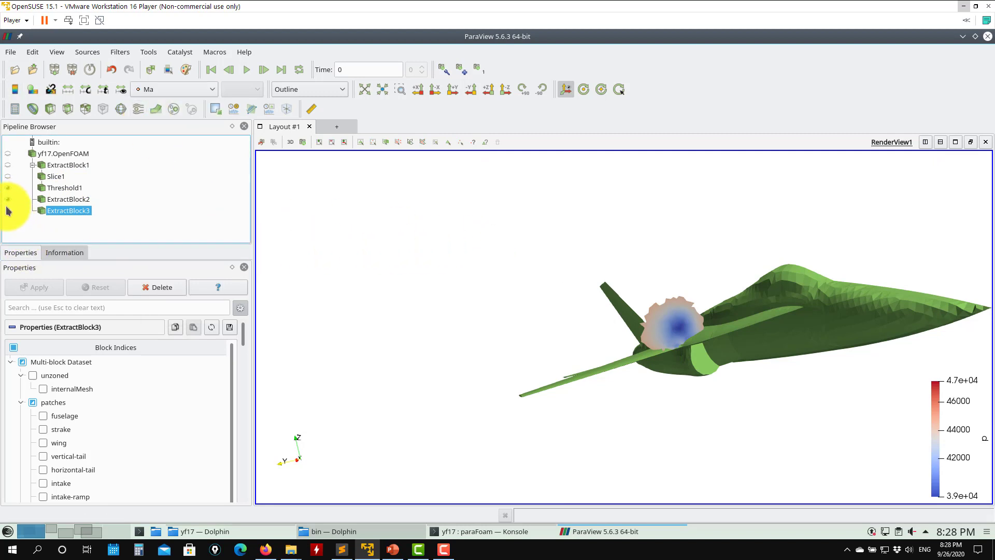
click(8, 211)
click(168, 89)
click(160, 107)
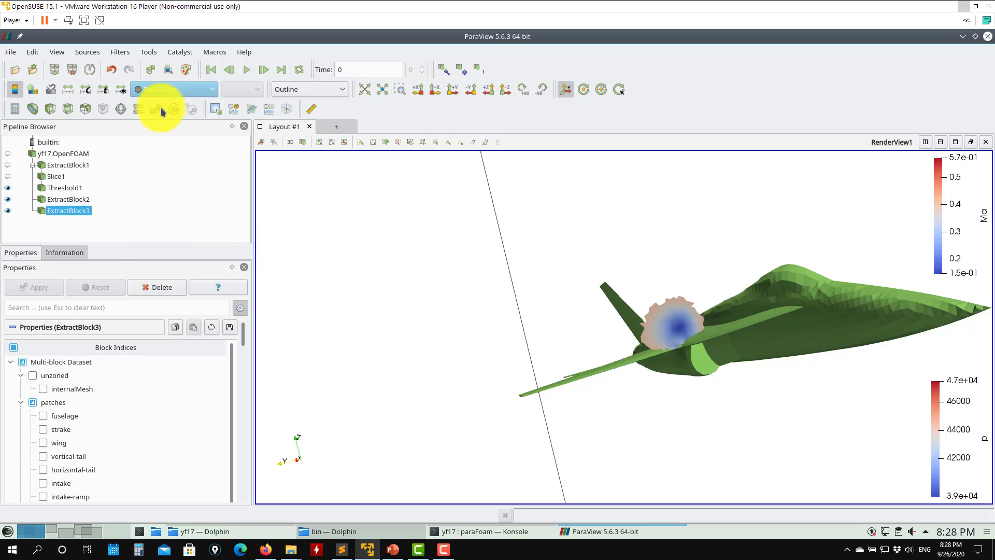
Color the aircraft patches of ExtractBlock2 by the Ma field.
click(48, 199)
click(182, 89)
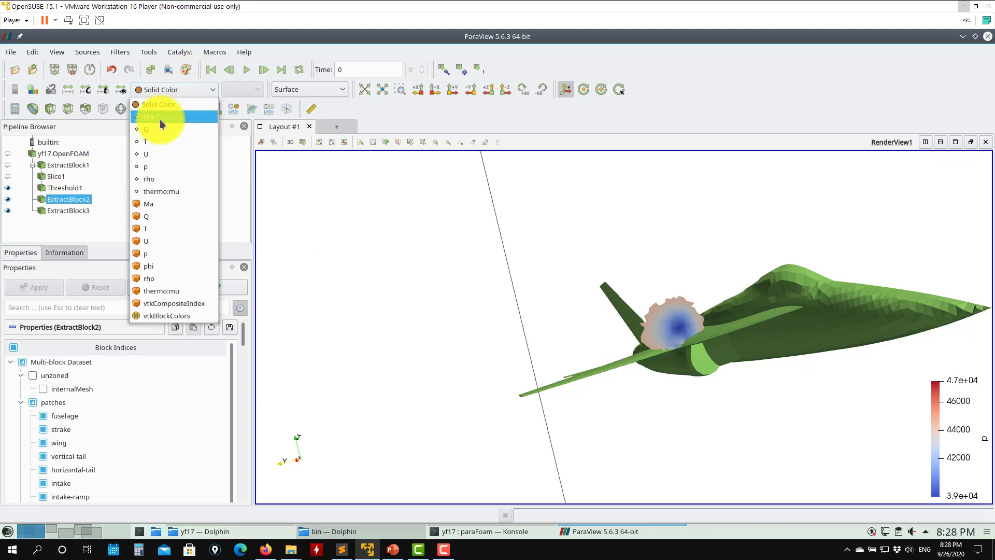
click(160, 118)
Examine the Ma distribution on the aircraft's wings, tail and fuselage against the color legend.
scroll(381, 311, down, 5)
drag(383, 310, 943, 241)
scroll(700, 340, up, 10)
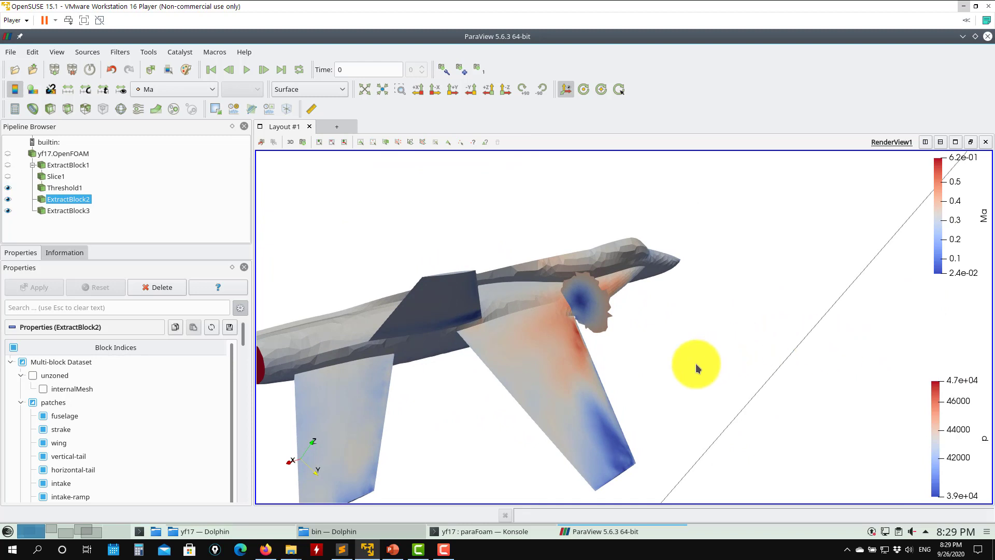
scroll(695, 364, down, 5)
scroll(695, 364, up, 5)
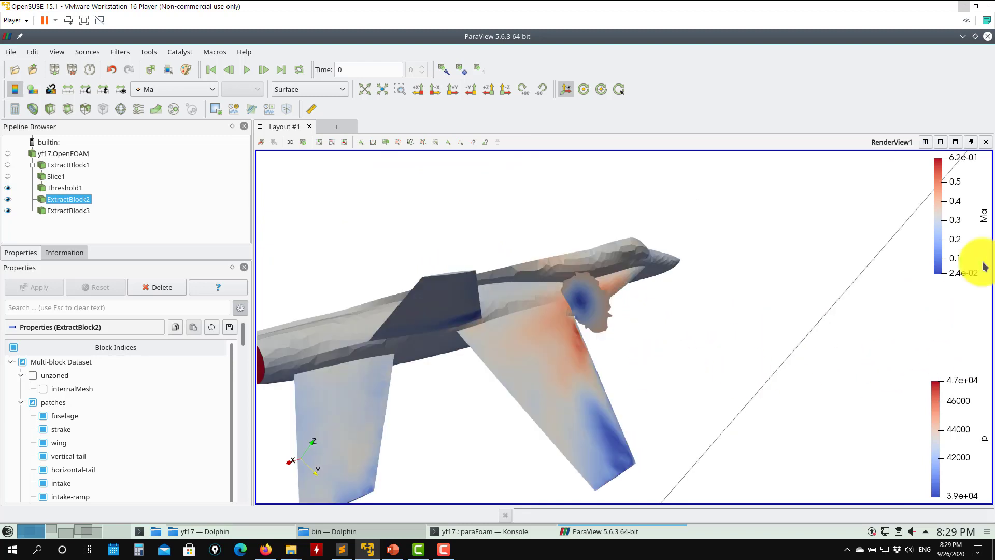
drag(811, 282, 617, 363)
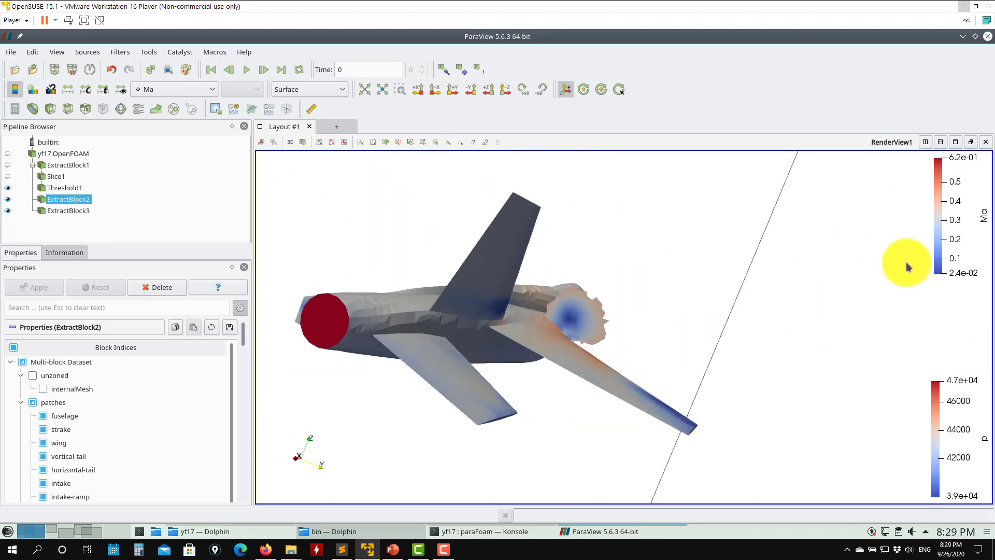
drag(771, 354, 688, 362)
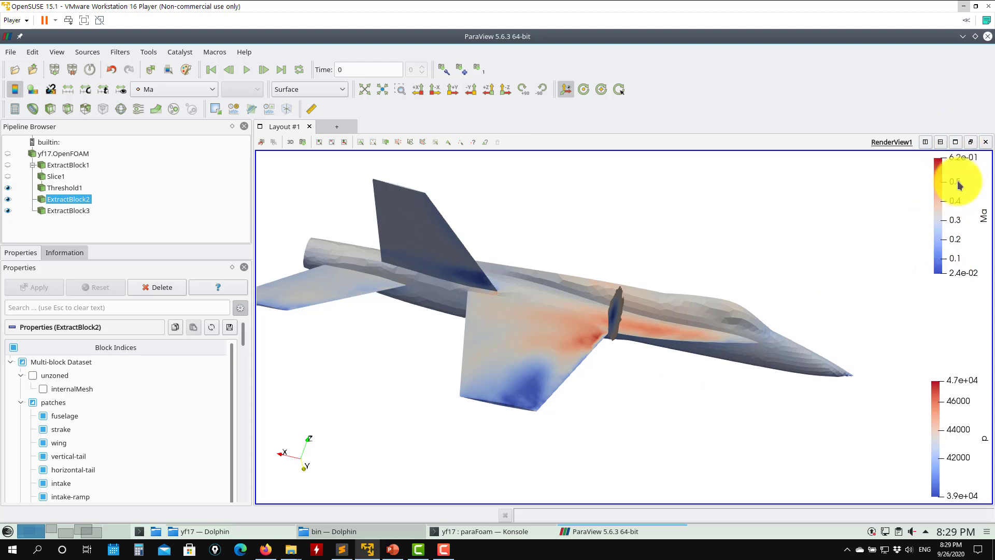
drag(900, 262, 943, 248)
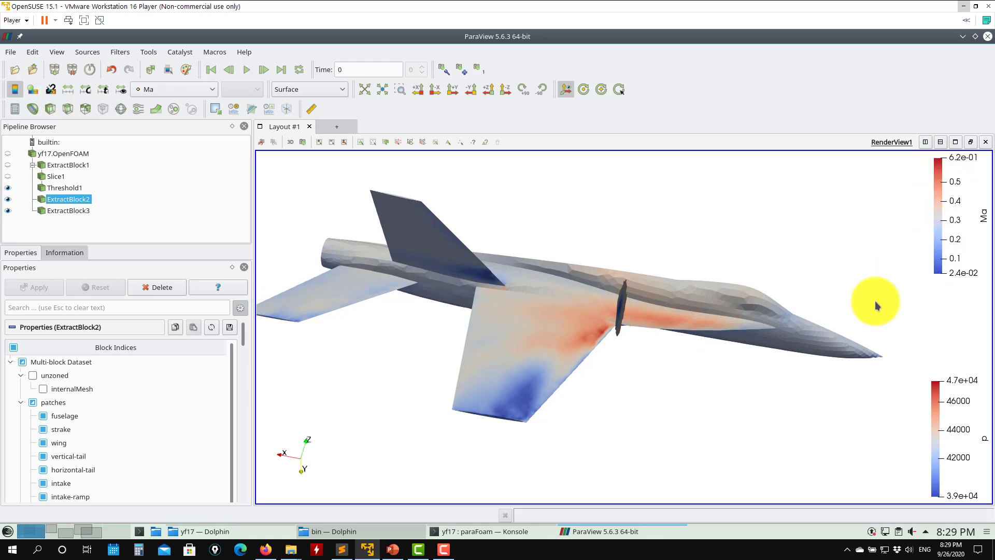
Apply the jet preset to the Ma color map of ExtractBlock2.
click(33, 91)
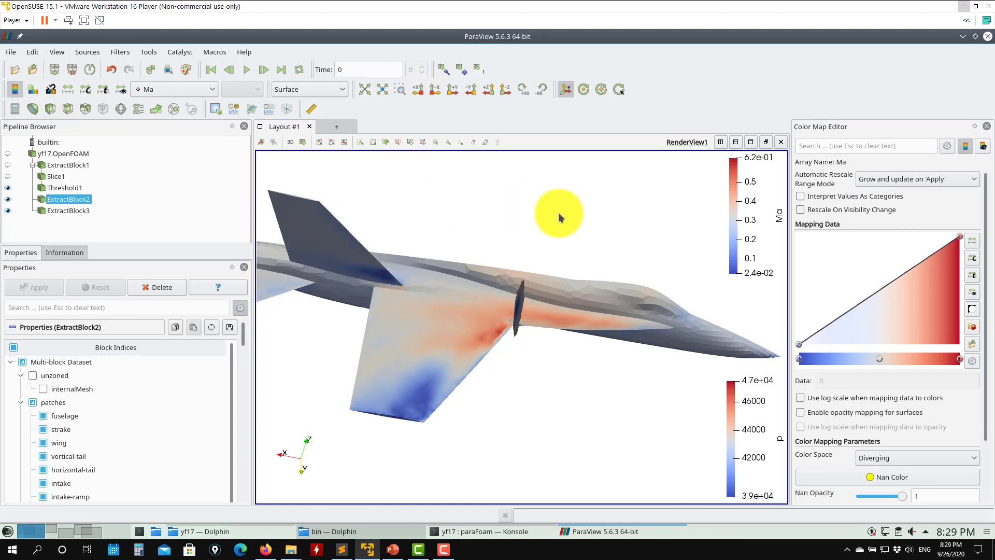
click(973, 327)
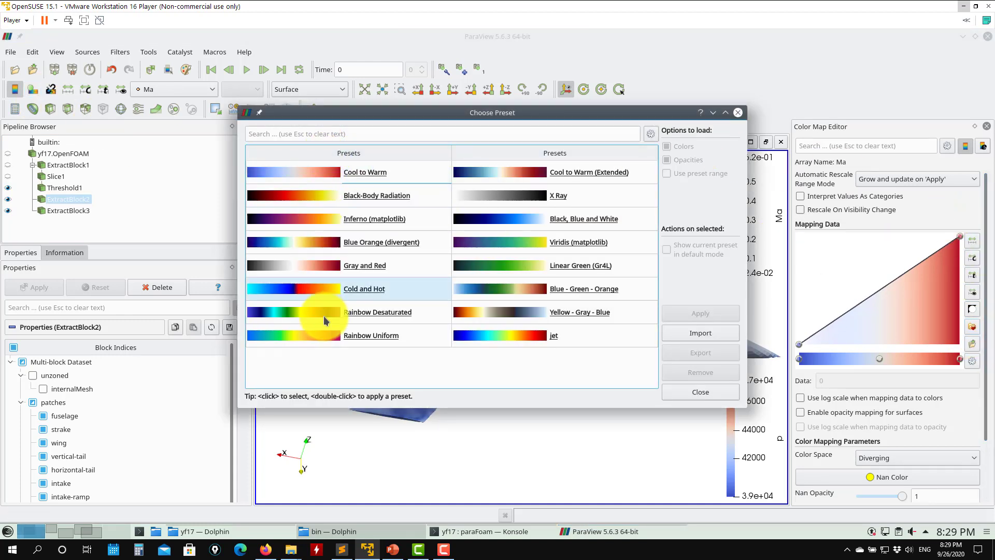
click(363, 335)
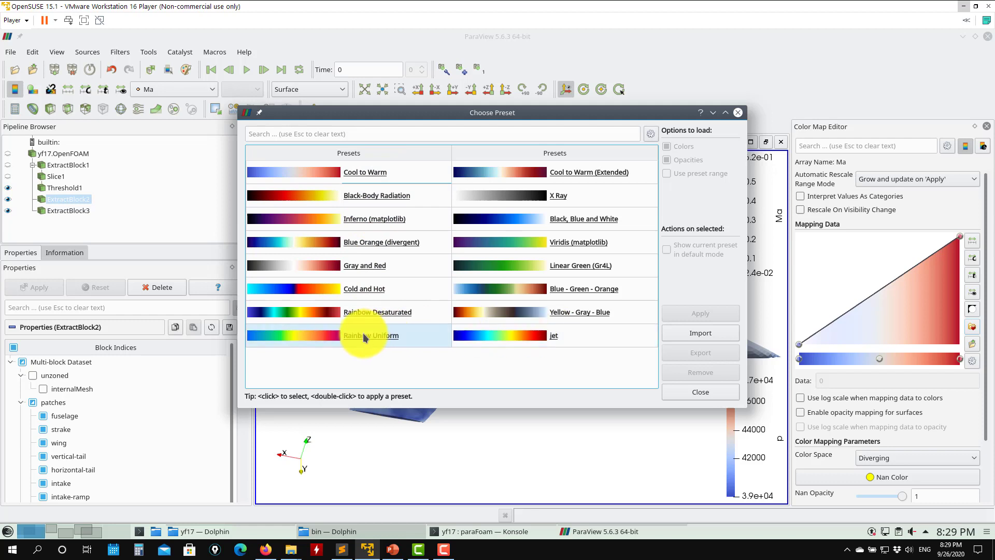
click(522, 337)
click(732, 314)
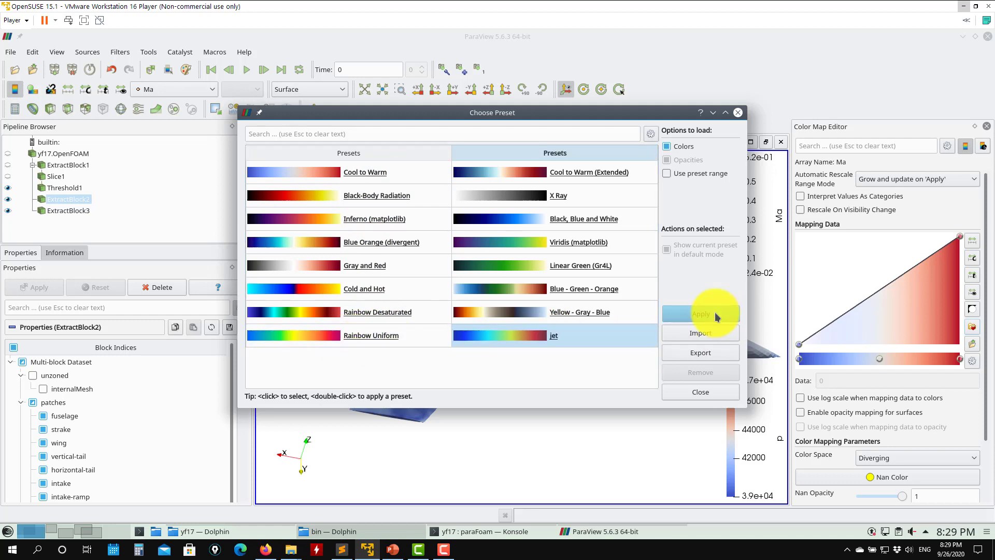
Close the preset chooser and the Color Map Editor, and examine the Ma distribution on the aircraft from several angles.
click(738, 113)
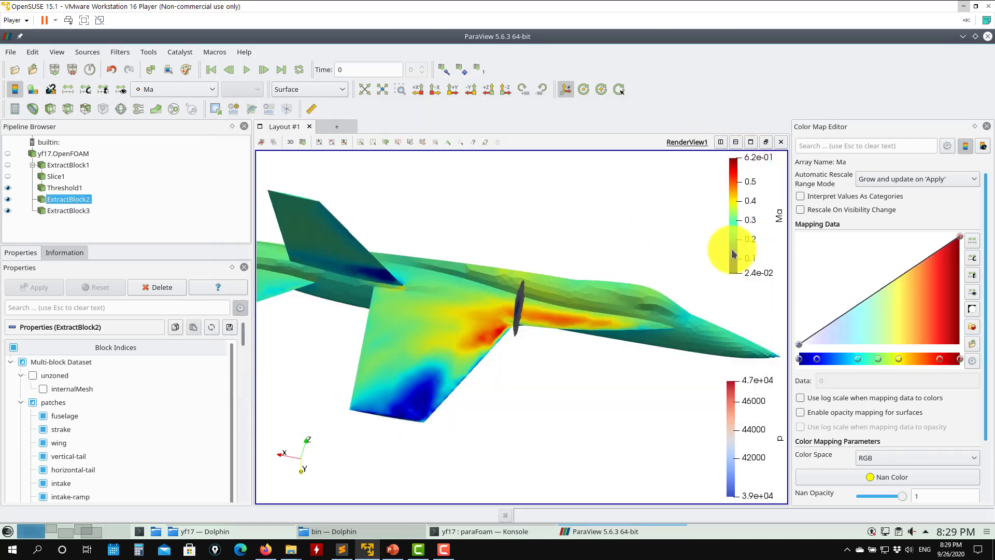
click(987, 127)
drag(617, 316, 584, 377)
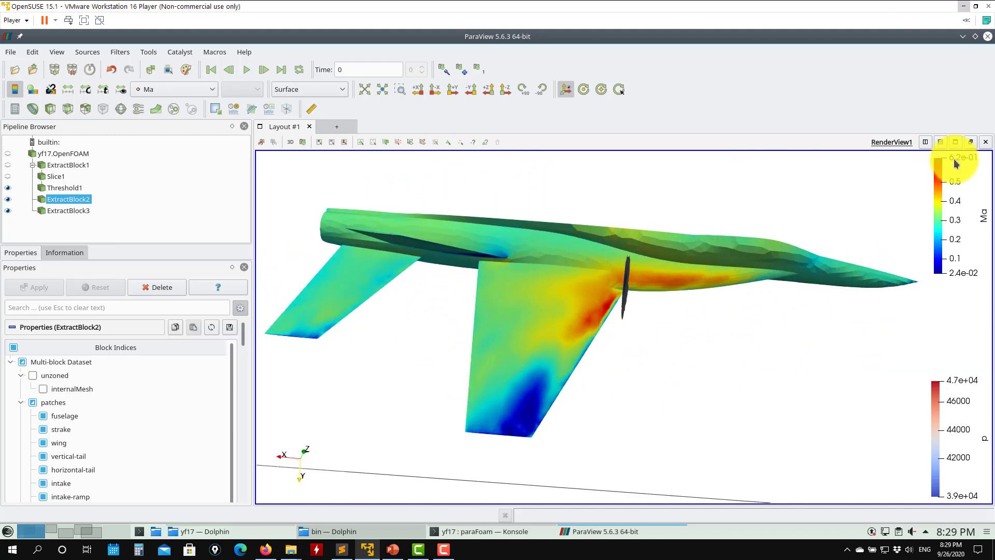
drag(684, 330, 752, 317)
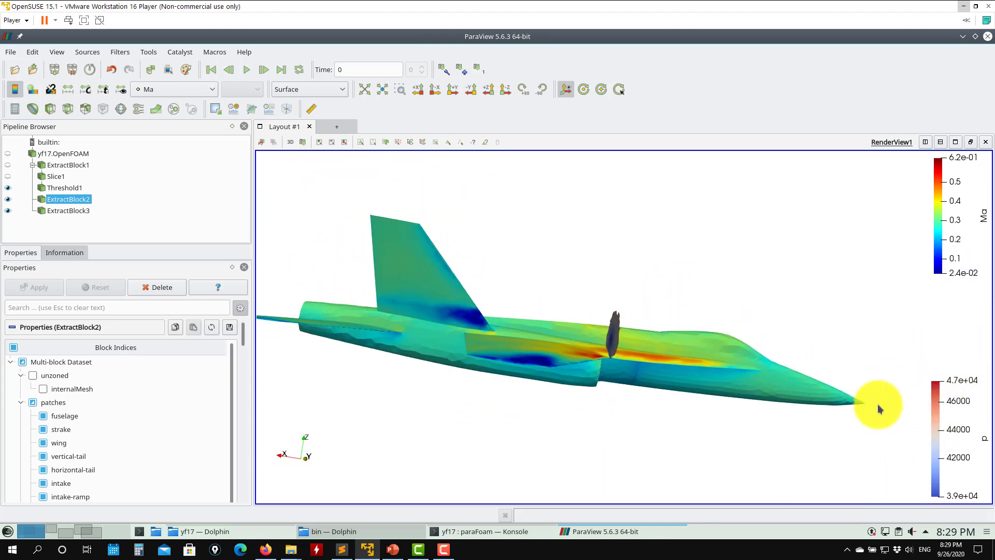
drag(880, 406, 582, 403)
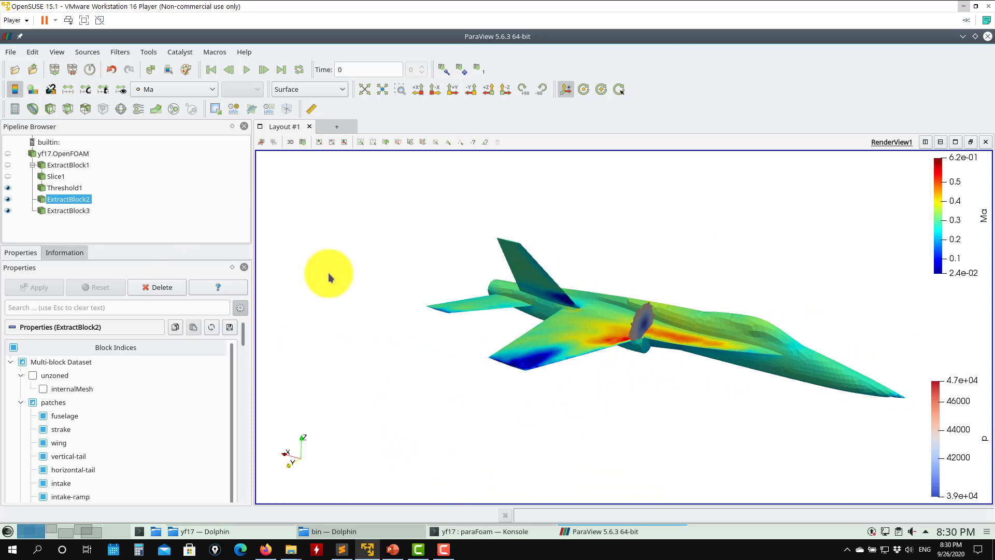
drag(627, 341, 604, 334)
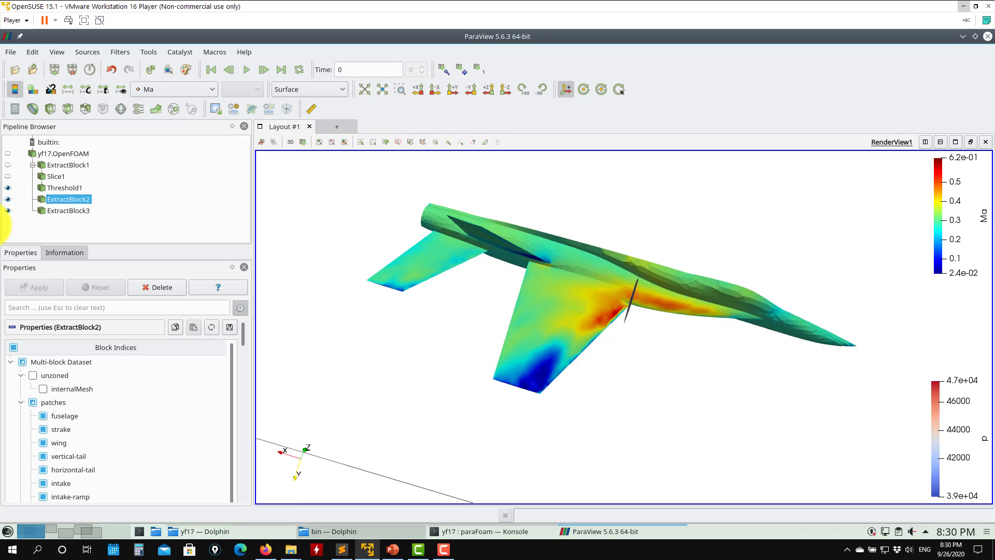
Save the current ParaView state as test1 in the yf17 case folder, using the ParaView state file format (*.pvsm).
click(10, 53)
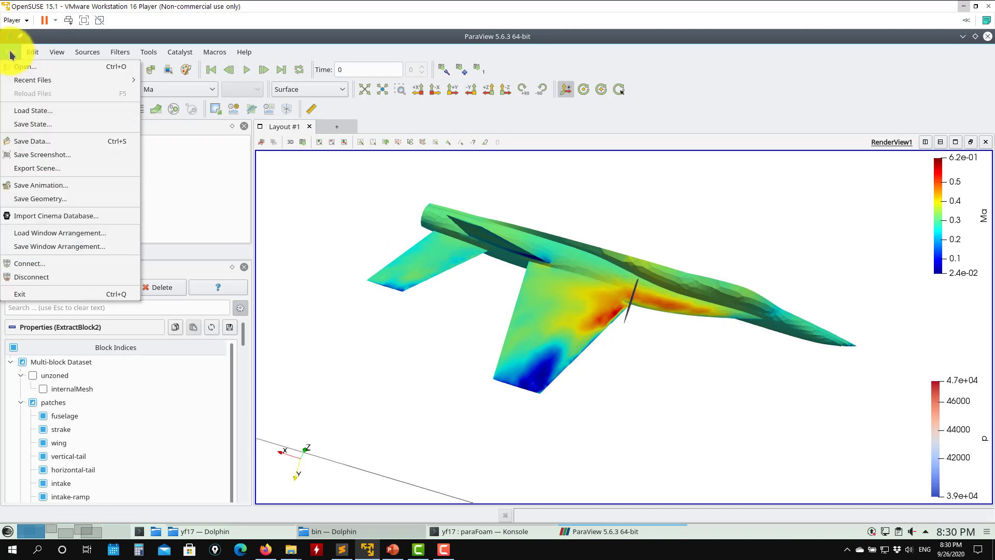
click(52, 125)
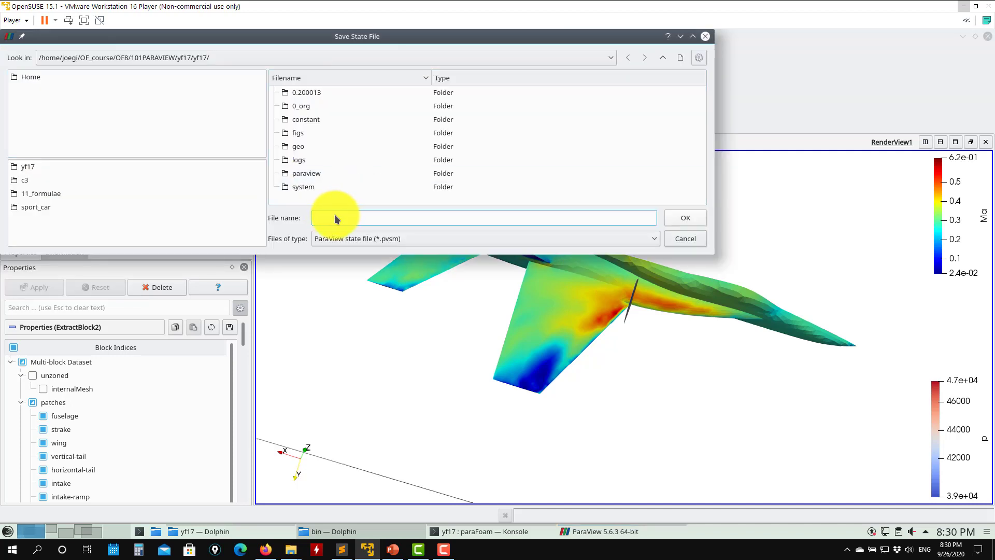
text(test1)
key(Return)
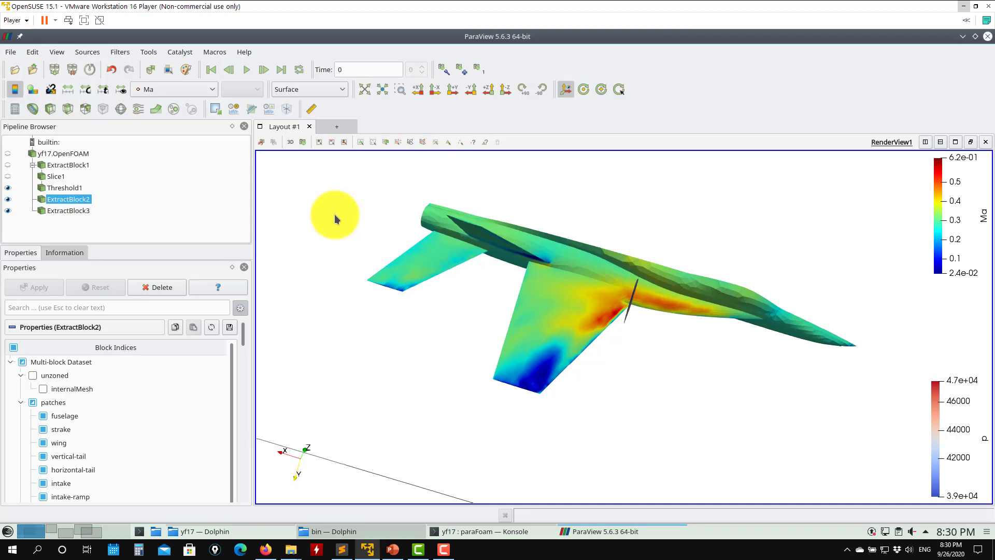
Check the yf17 case folder in Dolphin for the saved state file, closing the bin folder window and minimizing the case folder.
click(231, 531)
click(300, 527)
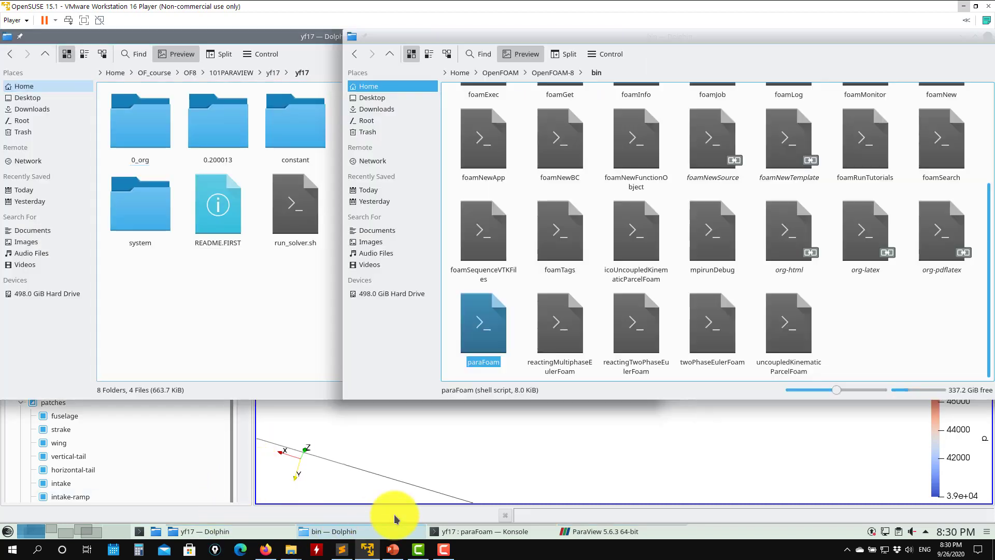
click(989, 37)
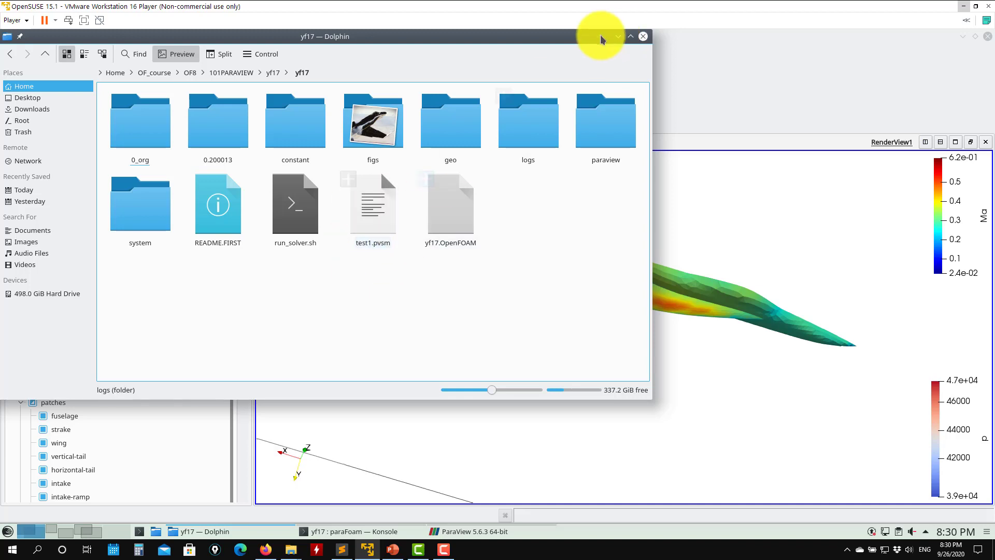
click(619, 36)
Examine the image file formats offered for saving a screenshot, and leave without saving one.
click(9, 53)
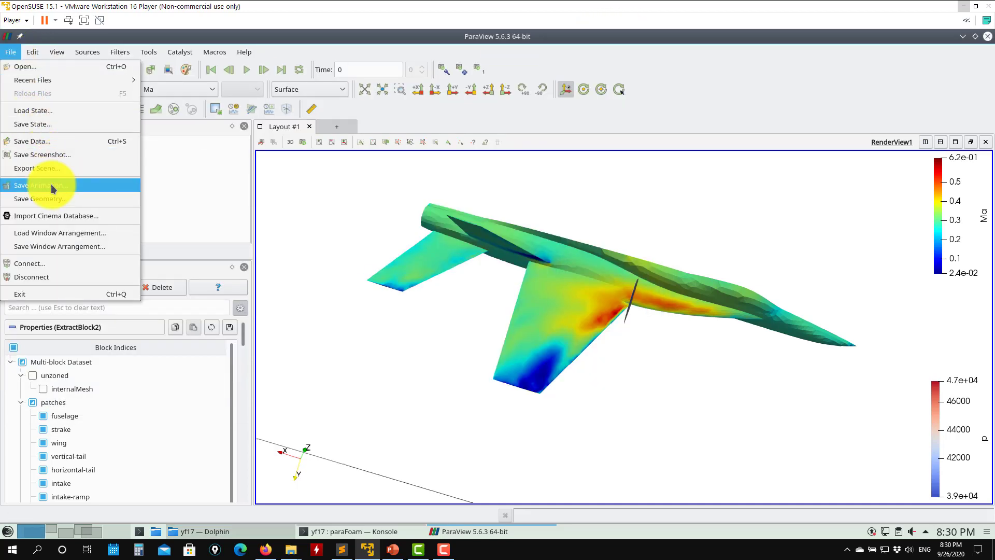
click(60, 157)
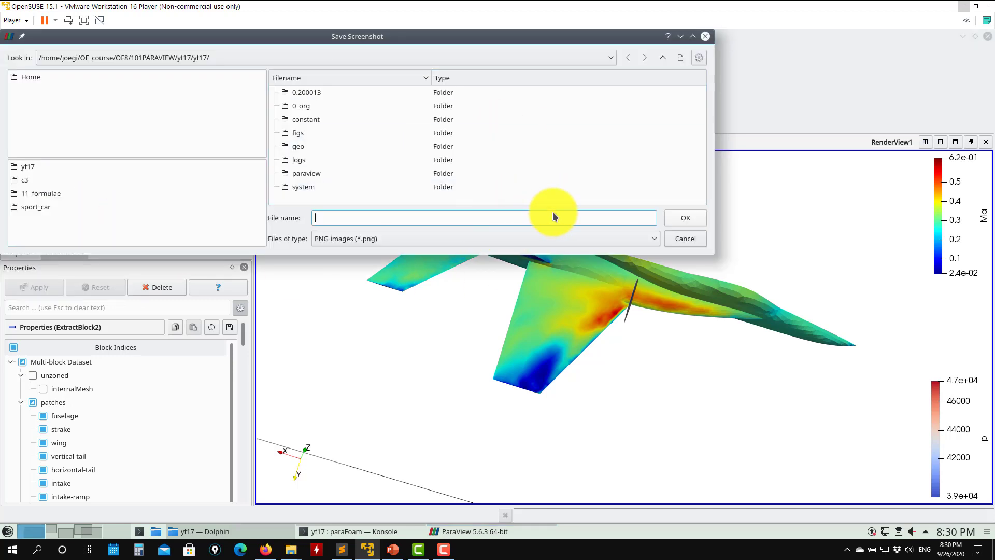
click(393, 237)
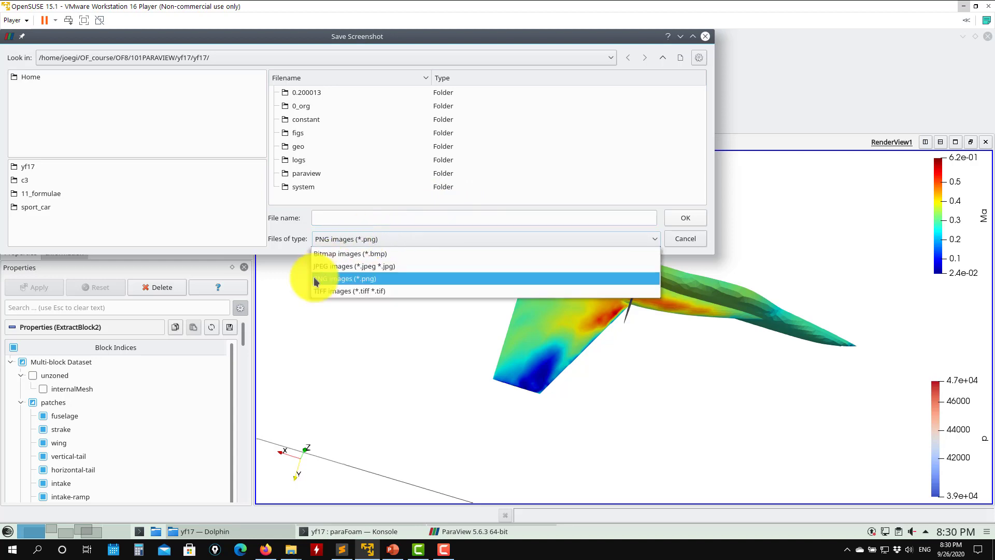
click(654, 239)
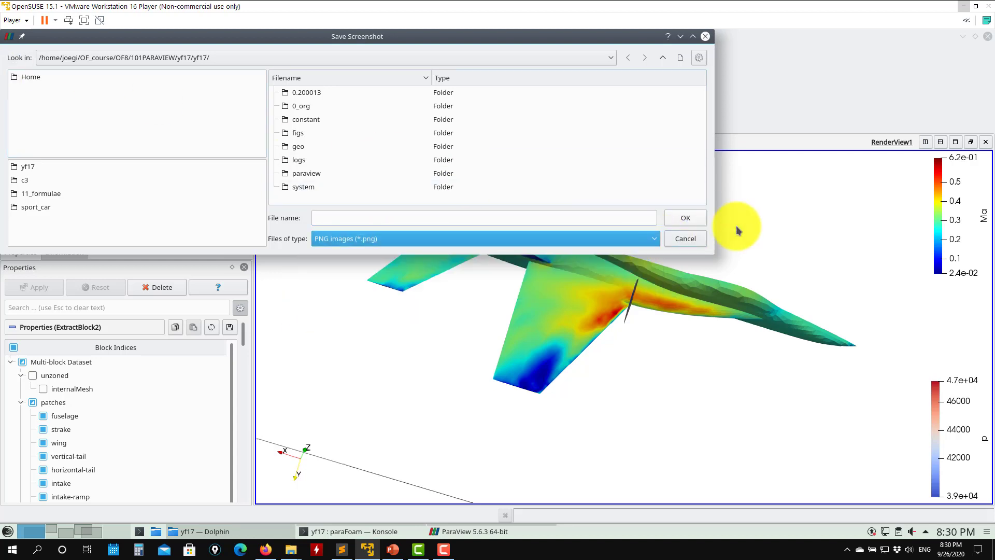
click(692, 238)
click(11, 52)
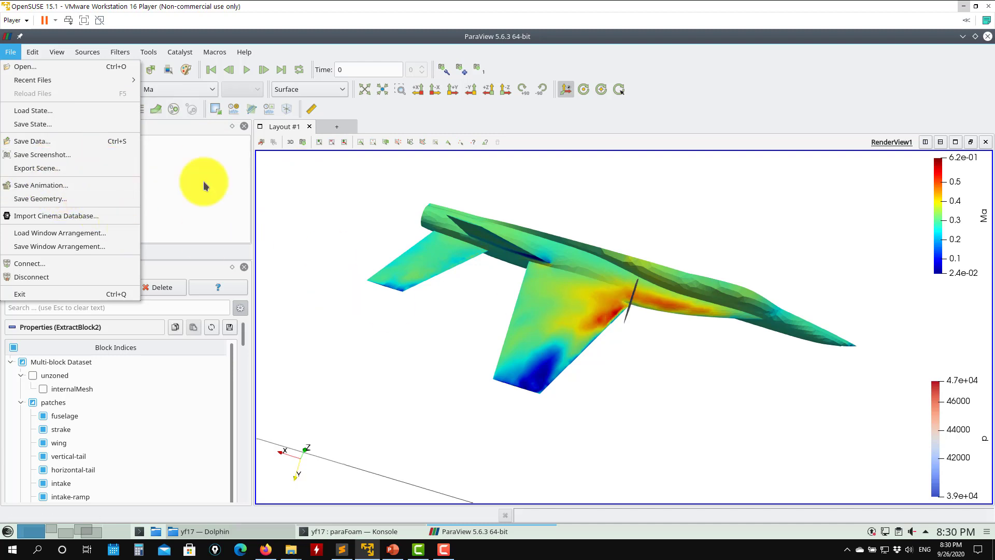
click(360, 323)
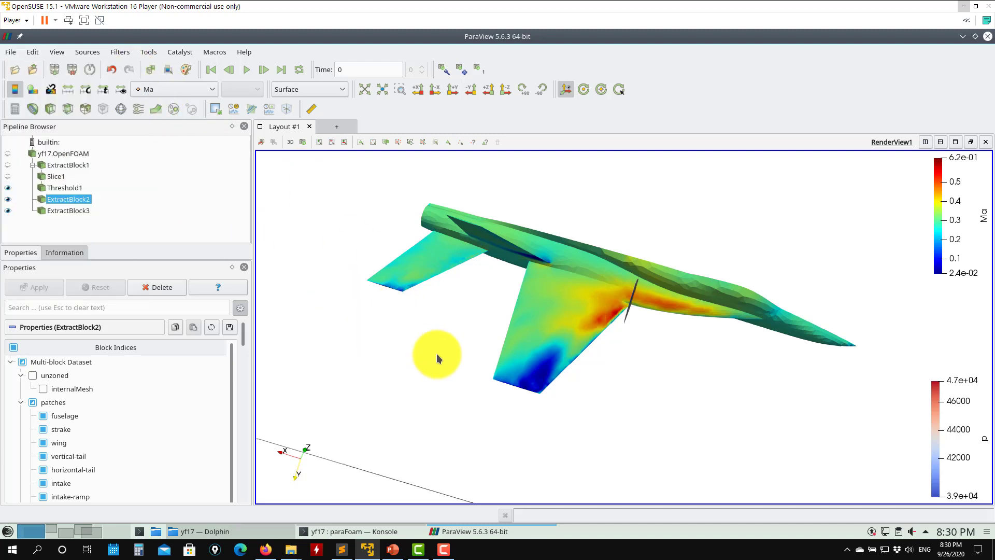
drag(436, 354, 677, 317)
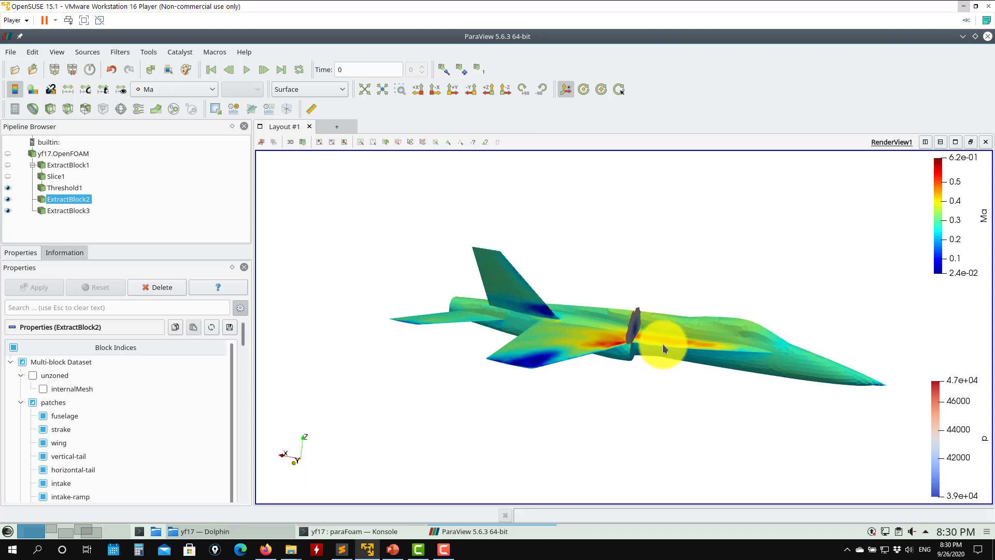
drag(663, 344, 677, 327)
scroll(676, 324, down, 1)
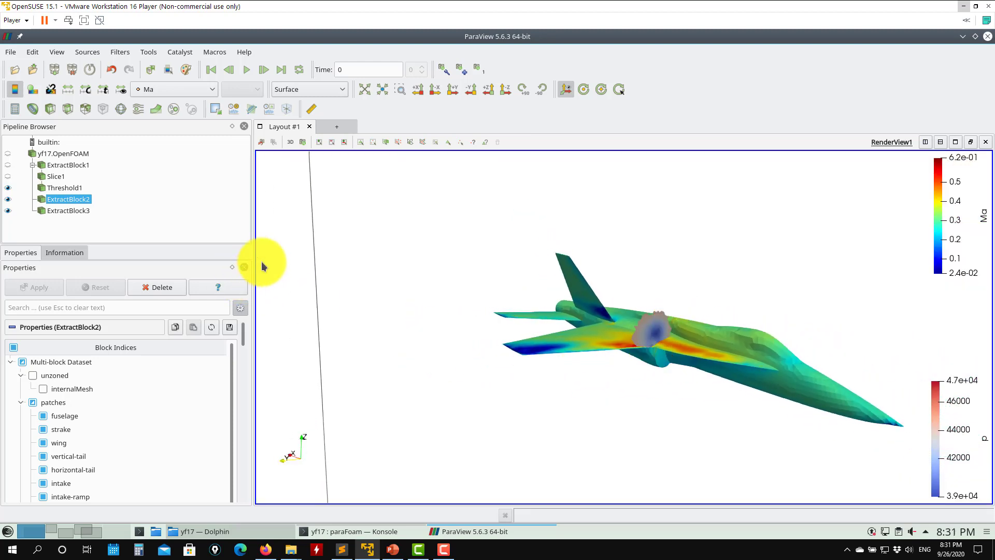
drag(501, 343, 644, 390)
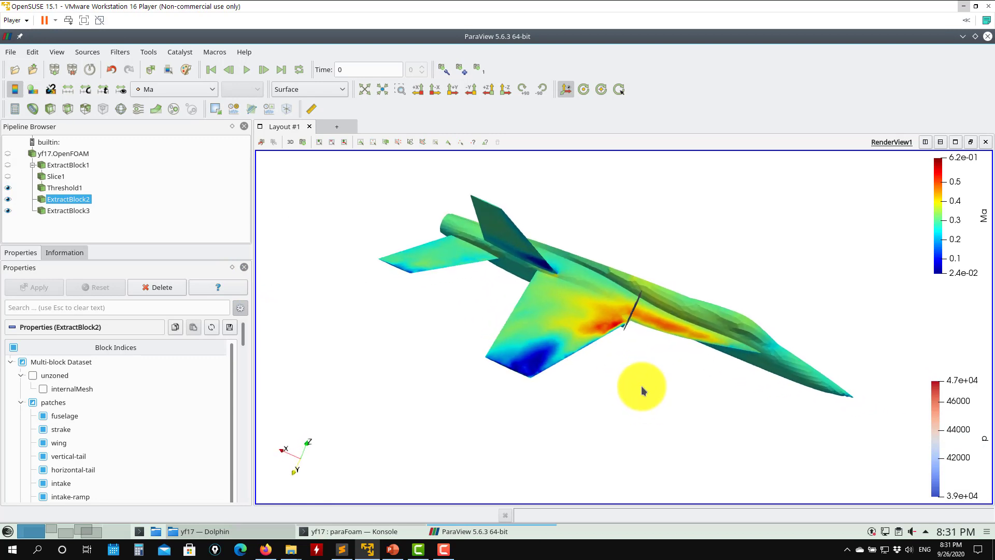
Exit ParaView and, in the restarted session, delete the case.foam source from the pipeline.
click(11, 52)
click(21, 294)
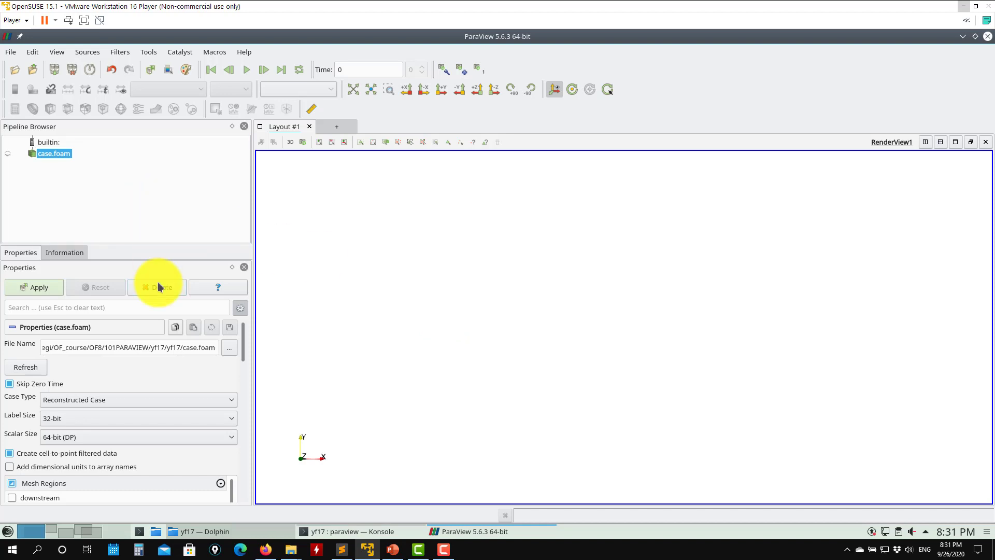
click(159, 288)
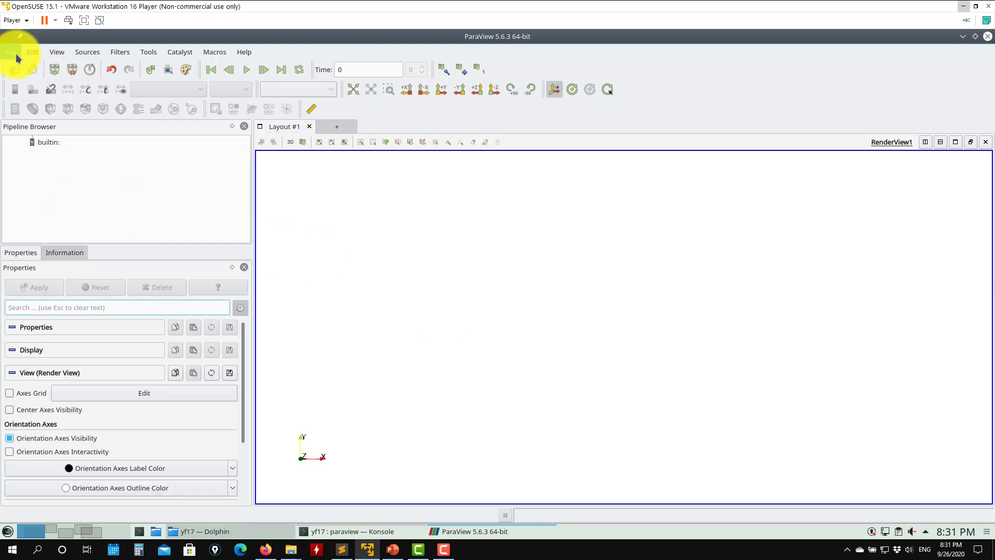
Load the state file test1.pvsm from the yf17 case folder.
click(13, 52)
click(31, 107)
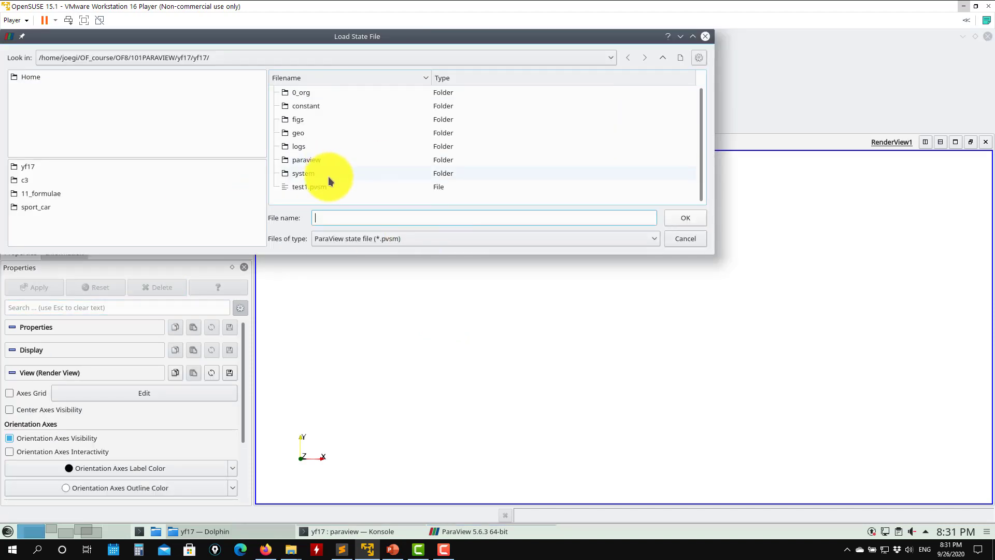
click(308, 187)
click(686, 218)
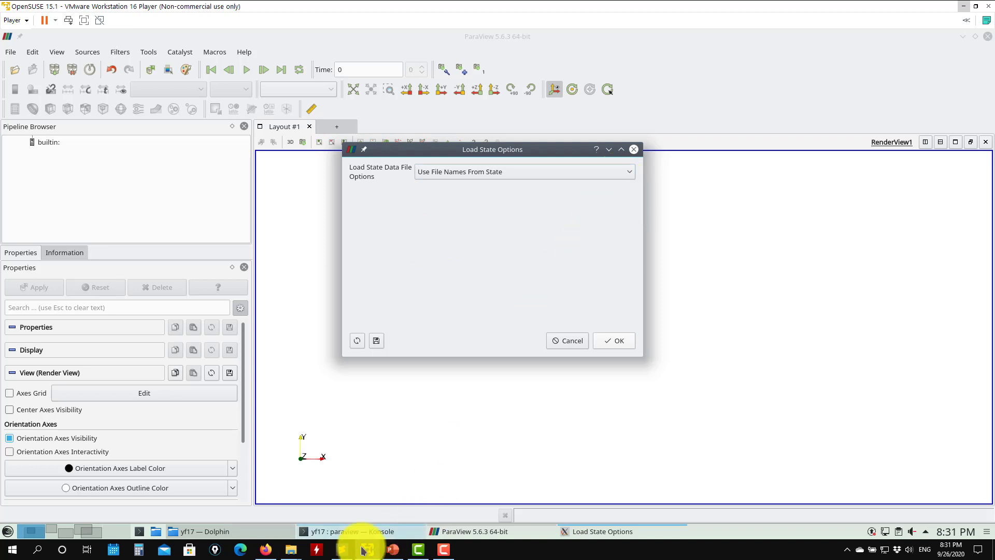
Show the full path of the yf17 case folder in Dolphin and return to the Load State Options dialog.
click(212, 532)
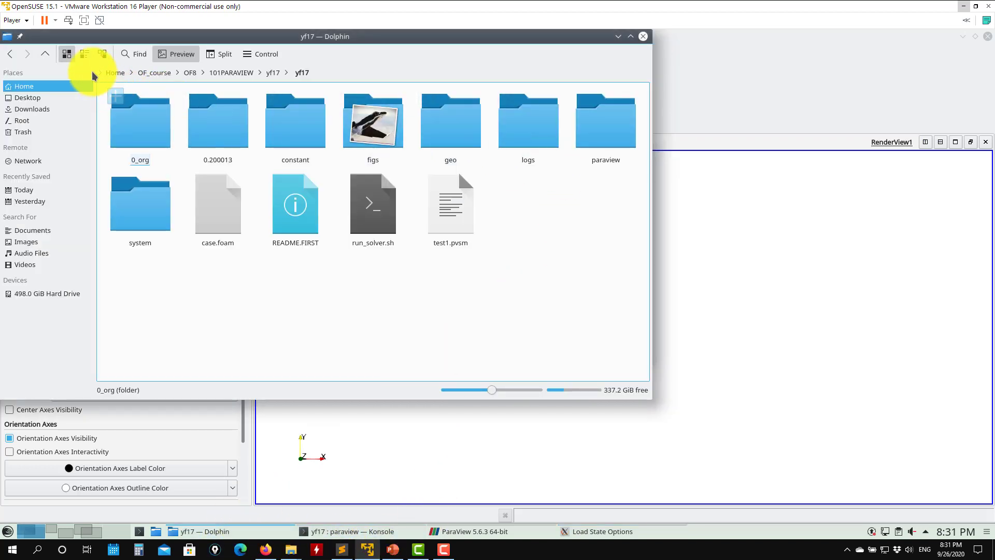
click(316, 73)
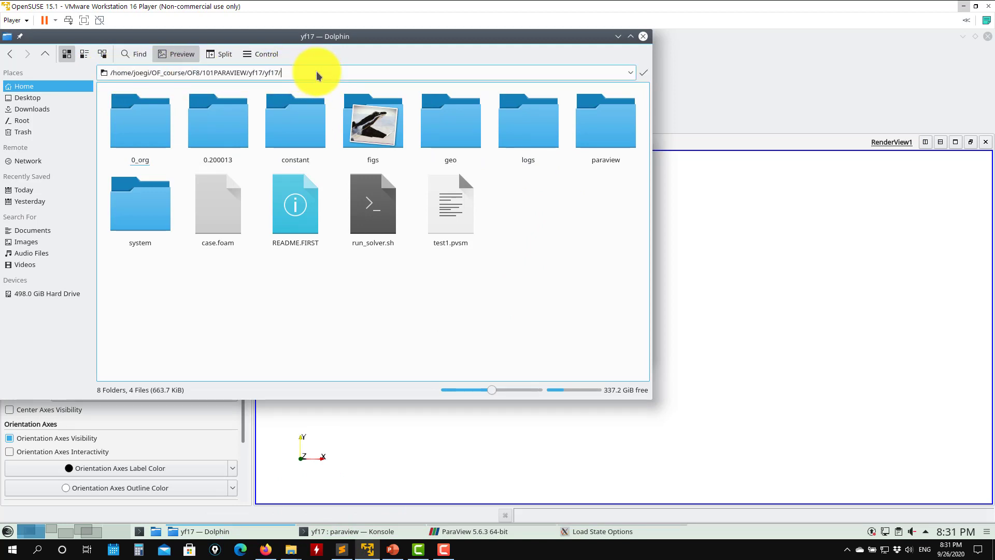
drag(315, 73, 80, 77)
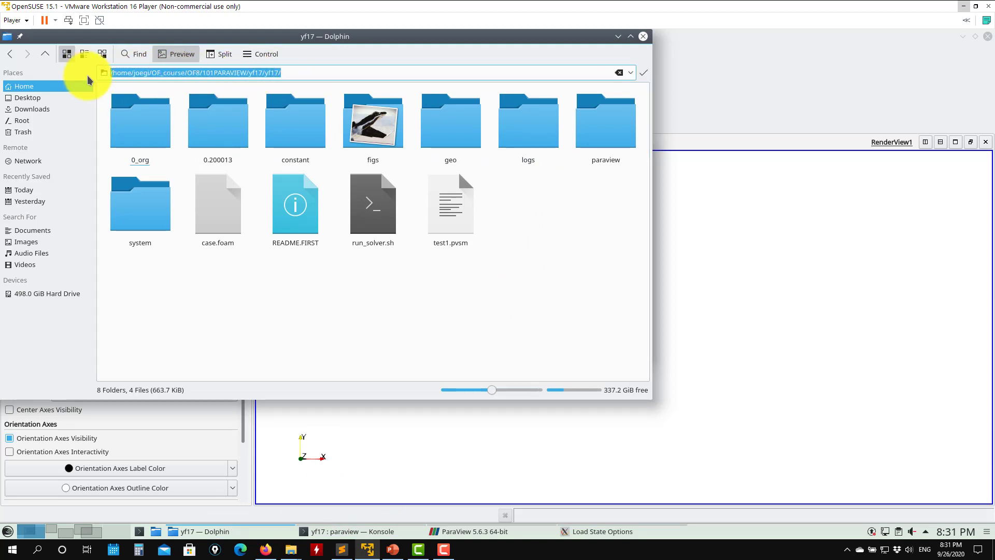
click(193, 79)
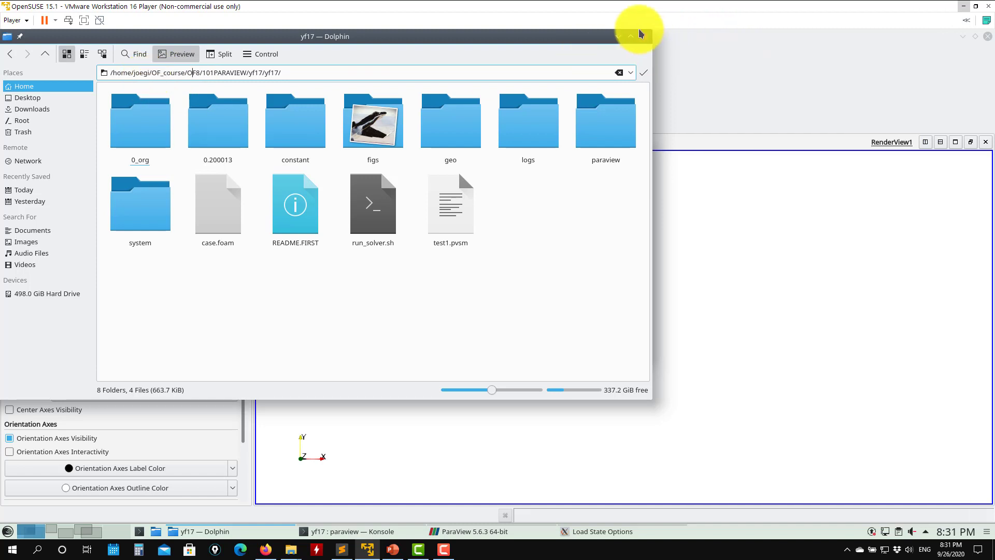
click(617, 35)
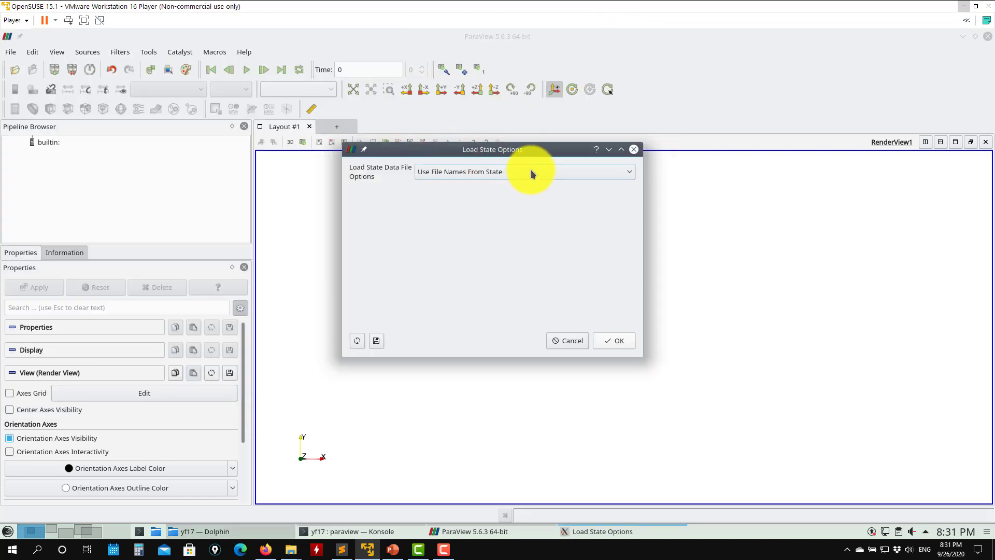
Set the load state data file option to Choose File Names and pick case.foam as the PVFoamReader file.
click(441, 176)
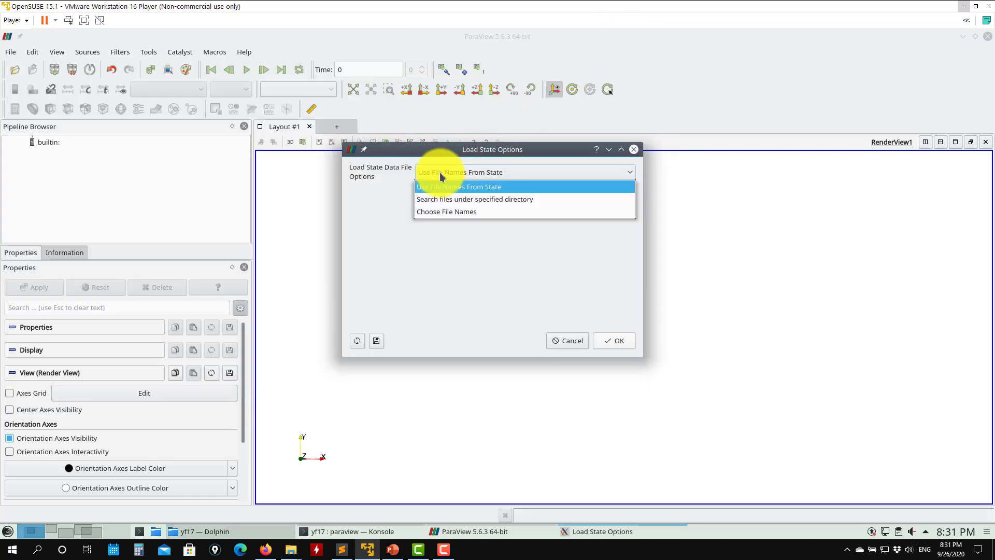
click(442, 212)
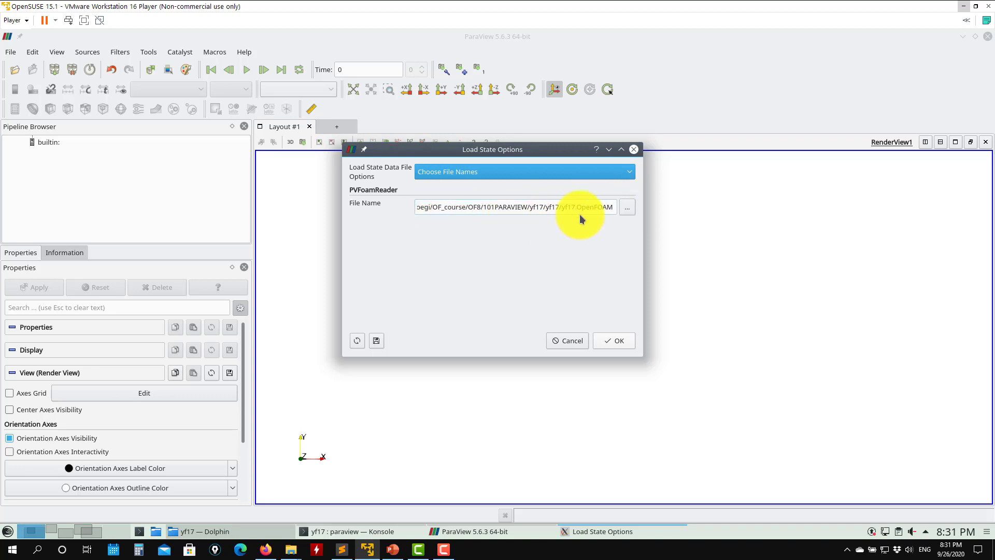
click(628, 208)
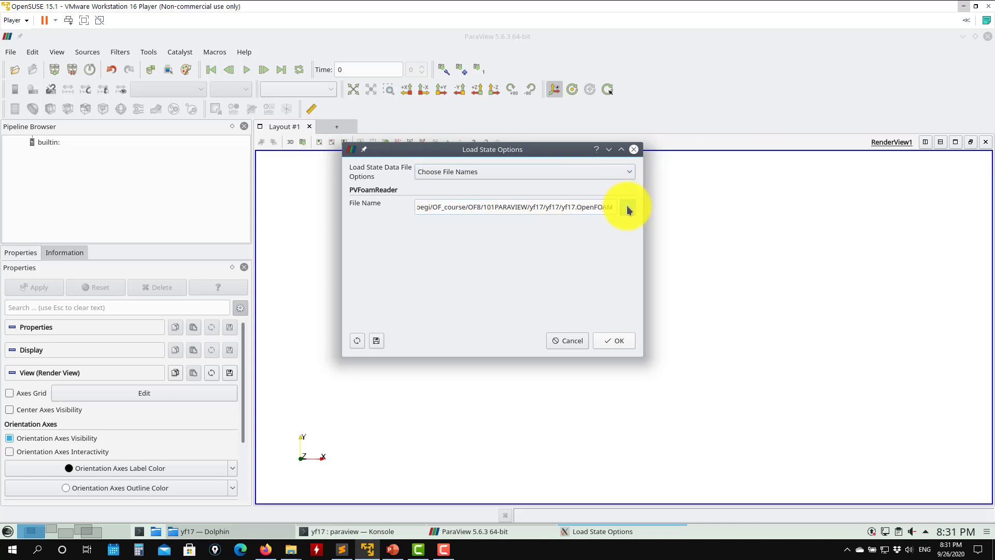
scroll(460, 156, down, 1)
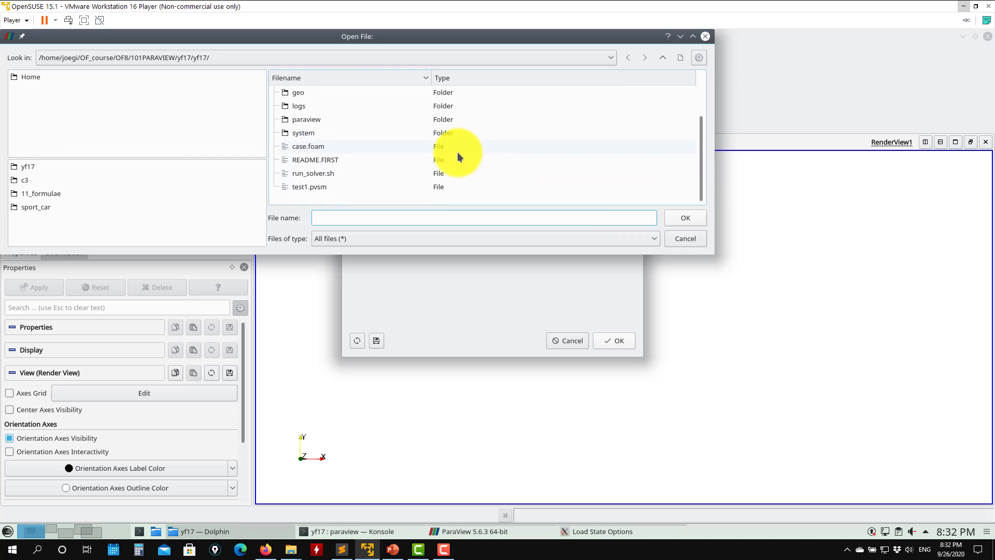
click(308, 149)
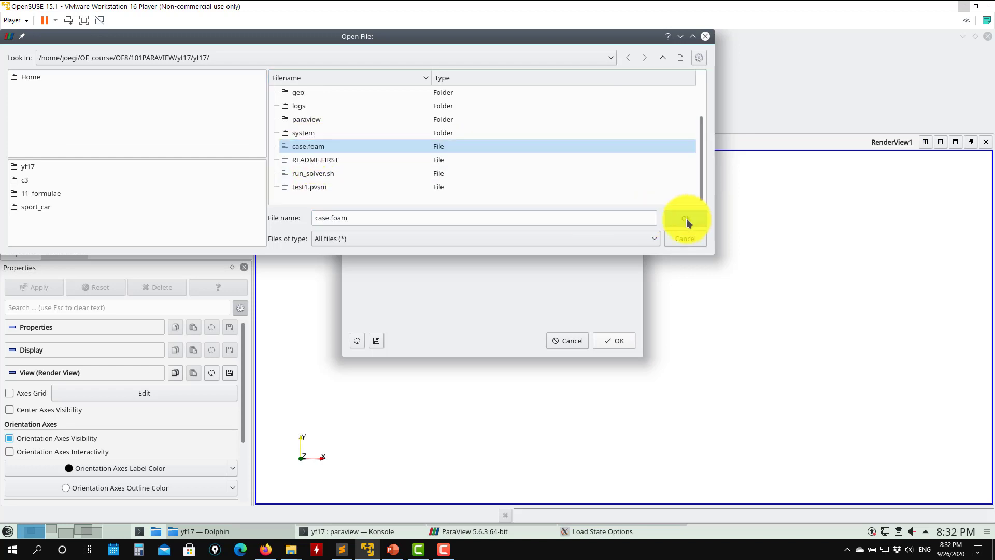
click(686, 218)
Confirm the load state options with the yf17 case.foam file as data source to restore the saved session.
drag(588, 210, 359, 206)
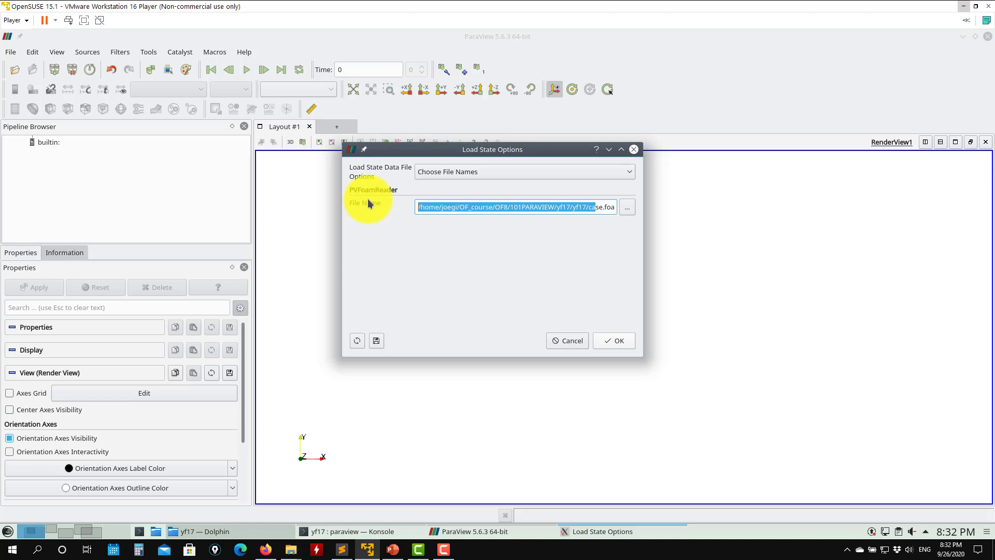
click(629, 210)
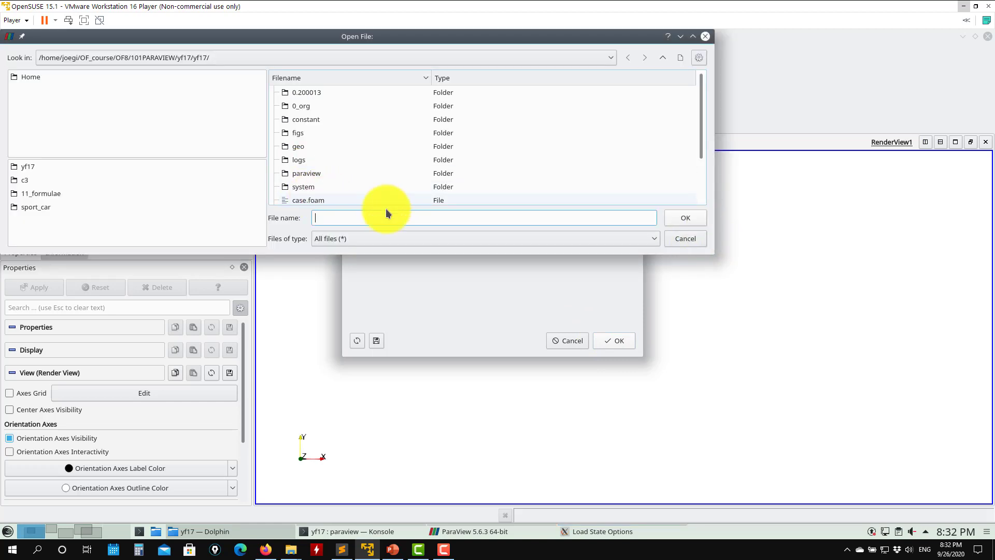
click(683, 242)
click(583, 341)
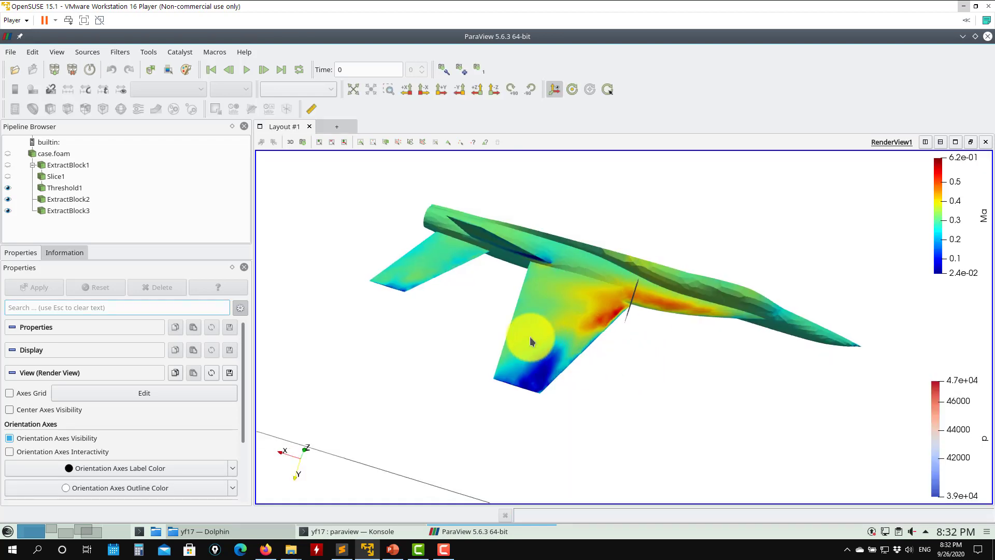
drag(530, 337, 753, 326)
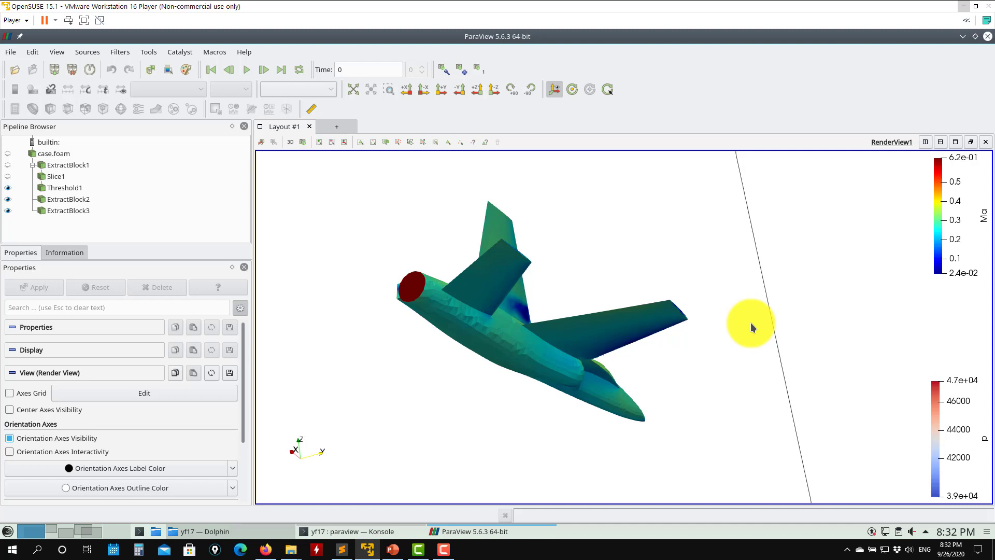
Split the layout into two side-by-side panes and create a Render View in the new pane.
click(925, 142)
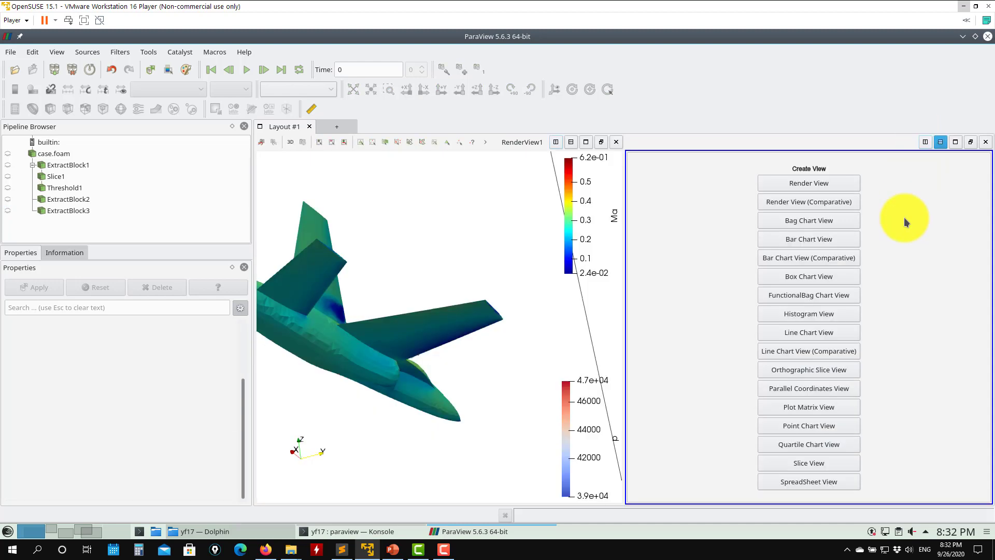
click(942, 142)
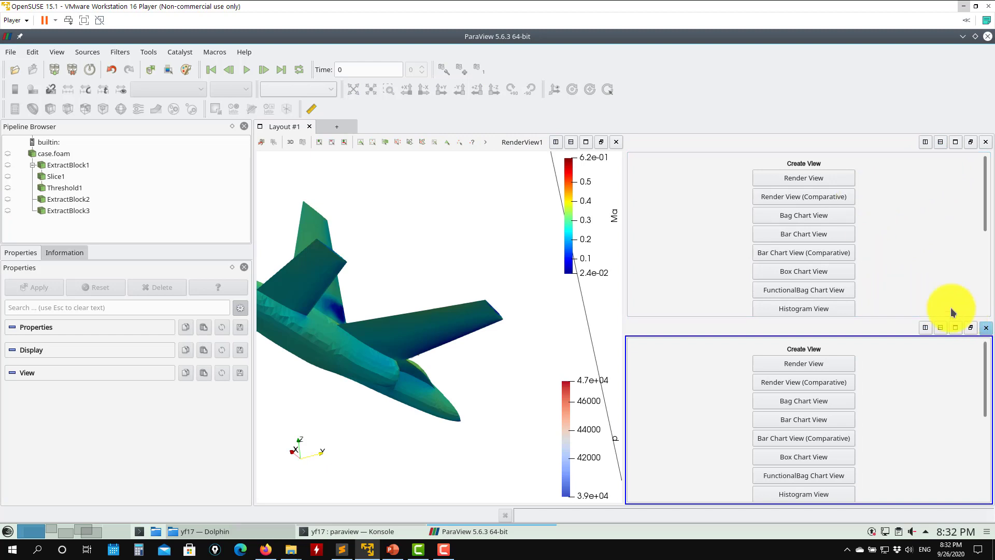
key(ctrl+z)
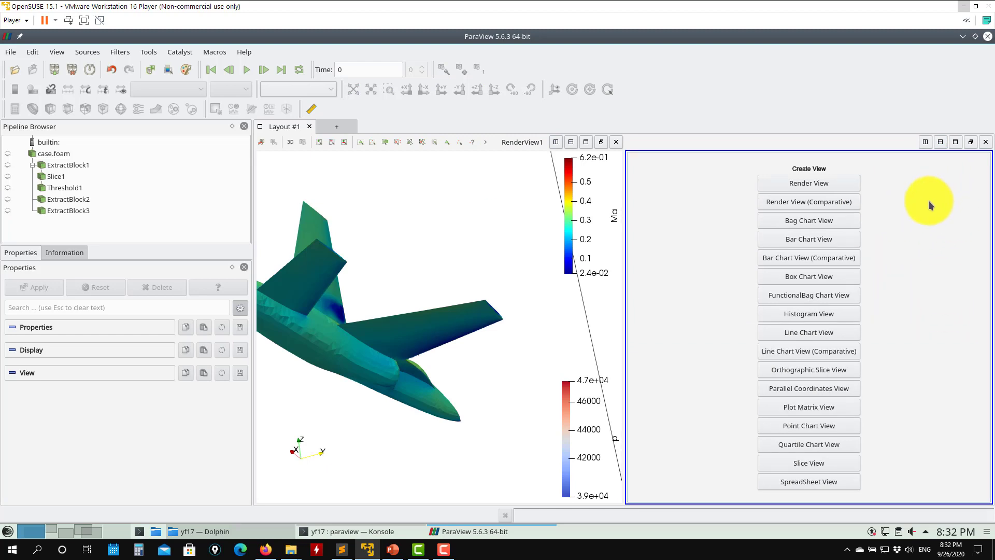
click(815, 183)
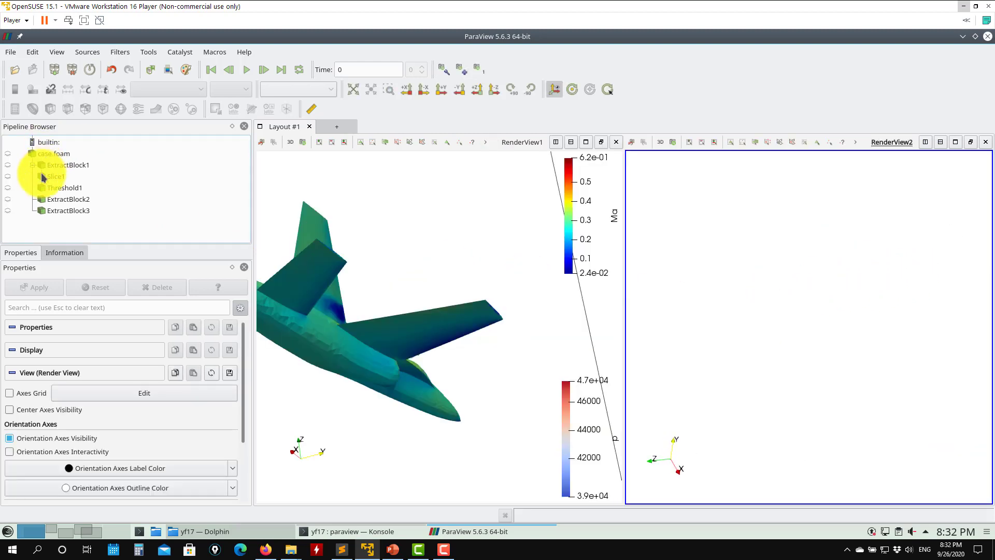
Show ExtractBlock2 in RenderView2 and orient the aircraft independently in both render views.
click(13, 202)
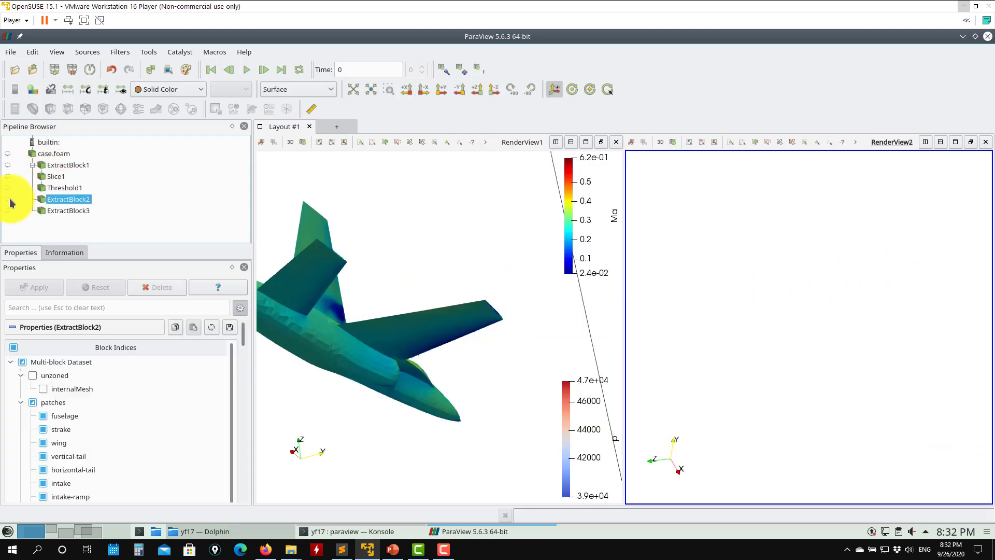
click(8, 199)
drag(699, 340, 630, 347)
drag(420, 324, 596, 376)
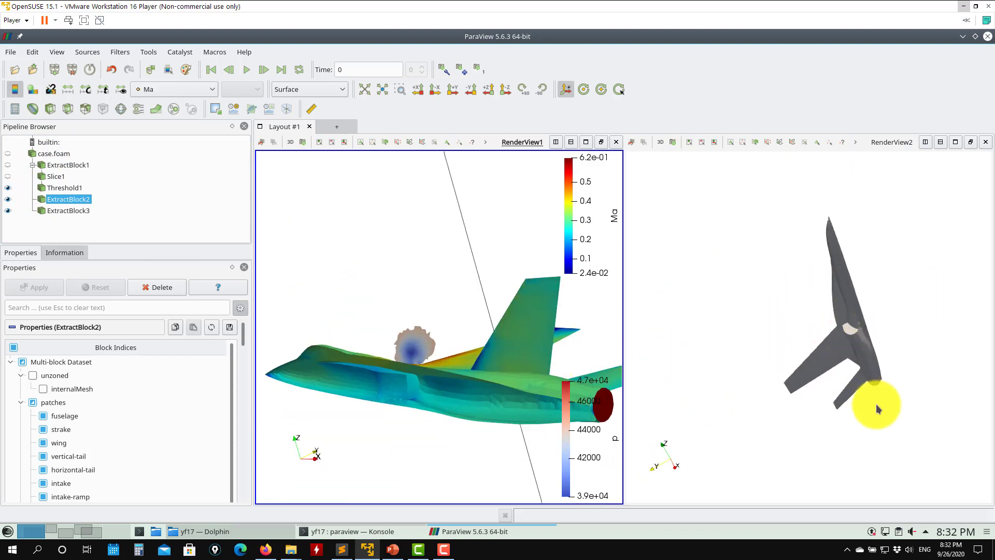
drag(877, 399, 822, 367)
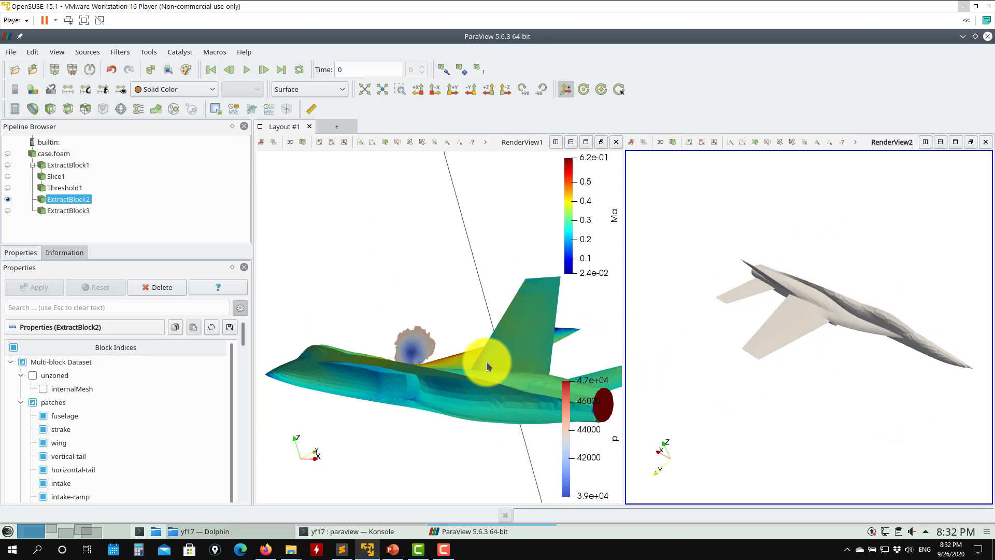
drag(394, 366, 400, 366)
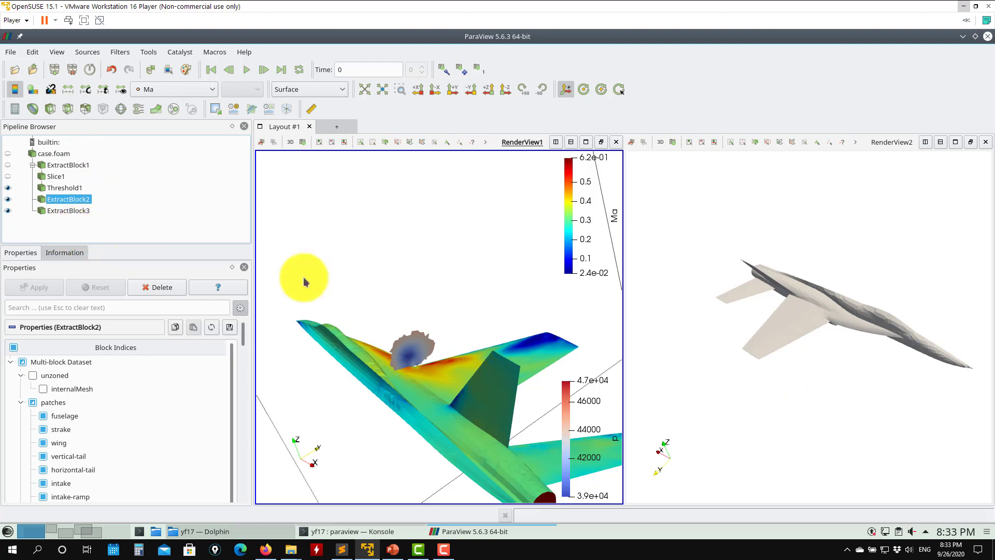
Apply a Contour filter to ExtractBlock1, contouring by Q with an isosurface value of 1000.
click(64, 166)
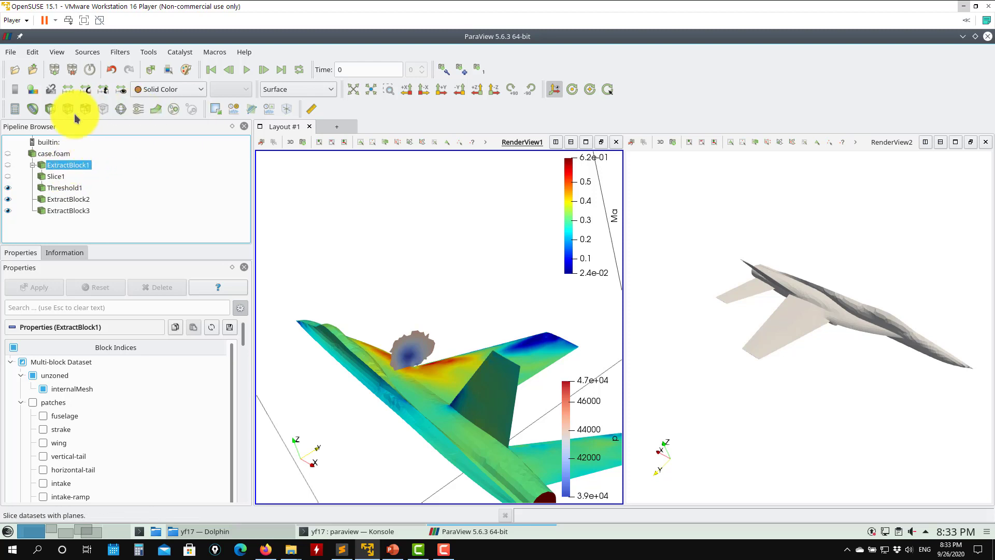
click(32, 111)
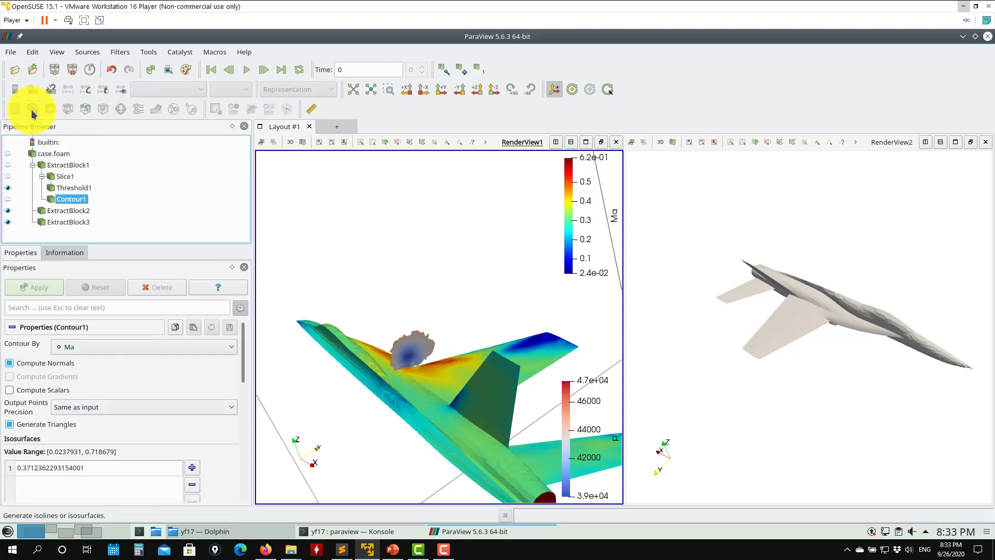
click(100, 348)
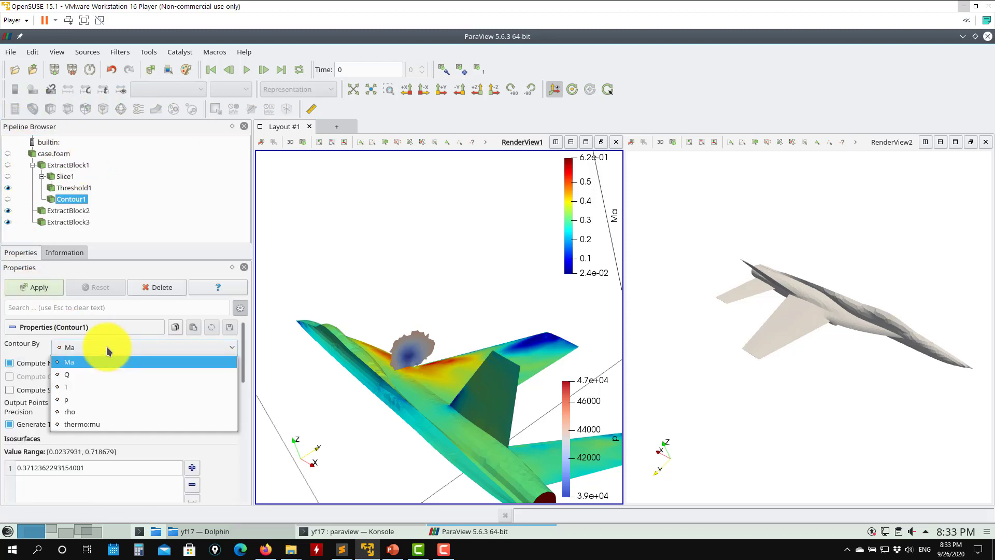
click(79, 377)
double_click(102, 467)
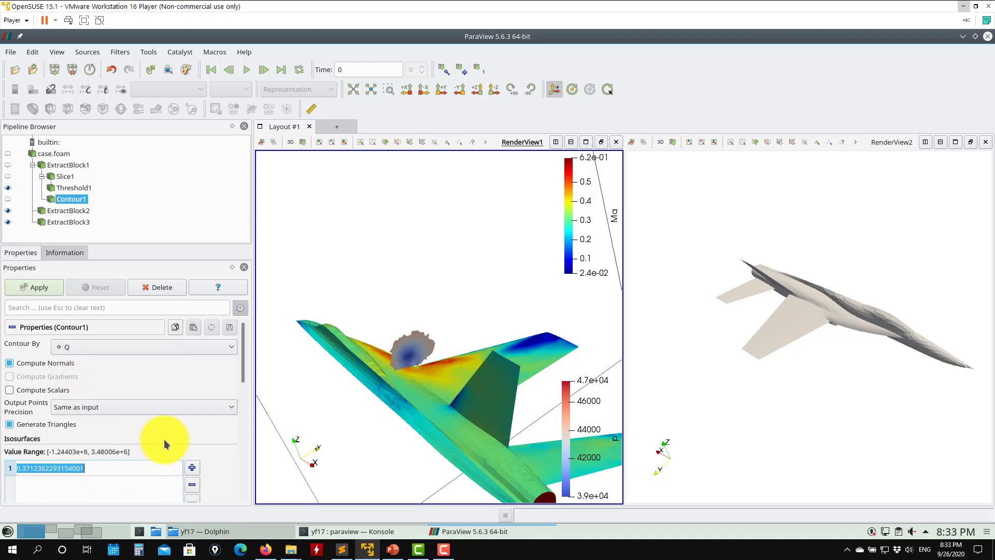
key(Return)
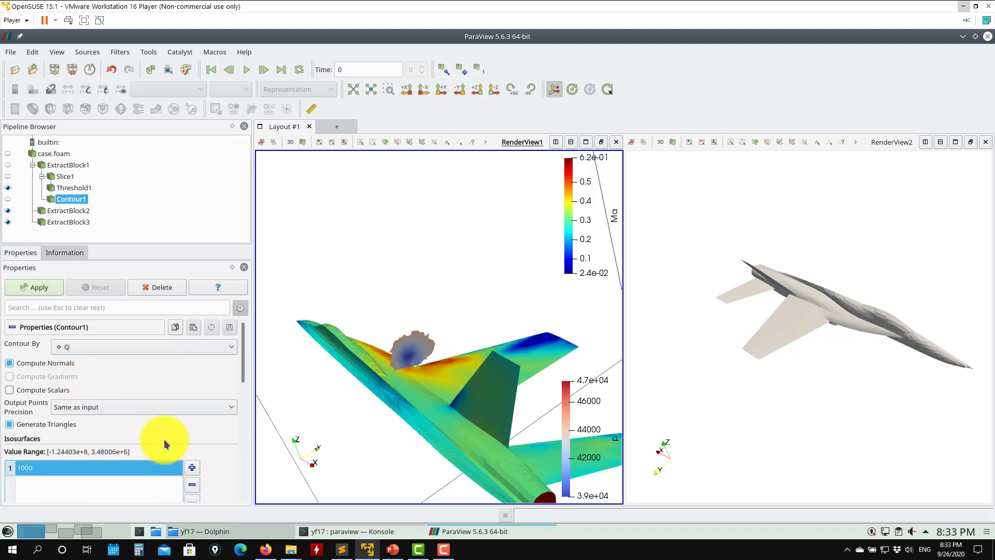
click(33, 289)
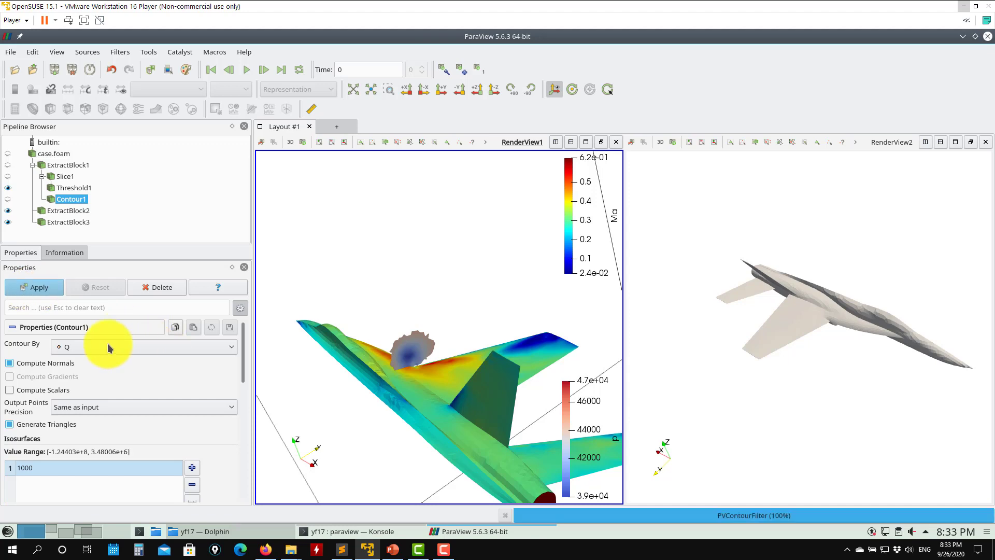
drag(411, 356, 432, 233)
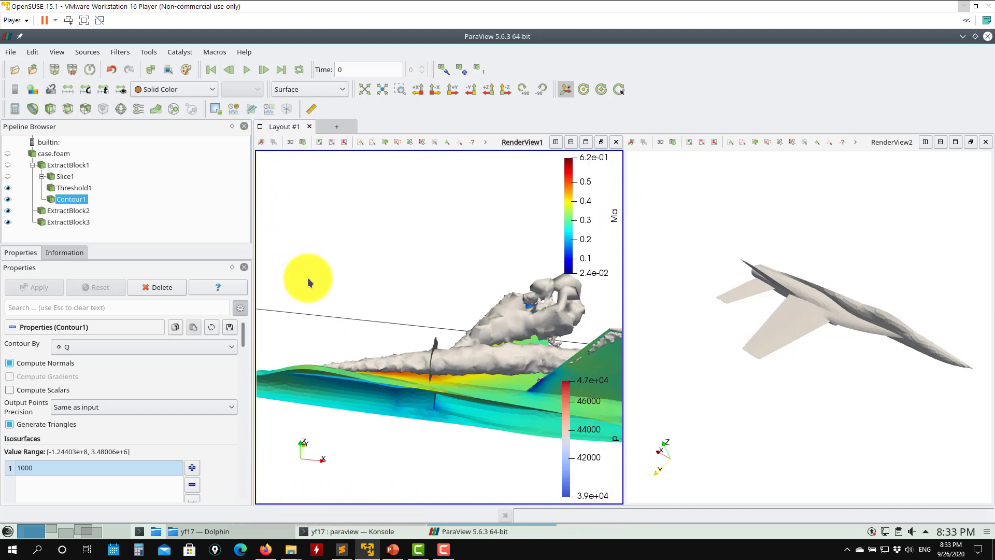
Hide the Q contour in RenderView1 and show it in RenderView2 instead.
click(8, 200)
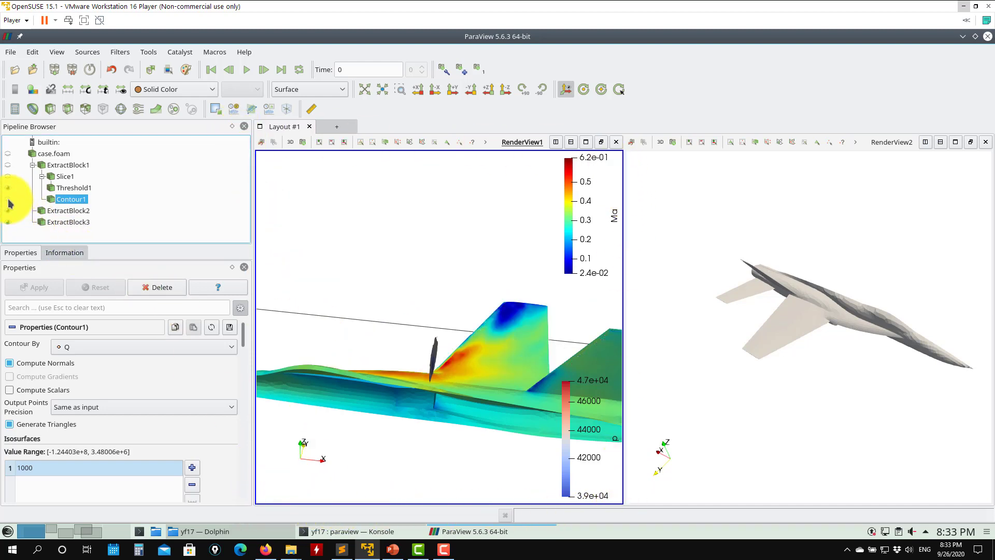
drag(412, 278, 678, 282)
click(762, 234)
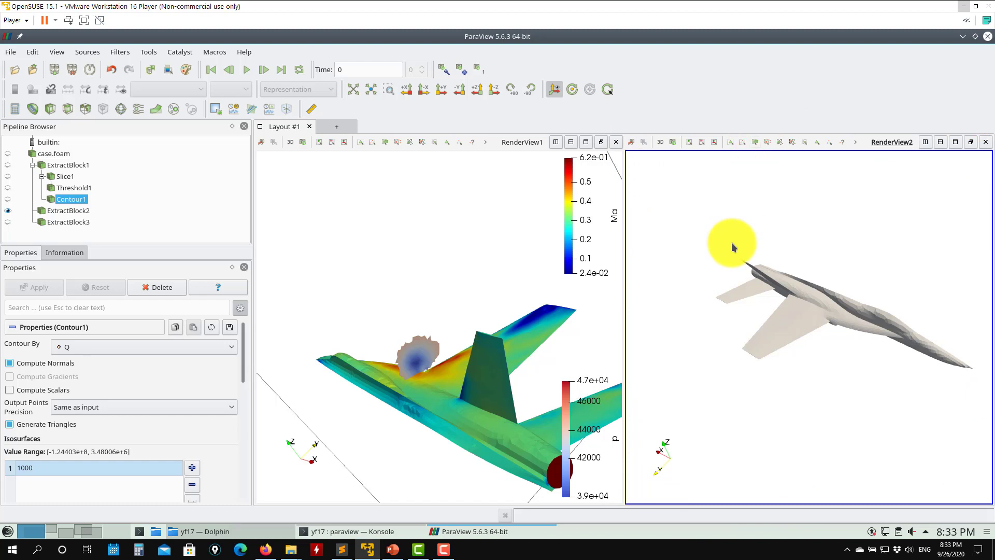
click(8, 202)
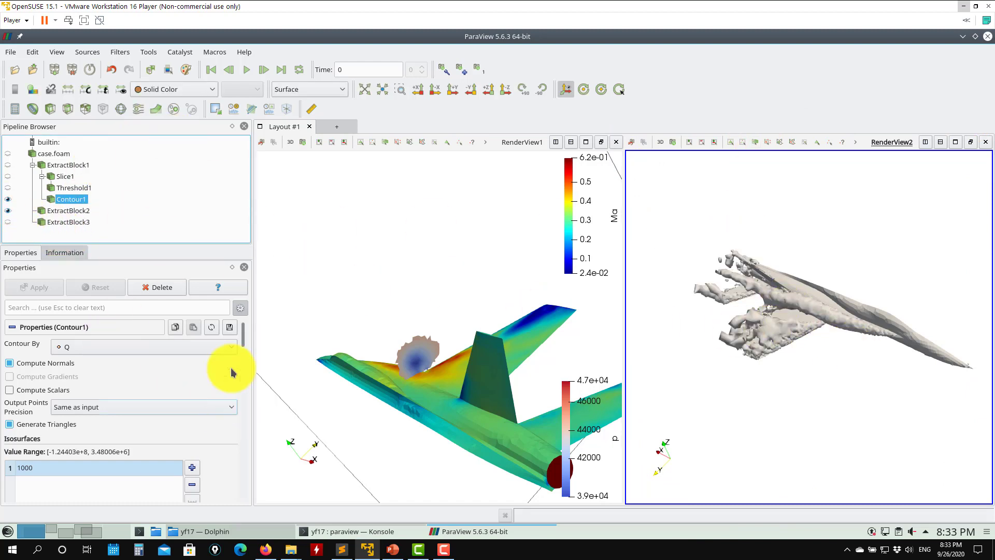
Color the Q contour by the point field Ma in RenderView2.
click(177, 91)
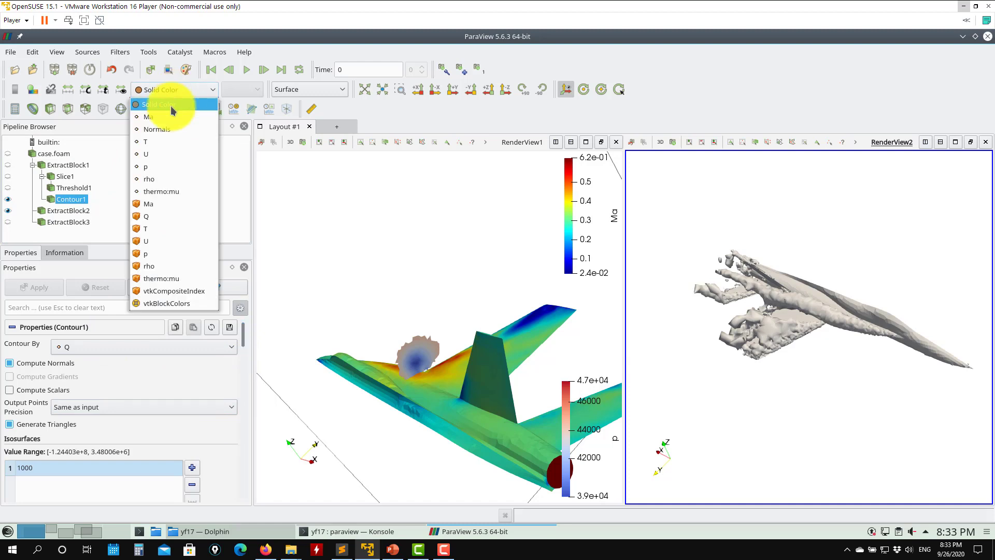
click(156, 117)
drag(792, 397, 934, 147)
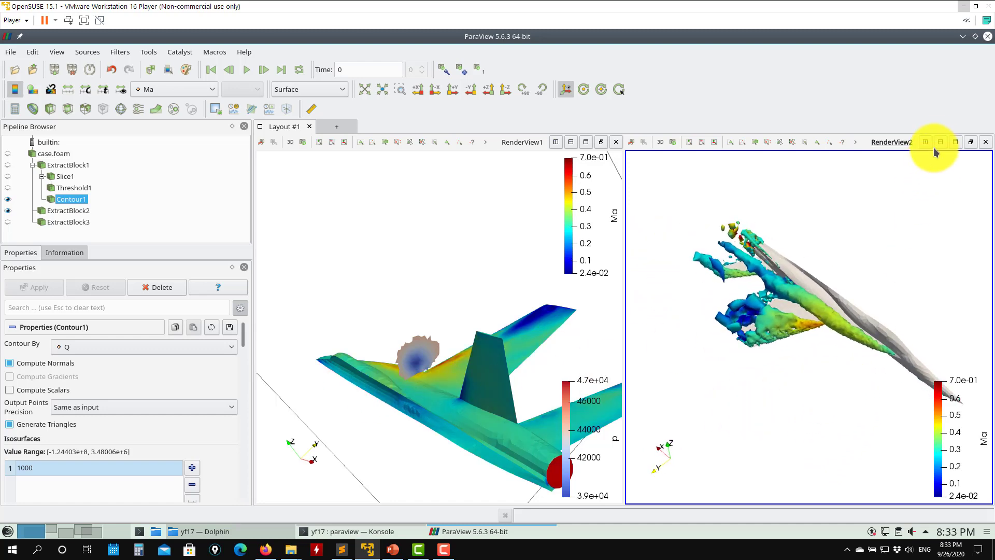
Try out a third render view below RenderView2 showing ExtractBlock2, and close it again.
click(939, 145)
click(831, 369)
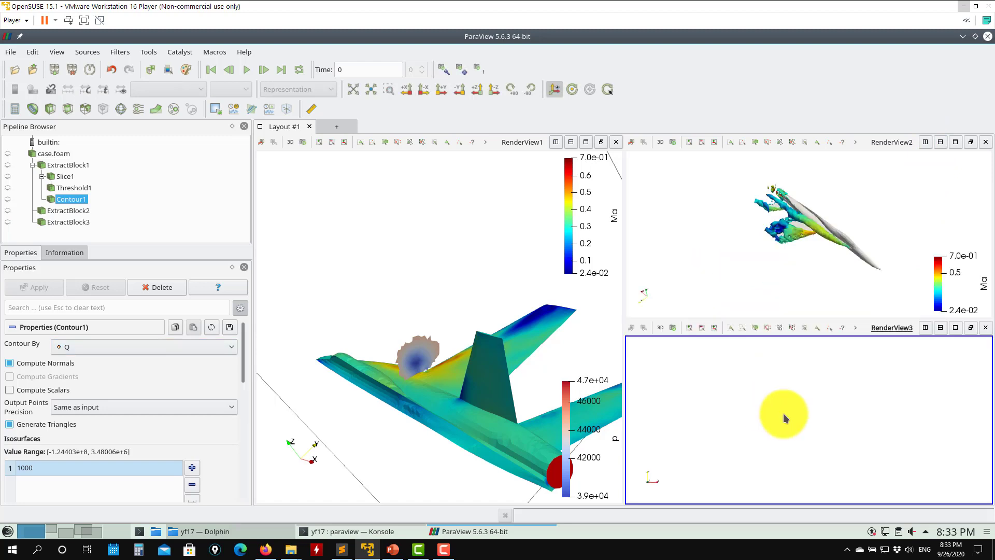
click(8, 211)
drag(818, 406, 761, 367)
click(986, 327)
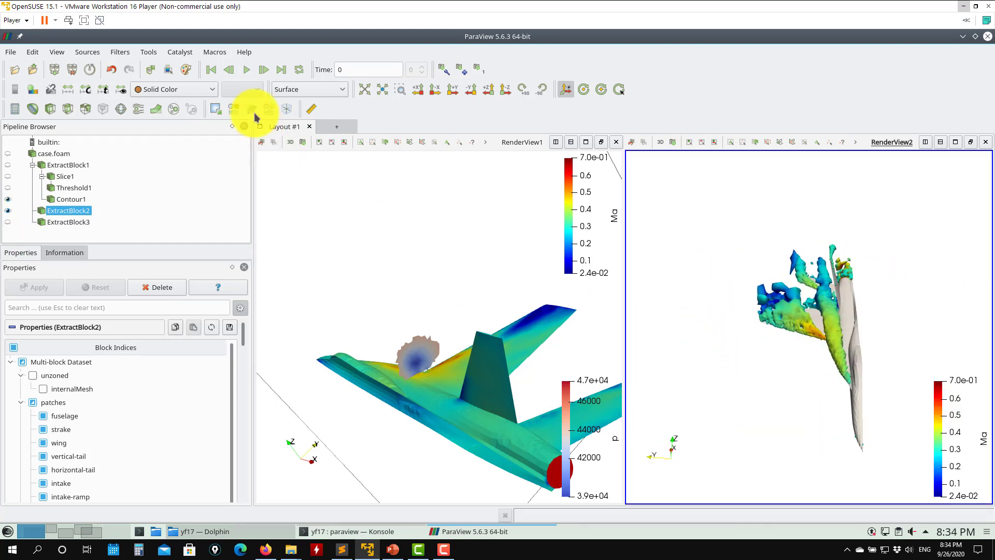
Use Solid Color coloring for both ExtractBlock2 and Contour1 in RenderView2.
click(196, 92)
click(187, 99)
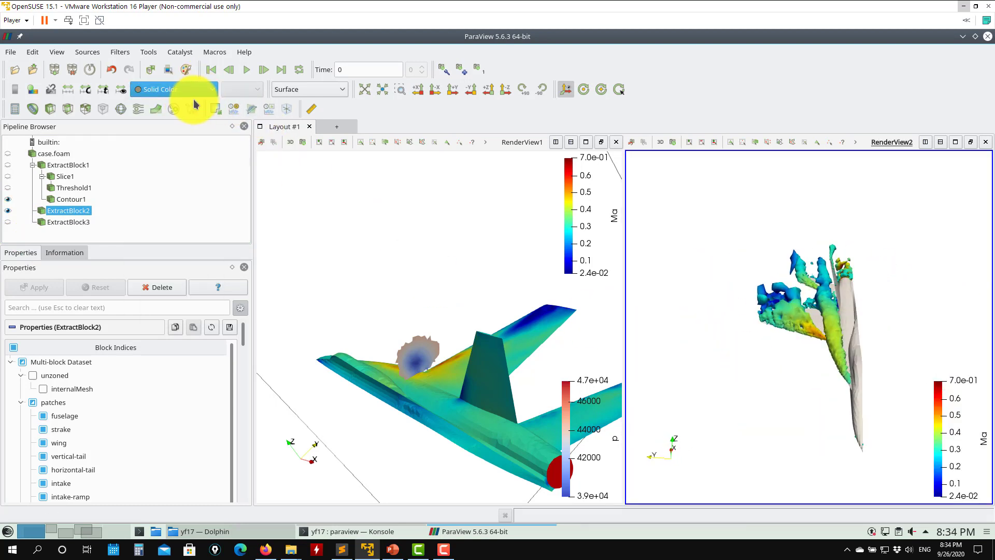
click(195, 89)
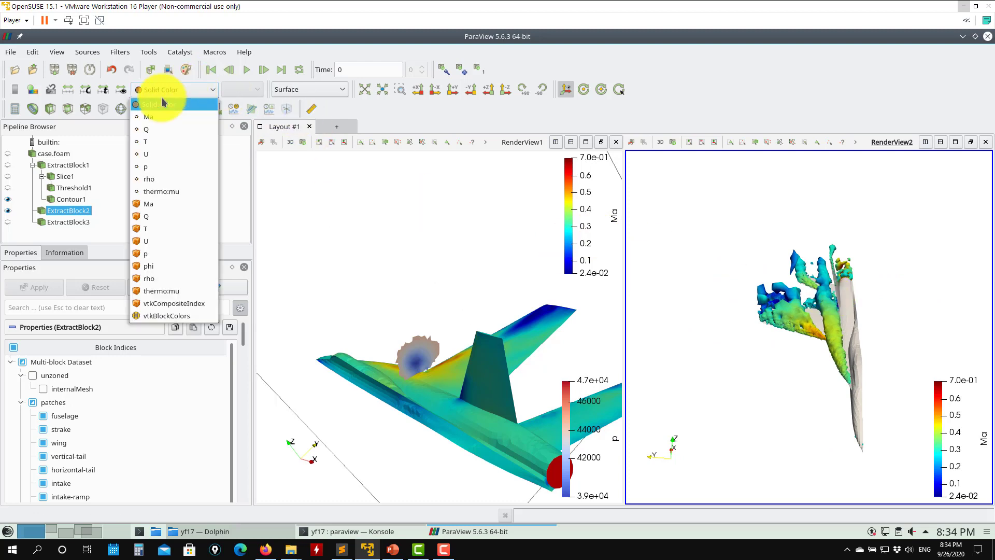
click(160, 98)
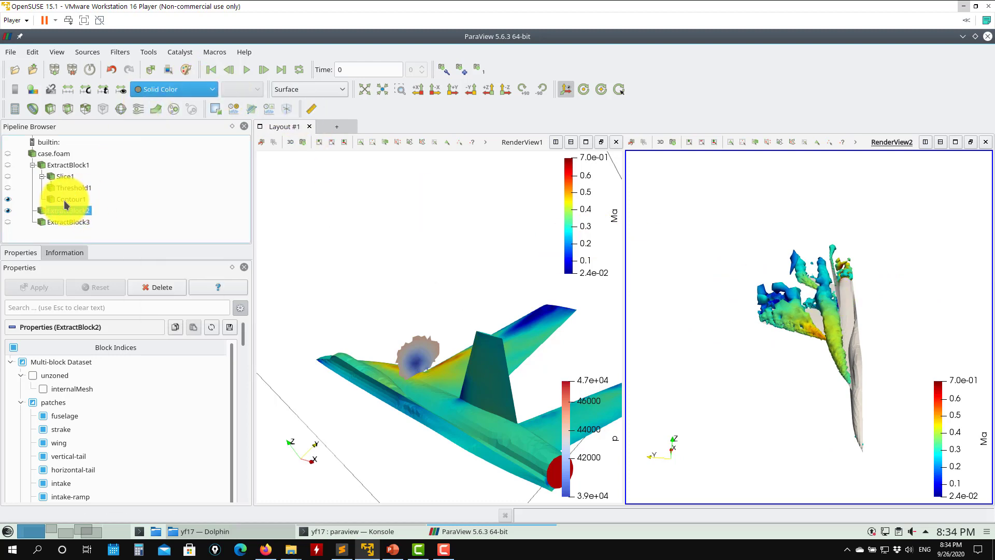
click(65, 200)
click(188, 93)
click(163, 104)
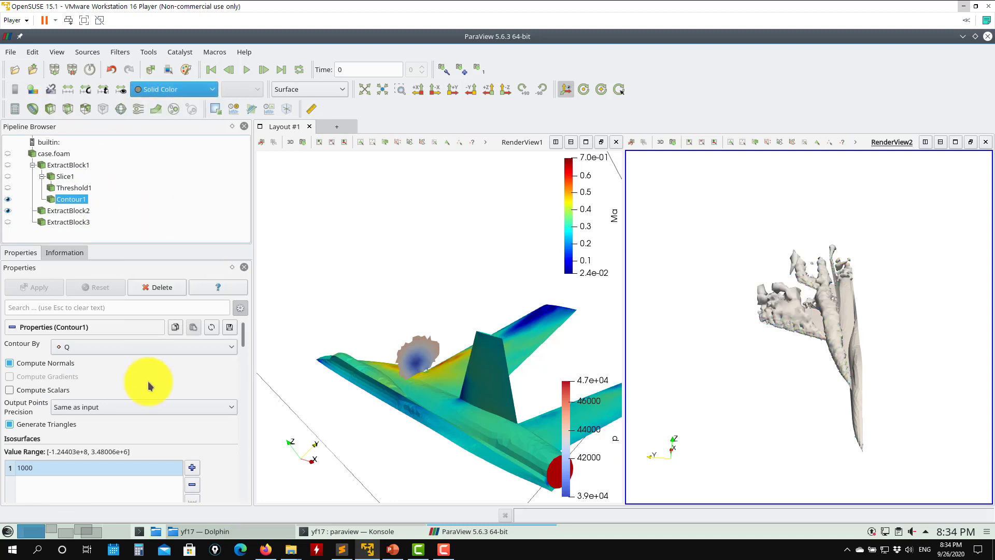
Set the solid color of Contour1 to blue, #00aaff.
mouse_move(247, 348)
mouse_down()
mouse_move(245, 370)
mouse_move(244, 357)
mouse_up()
click(78, 484)
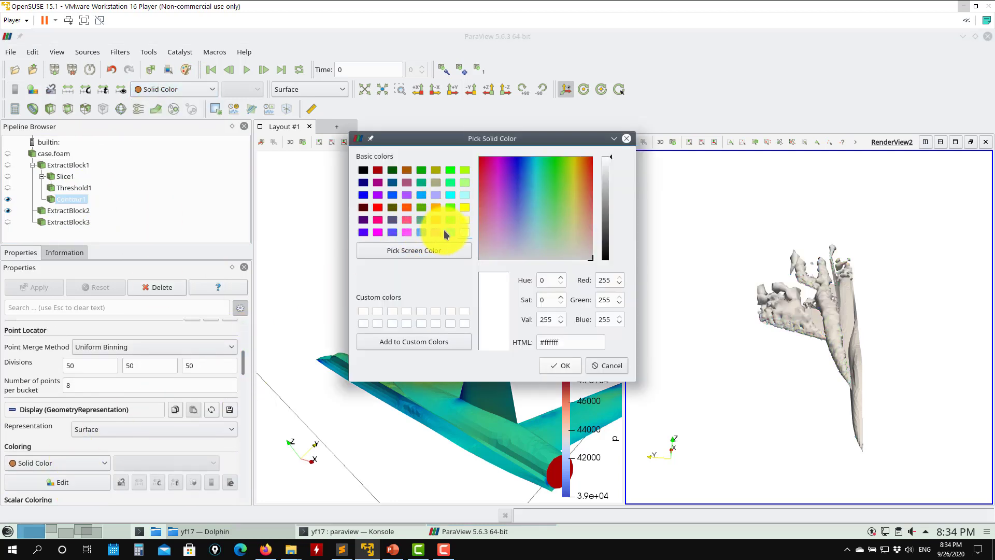
click(421, 195)
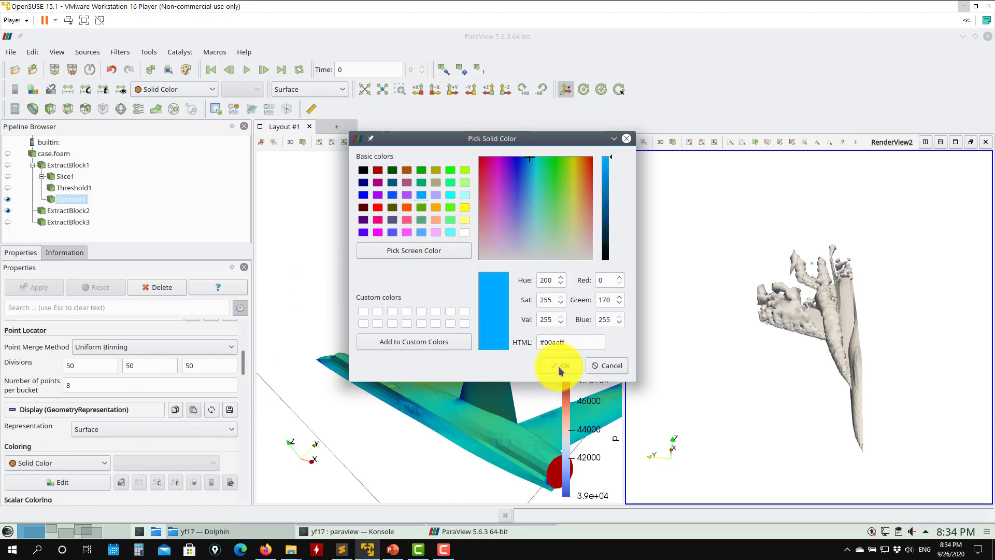
click(560, 365)
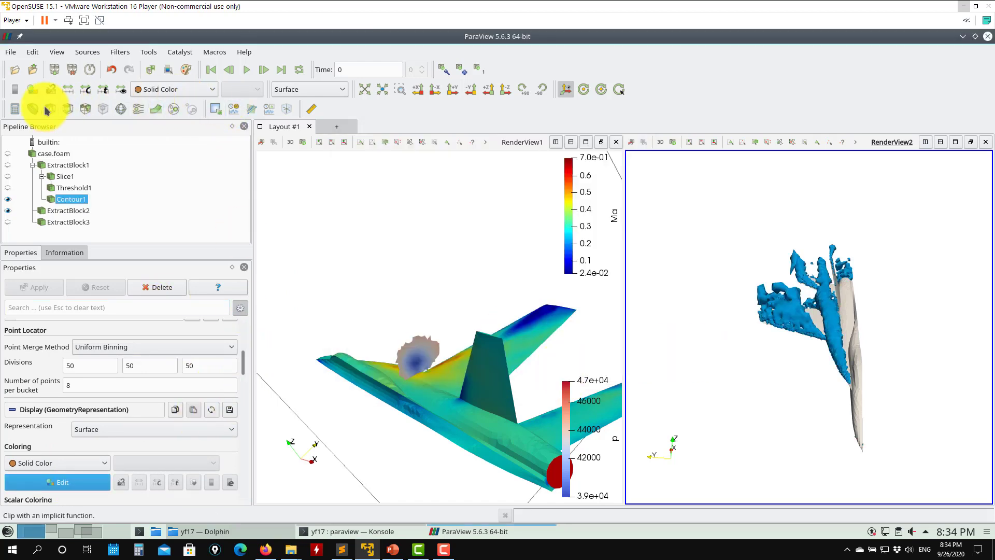
Change the solid color of Contour1 to light cyan, #aaffff.
click(65, 481)
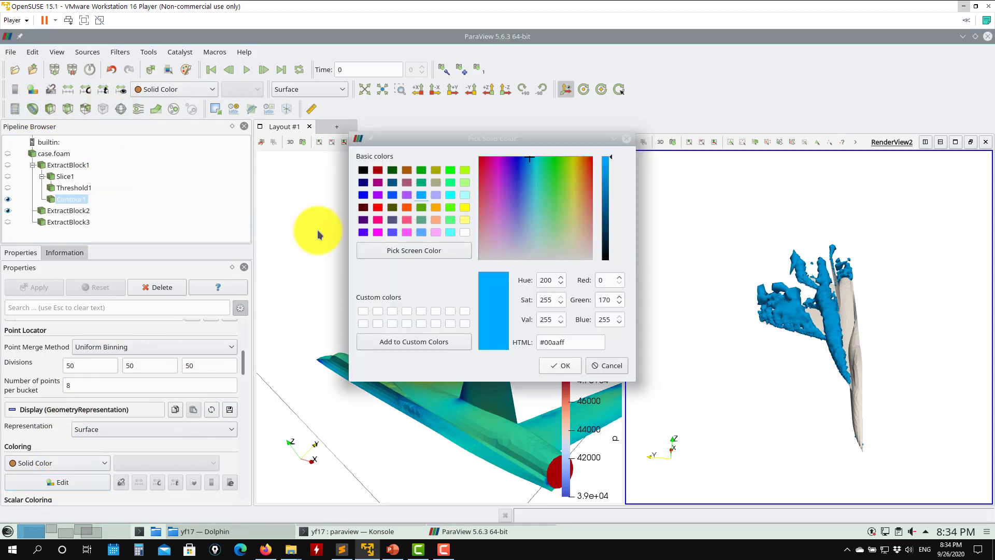
click(466, 196)
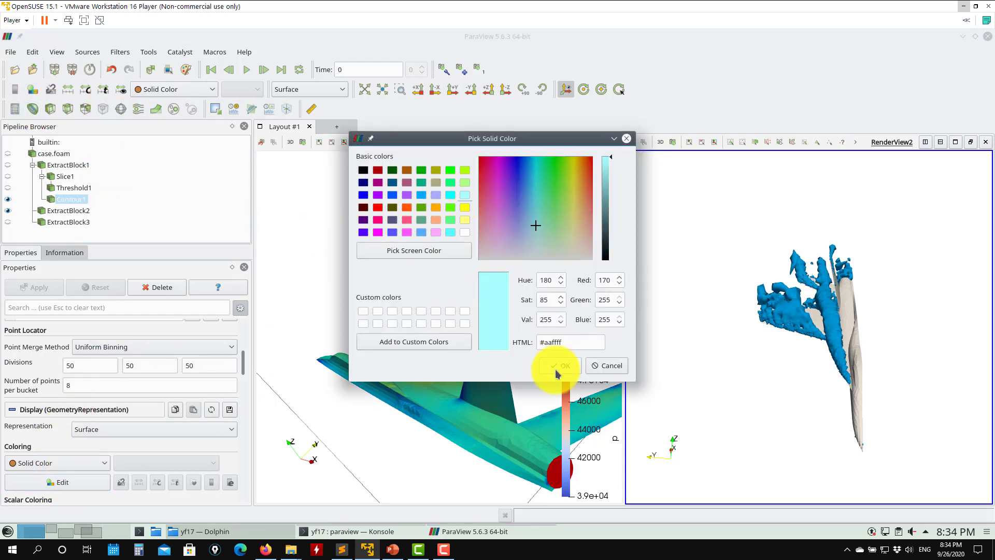
click(561, 367)
drag(849, 403, 814, 409)
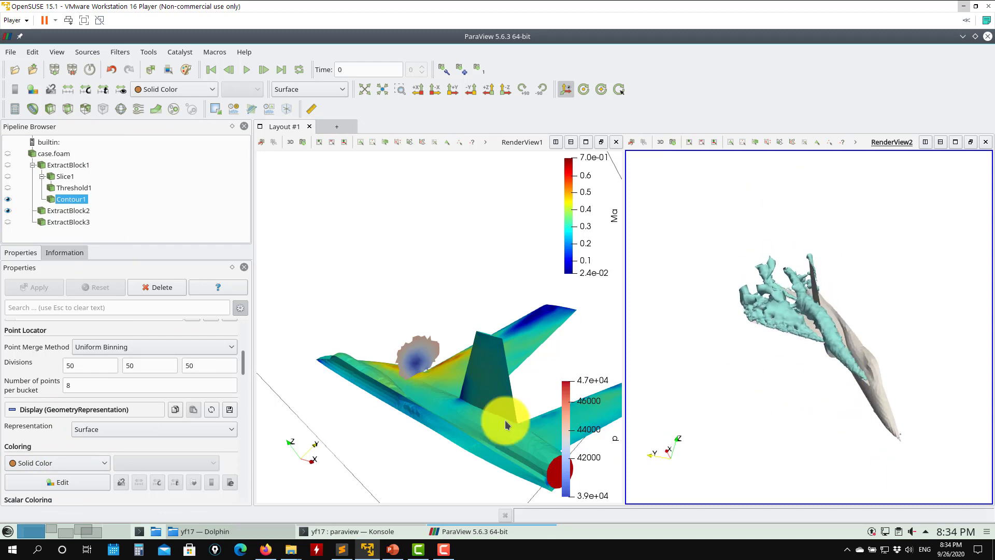
Set the opacity of Contour1 to 0.36 and inspect the translucent contour around the aircraft in RenderView2.
drag(242, 353, 251, 376)
drag(117, 434, 102, 432)
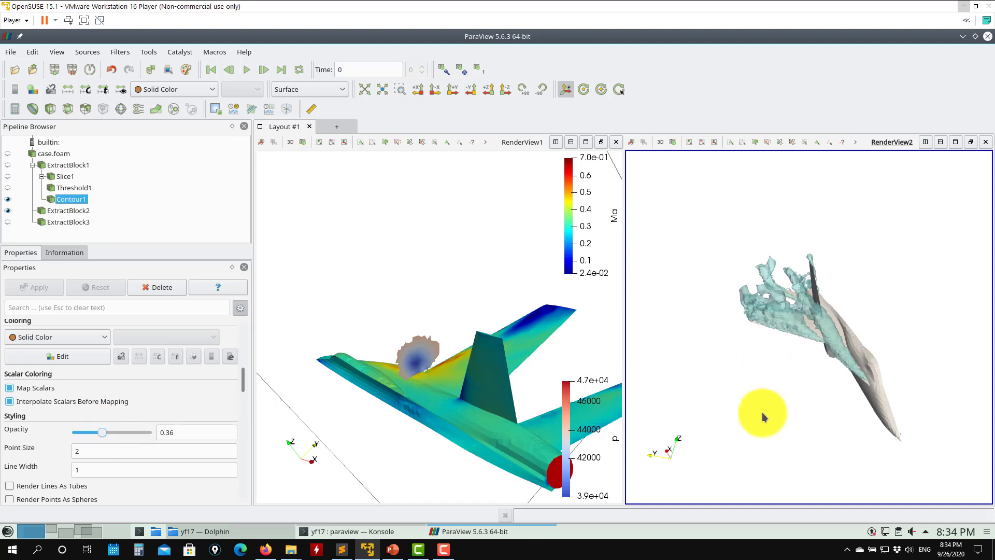
drag(762, 411, 840, 355)
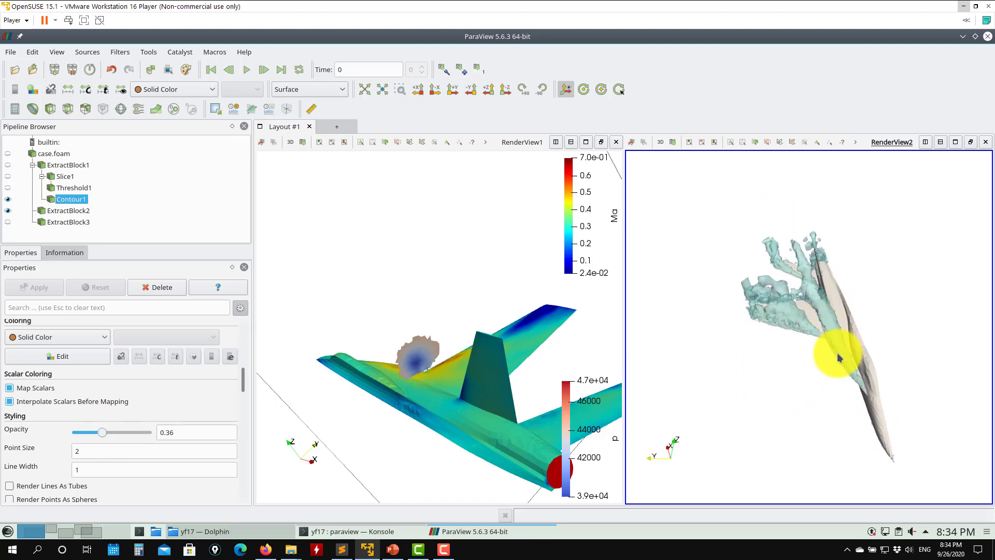
right_drag(840, 355, 852, 402)
drag(851, 318, 789, 291)
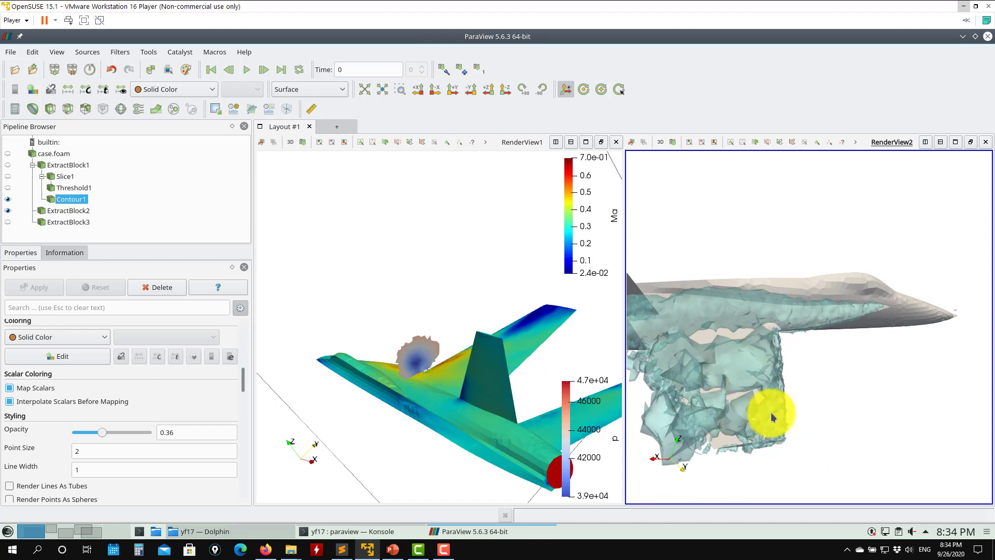
drag(767, 413, 812, 324)
Set the isosurface value of Contour1 to 10, apply it and inspect the contour in RenderView2.
scroll(793, 357, up, 3)
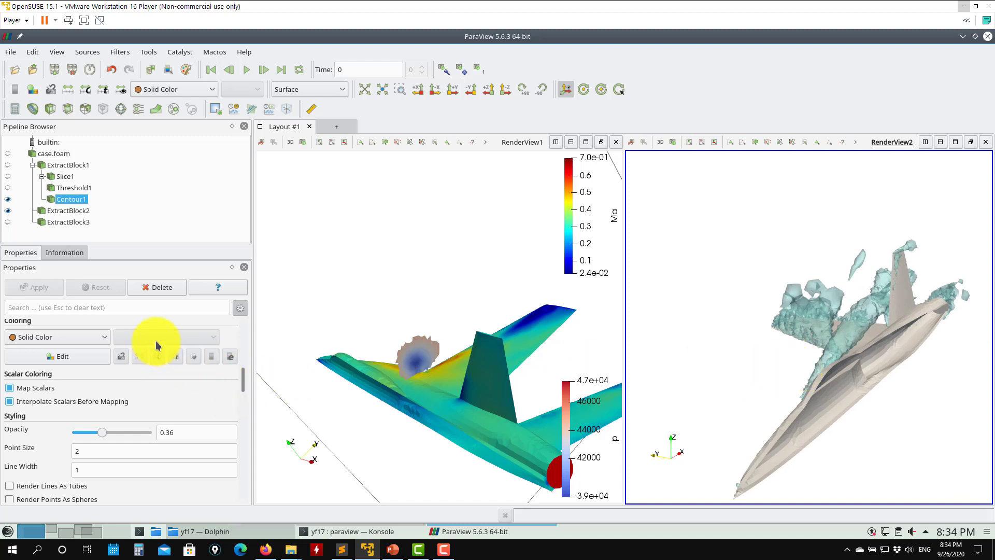
click(73, 187)
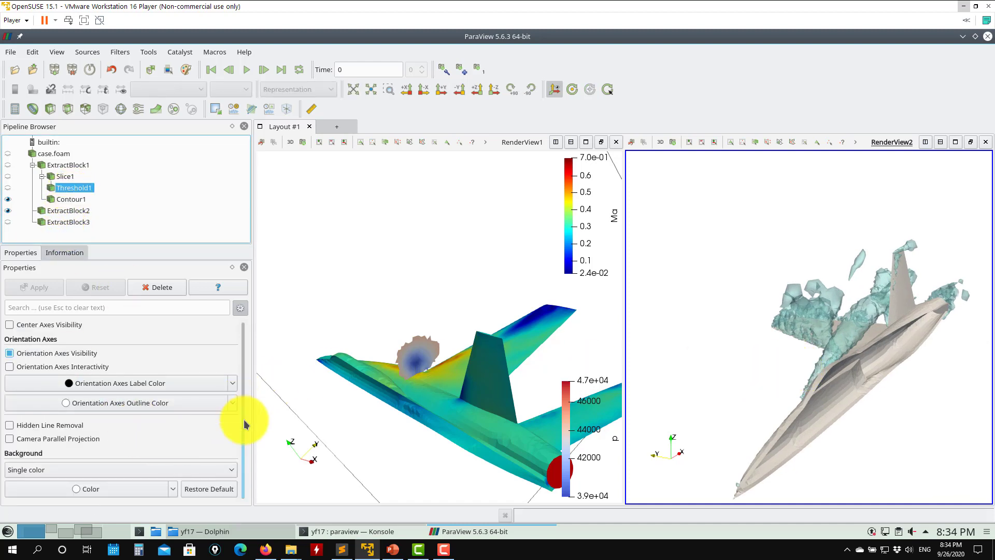
mouse_move(245, 422)
mouse_down()
mouse_move(245, 401)
mouse_move(242, 440)
mouse_up()
click(70, 199)
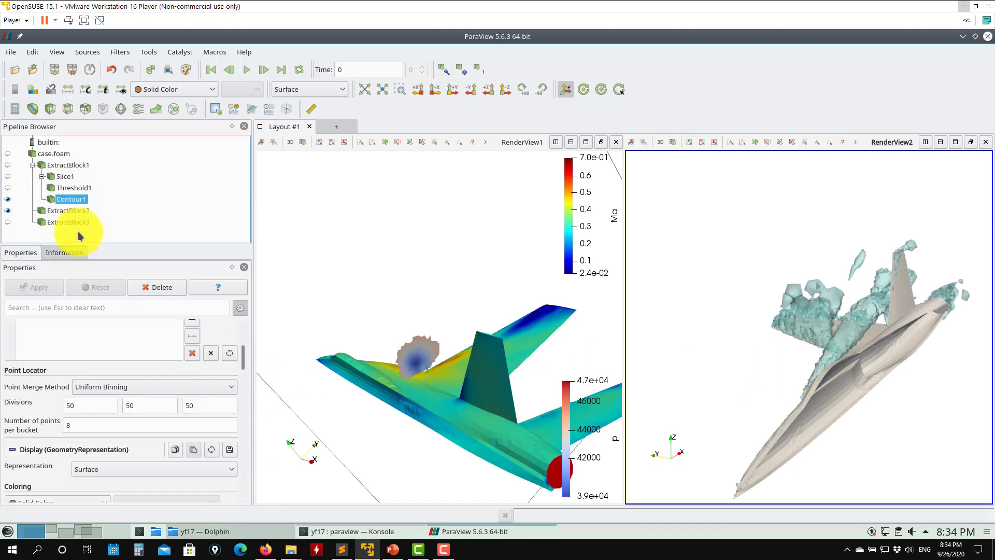
scroll(156, 394, down, 1)
click(42, 407)
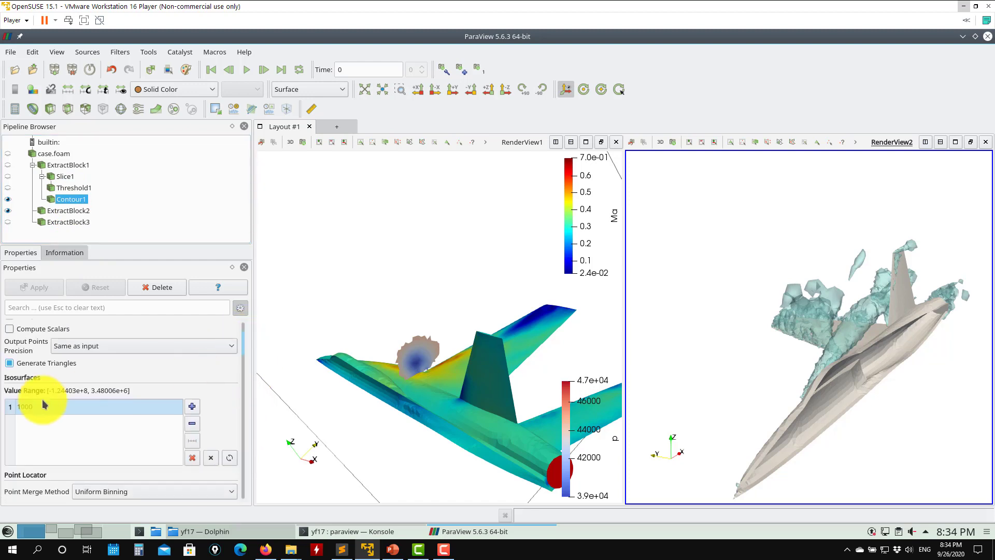
double_click(40, 407)
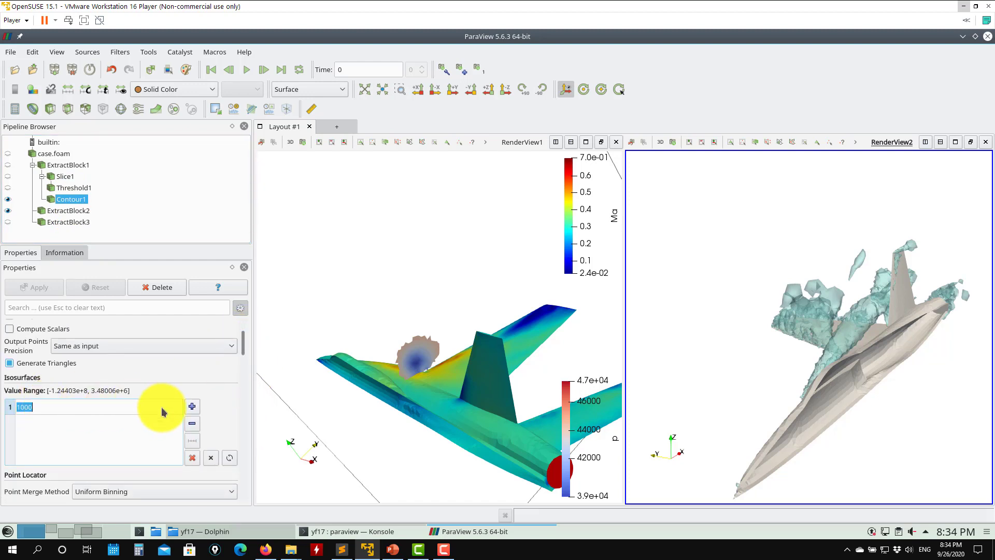
key(Return)
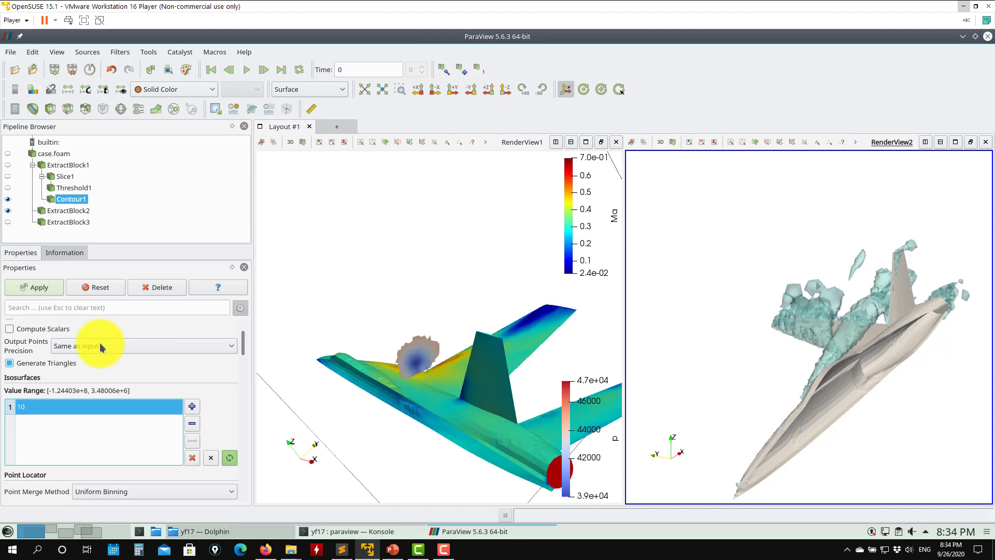
click(40, 288)
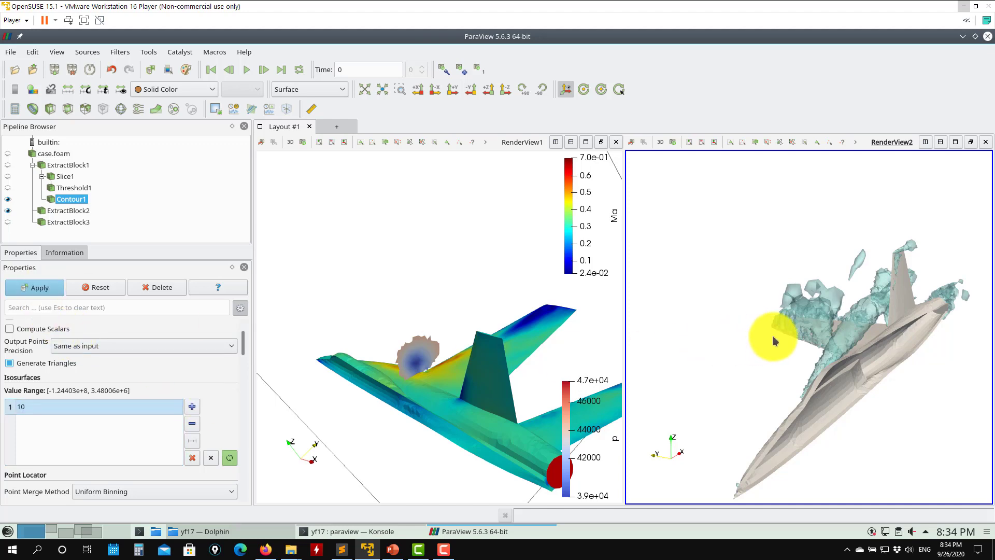
drag(788, 334, 598, 357)
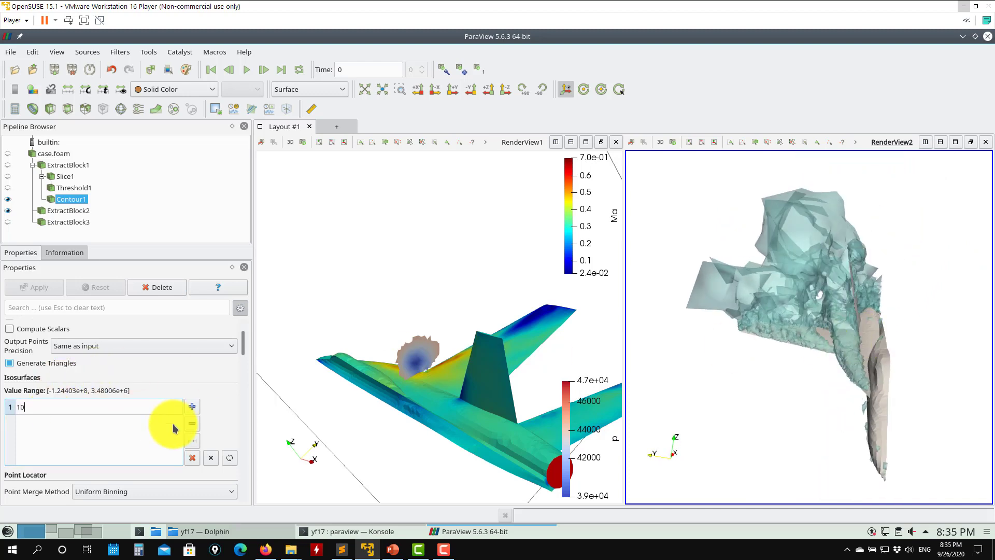
Set the isosurface value of Contour1 to 10000, apply it and view the aircraft from another side in RenderView2.
key(Return)
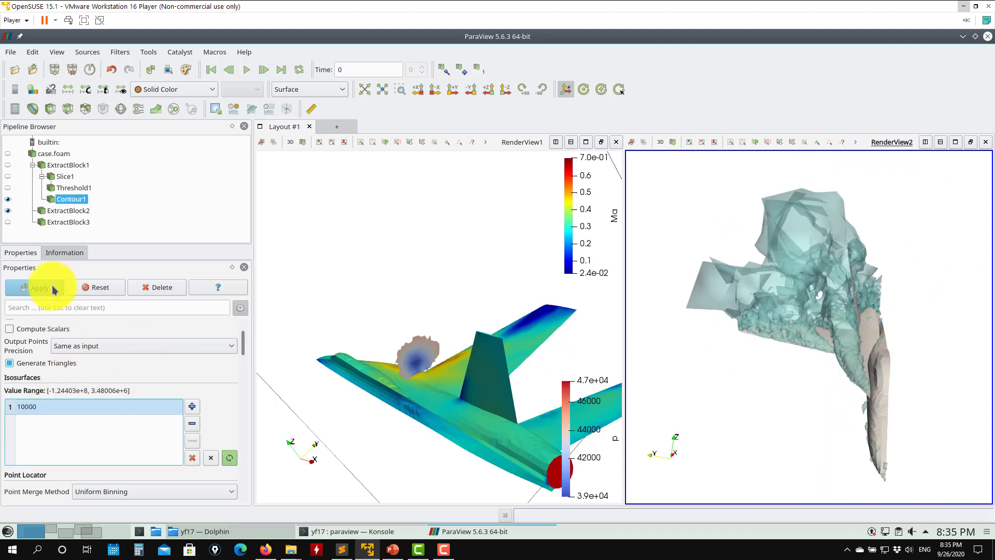
click(49, 288)
drag(810, 332, 860, 434)
drag(797, 322, 809, 384)
Link the camera of RenderView1 with RenderView2 as CameraLink0 and rotate the aircraft to test the link.
right_drag(404, 269, 391, 205)
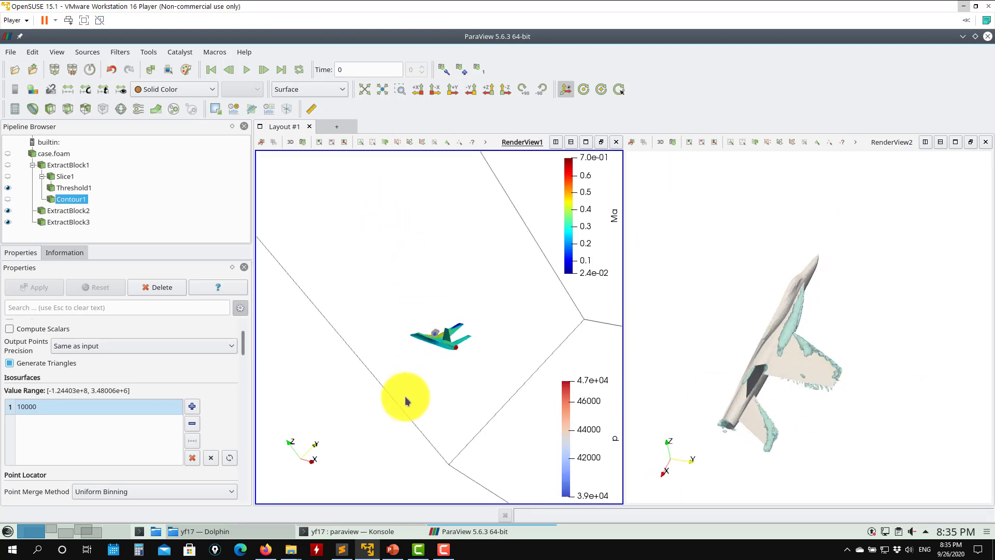
drag(406, 401, 543, 355)
drag(501, 402, 472, 398)
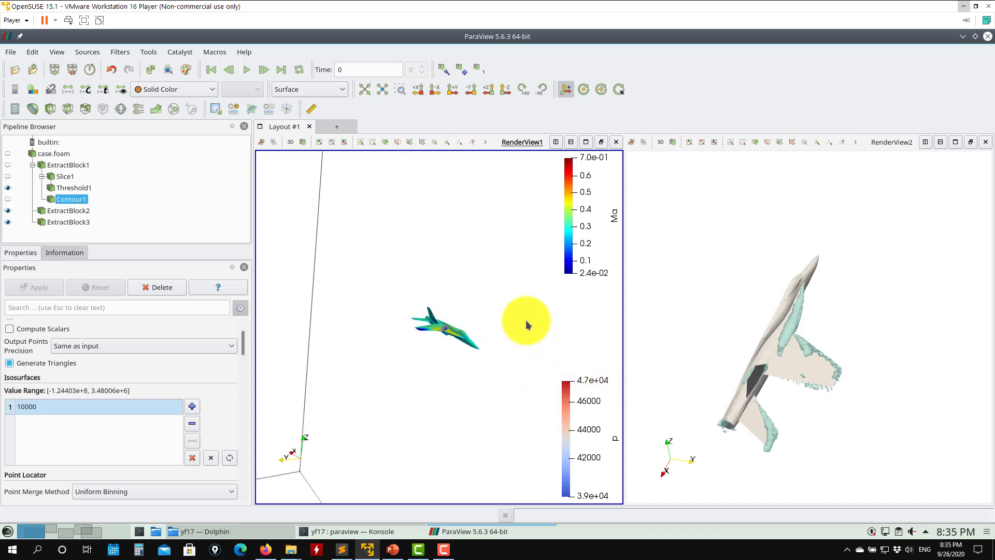
right_click(366, 210)
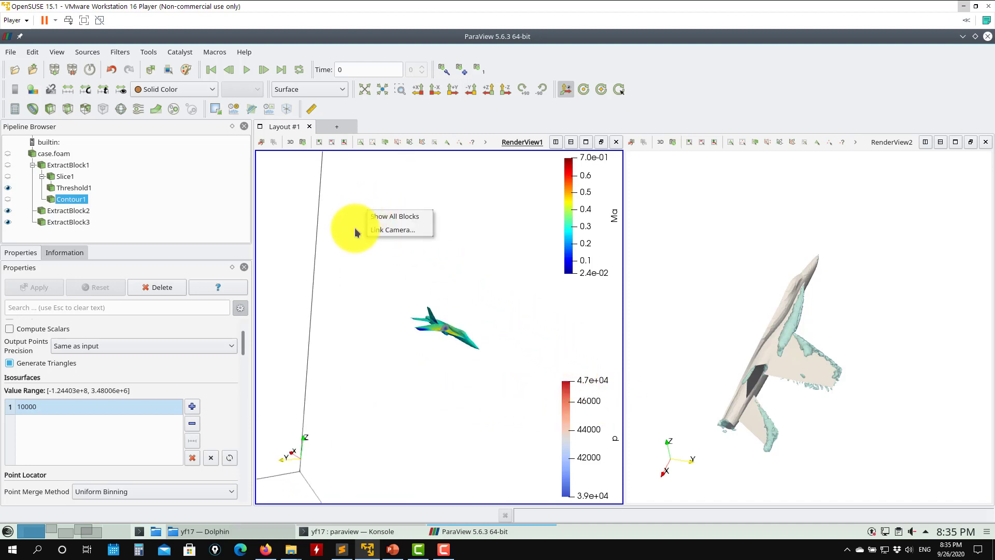
click(399, 231)
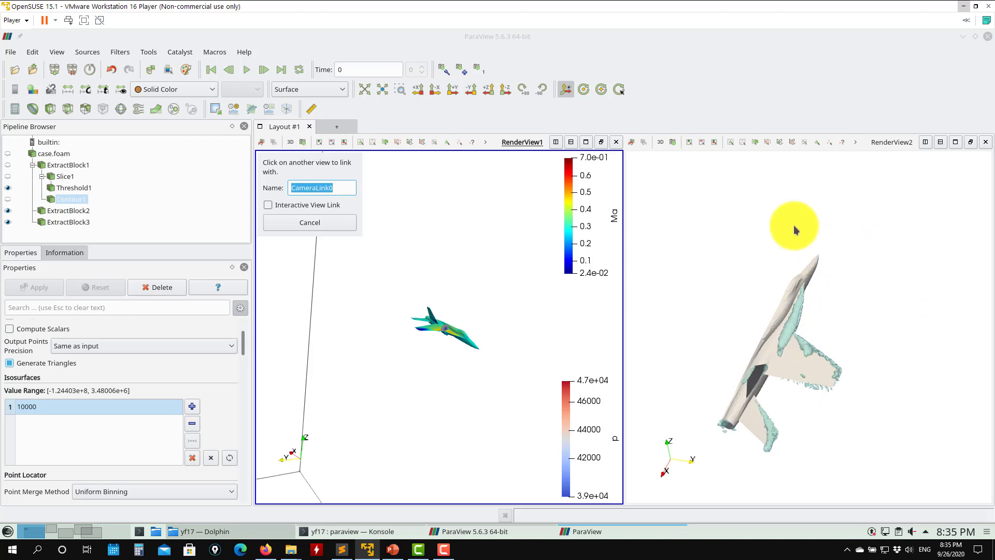
click(769, 221)
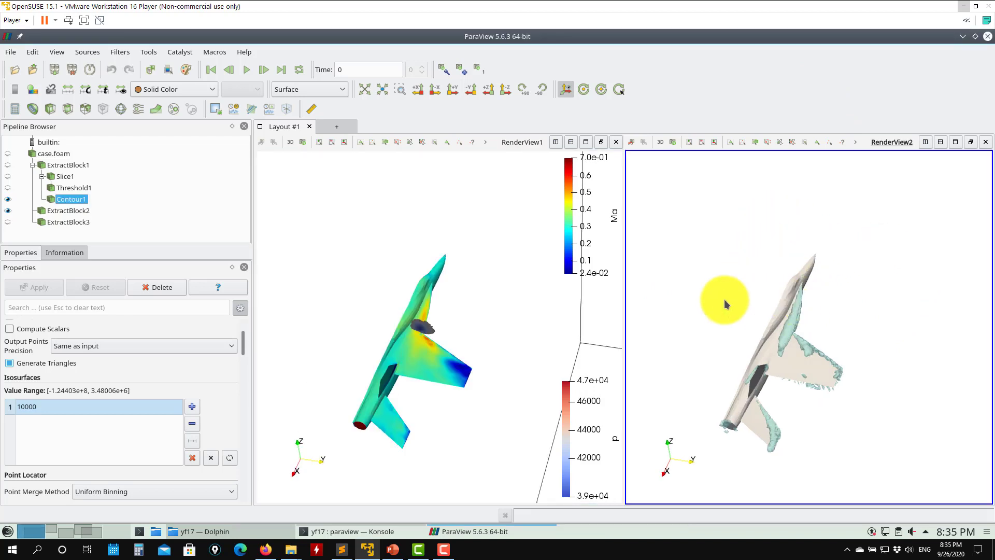
drag(727, 301, 845, 240)
Try out a third render view below RenderView2 showing Threshold1, Contour1 and ExtractBlock2, and close it again.
click(941, 142)
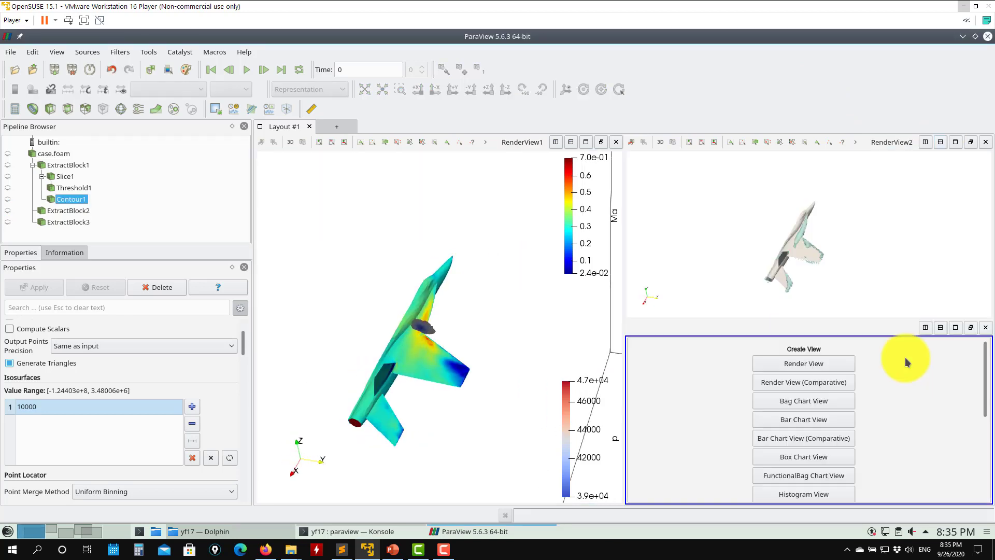
click(814, 365)
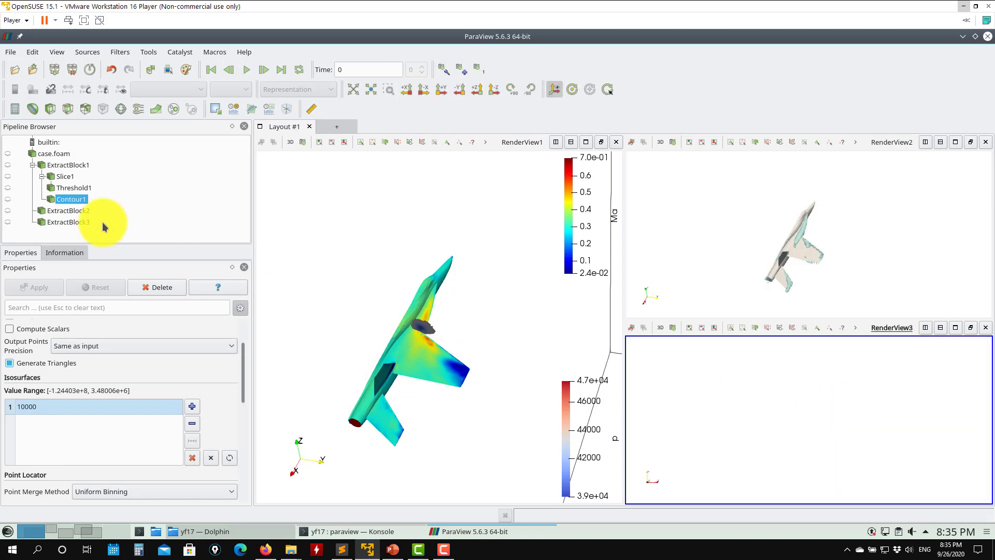
click(14, 189)
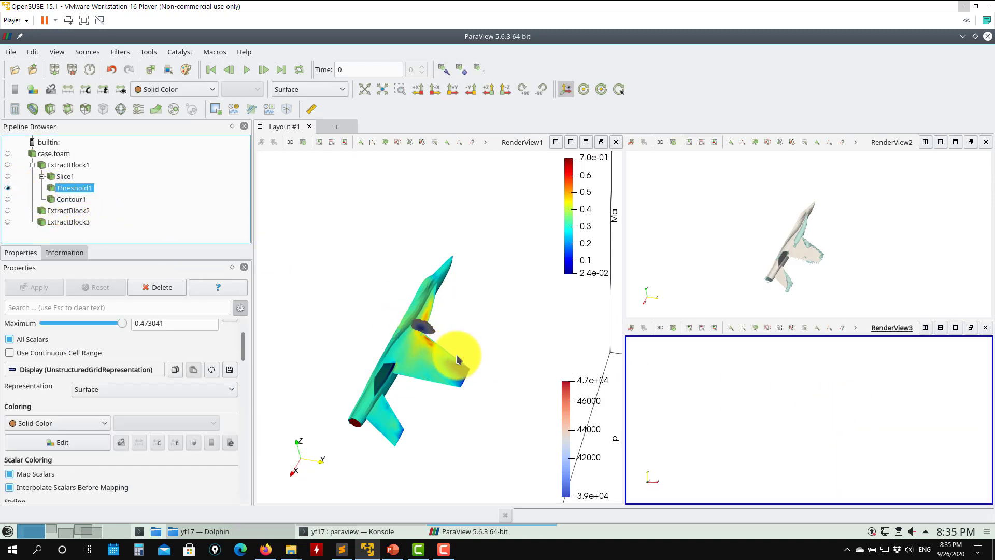
click(9, 199)
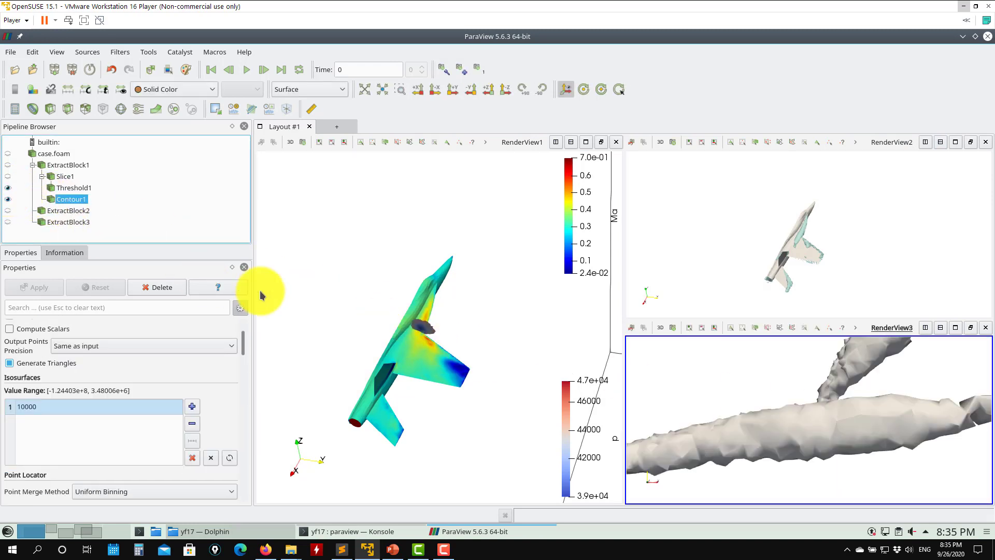
click(21, 211)
drag(456, 348, 993, 298)
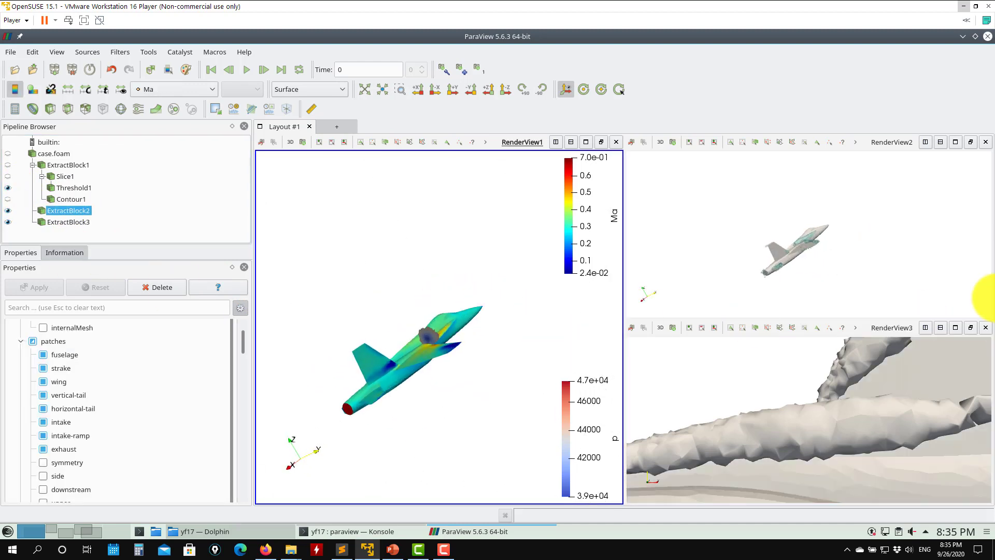
click(986, 327)
drag(775, 248, 773, 355)
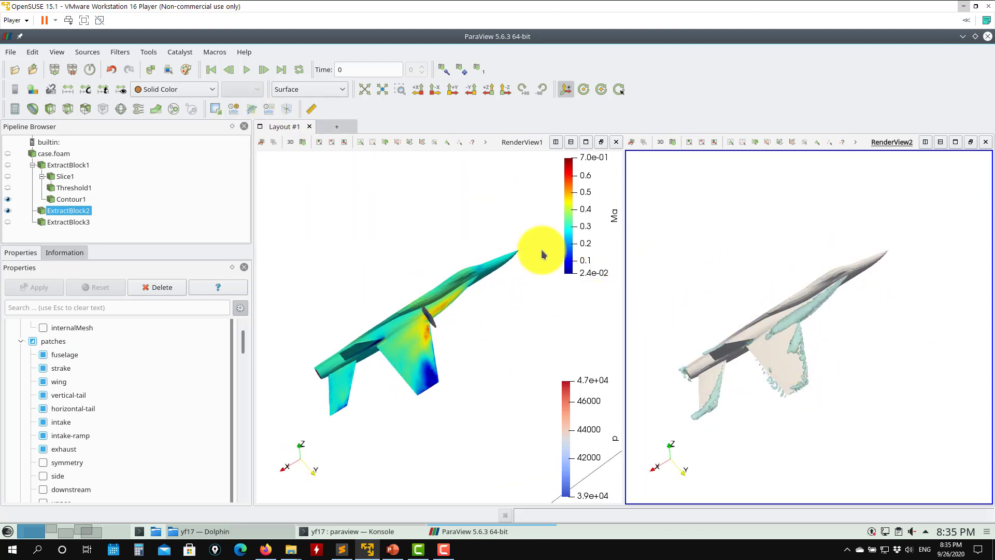
Remove CameraLink0 in the Link Manager and rotate each render view to check that they move independently.
click(148, 53)
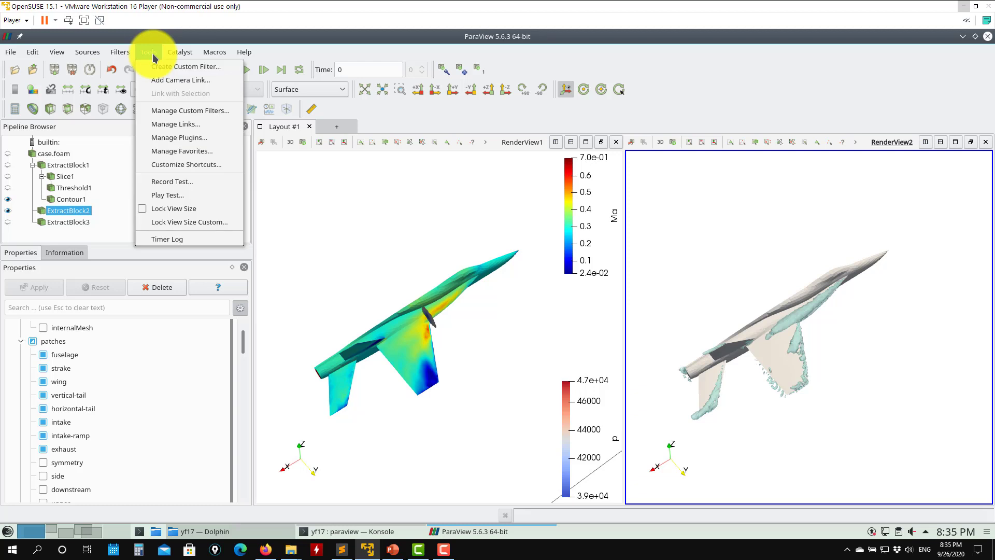
click(170, 125)
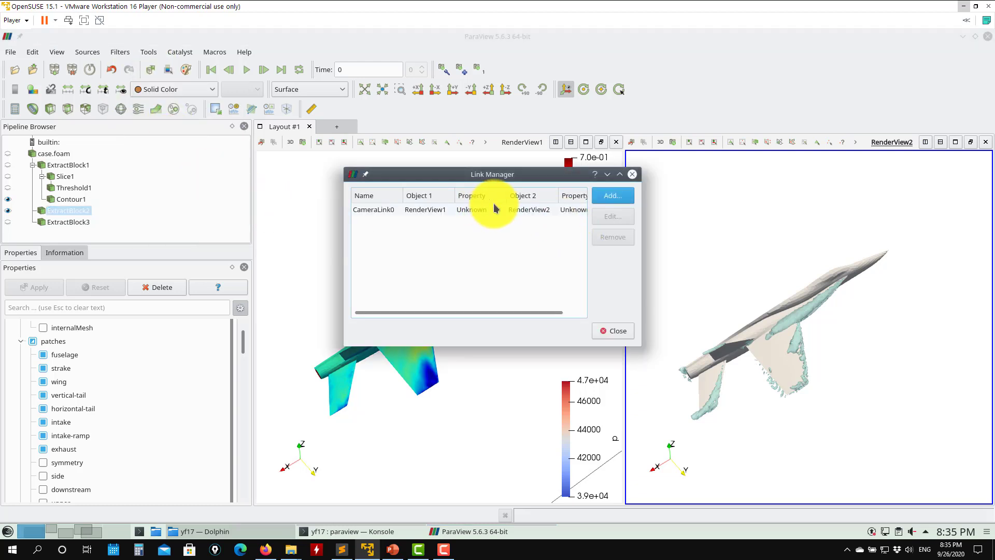
double_click(434, 209)
click(591, 335)
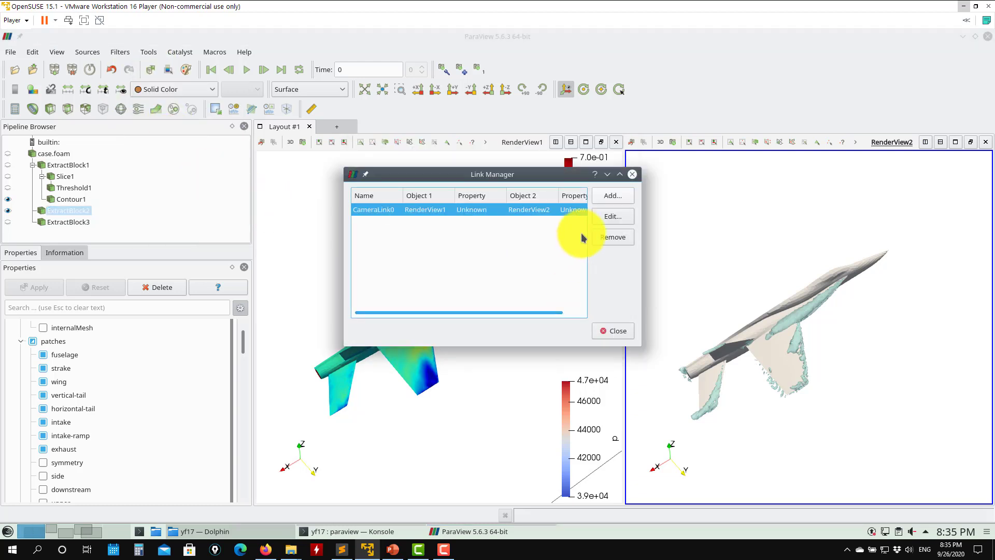
click(627, 237)
click(619, 320)
drag(756, 288, 674, 299)
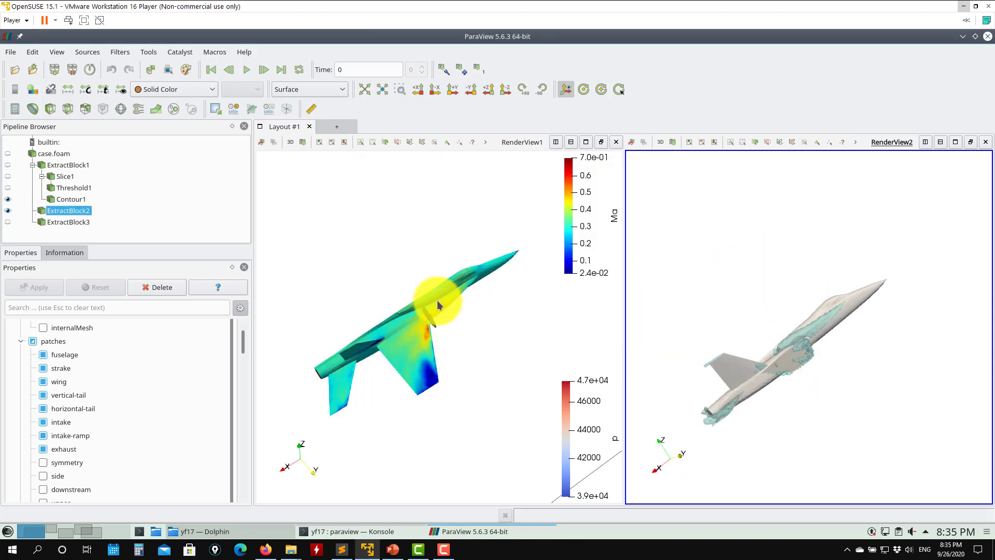
drag(438, 300, 464, 325)
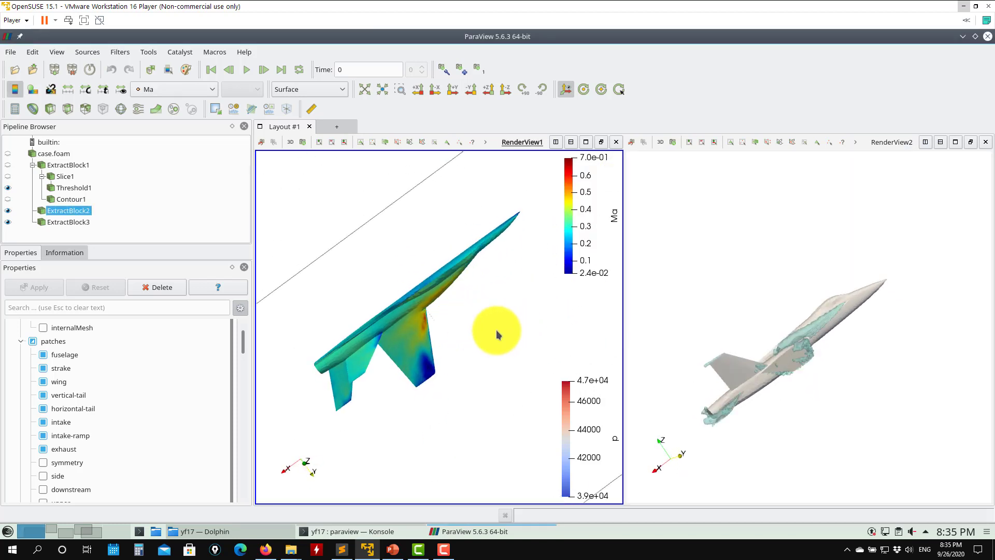
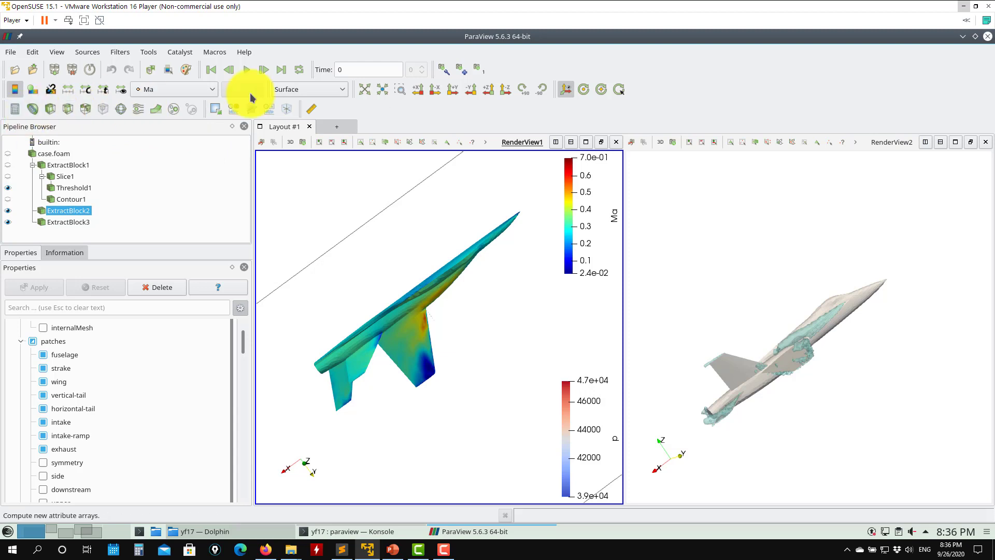
click(116, 52)
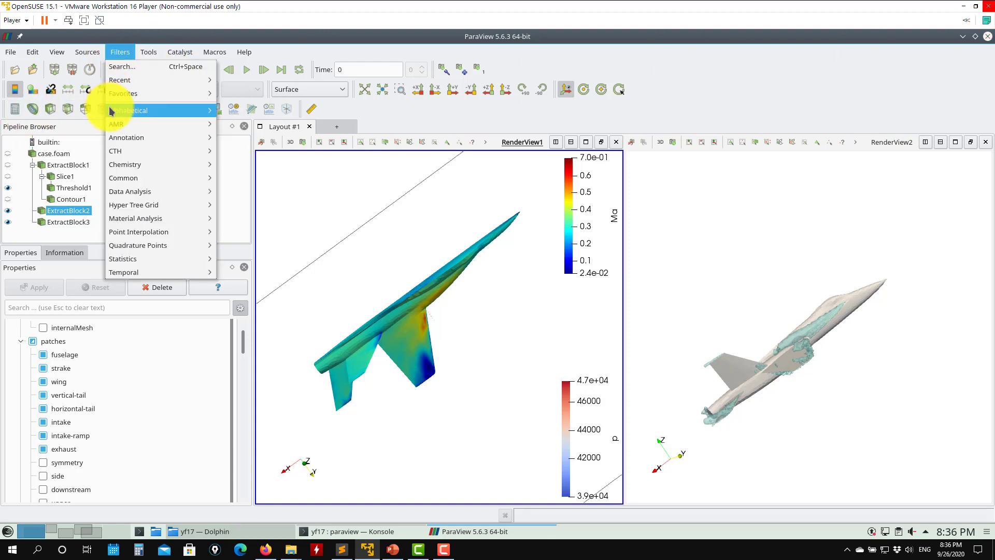
mouse_move(112, 111)
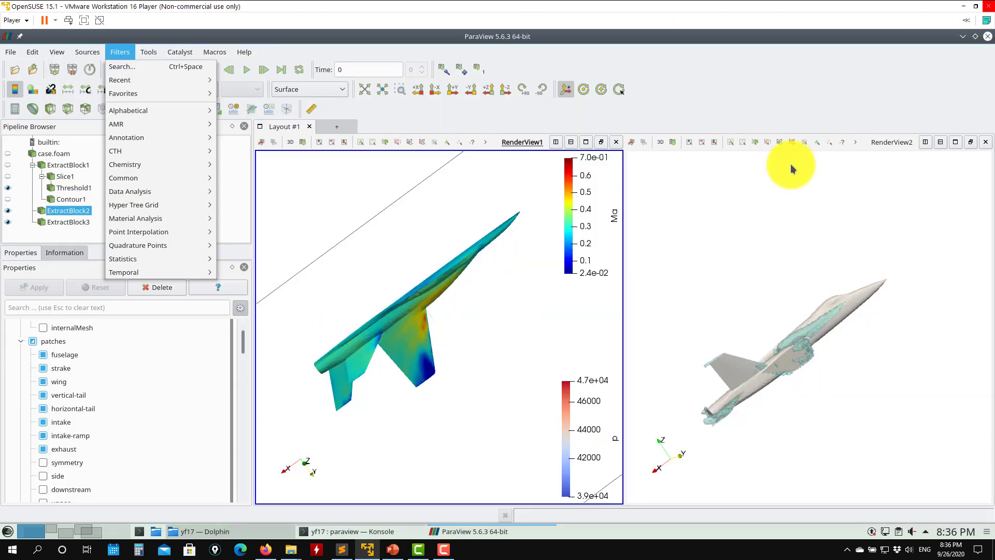
click(850, 127)
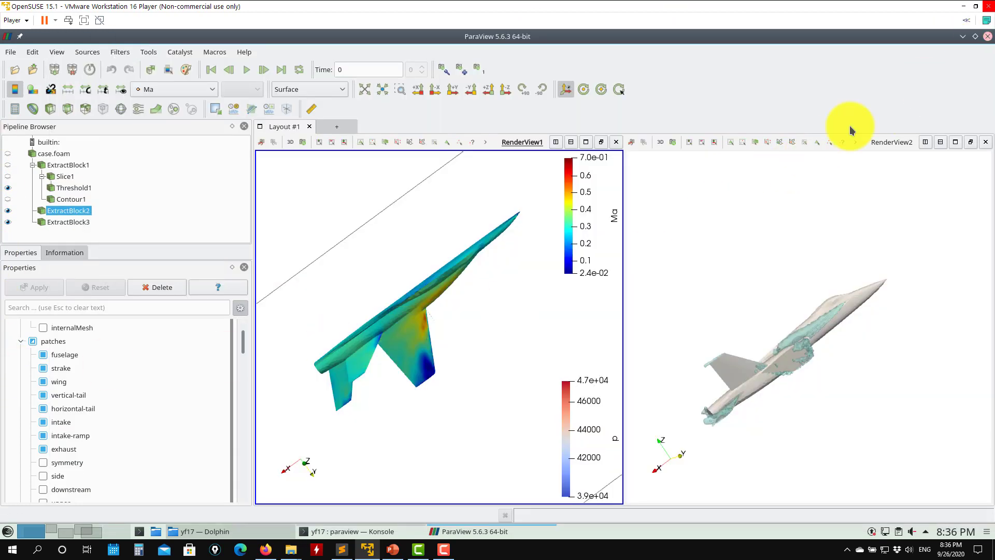
Close ParaView, open the paraview subfolder of the yf17 case in Dolphin and show its full path.
click(989, 37)
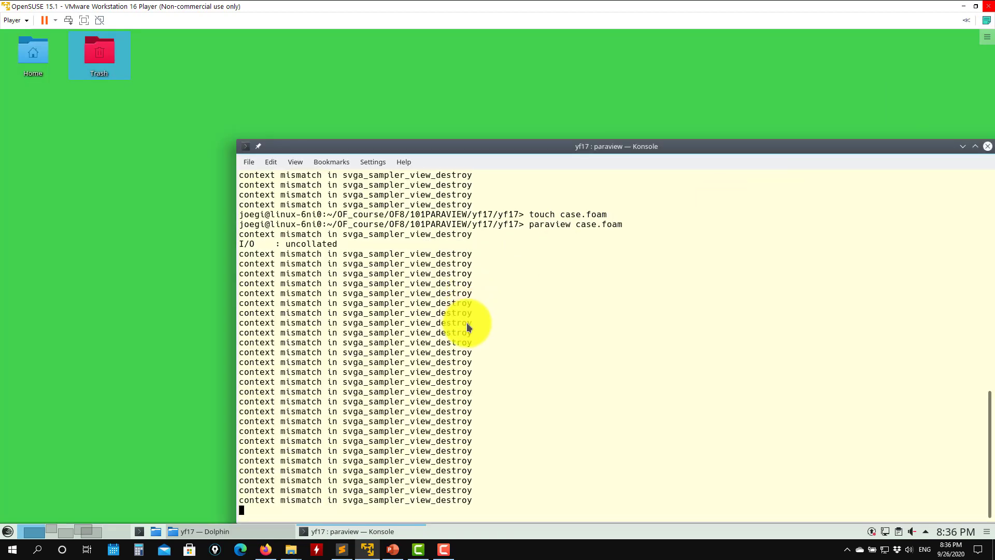
click(207, 530)
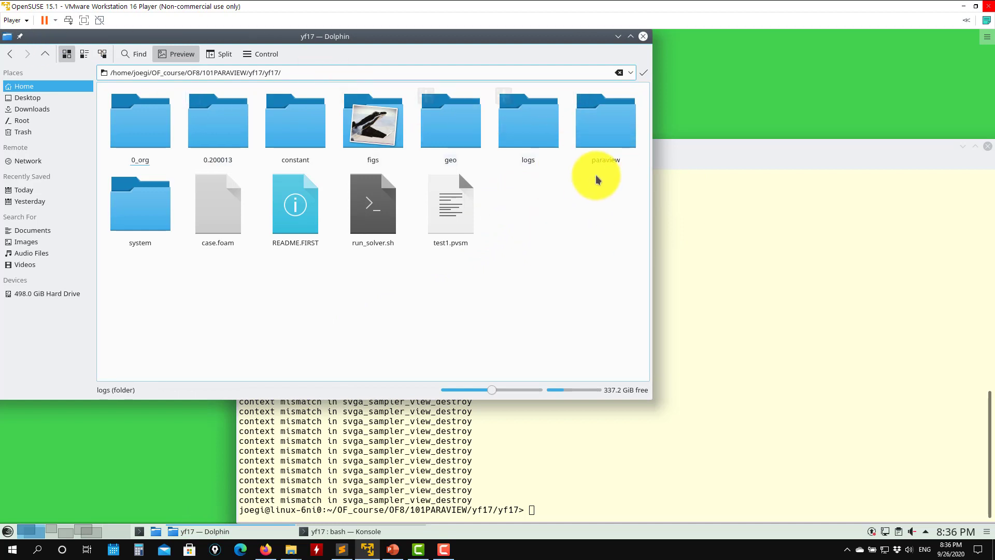
click(615, 133)
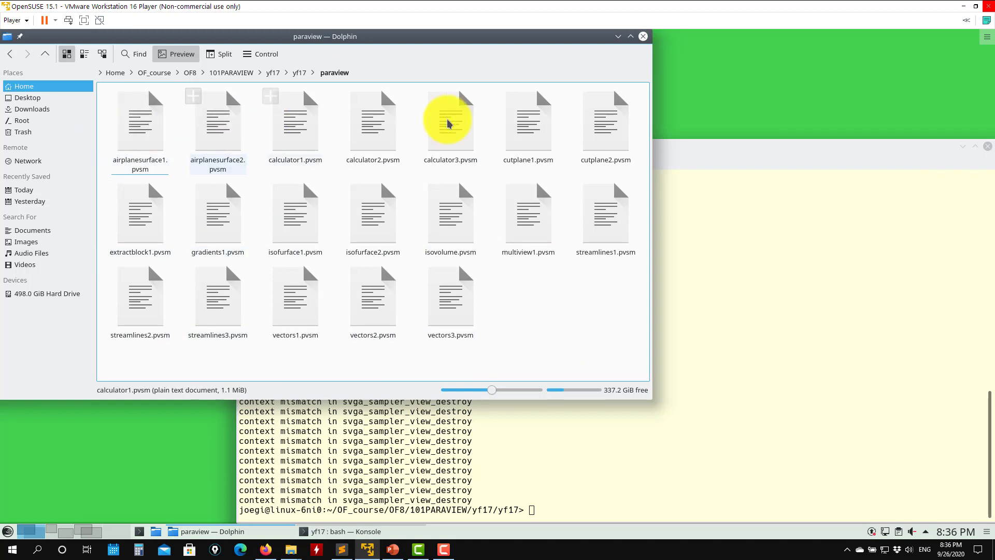
click(722, 389)
click(451, 73)
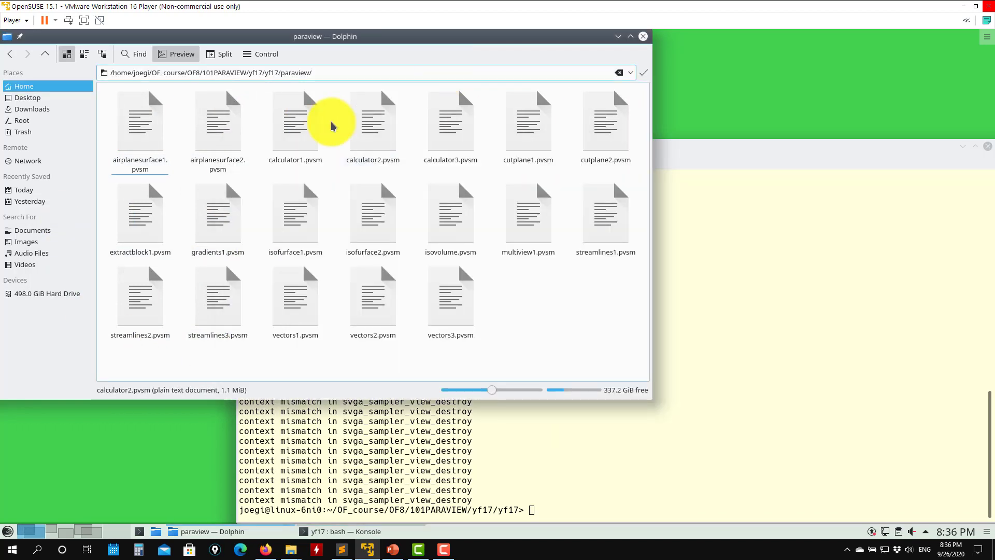
drag(333, 74, 65, 76)
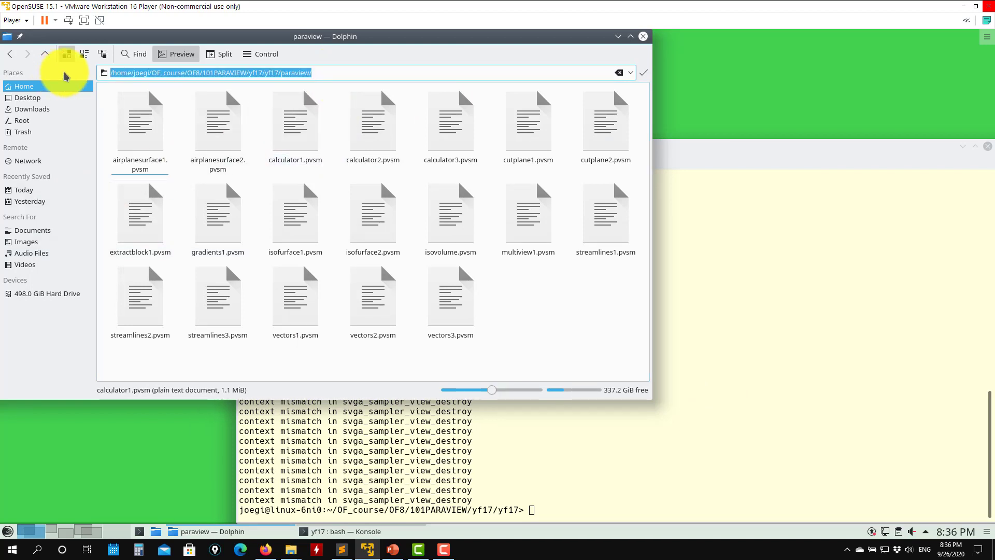
Try to start ParaView from the Konsole terminal with the command paraview -builtin, and close it again.
click(850, 251)
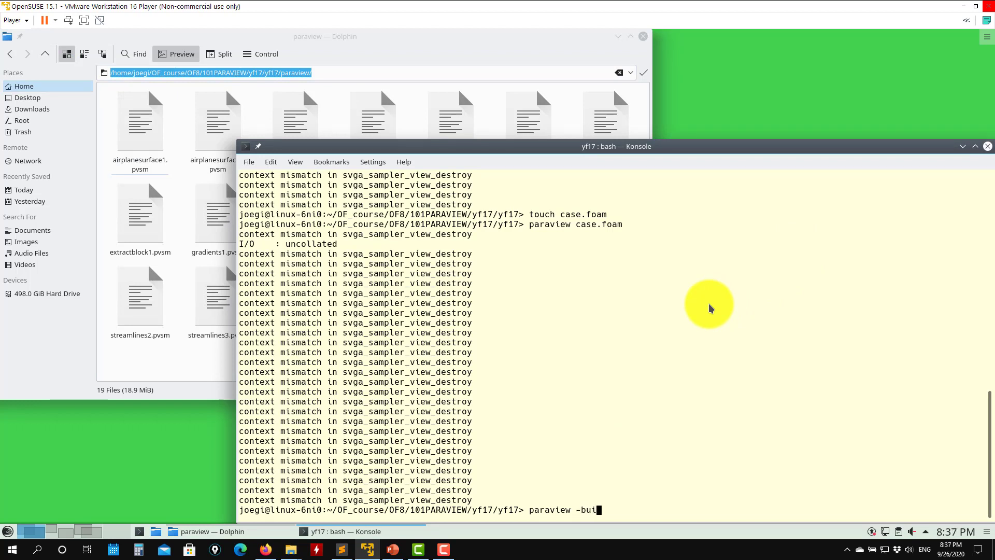
key(Return)
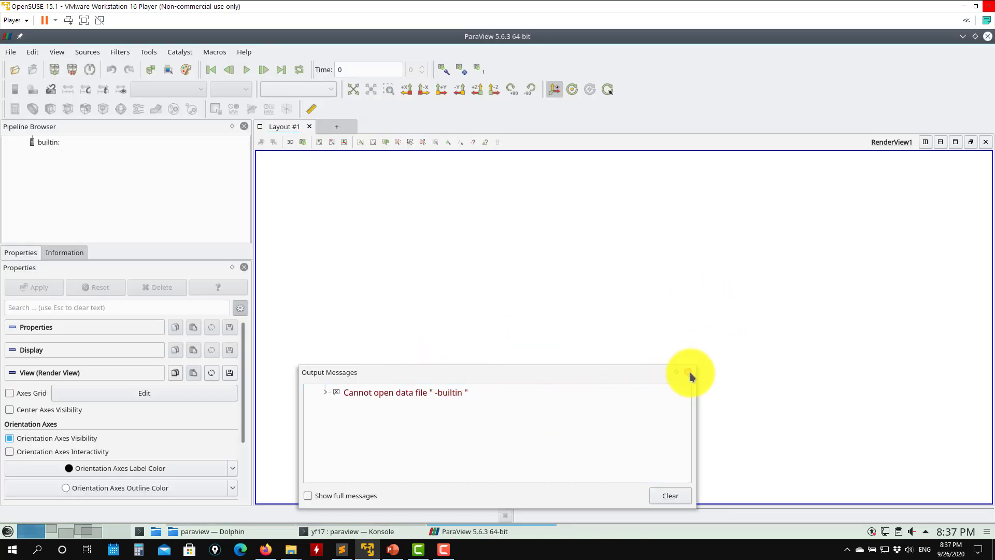
click(690, 373)
click(988, 36)
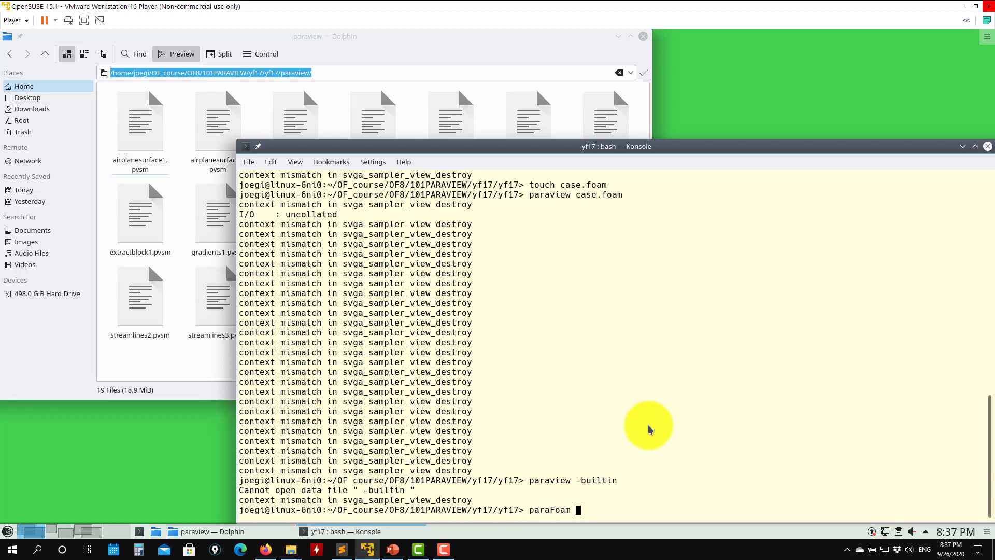
Launch ParaView from the terminal with paraFoam -builtin and delete the yf17.foam source from the pipeline.
text(paraFoam -builtin)
key(Return)
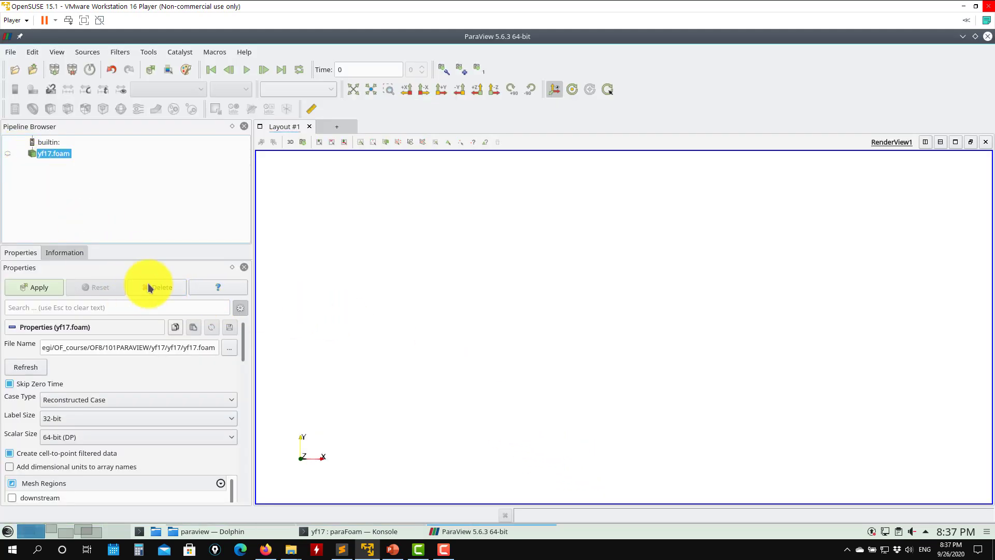
click(158, 288)
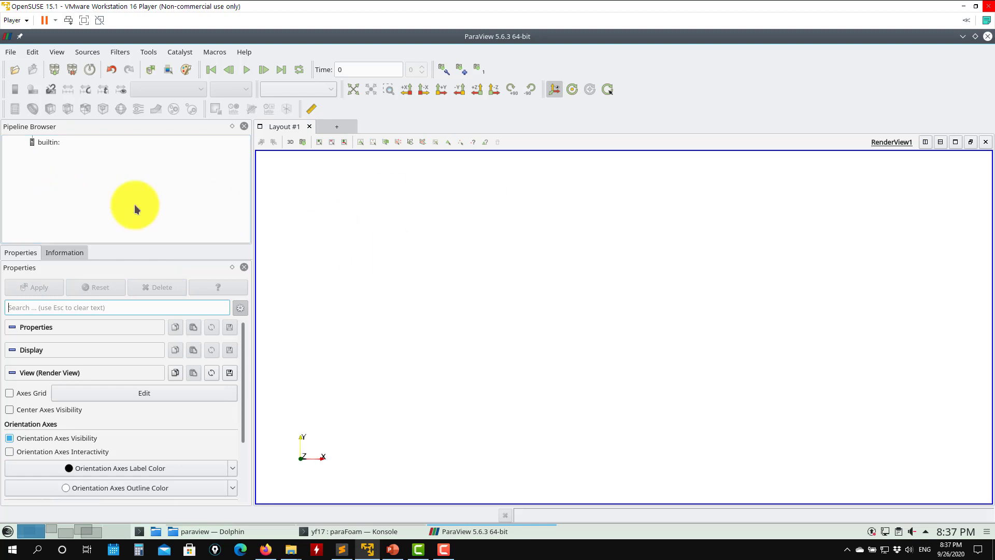
Choose extractblock1.pvsm in the case's paraview folder as the state file to load.
click(12, 52)
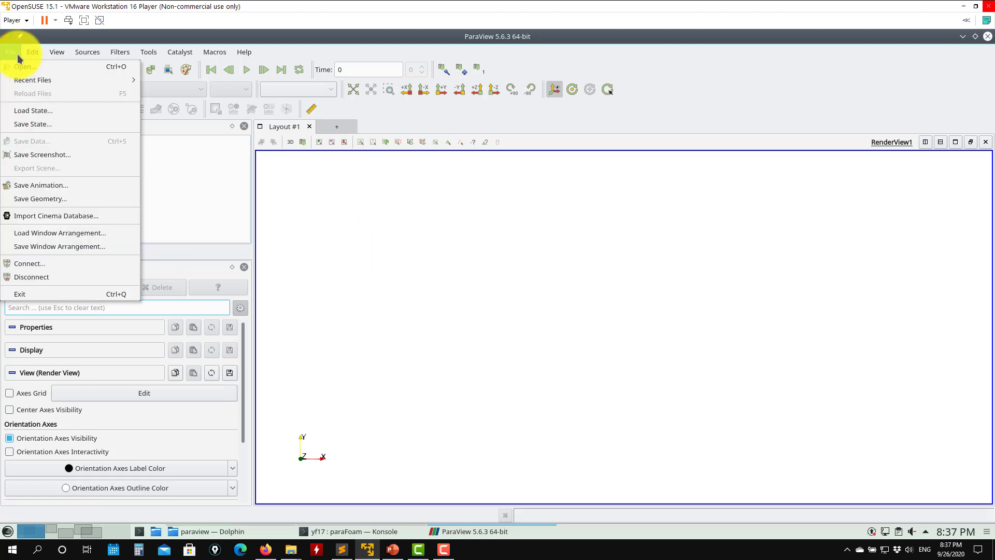
click(26, 111)
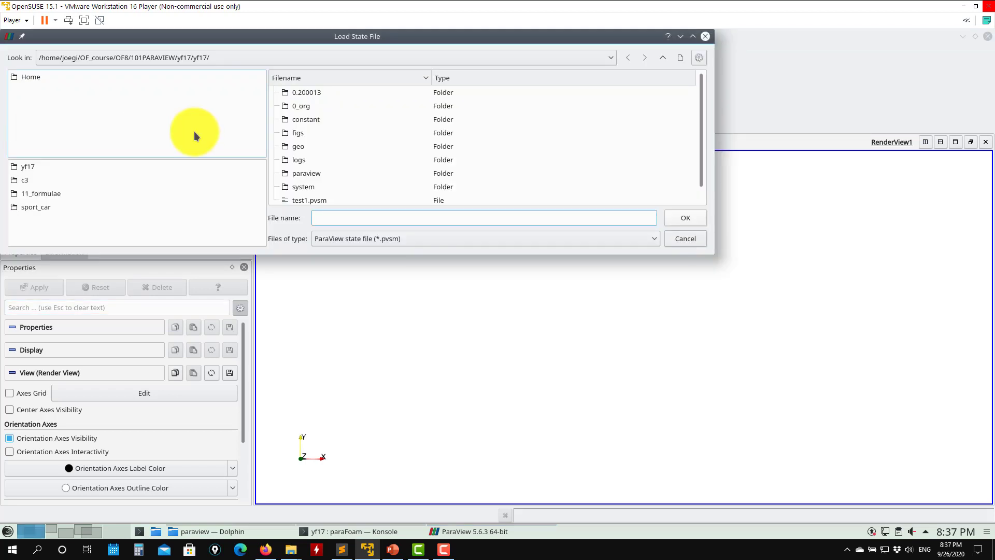
double_click(296, 177)
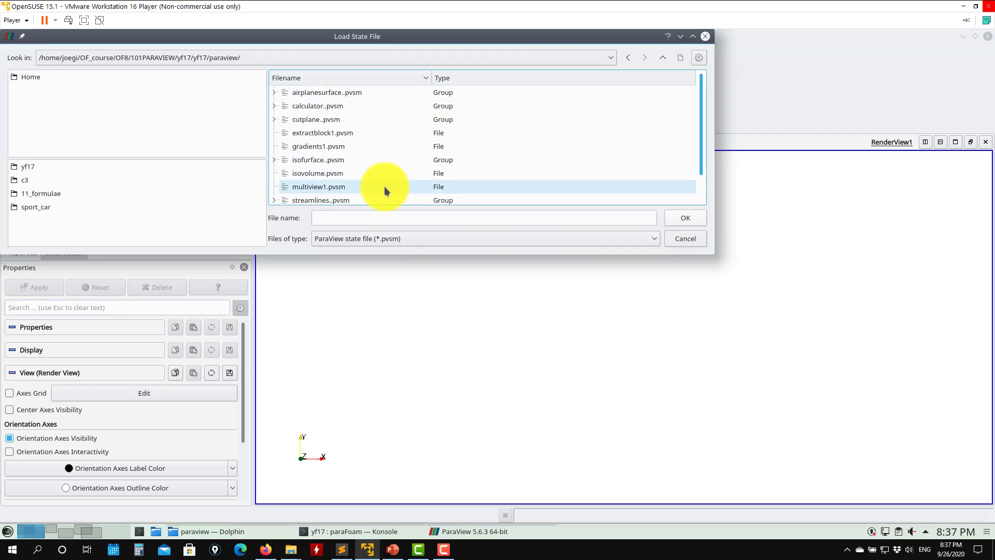
scroll(385, 190, down, 1)
click(326, 106)
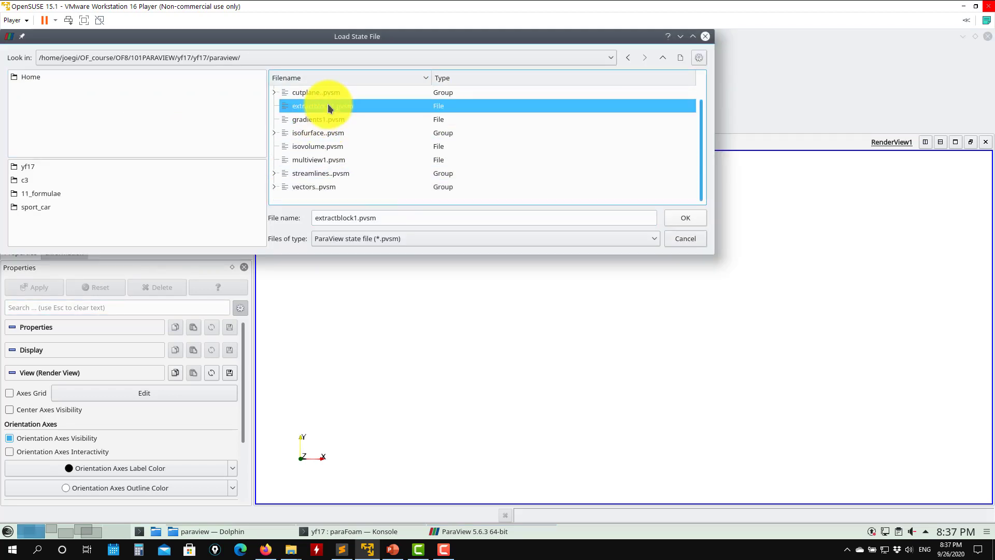
click(686, 218)
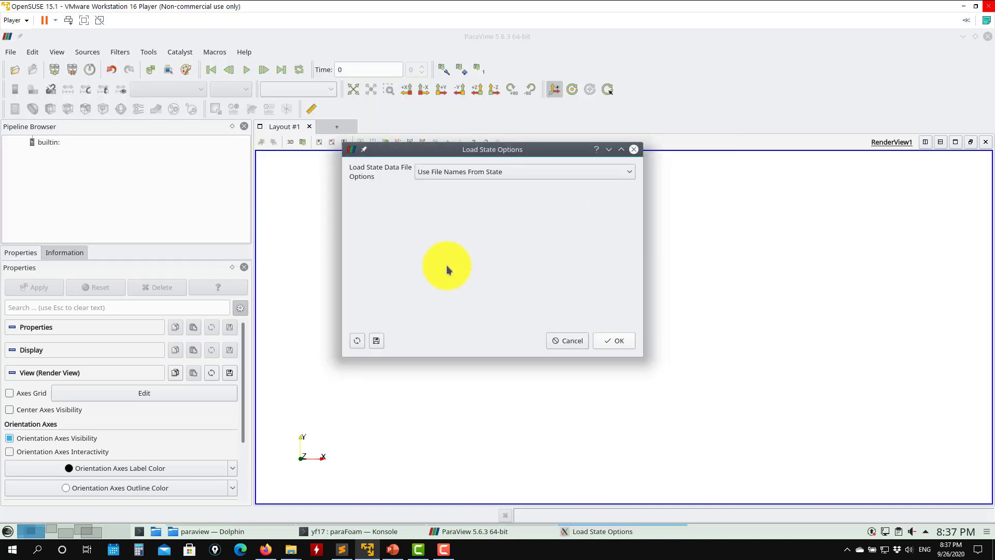
Set the state's data file option to Choose File Names, pick yf17.foam for the PVFoamReader and load the state.
click(539, 172)
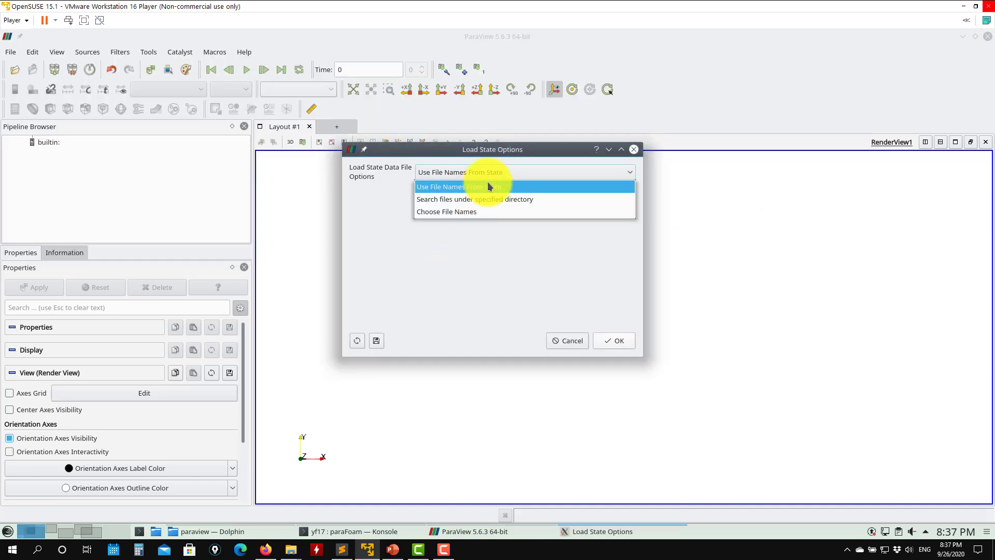
click(490, 186)
click(498, 172)
click(467, 212)
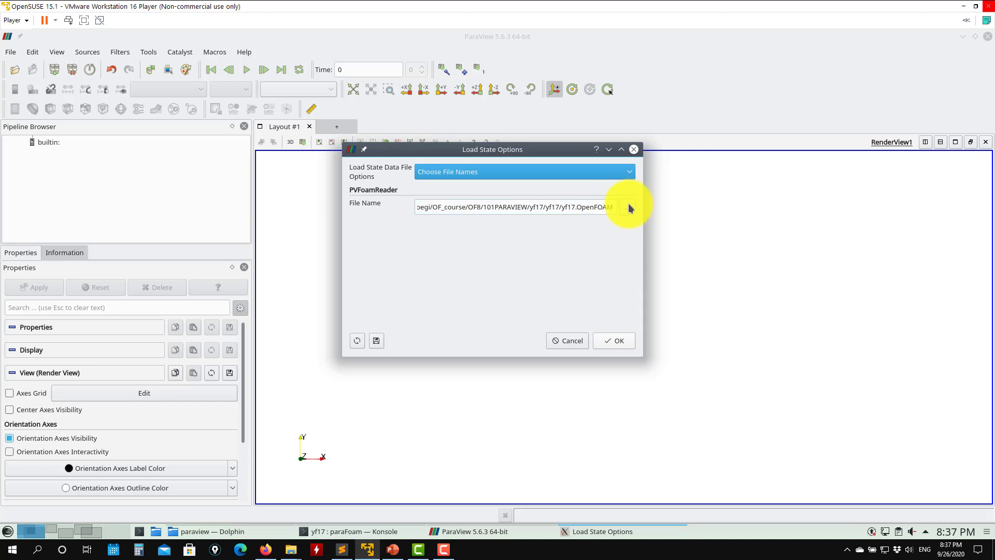
click(630, 208)
scroll(363, 177, down, 3)
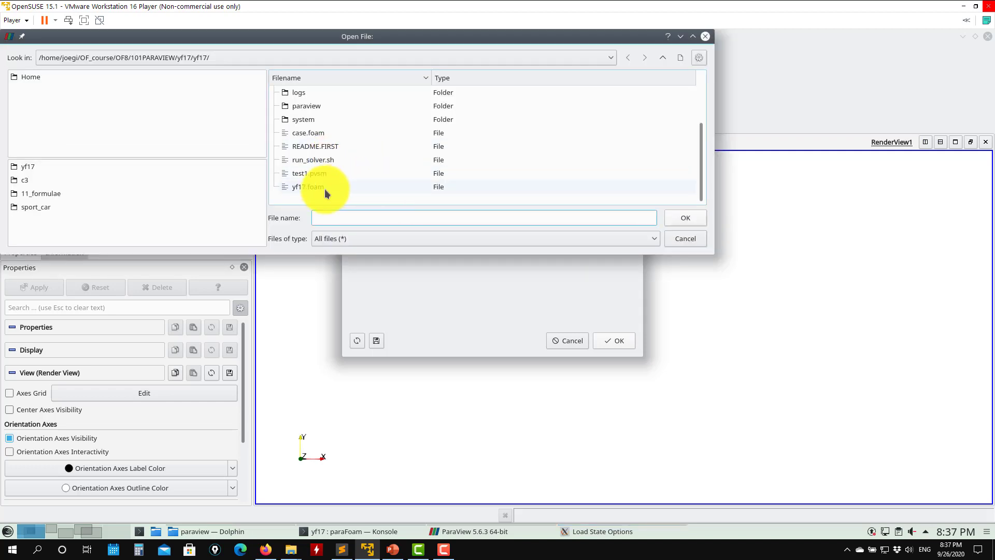
click(311, 188)
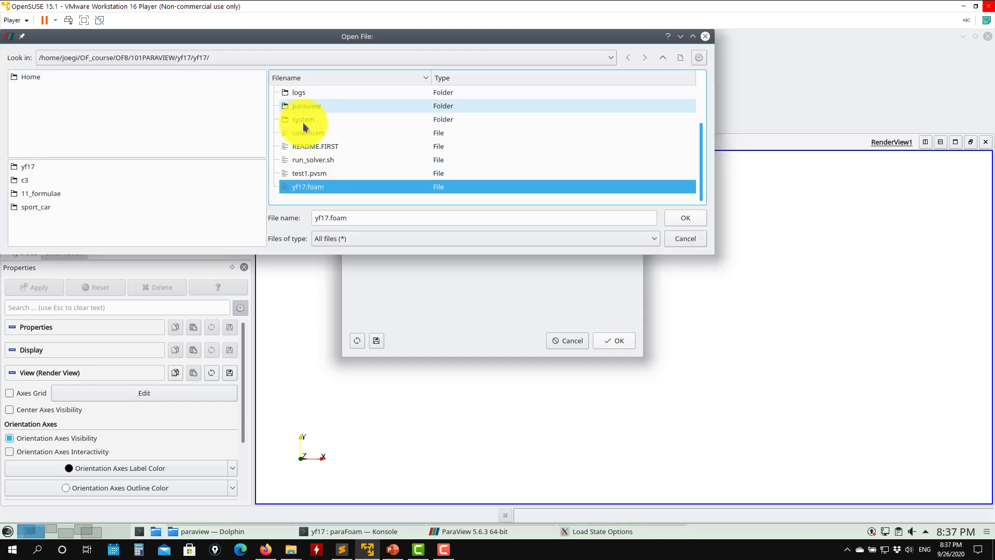
click(686, 217)
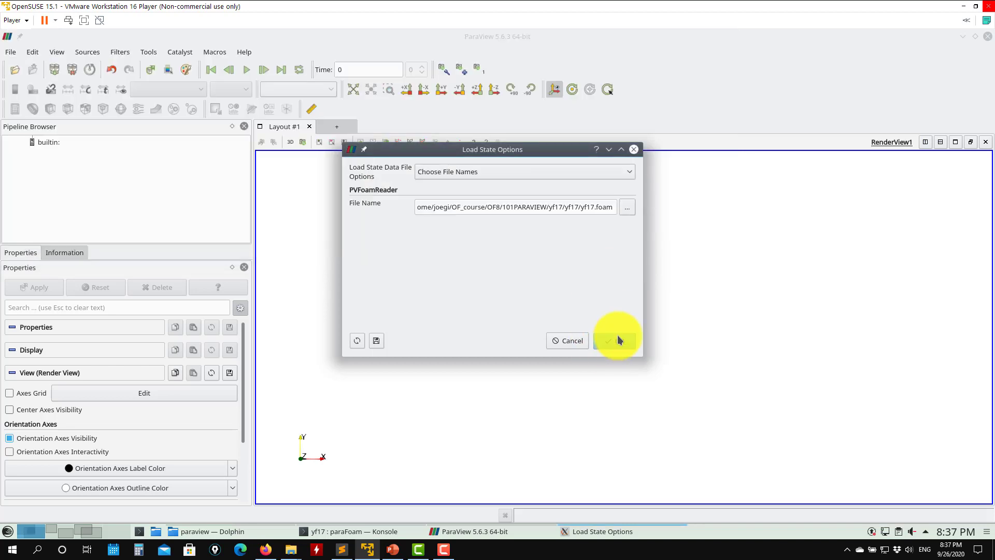
click(615, 340)
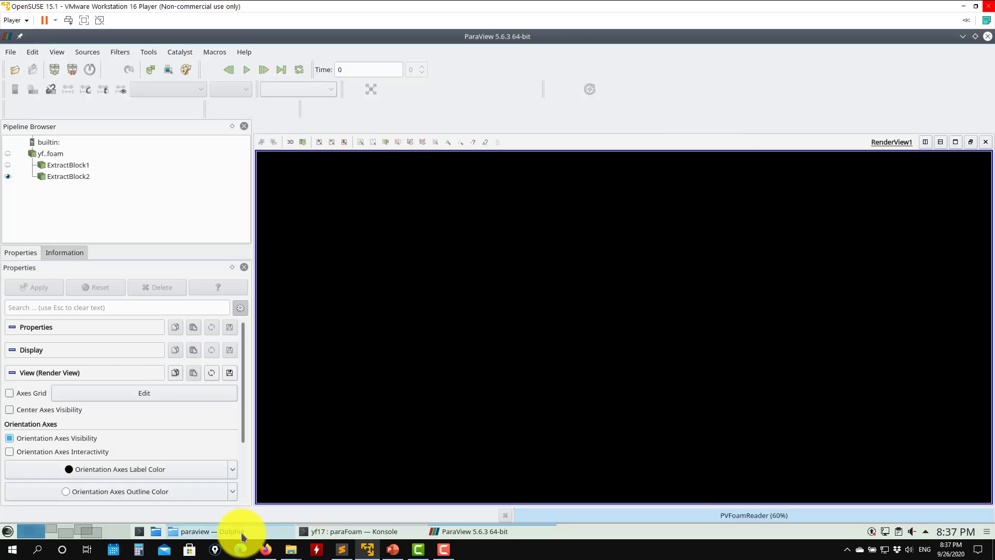
Switch to Dolphin, delete case.foam from the yf17 case folder and return to ParaView.
click(240, 532)
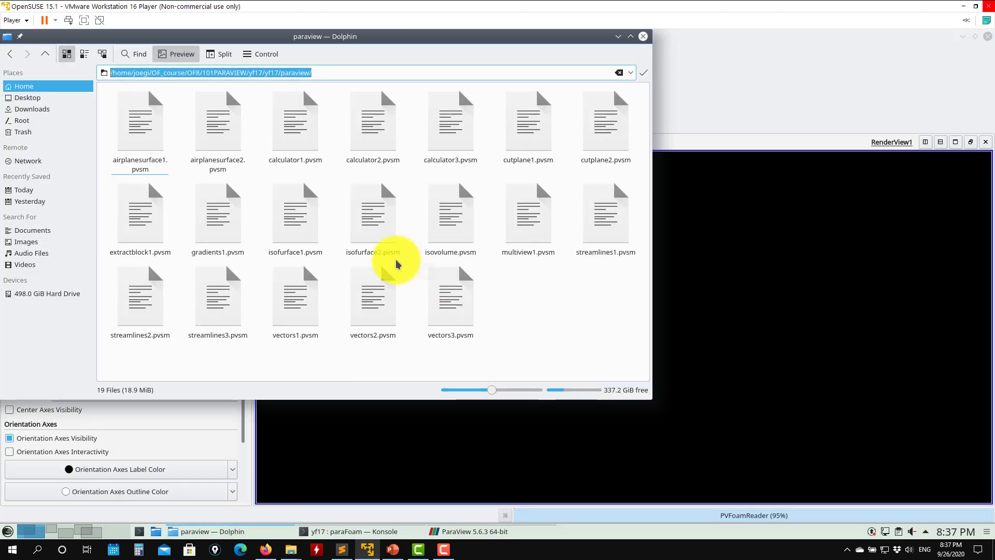
click(45, 54)
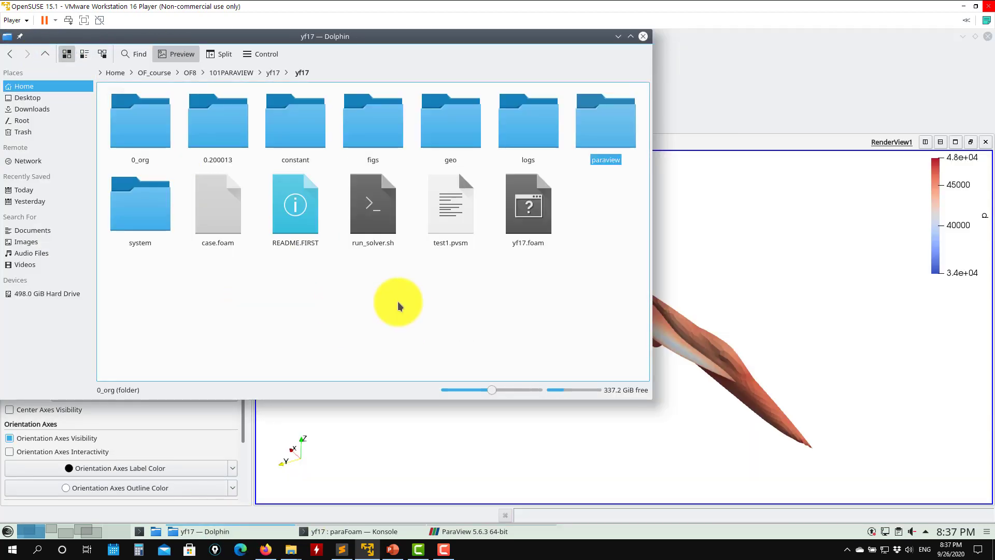
click(222, 196)
key(Delete)
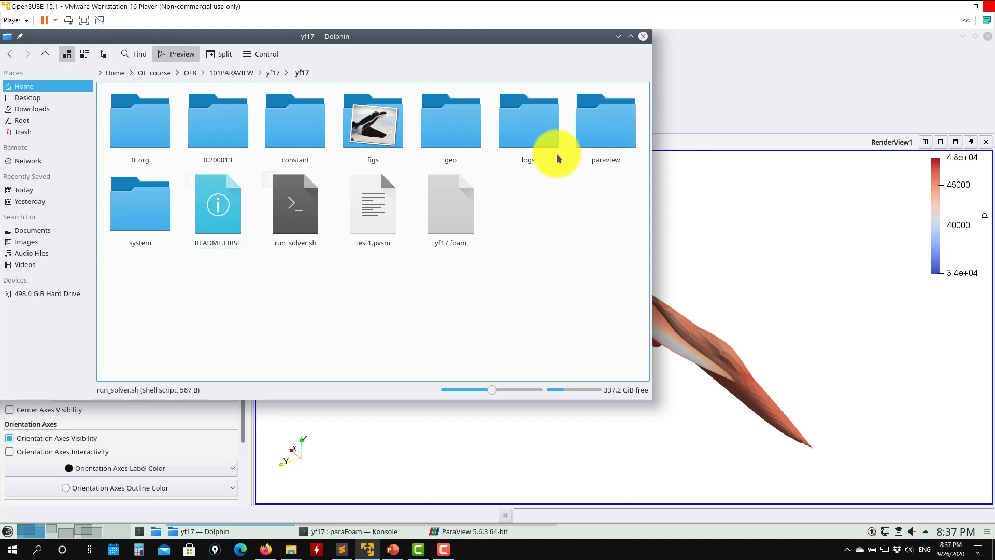
click(618, 37)
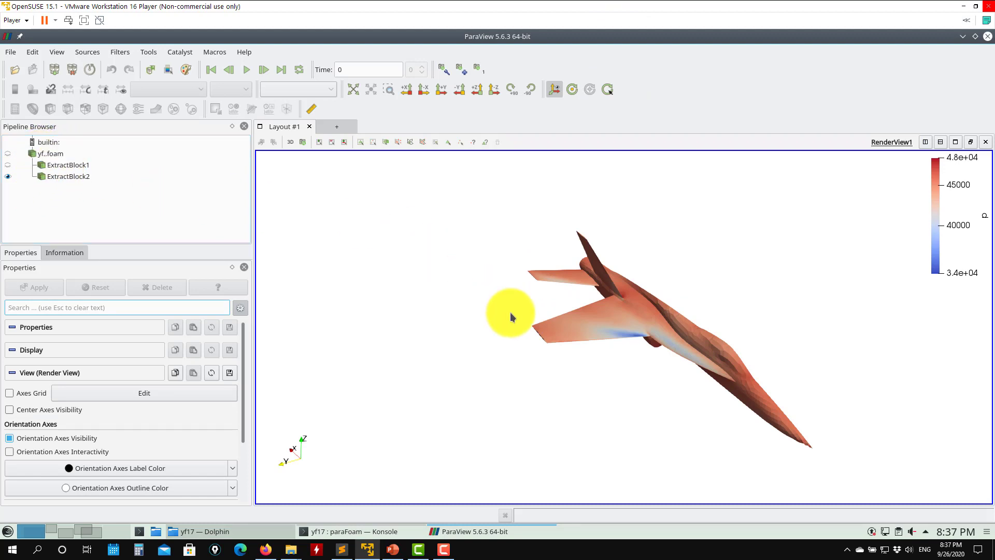
Rotate the aircraft and toggle the visibility of ExtractBlock1 and ExtractBlock2 until both are hidden.
mouse_move(523, 307)
mouse_down()
mouse_move(518, 283)
mouse_move(528, 302)
mouse_up()
click(10, 166)
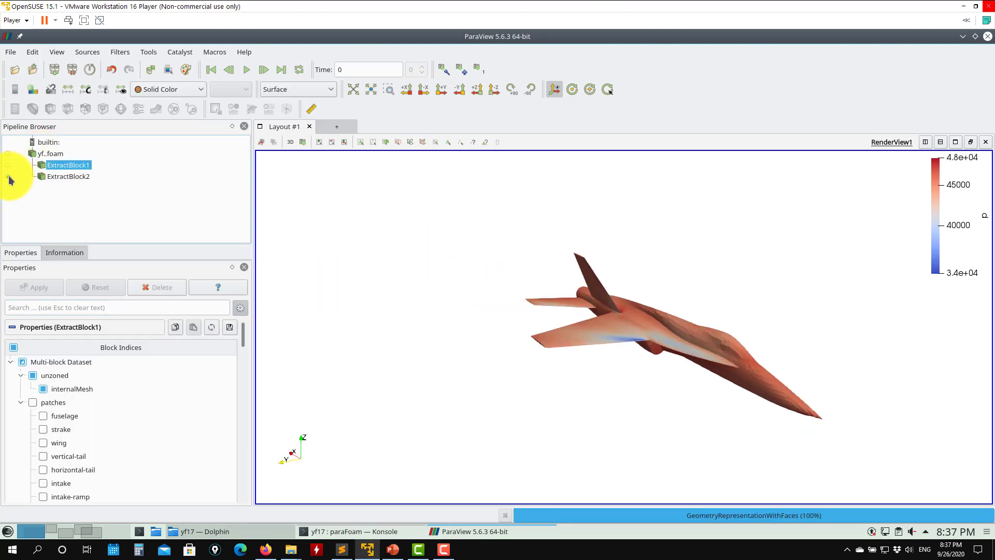
click(11, 177)
click(10, 166)
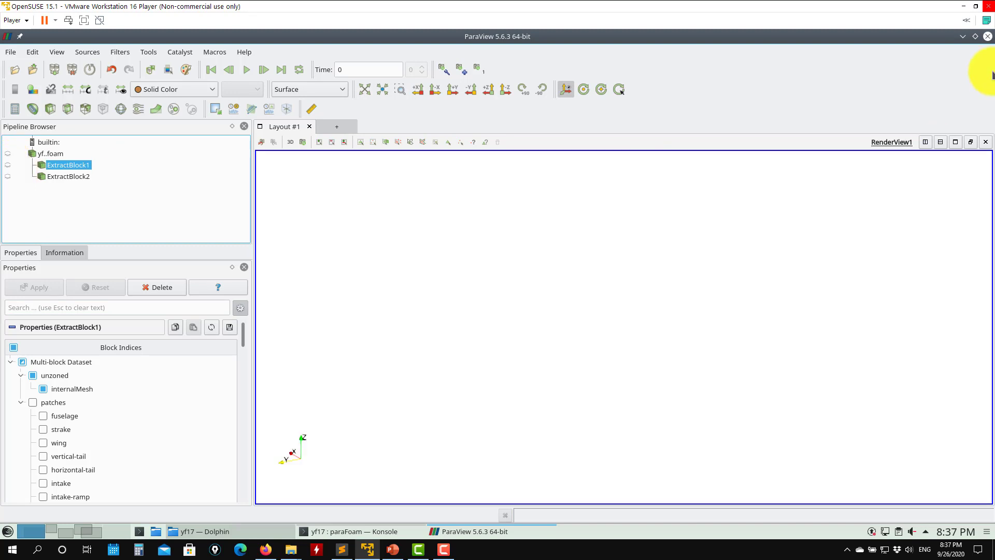
Close ParaView, relaunch it from the terminal with paraFoam -builtin and apply the yf17.foam reader.
click(988, 37)
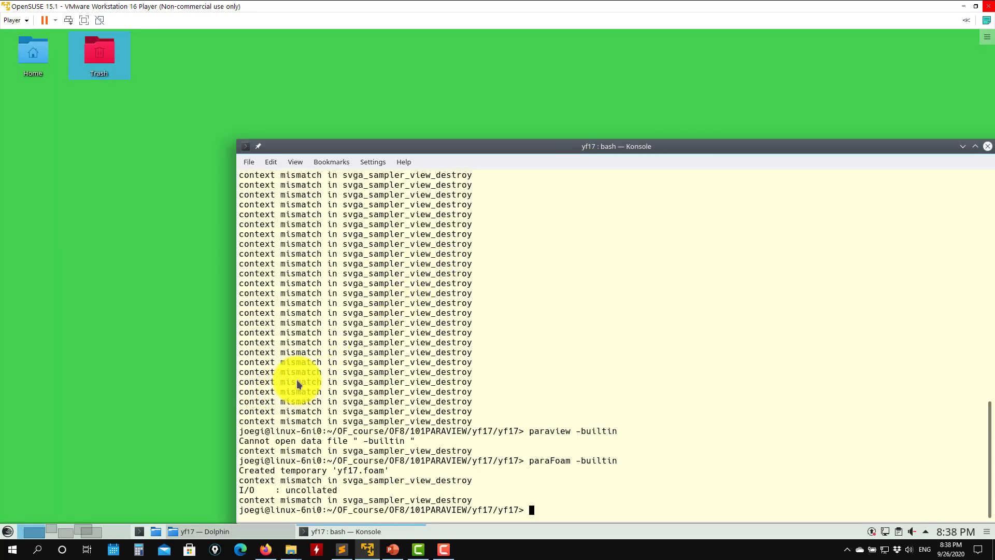
key(Return)
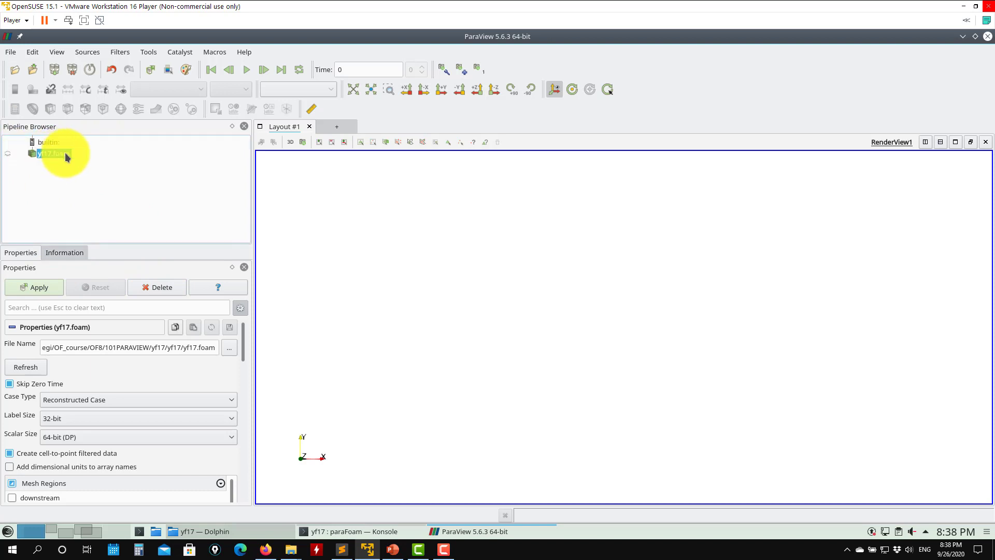
click(28, 289)
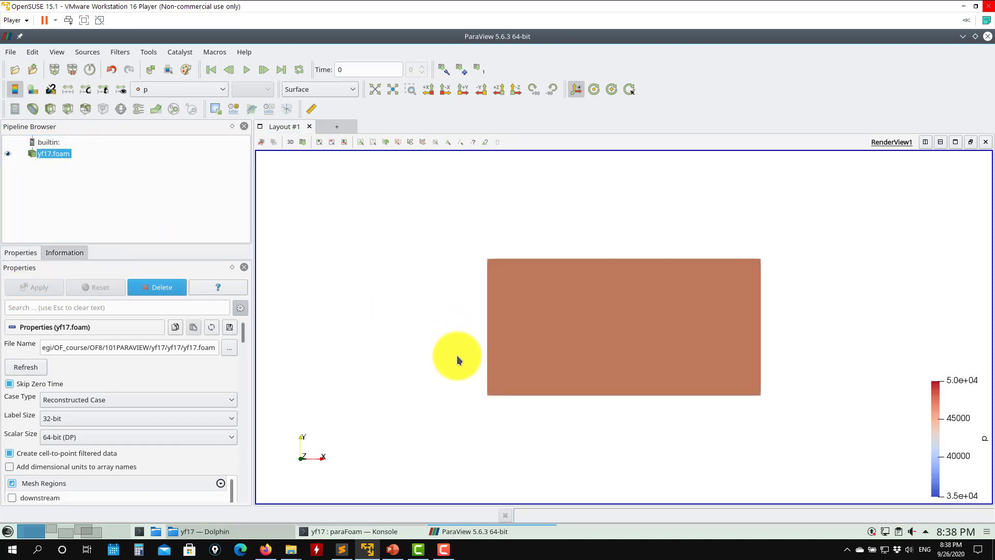
Load the state file cutplane1.pvsm from the paraview folder with the option Use File Names From State.
click(11, 53)
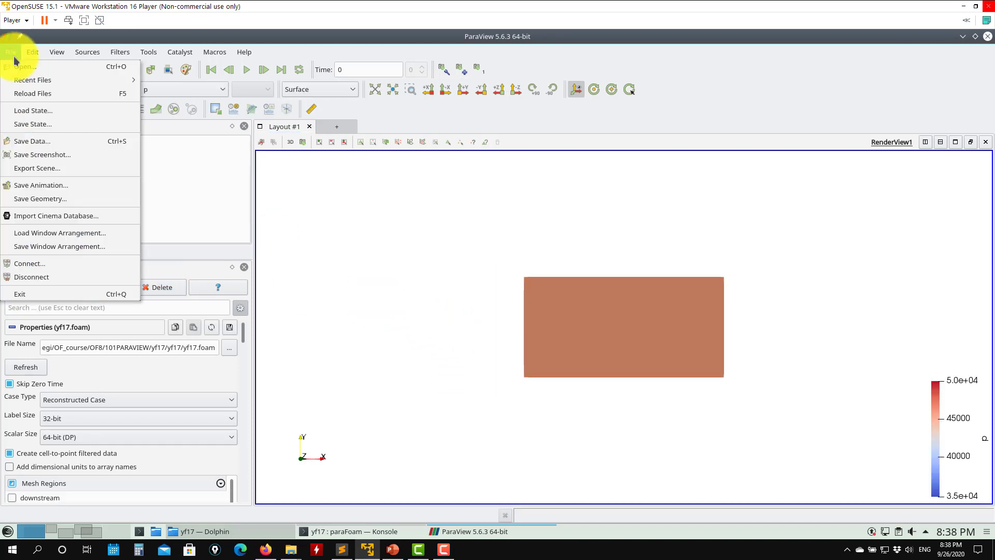
click(35, 110)
double_click(301, 172)
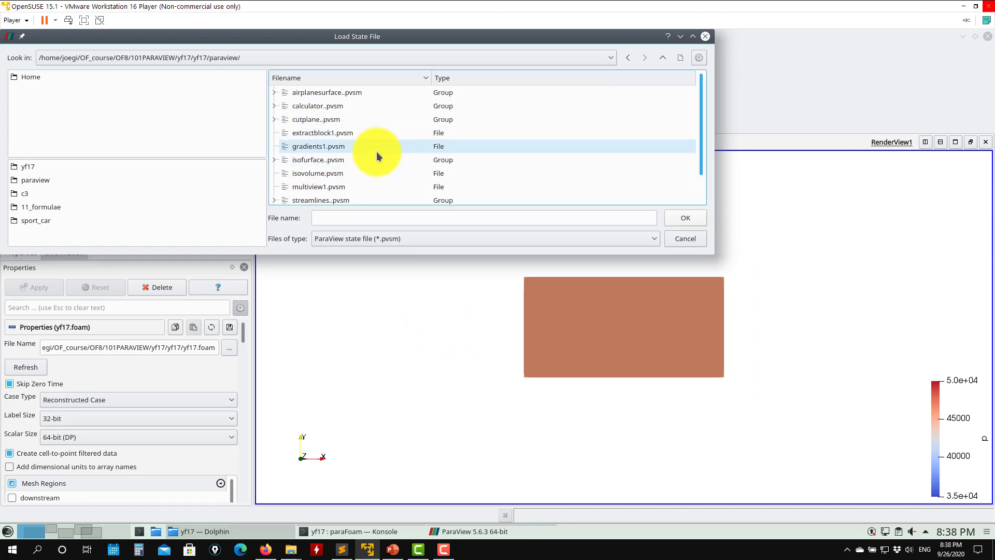
click(273, 122)
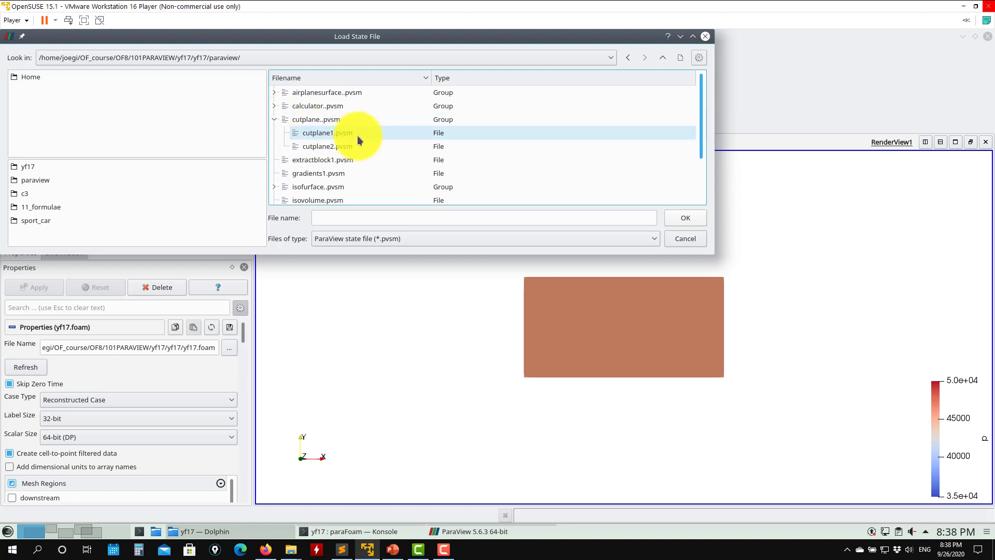
click(340, 132)
click(693, 217)
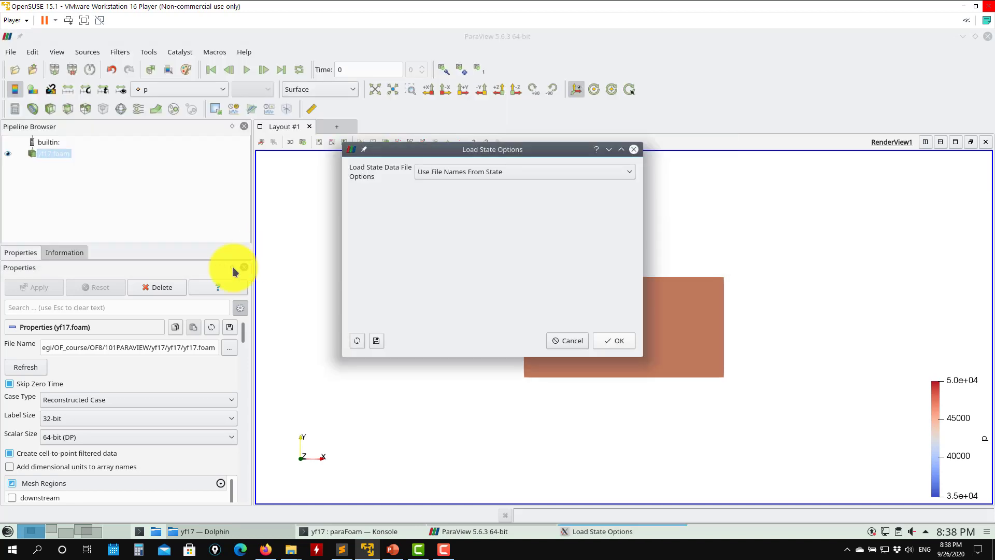
click(552, 173)
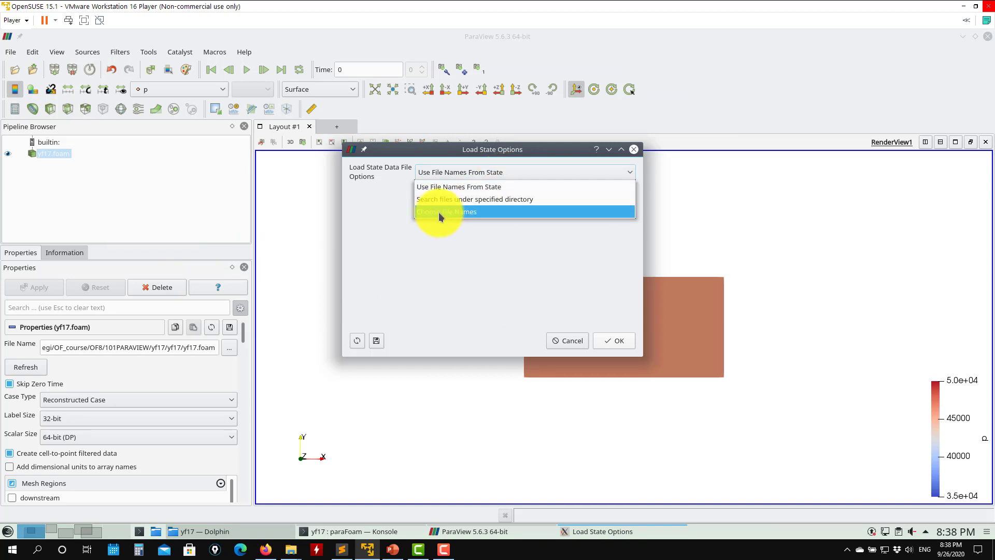
click(430, 186)
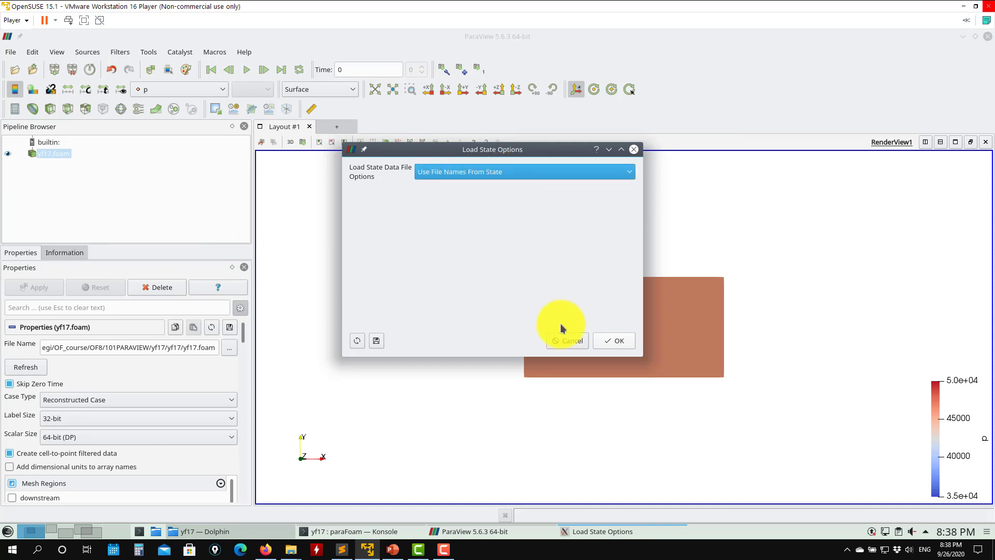
click(614, 341)
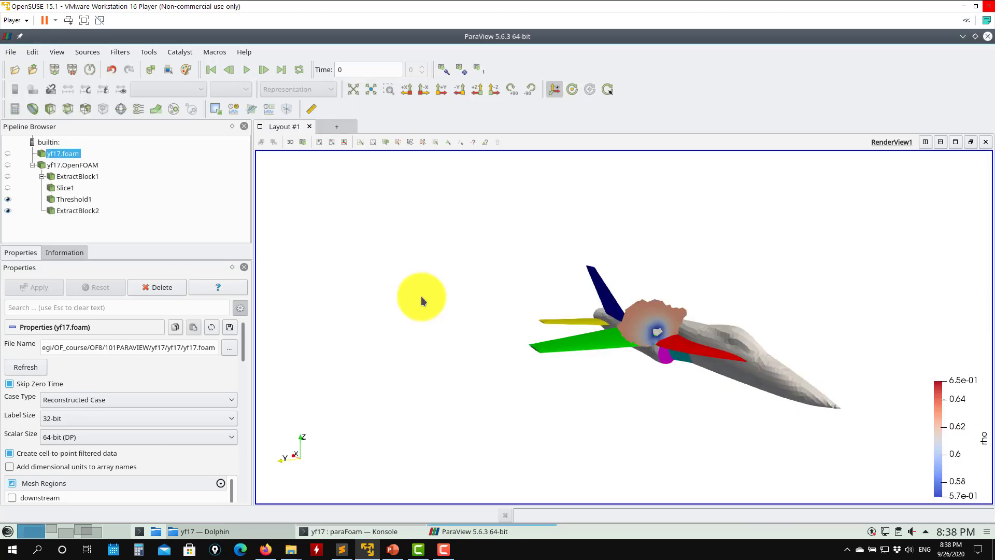
Display the yf17.foam source and delete it from the pipeline.
drag(421, 297, 502, 345)
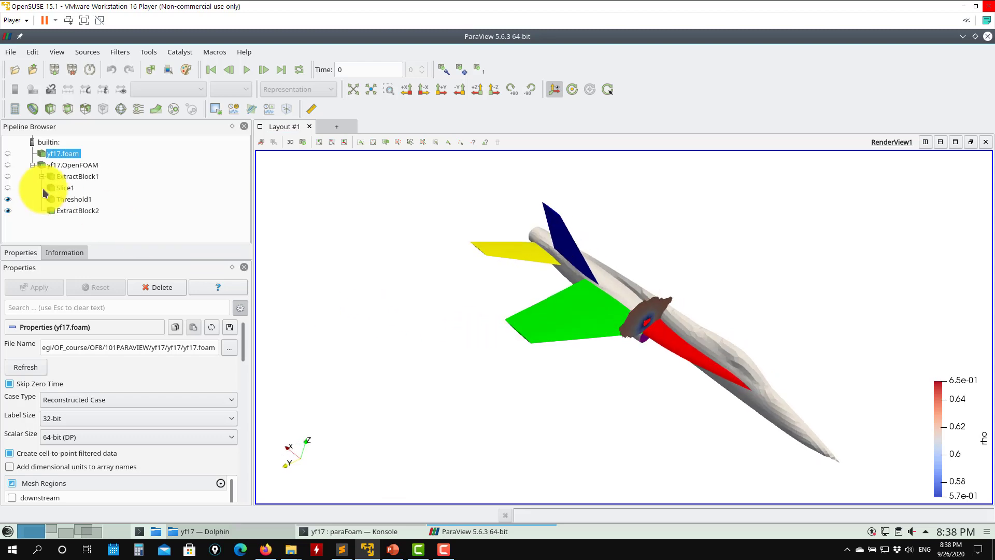
click(8, 153)
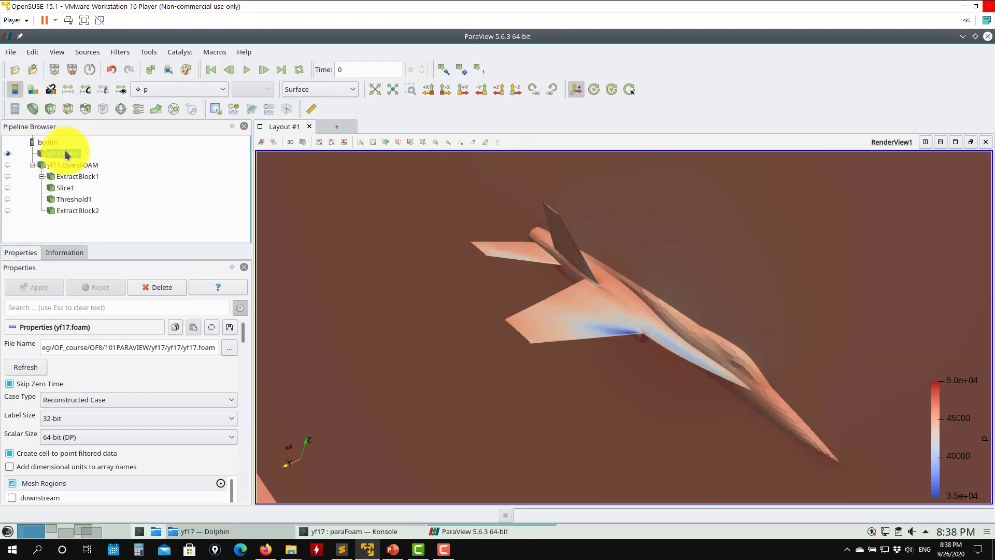
right_click(65, 151)
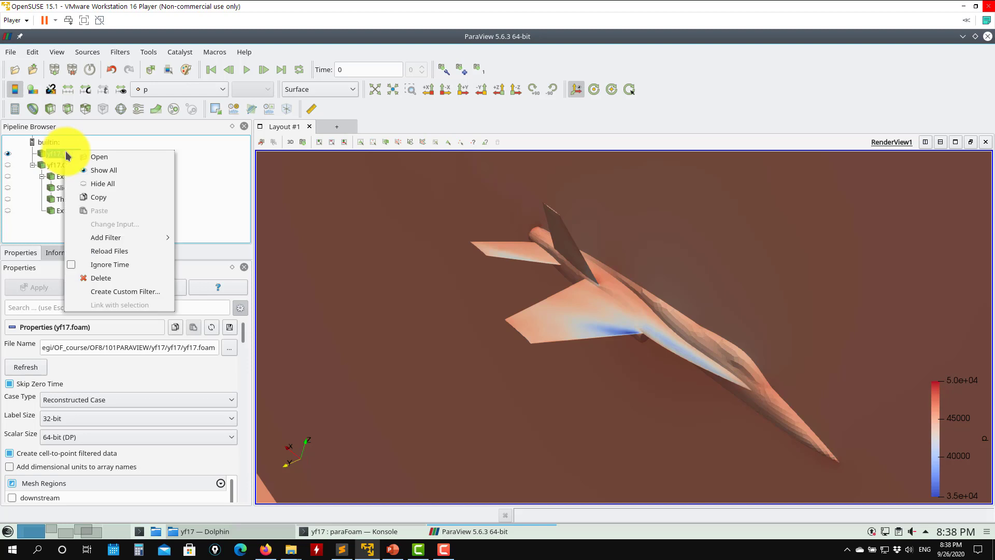
click(100, 278)
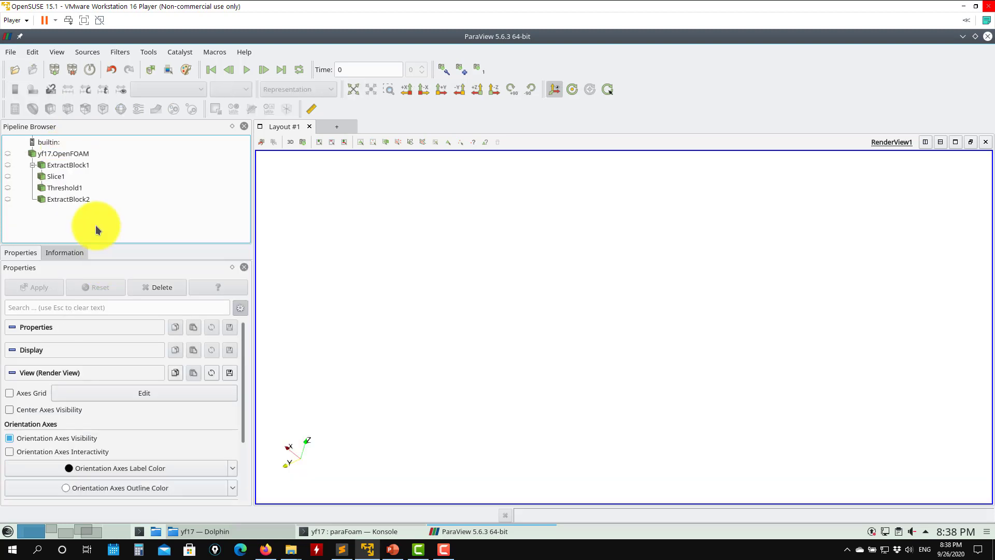
Show Slice1, Threshold1 and ExtractBlock2 together, keeping ExtractBlock1 hidden.
click(61, 167)
click(9, 165)
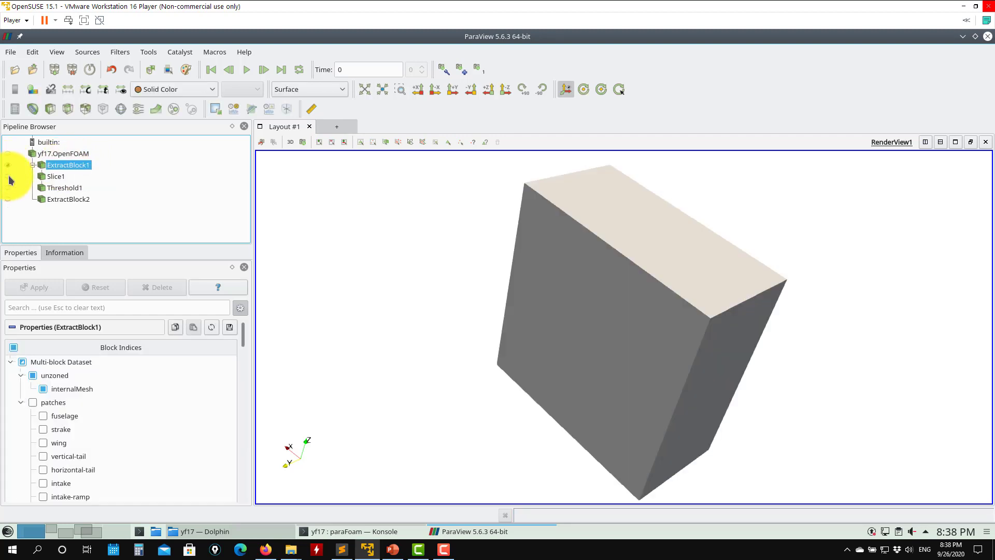
click(9, 177)
click(8, 189)
click(8, 199)
click(9, 164)
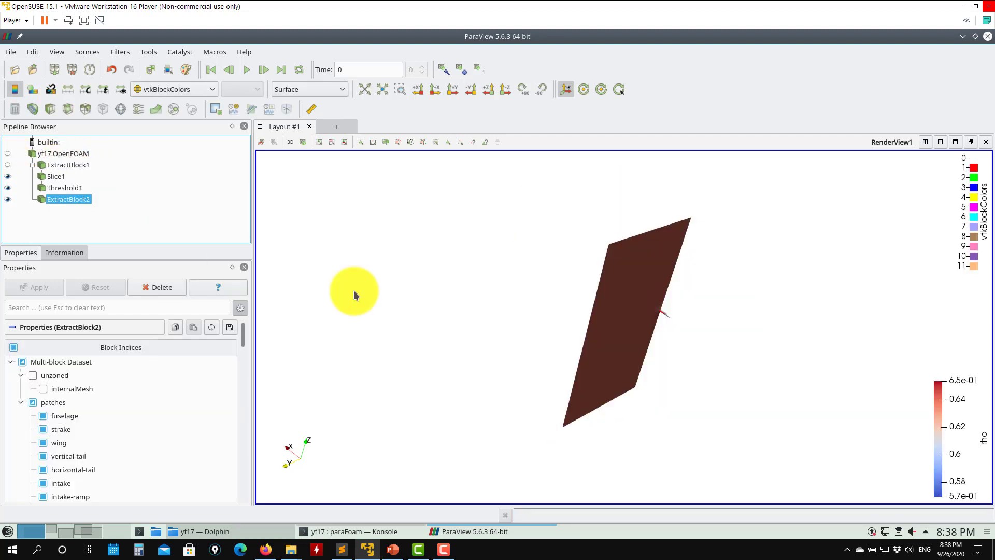
drag(355, 289, 662, 284)
scroll(691, 391, up, 5)
drag(768, 343, 850, 270)
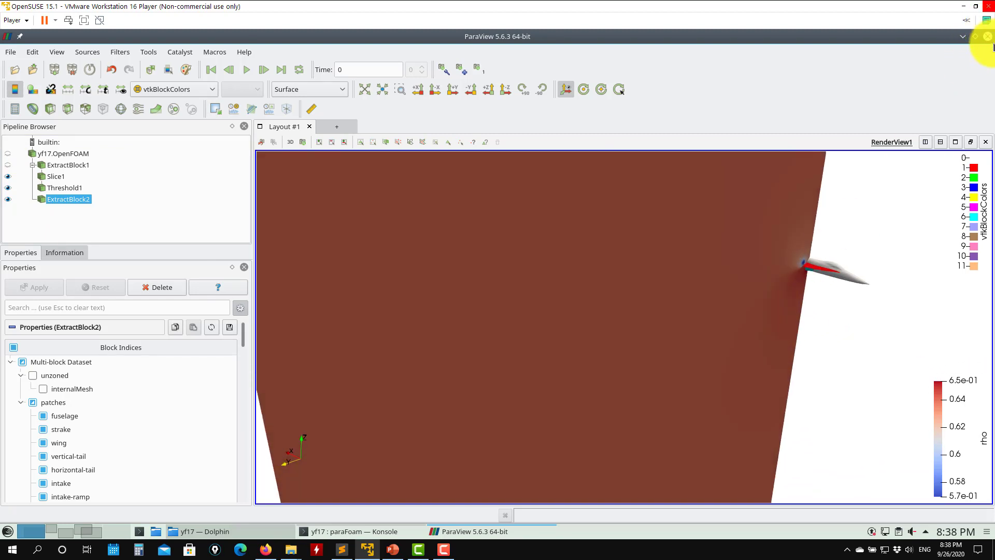
Close ParaView, relaunch it from the terminal with paraFoam -builtin, and delete the default yf17.foam source.
click(988, 36)
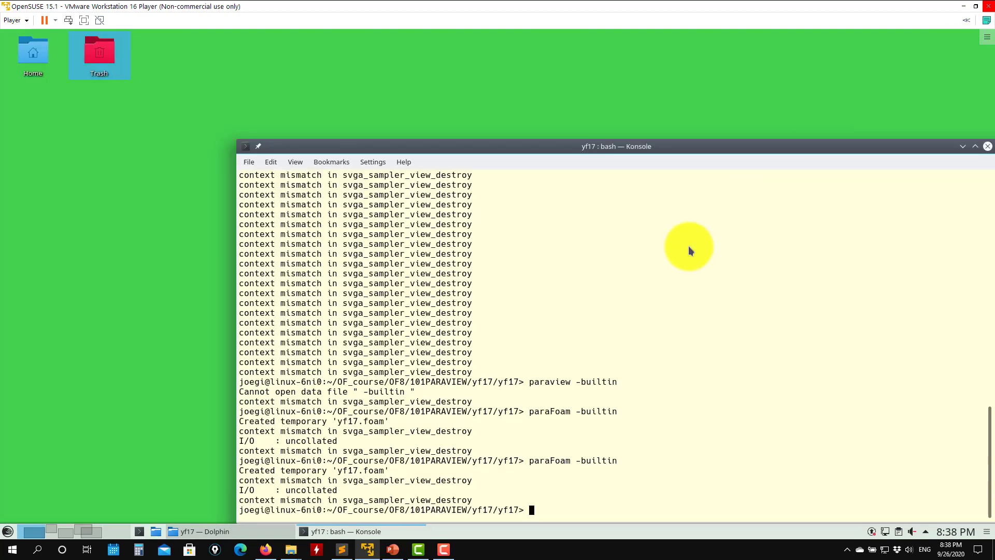
key(Up)
key(Return)
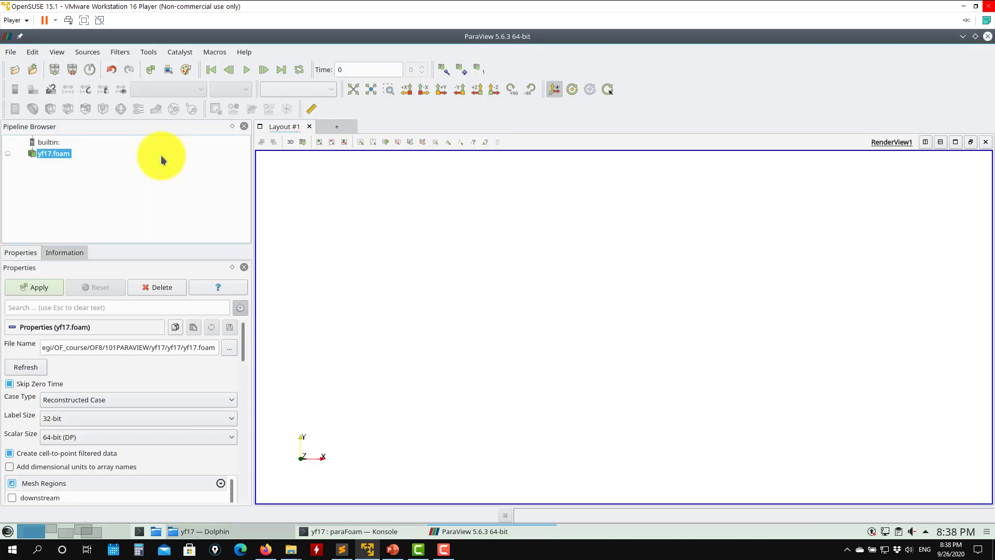
click(157, 288)
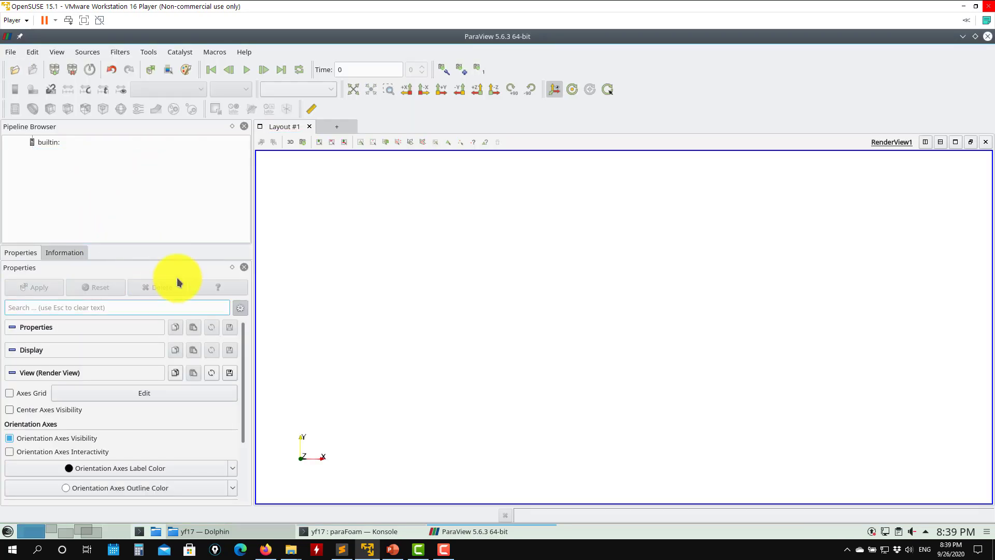
Load the second state file of the cutplane group from the paraview folder.
click(12, 55)
click(23, 109)
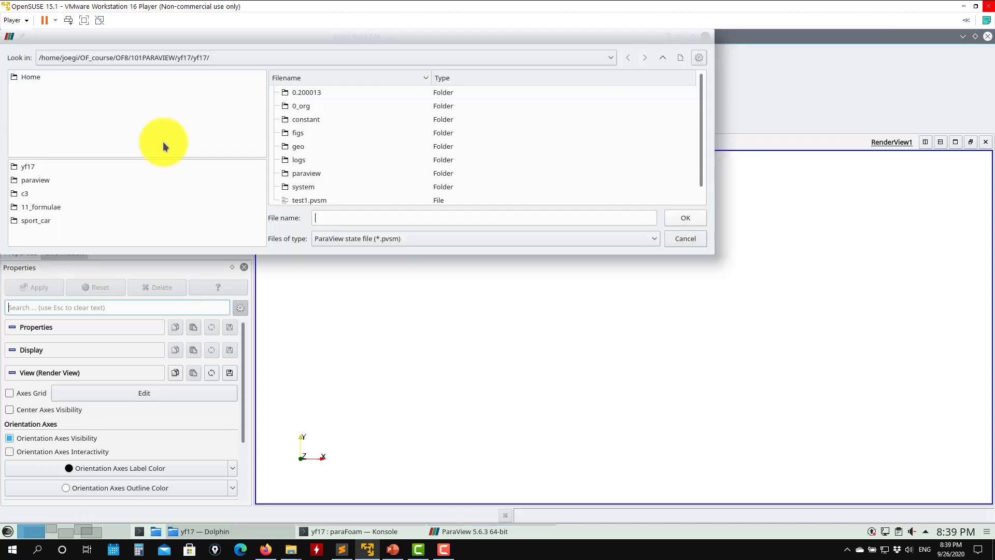
double_click(312, 162)
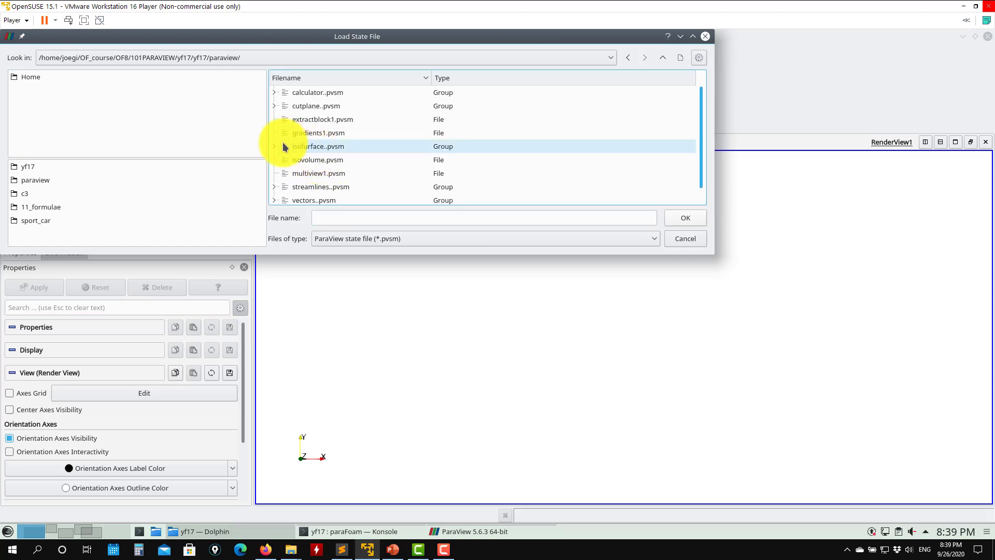
click(277, 107)
click(332, 133)
click(690, 222)
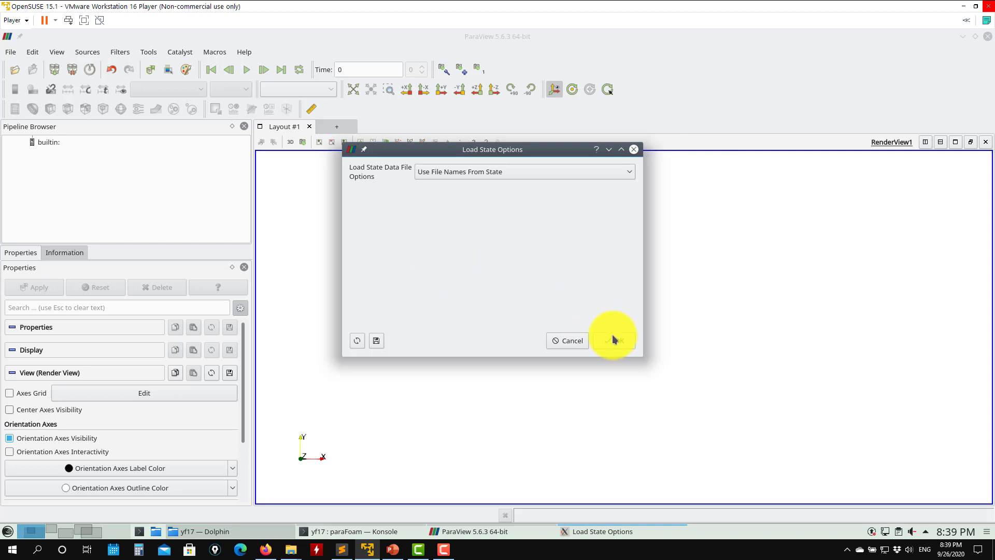
Set the state's data file option to Choose File Names, pick yf17.foam as the data file and load the state.
click(611, 173)
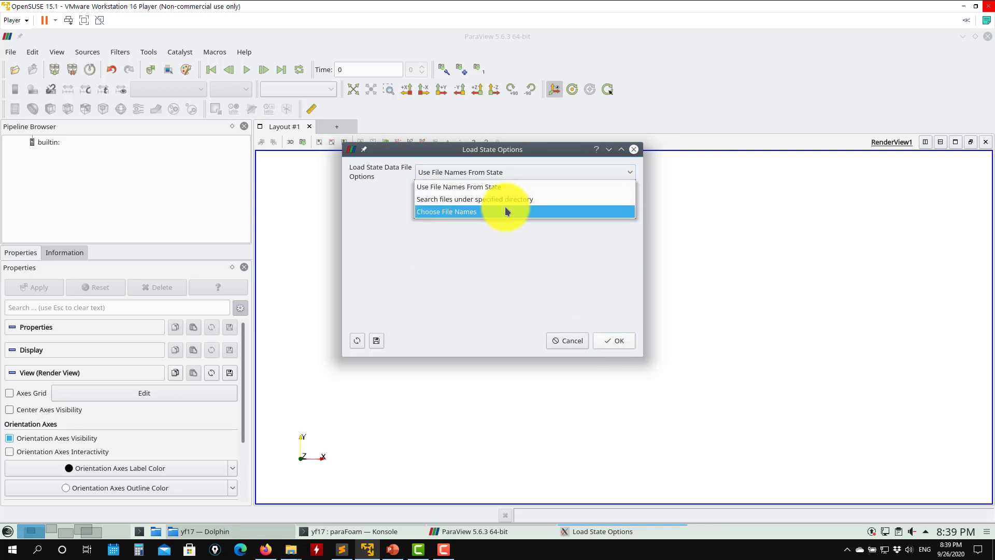
click(506, 211)
click(620, 207)
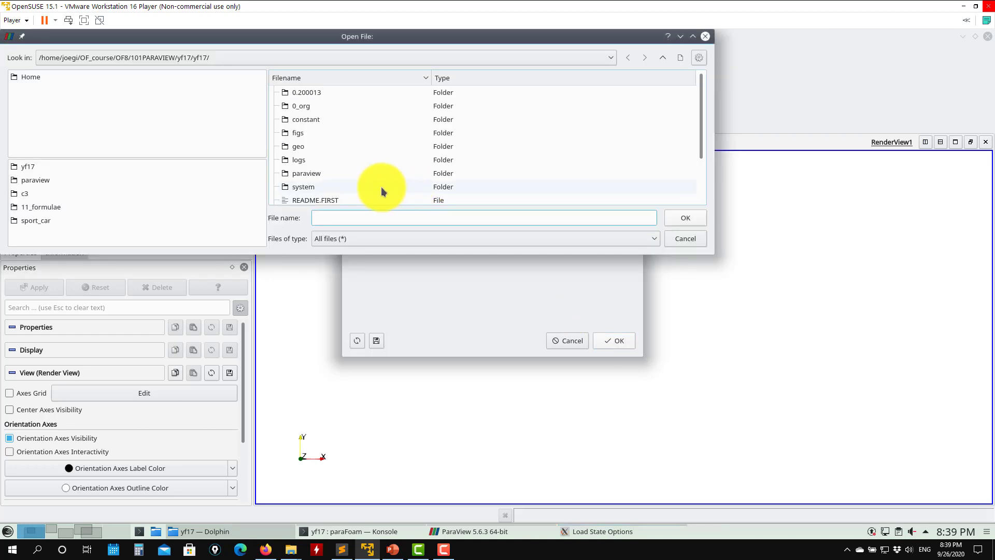
scroll(378, 192, down, 2)
click(311, 187)
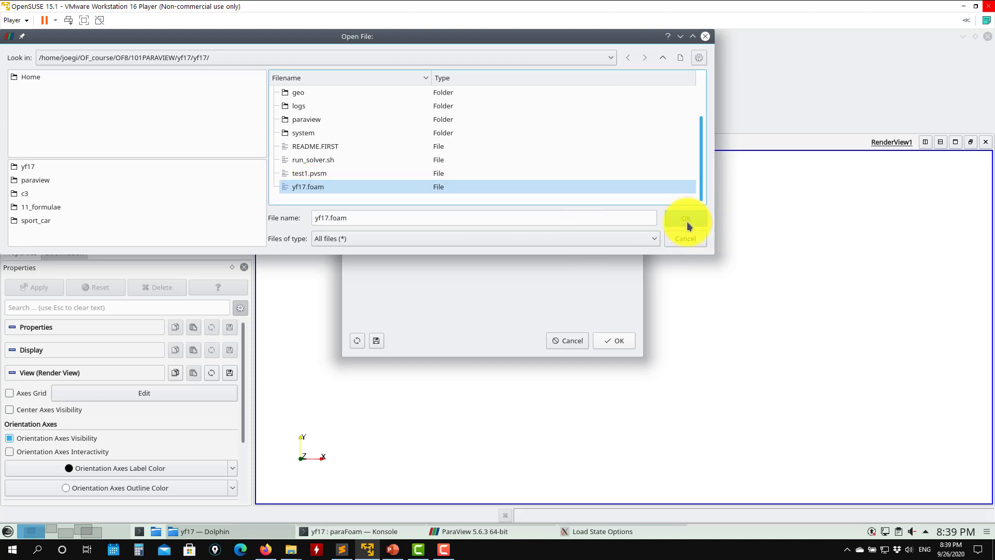
click(686, 217)
click(617, 341)
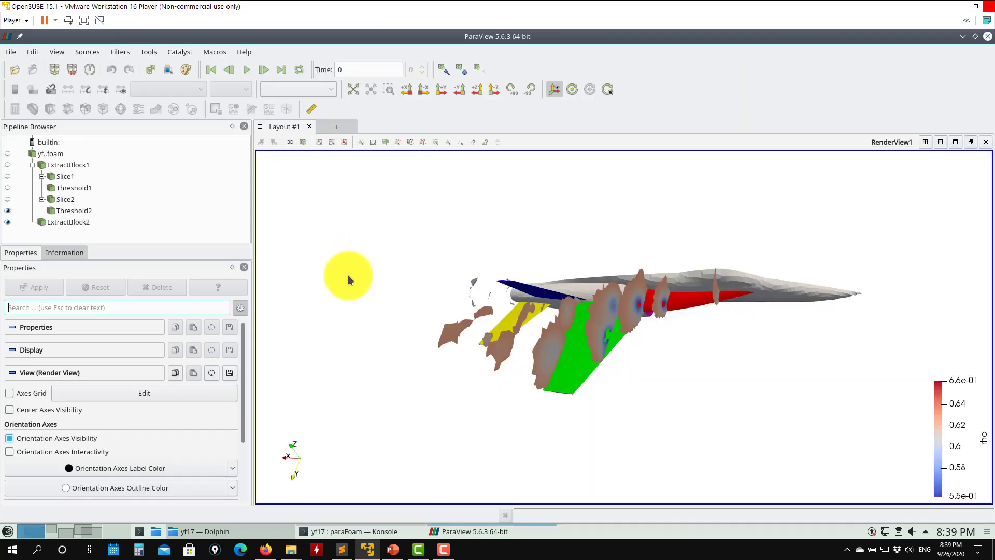
Hide Threshold2, display Slice2 and turn off its plane outline.
click(8, 210)
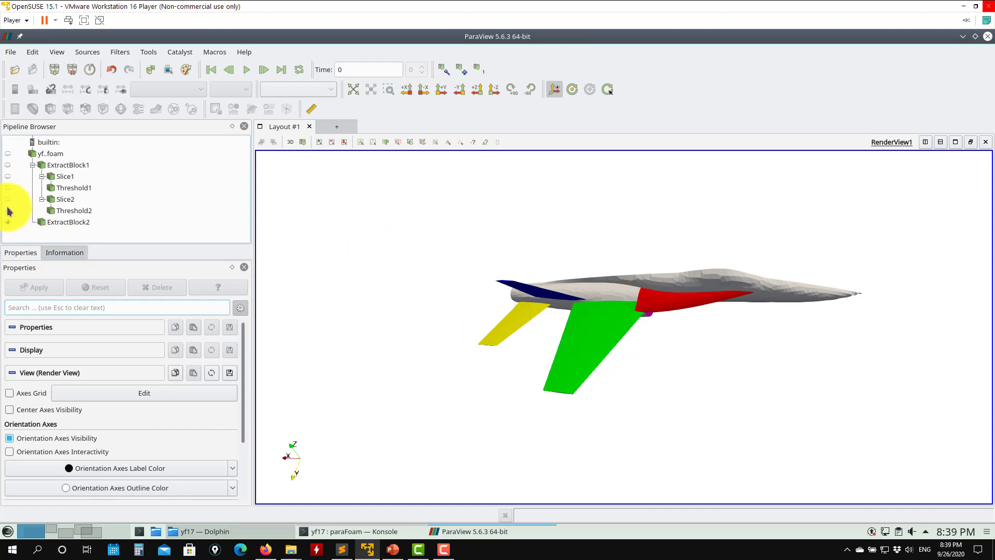
click(8, 199)
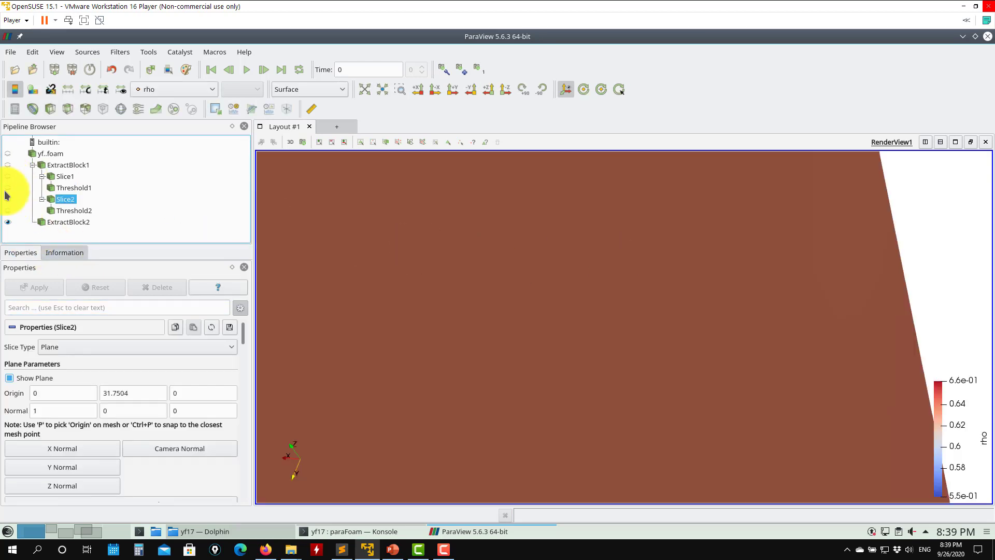
key(p)
key(p)
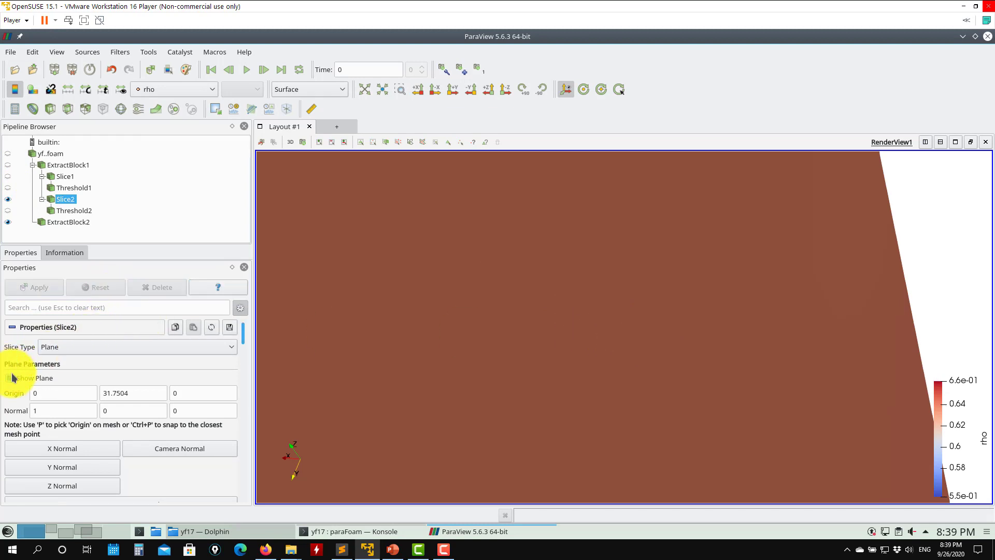
drag(771, 338, 699, 353)
click(363, 88)
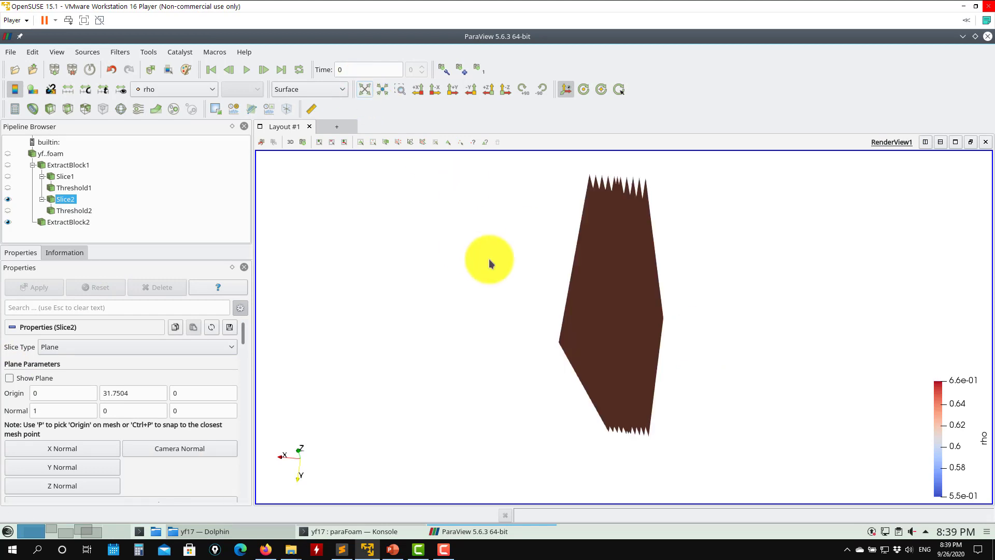
mouse_move(490, 260)
mouse_down()
mouse_move(504, 294)
mouse_move(481, 277)
mouse_up()
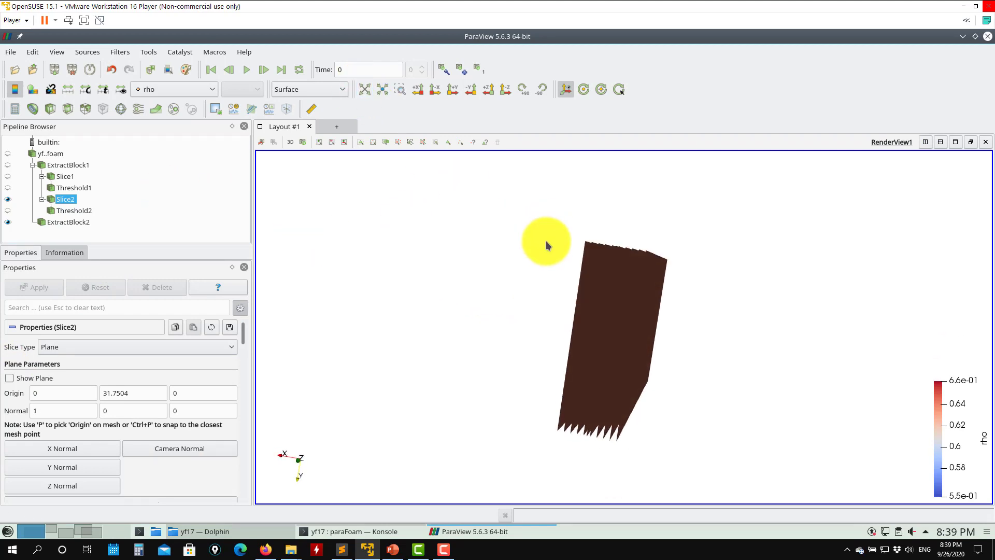
scroll(548, 242, up, 1)
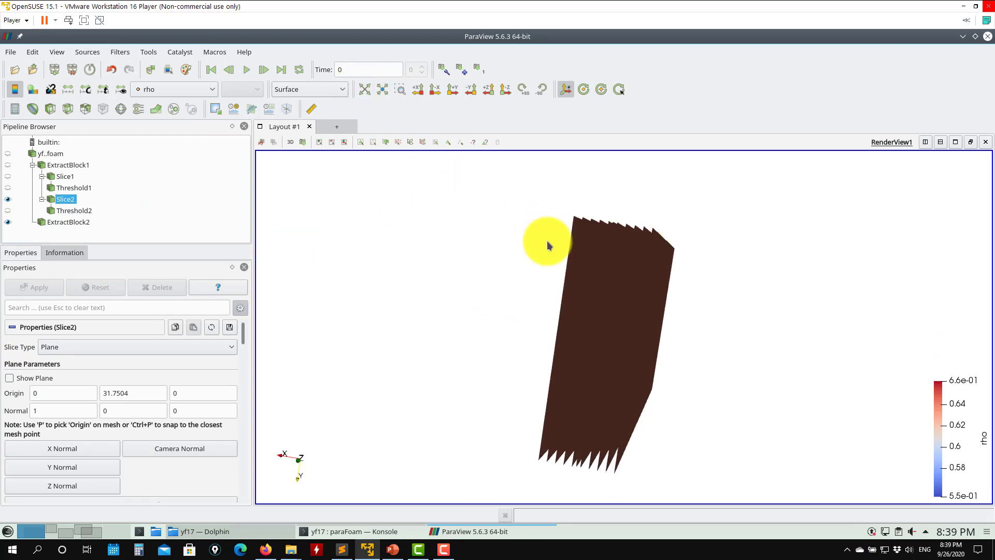
Examine the list of slice offset values in Slice2's properties.
click(71, 175)
click(65, 164)
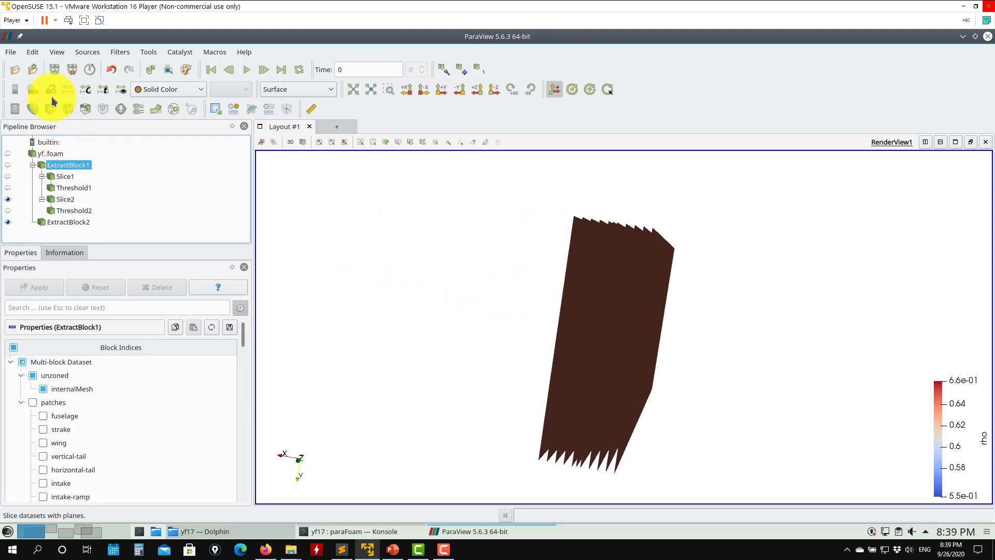
drag(432, 258, 227, 230)
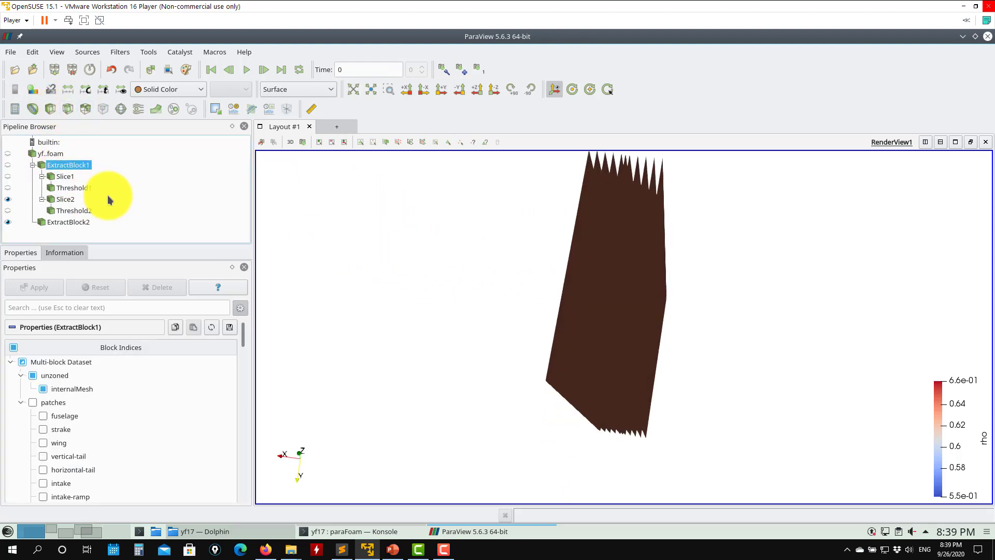
click(61, 200)
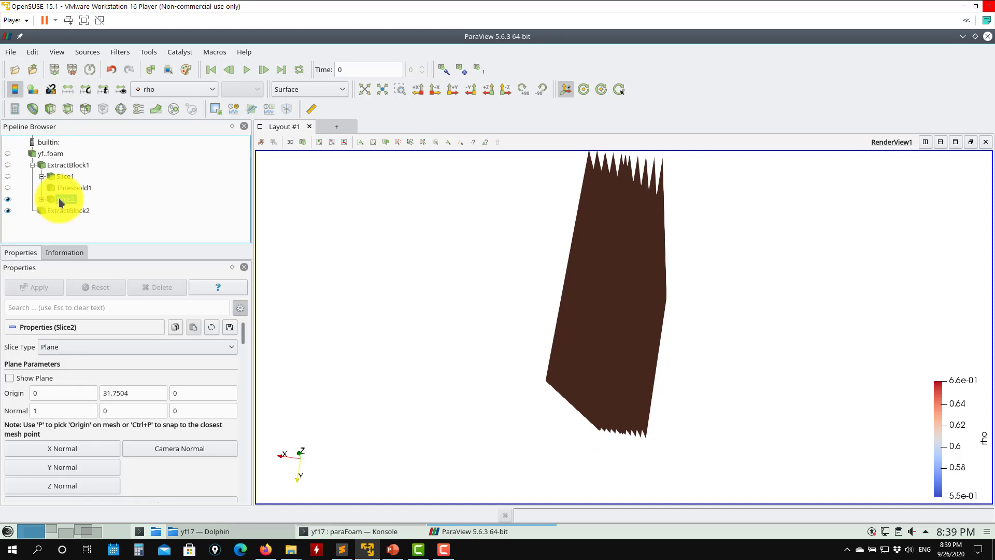
drag(245, 327, 243, 366)
scroll(244, 367, down, 2)
scroll(242, 362, up, 3)
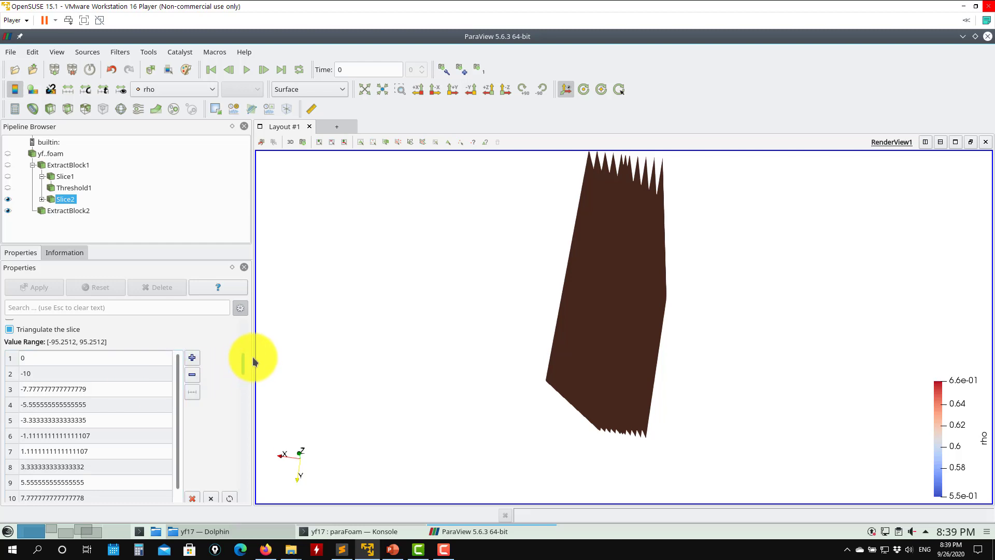
Hide Slice2 and add a new Slice filter to ExtractBlock1.
click(8, 199)
click(7, 210)
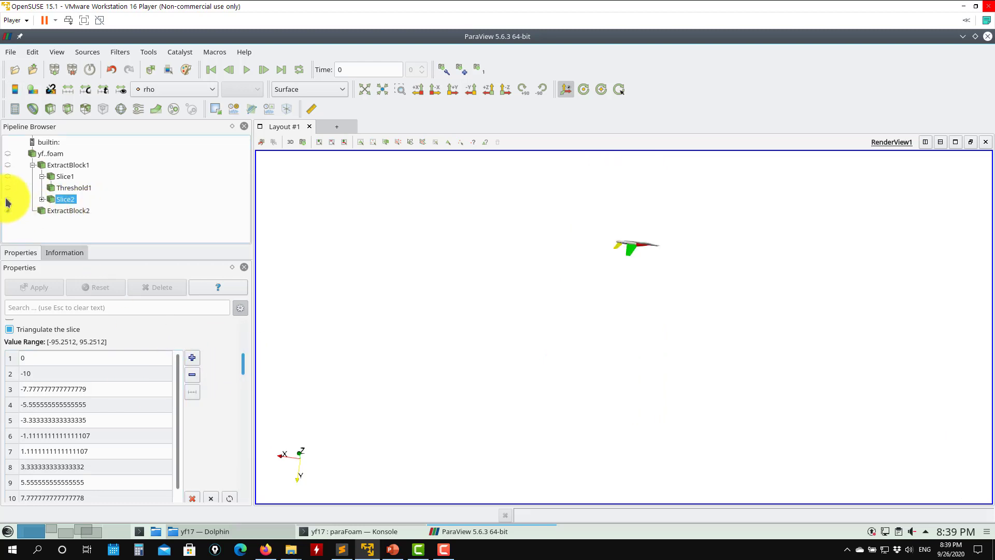
click(66, 165)
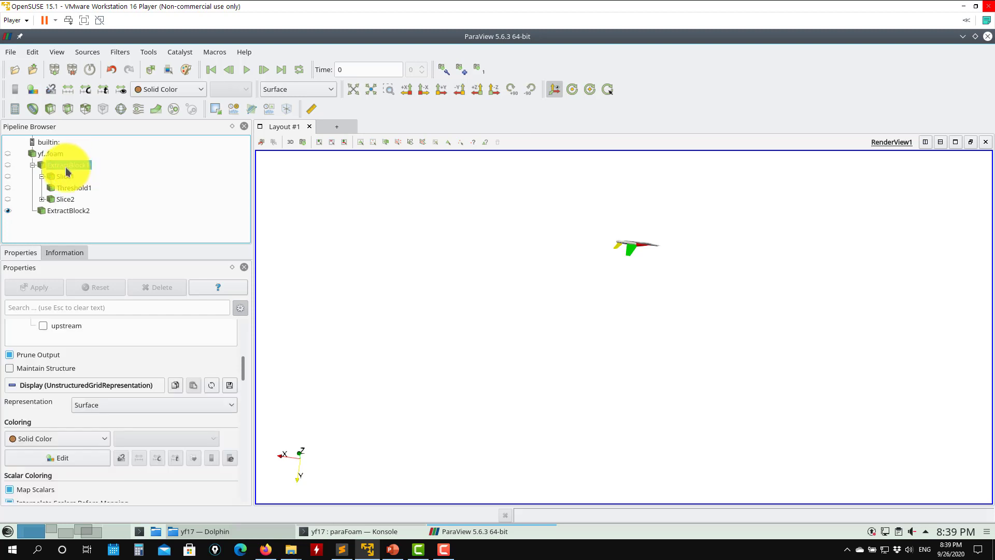
click(68, 108)
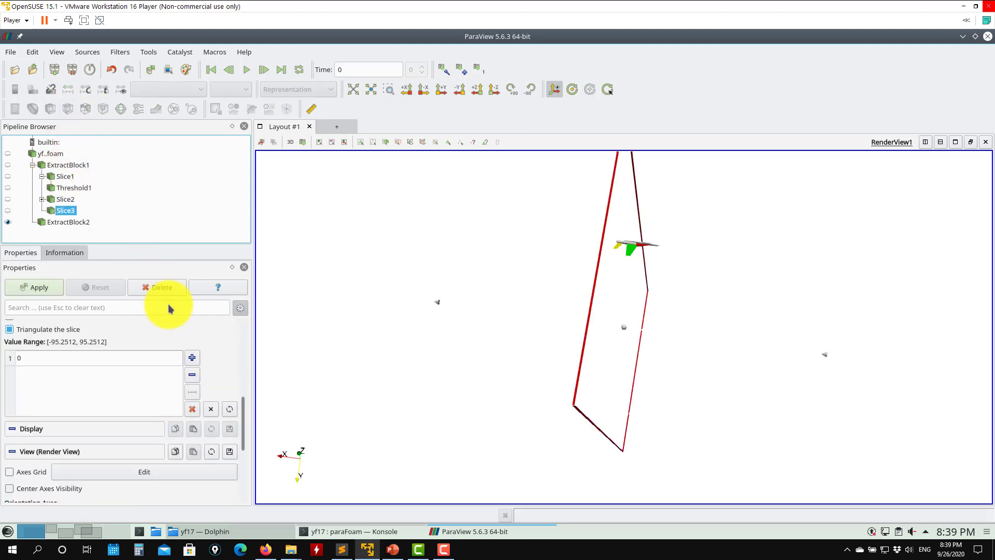
Add a range of offset values from -10 to 10 in 20 steps to the new slice and apply it.
click(196, 395)
drag(512, 212, 295, 214)
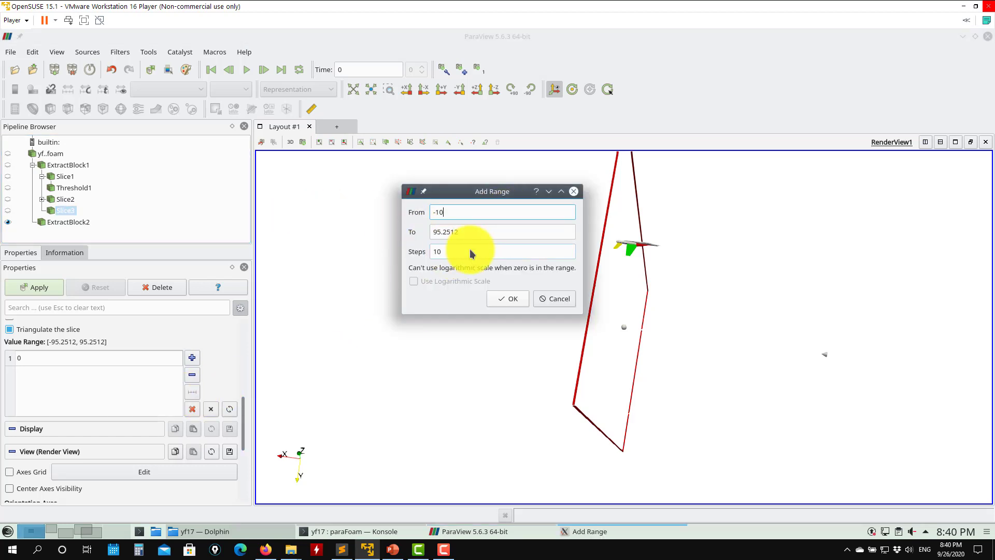
drag(513, 232, 306, 223)
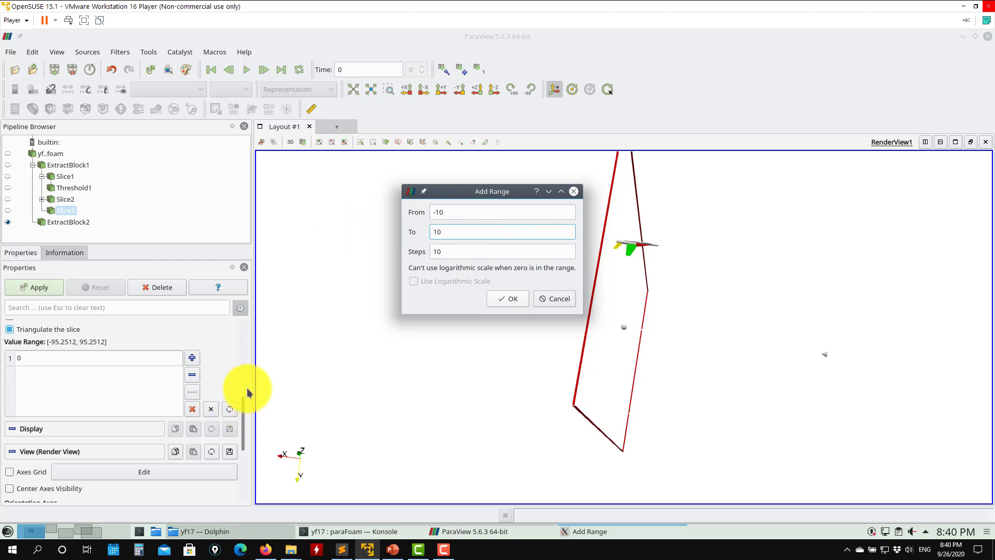
click(459, 252)
text(20)
click(498, 301)
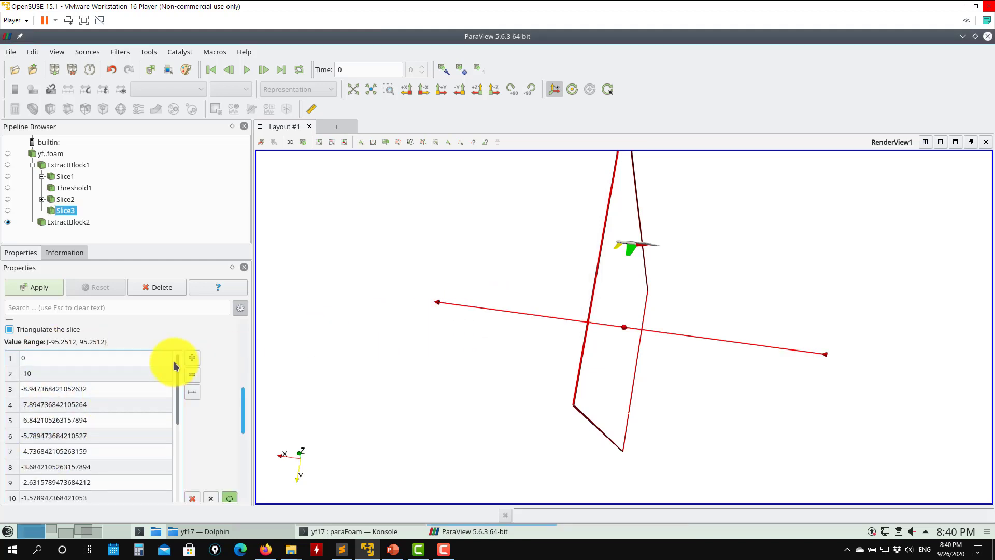
click(180, 453)
drag(179, 475, 178, 349)
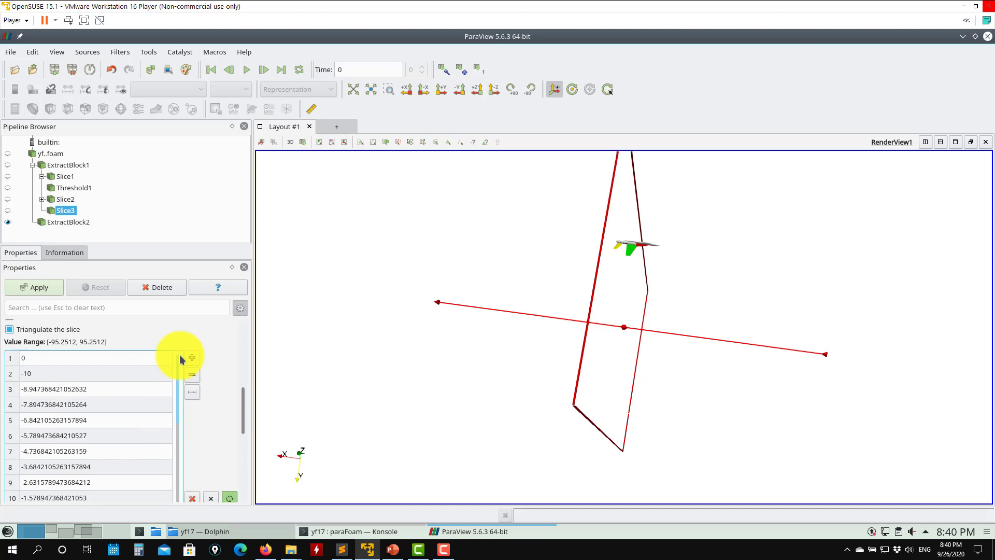
click(37, 287)
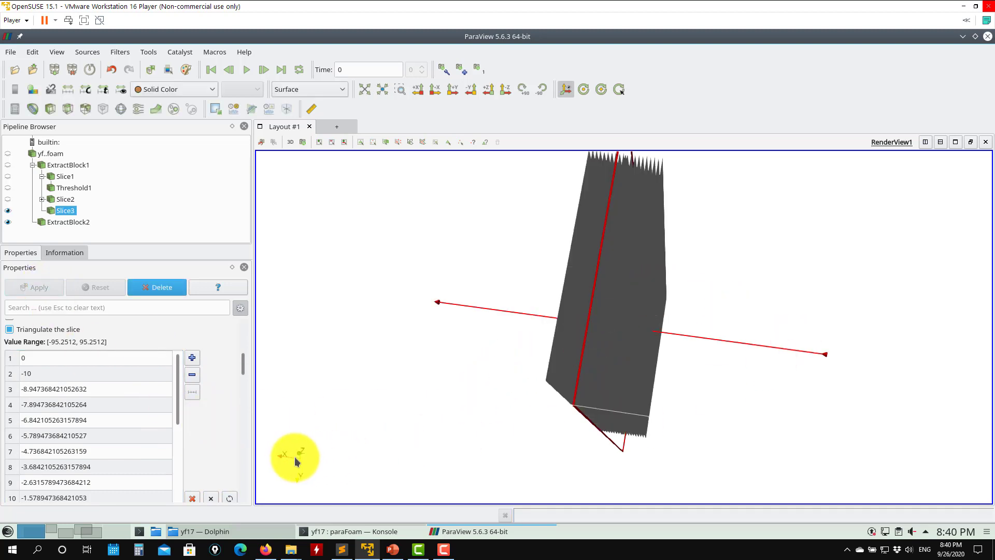
scroll(247, 340, up, 5)
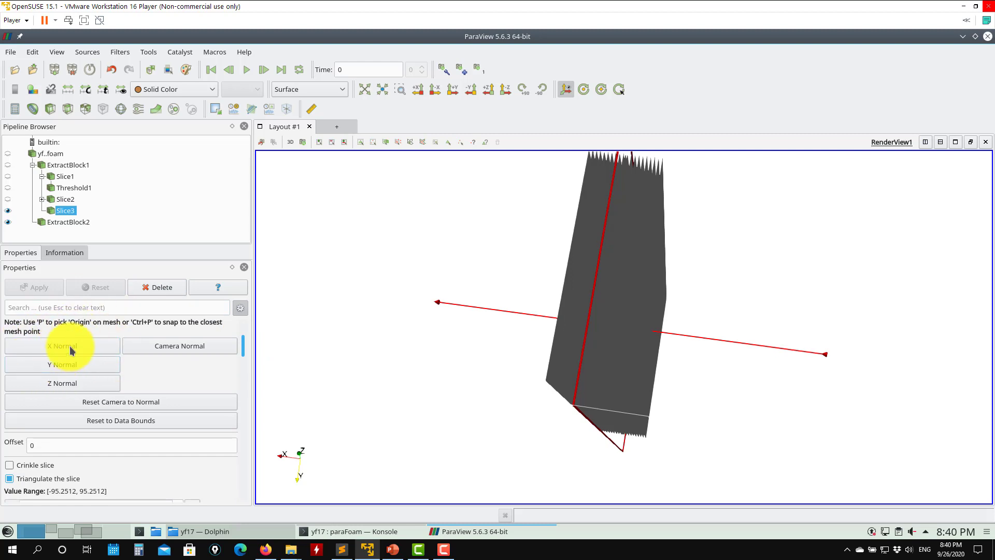
scroll(243, 334, up, 3)
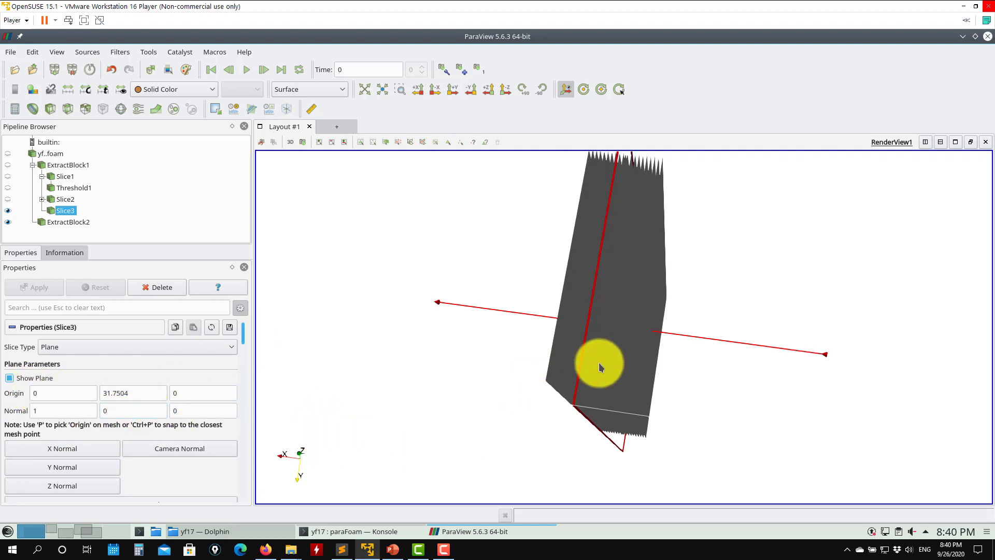
drag(594, 363, 567, 299)
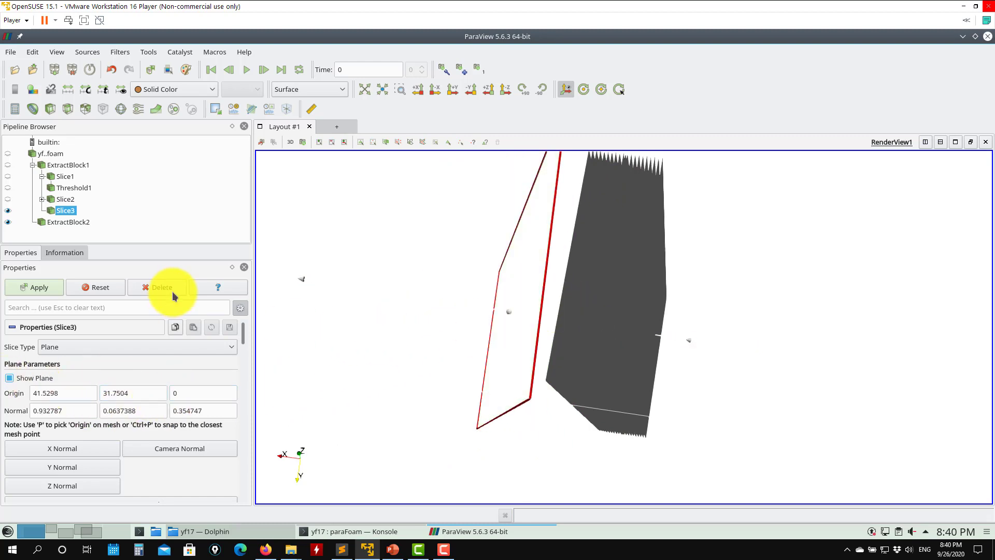
click(99, 287)
Color Slice3 by the point field Ma.
drag(482, 373, 378, 333)
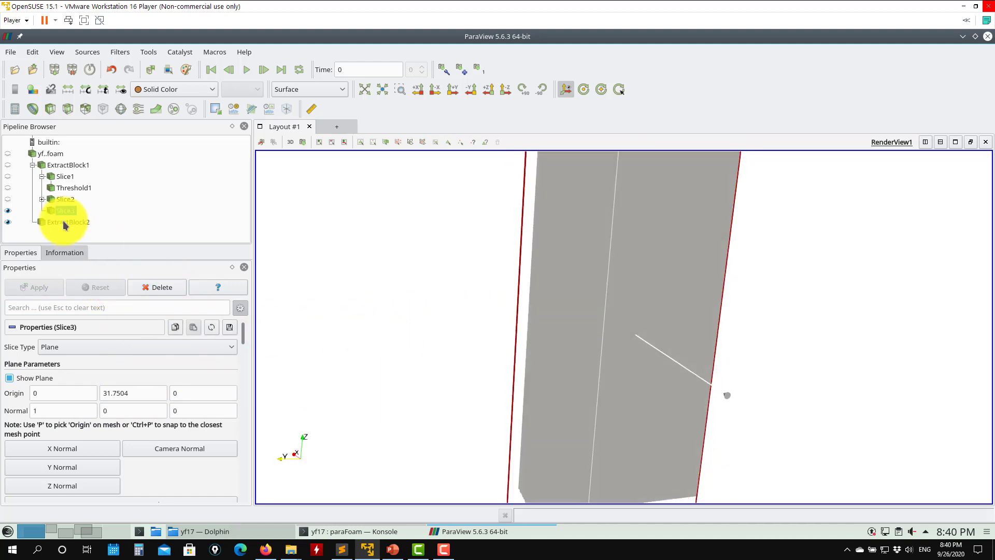
click(191, 89)
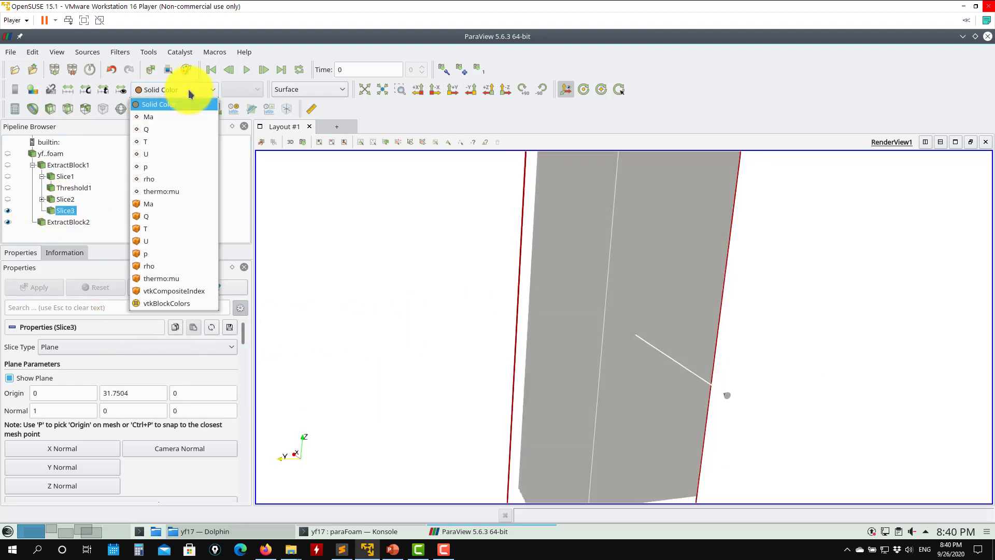
click(167, 118)
drag(373, 307, 333, 306)
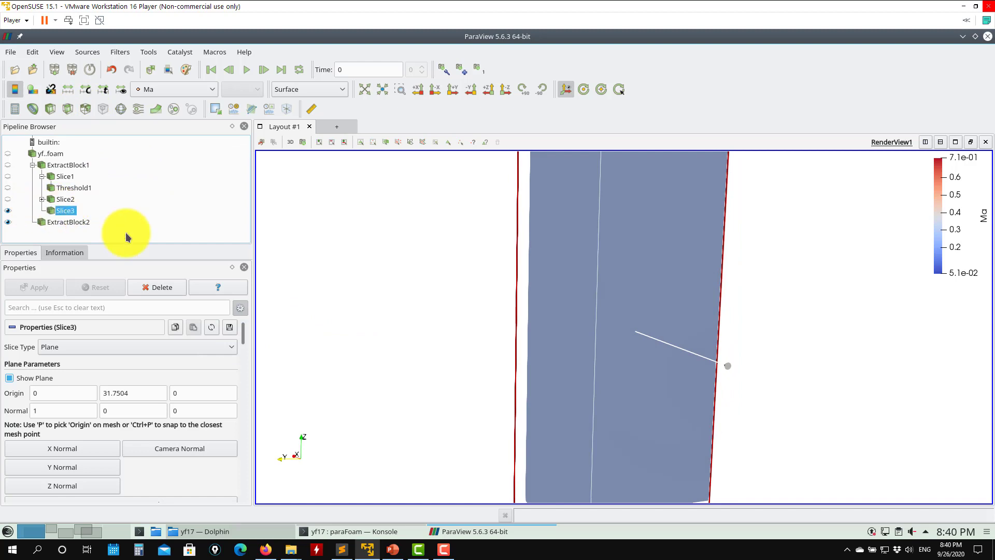
Add a Threshold filter to Slice3 on the point scalar rho, with range 0.271755 to 0.404732, and apply it.
click(89, 108)
click(192, 352)
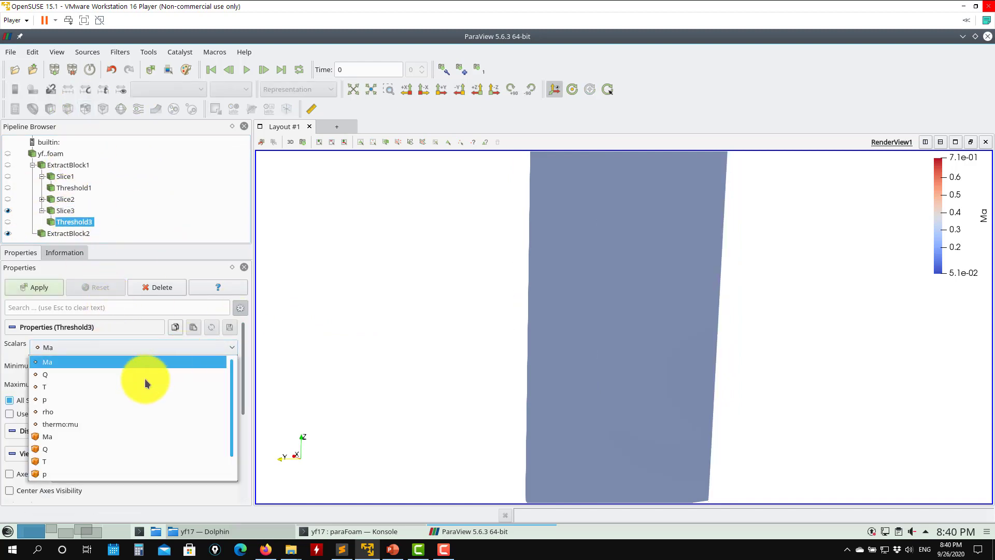
click(104, 415)
click(230, 376)
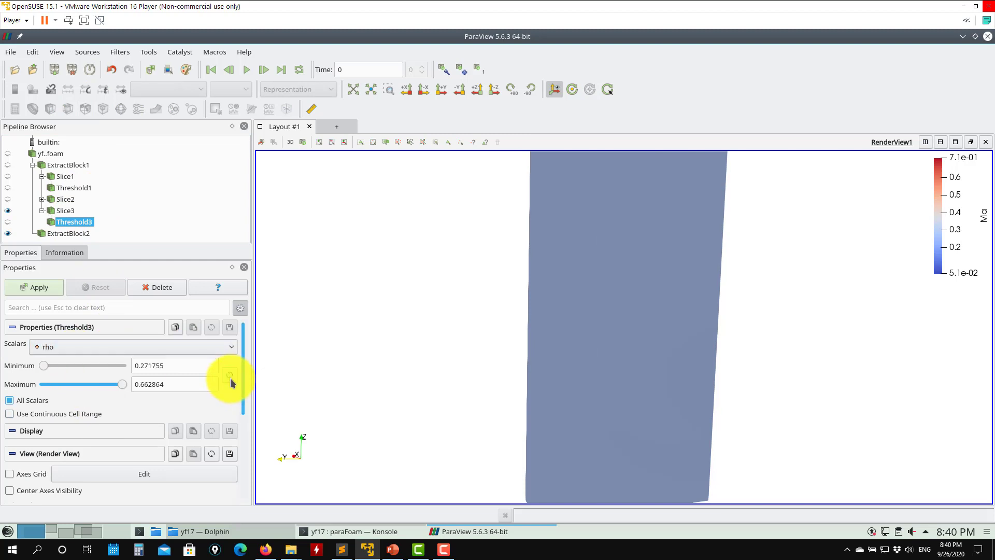
mouse_move(43, 365)
mouse_down()
mouse_move(97, 366)
mouse_move(1, 366)
mouse_move(132, 387)
mouse_move(71, 391)
mouse_move(43, 366)
mouse_up()
click(49, 288)
click(38, 288)
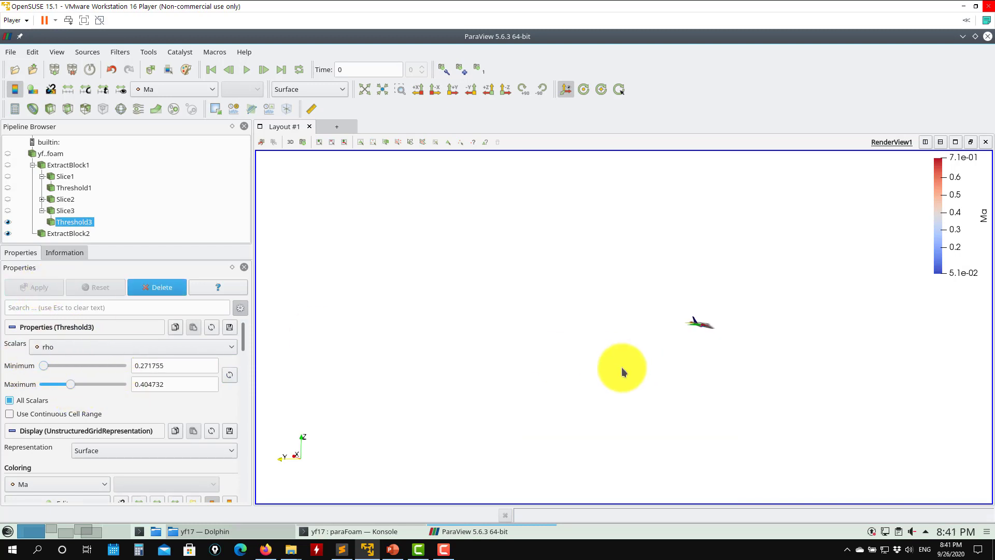
Fit the view to the thresholded slices, raise the threshold's rho maximum to 0.561175 and apply it.
drag(622, 371, 500, 300)
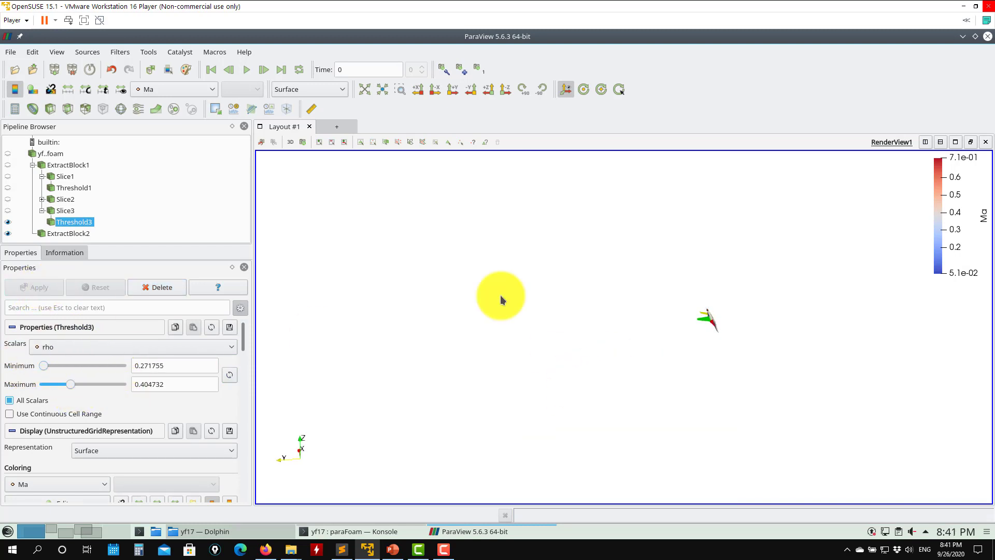
click(370, 89)
drag(585, 336, 506, 334)
drag(71, 385, 101, 384)
click(33, 293)
click(32, 288)
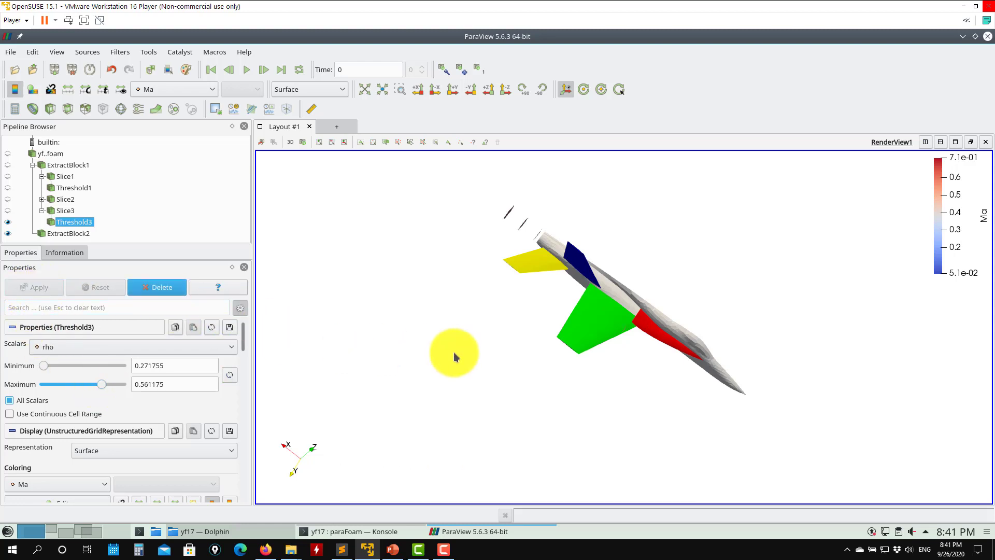
Raise Threshold3's rho maximum to 0.615931 and finally to 0.623753, applying each value and inspecting the cut planes around the aircraft.
click(113, 384)
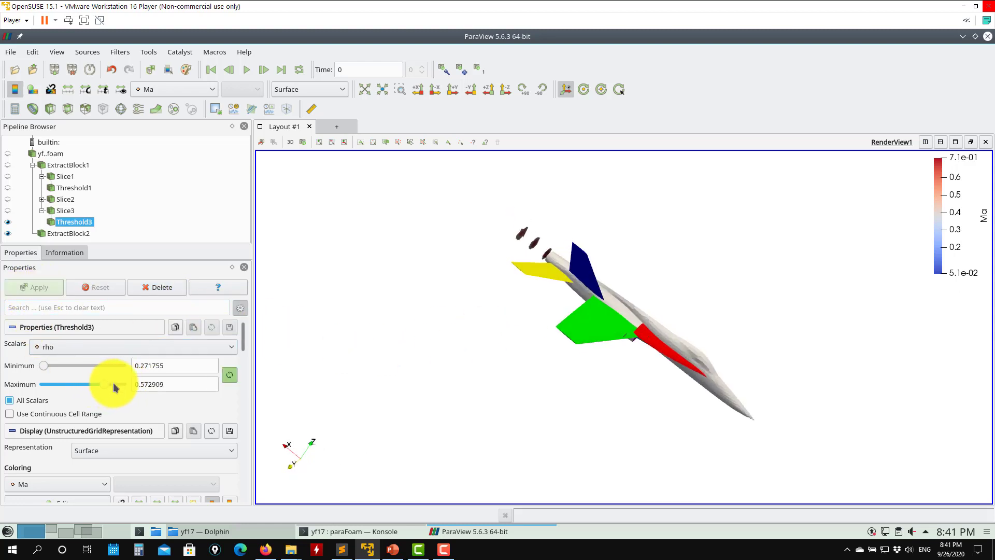
click(38, 284)
right_drag(611, 278, 610, 386)
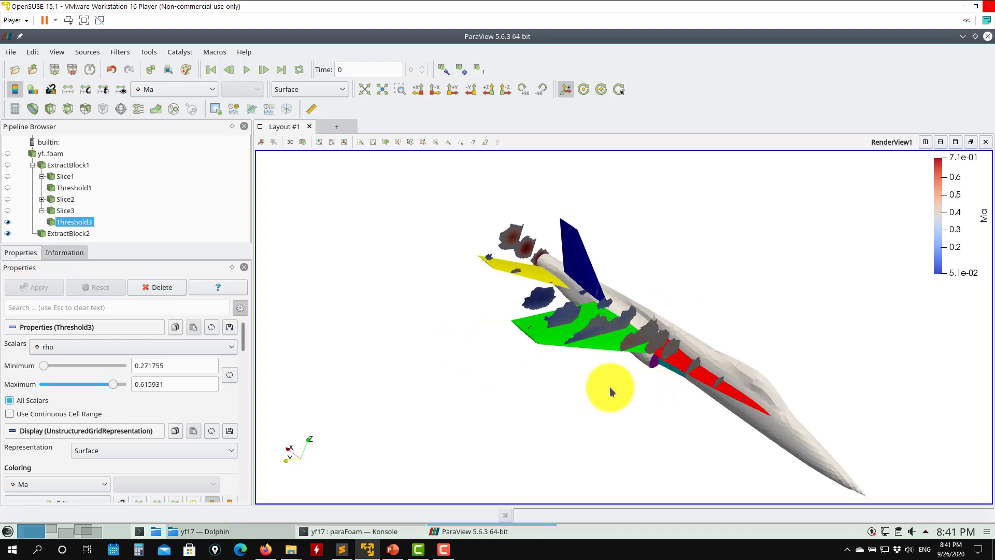
drag(610, 386, 659, 396)
drag(661, 384, 482, 398)
drag(113, 384, 114, 384)
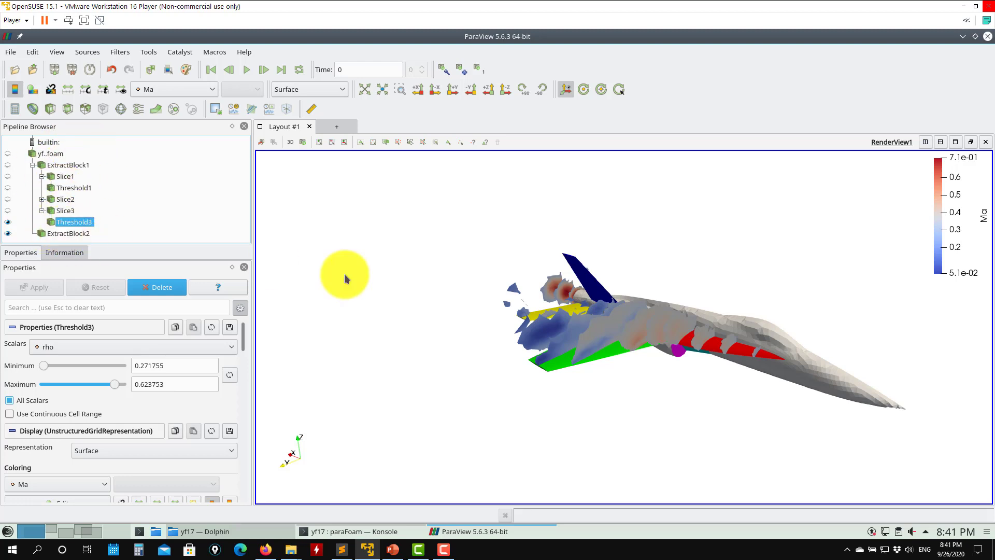
drag(526, 338, 462, 395)
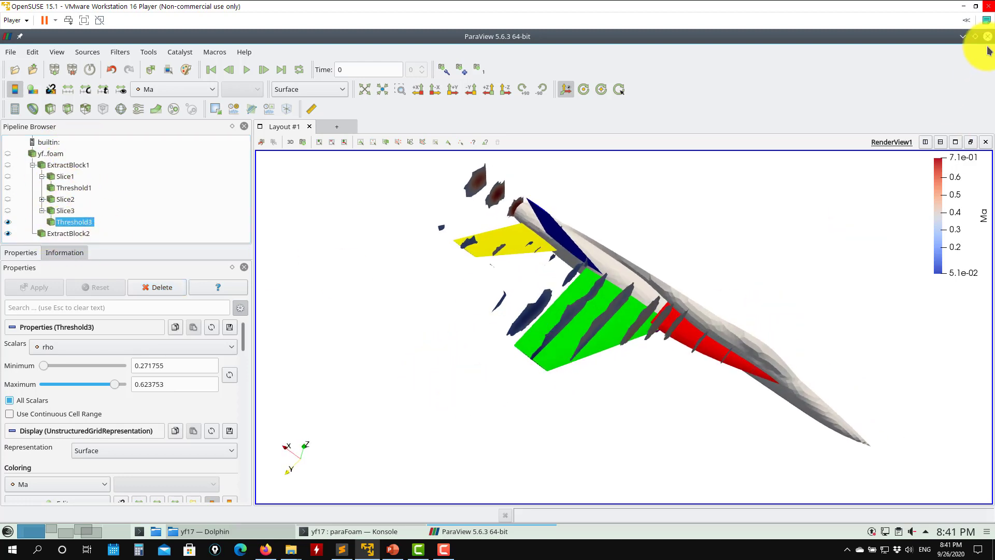
Close the current ParaView session.
click(10, 52)
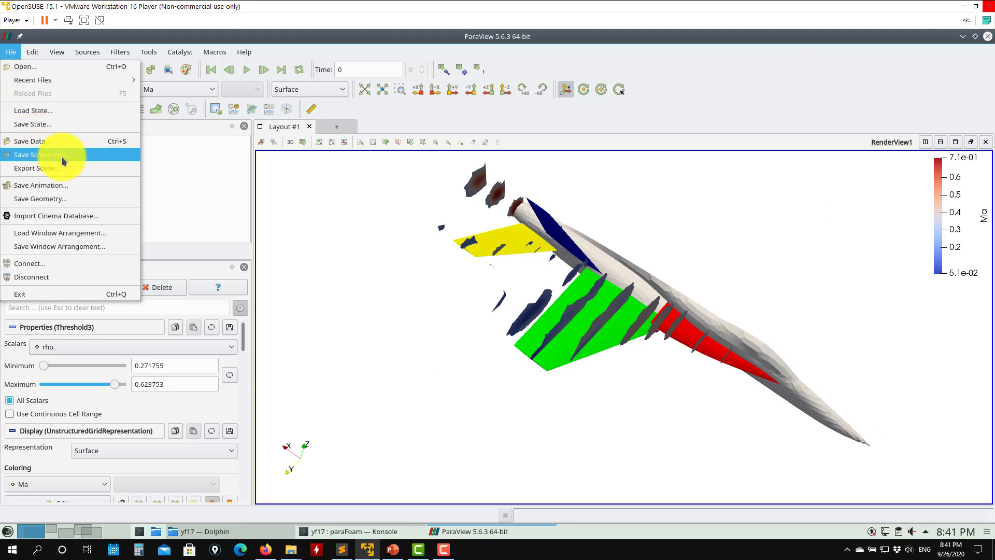
key(Escape)
click(988, 36)
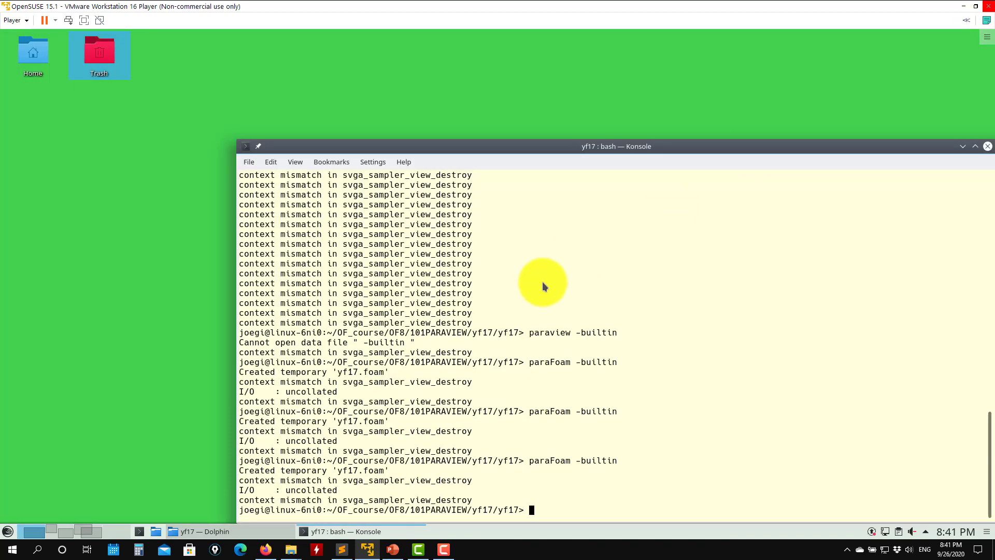
List the yf17 case directory in the terminal and relaunch ParaView with paraFoam -builtin.
text(ls)
key(Return)
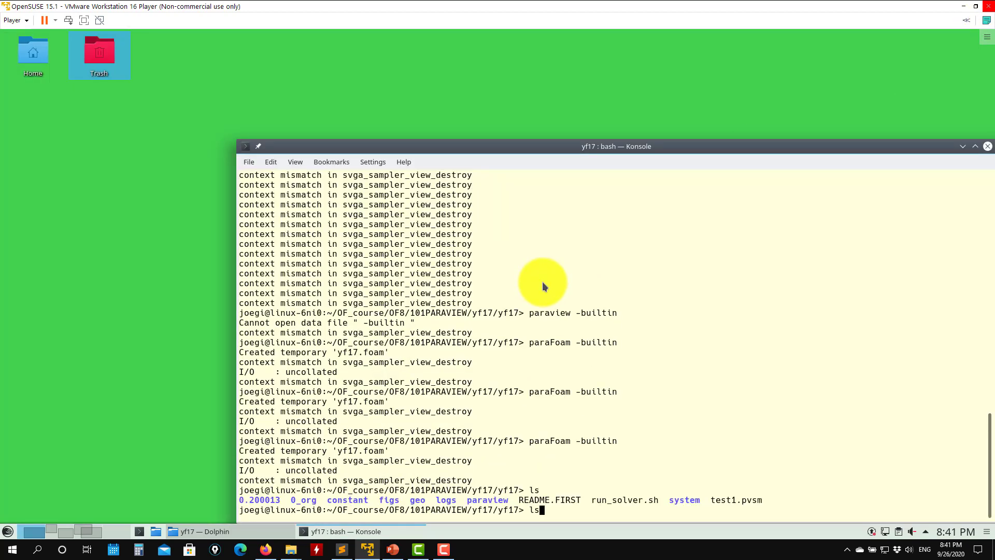
key(Return)
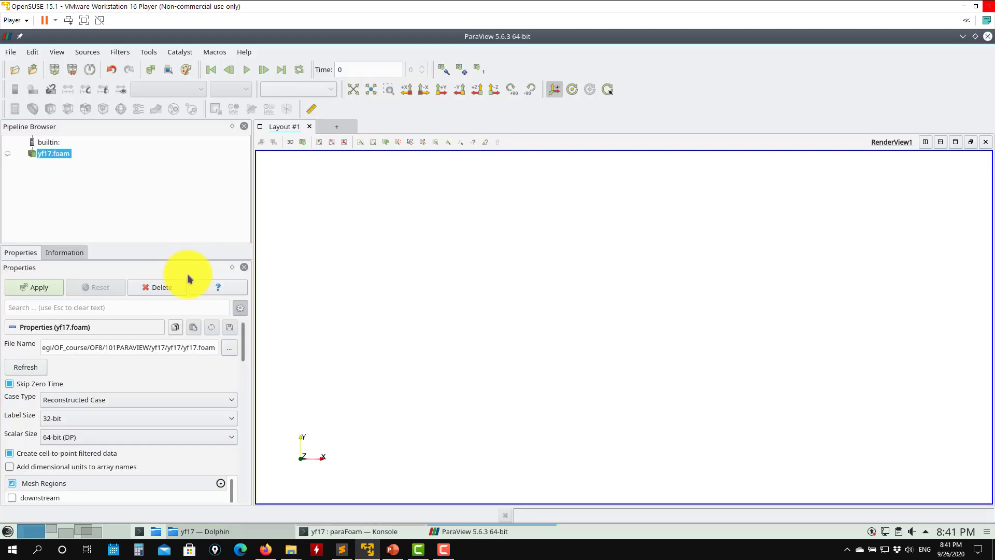
Delete the default yf17.foam source and select airplanesurface1.pvsm as the state file to load.
click(160, 291)
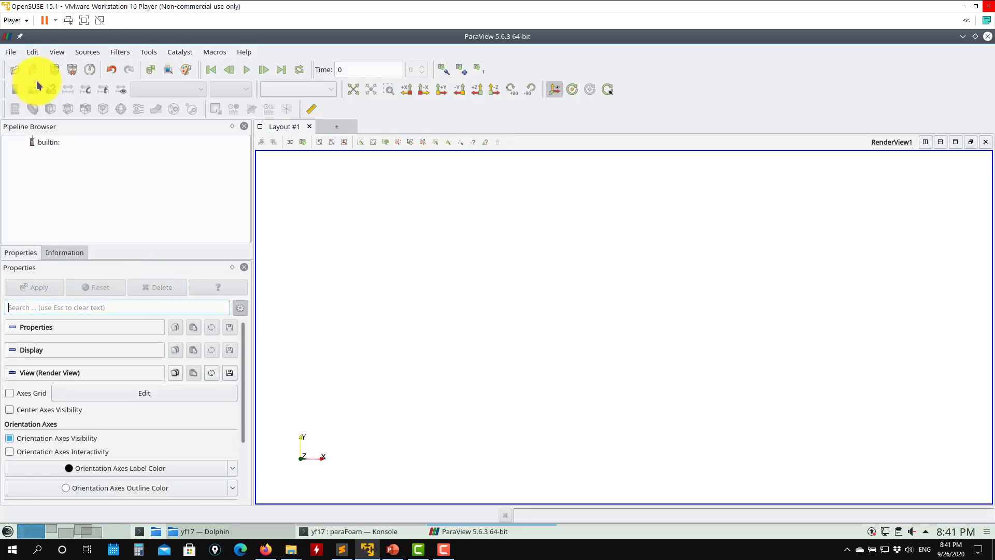
click(10, 51)
click(27, 110)
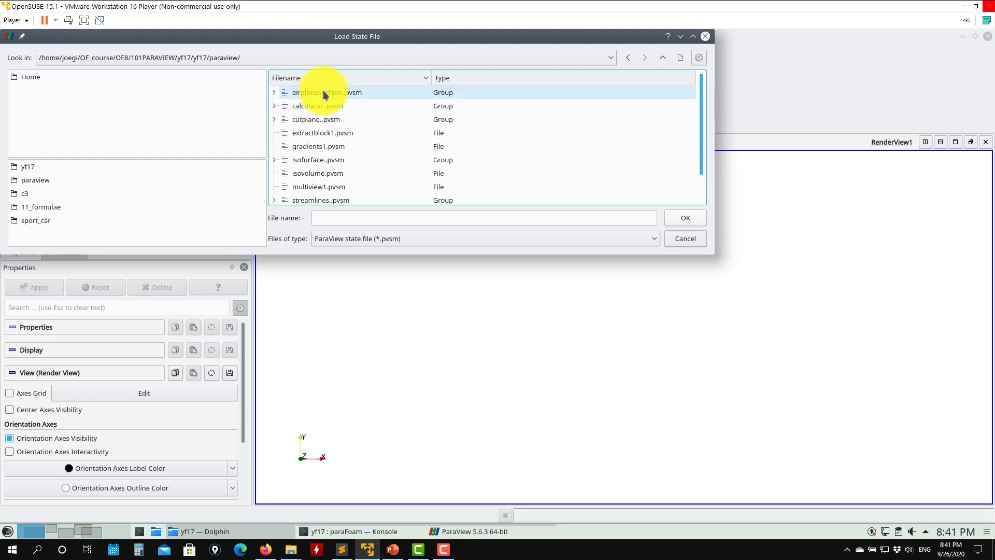
click(274, 92)
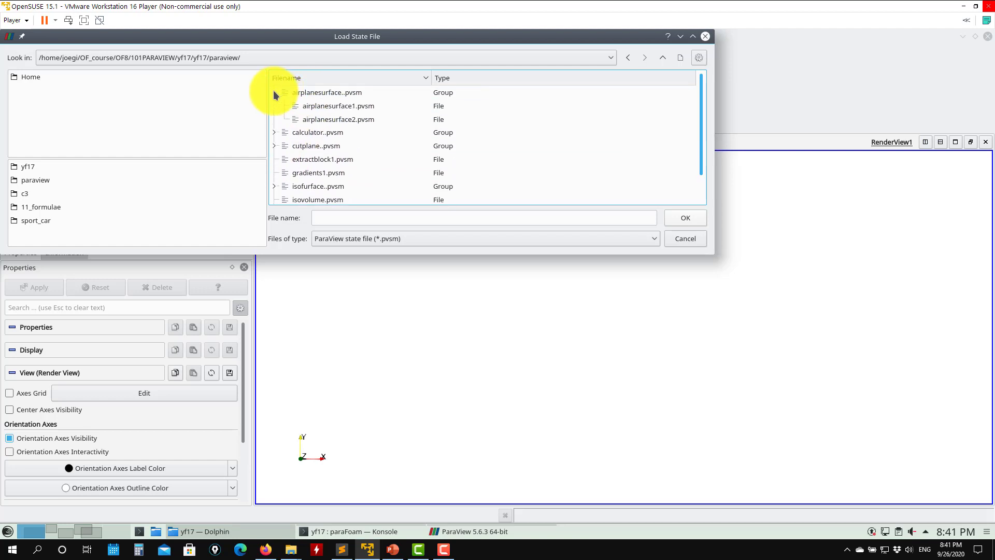
click(349, 106)
click(682, 218)
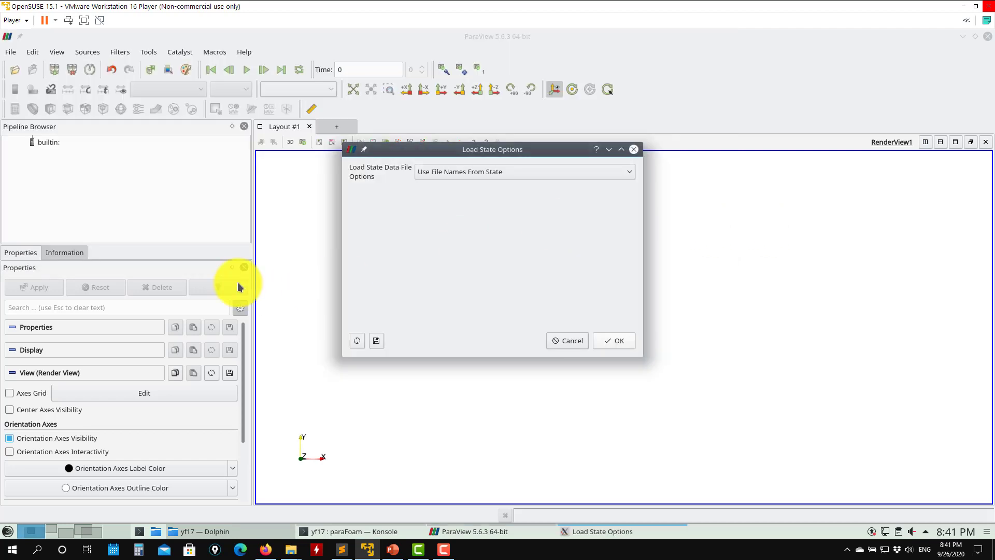
Load the state using Choose File Names with yf17.foam as the data file and fit the view to the aircraft.
click(540, 172)
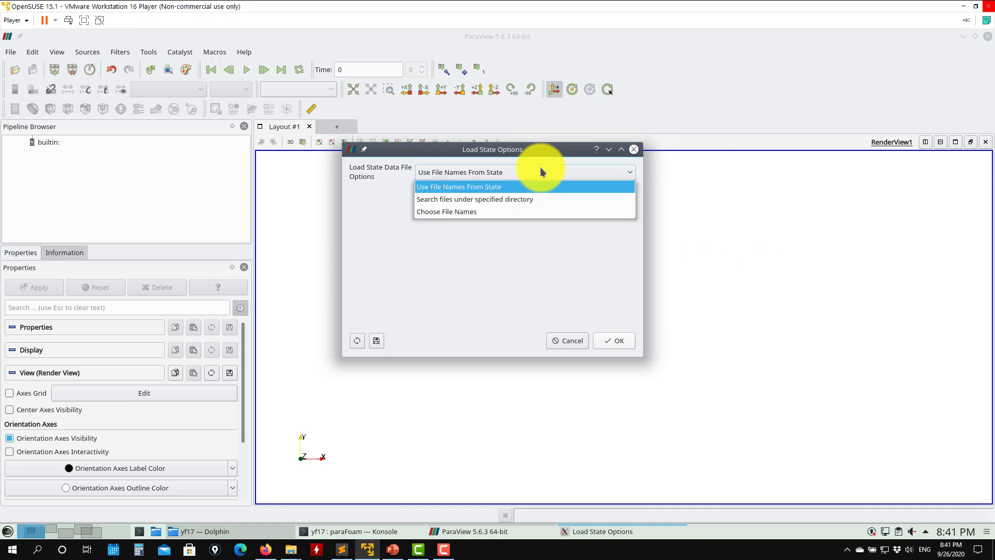
click(457, 213)
click(625, 207)
scroll(711, 111, down, 3)
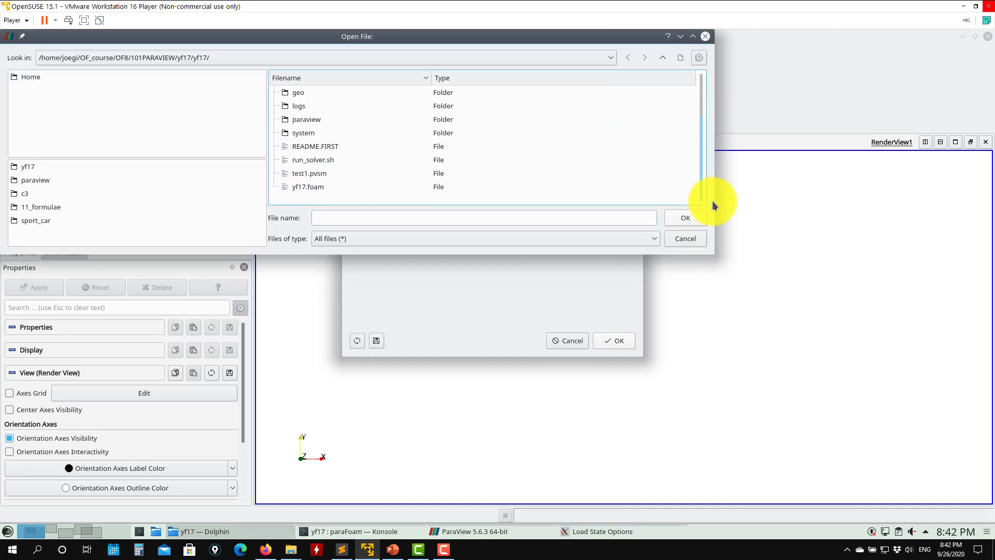
click(291, 187)
click(684, 218)
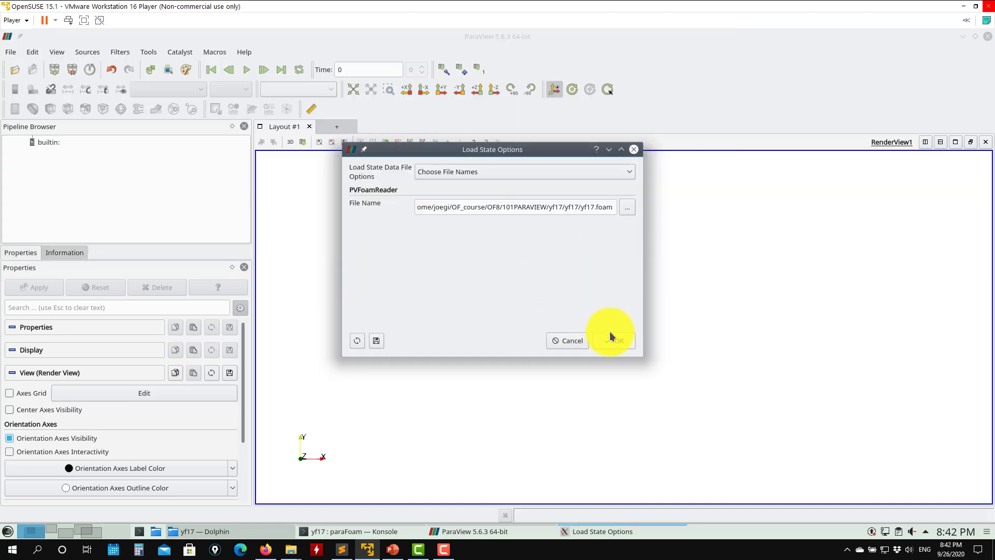
click(613, 340)
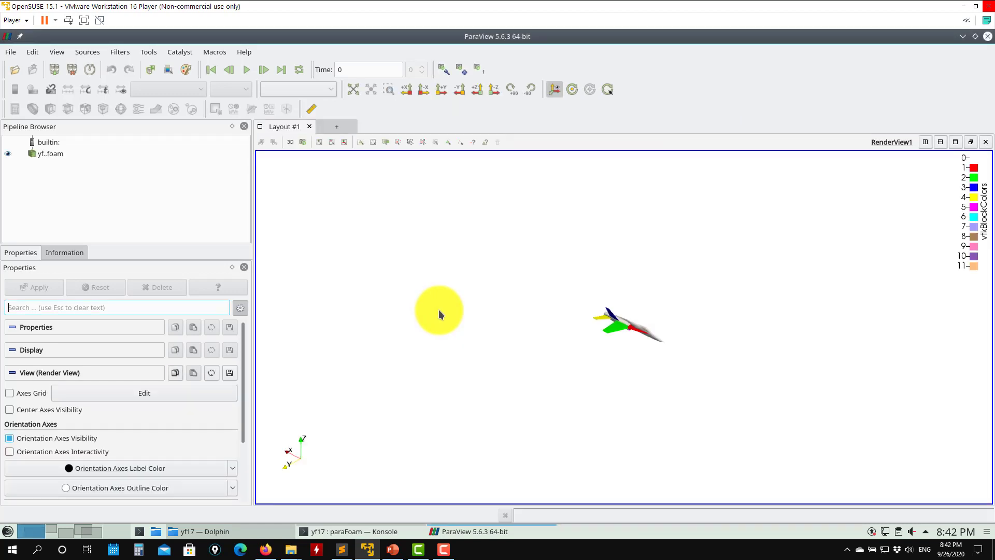
click(353, 89)
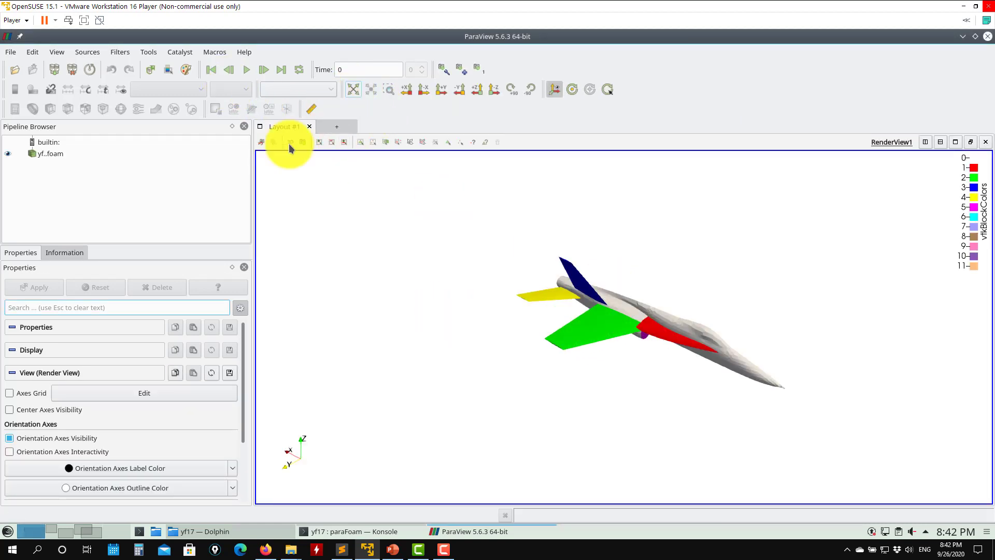
Delete the loaded yf17 foam source from the pipeline.
click(41, 152)
right_click(42, 152)
click(78, 279)
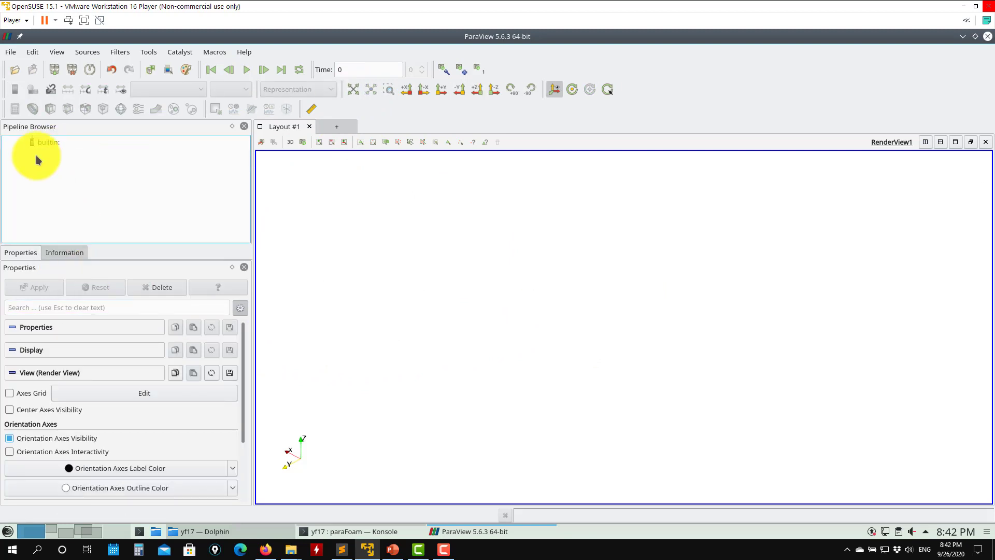
Select airplanesurface2.pvsm from the paraview folder as the state file to load.
click(10, 51)
click(33, 110)
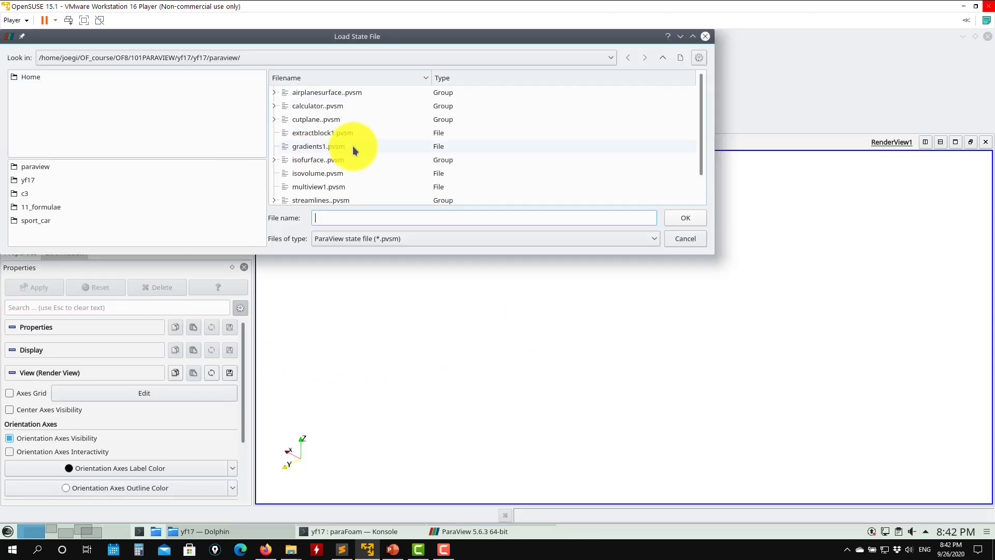
click(275, 94)
click(337, 122)
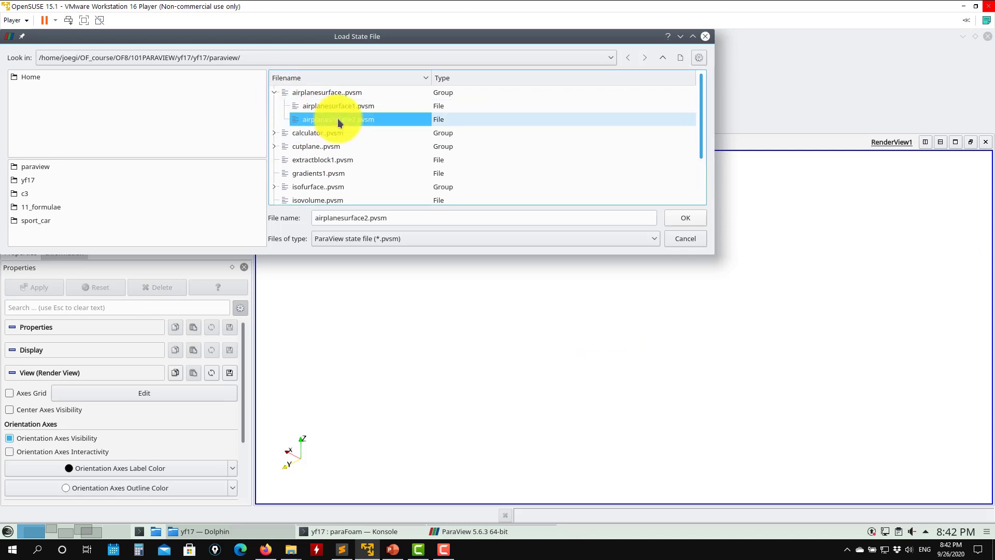
click(685, 217)
Set the state's data file option to Choose File Names, pick yf17.foam and load the airplanesurface2 state.
click(587, 181)
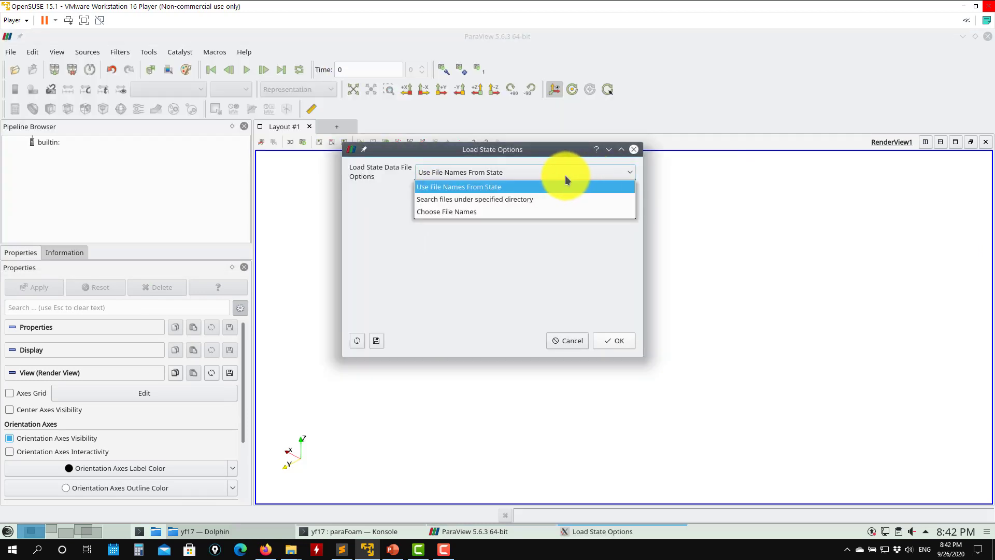
click(438, 209)
click(626, 208)
scroll(473, 155, down, 2)
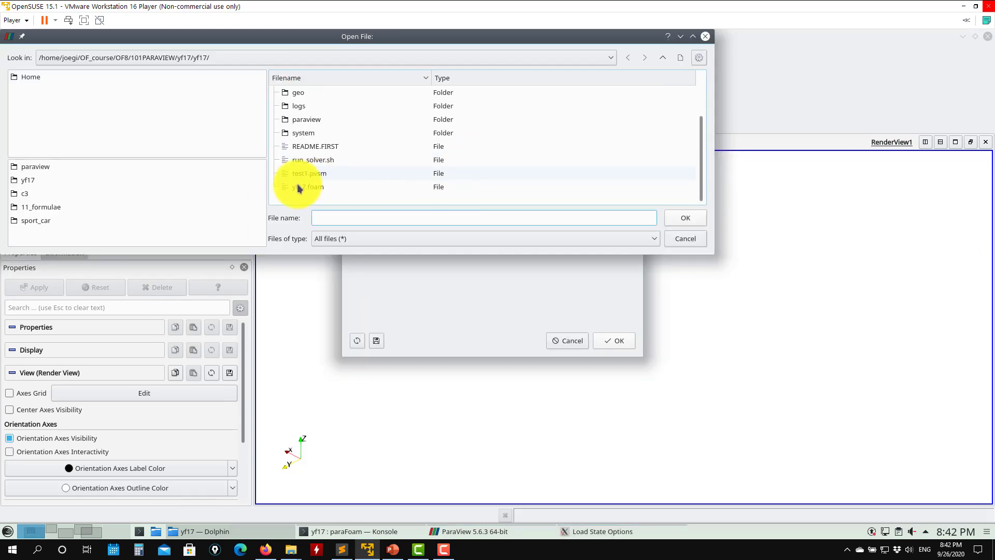
click(294, 188)
click(684, 214)
click(614, 341)
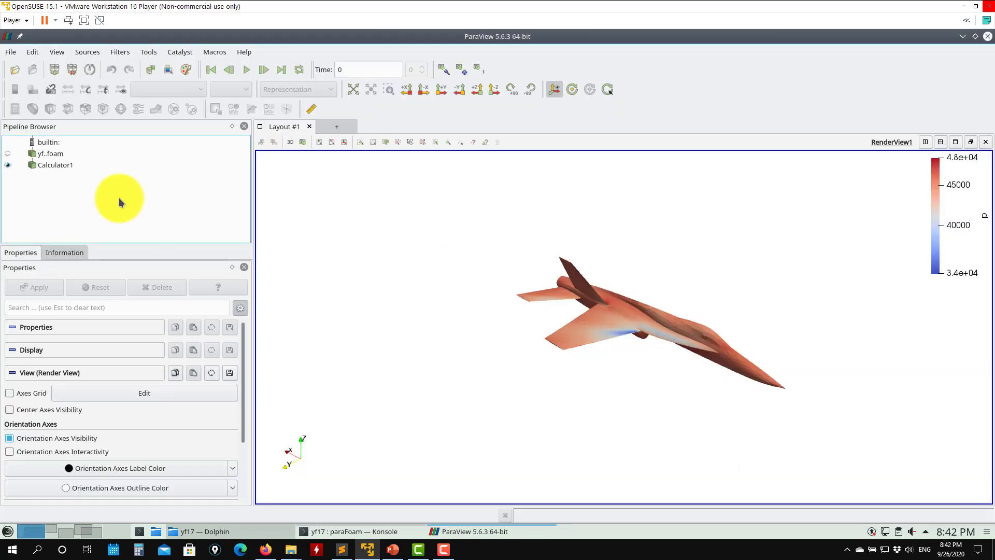
scroll(231, 477, down, 2)
scroll(229, 475, up, 2)
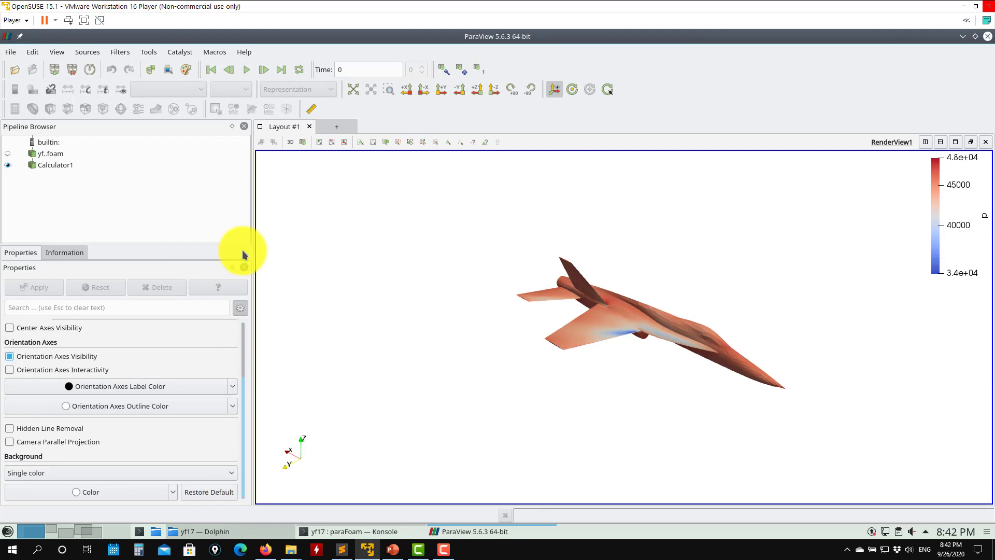
Go to the last time step and display the properties of the Calculator1 filter.
click(287, 70)
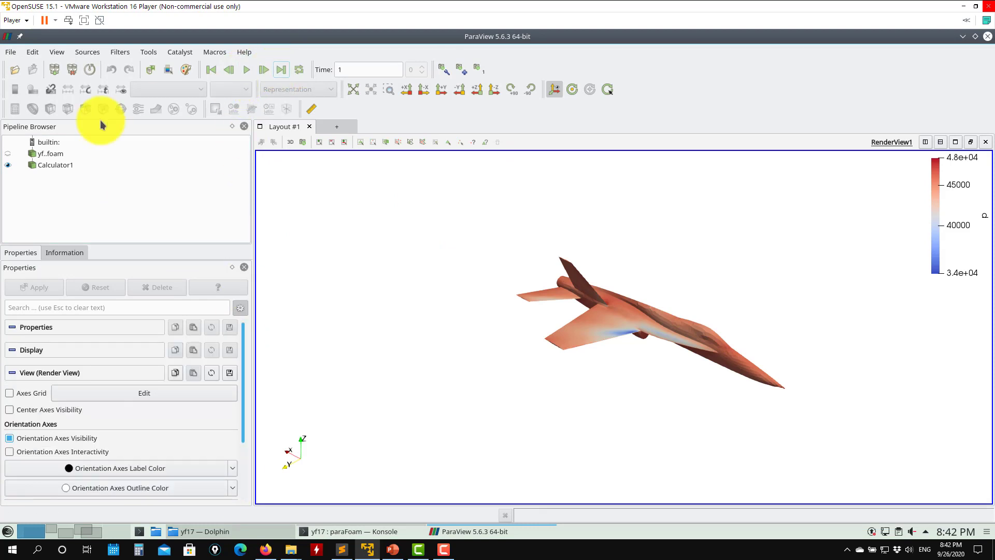
click(59, 165)
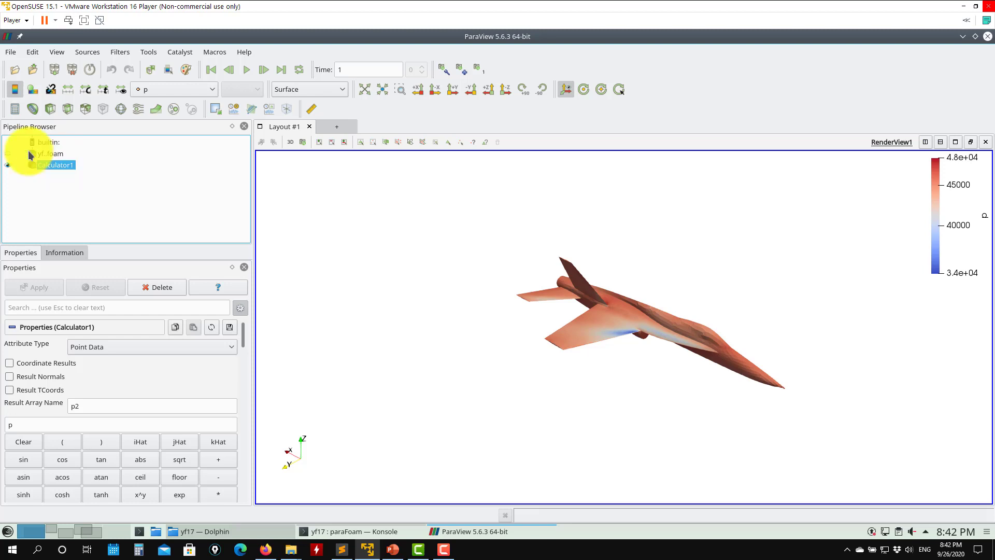
Close ParaView, list the yf17 case directory in the terminal and relaunch with paraFoam -builtin.
click(988, 37)
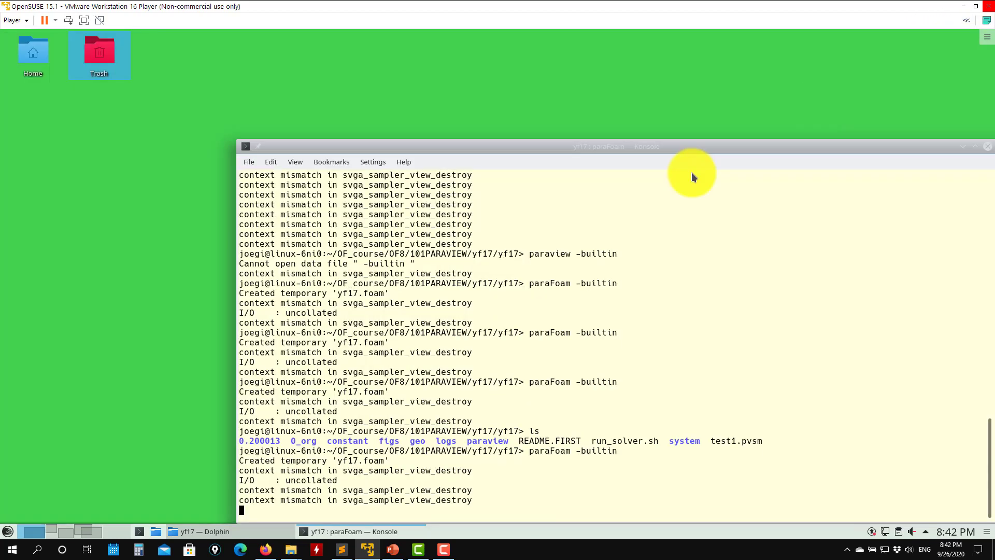
text(ls)
key(Return)
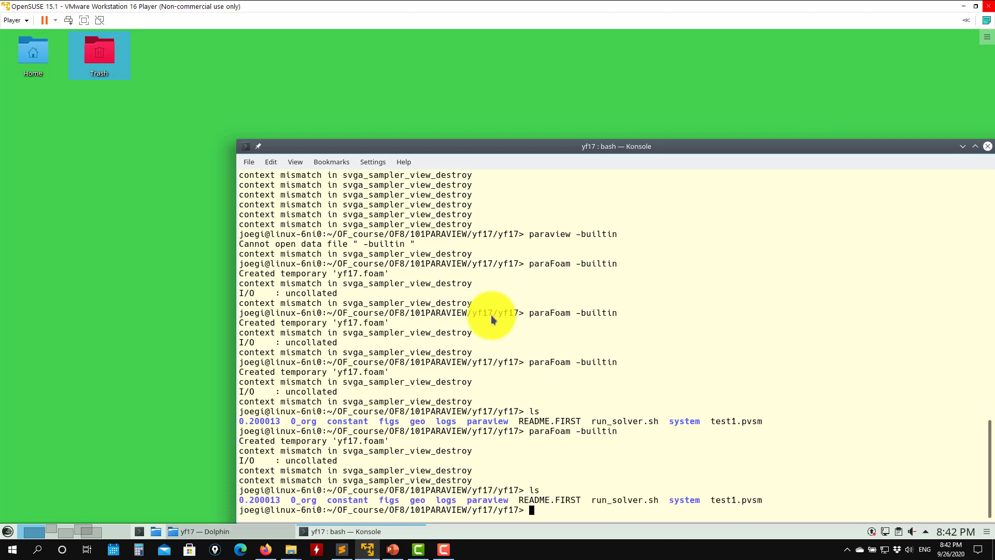
key(Return)
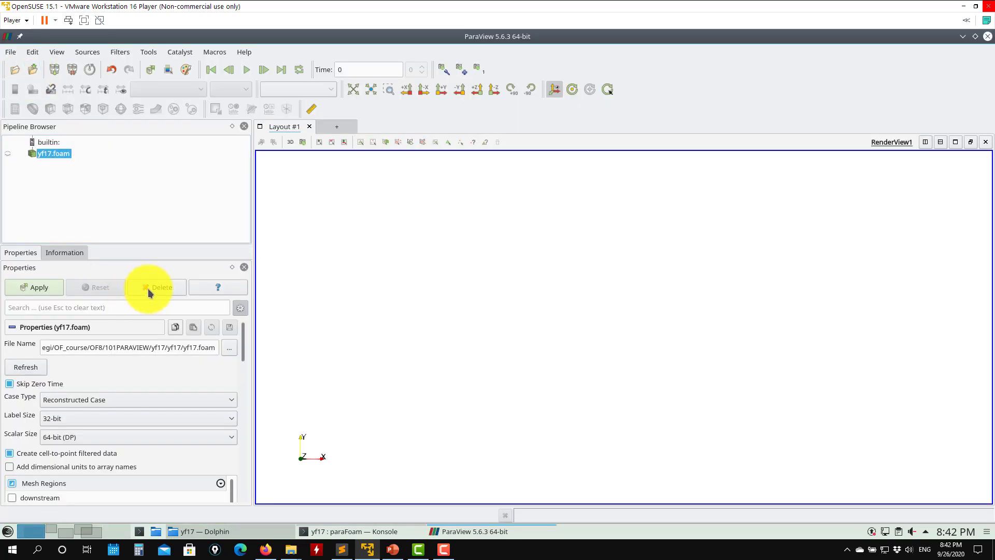
Delete the yf17.foam source and open the paraview folder for loading a state file.
click(148, 290)
click(10, 51)
click(34, 109)
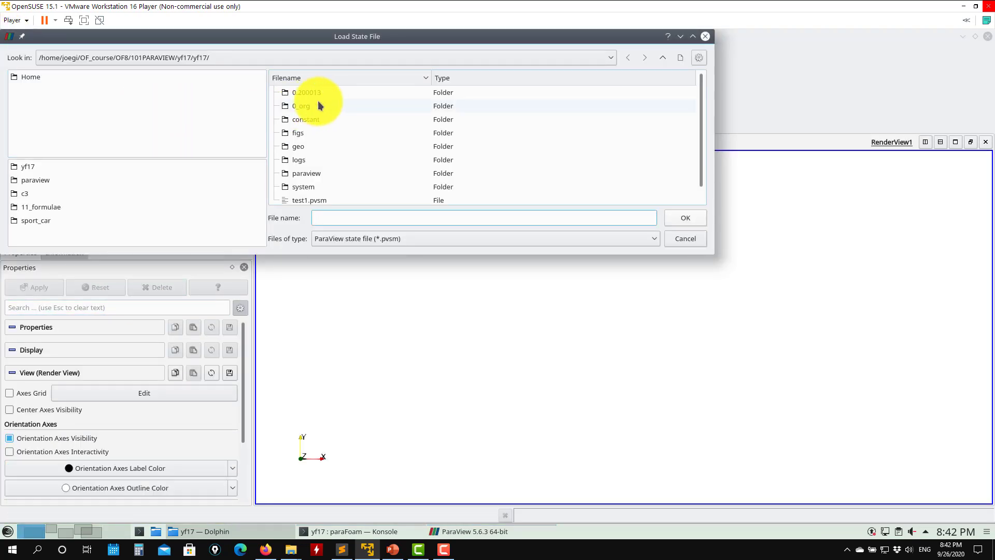
double_click(318, 172)
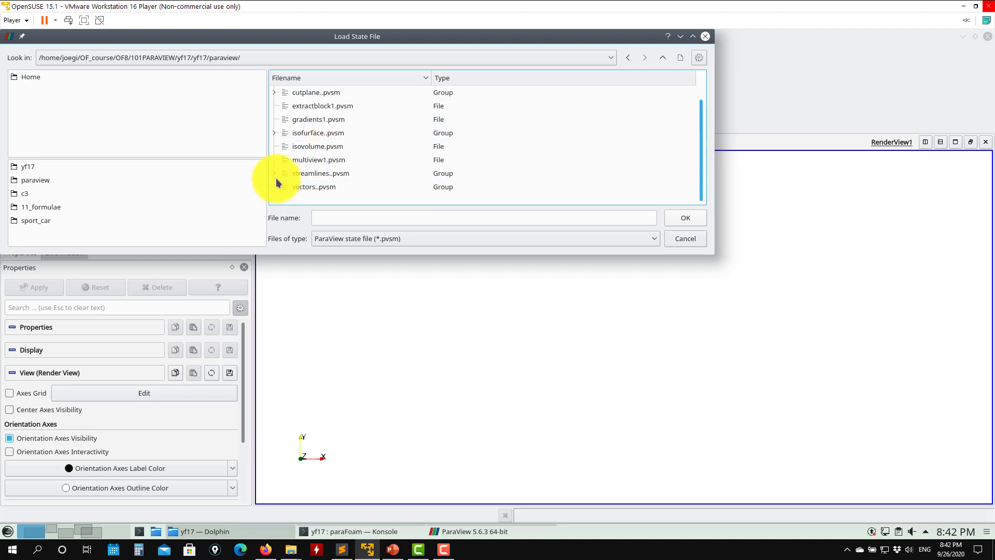
Load the state calculator1.pvsm from the calculator group with Use File Names From State.
scroll(311, 151, up, 2)
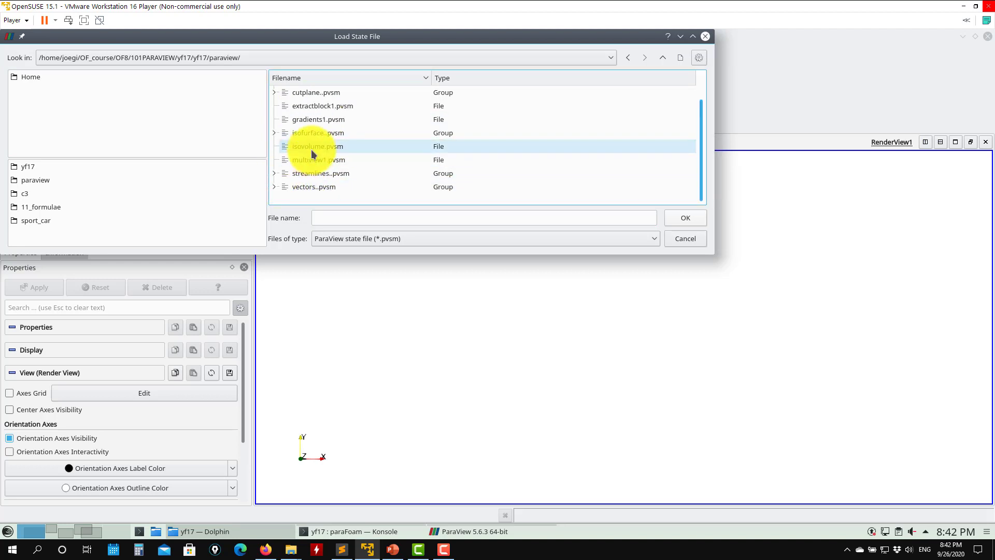
click(273, 120)
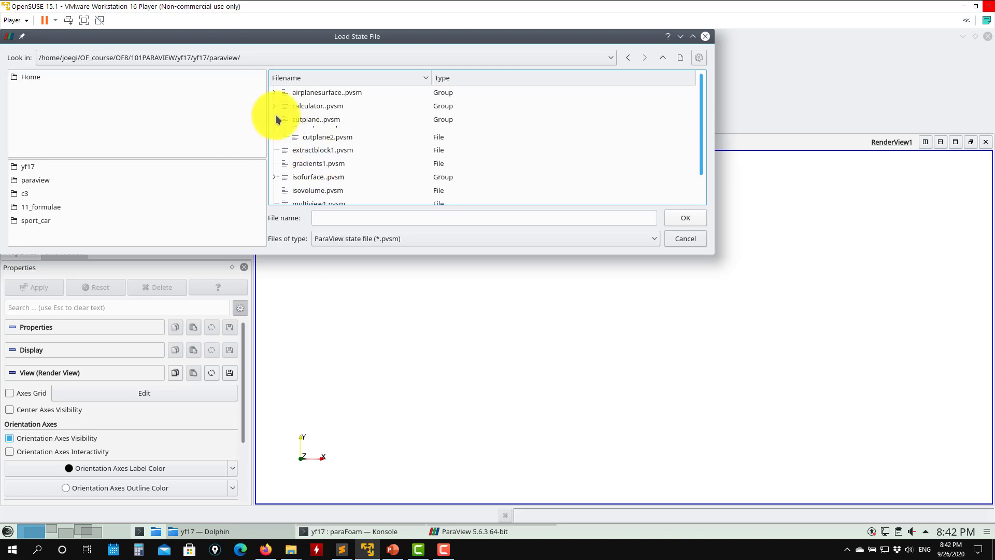
click(274, 105)
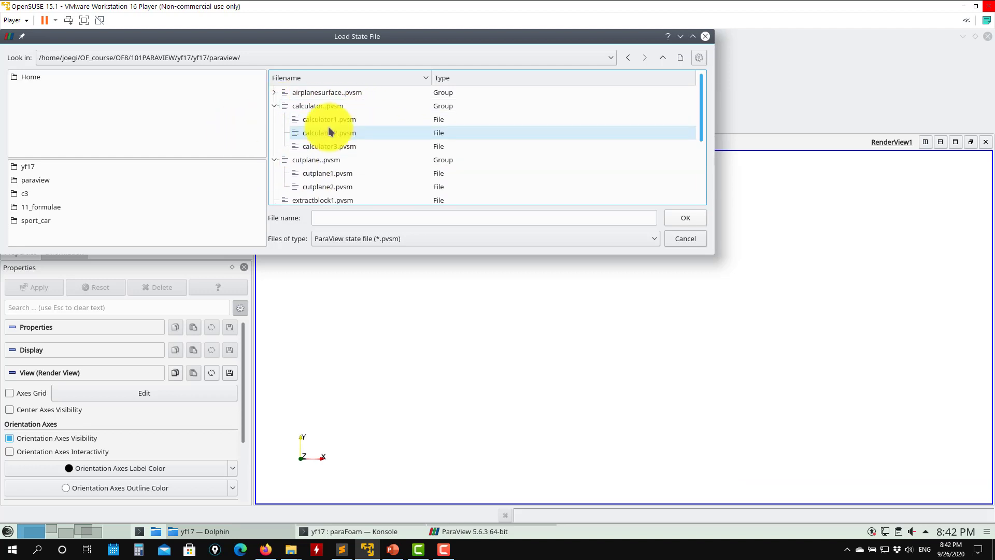
click(340, 122)
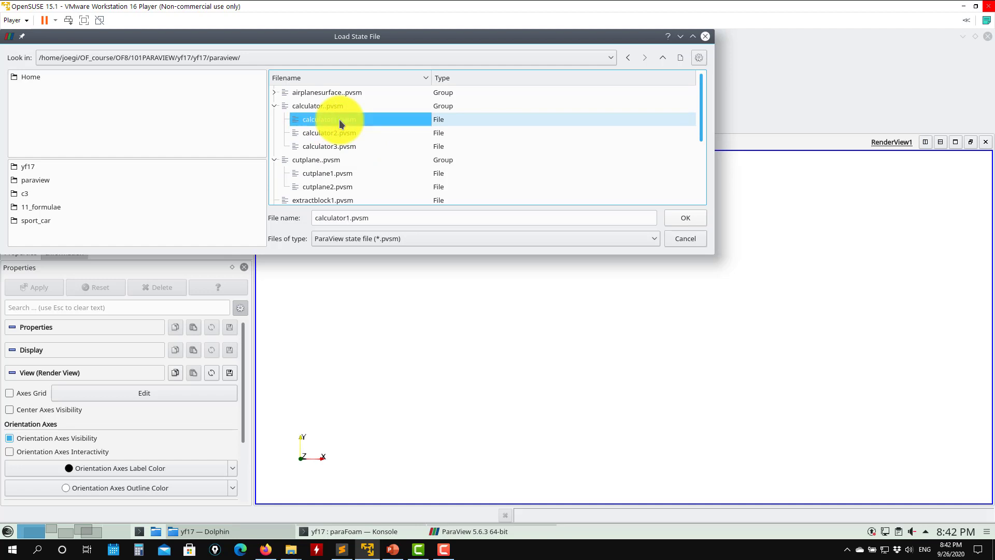
click(685, 218)
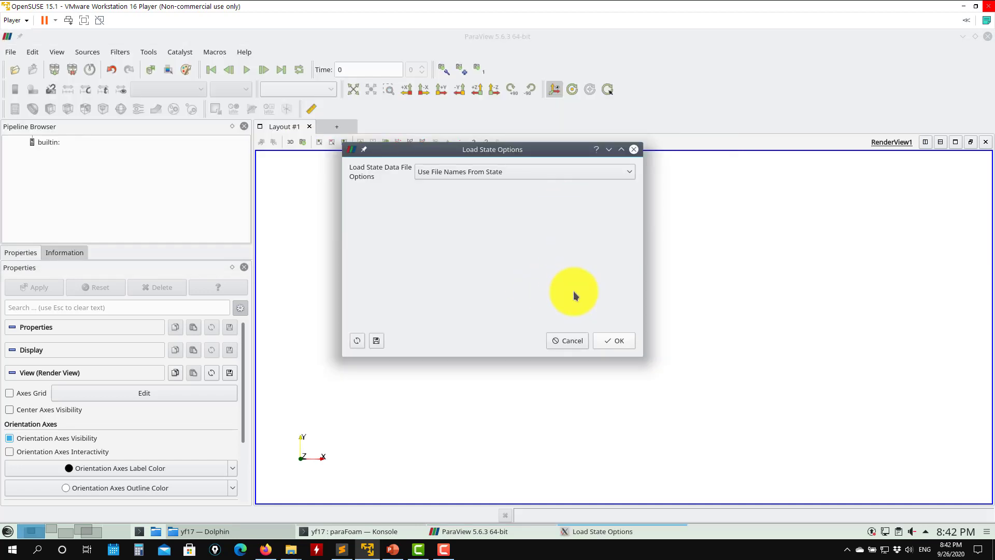
click(609, 340)
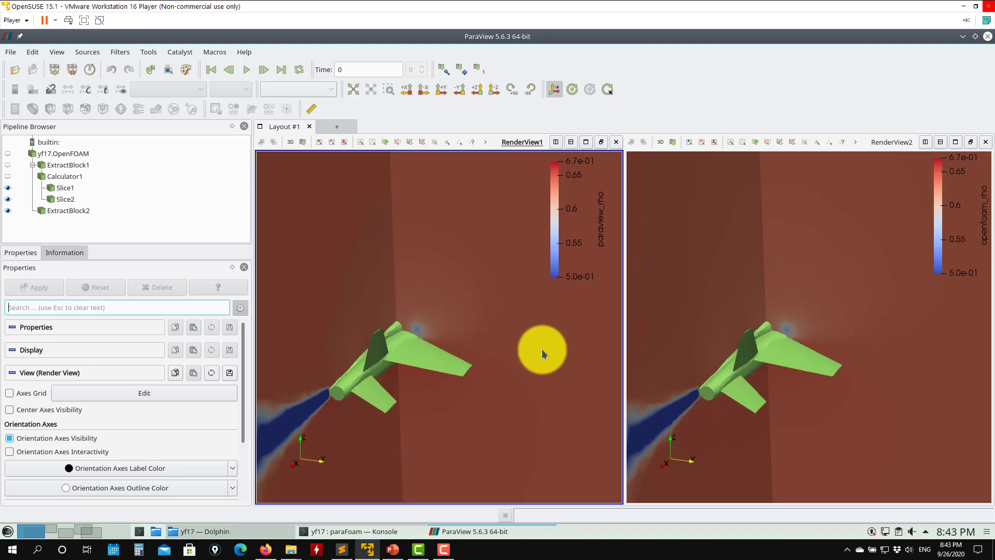
Orbit the linked render views to compare the paraview_rho and openfoam_rho fields around the aircraft.
drag(509, 360, 600, 293)
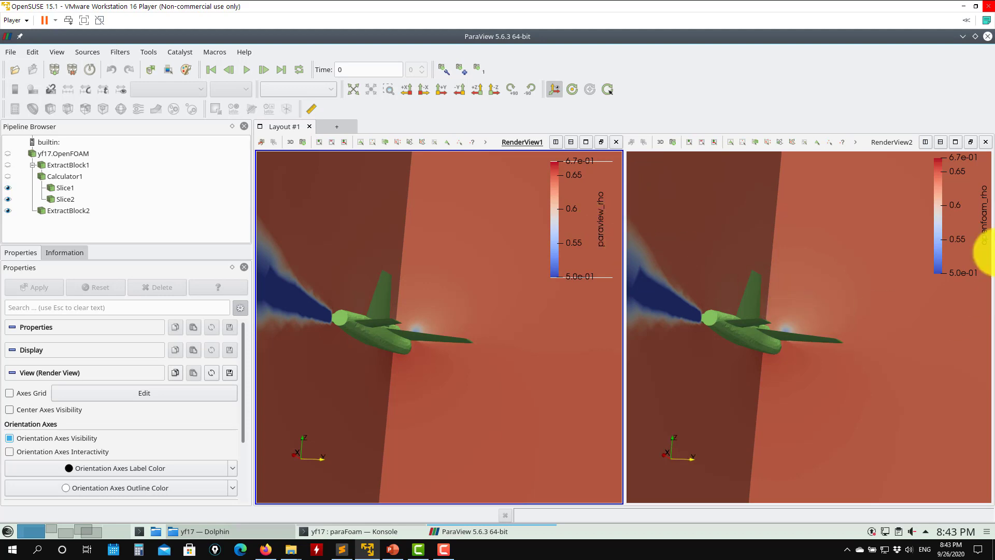
drag(889, 318, 871, 351)
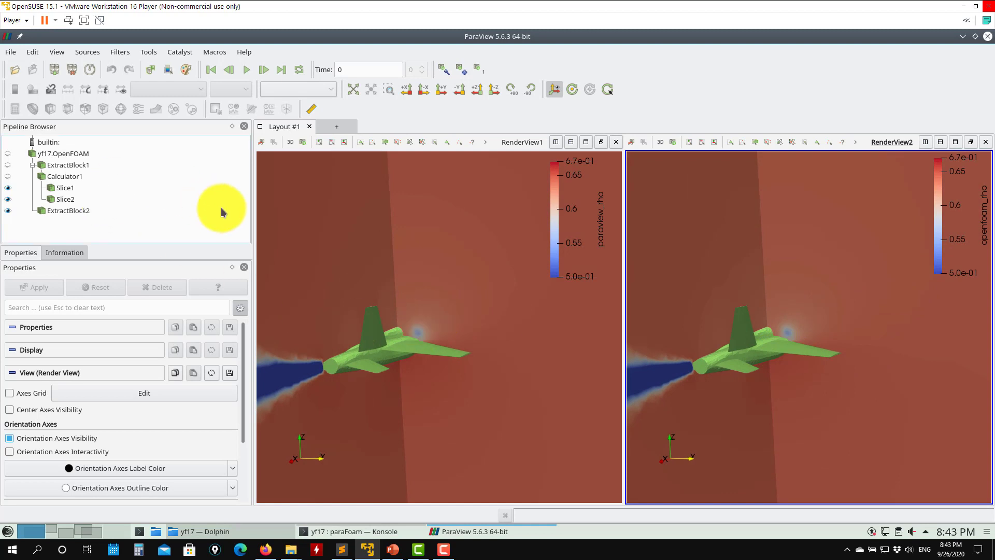
Inspect the ExtractBlock1 and Calculator1 filters, including the calculator's expression and result array name.
click(65, 154)
click(66, 165)
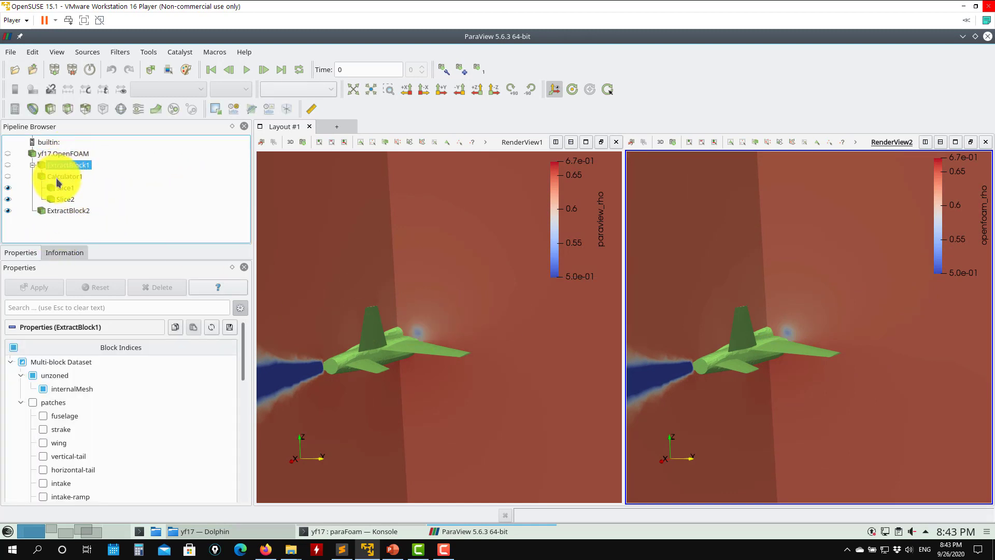
click(56, 178)
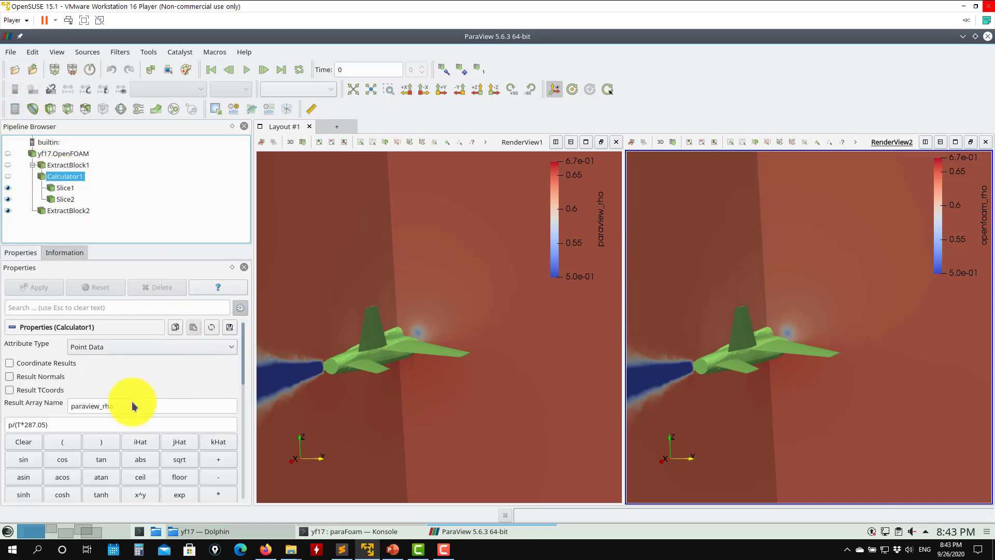
scroll(244, 356, down, 1)
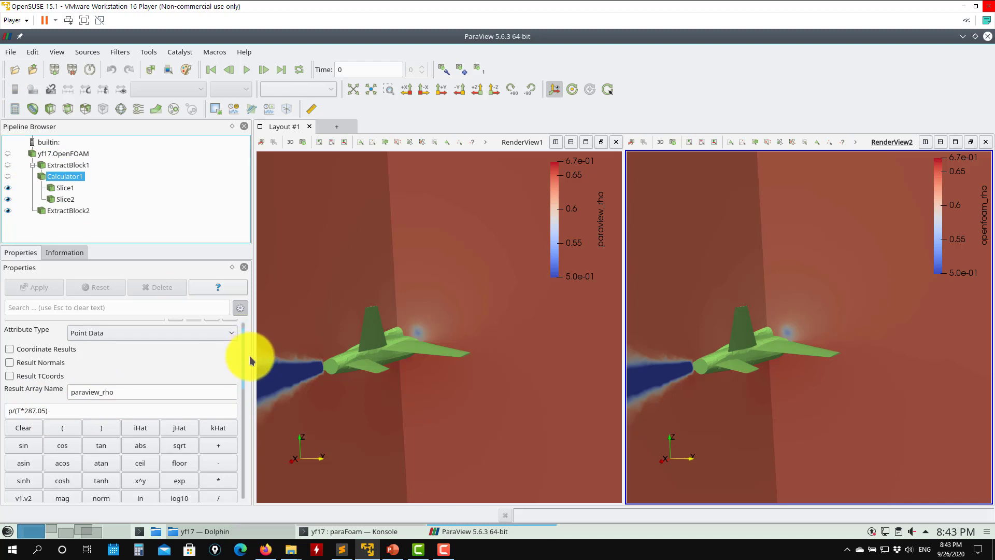
drag(70, 423, 13, 419)
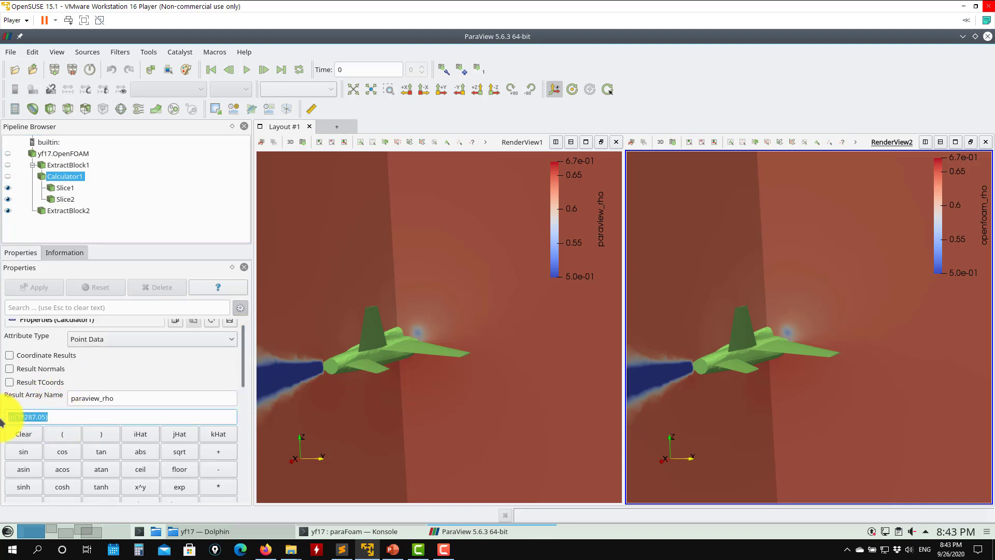
key(shift+Tab)
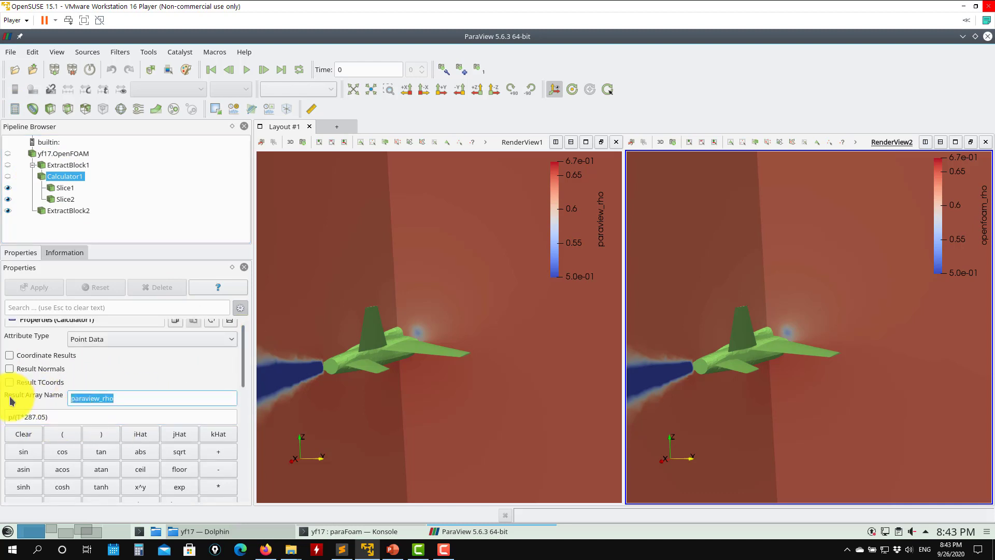
Examine the scalar variables available to Calculator1 and its remaining calculator settings.
drag(243, 362, 89, 408)
drag(245, 390, 229, 373)
click(105, 460)
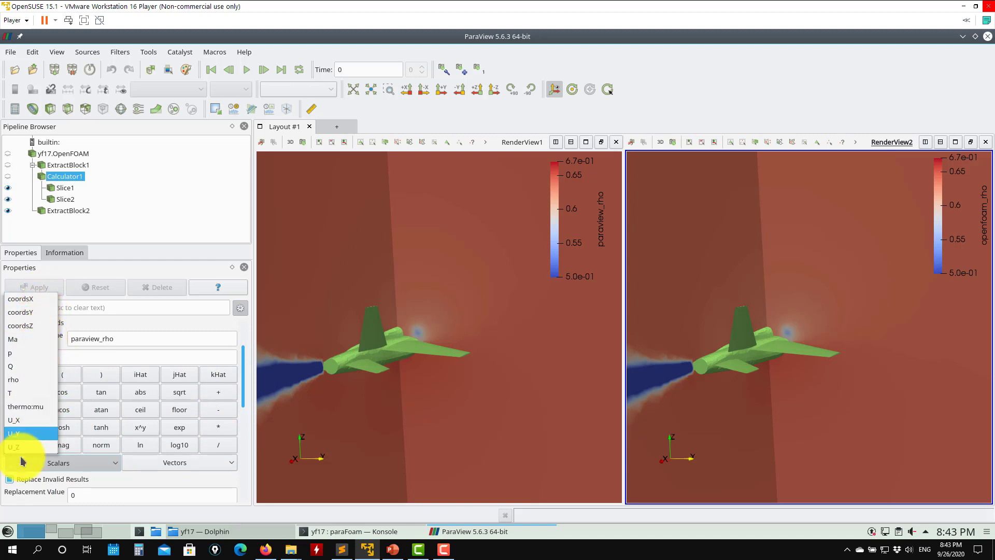
click(111, 361)
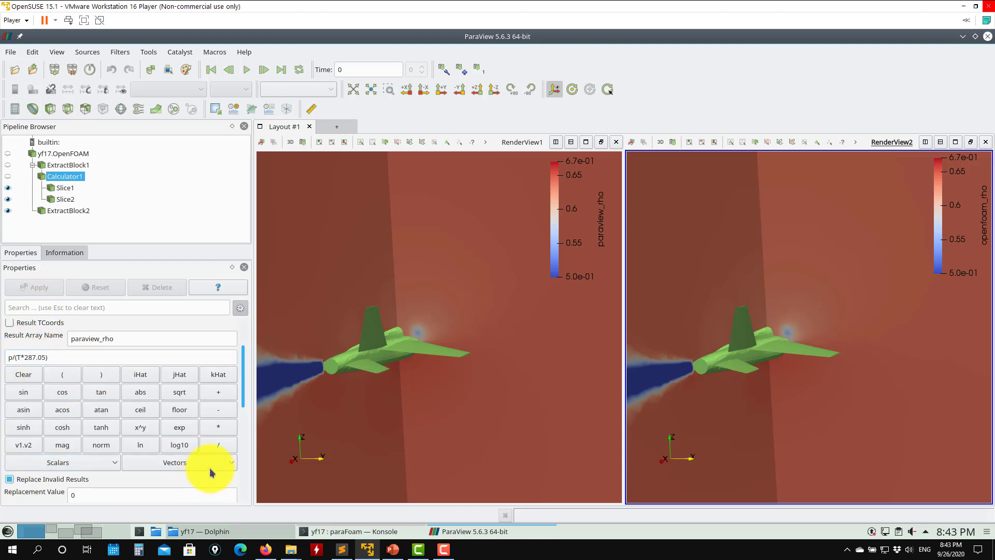
click(122, 355)
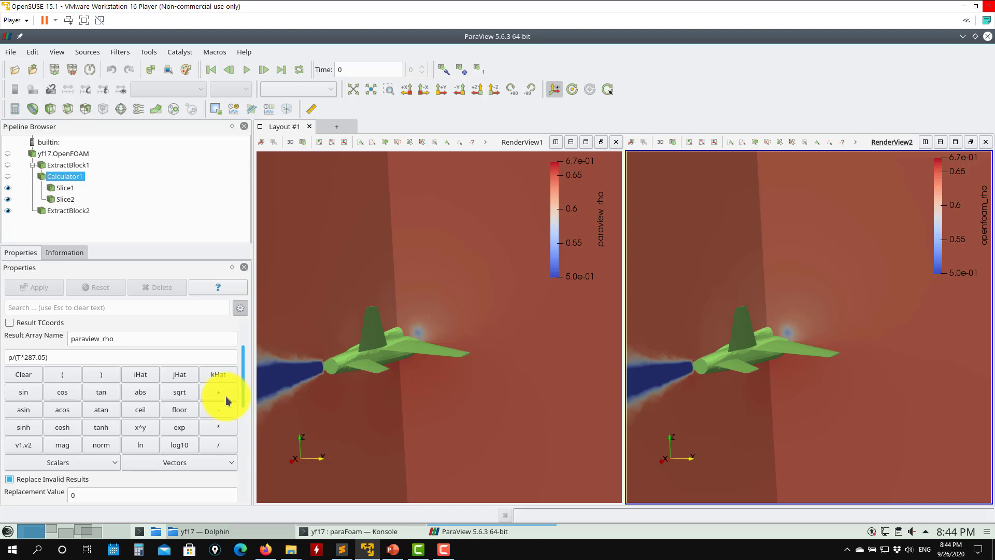
scroll(241, 382, down, 3)
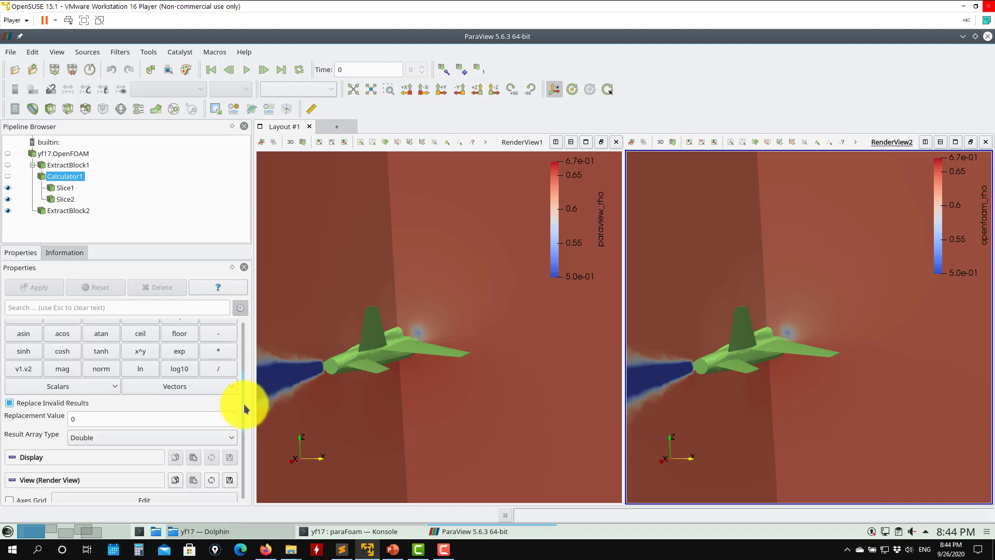
scroll(244, 404, up, 2)
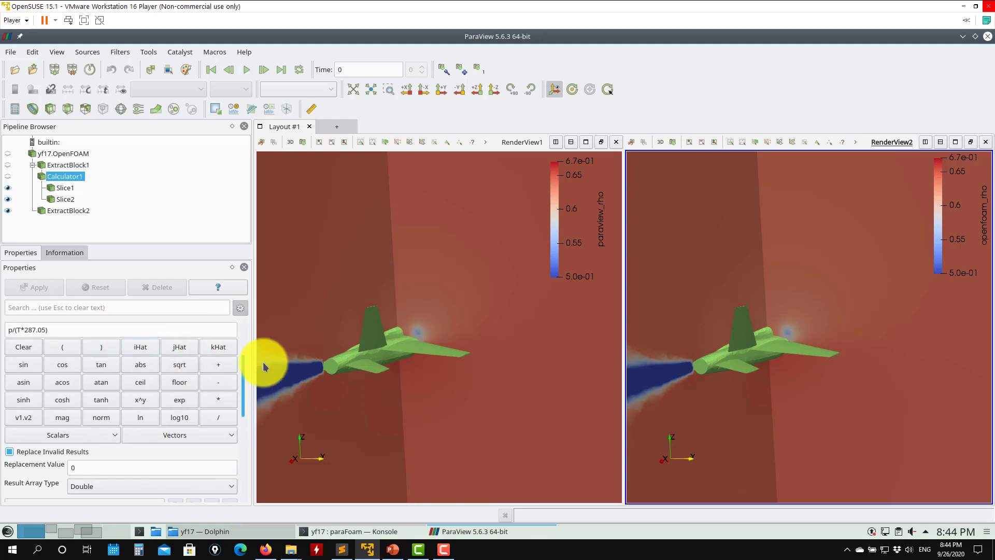
Hide Slice2 in RenderView1 and toggle the visibility of Slice1 off and back on.
drag(551, 351, 384, 162)
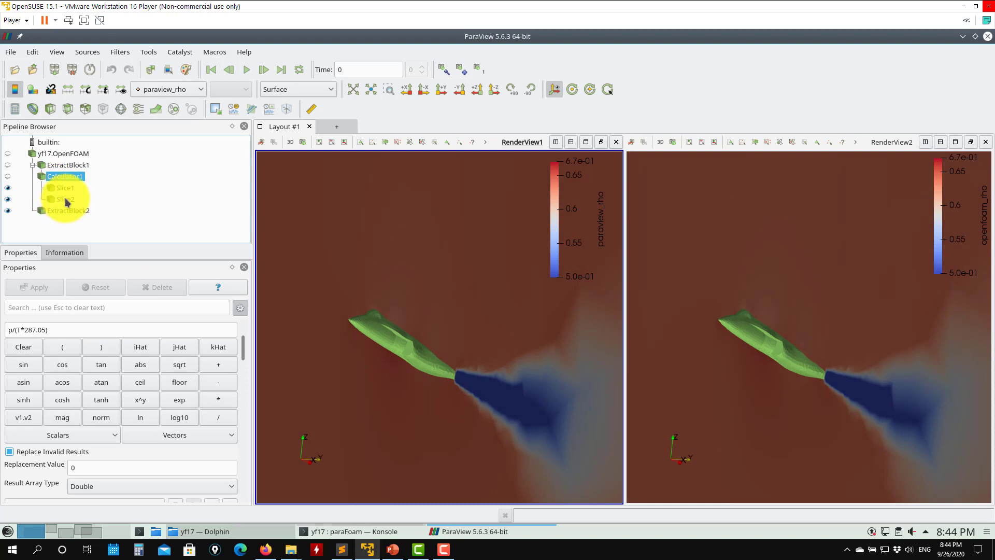
click(16, 189)
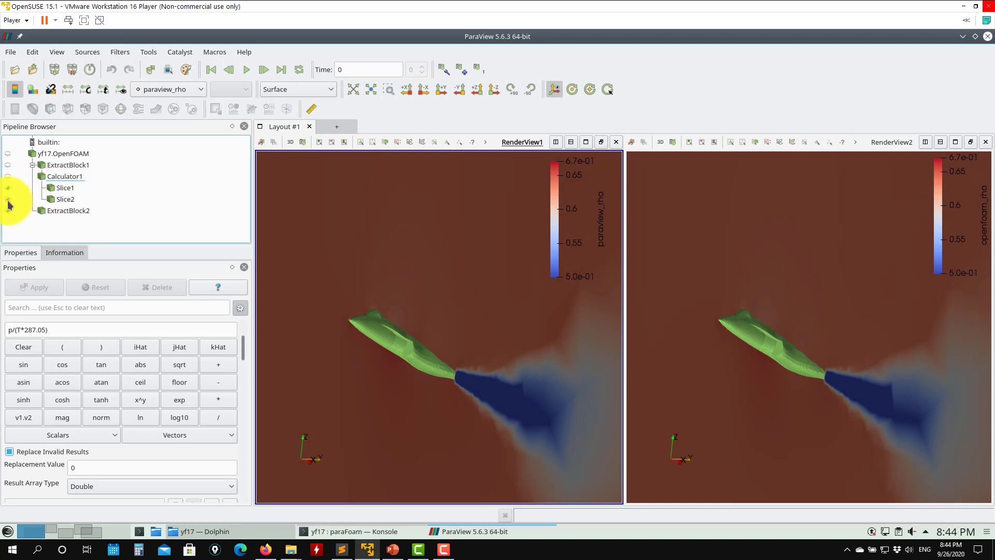
click(8, 200)
click(7, 189)
click(7, 189)
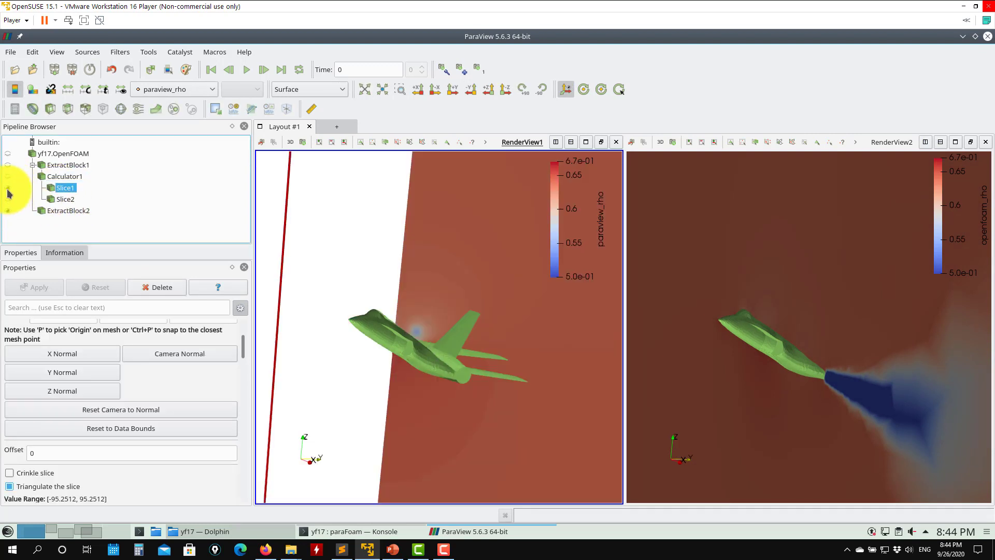
click(8, 188)
click(8, 189)
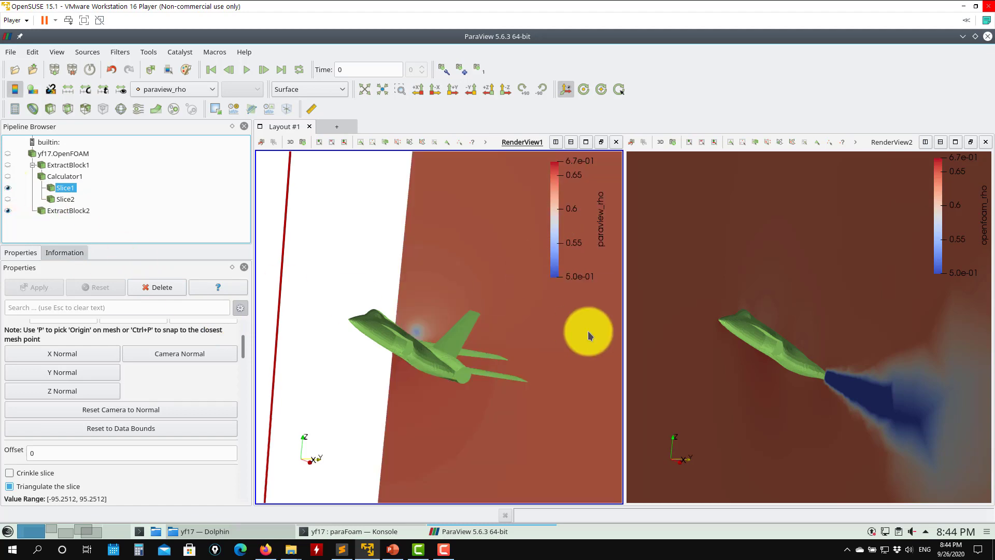
Restart ParaView from the terminal with paraFoam -builtin and delete the yf17.foam source.
click(988, 39)
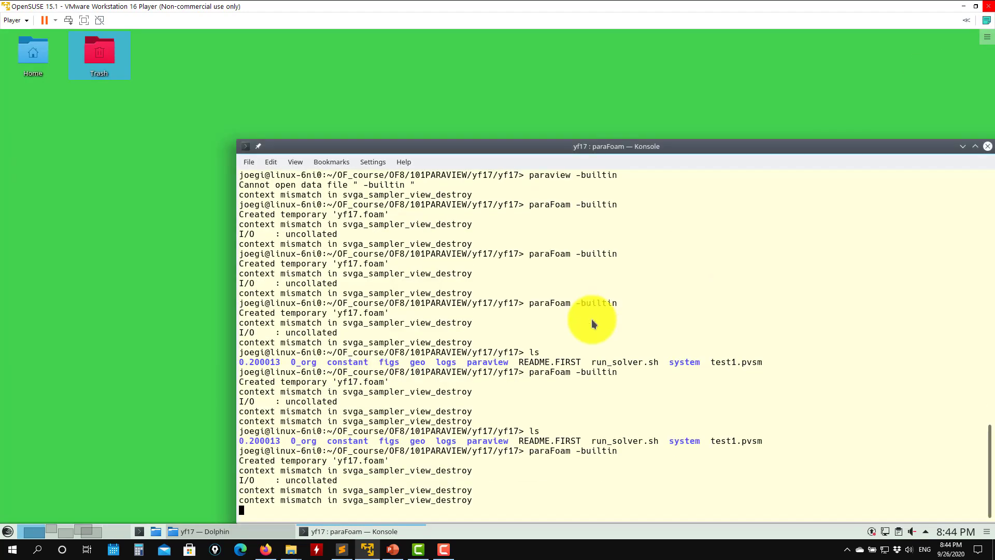
key(Return)
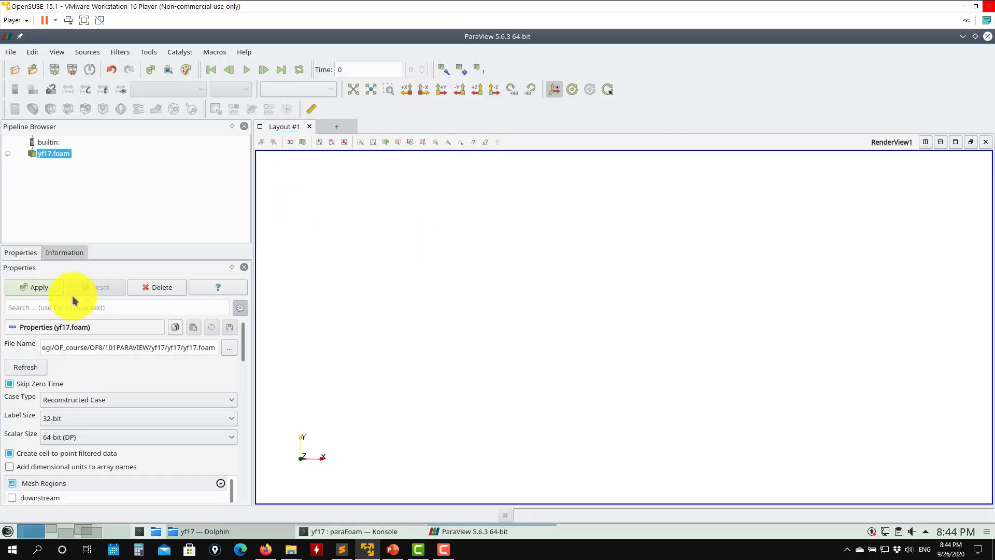
click(142, 288)
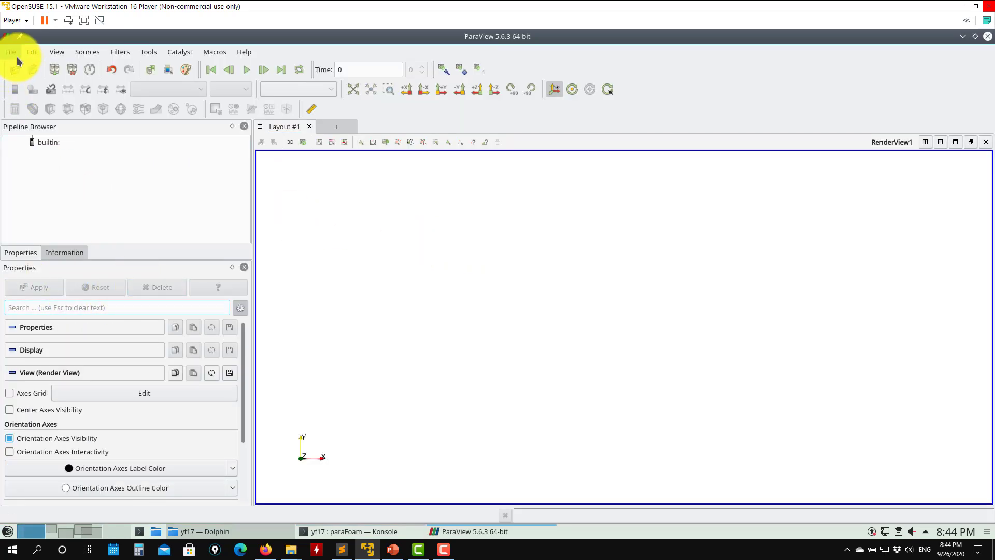
Select another state file from the calculator group in the paraview folder as the state to load.
click(11, 51)
click(35, 106)
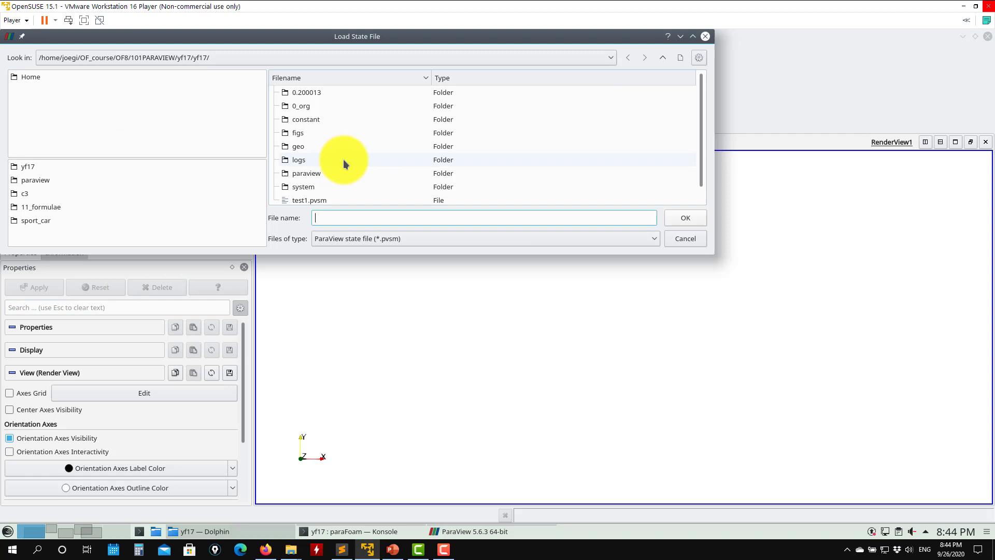
double_click(309, 178)
click(275, 119)
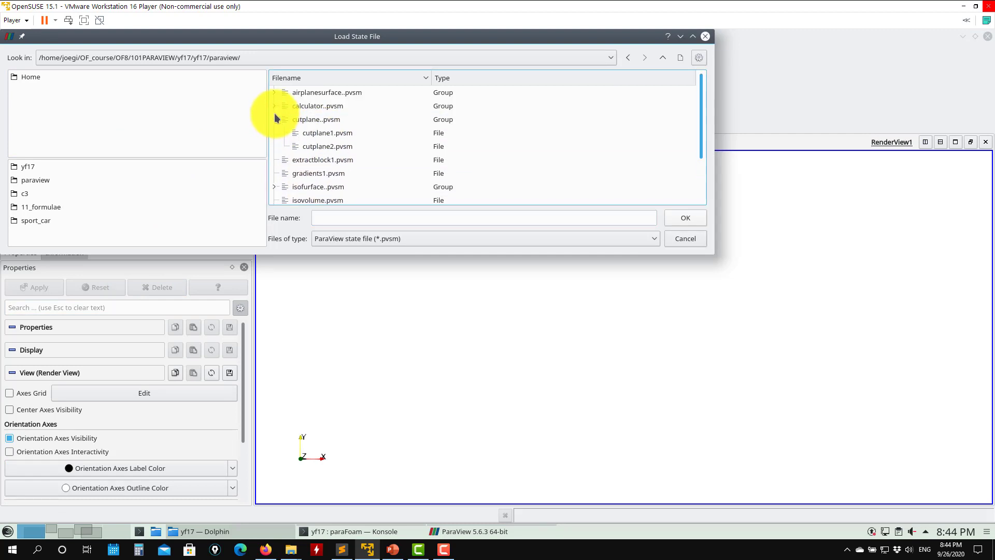
click(275, 106)
click(331, 142)
click(682, 217)
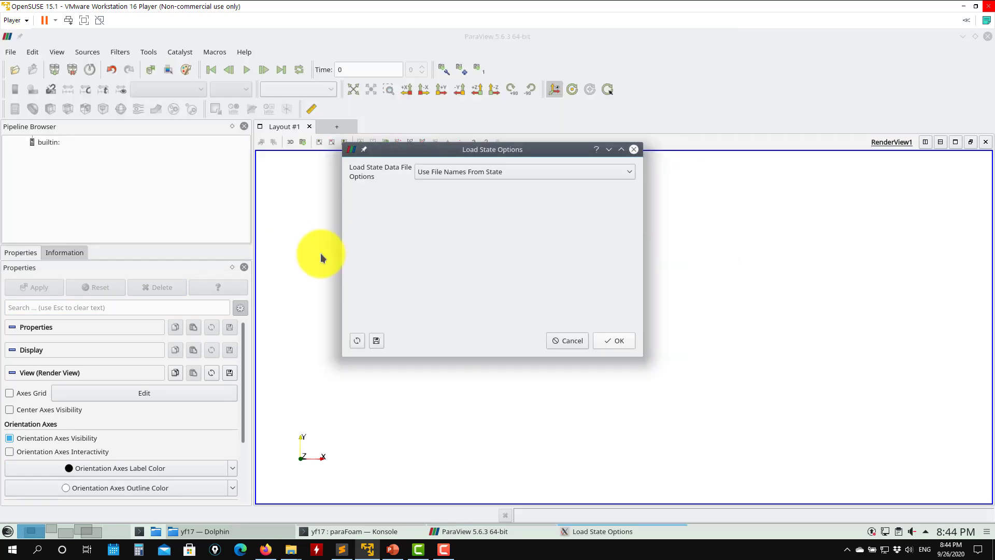
Load the selected calculator state using the file names from the state and view the aircraft in RenderView1.
click(619, 342)
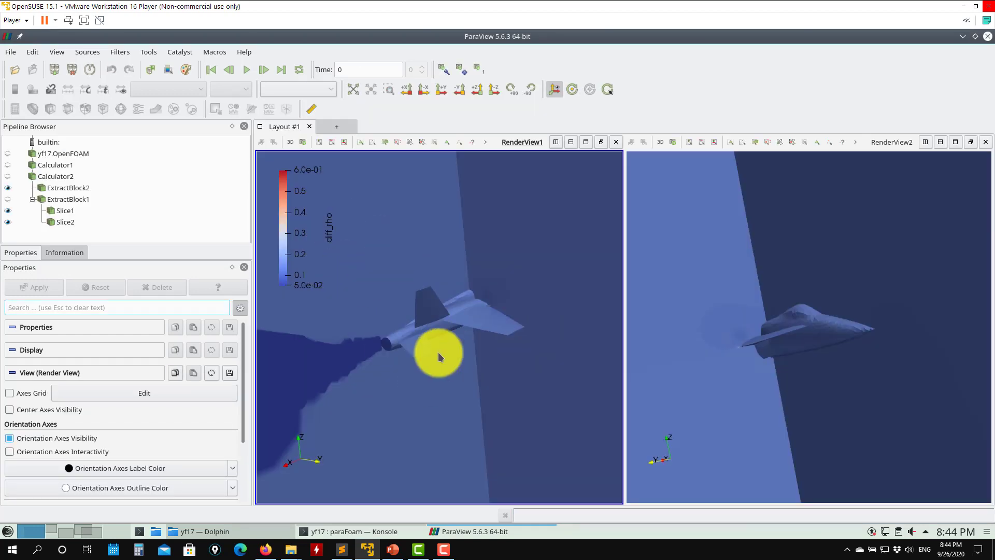
drag(422, 418, 424, 419)
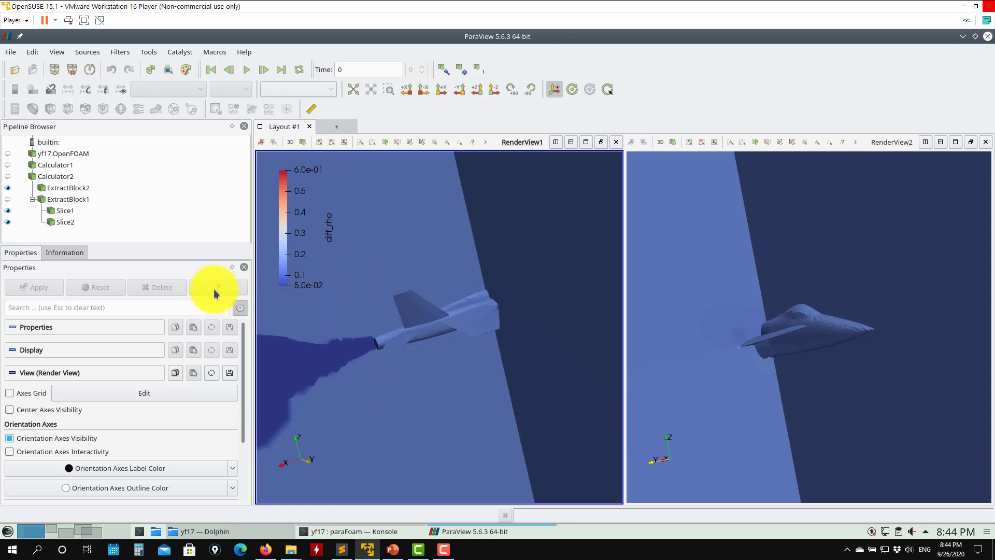
Examine the yf17.OpenFOAM source and the result names and expressions of Calculator1 and Calculator2.
click(60, 168)
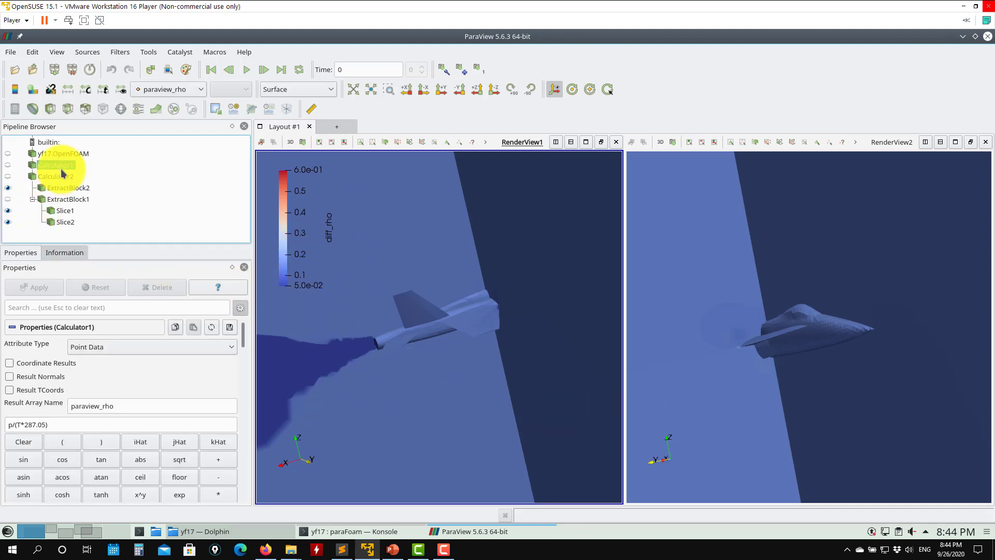
click(68, 154)
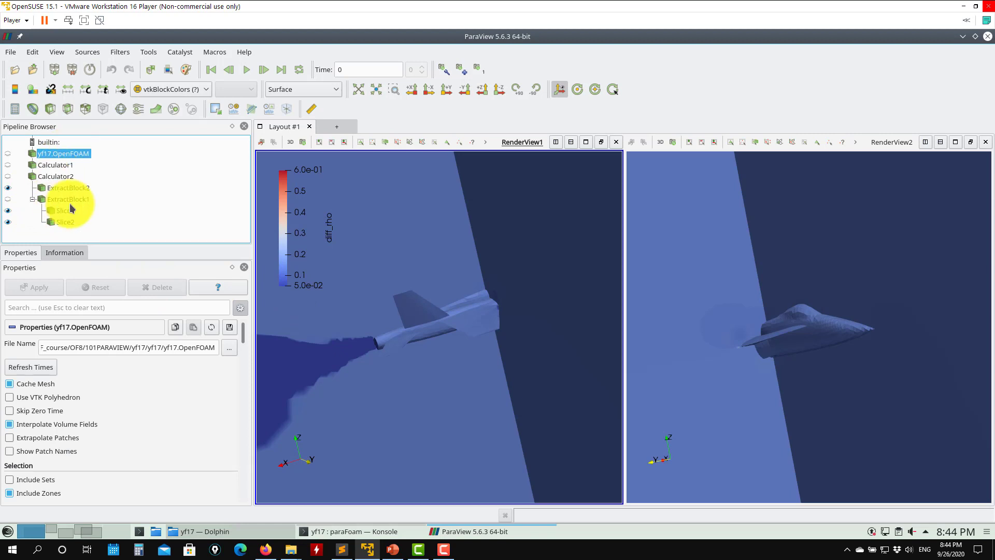
click(51, 166)
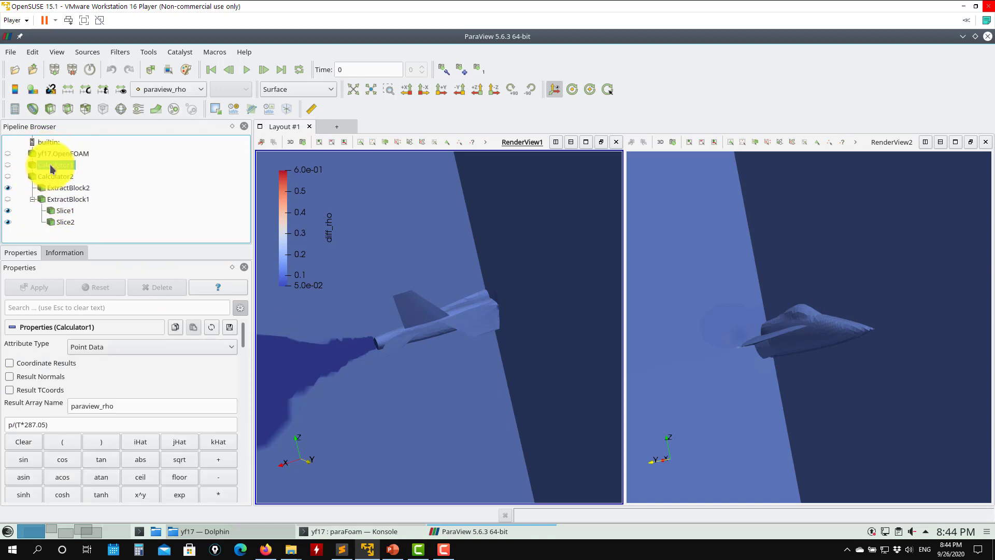
drag(58, 425, 1, 424)
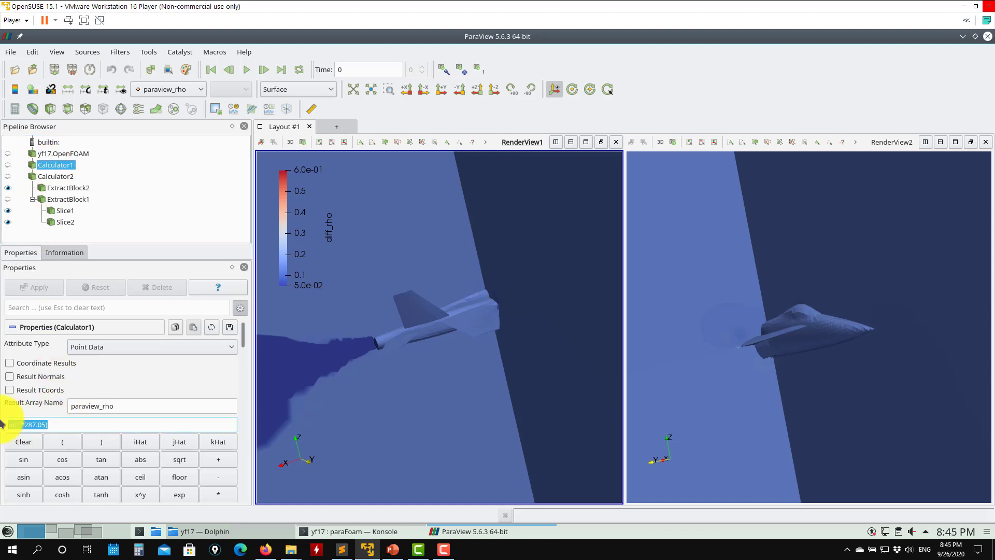
click(60, 176)
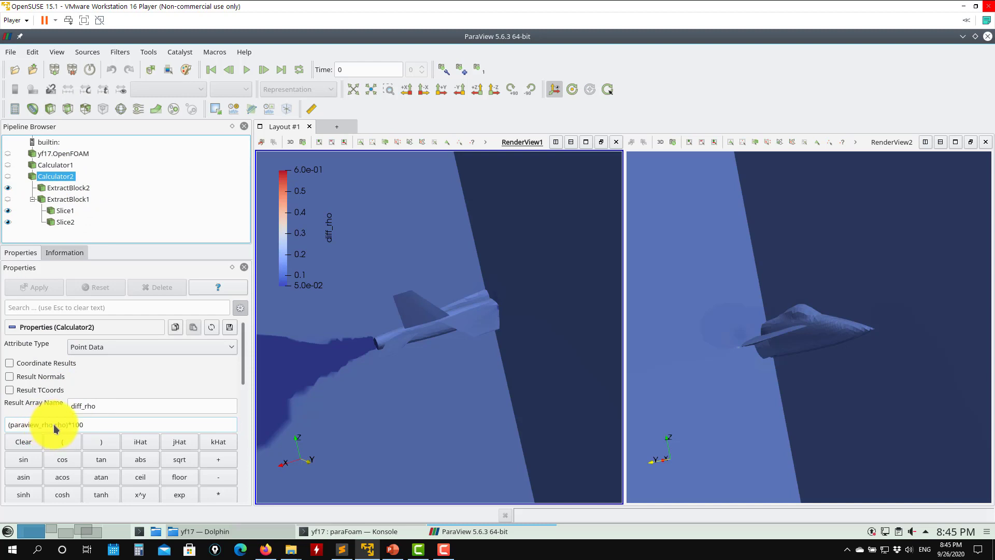
drag(56, 428, 13, 425)
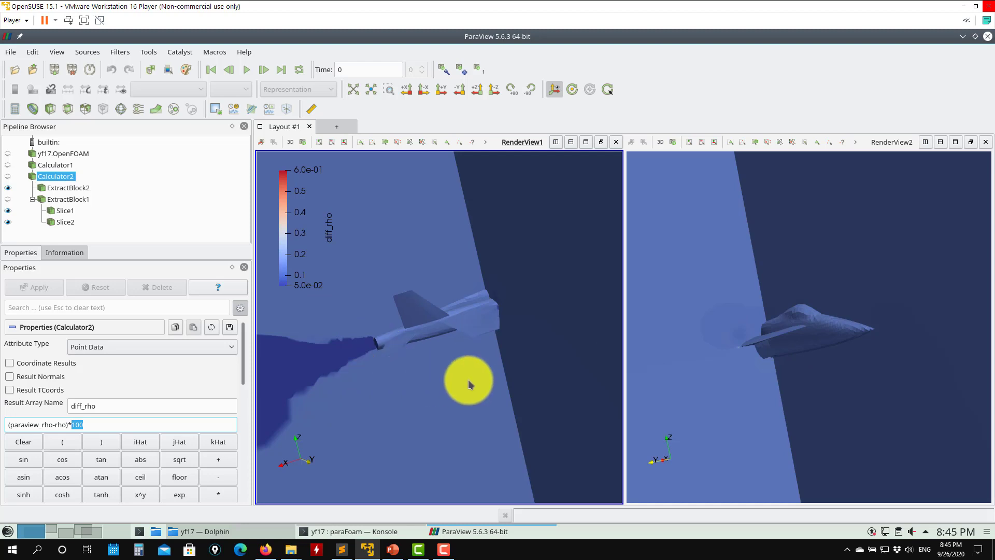
Inspect the aircraft closely in both render views and review the settings of ExtractBlock2 and Slice1.
click(497, 428)
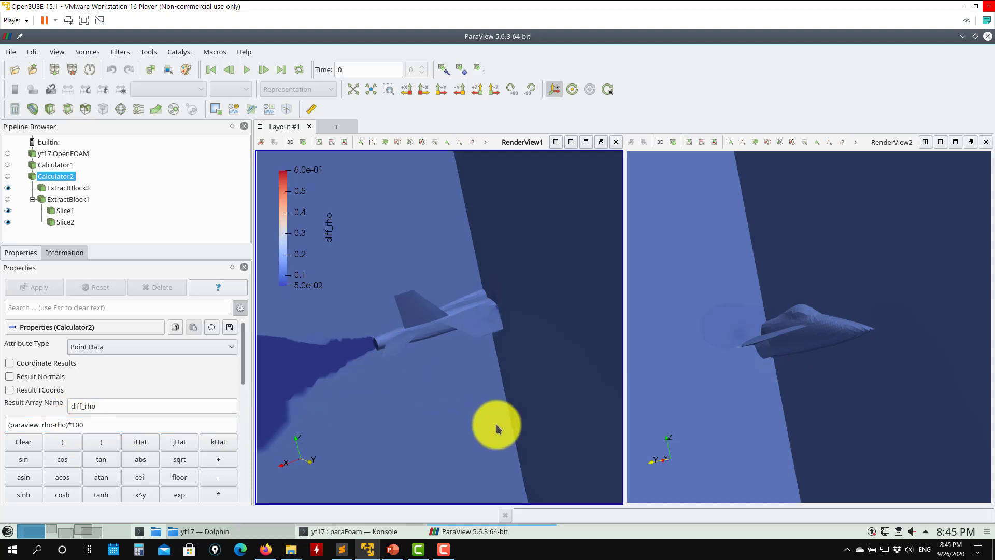
drag(497, 429, 507, 427)
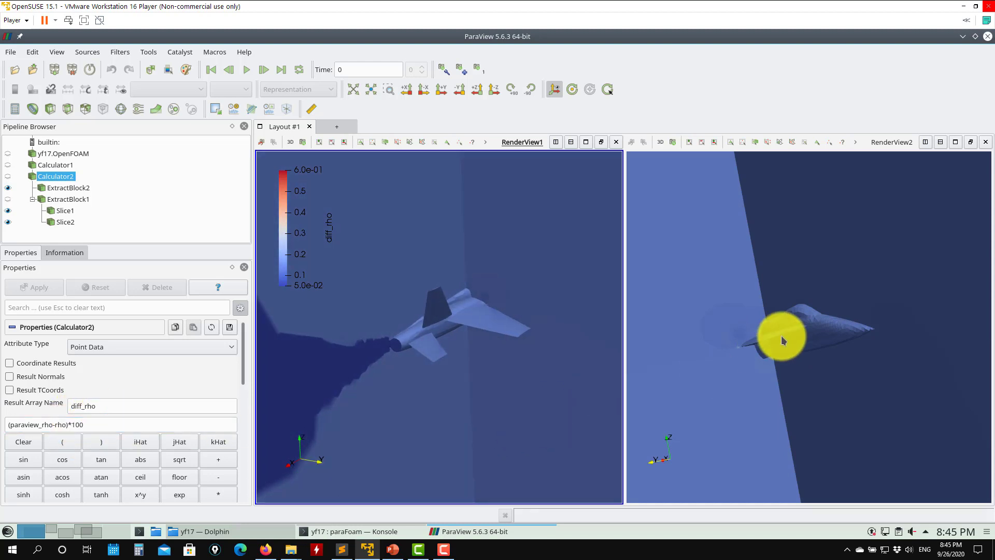
scroll(757, 356, up, 3)
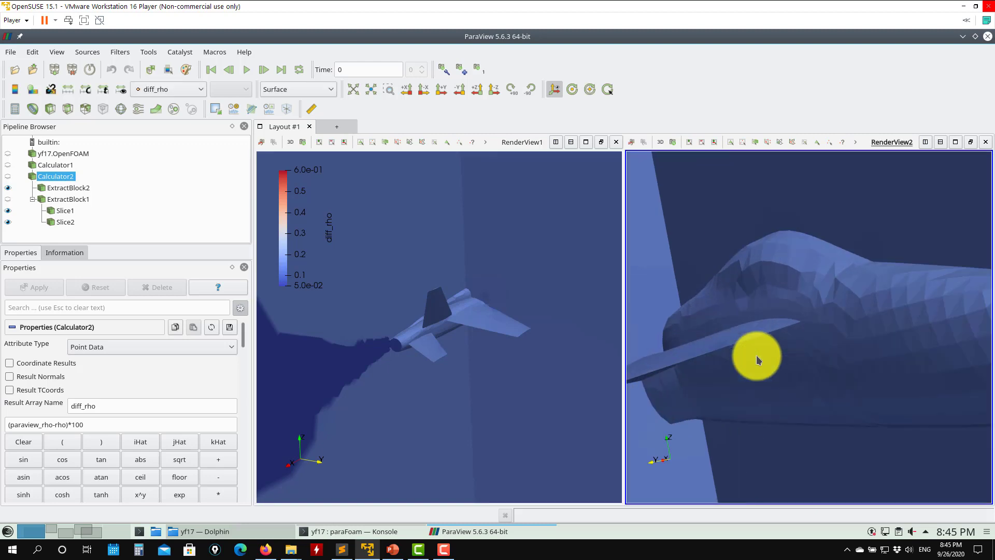
click(63, 199)
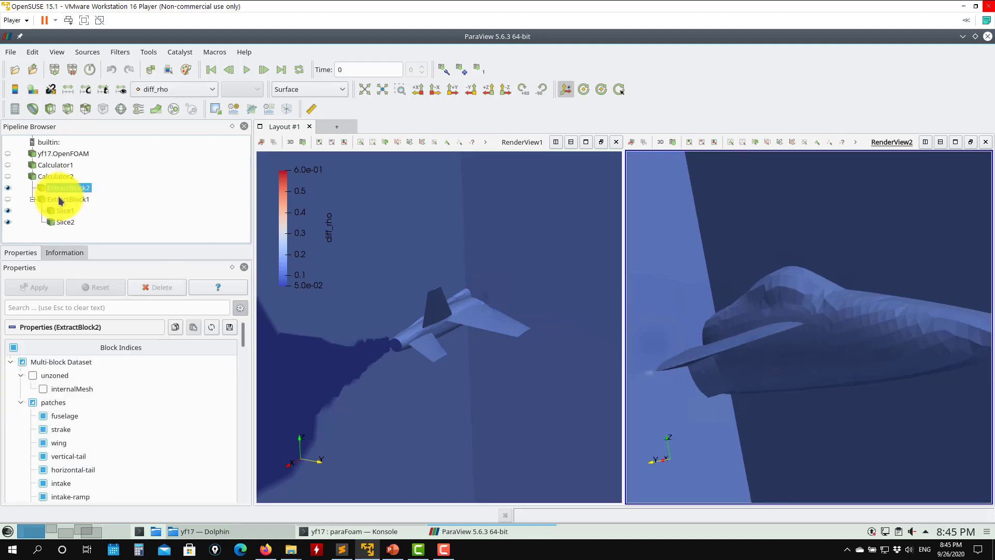
click(56, 211)
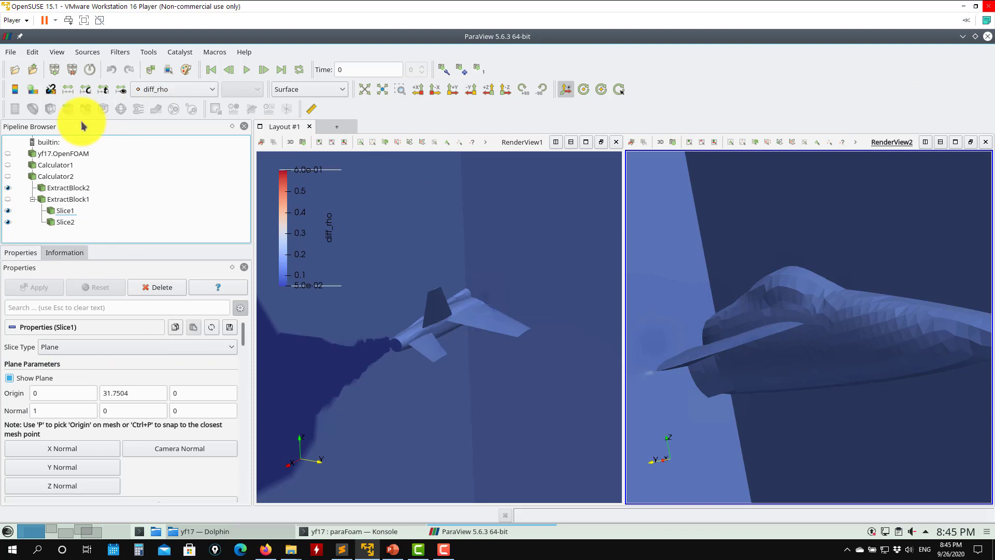
Close ParaView, relaunch it from the terminal with paraFoam -builtin, and delete the yf17.foam source.
click(989, 36)
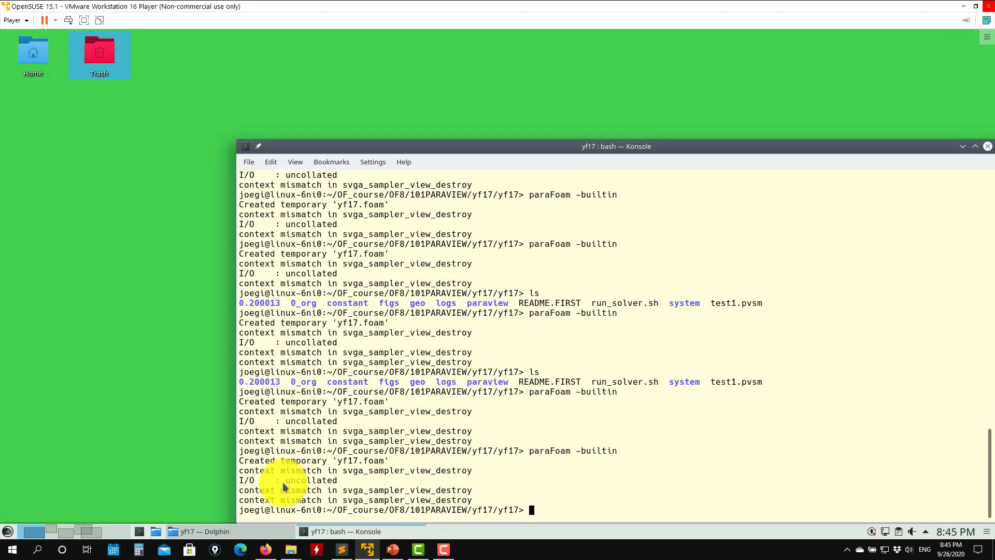
key(Up)
key(Return)
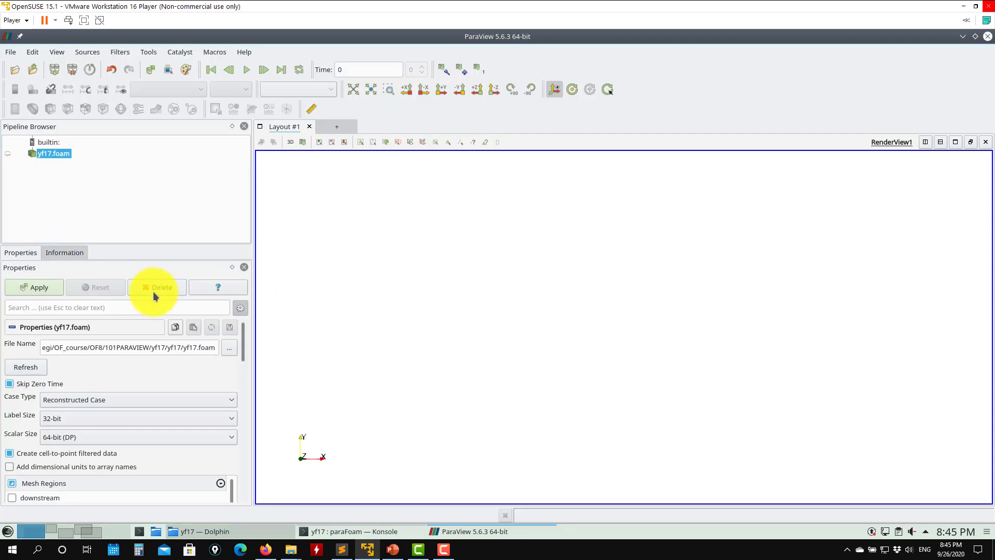
click(154, 288)
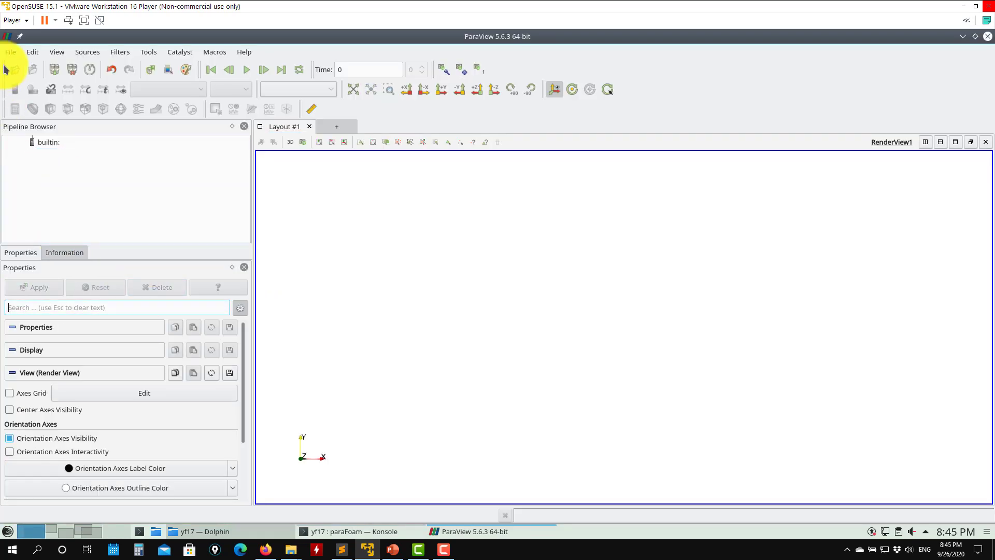
Load the state file gradients1.pvsm from the paraview folder using the file names from the state.
click(11, 52)
click(26, 87)
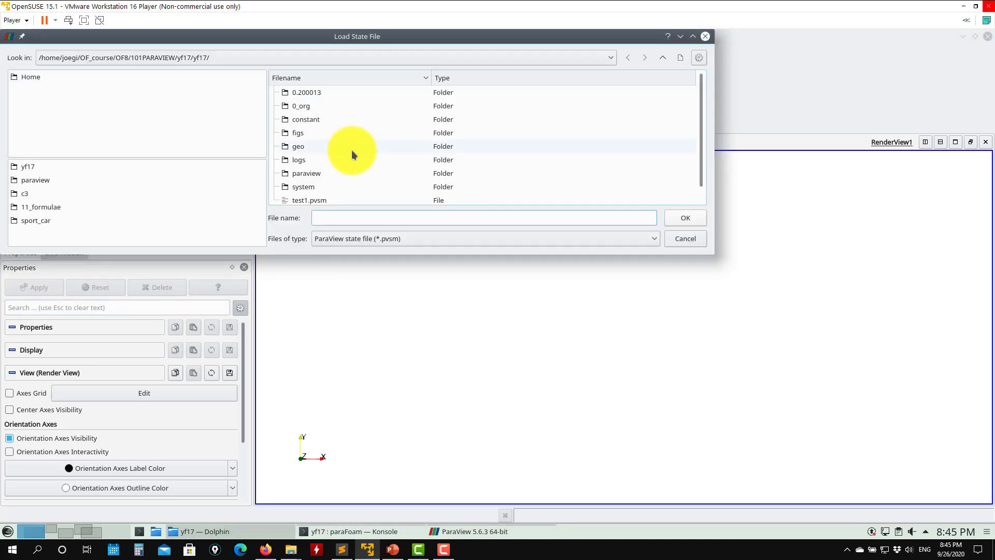
double_click(315, 173)
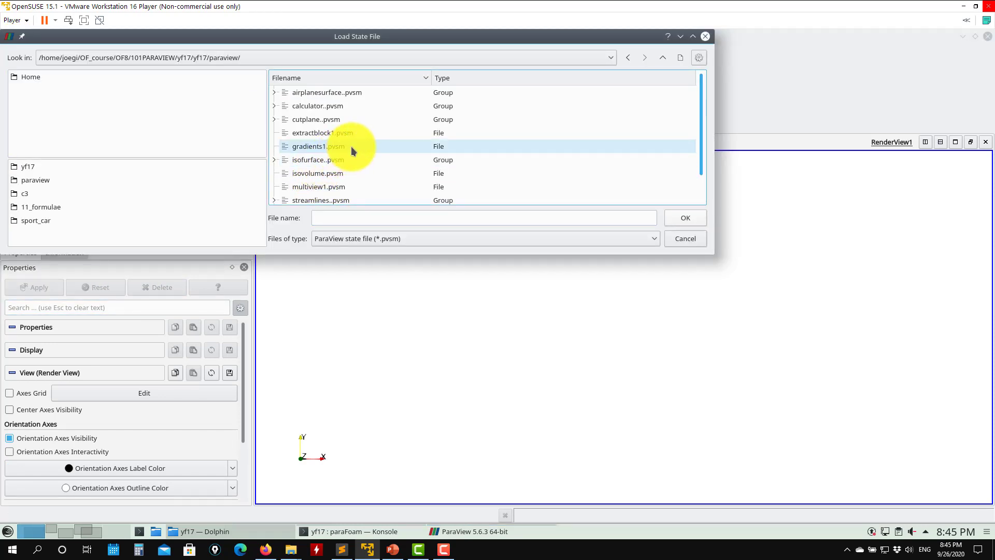
click(348, 149)
click(685, 219)
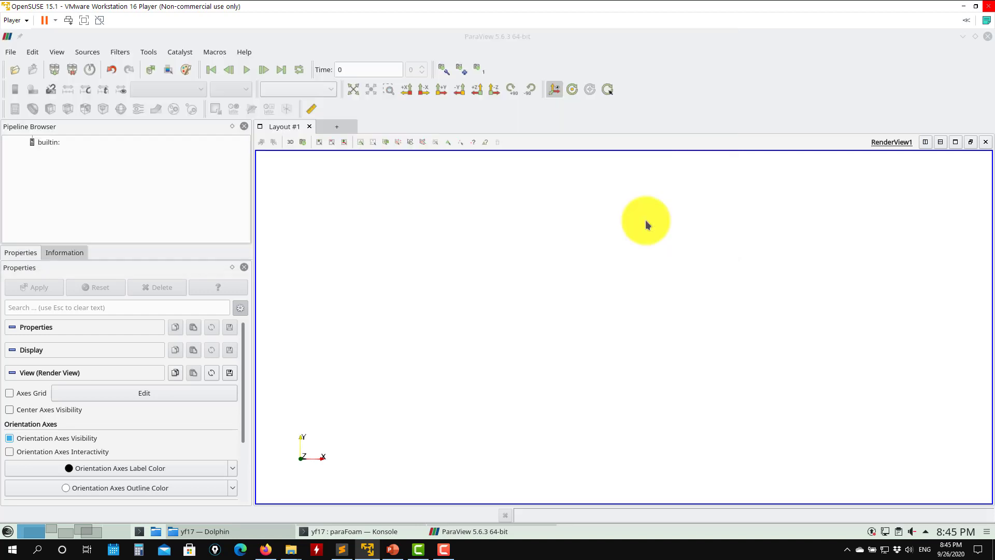
click(633, 341)
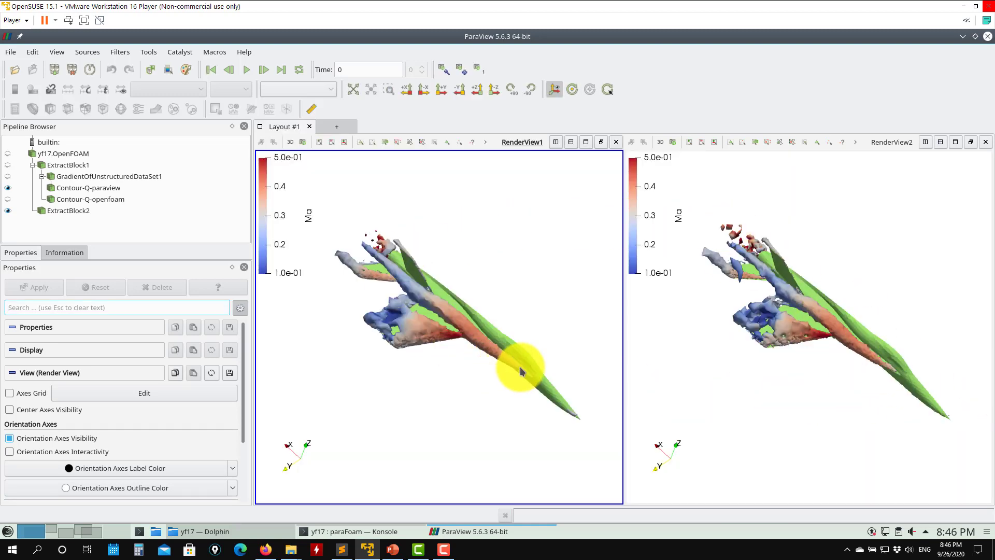
Inspect the Q-criterion contours in the render views and review the yf17.OpenFOAM source and the ExtractBlock1 block selection.
mouse_move(459, 400)
mouse_down()
mouse_move(471, 400)
mouse_move(418, 383)
mouse_move(447, 391)
mouse_up()
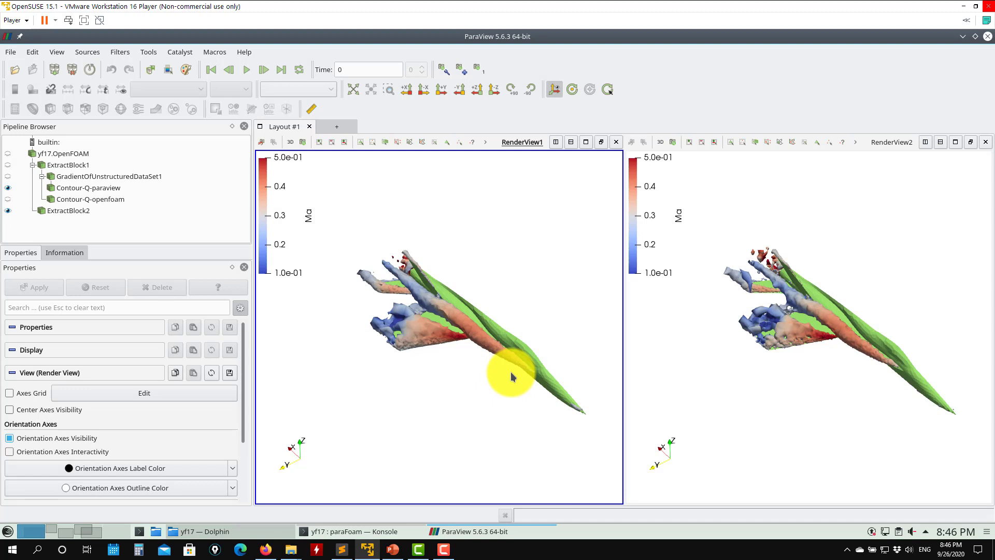
click(80, 154)
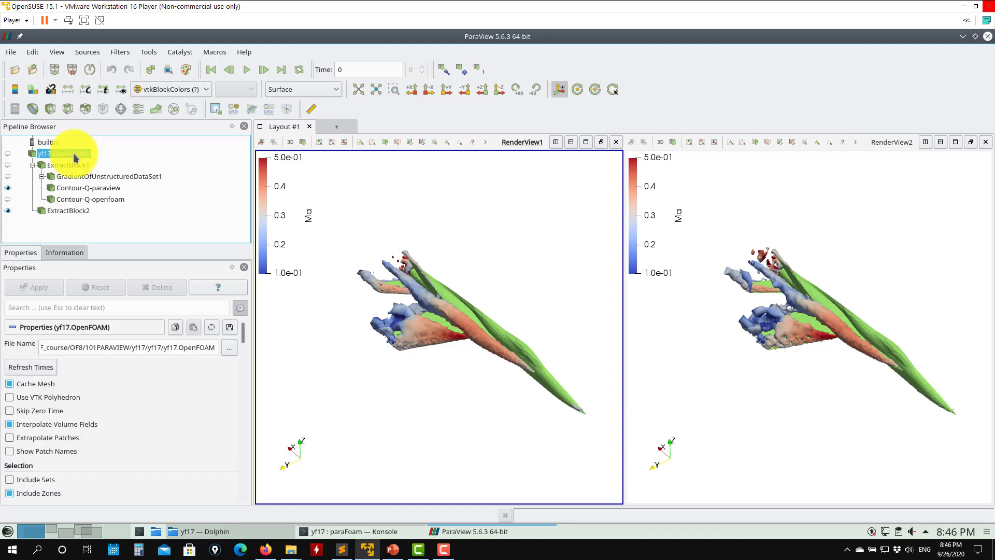
click(66, 166)
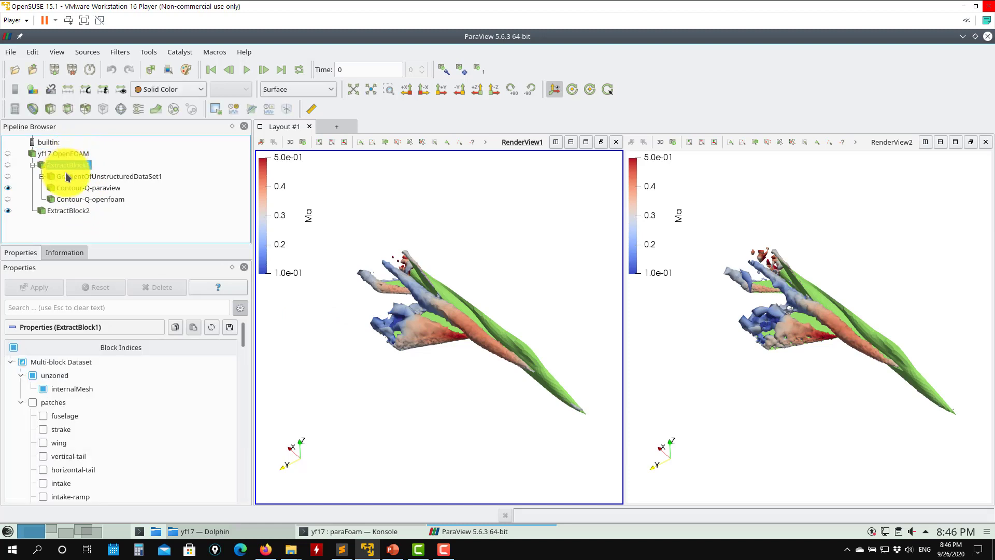
Display the settings of GradientOfUnstructuredDataSet1 and look through the alphabetical list of available filters.
click(105, 179)
click(119, 52)
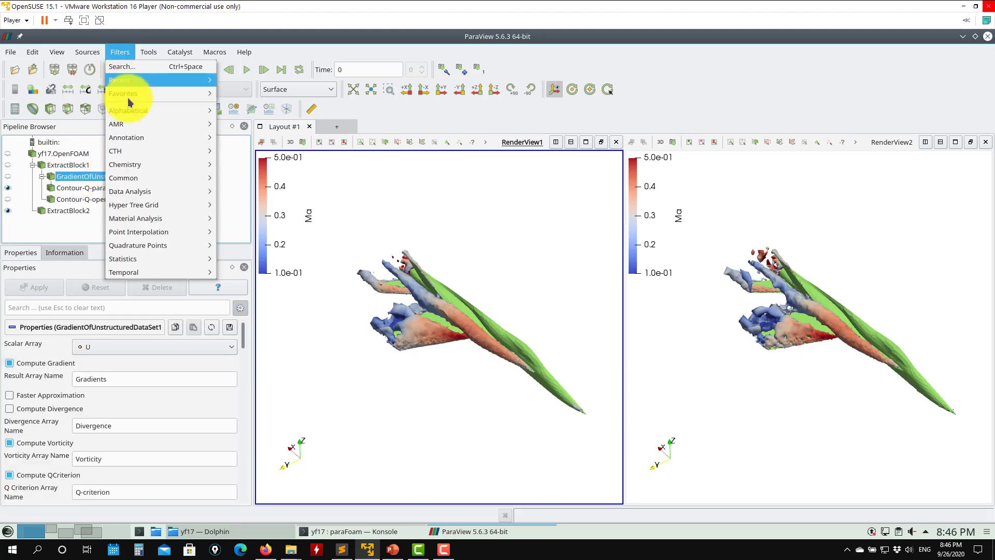
mouse_move(137, 111)
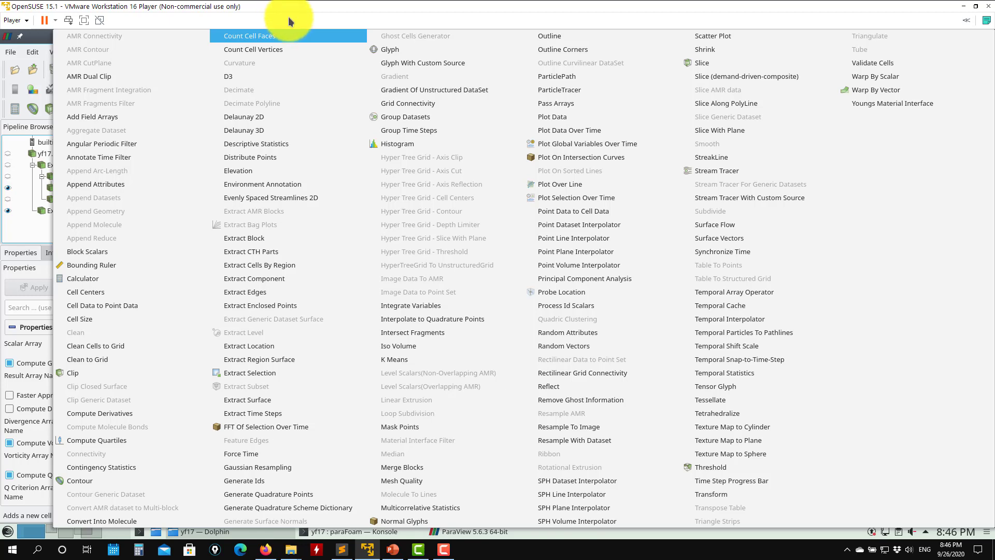
click(23, 235)
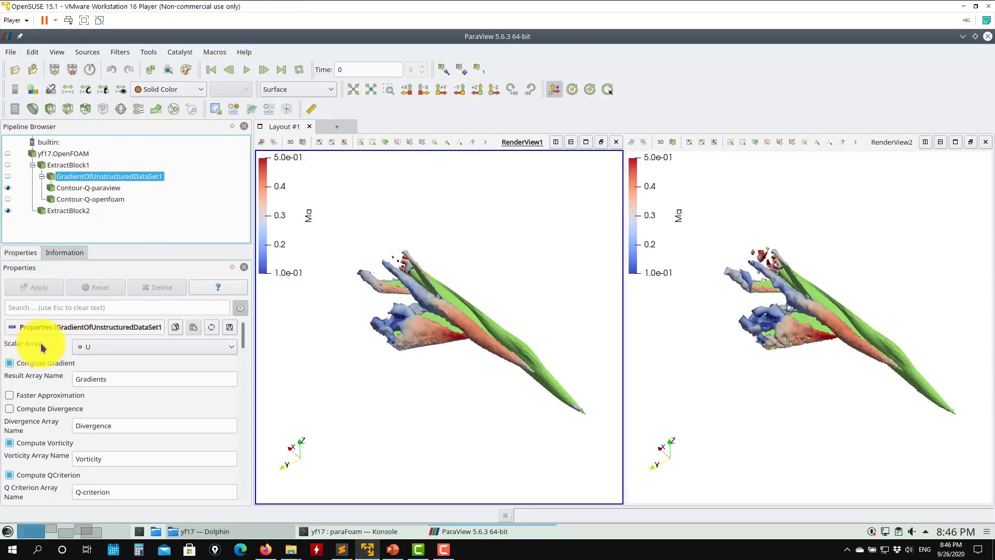
Review the scalar arrays available to GradientOfUnstructuredDataSet1 and keep U as the scalar array.
click(104, 346)
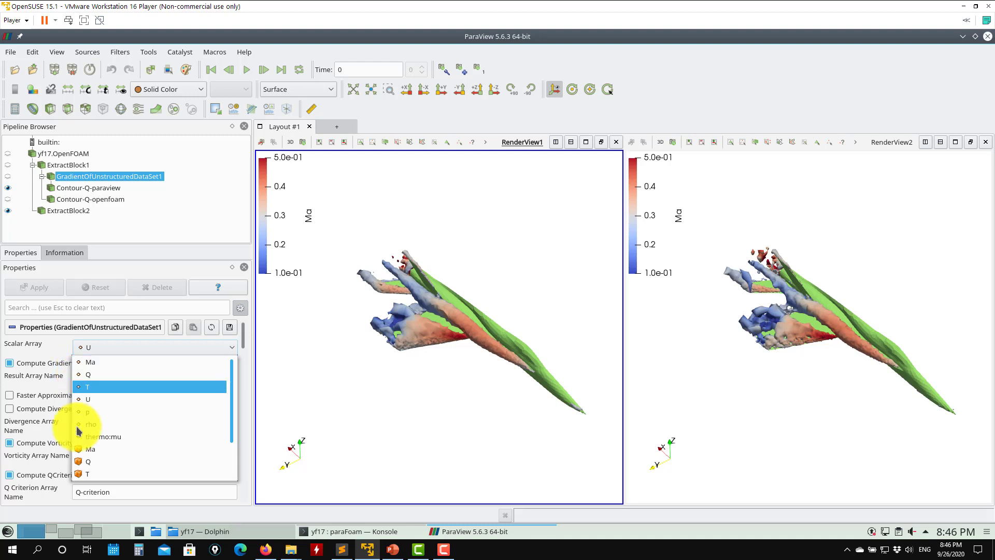
scroll(85, 436, down, 2)
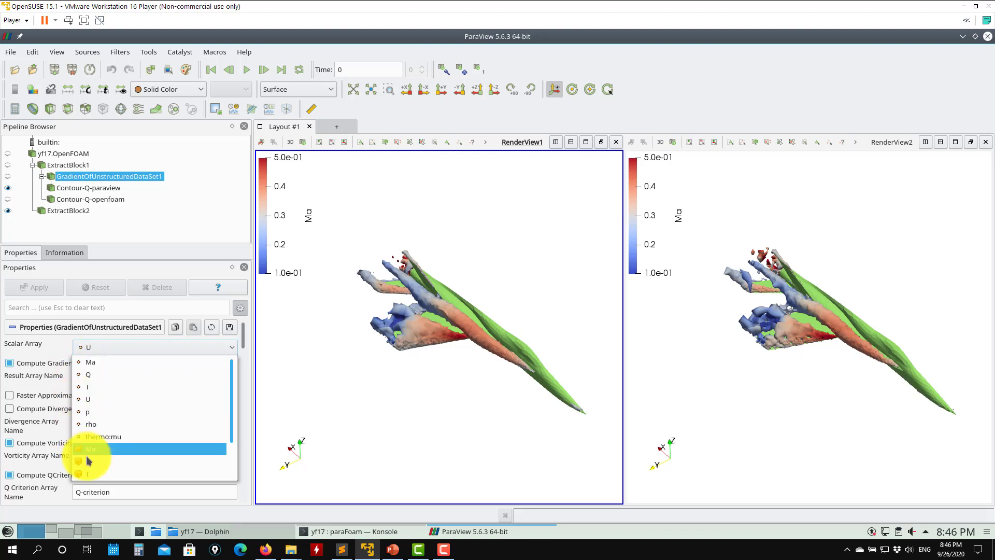
scroll(100, 374, up, 3)
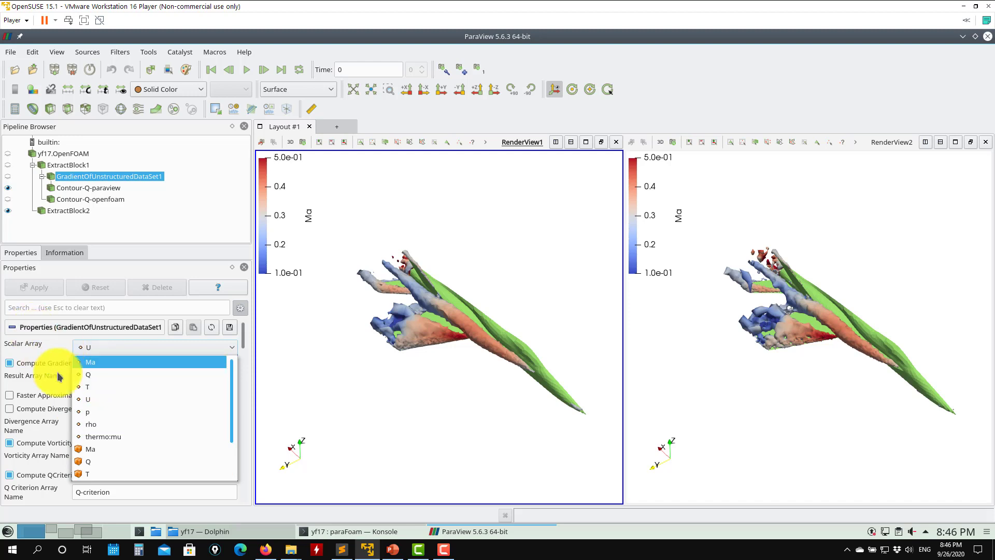
click(104, 400)
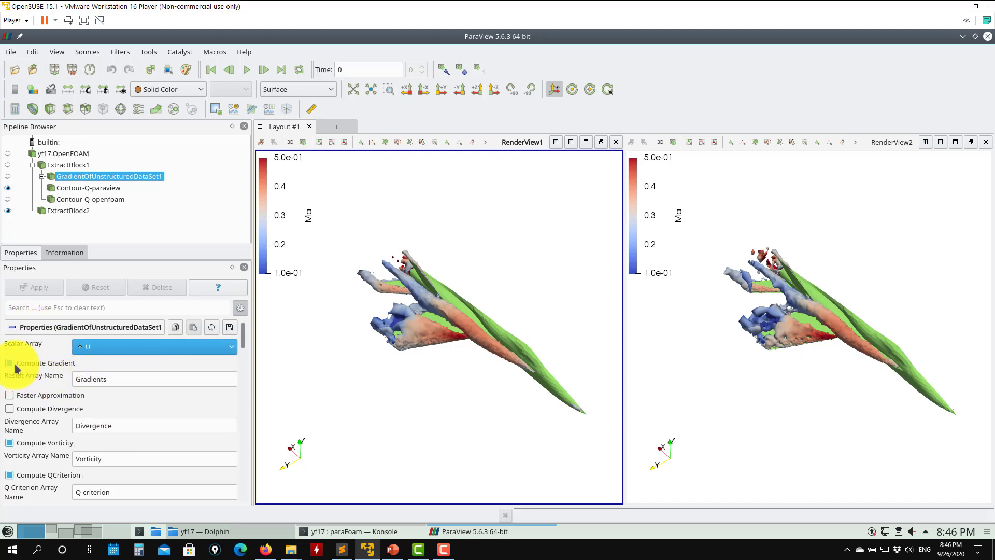
Examine the Compute Gradient option and the gradient, vorticity and Q-criterion array names of GradientOfUnstructuredDataSet1.
click(16, 368)
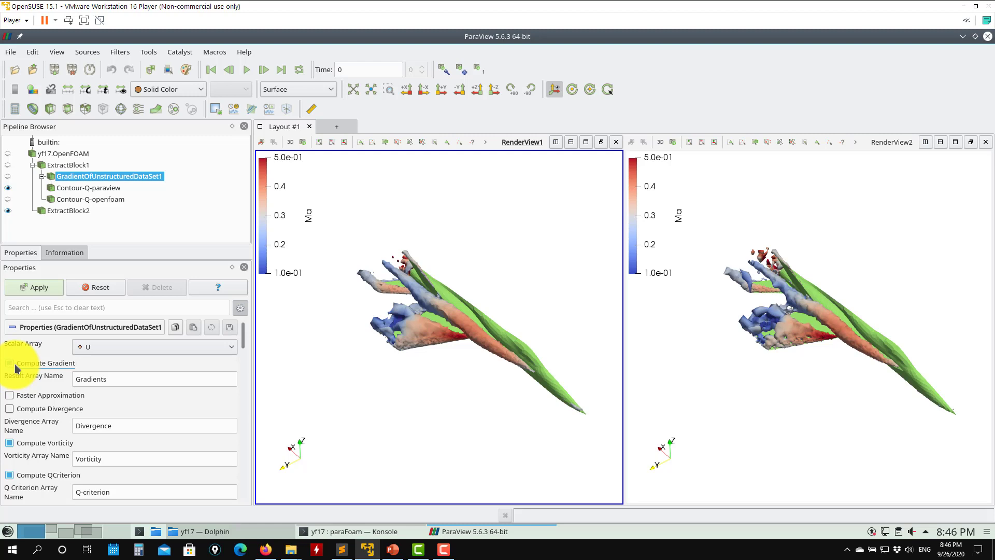
drag(158, 385, 26, 386)
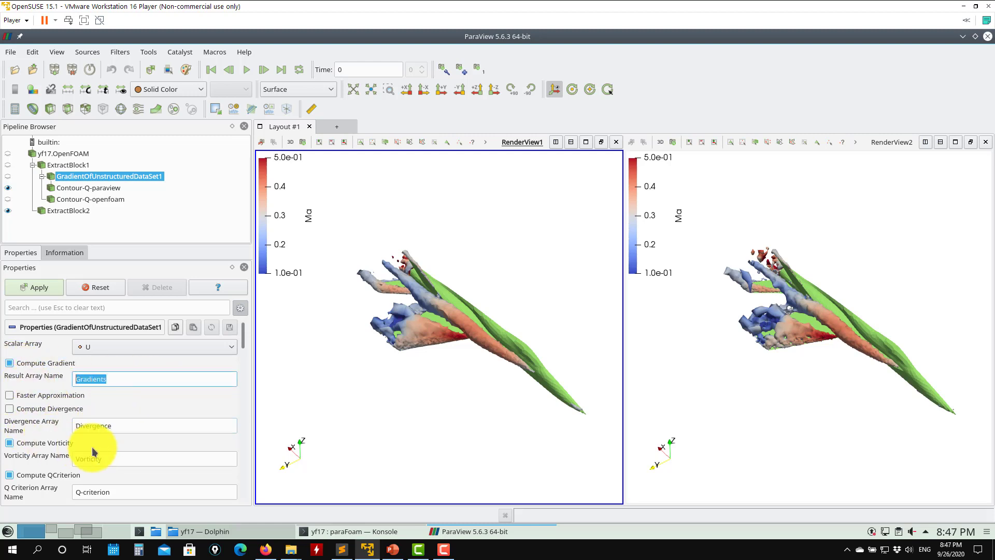
drag(129, 463, 1, 463)
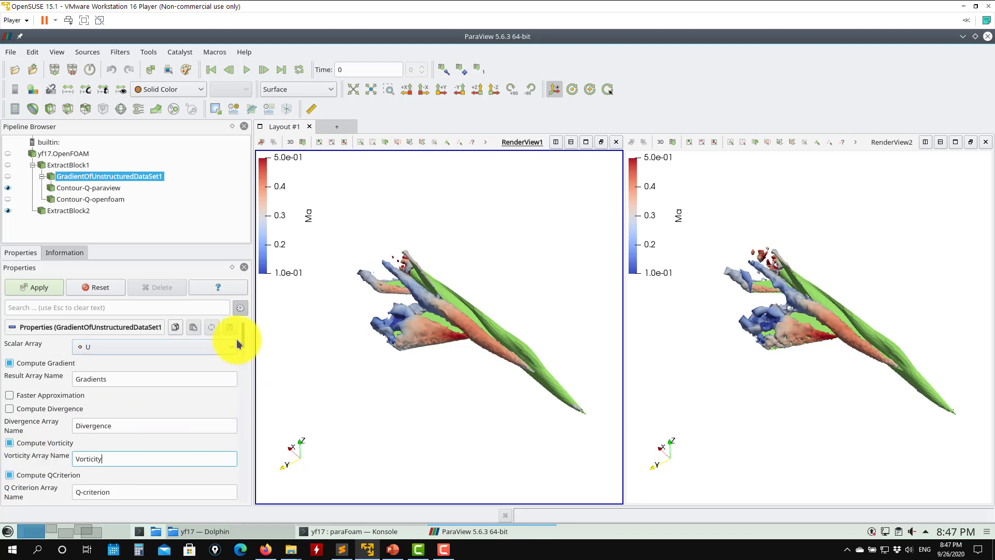
scroll(241, 342, down, 2)
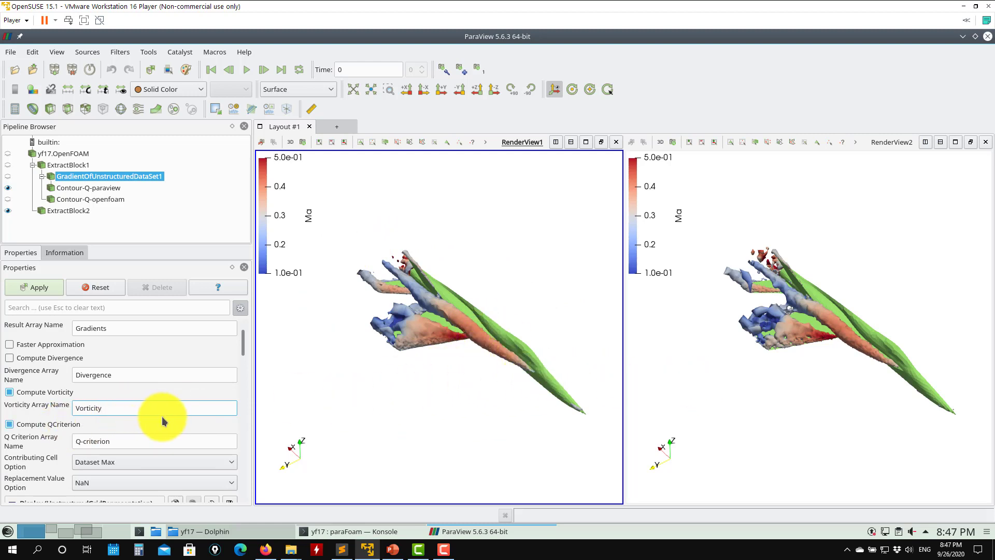
drag(122, 444, 63, 443)
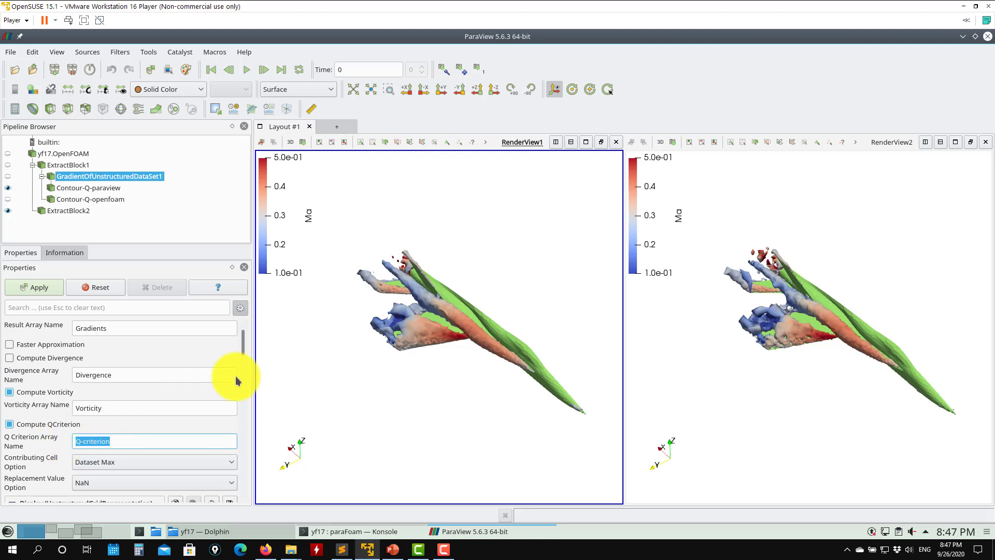
Apply the GradientOfUnstructuredDataSet1 settings, and toggle Contour-Q-paraview off and on in RenderView1.
drag(244, 338, 260, 283)
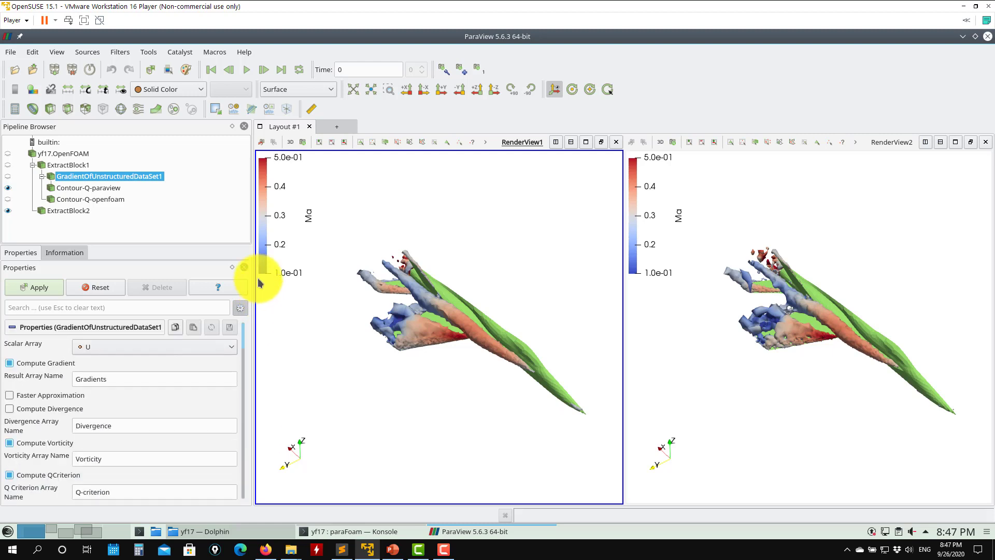
click(31, 287)
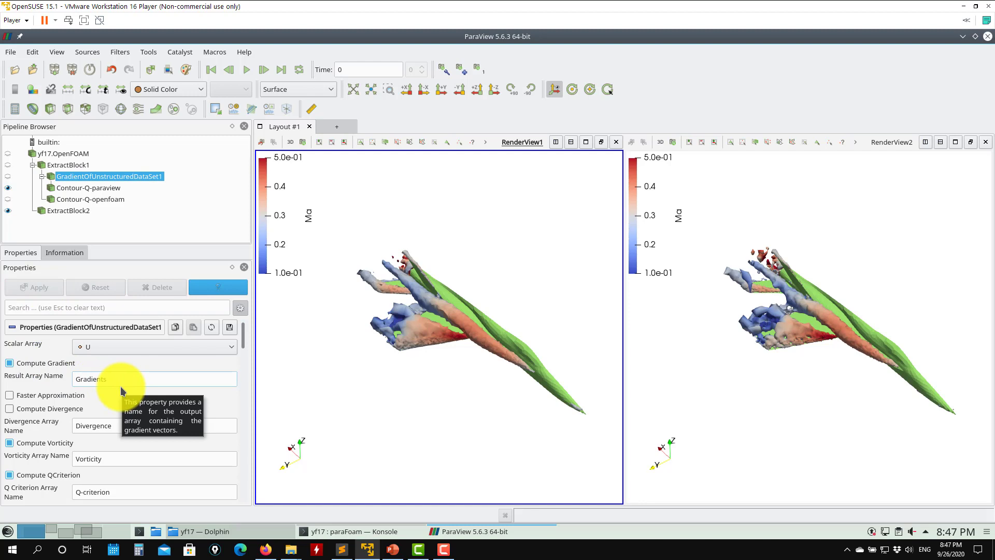
click(95, 188)
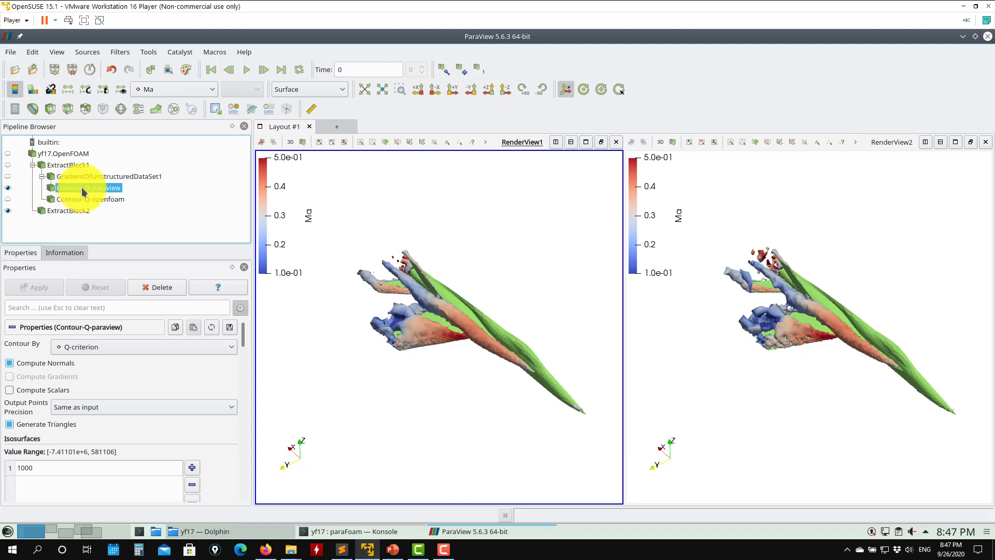
click(7, 187)
click(7, 188)
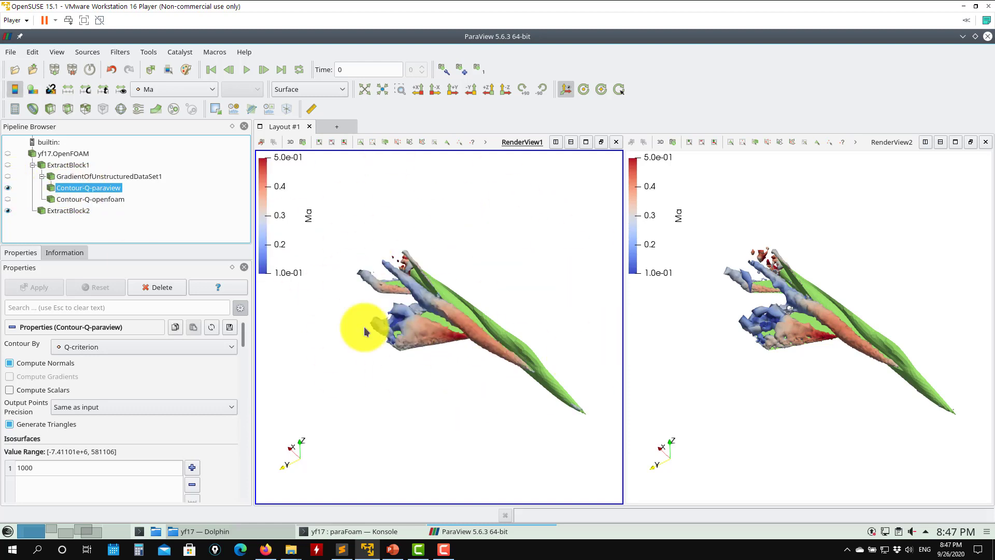
Activate RenderView2 and toggle the visibility of Contour-Q-openfoam off and back on.
click(711, 390)
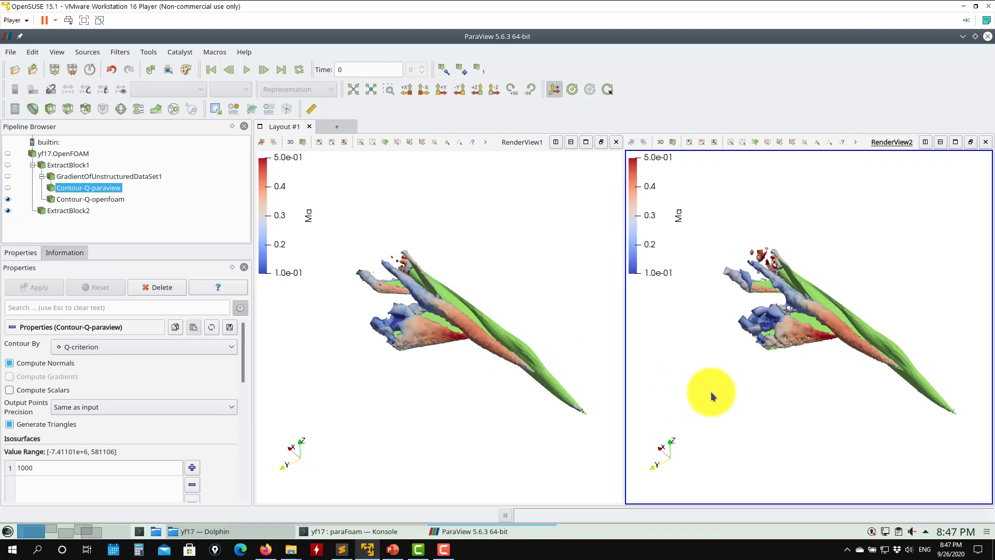
click(8, 199)
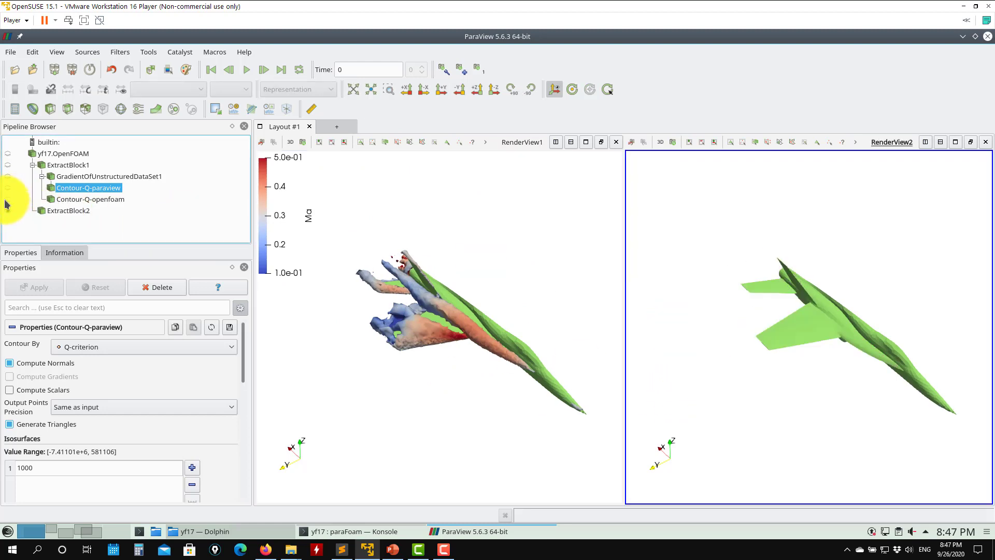
click(7, 199)
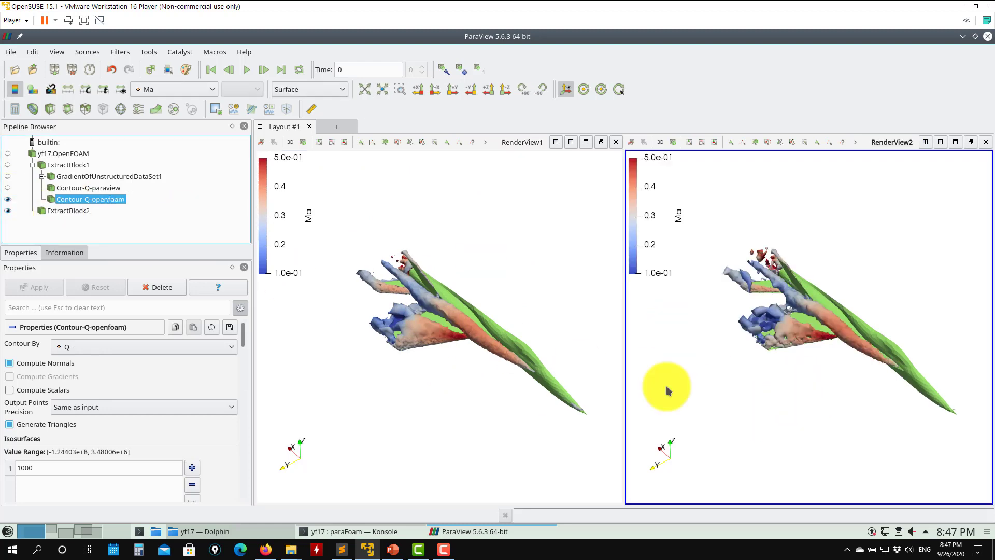
Examine the Q-criterion contours around the wing up close and compare the ParaView and OpenFOAM results.
drag(469, 386, 483, 342)
right_drag(492, 363, 494, 405)
drag(493, 406, 512, 446)
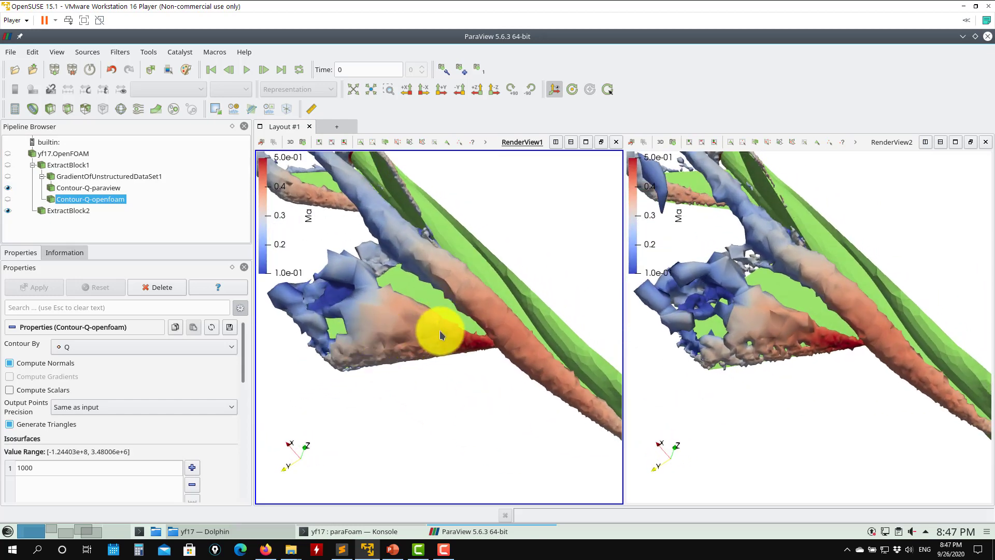
right_drag(435, 329, 456, 318)
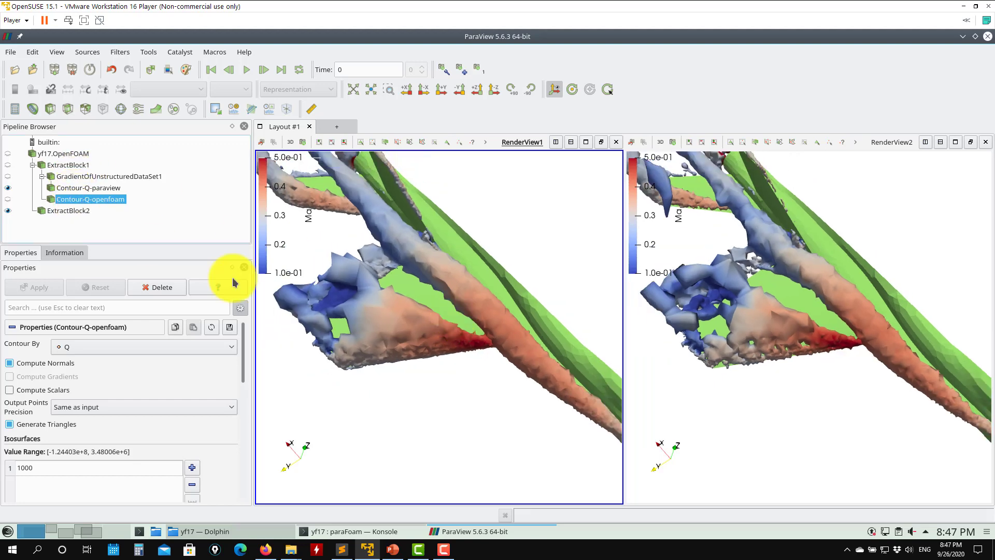
drag(449, 397, 429, 355)
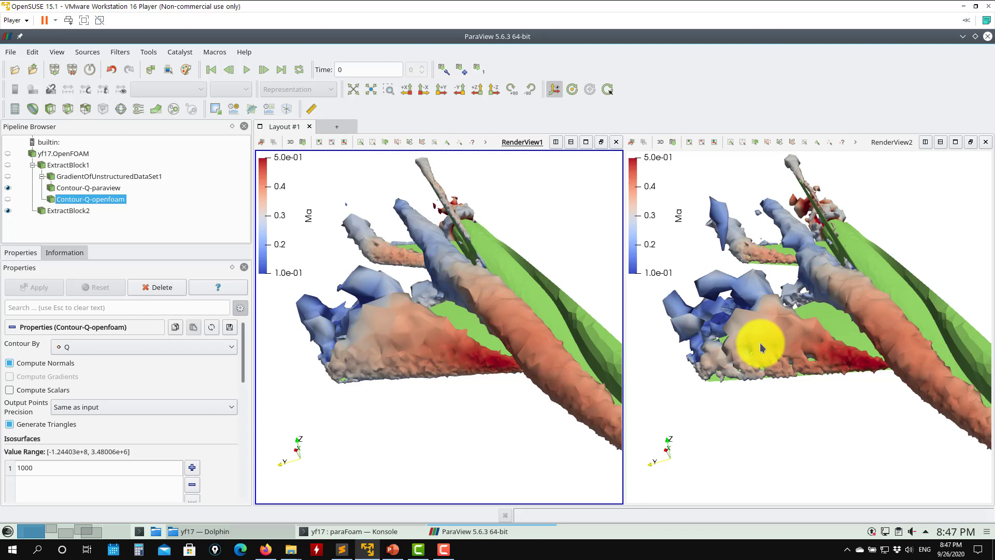
drag(500, 403, 444, 395)
drag(510, 303, 507, 395)
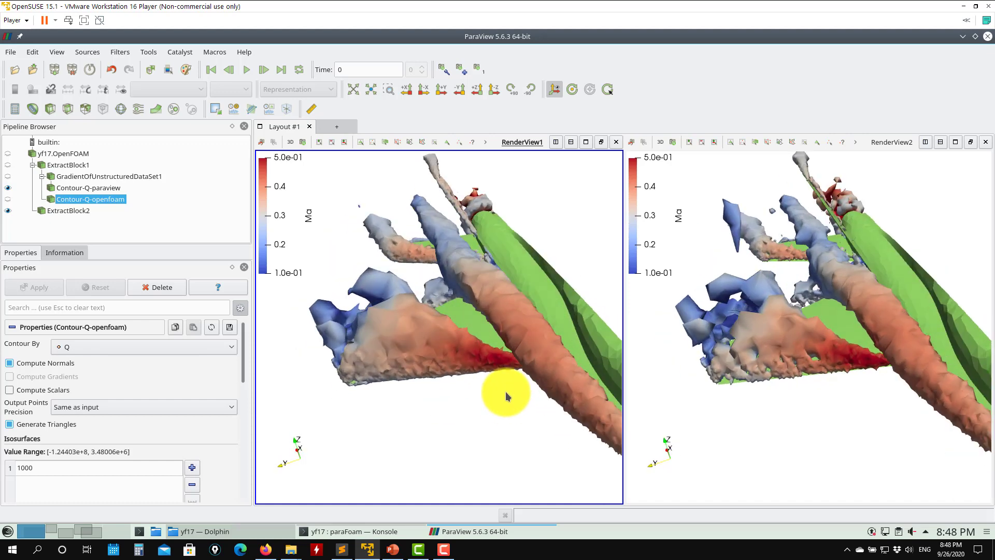
Add a Generate Surface Normals filter to Contour-Q-paraview with a feature angle of 30.
click(92, 189)
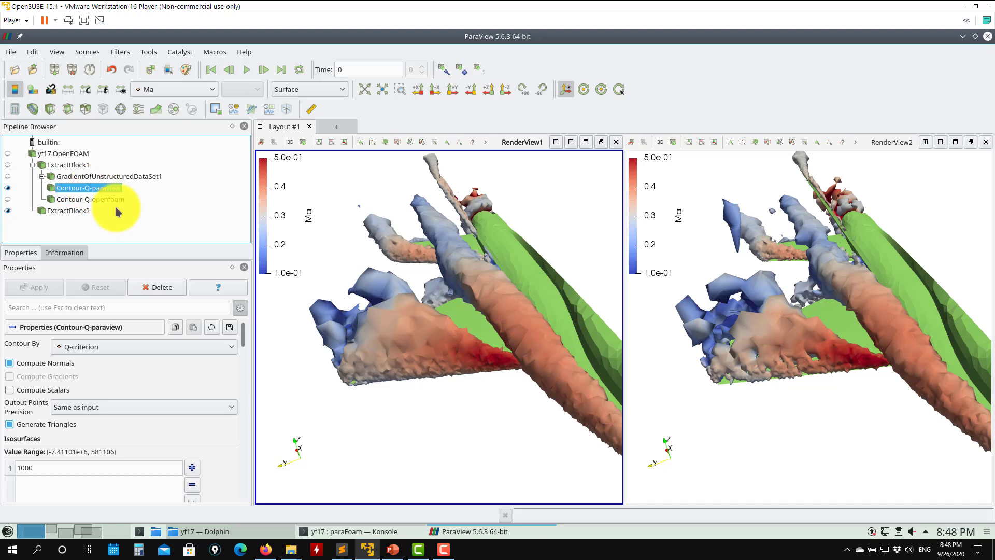
click(133, 54)
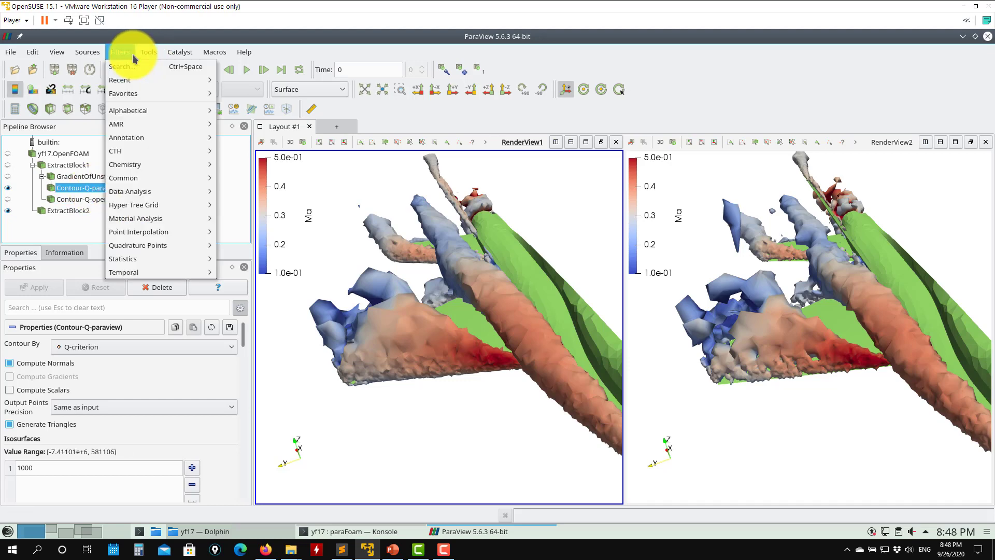
mouse_move(138, 110)
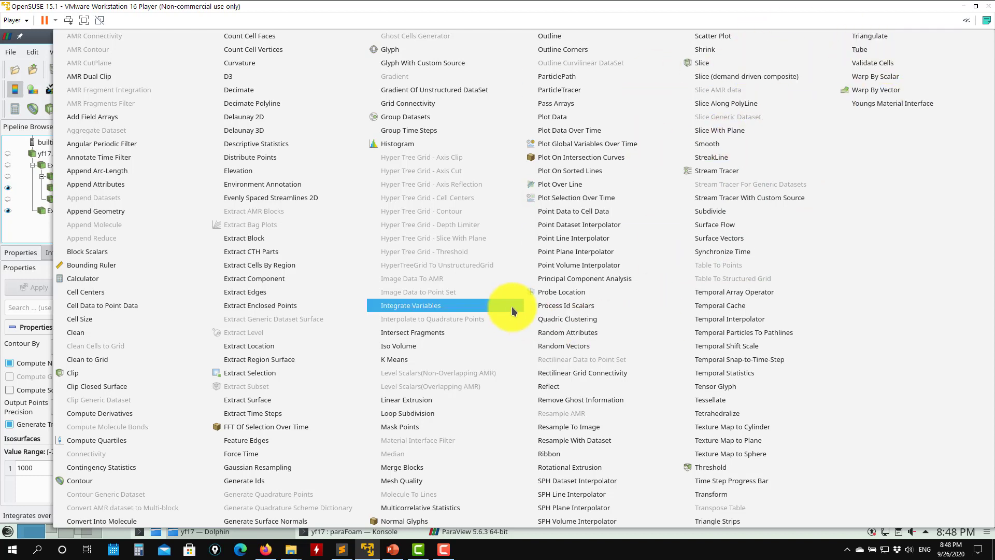
click(266, 520)
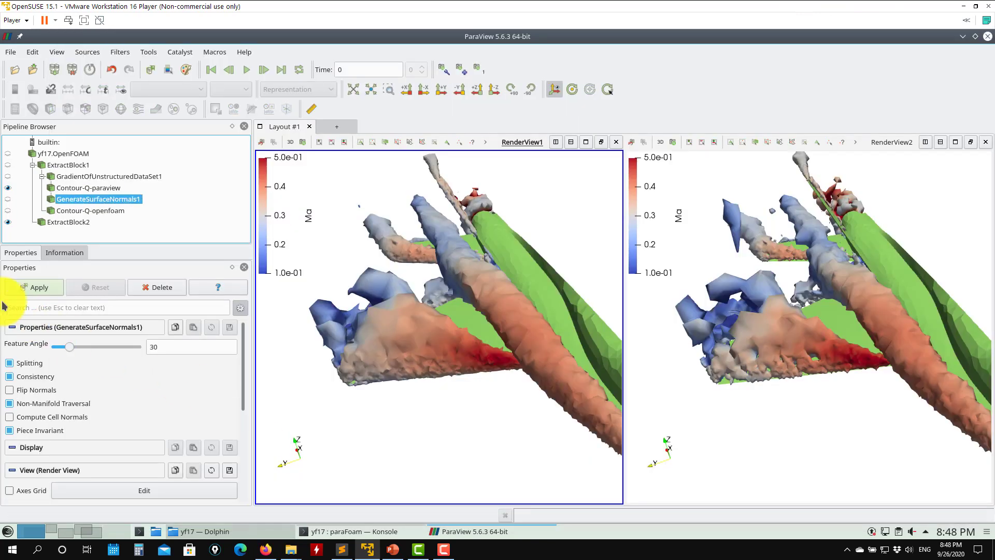
click(32, 288)
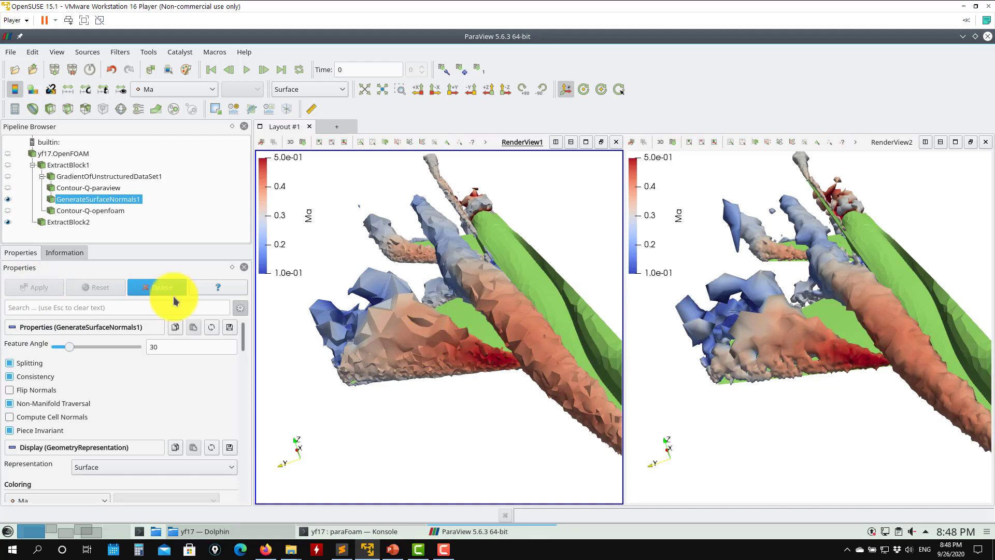
Compare the surface normals result with the original contour, then show Contour-Q-paraview and hide GenerateSurfaceNormals1.
drag(455, 384, 493, 386)
drag(455, 342, 425, 396)
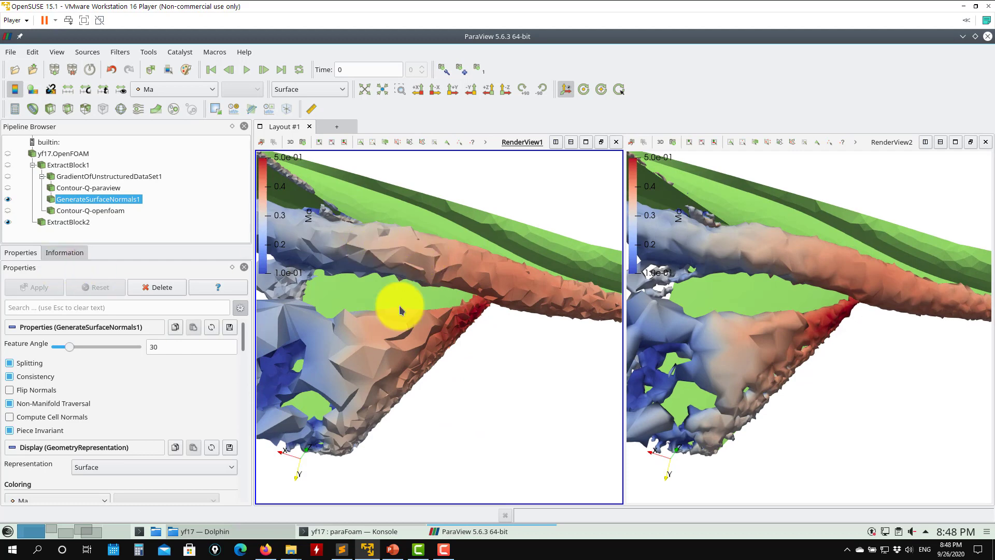
key(Up)
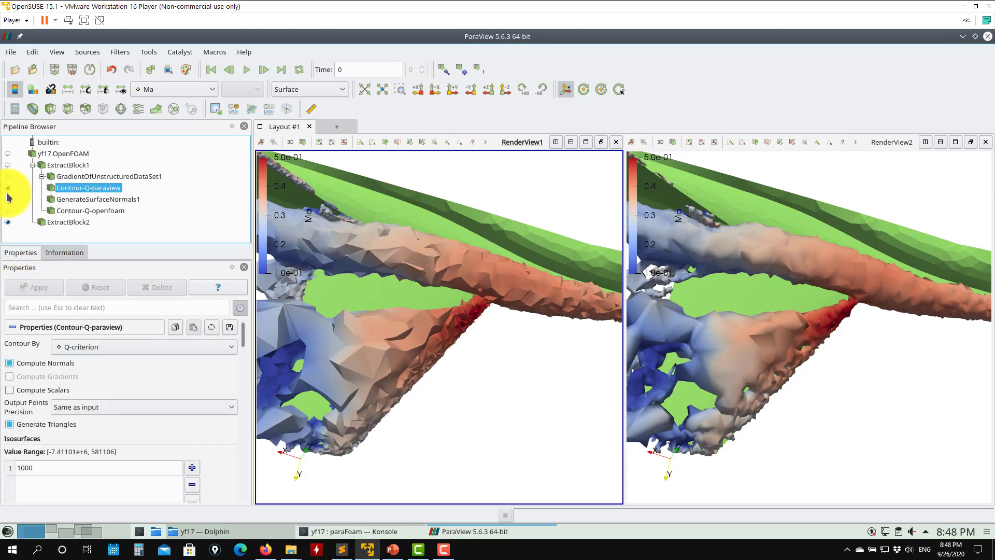
click(8, 199)
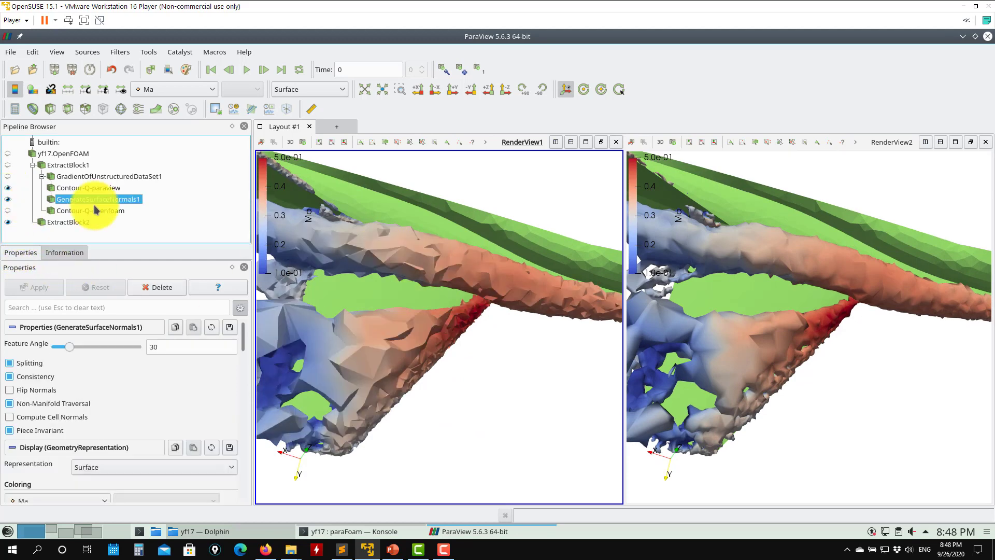
click(7, 199)
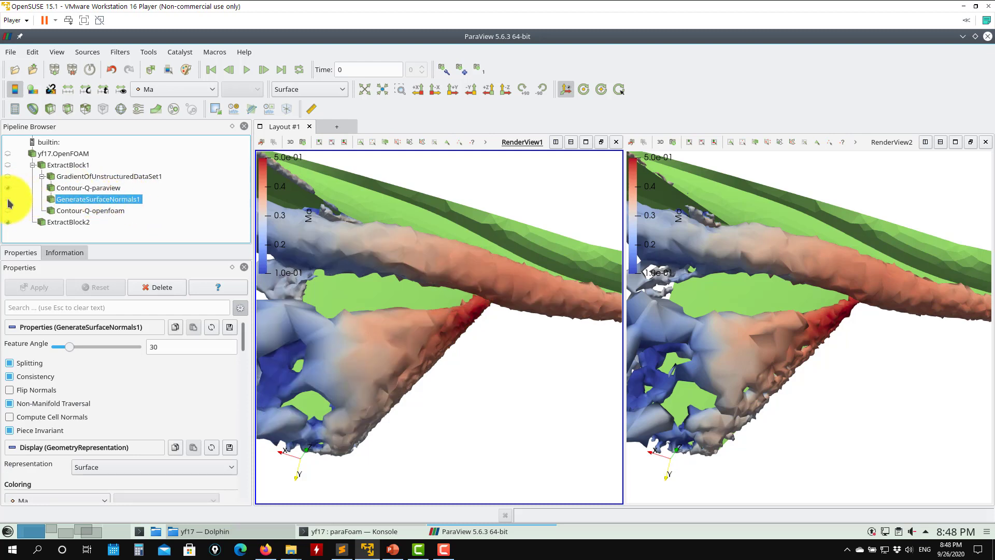
Try a Generate Surface Normals filter on Contour-Q-openfoam in RenderView2 and delete it again.
click(34, 212)
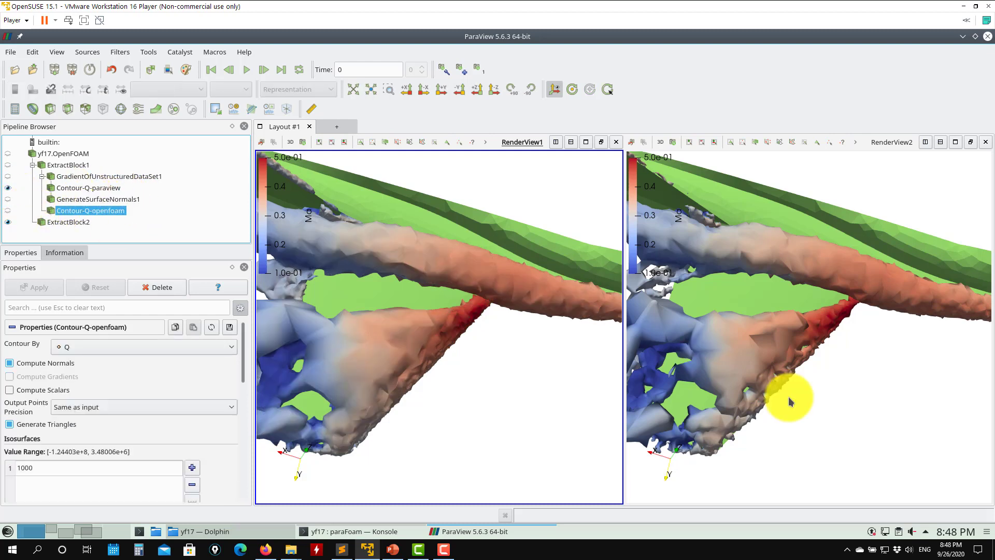
click(878, 437)
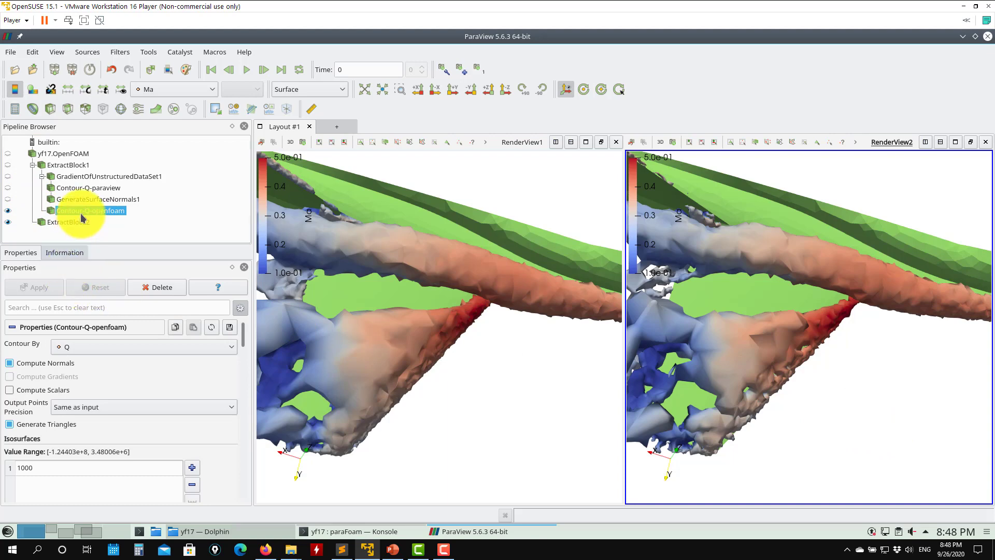
click(120, 52)
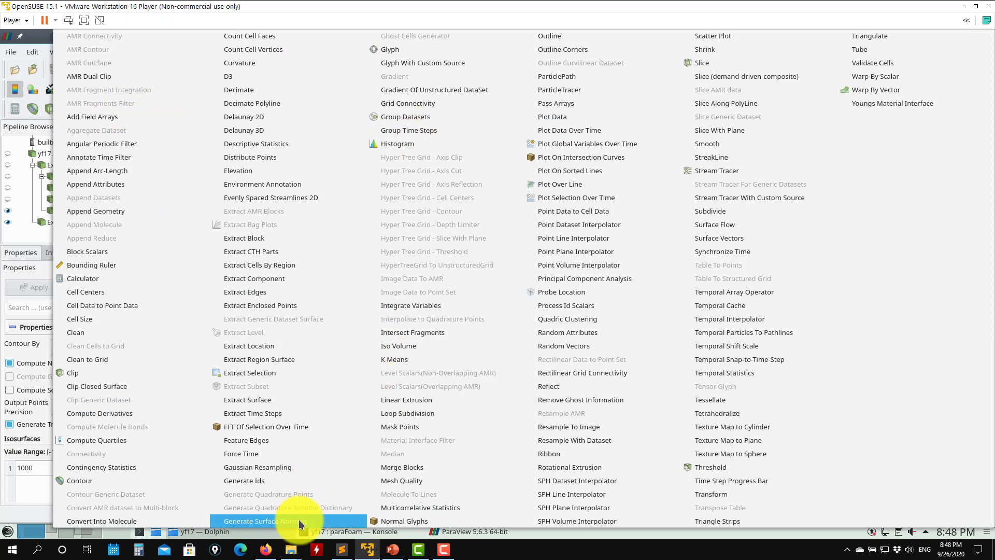
click(300, 522)
click(40, 289)
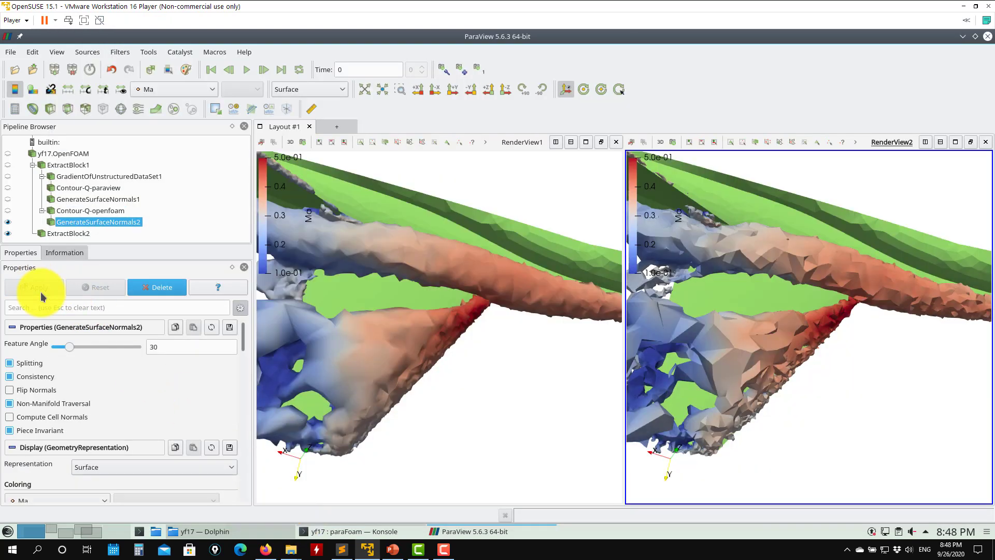
right_click(70, 220)
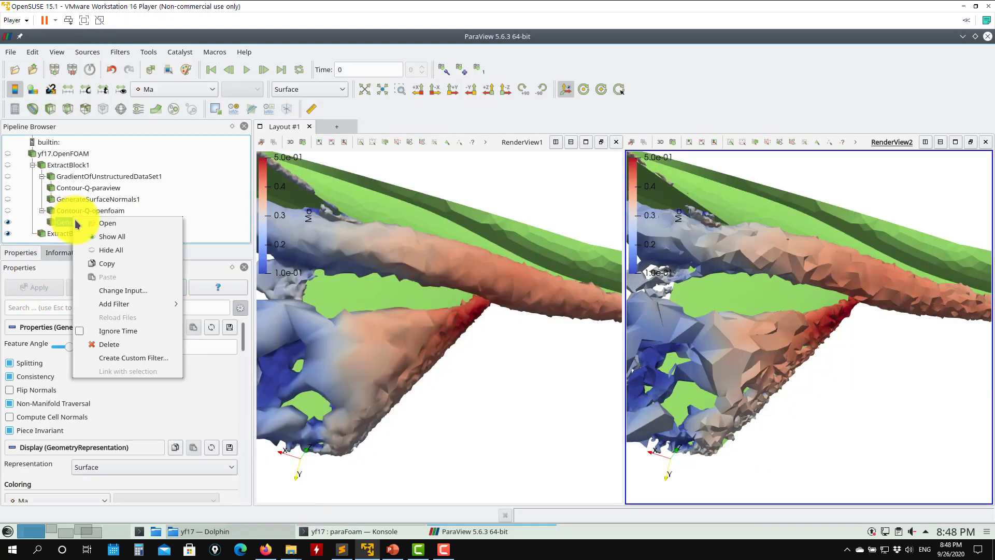
click(126, 344)
click(119, 52)
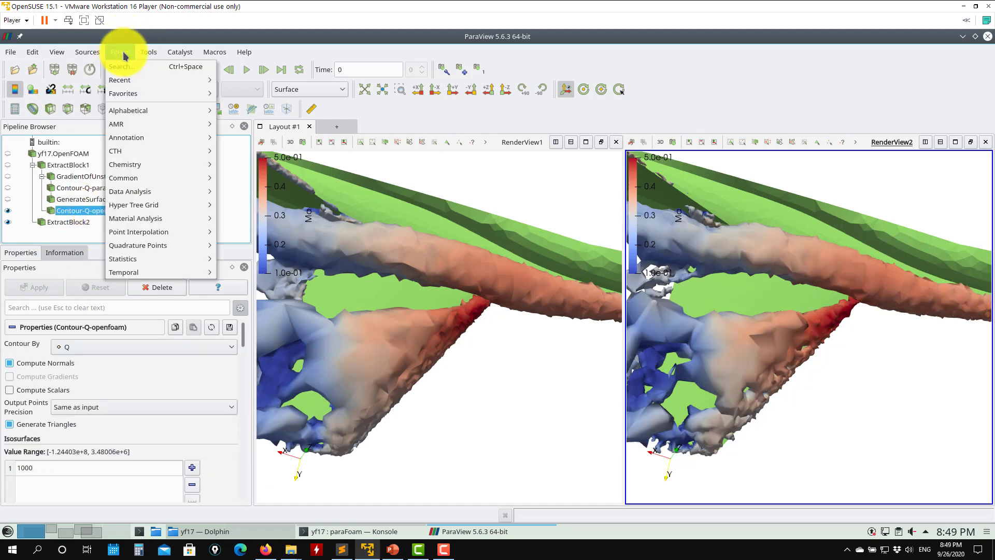
mouse_move(165, 274)
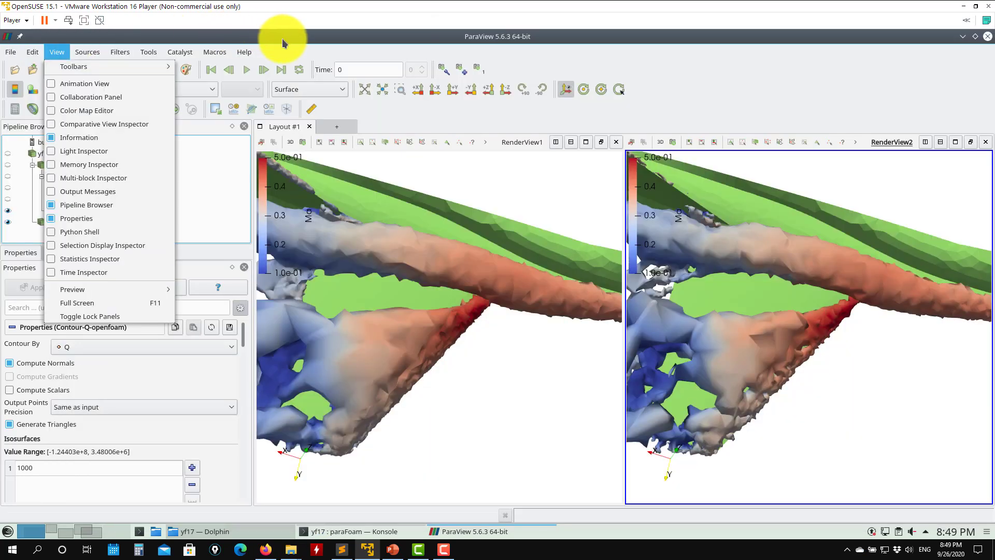
click(291, 52)
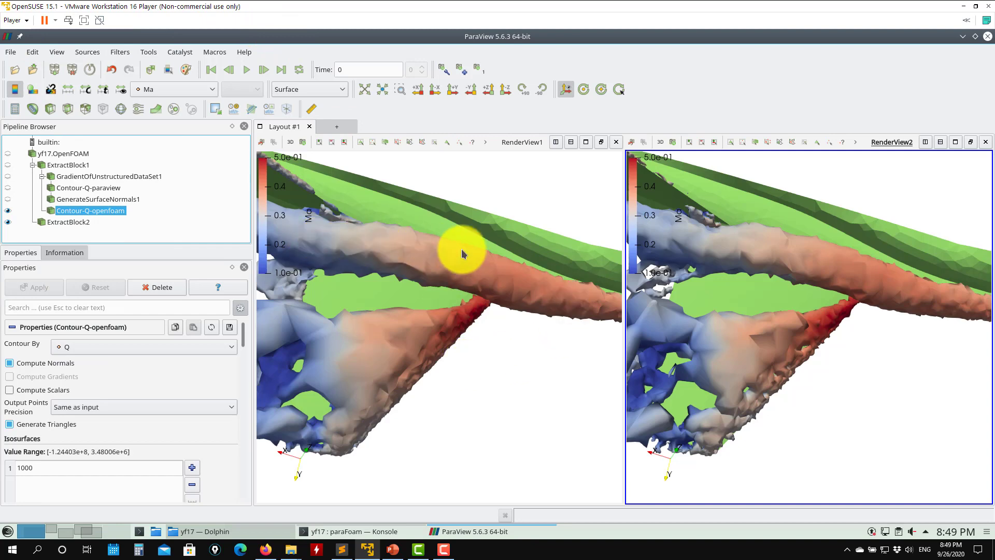
drag(384, 348, 490, 378)
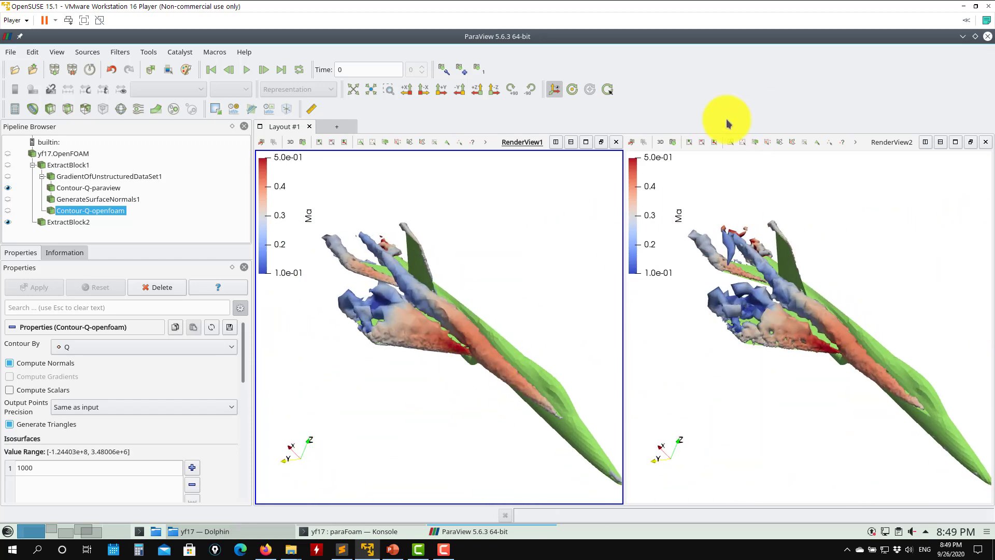
Close ParaView, relaunch it from the Konsole terminal with paraFoam -builtin, and delete the yf17.foam source.
click(988, 37)
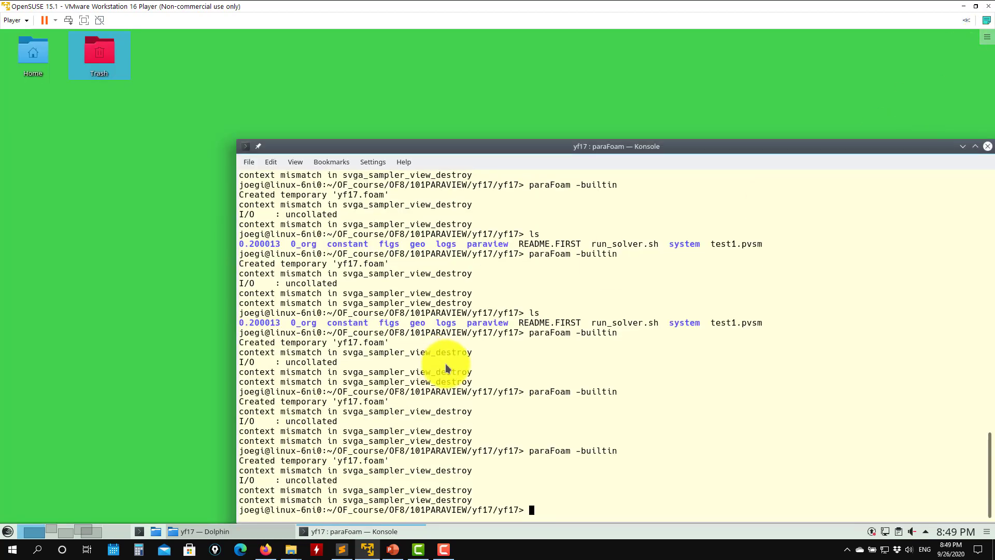
key(Return)
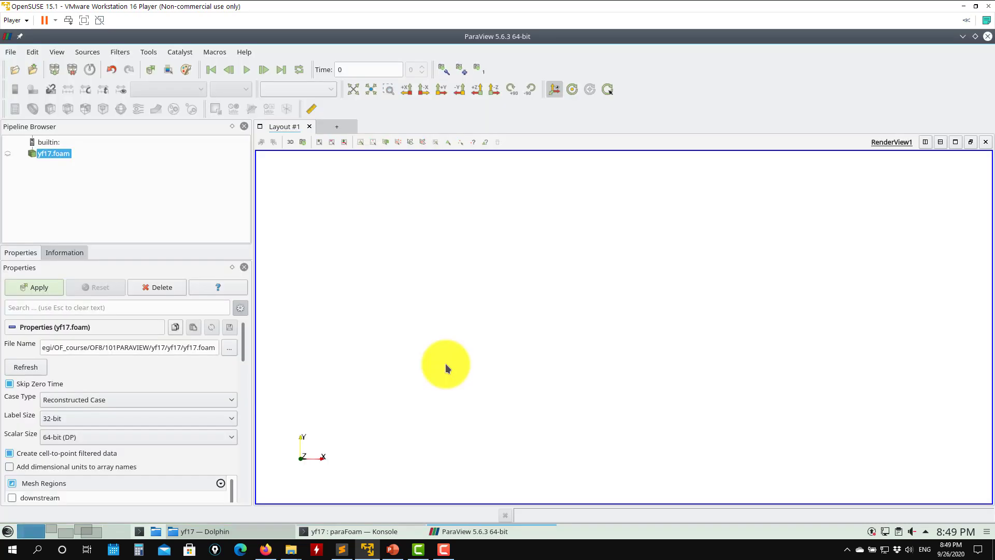
click(149, 284)
Load the state file streamlines1.pvsm from the case's paraview folder using the file names from the state.
click(11, 52)
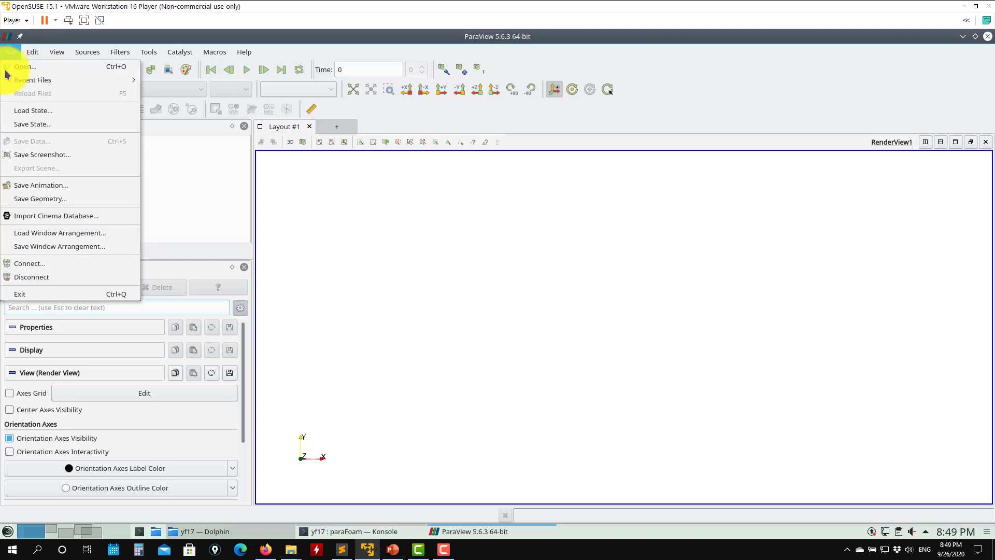
click(29, 110)
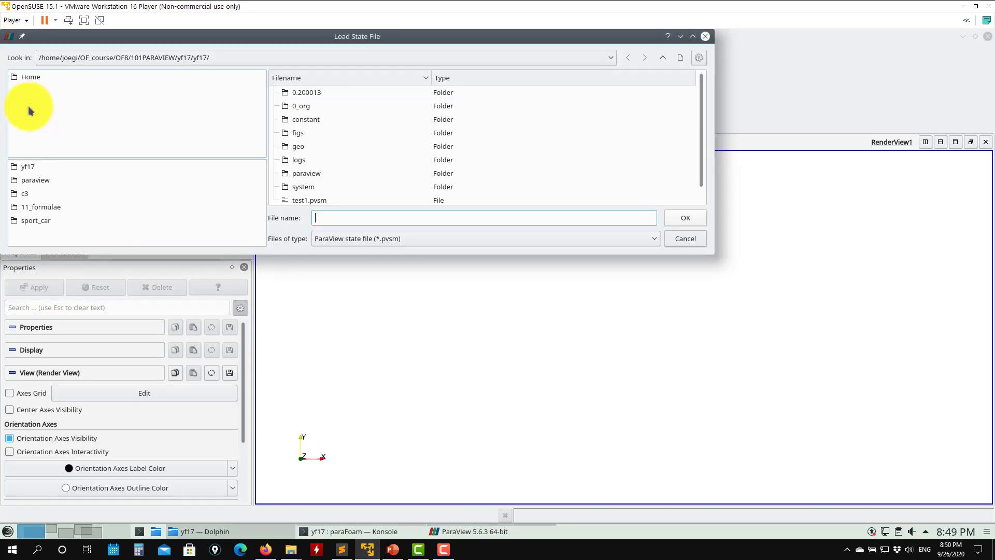
click(314, 174)
double_click(314, 175)
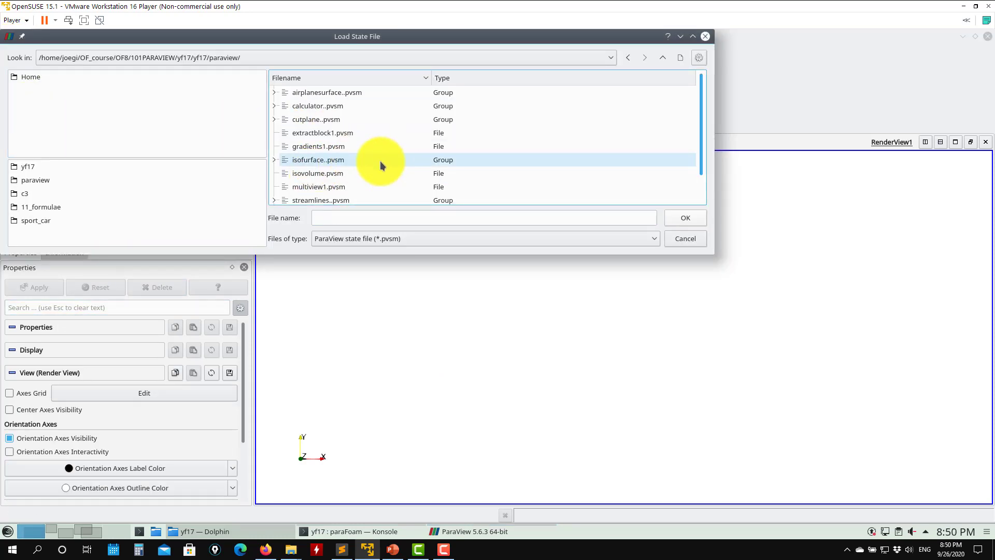
scroll(304, 182, down, 1)
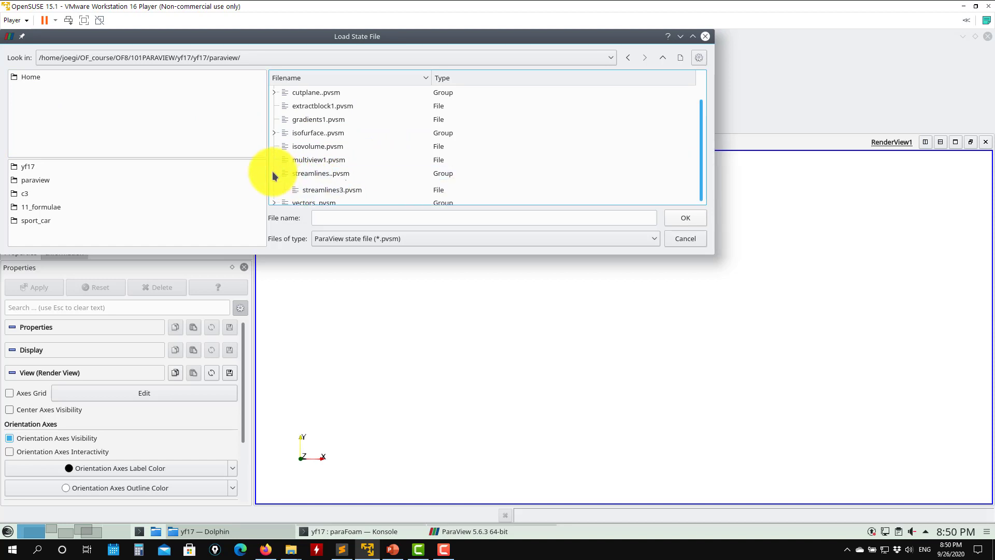
click(274, 173)
scroll(373, 172, down, 1)
click(356, 147)
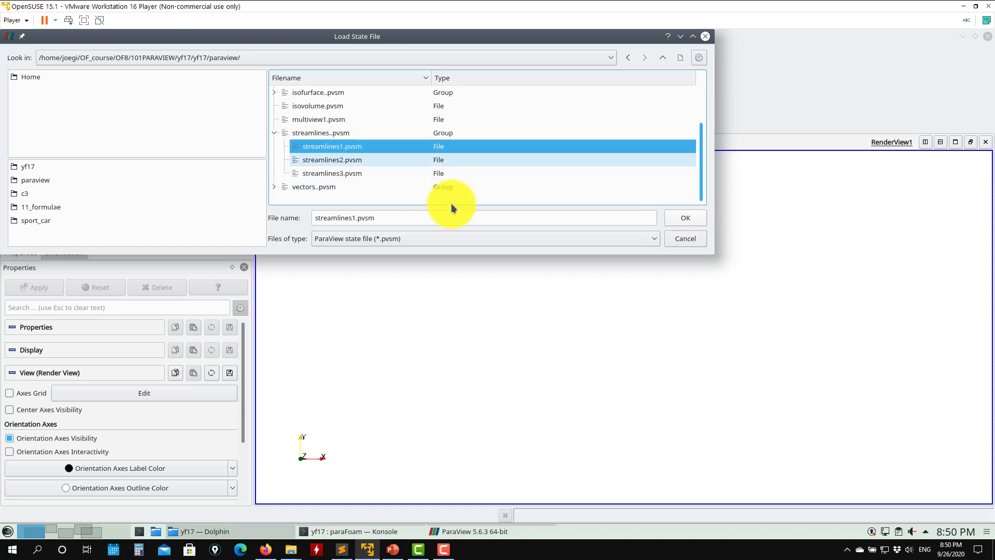
click(688, 220)
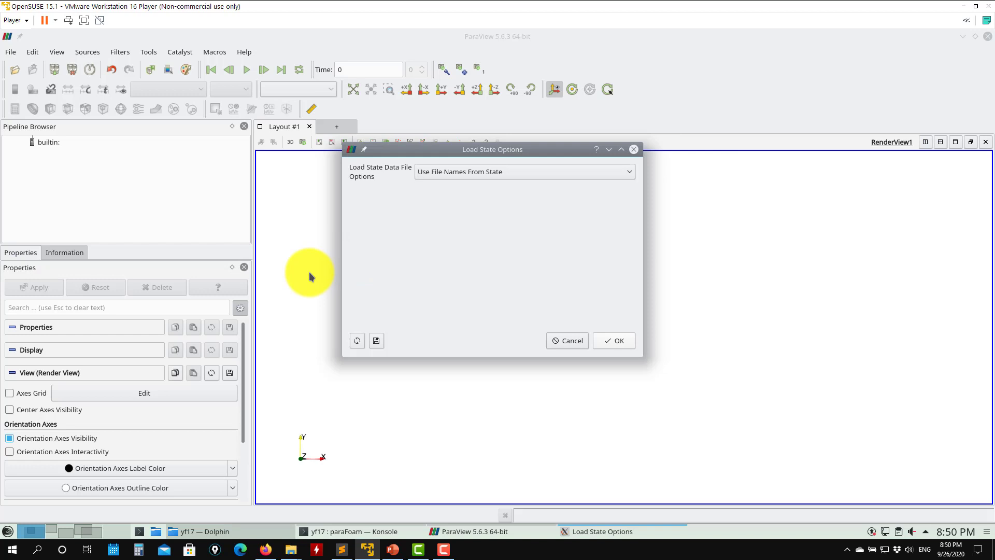
click(614, 341)
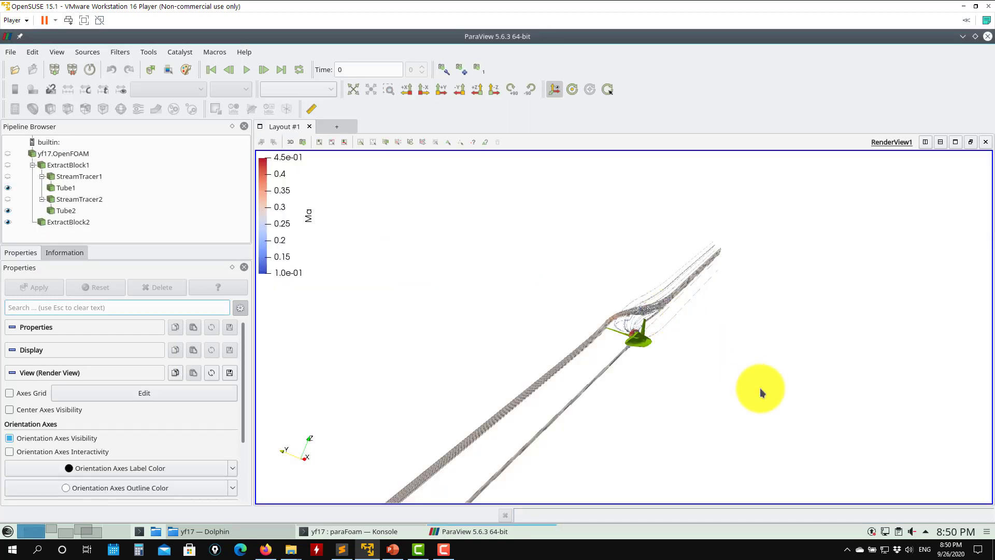
Examine the loaded streamlines around the airplane and the filters available for StreamTracer1.
mouse_move(761, 393)
mouse_down()
mouse_move(663, 373)
mouse_move(819, 393)
mouse_move(764, 389)
mouse_up()
right_drag(665, 299, 640, 383)
drag(641, 385, 662, 173)
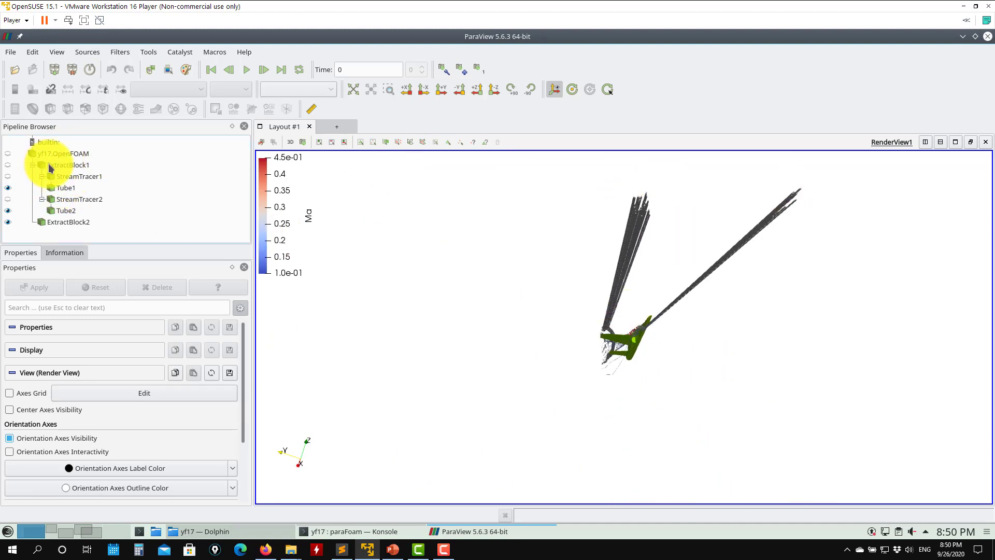
click(64, 166)
click(77, 177)
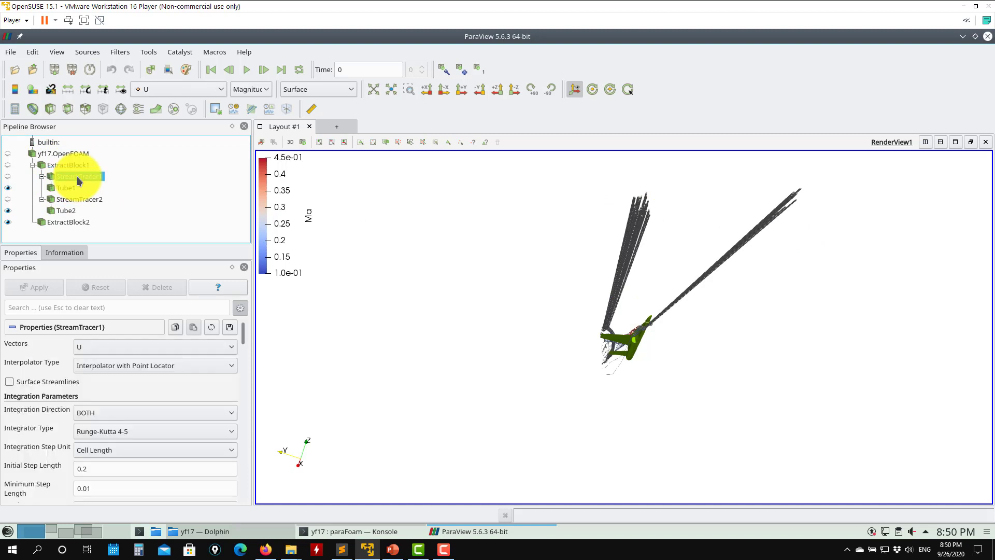
click(119, 52)
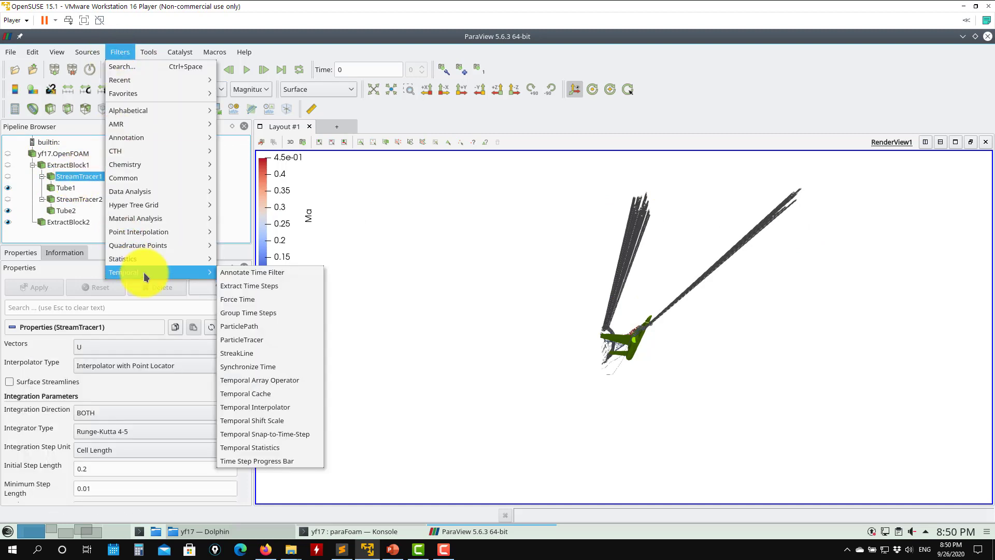
mouse_move(156, 110)
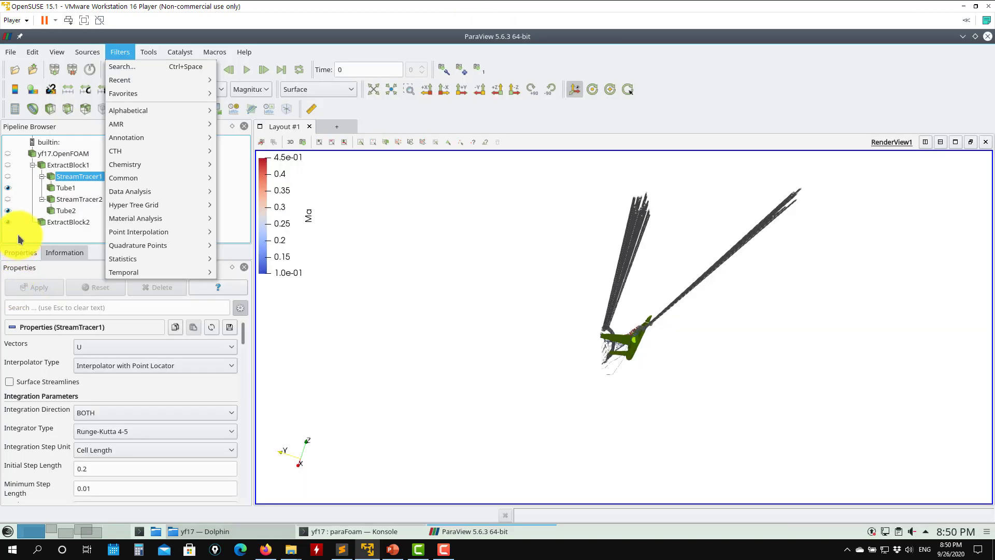
click(18, 239)
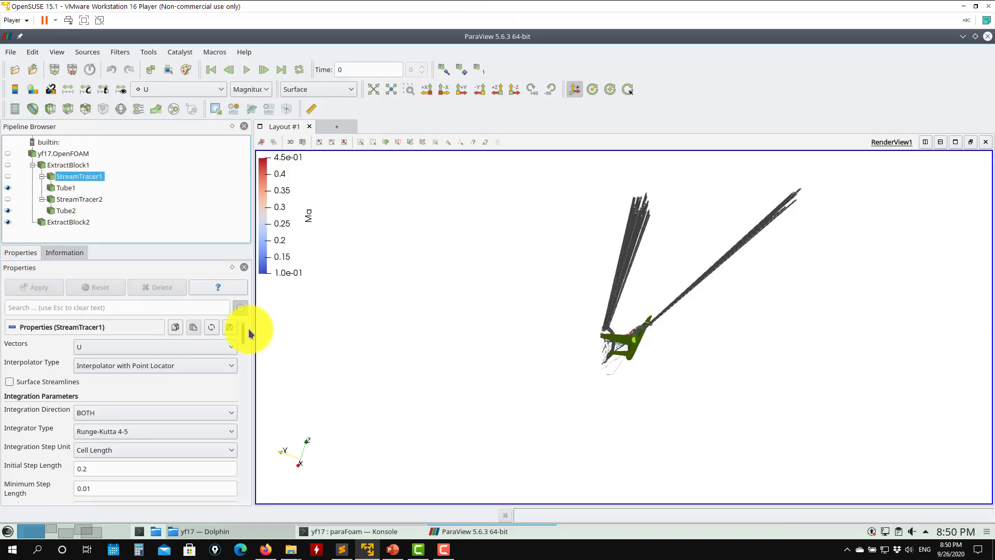
Review StreamTracer1's seed sphere settings and the available seed types, keeping Point Source.
drag(245, 338, 335, 359)
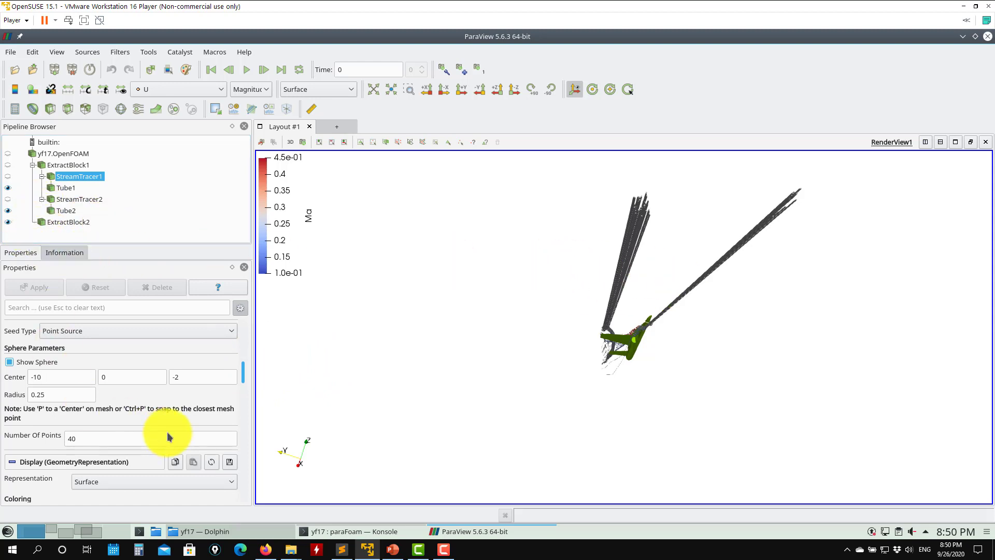
drag(492, 365, 567, 404)
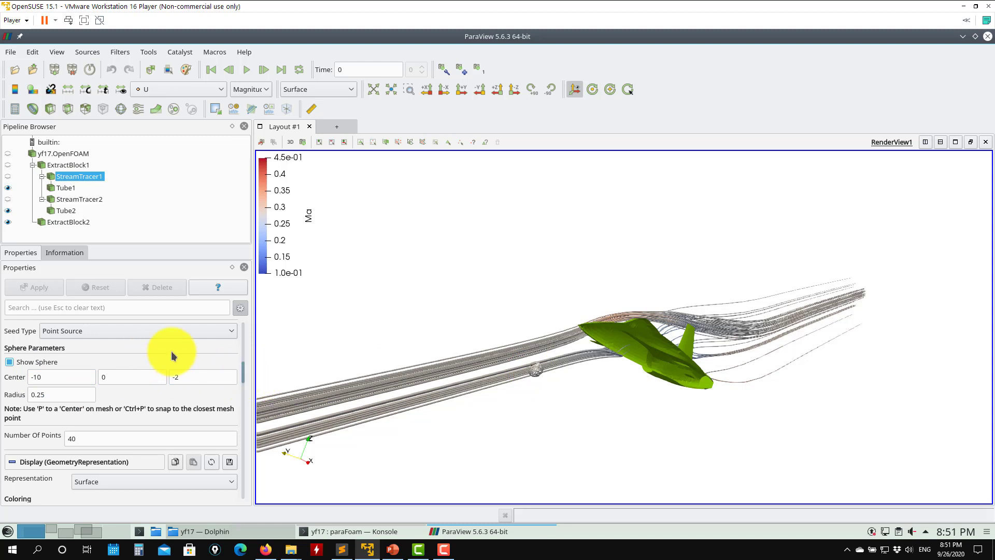
click(207, 332)
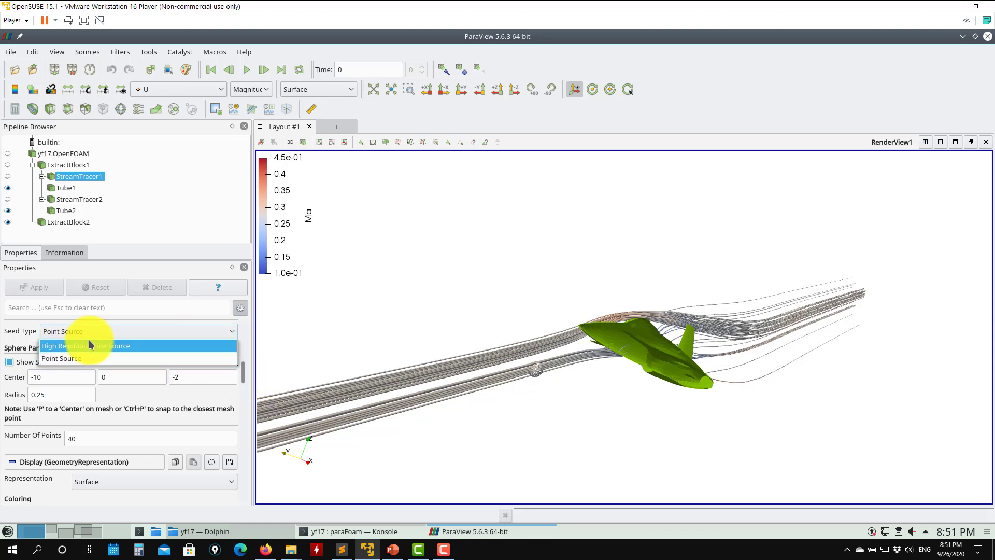
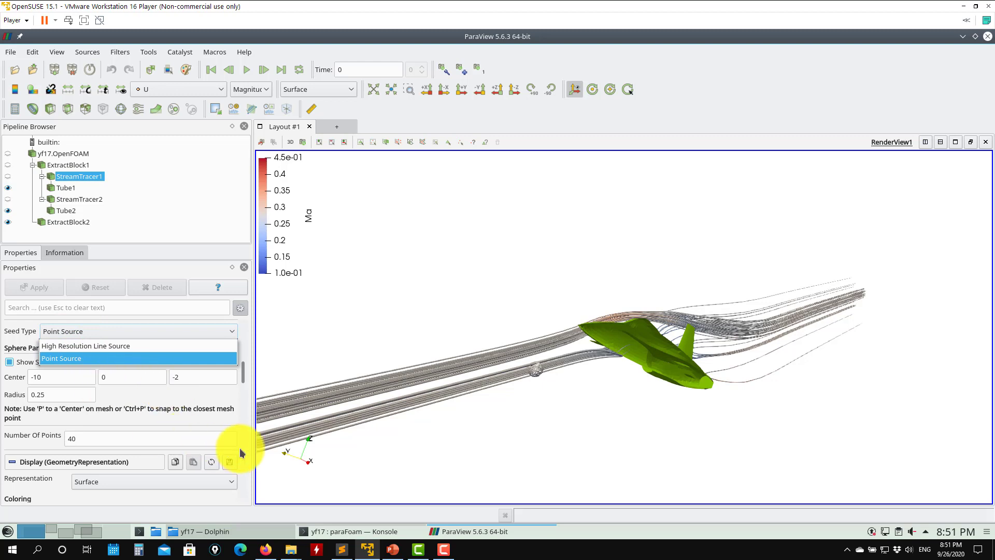
click(242, 381)
Set StreamTracer1's integration direction to FORWARD and apply the change.
scroll(242, 371, up, 5)
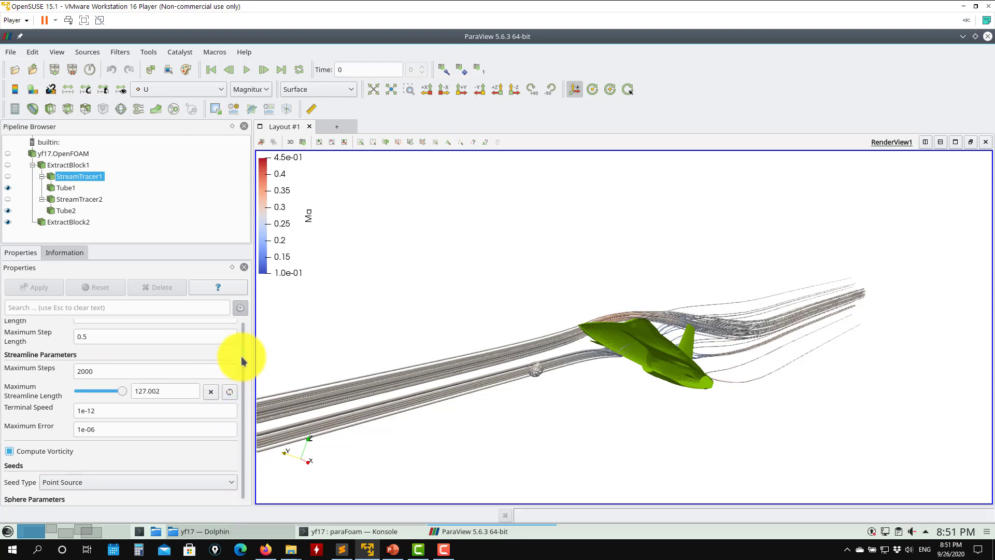
scroll(241, 362, up, 5)
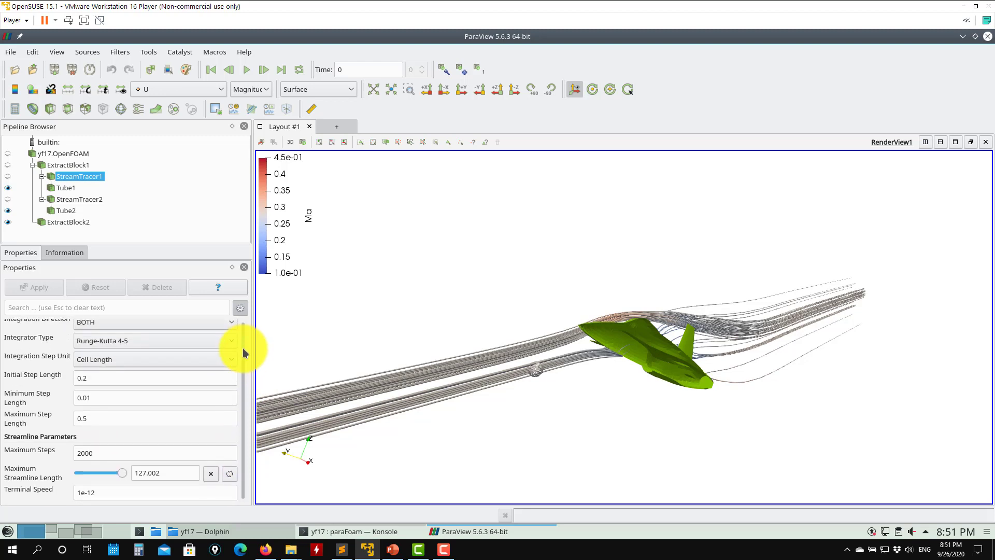
scroll(241, 347, up, 2)
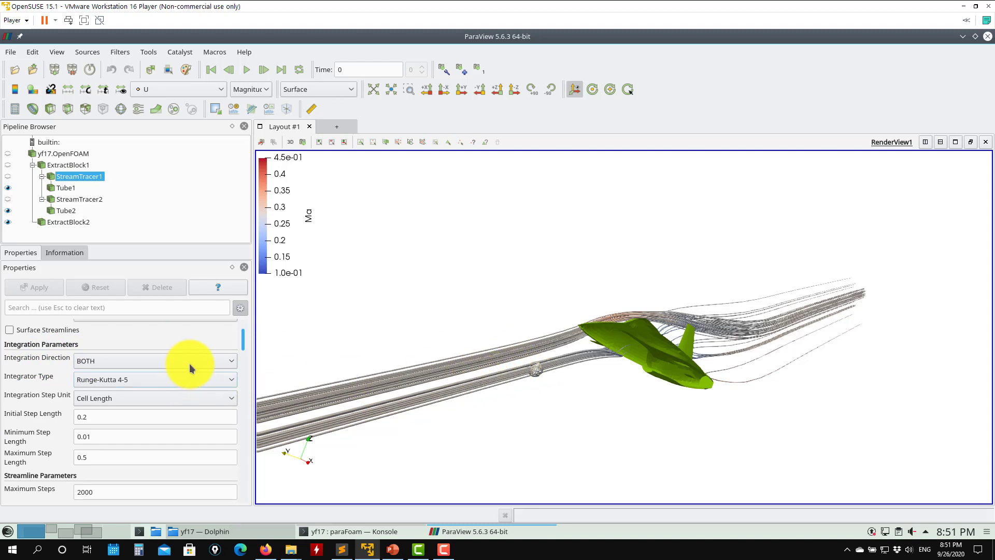
click(197, 362)
click(126, 378)
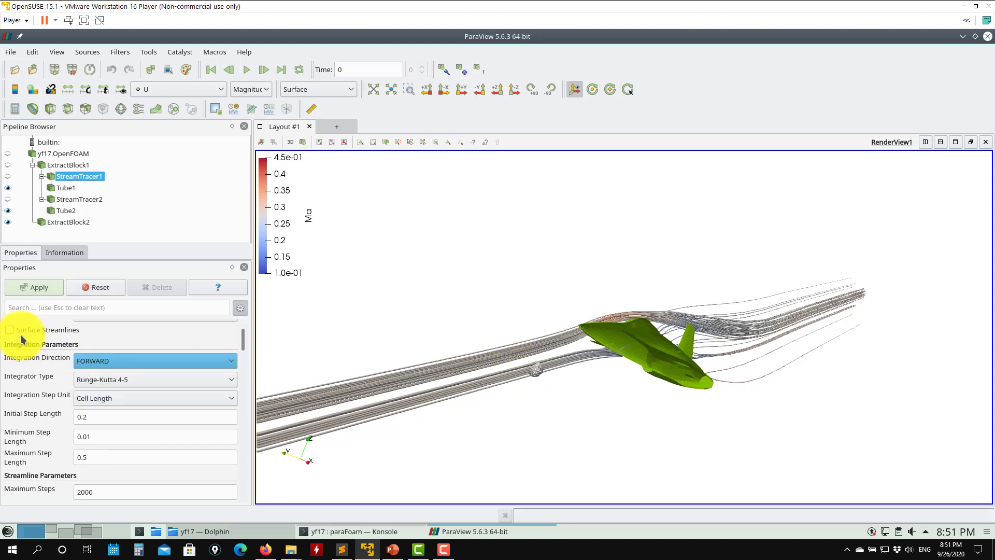
click(33, 287)
Move StreamTracer1's seed sphere slightly in the render view and recompute the streamlines.
drag(551, 397, 529, 404)
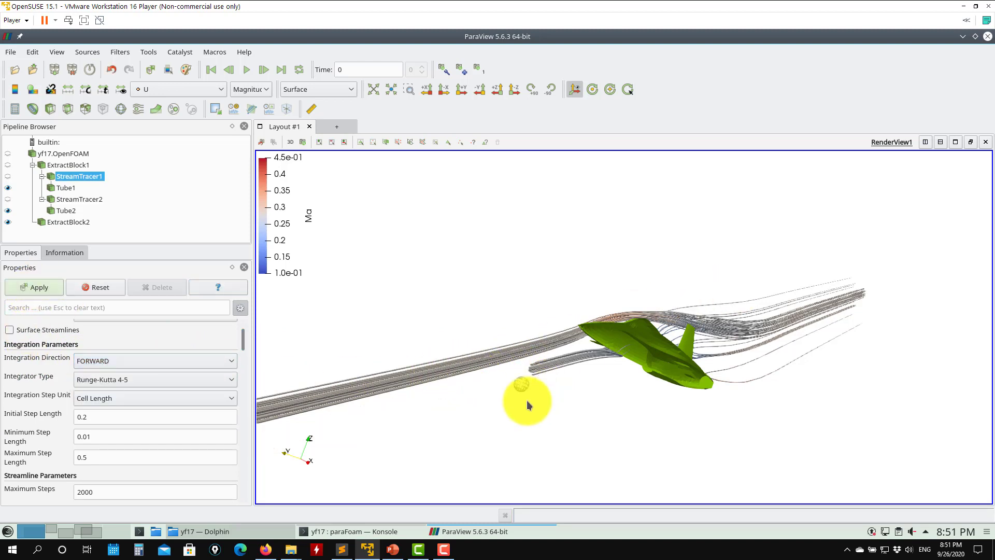
click(36, 288)
drag(527, 371, 526, 394)
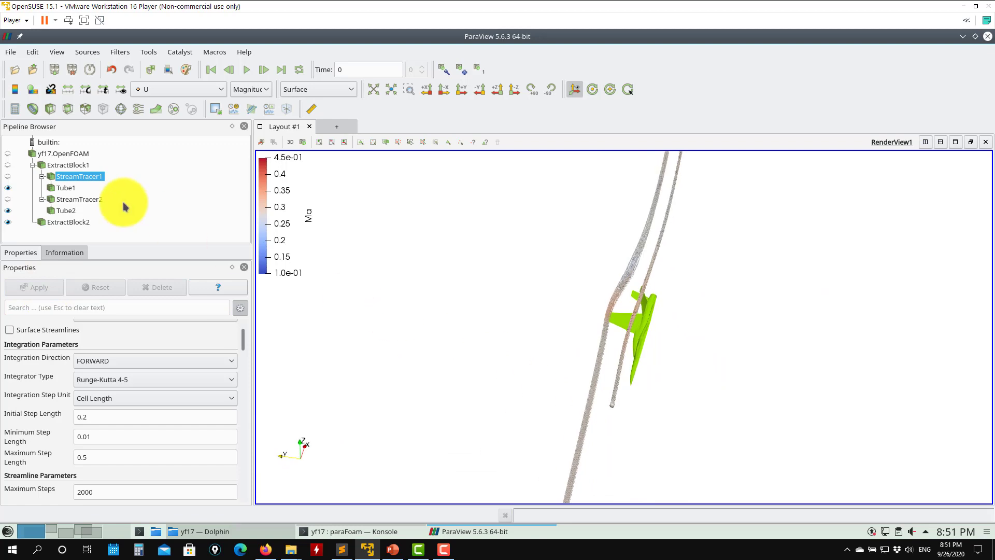
Show StreamTracer1 in place of Tube1 and examine its plain streamlines up close beside the tubes of Tube2.
click(7, 177)
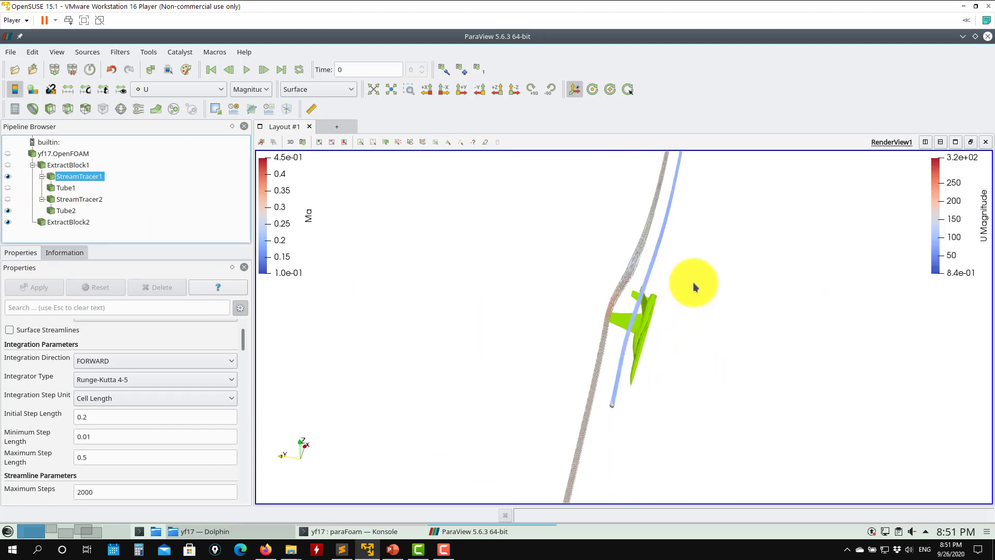
scroll(679, 311, up, 5)
drag(662, 339, 670, 304)
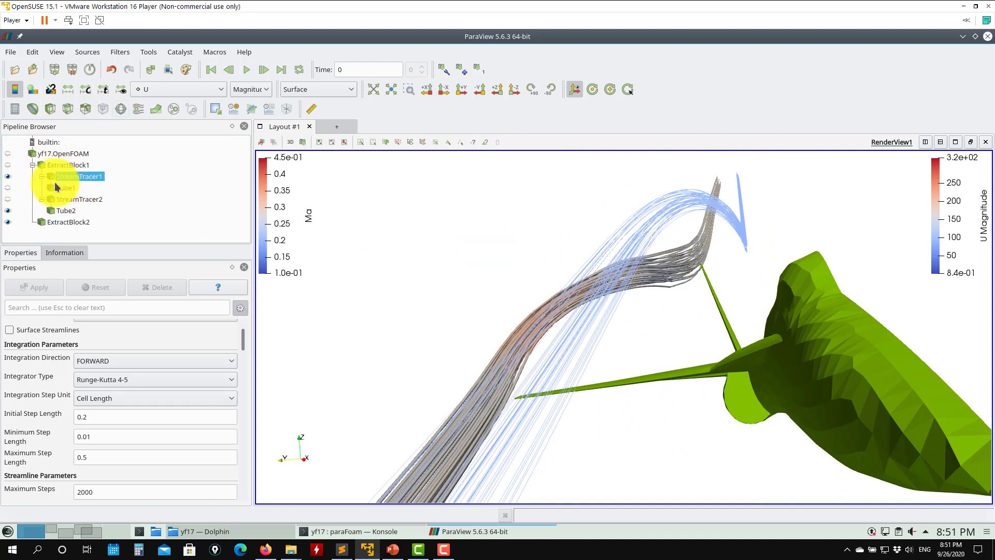
click(123, 56)
mouse_move(155, 106)
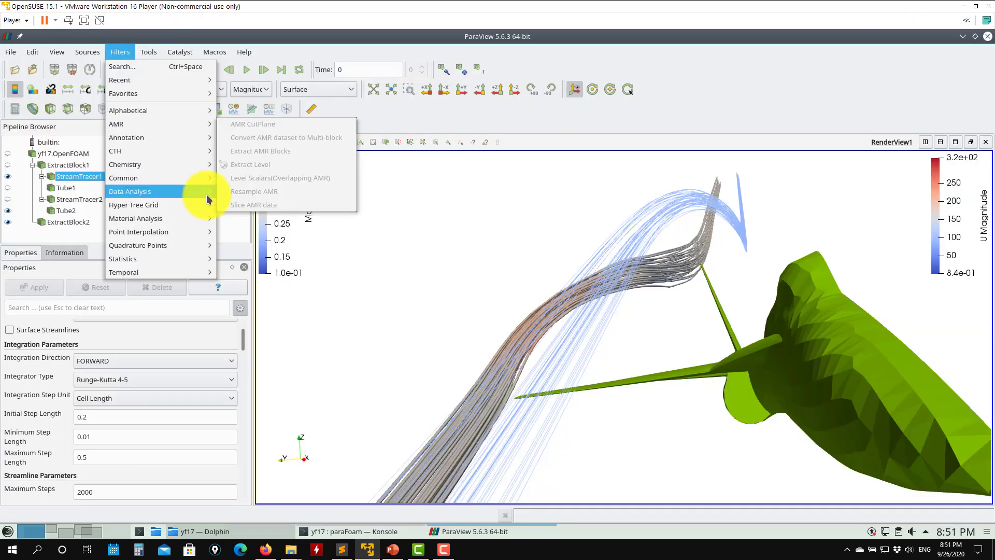
click(458, 231)
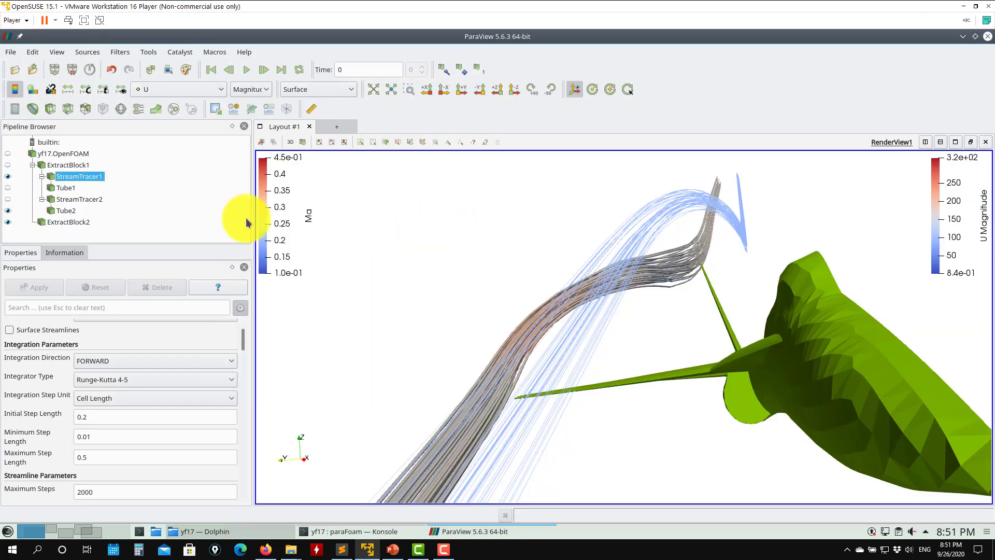
Show Tube1 again in place of StreamTracer1 and review its tube and display properties.
click(8, 188)
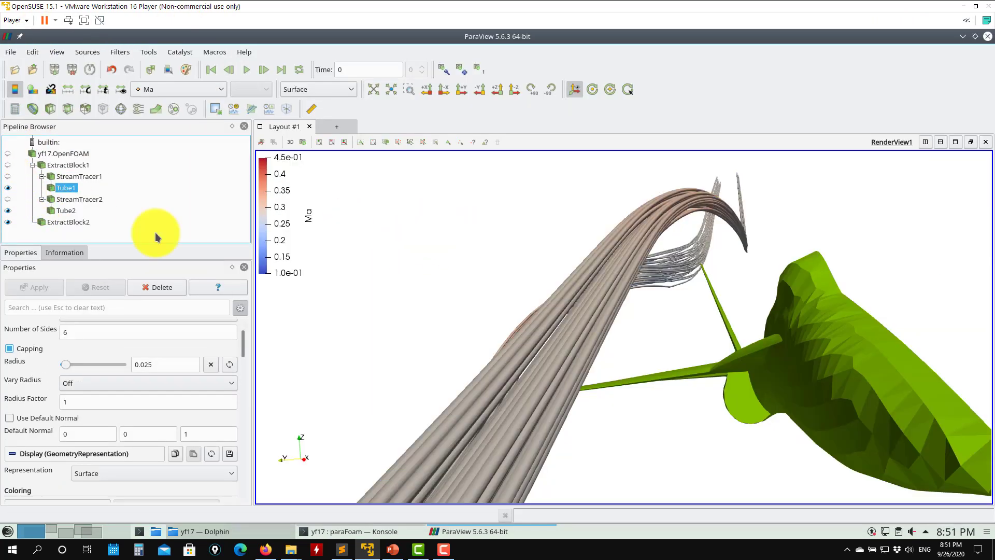
drag(702, 327, 483, 310)
scroll(246, 337, up, 3)
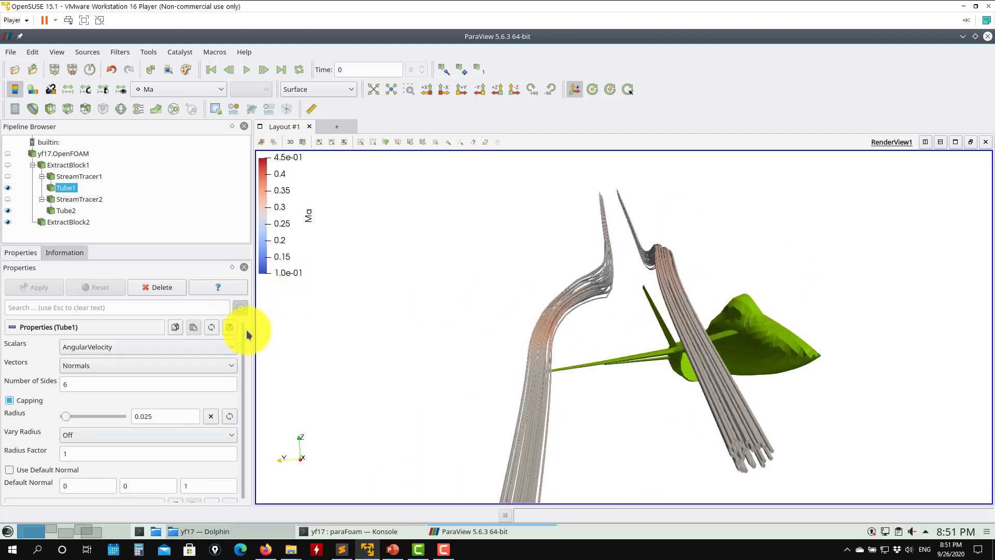
scroll(247, 330, down, 2)
scroll(247, 331, up, 2)
scroll(247, 337, down, 2)
scroll(240, 356, down, 5)
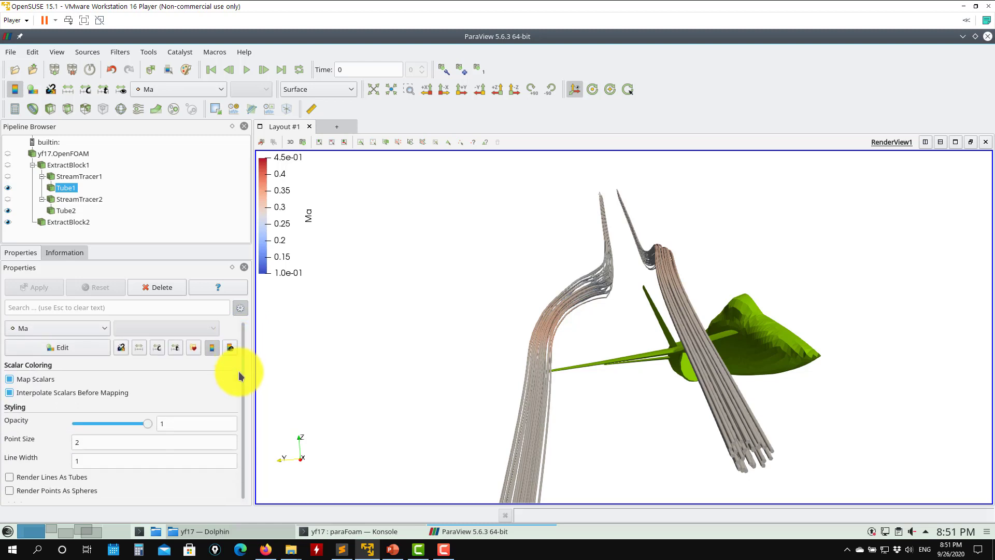
scroll(238, 414, down, 8)
scroll(235, 448, up, 12)
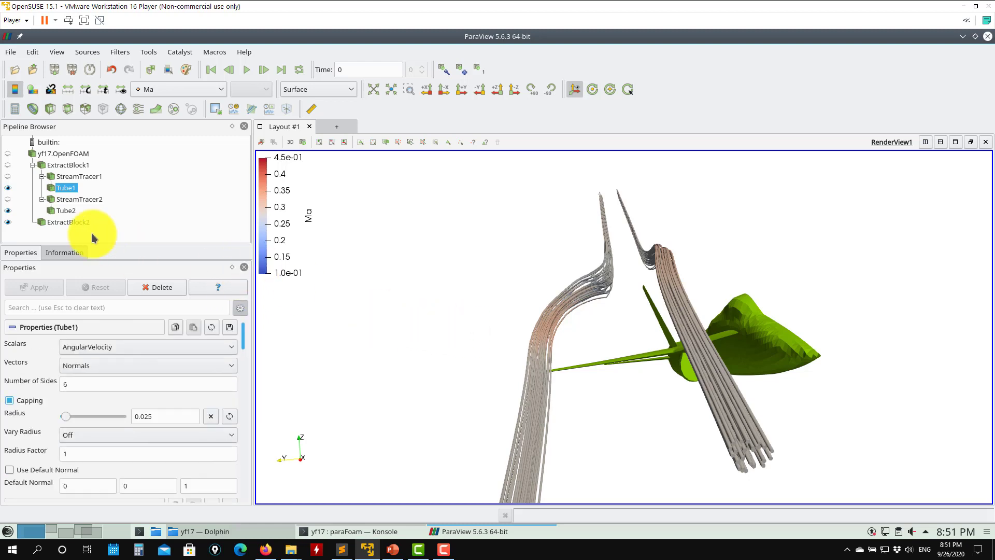
drag(363, 280, 770, 381)
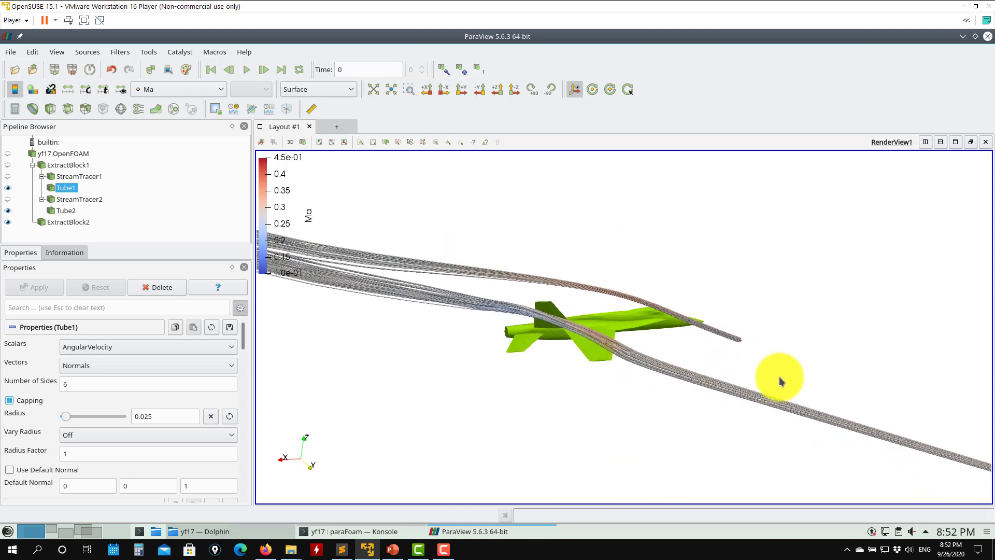
Set StreamTracer2's seed type to High Resolution Line Source and apply the change.
click(60, 212)
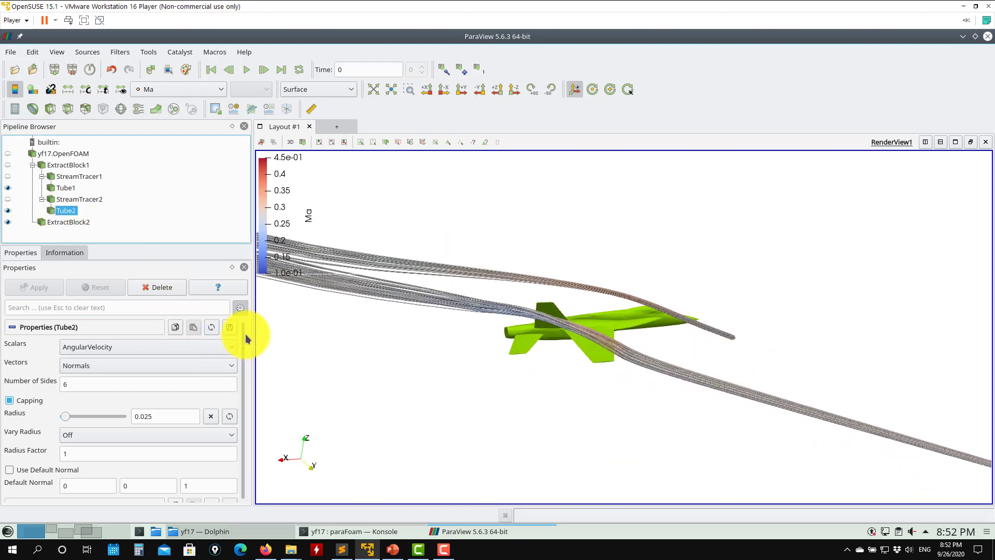
scroll(246, 339, down, 5)
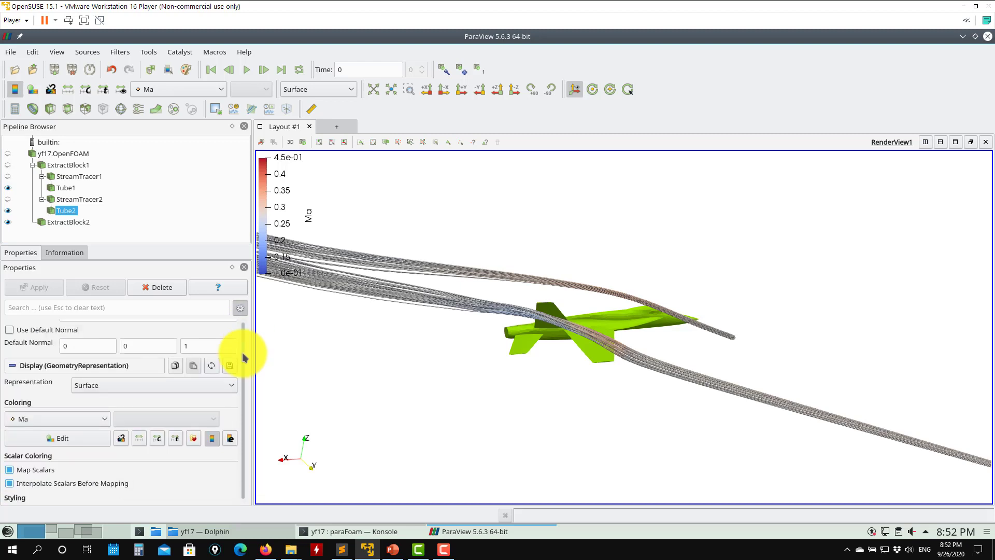
scroll(244, 374, down, 6)
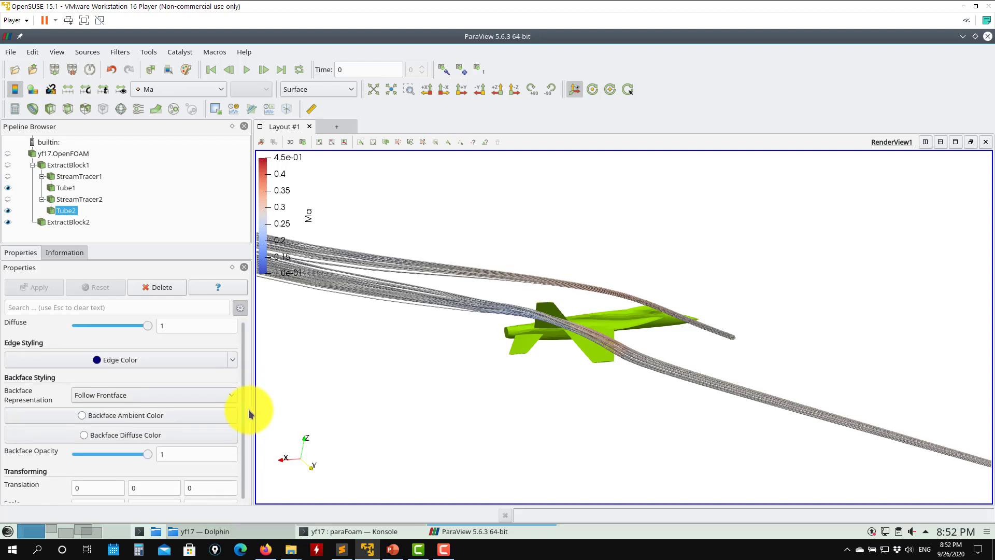
scroll(248, 413, up, 1)
click(82, 201)
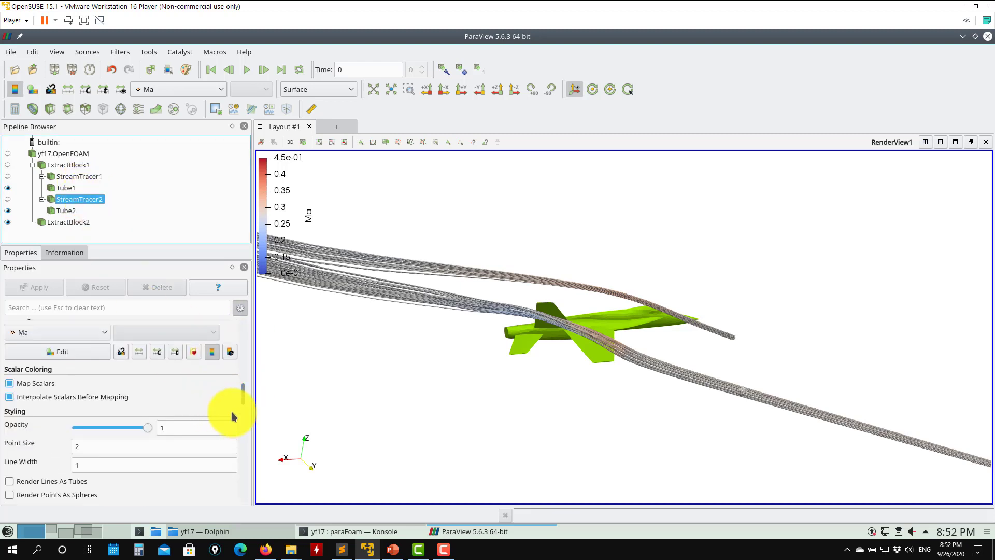
drag(245, 399, 249, 370)
scroll(249, 369, down, 5)
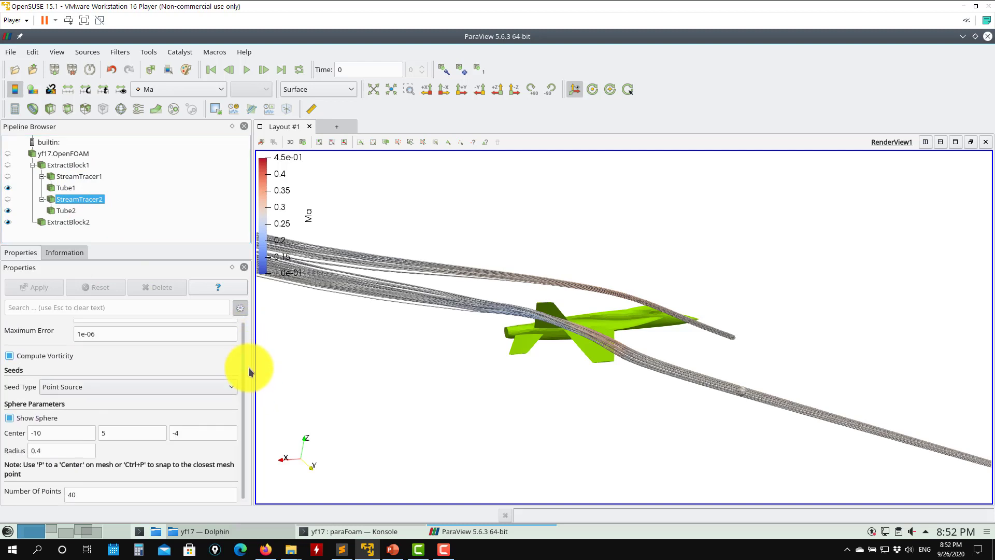
click(226, 388)
click(91, 399)
click(36, 287)
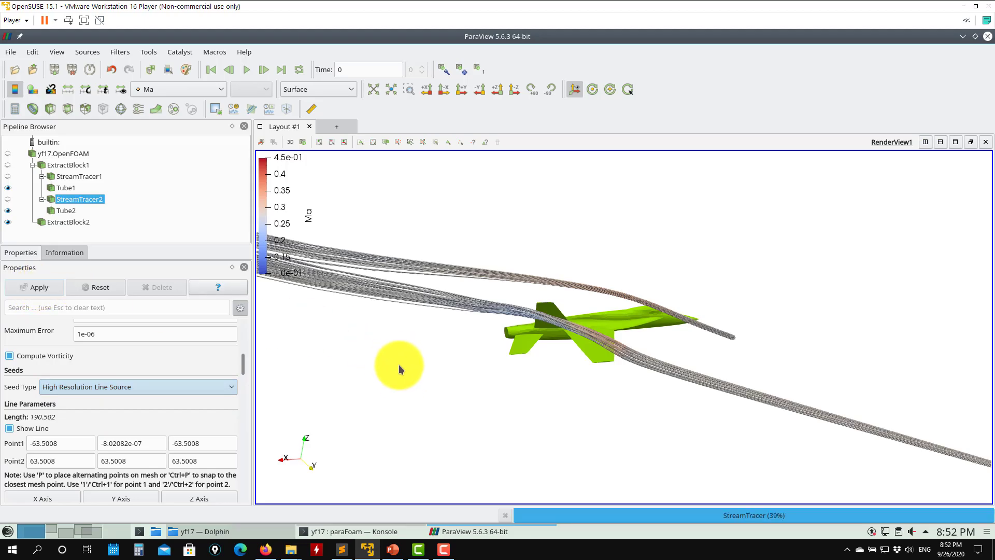
Move StreamTracer2's seed line endpoints to about (-73.6, 9.0, -13.8) and (45.0, -0.06, 4.7) and recompute the streamlines.
drag(462, 414, 579, 376)
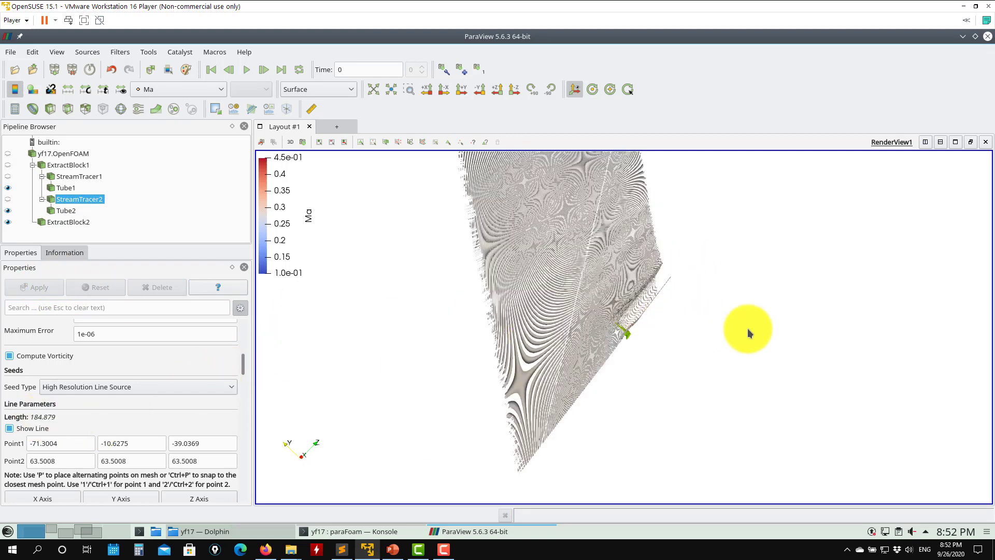
drag(748, 333, 703, 335)
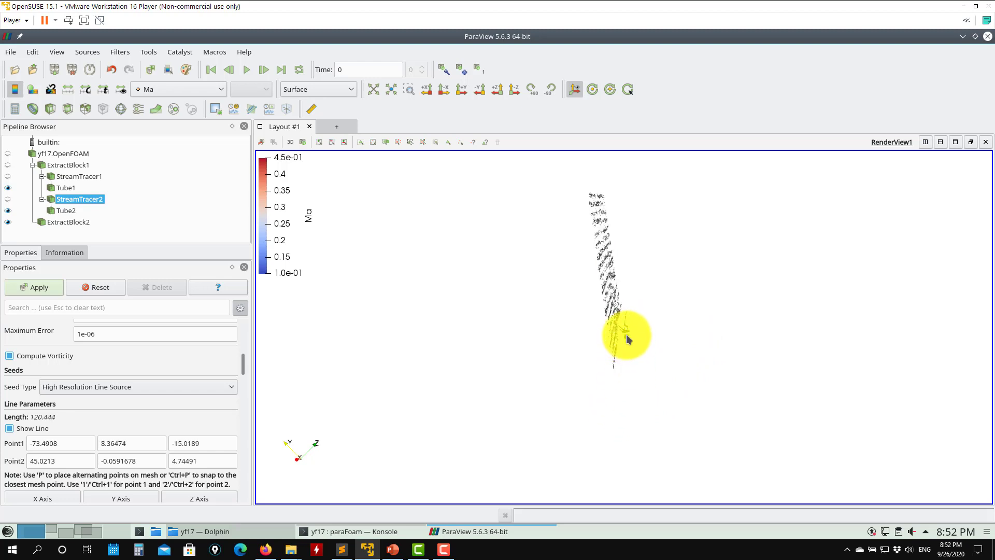
drag(626, 334, 485, 356)
click(36, 291)
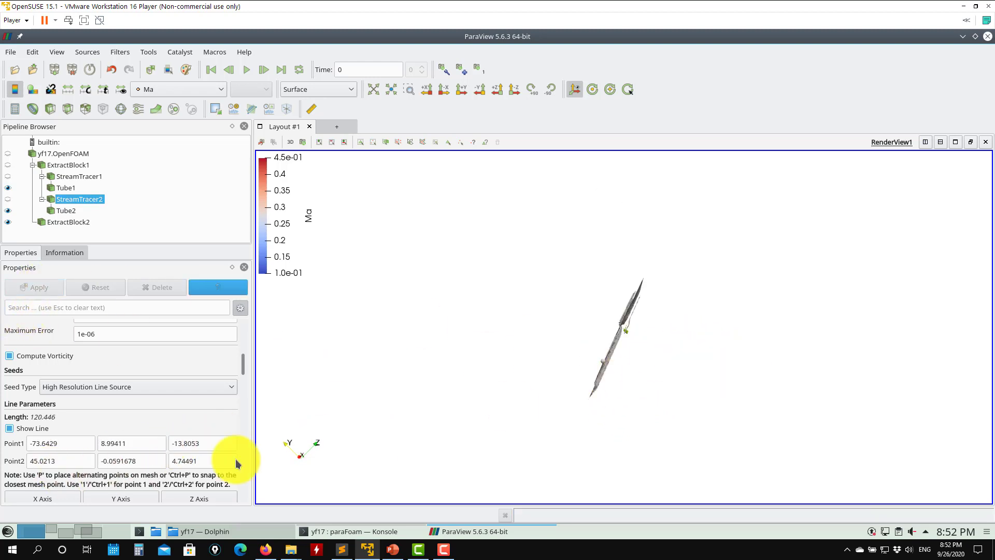
Examine the dense line-seeded streamlines around the airplane from several angles and review StreamTracer2's line, integration and streamline parameters.
scroll(712, 372, up, 10)
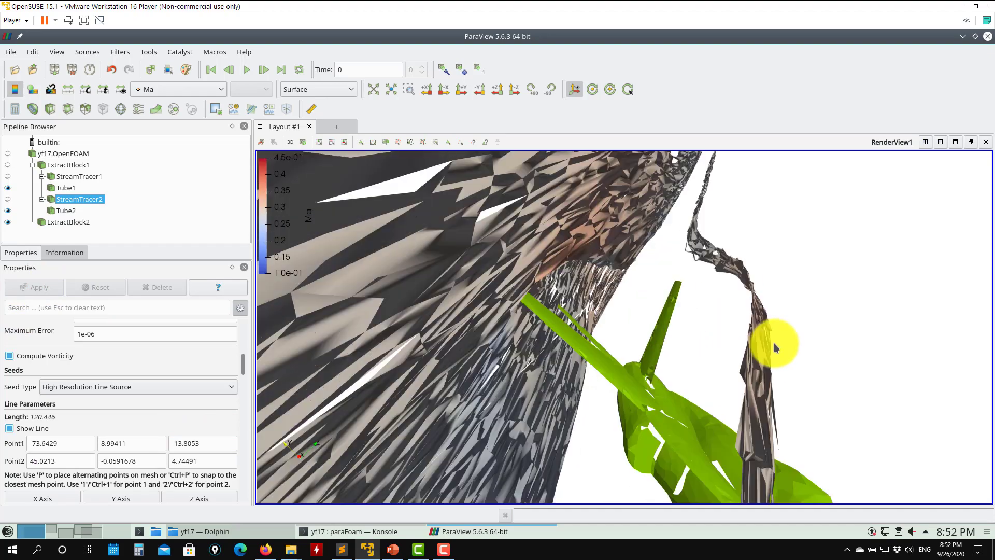
scroll(764, 423, down, 10)
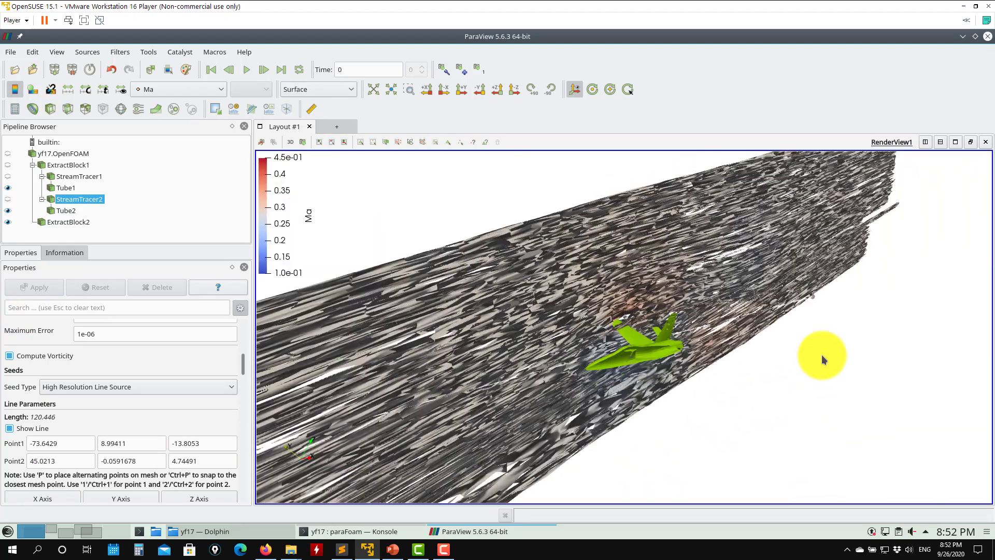
scroll(860, 390, up, 10)
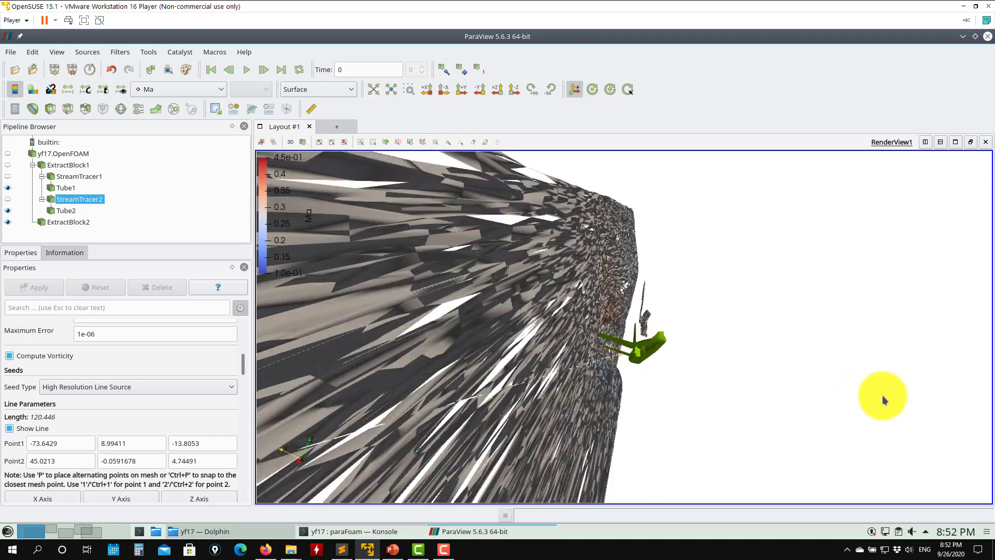
drag(904, 388, 513, 470)
scroll(251, 378, down, 3)
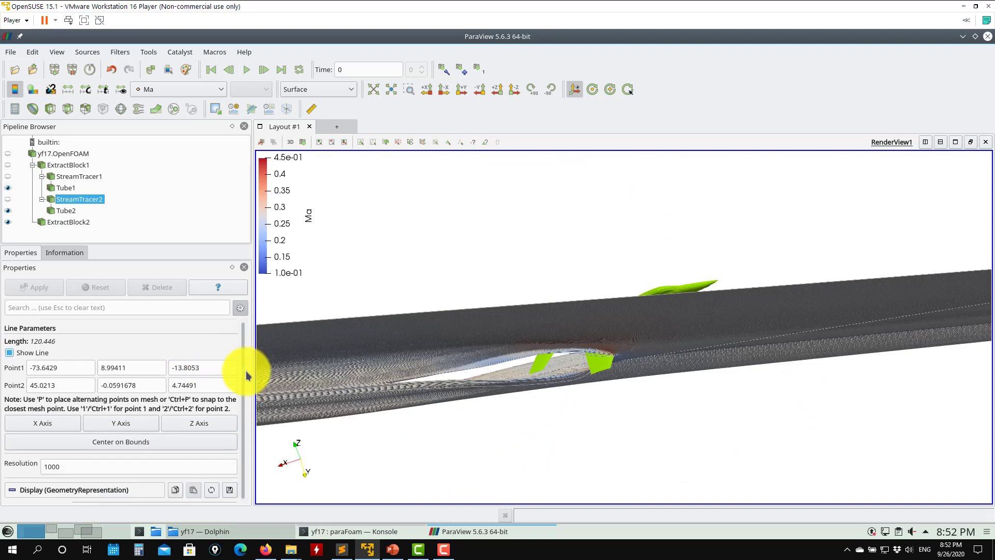
scroll(251, 378, up, 4)
scroll(247, 358, up, 4)
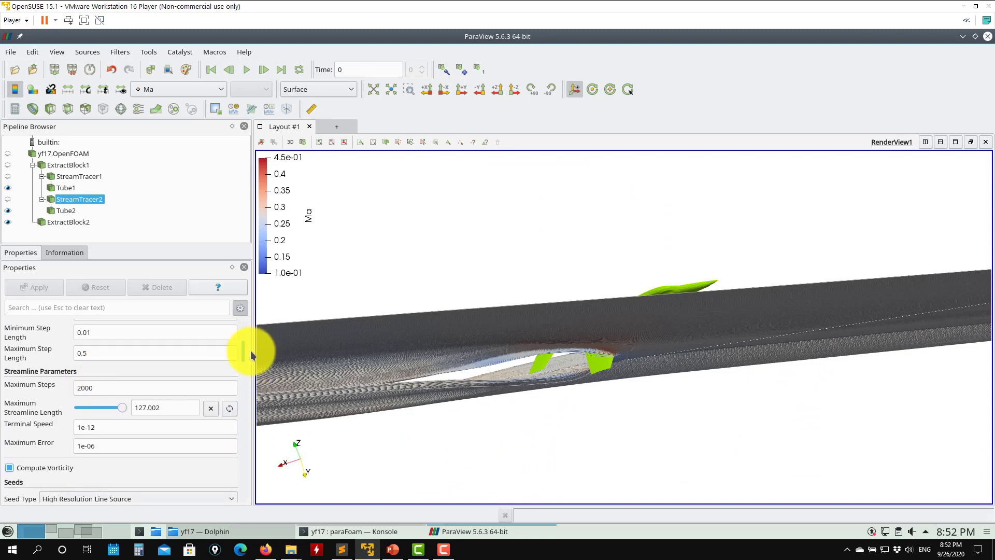
scroll(244, 358, down, 3)
scroll(248, 342, up, 5)
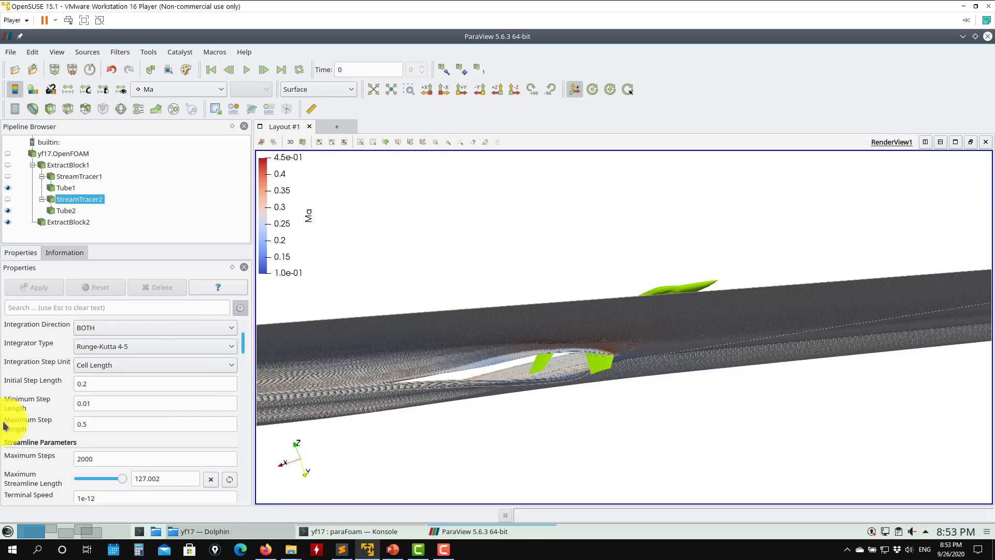
Set the seed line resolution of StreamTracer2 to 100, recompute the streamlines and inspect them around the airplane.
scroll(245, 341, down, 6)
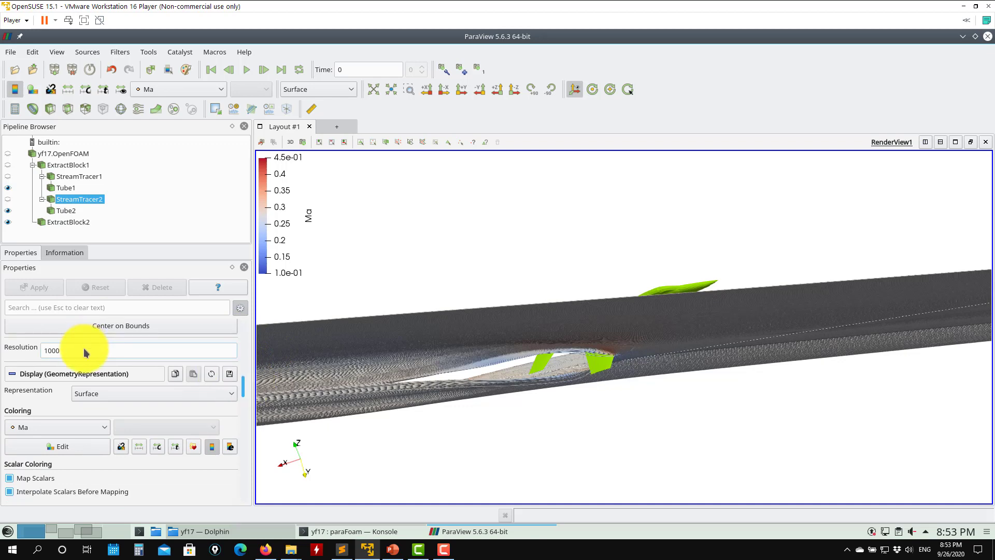
key(BackSpace)
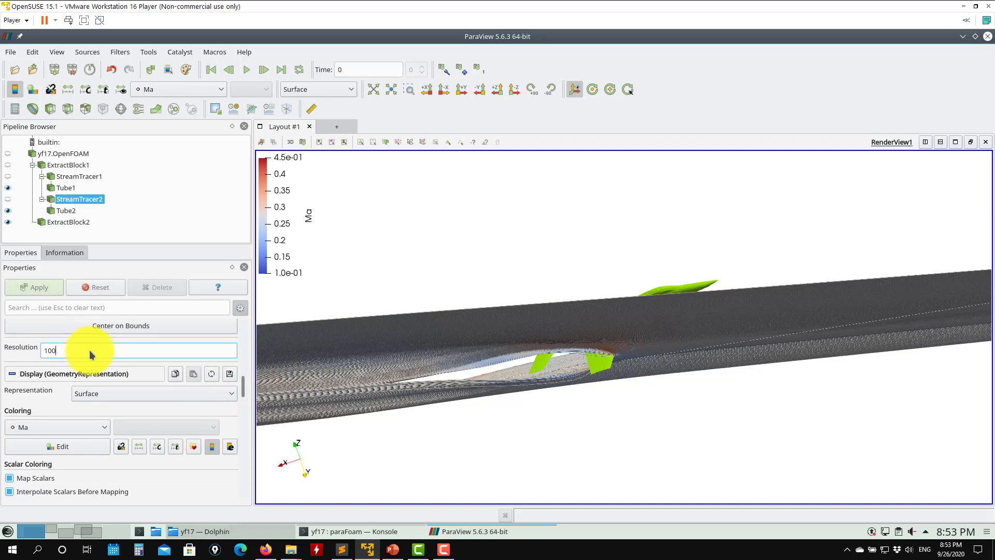
click(39, 289)
drag(612, 431, 704, 414)
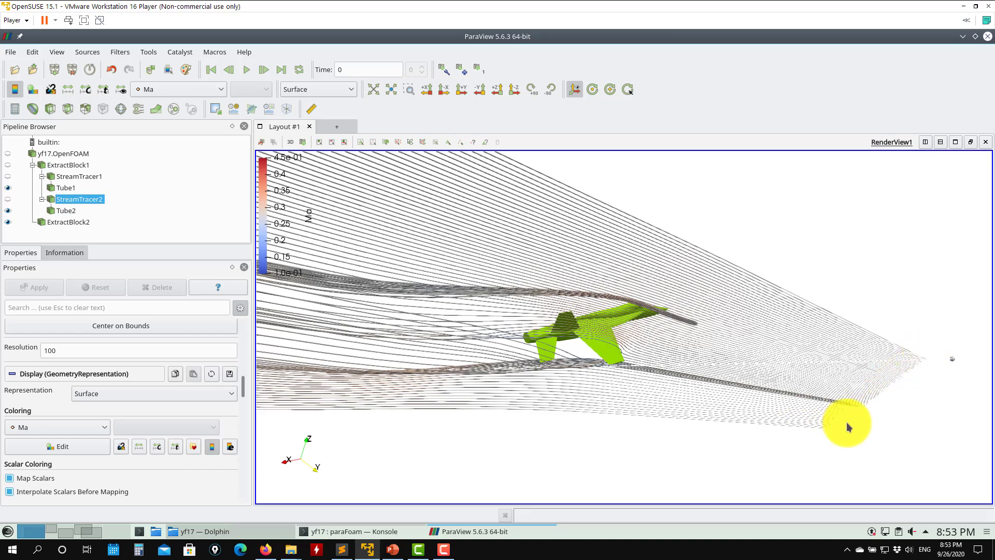
drag(625, 462, 802, 311)
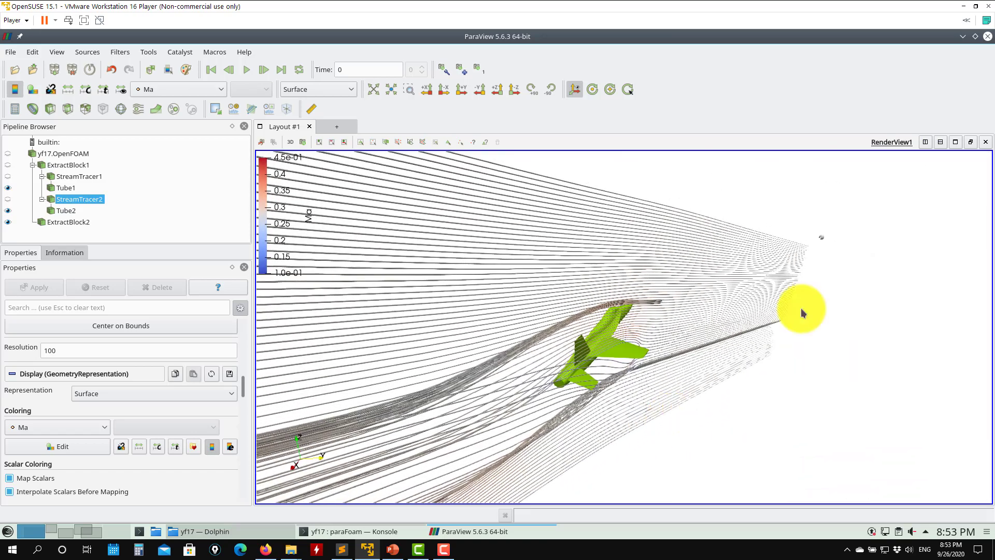
Close ParaView, relaunch it from the terminal with paraFoam -builtin and delete the default yf17.foam source.
click(988, 36)
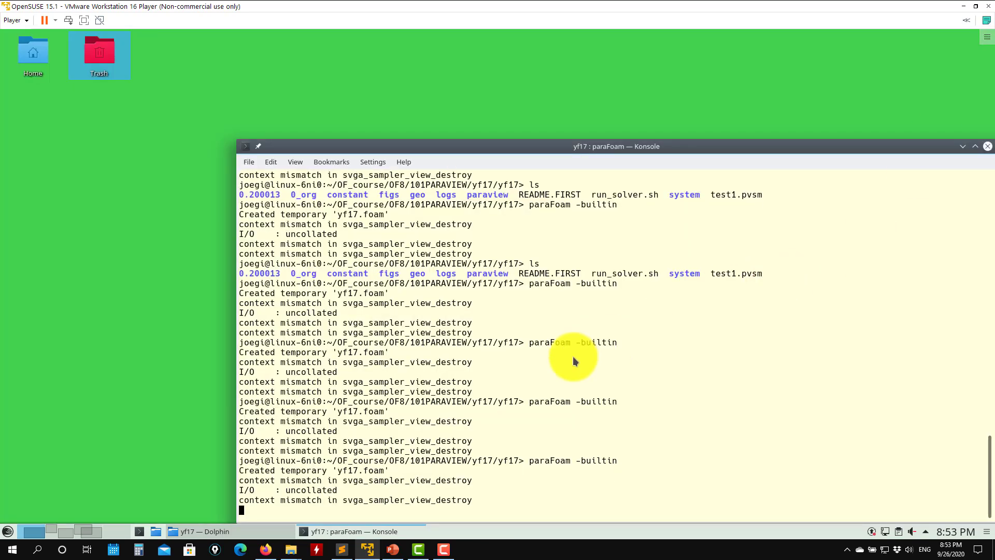
key(Up)
key(Return)
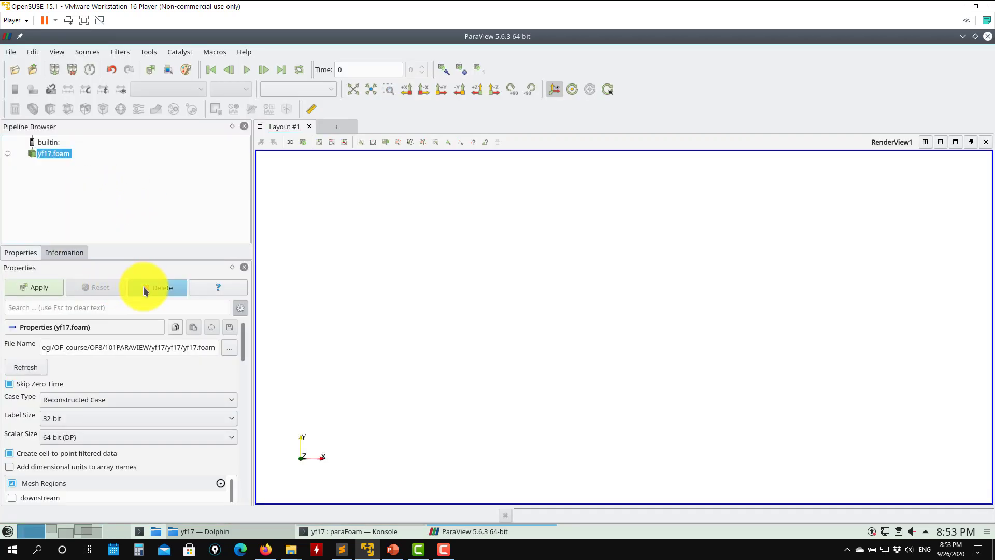
click(144, 286)
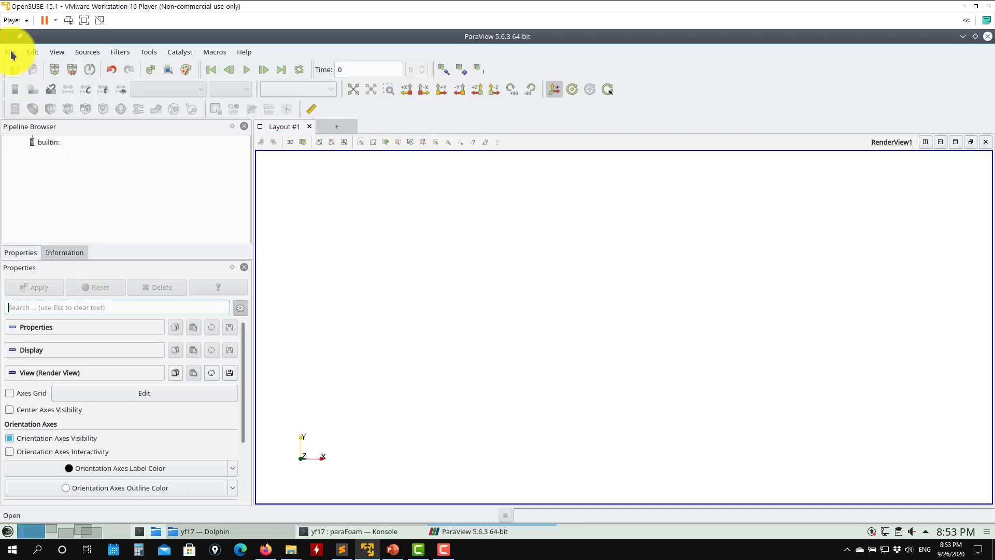
Load the state file streamlines2.pvsm from the case's paraview folder.
click(11, 52)
click(47, 109)
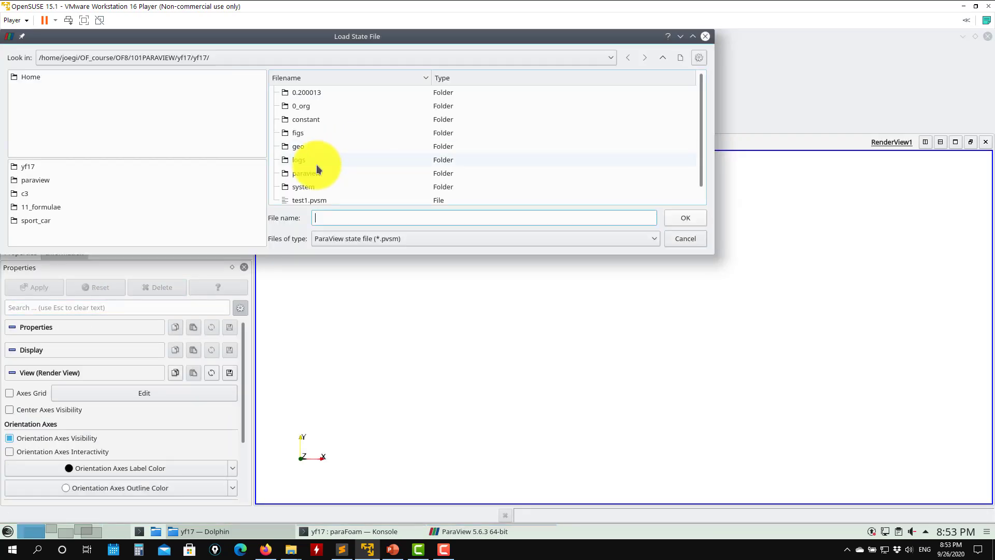
double_click(314, 173)
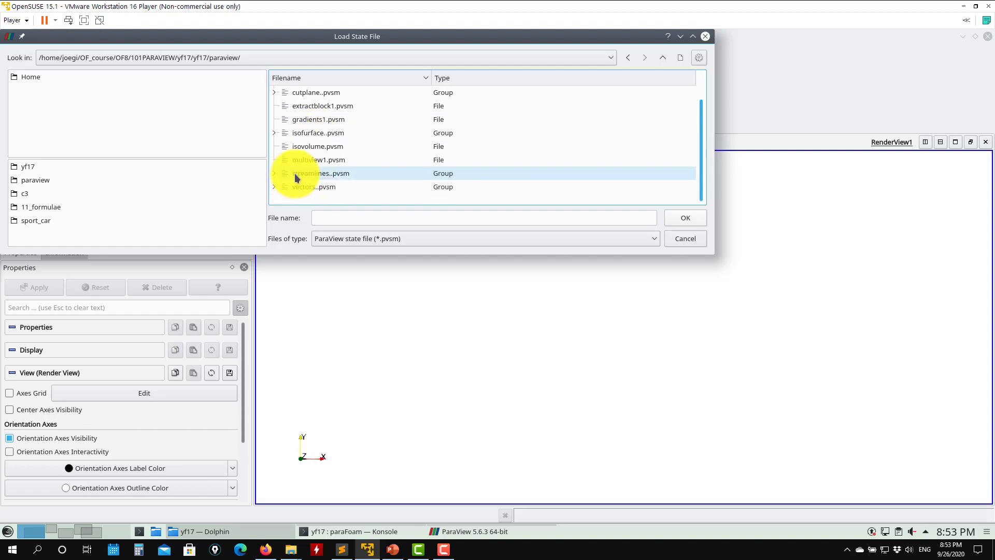
click(276, 177)
click(356, 197)
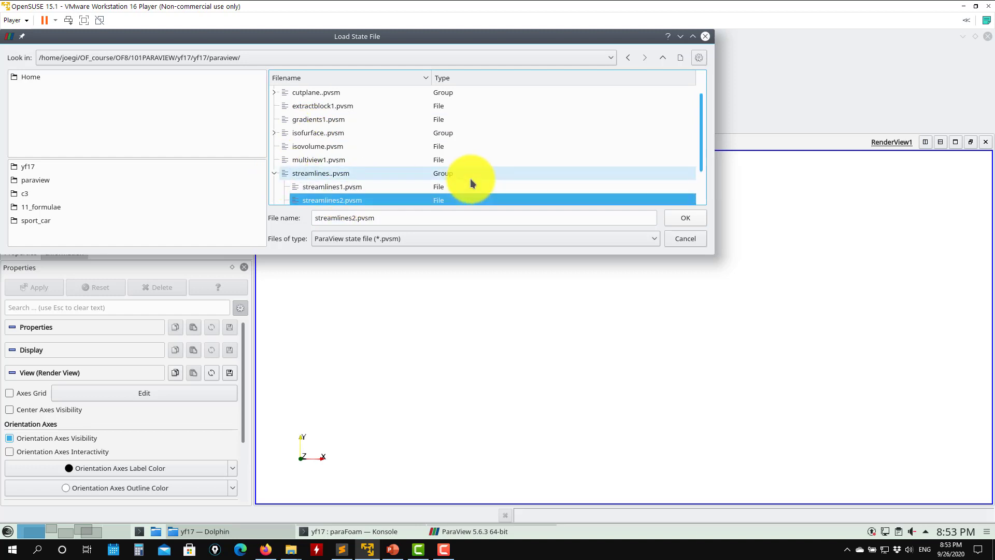
click(678, 221)
Set the state's data file option to Choose File Names, pick yf17.foam as the reader file and confirm loading.
click(563, 172)
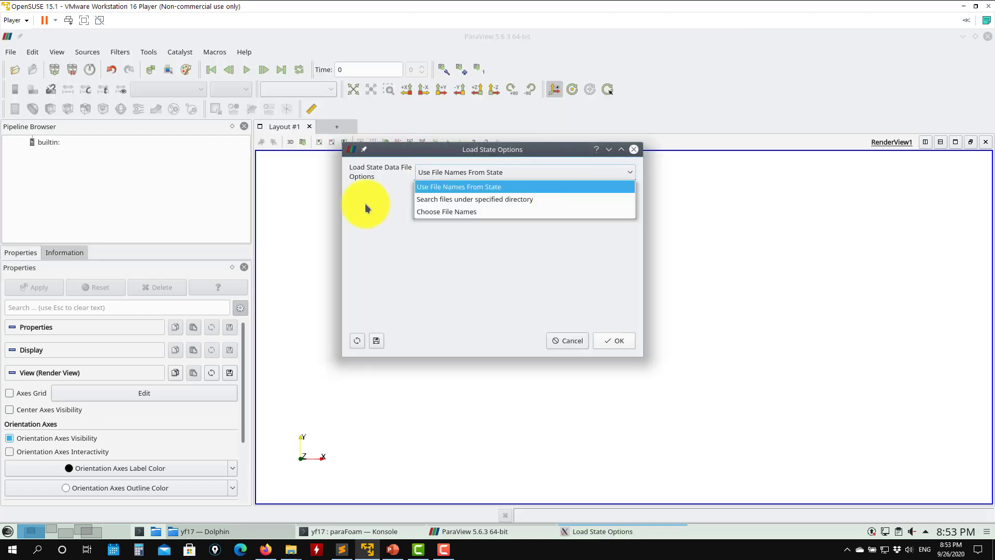
click(465, 213)
click(631, 206)
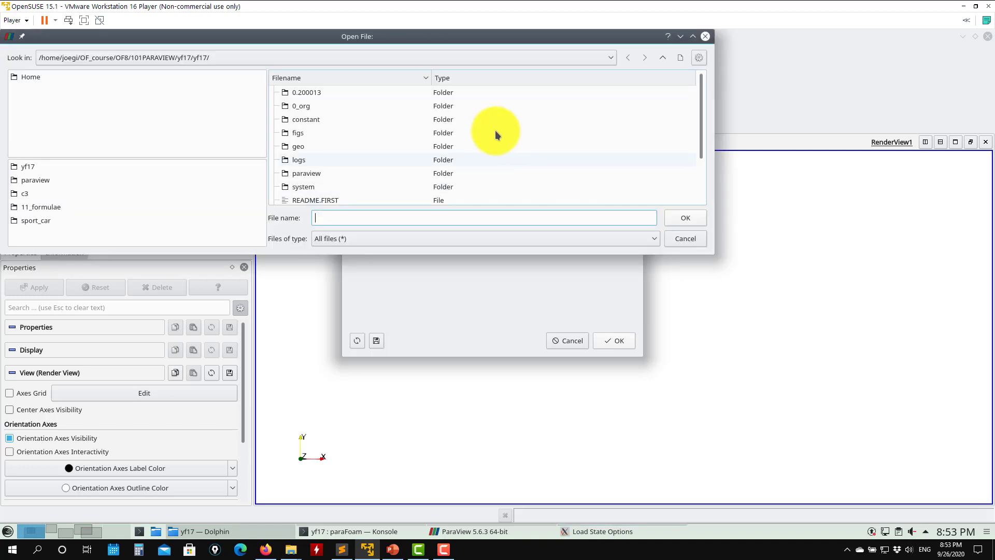
click(300, 186)
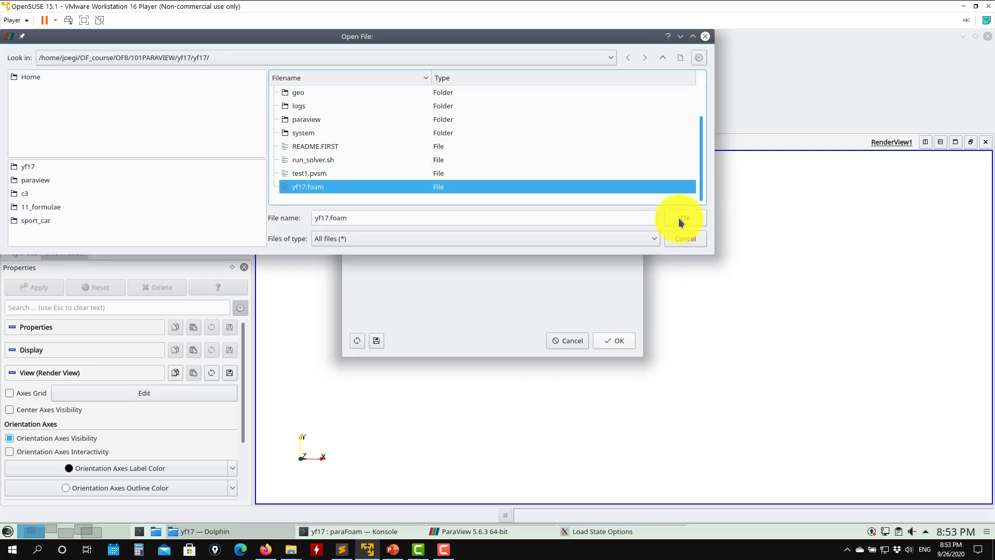
click(680, 222)
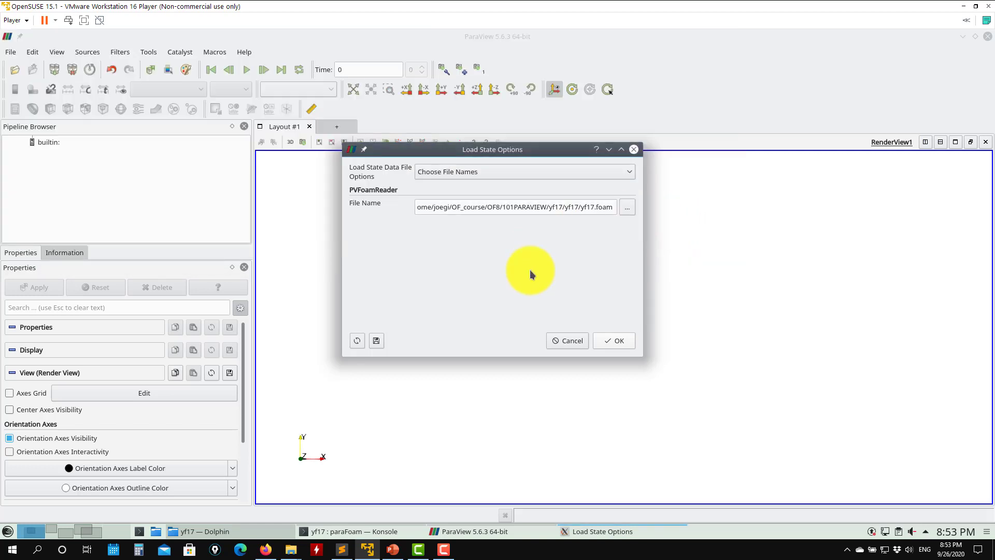
click(621, 341)
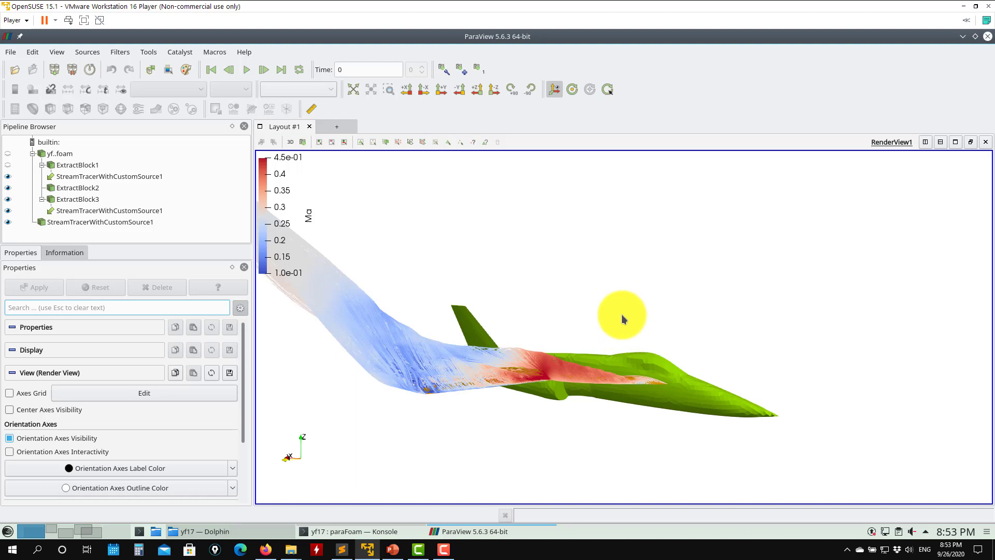
Examine the loaded custom-source streamlines around the airplane and the block selections of ExtractBlock1, ExtractBlock2 and ExtractBlock3.
drag(622, 316, 450, 160)
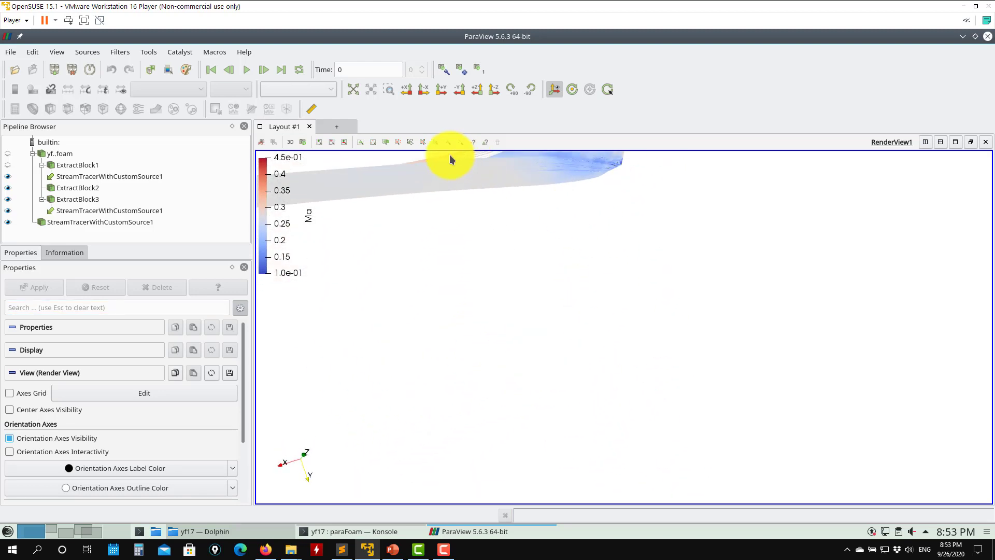
click(351, 93)
scroll(804, 344, up, 5)
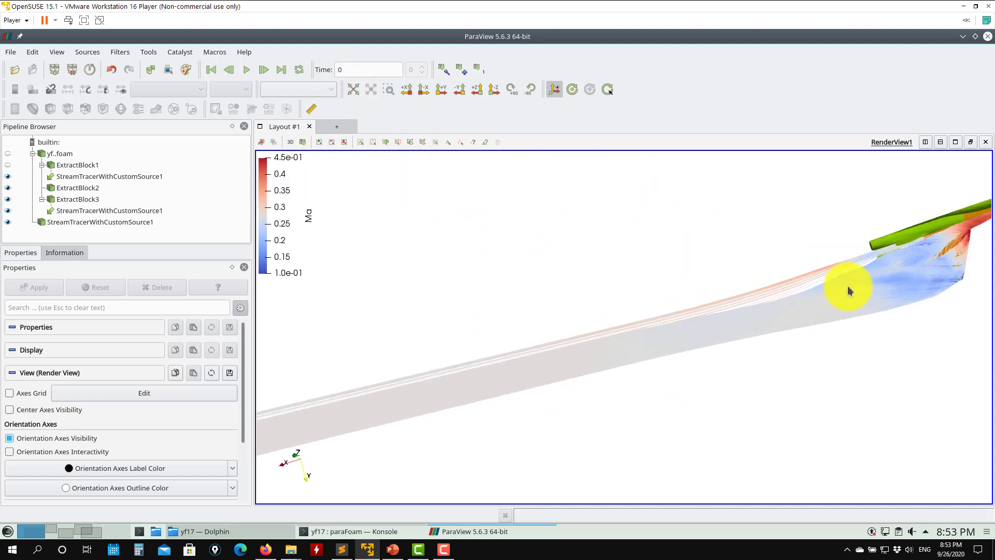
drag(920, 282, 894, 258)
drag(885, 294, 899, 273)
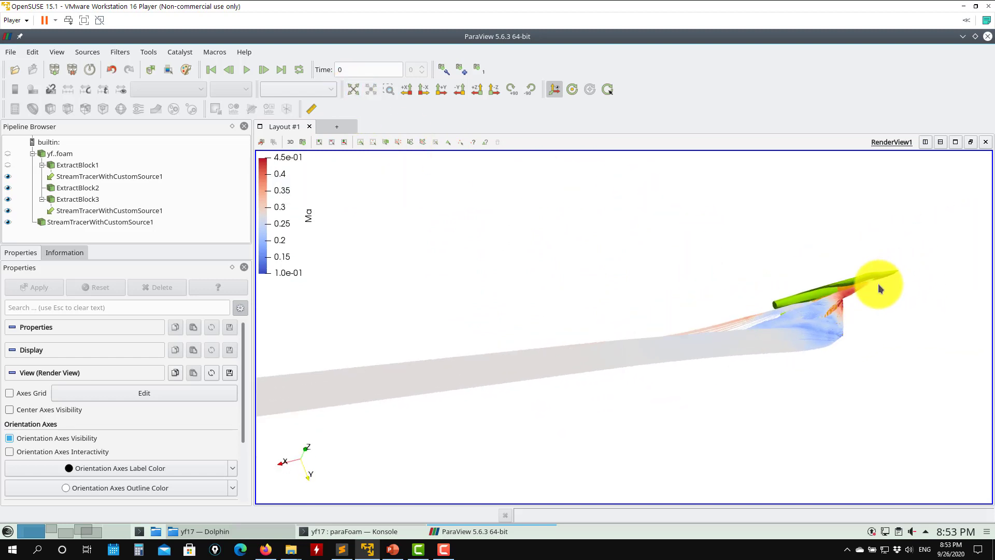
click(73, 166)
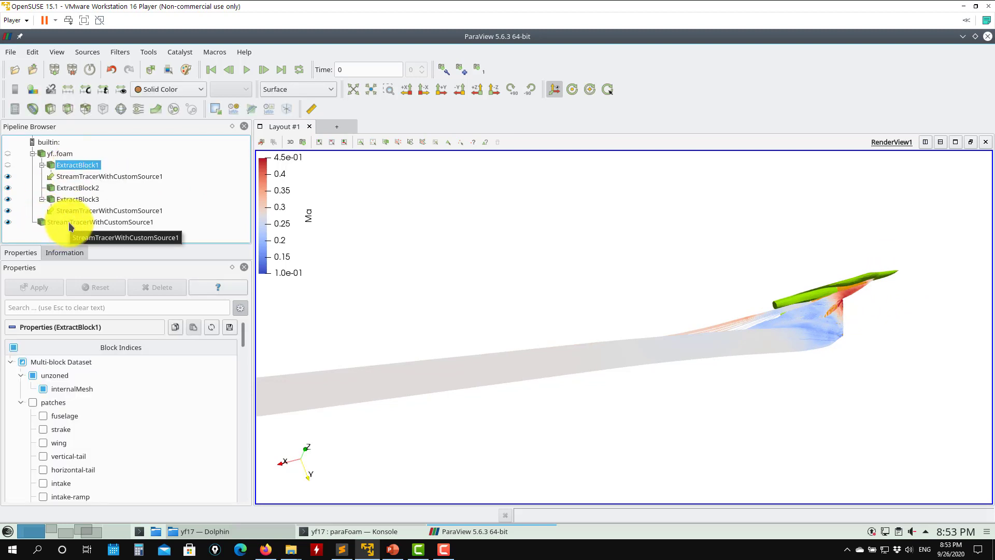
click(78, 177)
click(75, 189)
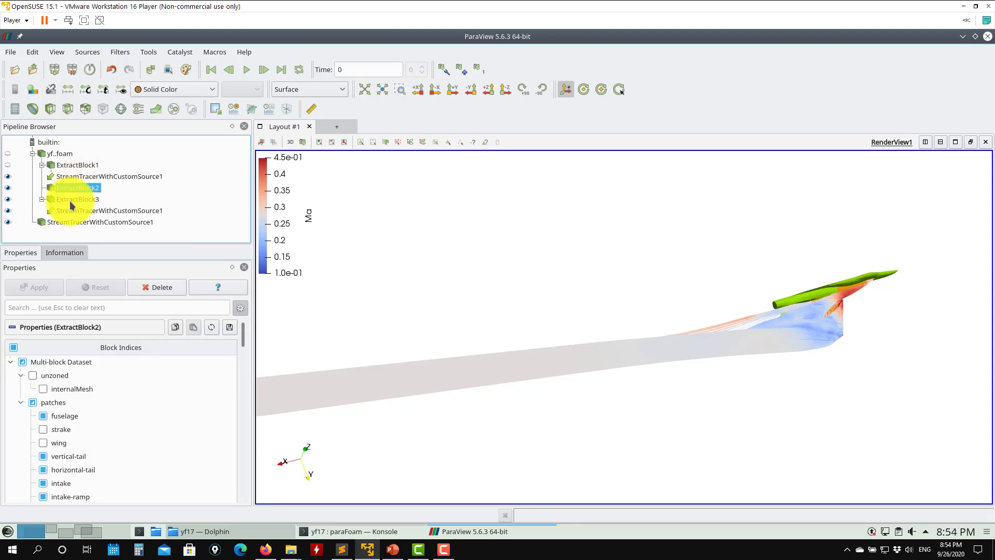
click(72, 200)
Hide everything except ExtractBlock3 and display its strake and wing patches as Surface With Edges.
click(7, 188)
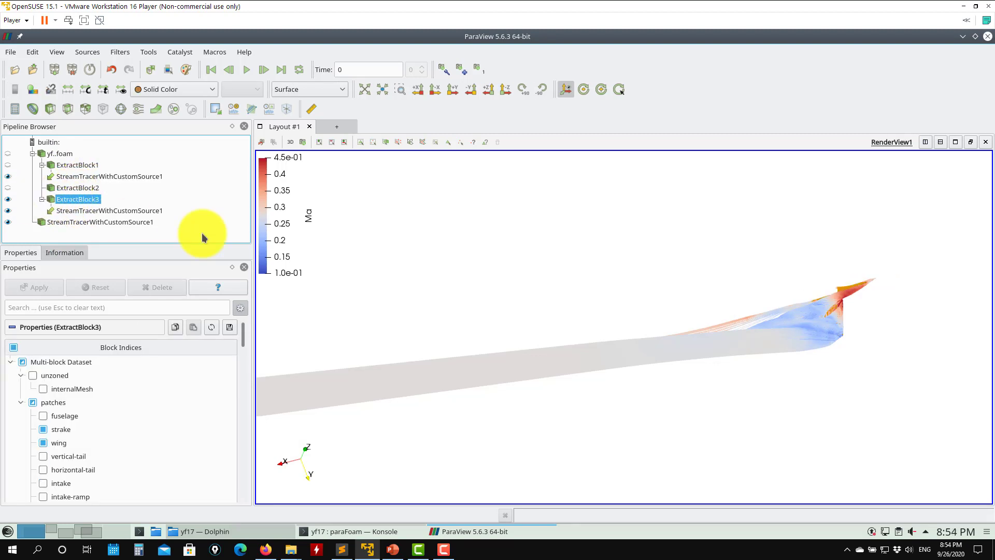
click(8, 221)
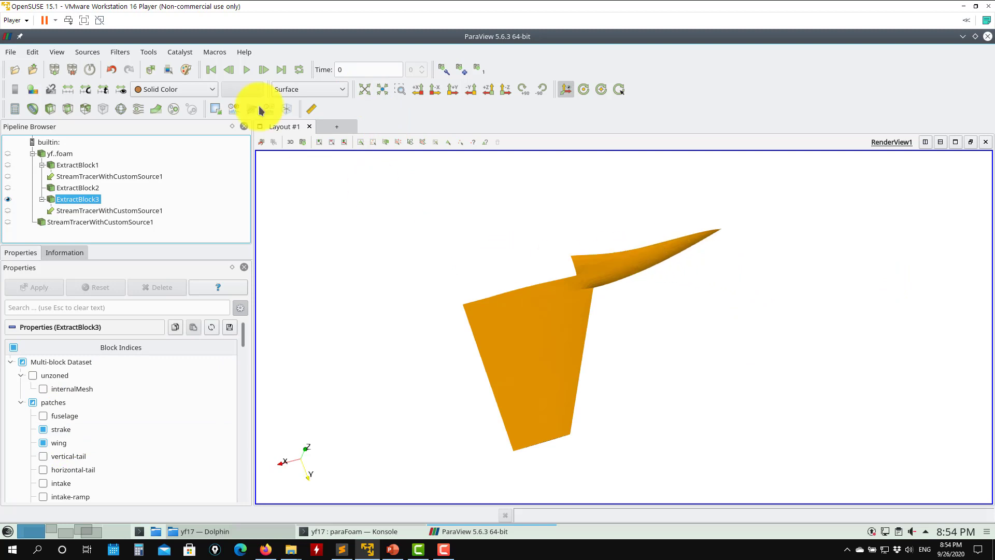
click(330, 89)
click(314, 175)
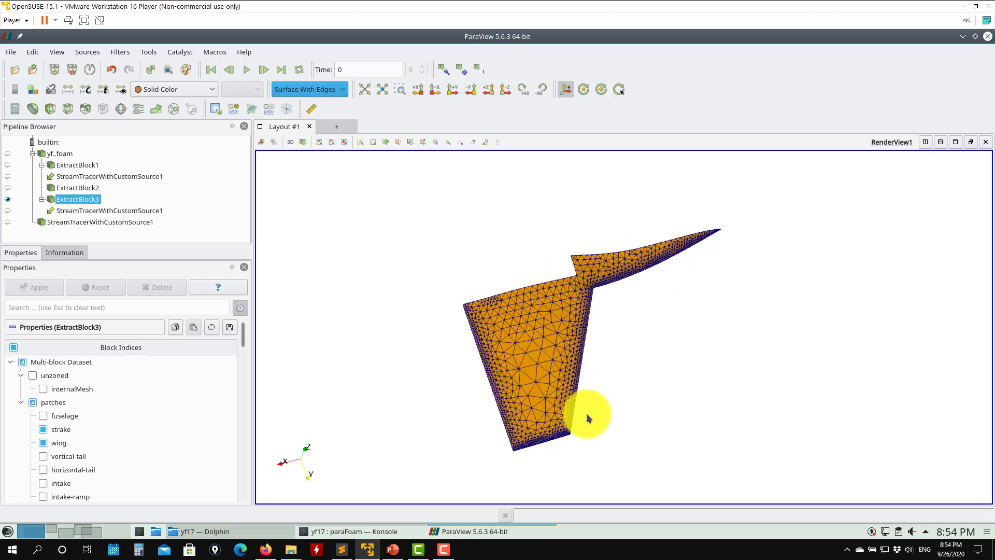
scroll(585, 425, up, 3)
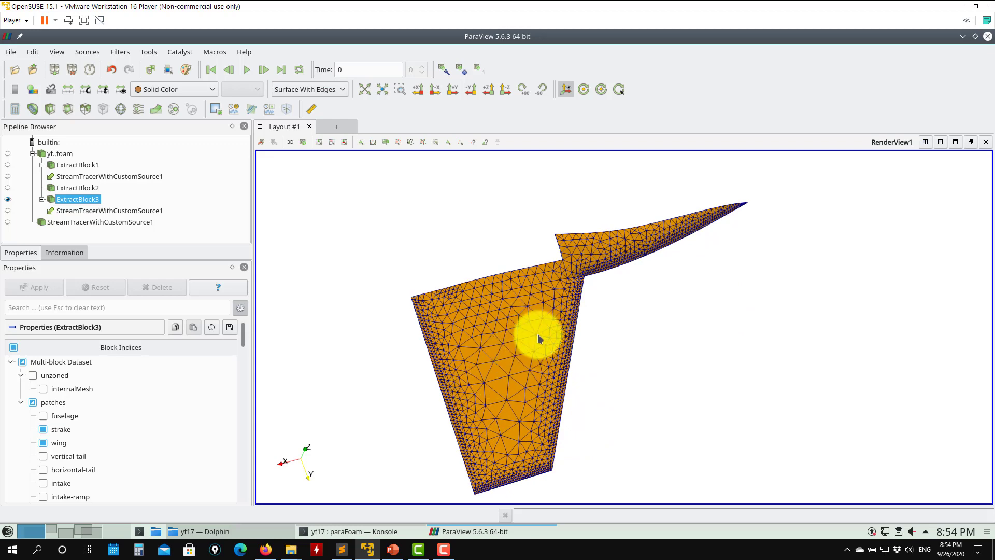
drag(538, 338, 487, 357)
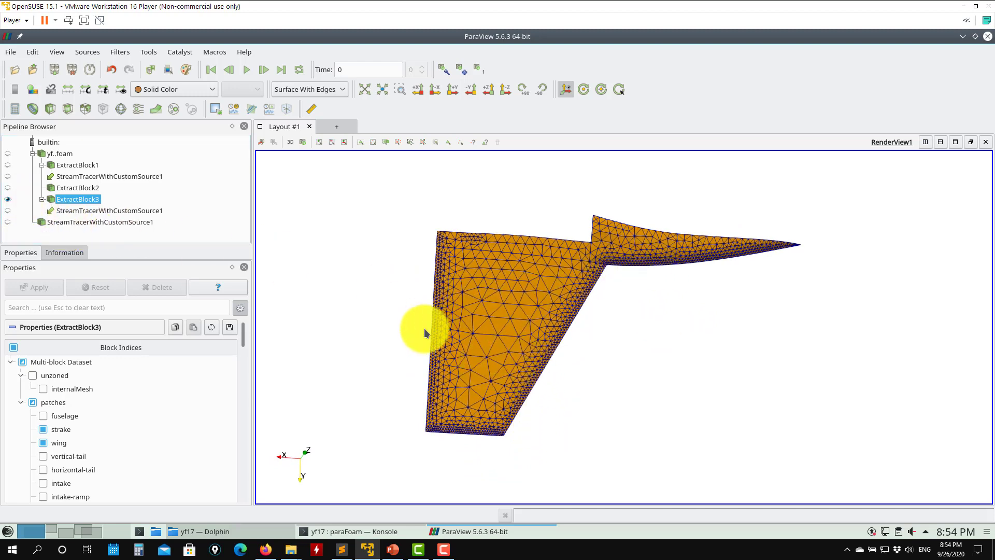
click(8, 199)
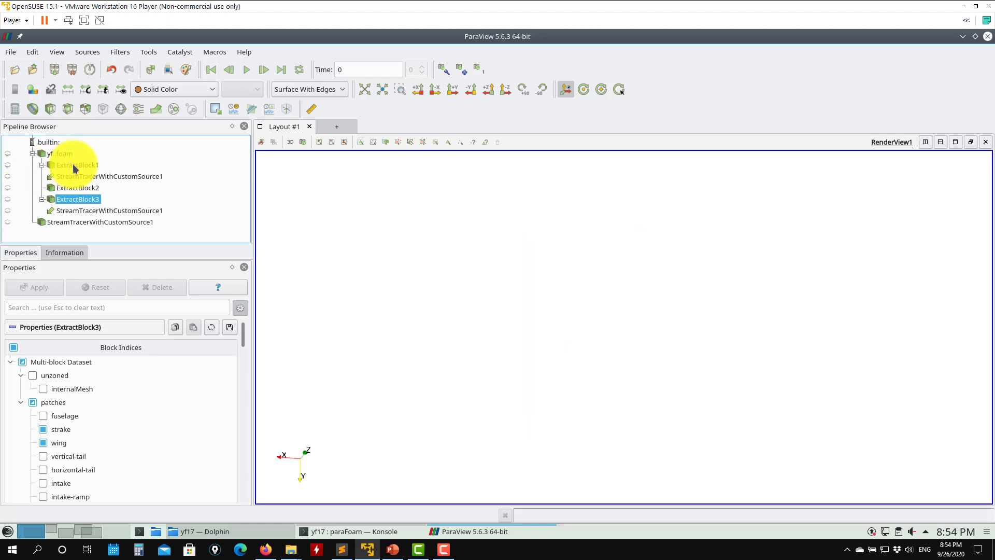
click(7, 200)
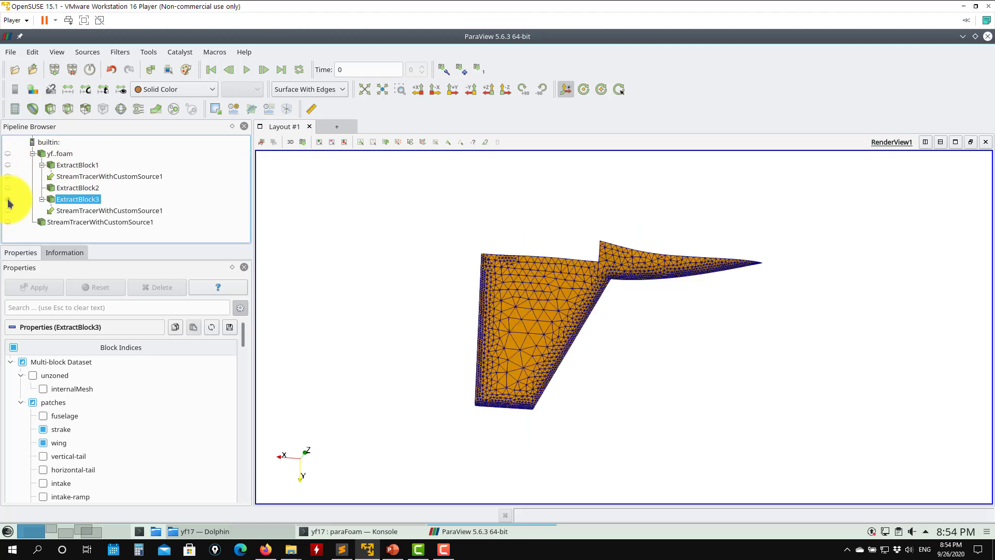
drag(554, 270, 439, 244)
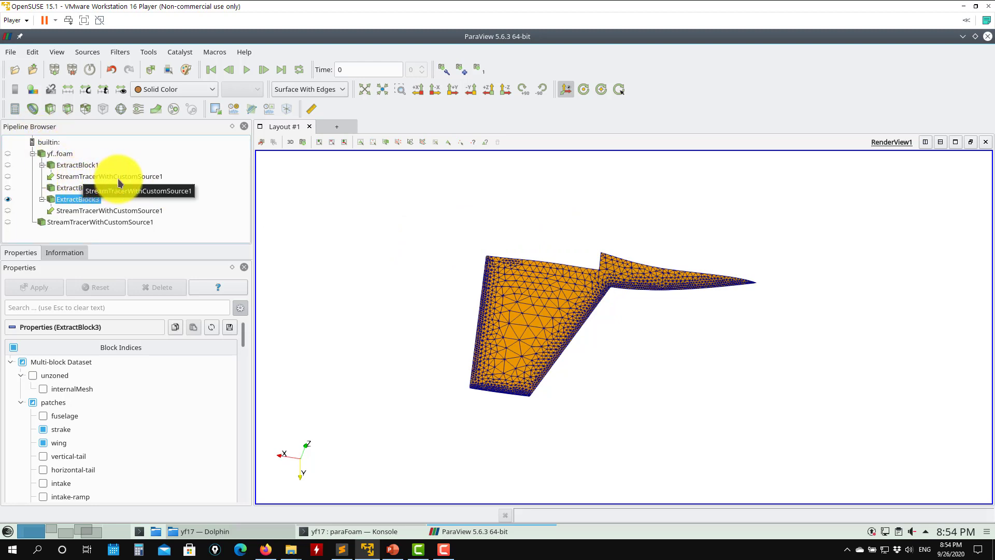
click(124, 52)
mouse_move(133, 115)
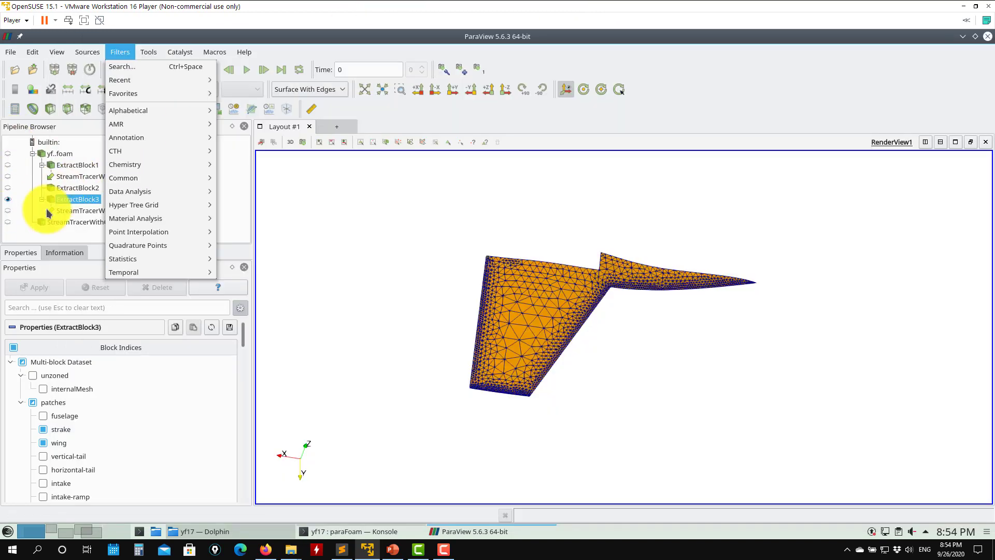
click(11, 234)
click(109, 177)
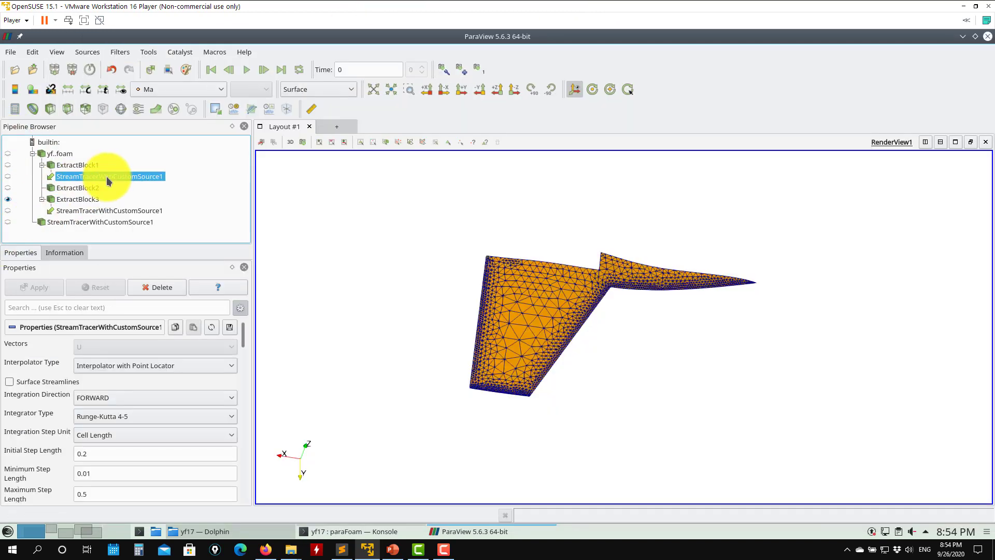
click(21, 233)
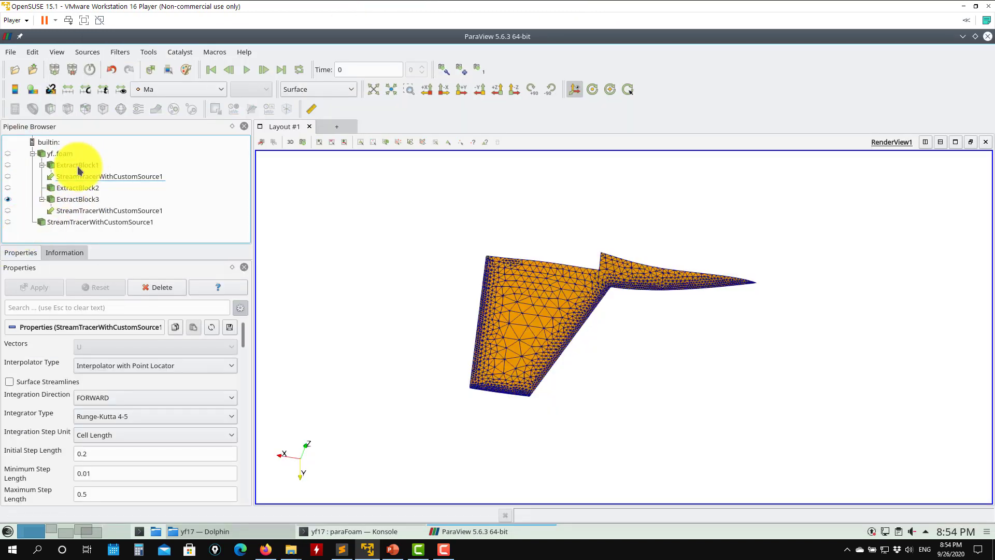
Apply a Stream Tracer With Custom Source filter with ExtractBlock1 as the input and ExtractBlock3 as the seed source.
click(77, 166)
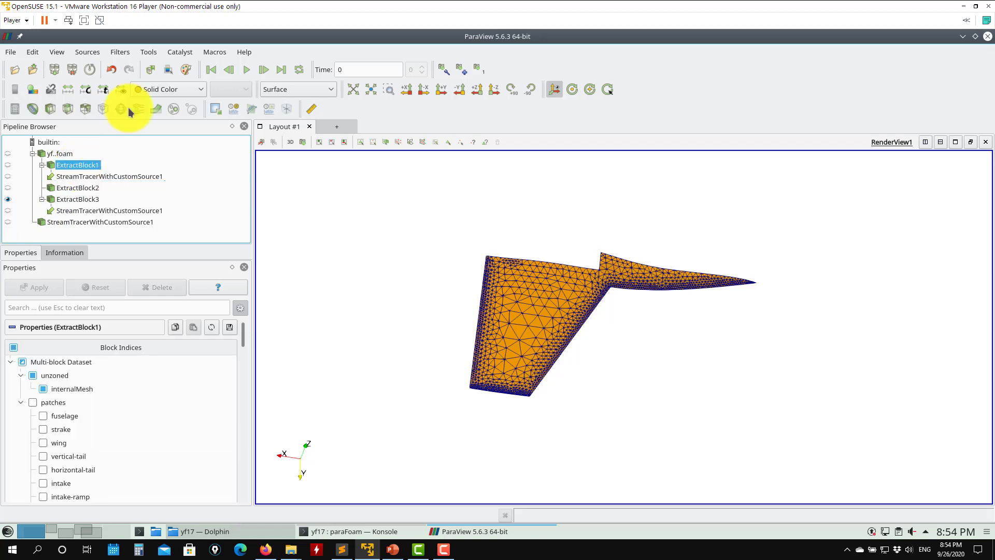
click(127, 55)
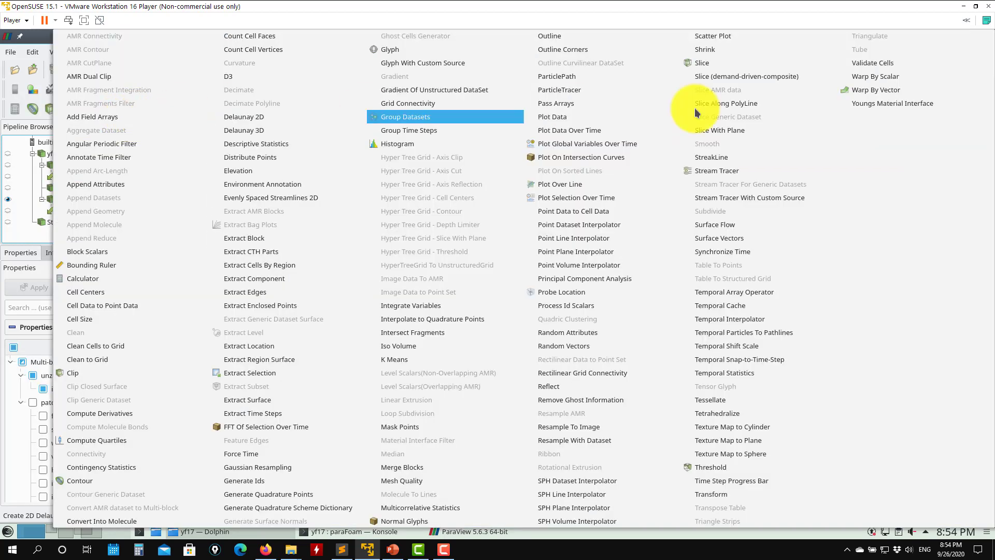
click(765, 191)
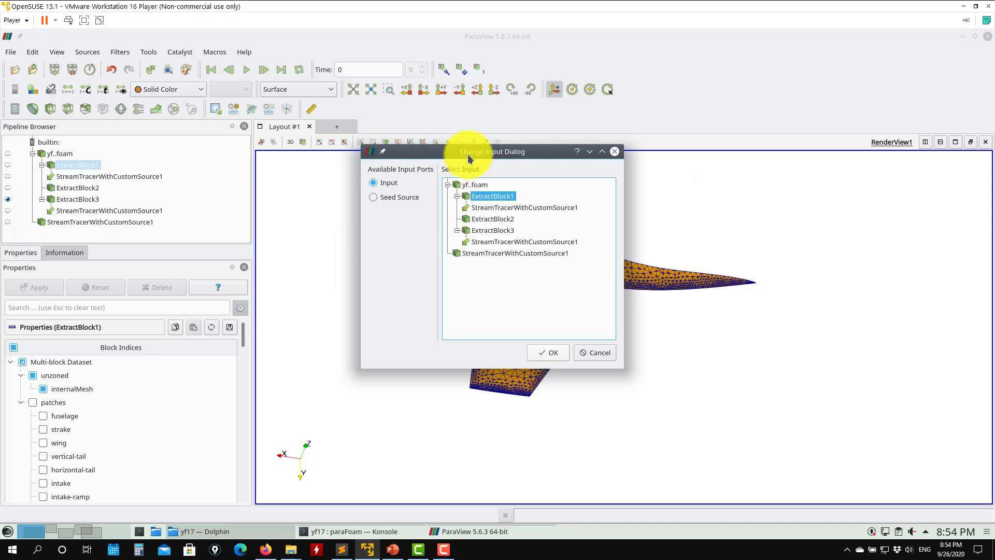
drag(467, 154, 214, 265)
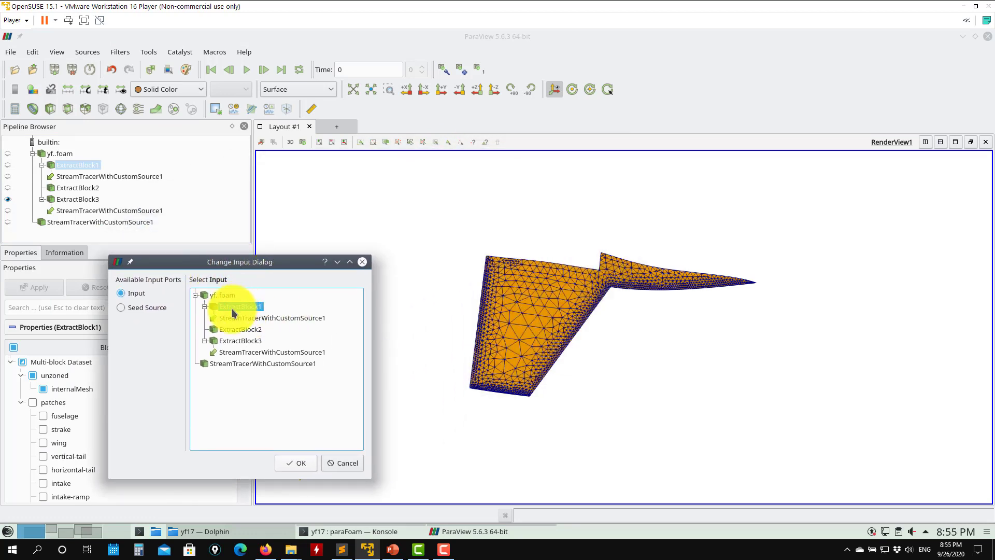
double_click(245, 307)
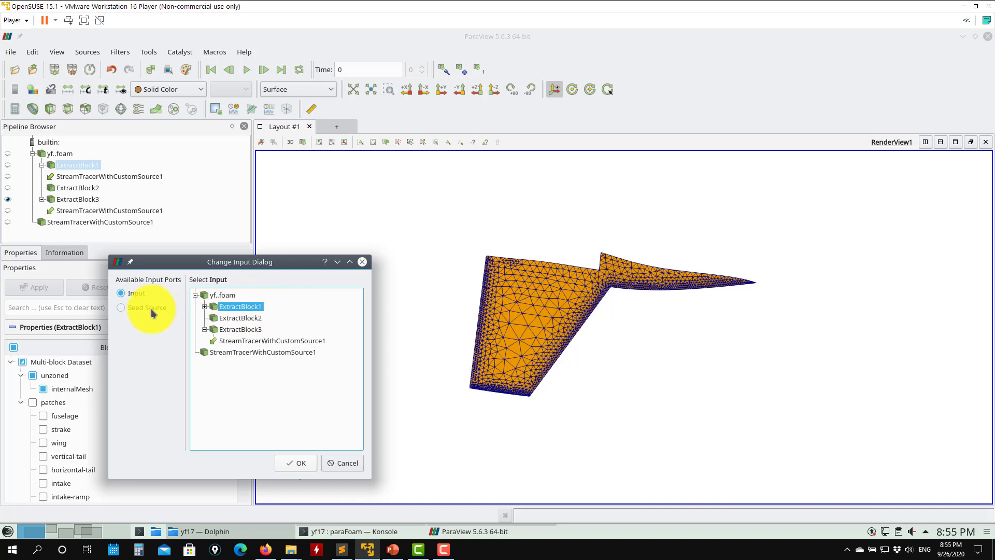
click(147, 308)
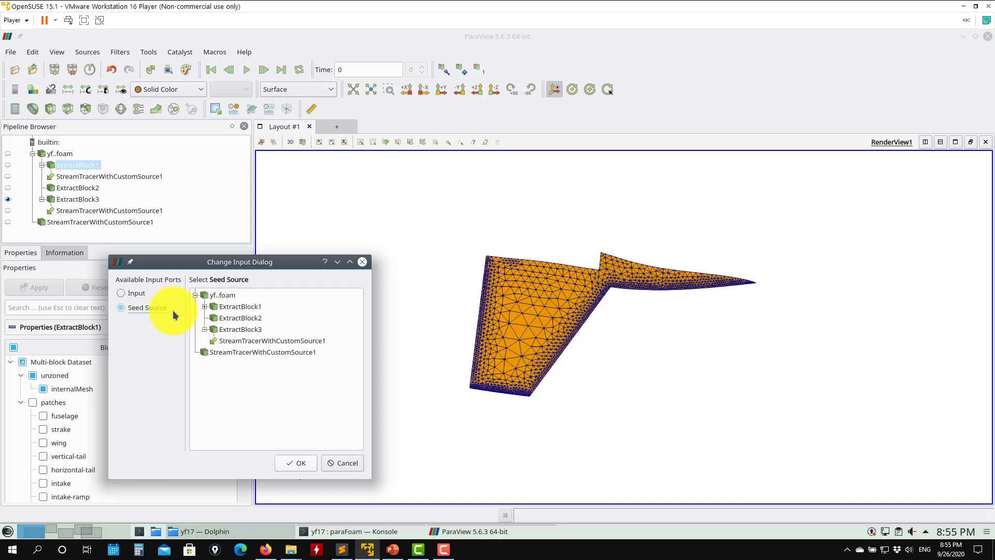
click(299, 464)
click(37, 287)
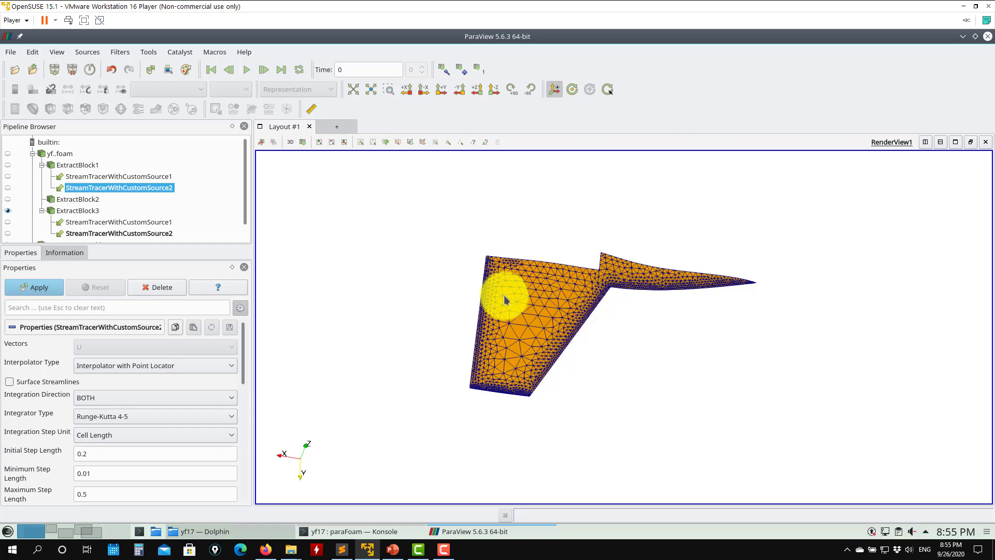
Inspect the newly computed streamlines around the wing from several angles.
drag(547, 403, 529, 305)
click(191, 92)
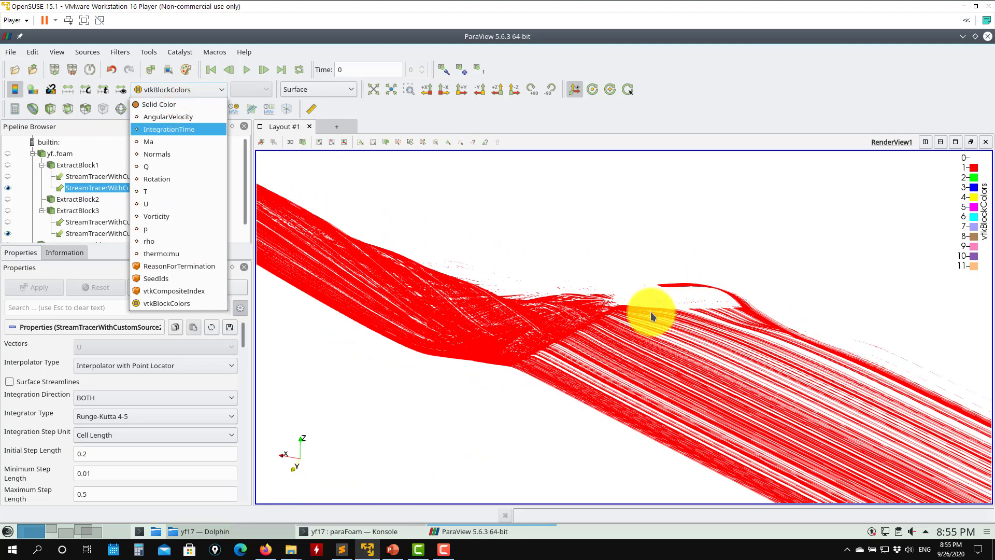
click(695, 351)
drag(449, 329, 552, 322)
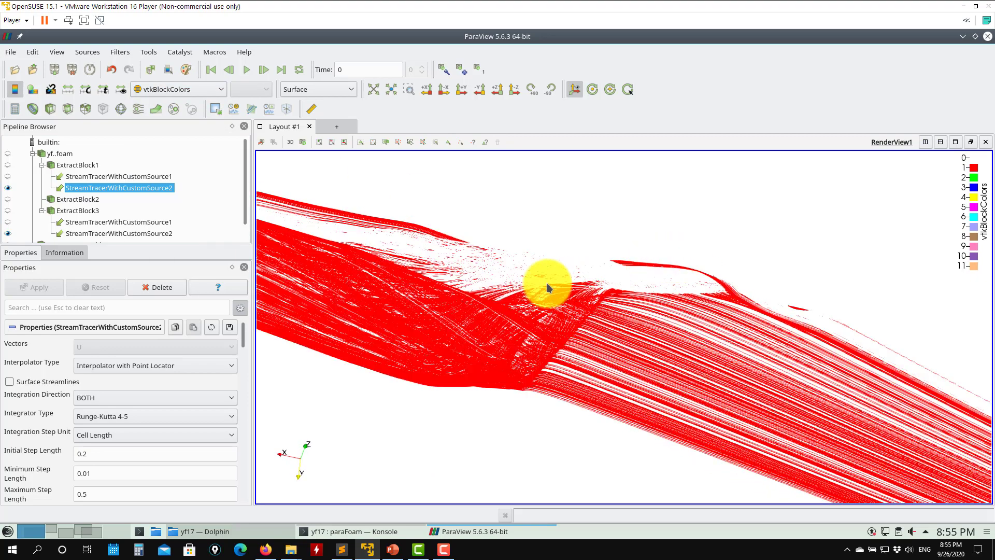
drag(706, 289, 484, 266)
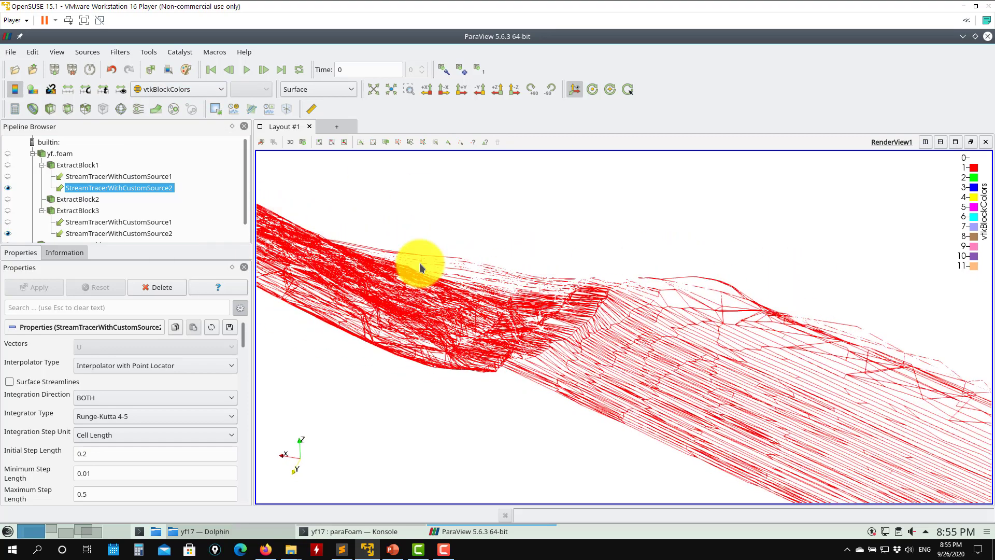
Try coloring the StreamTracerWithCustomSource2 streamlines by AngularVelocity.
click(158, 87)
click(174, 109)
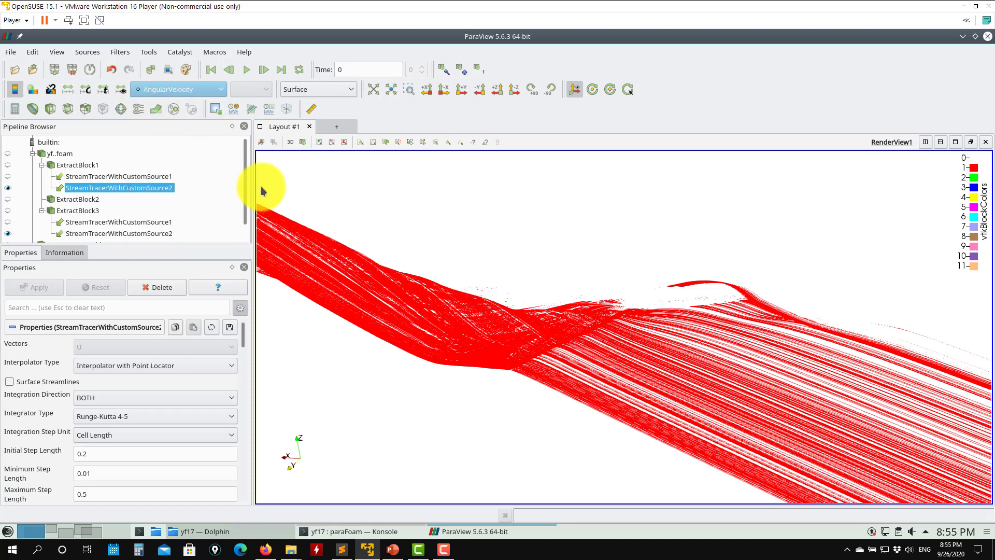
drag(475, 350, 435, 243)
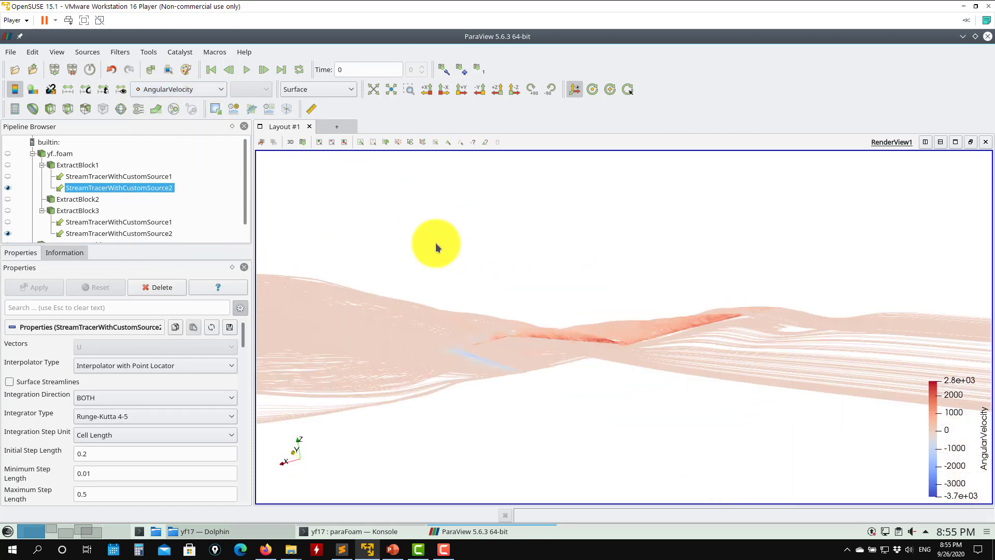
Try coloring the StreamTracerWithCustomSource2 streamlines by IntegrationTime and view them from another angle.
click(187, 91)
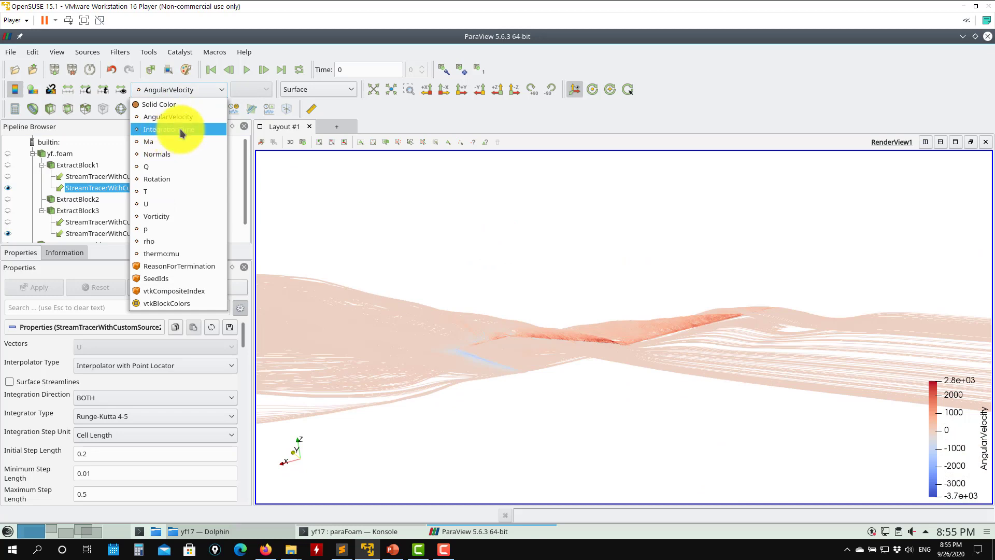
click(179, 129)
drag(493, 378, 557, 343)
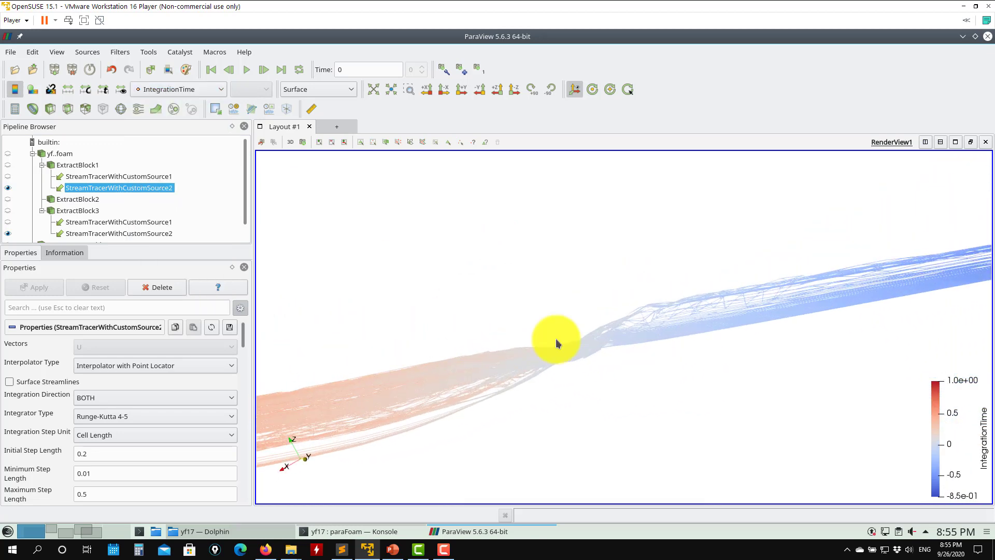
Try coloring the StreamTracerWithCustomSource2 streamlines by Q and view them from another angle.
click(218, 90)
click(247, 231)
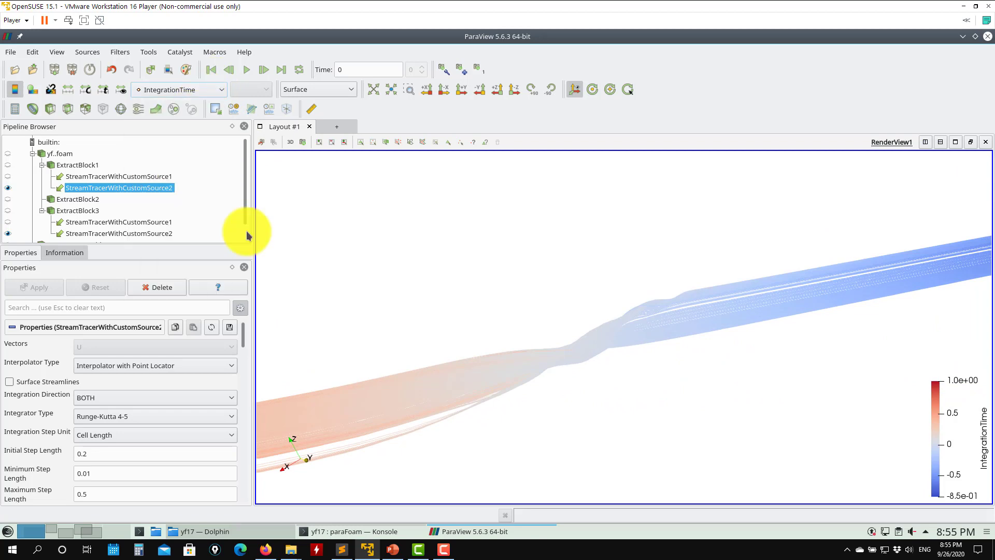
drag(644, 367, 178, 85)
Color the StreamTracerWithCustomSource2 streamlines by the Mach number field Ma.
click(178, 85)
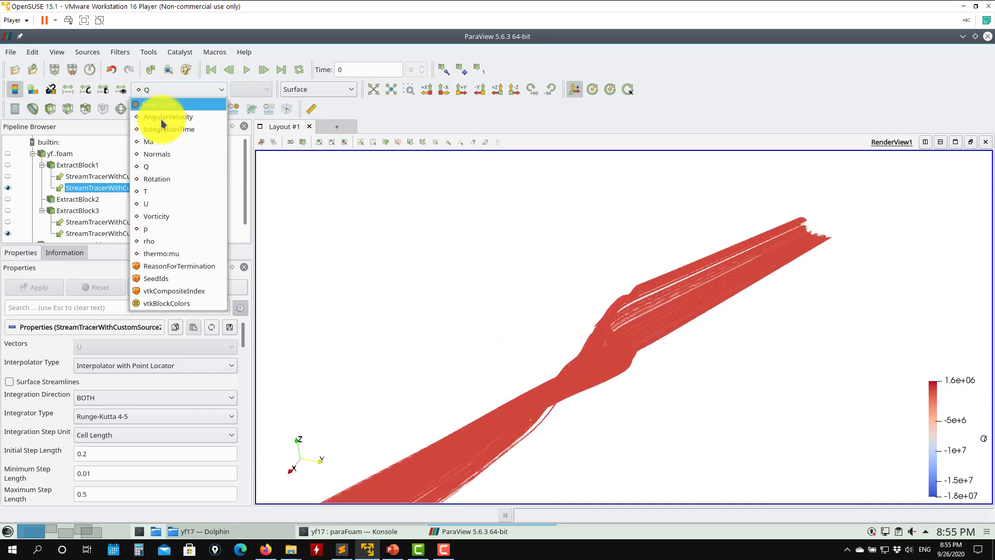
click(178, 144)
drag(707, 345, 540, 332)
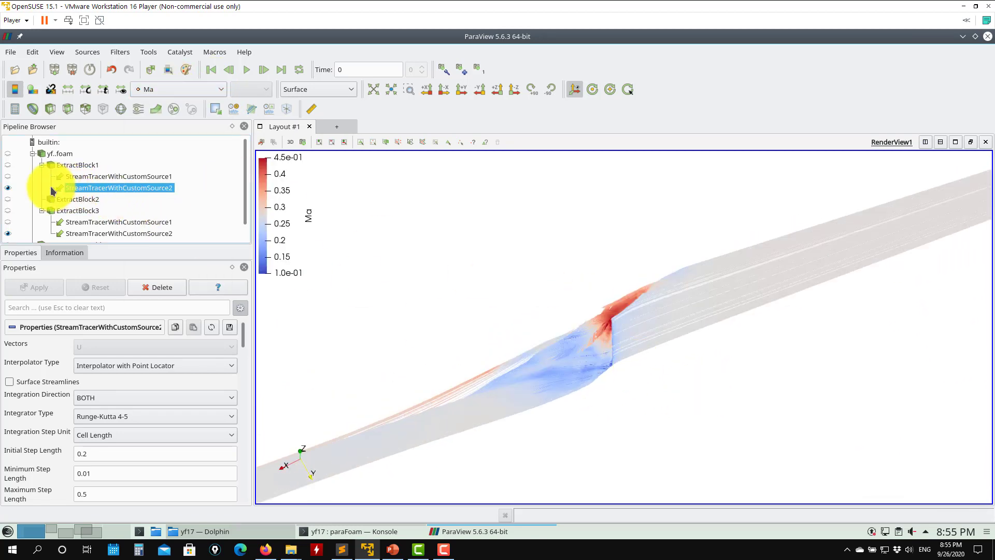
Turn off Compute Vorticity for the StreamTracerWithCustomSource2 streamlines and apply the change.
scroll(151, 216, down, 1)
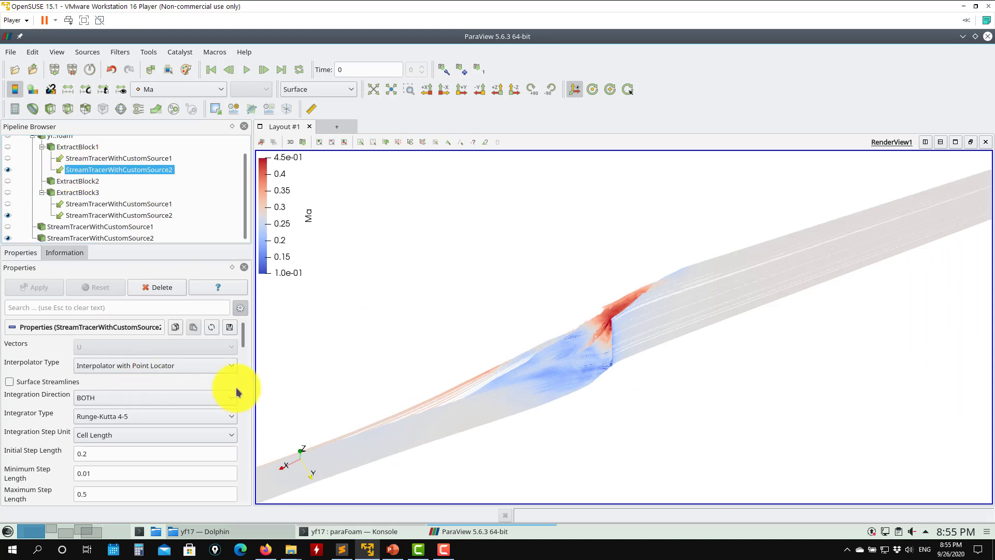
drag(241, 327, 245, 366)
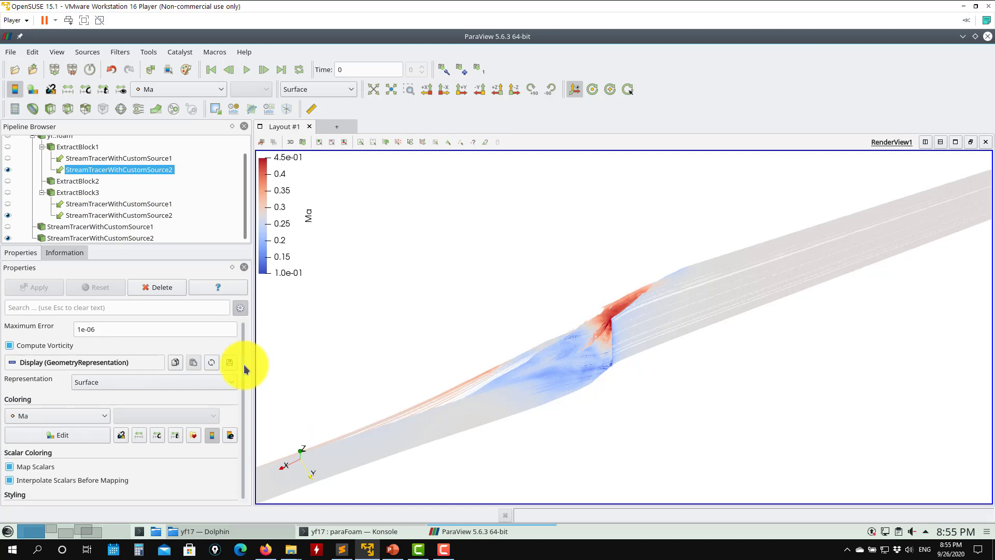
click(30, 348)
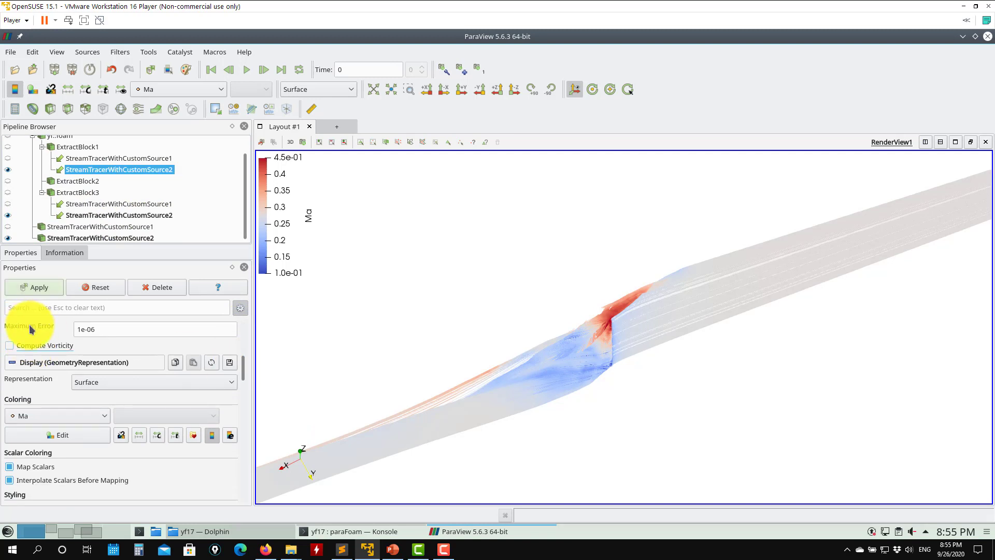
click(51, 288)
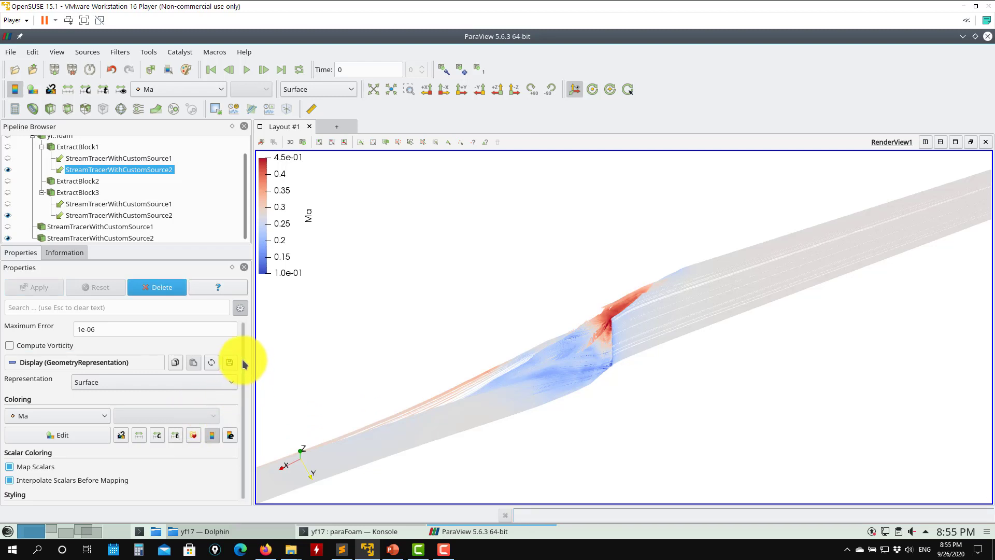
Hide the StreamTracerWithCustomSource2 streamlines and show the ExtractBlock2 aircraft body together with the ExtractBlock3 wing and strake surfaces.
drag(243, 363, 807, 211)
drag(801, 333, 477, 347)
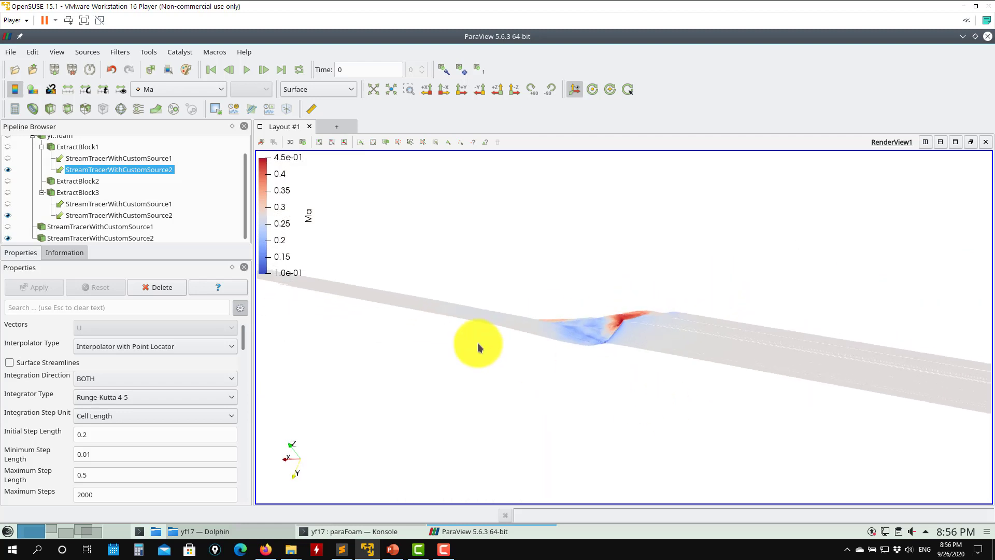
click(8, 173)
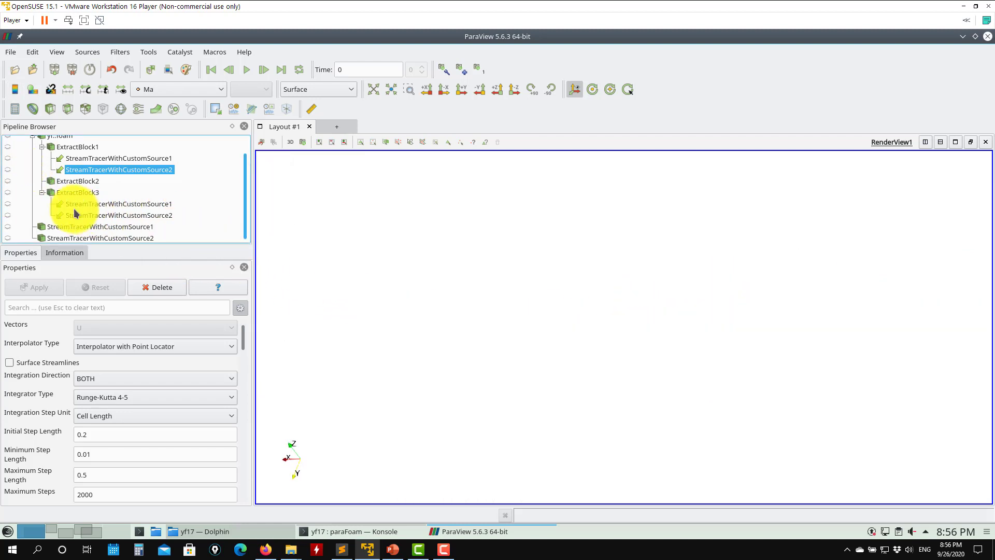
click(7, 181)
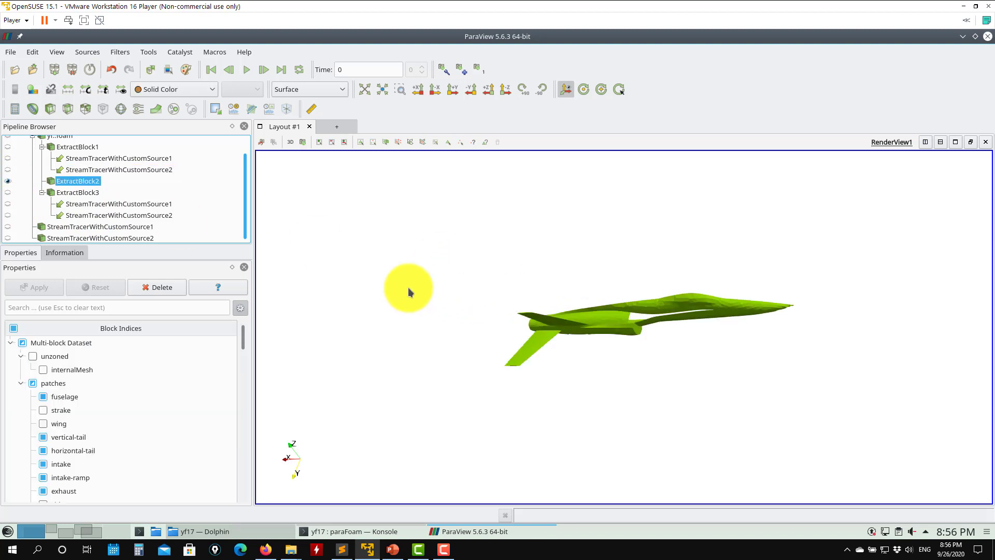
click(8, 192)
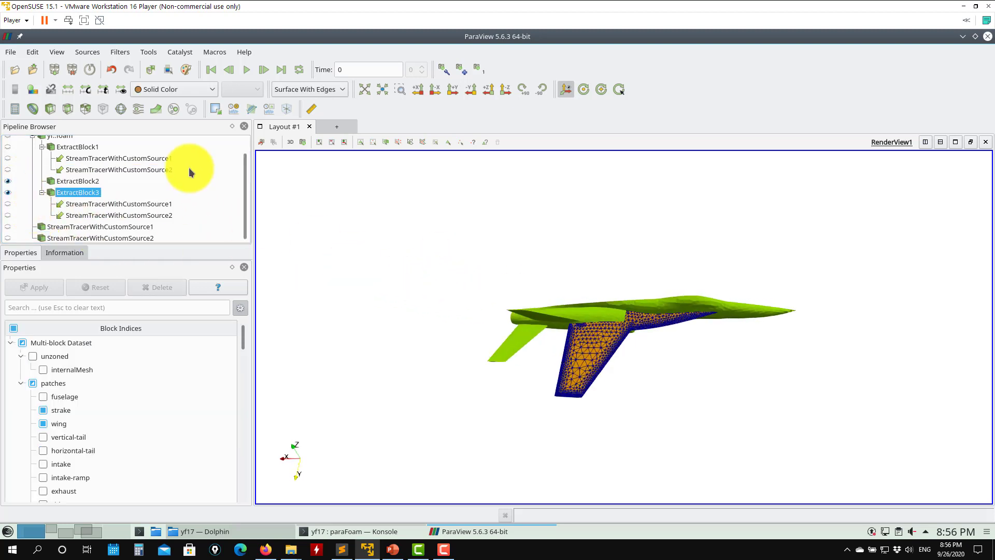
Add a Disk geometric source to the pipeline with its default parameters.
click(86, 53)
mouse_move(95, 79)
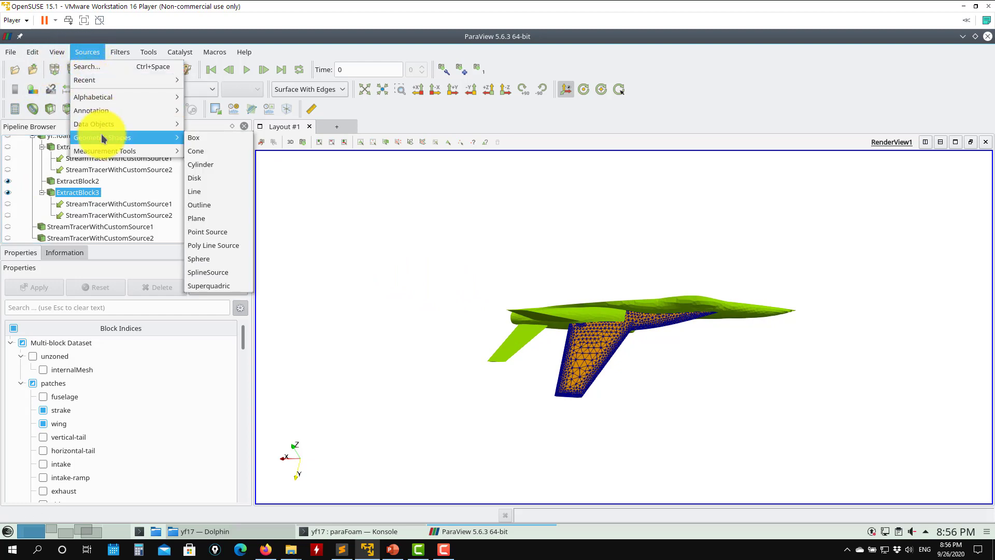
mouse_move(166, 137)
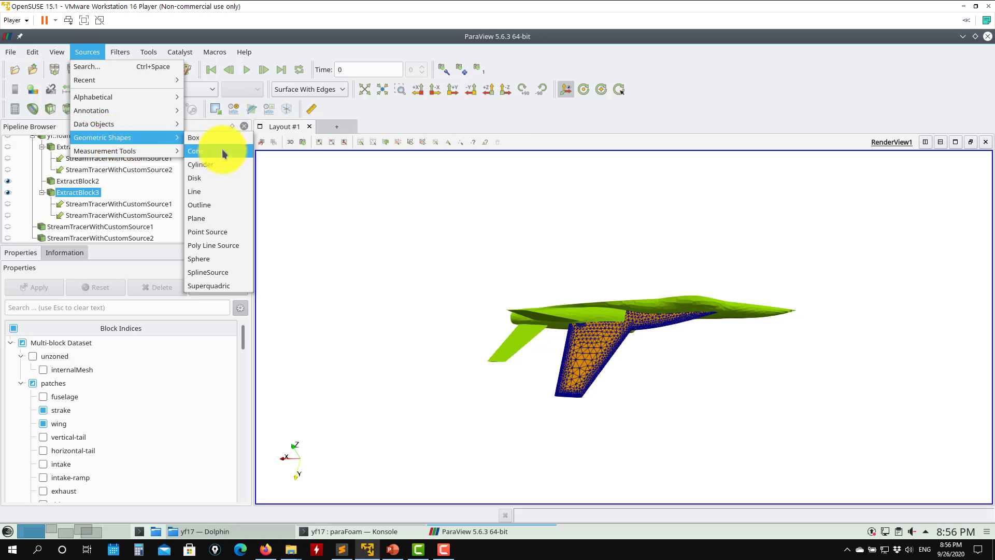
click(205, 178)
click(62, 290)
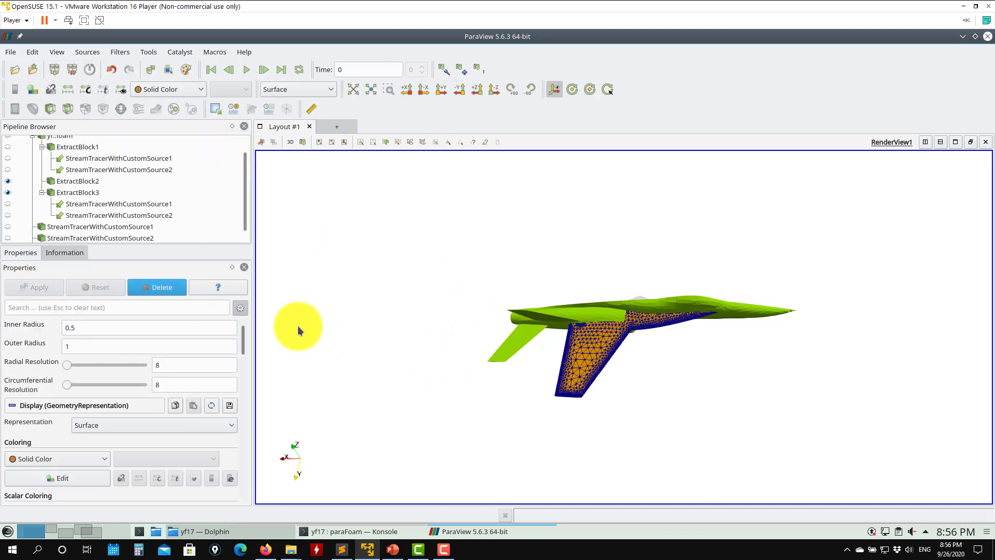
Set the disk's outer radius to 4 and apply the change.
drag(444, 377, 487, 378)
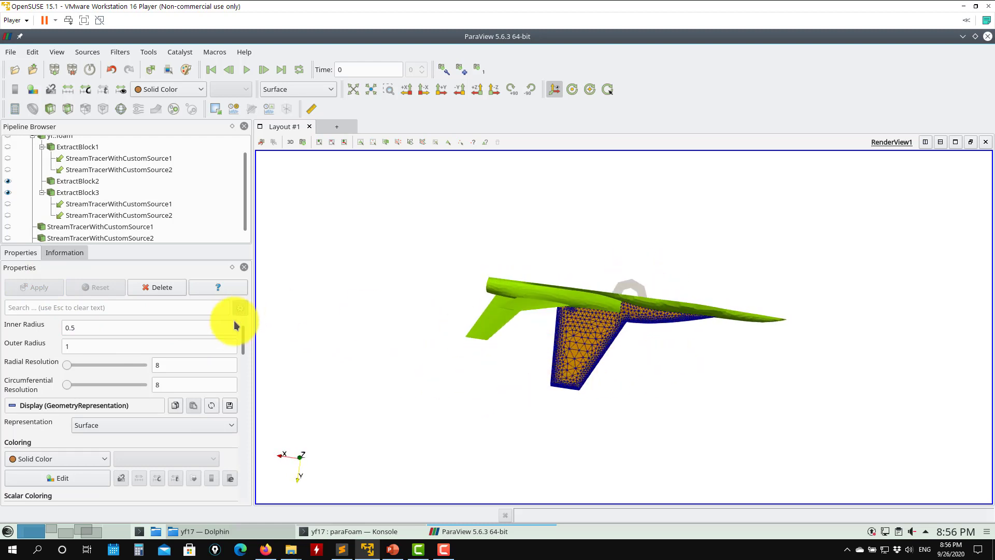
drag(249, 345, 251, 311)
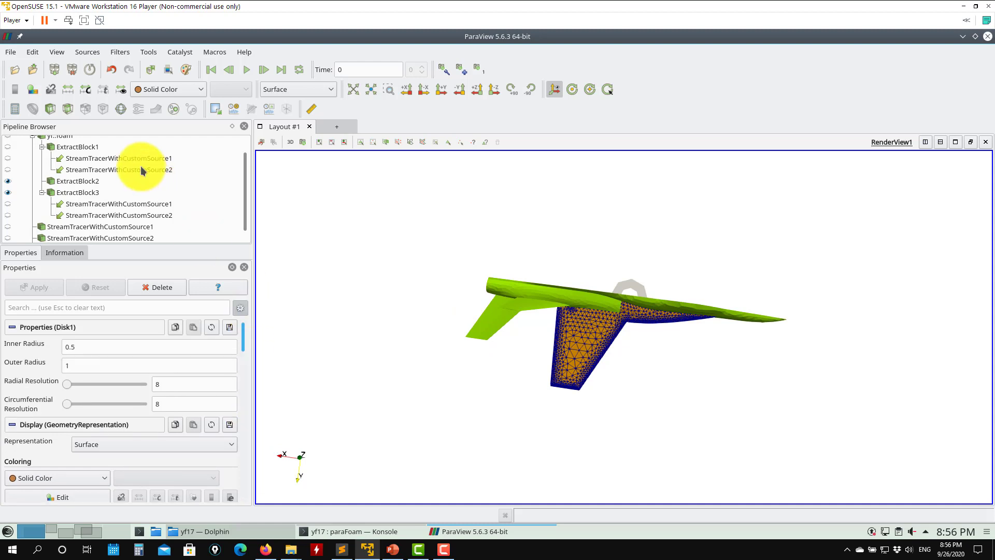
scroll(125, 221, down, 1)
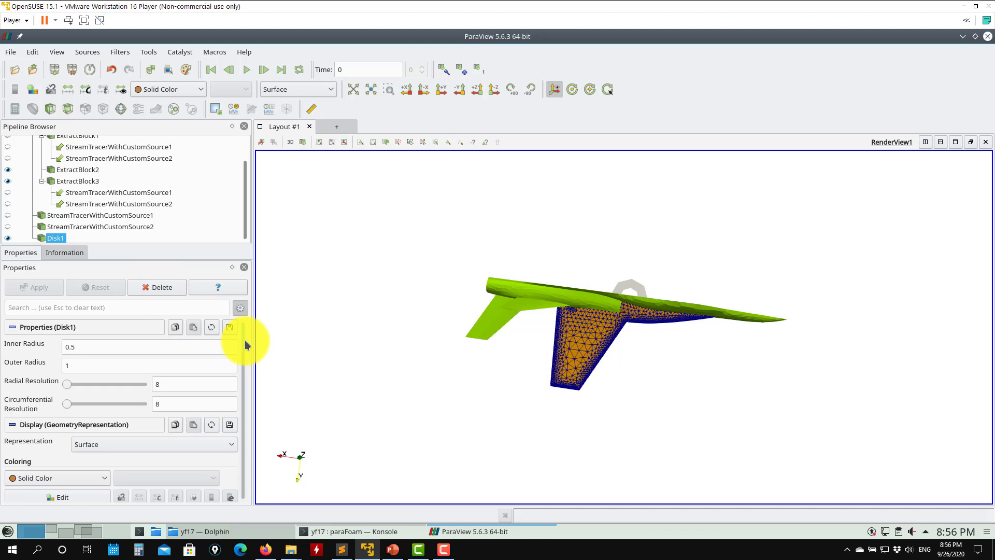
click(89, 366)
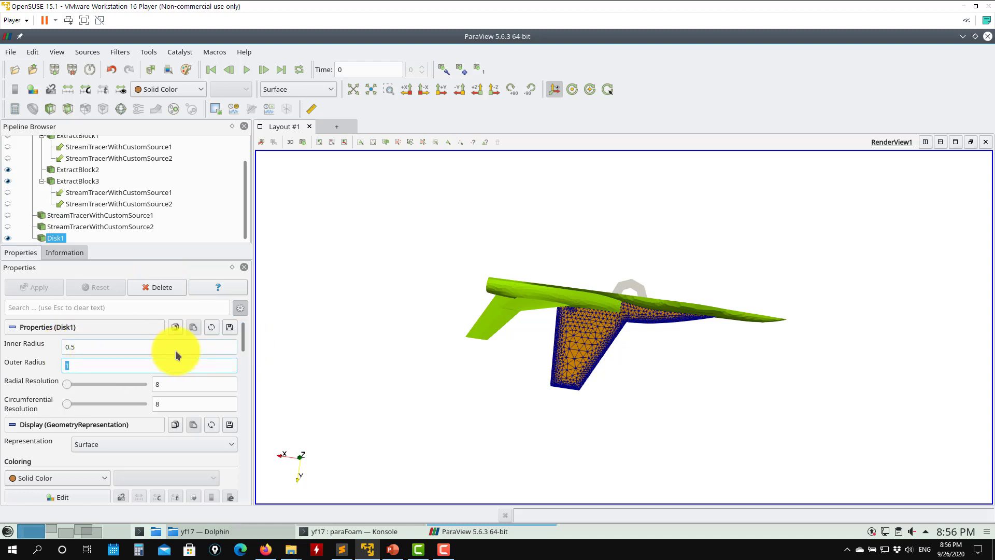
text(4)
click(35, 293)
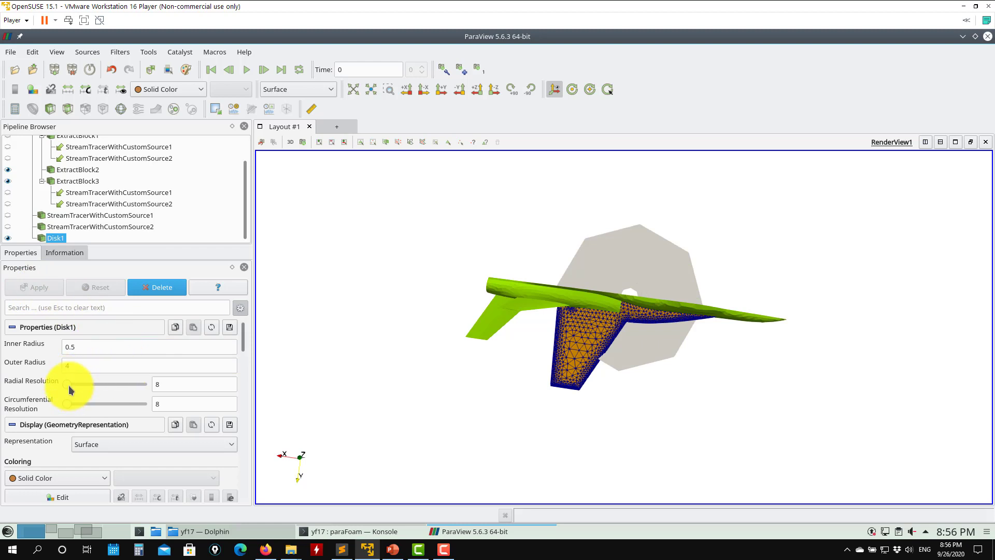
Raise the disk's radial resolution to 372 and its circumferential resolution to 379, and apply.
drag(69, 387, 95, 404)
click(34, 287)
click(34, 287)
drag(372, 417, 685, 363)
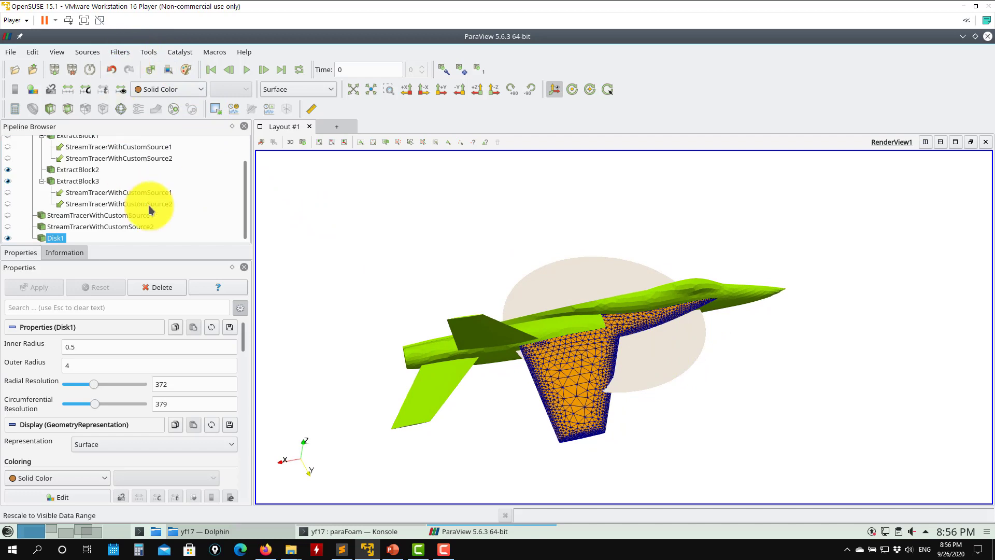
scroll(156, 202, up, 2)
click(54, 154)
click(122, 53)
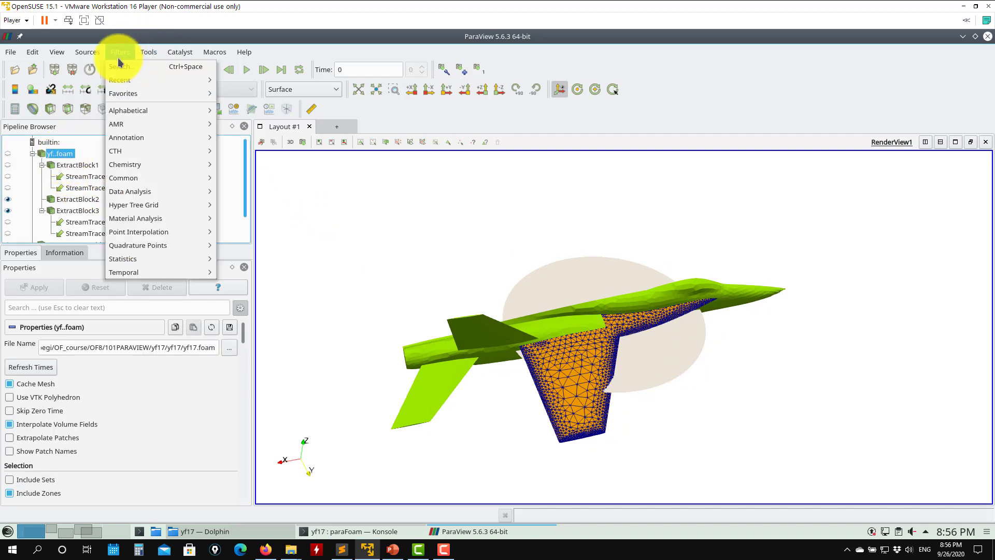
mouse_move(133, 106)
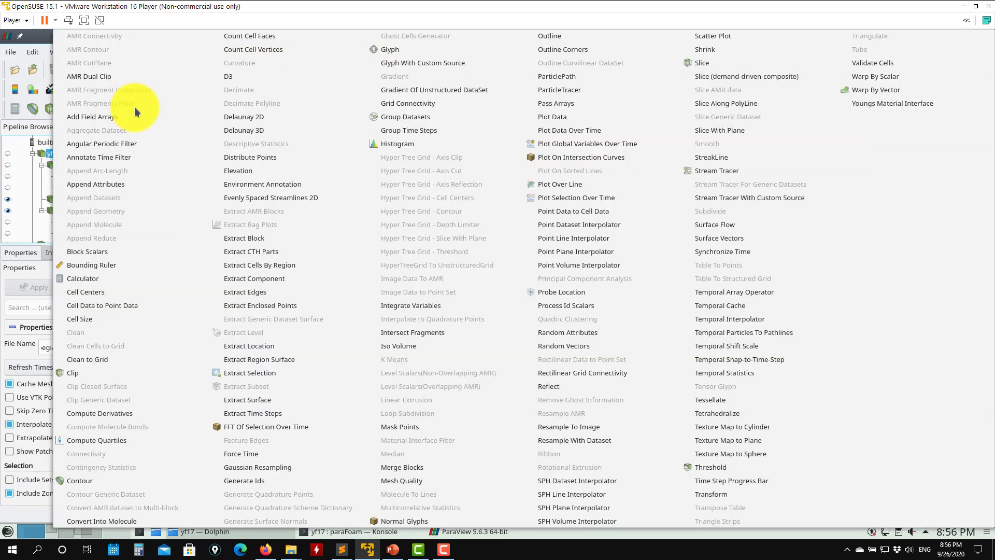
click(774, 195)
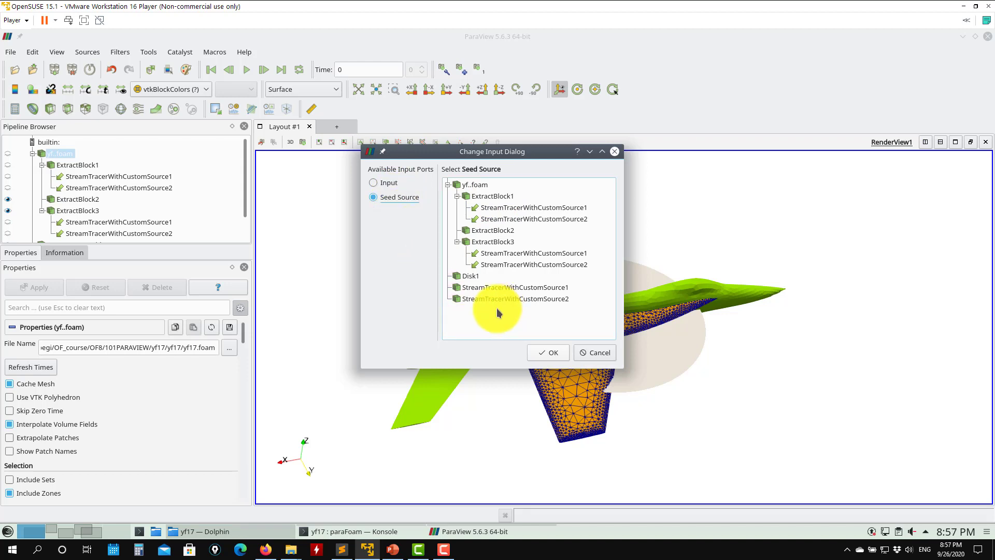
click(593, 353)
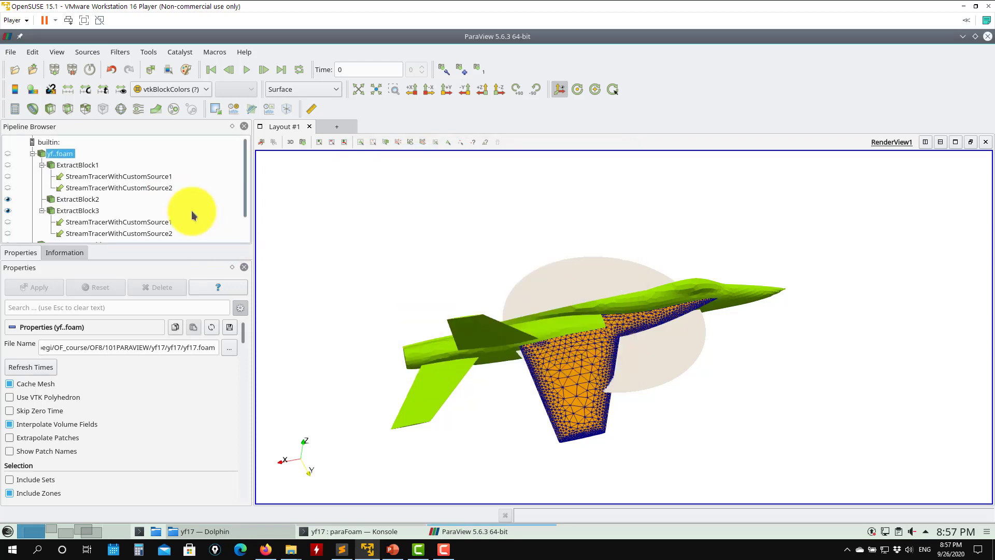
Close the current ParaView session containing the disk source.
scroll(247, 228, down, 1)
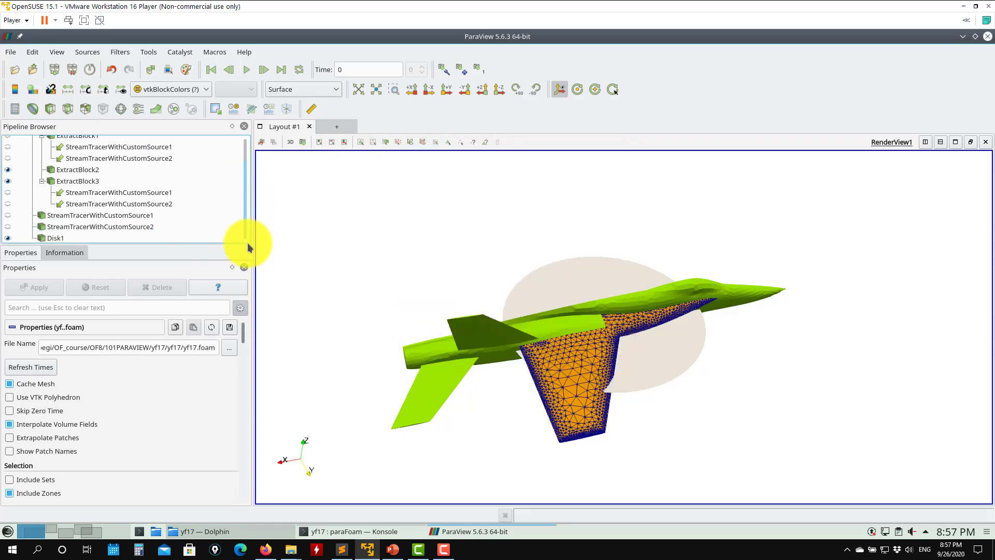
click(56, 238)
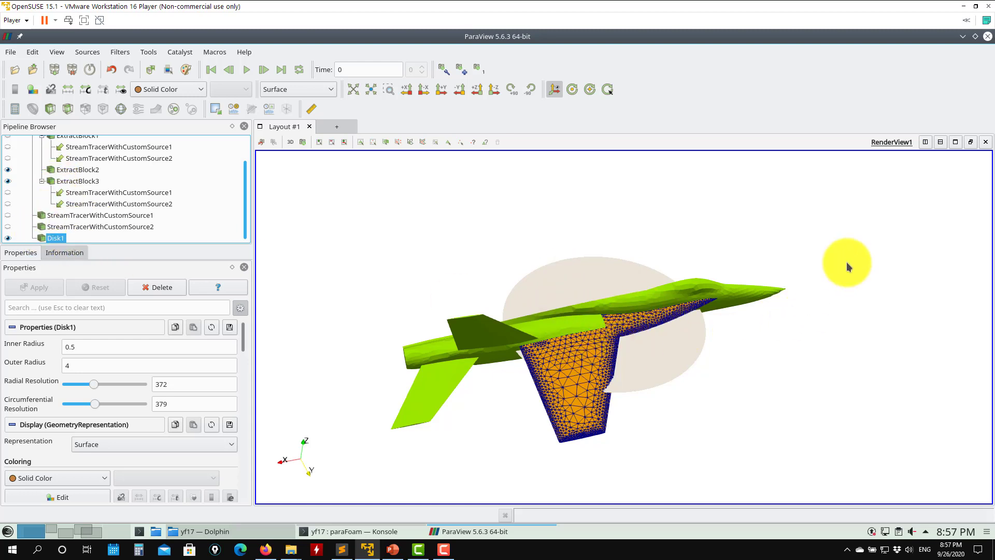
scroll(151, 200, up, 1)
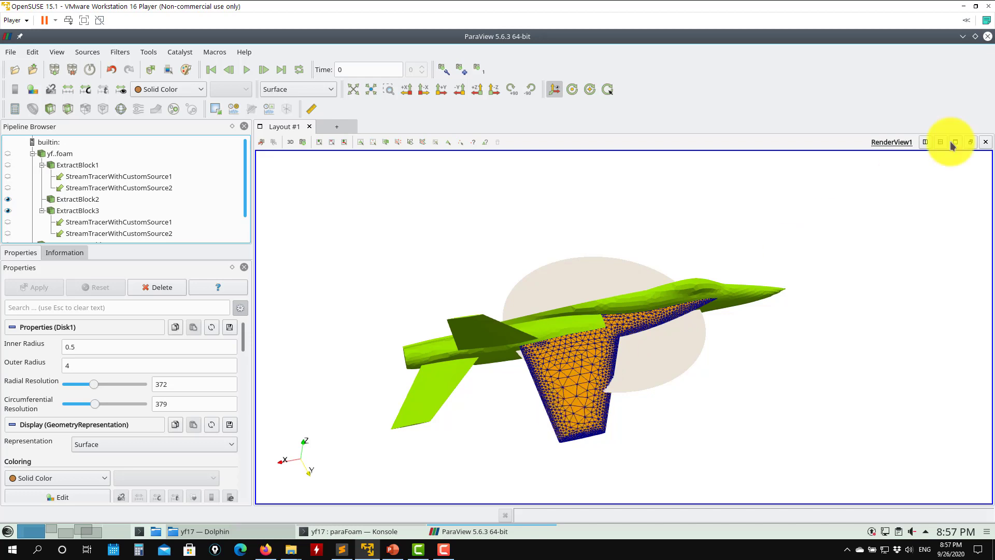
click(989, 40)
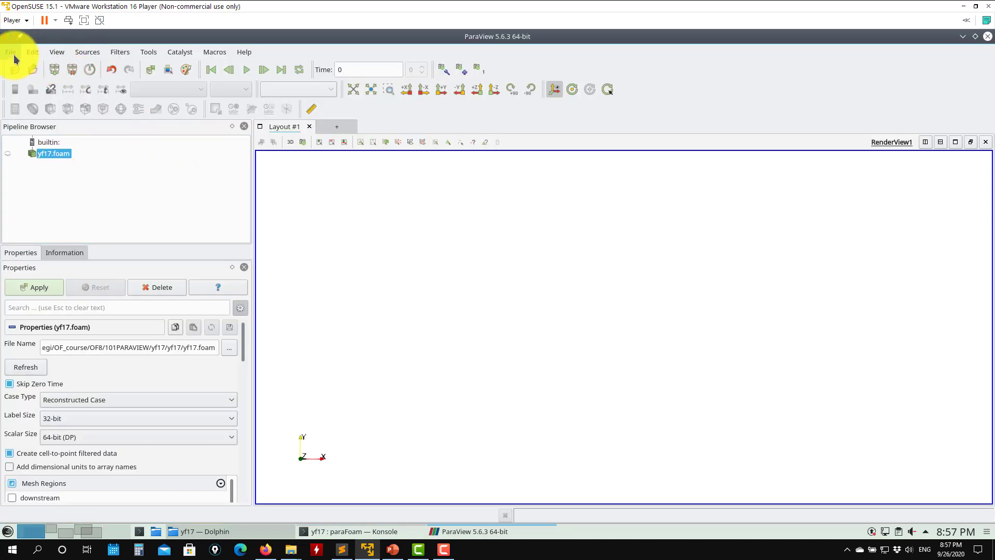
Delete the unapplied yf17.foam source from the pipeline of the fresh session.
click(14, 54)
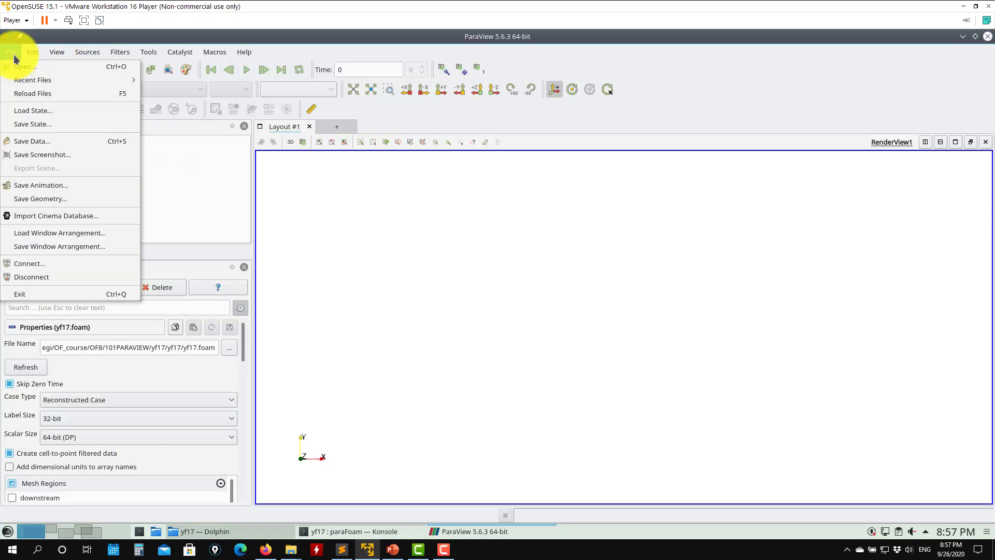
click(176, 189)
click(158, 287)
Load a streamlines state file from the paraview folder, using the file names from the state.
click(10, 52)
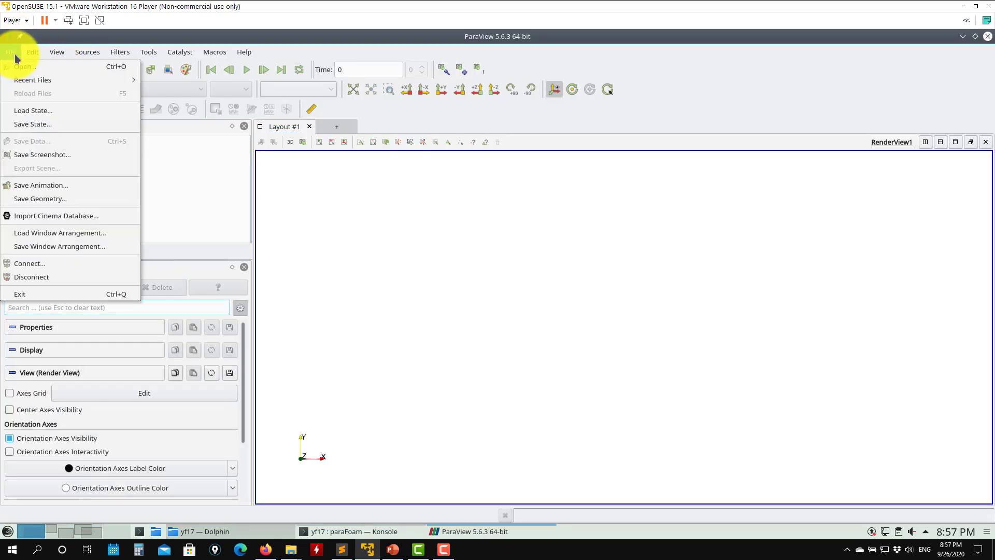
click(23, 107)
double_click(289, 173)
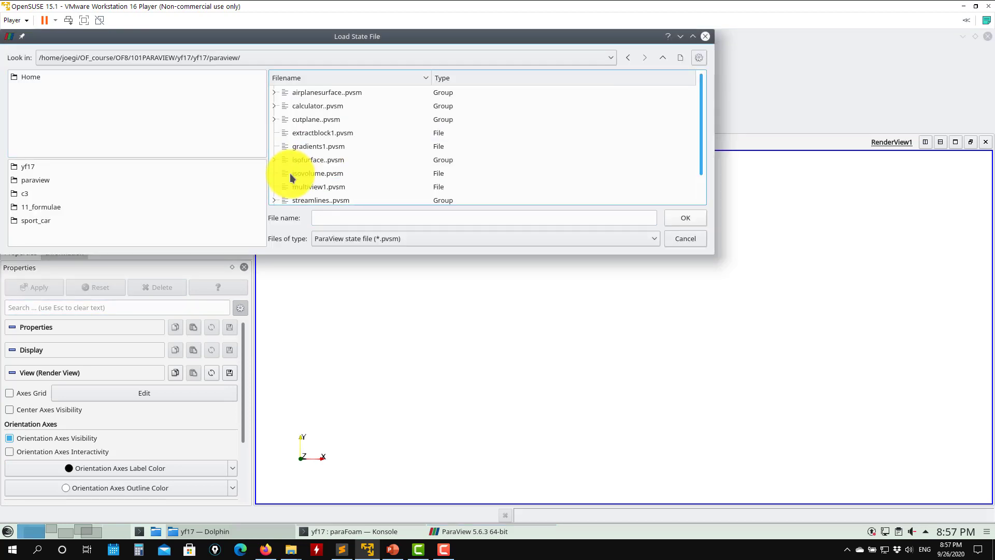
click(275, 160)
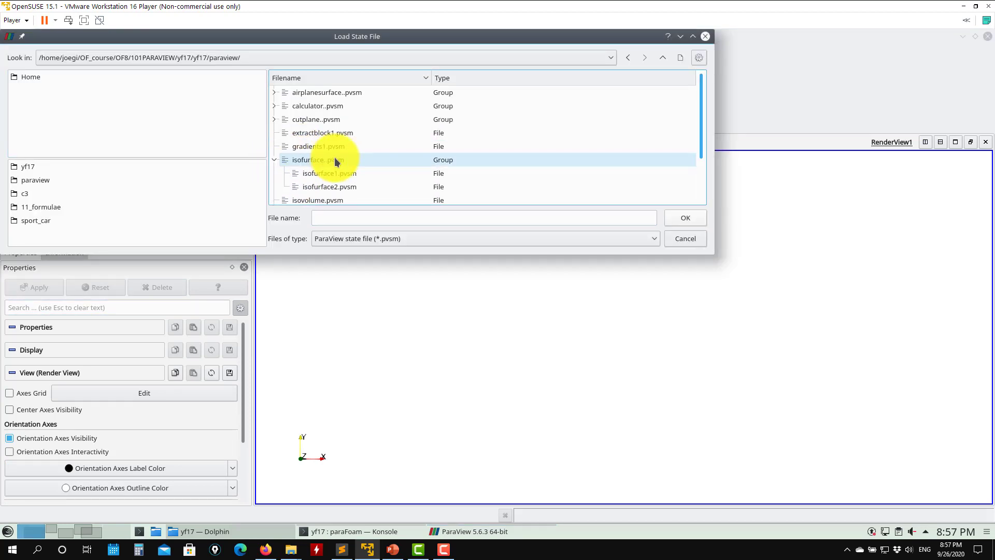
scroll(290, 166, down, 2)
click(274, 174)
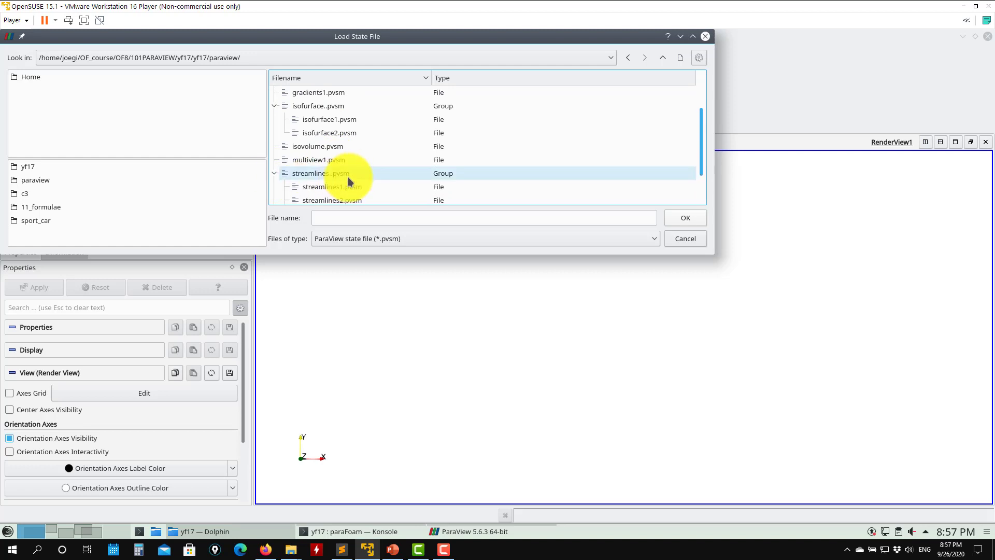
click(358, 174)
click(686, 220)
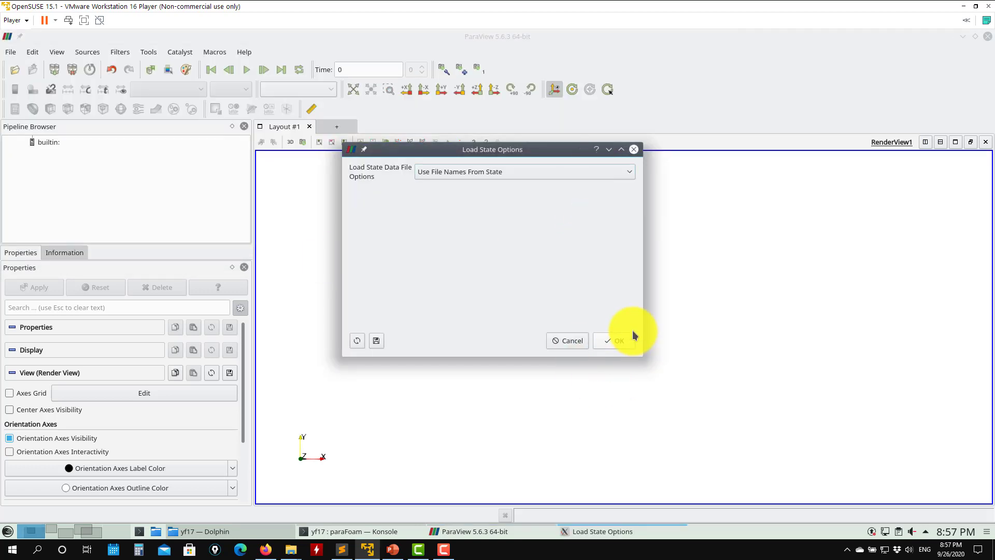
click(615, 342)
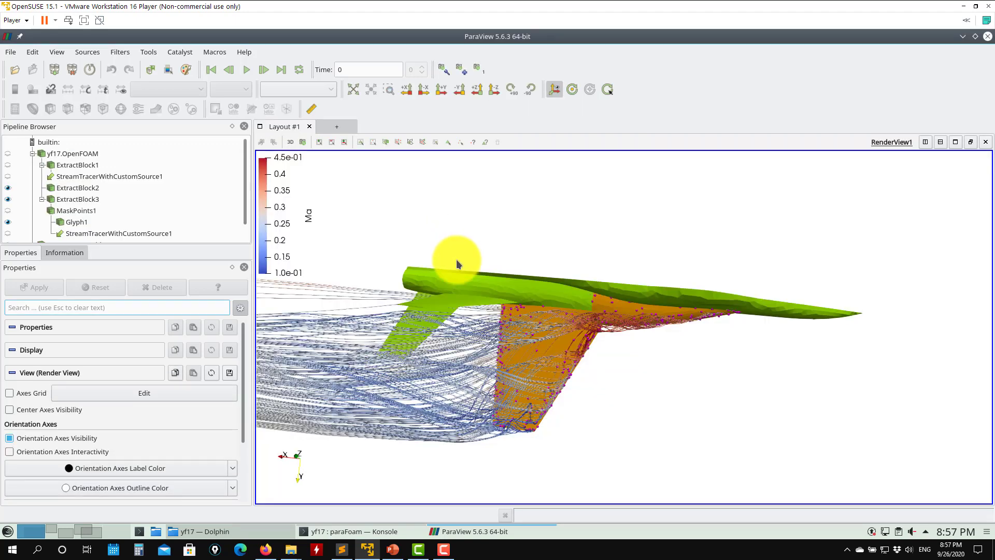
Examine the streamlines and seed points around the wing and strake, the full wake, and the aircraft from the side.
drag(455, 260, 685, 317)
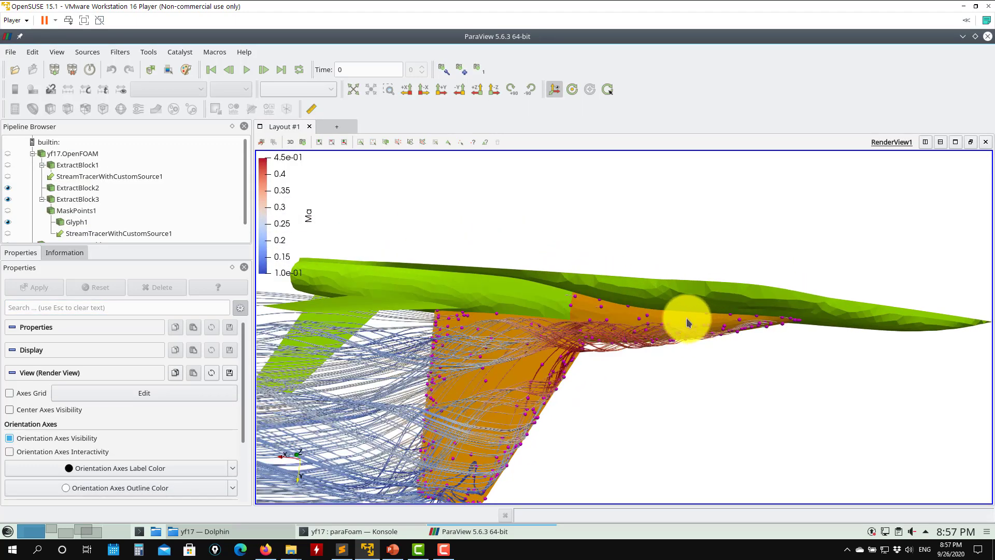
drag(619, 325, 589, 329)
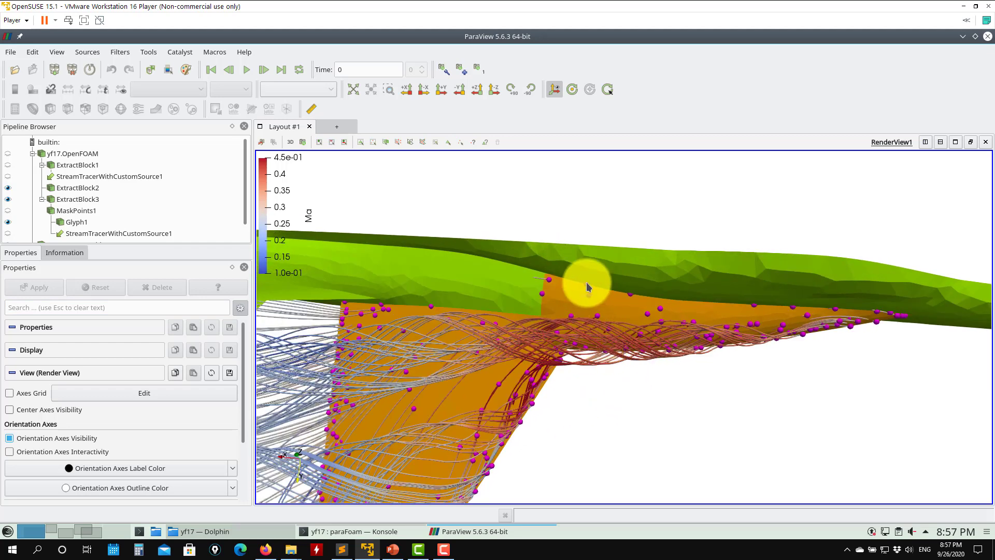
drag(460, 345, 524, 399)
click(352, 94)
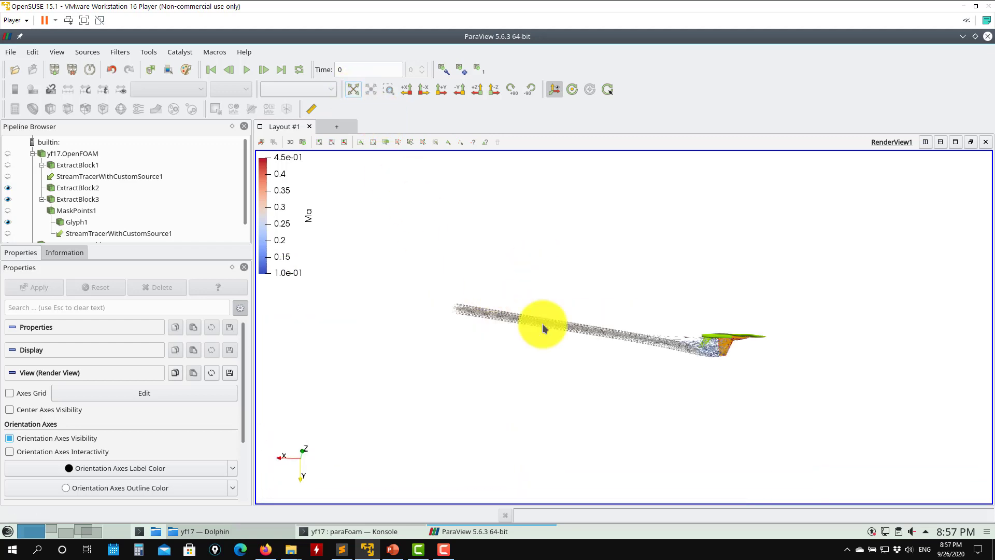
scroll(862, 351, up, 5)
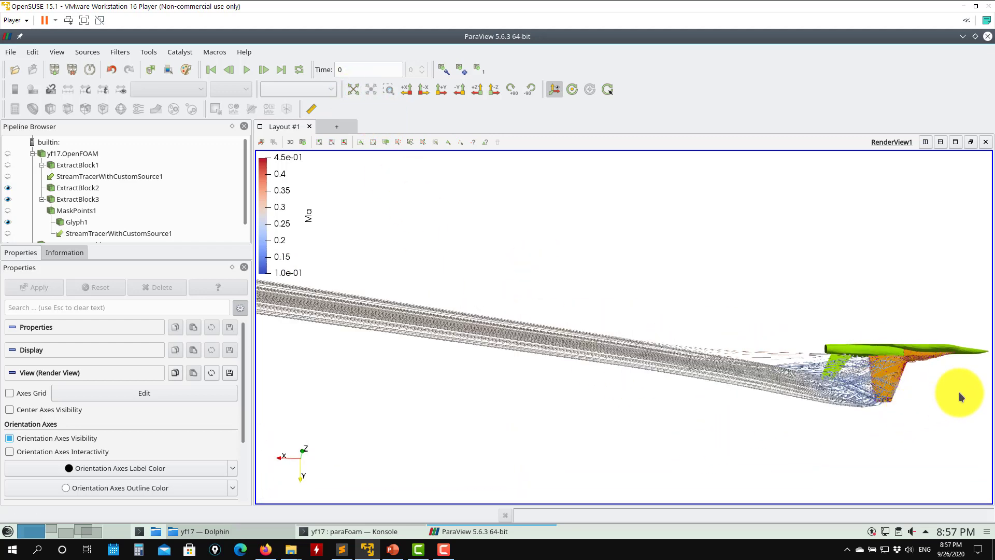
middle_drag(959, 394, 716, 379)
scroll(680, 376, up, 5)
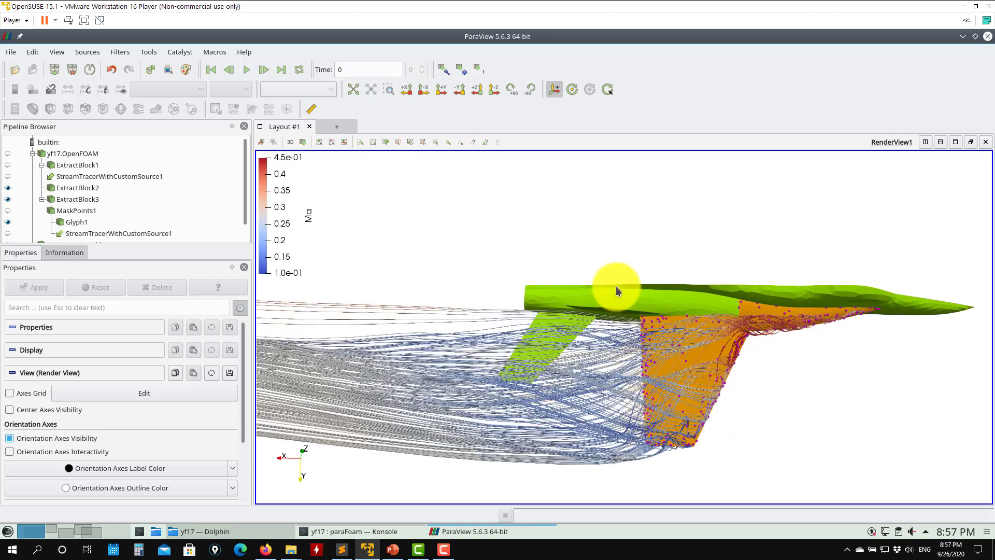
Hide Tube1, Glyph1, ExtractBlock3 and ExtractBlock2 in the render view.
click(73, 166)
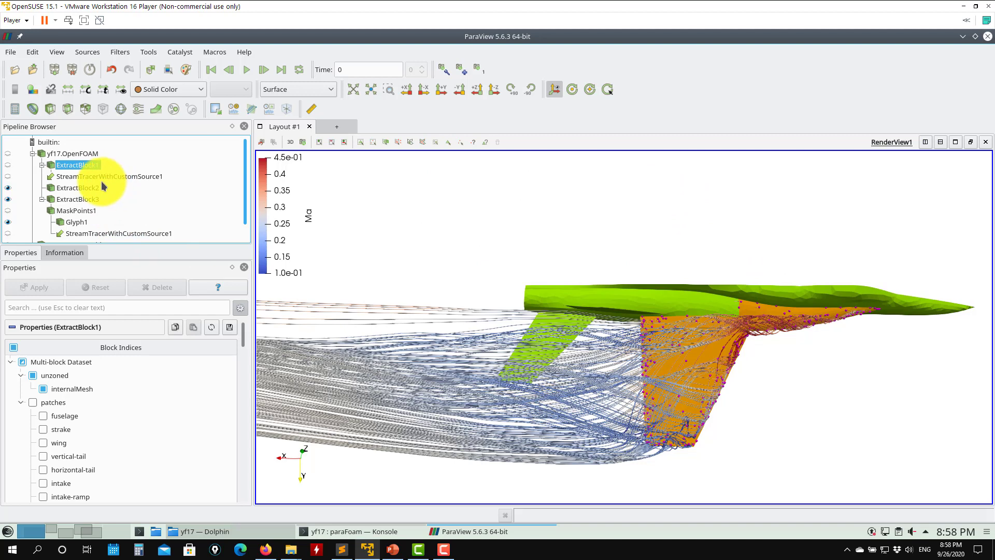
scroll(108, 181, down, 1)
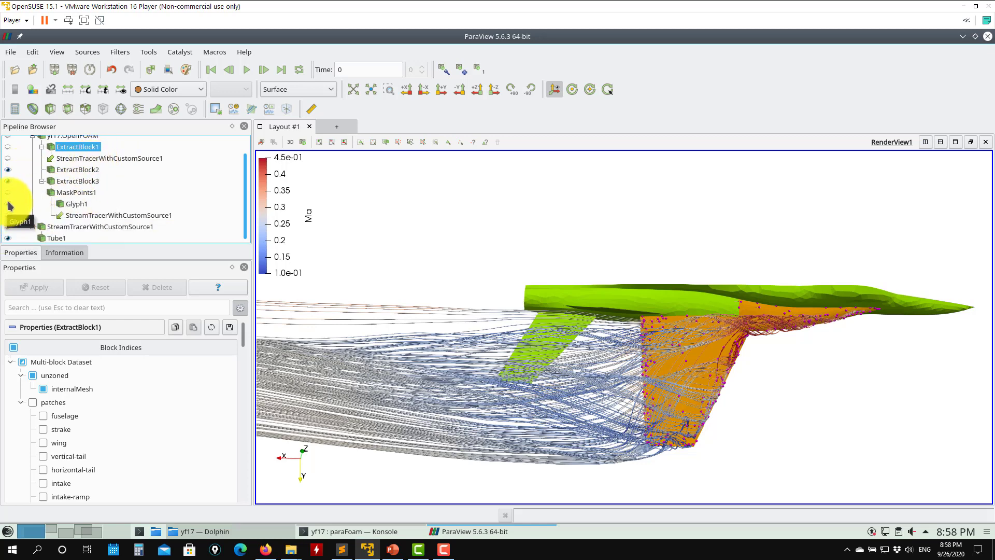
click(8, 238)
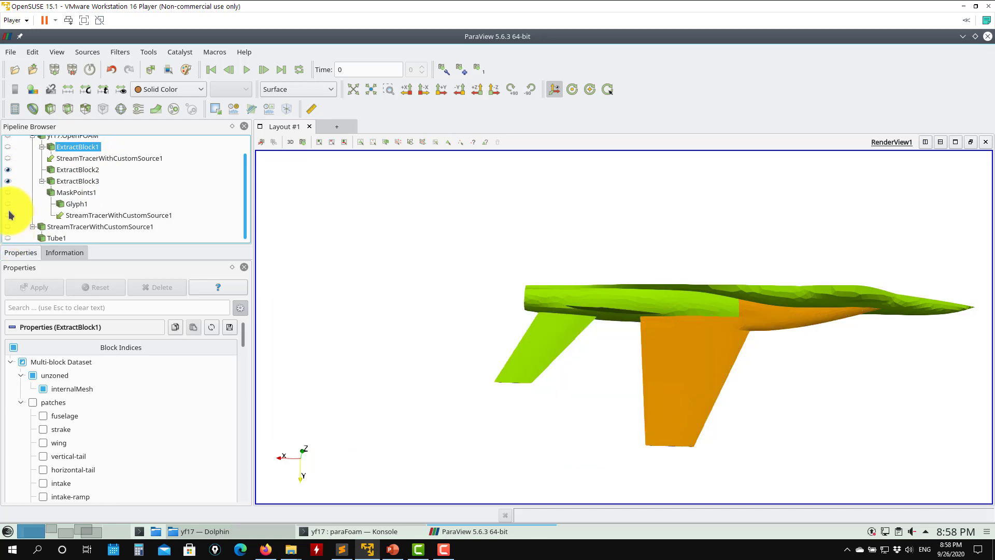
click(9, 181)
click(8, 169)
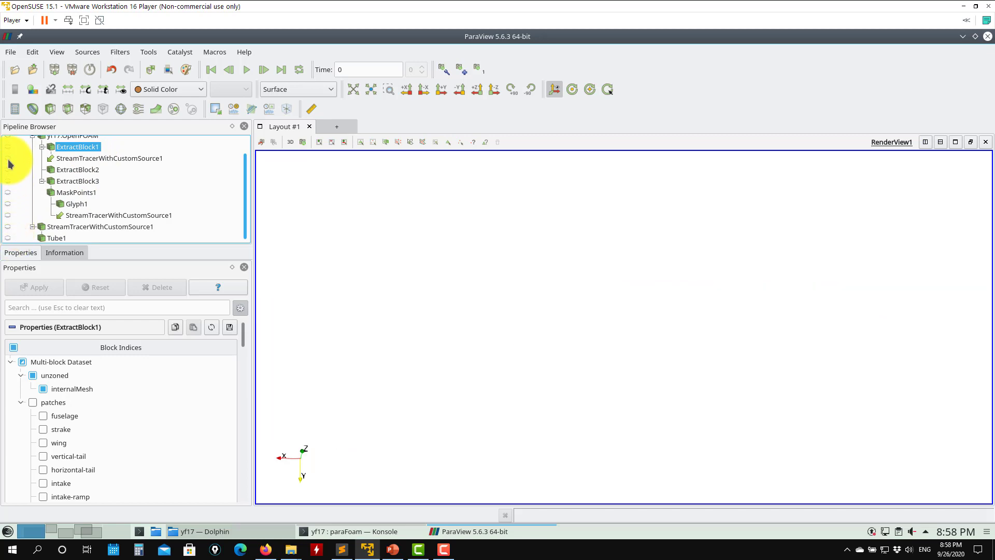
Show only the StreamTracerWithCustomSource1 streamlines and fit the view to their full extent.
click(9, 158)
drag(682, 277, 564, 219)
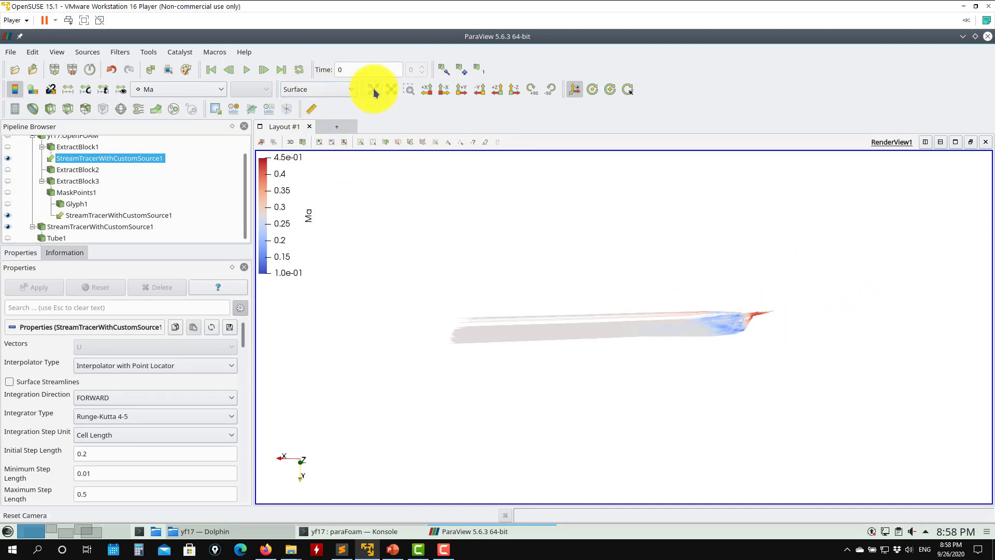
right_drag(804, 328, 804, 373)
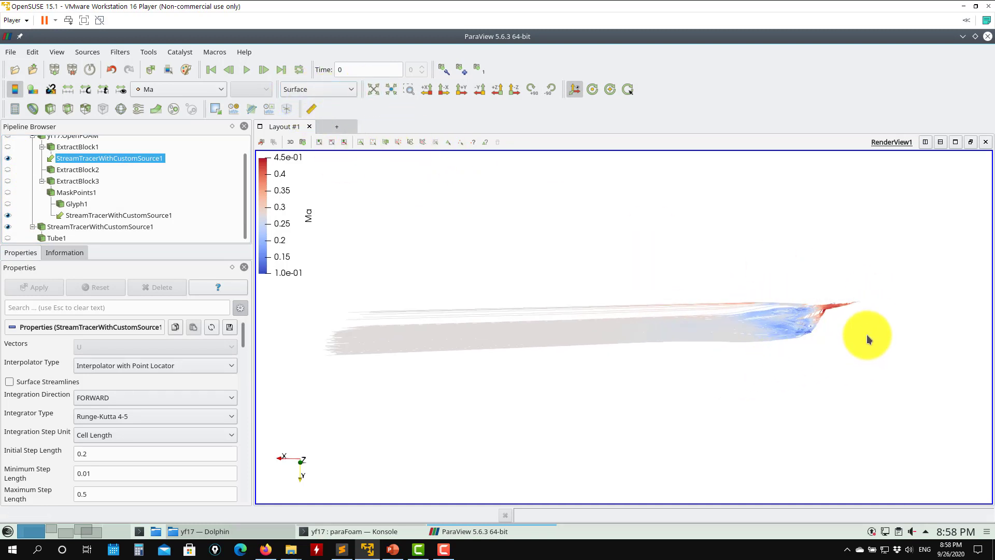
Examine the streamlines leaving the strake and wing up close.
middle_drag(867, 339, 589, 338)
right_drag(589, 337, 533, 366)
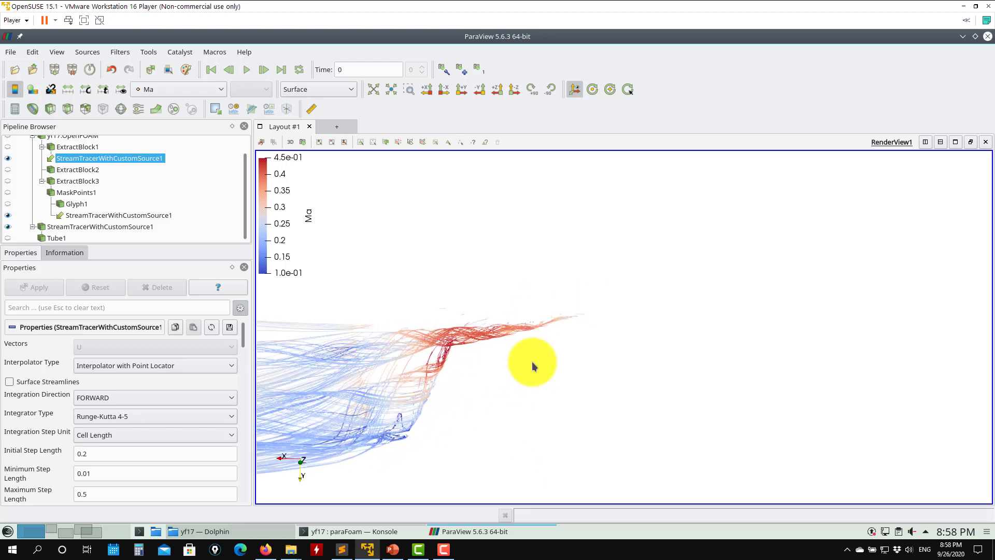
middle_drag(532, 366, 815, 331)
right_drag(815, 331, 571, 344)
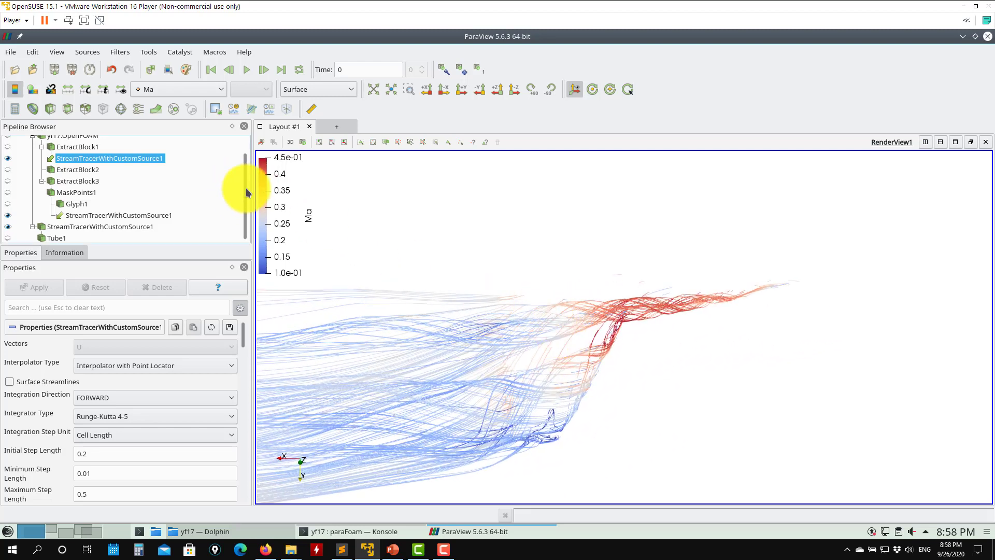
scroll(247, 193, up, 2)
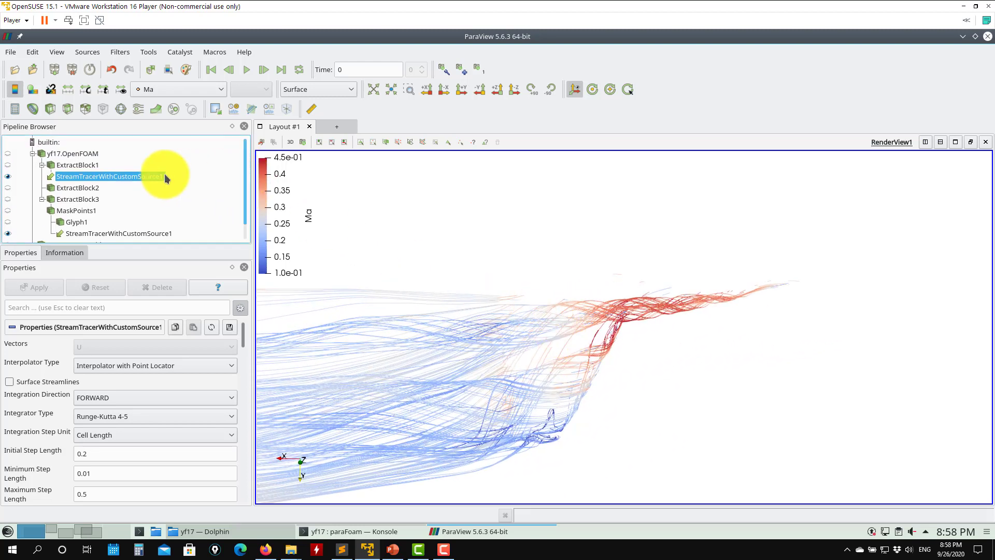
right_click(81, 177)
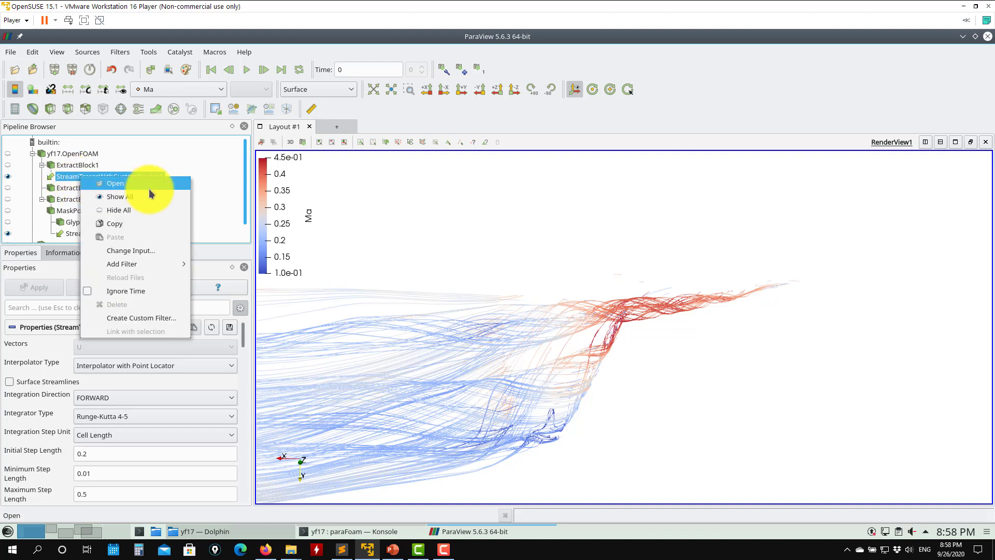
click(22, 222)
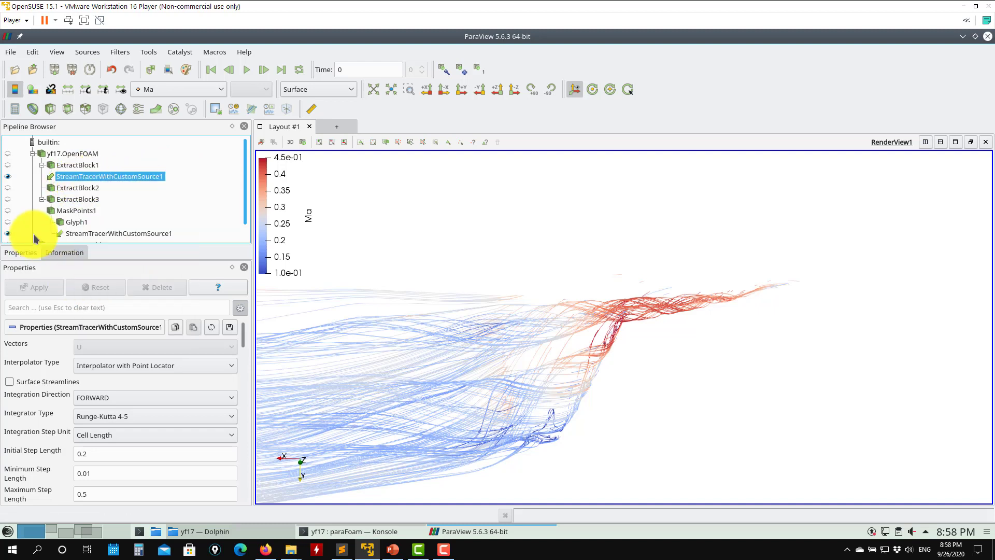
scroll(22, 222, down, 1)
click(89, 215)
right_click(89, 217)
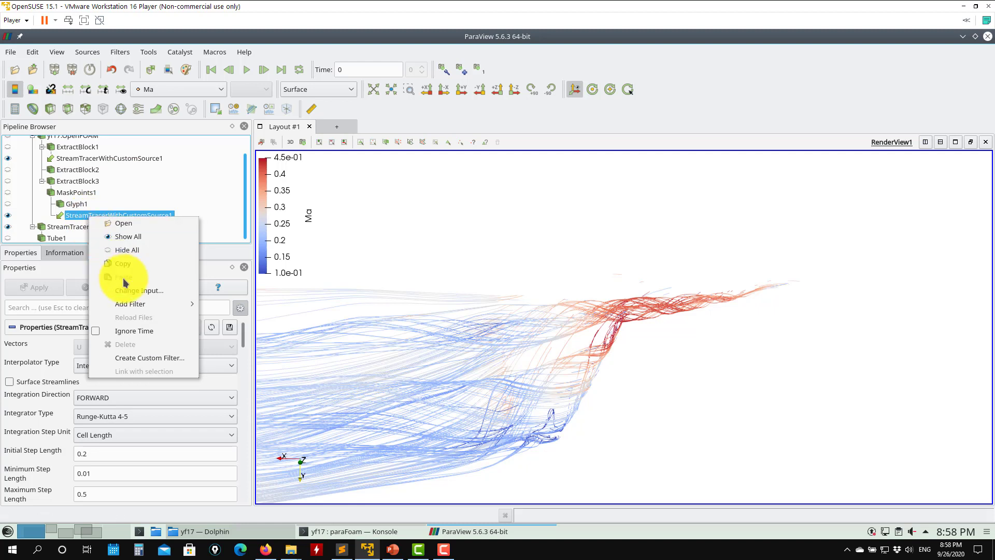
click(411, 216)
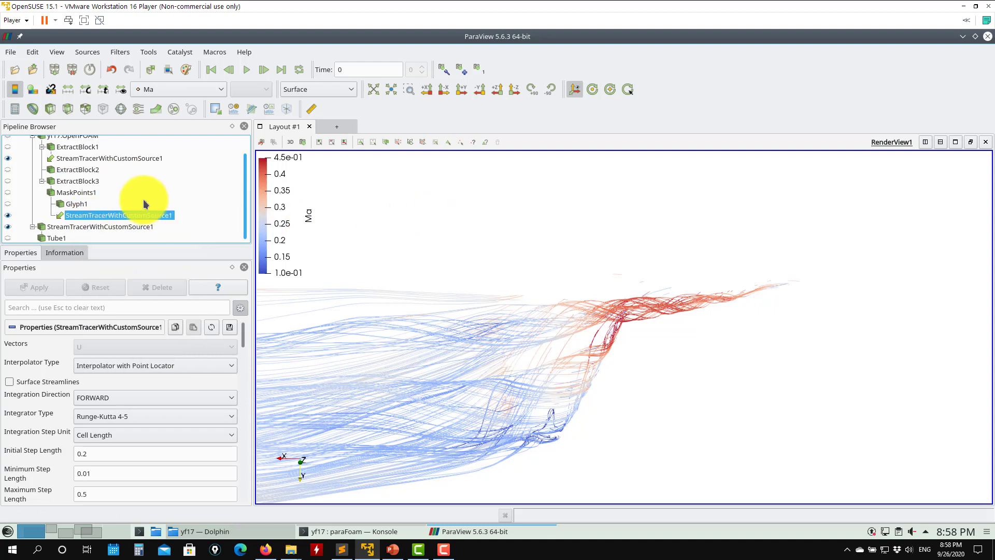
right_click(106, 229)
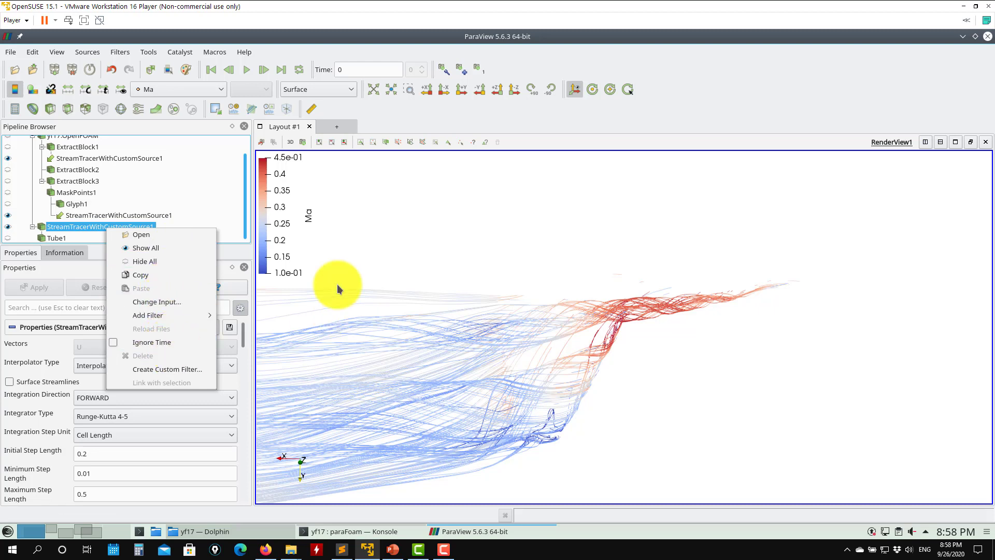
click(168, 224)
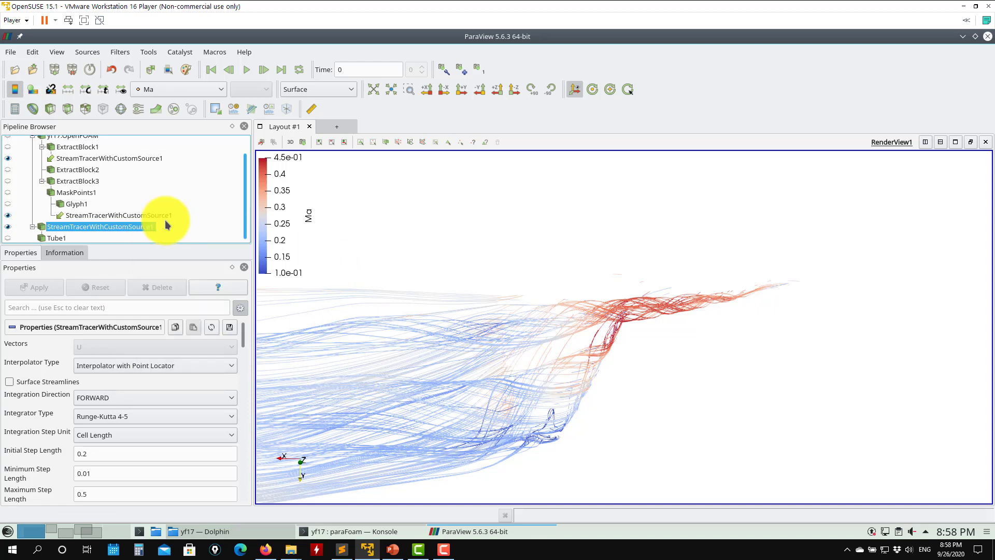
right_click(105, 158)
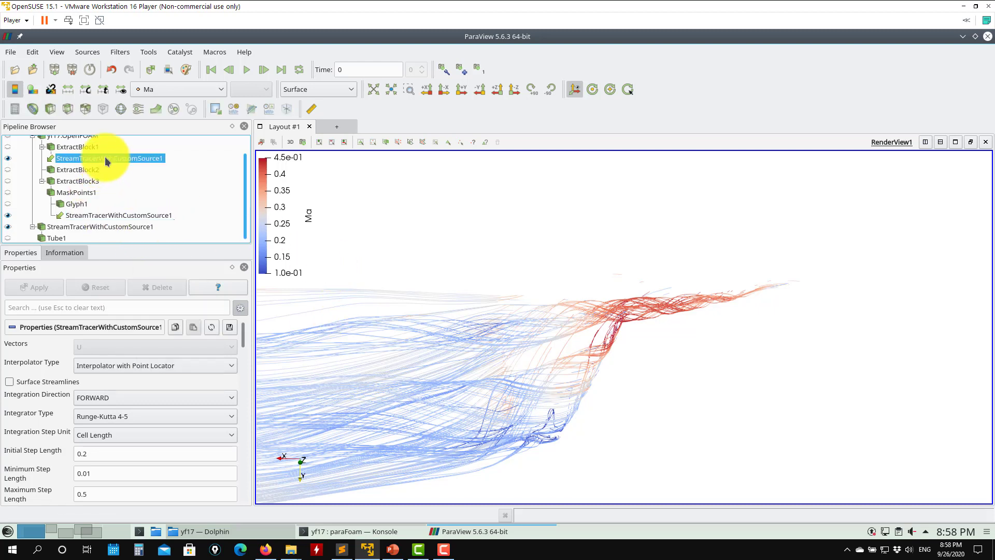
click(368, 228)
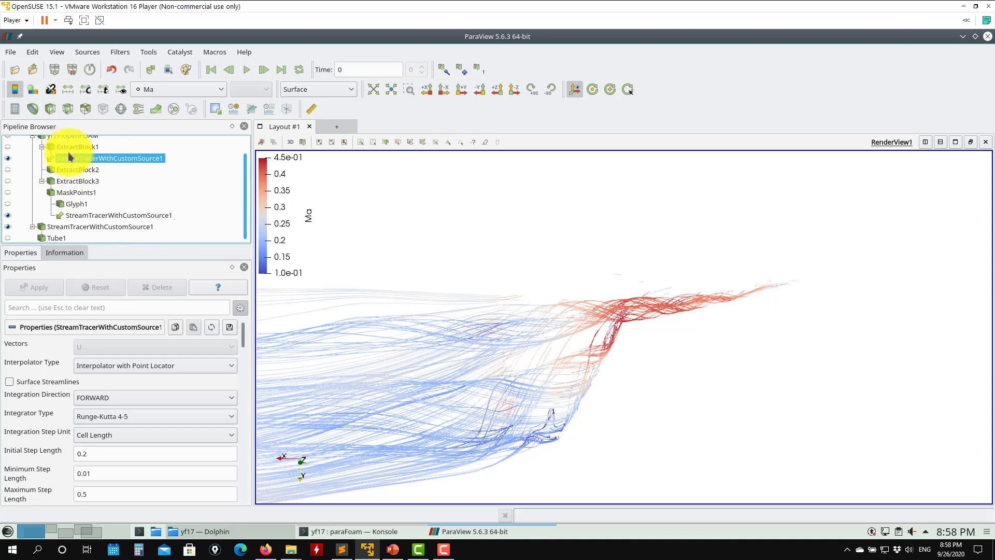
Hide the StreamTracerWithCustomSource1 streamlines and check the block selections of ExtractBlock1 and ExtractBlock2.
click(8, 158)
click(89, 148)
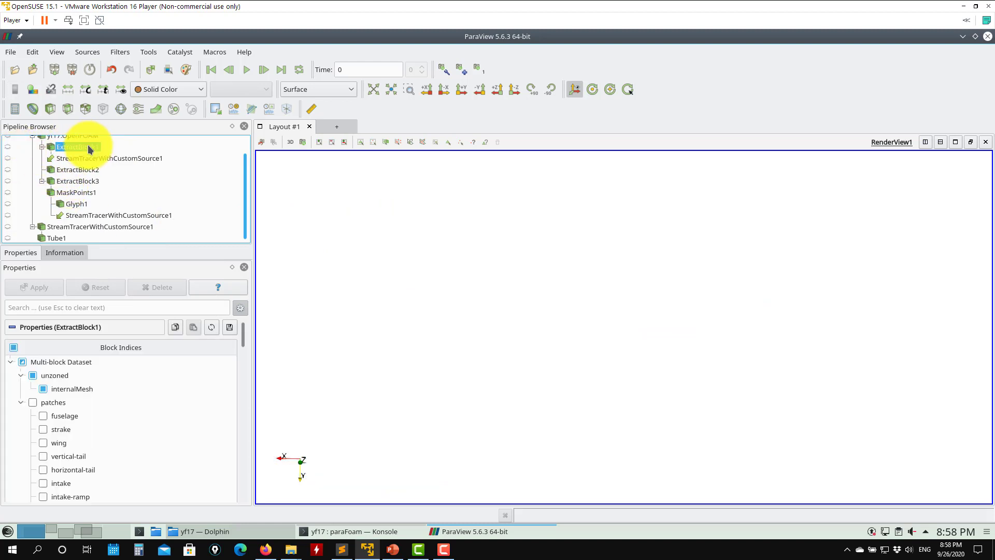
click(59, 171)
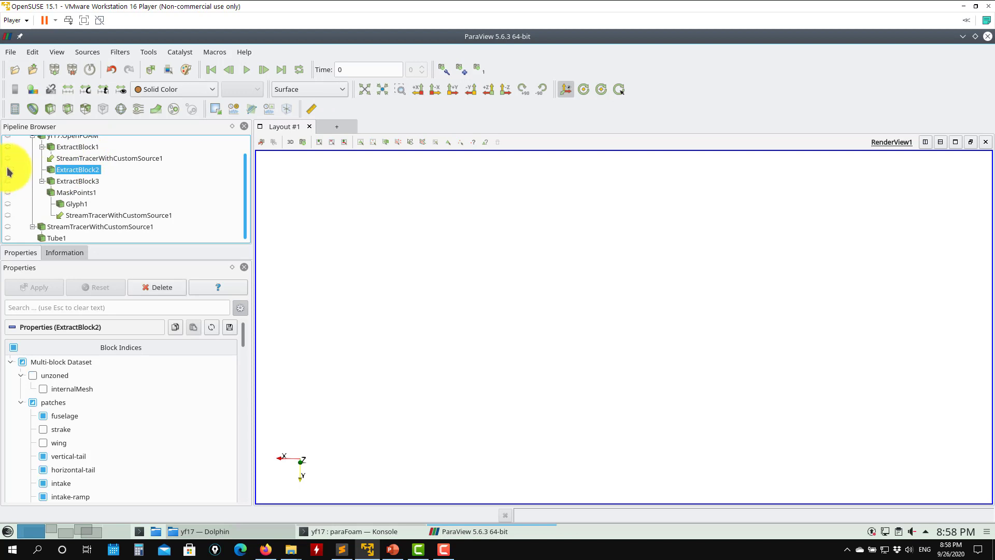
Display only the ExtractBlock3 wing and strake surfaces in the render view.
click(7, 170)
click(9, 181)
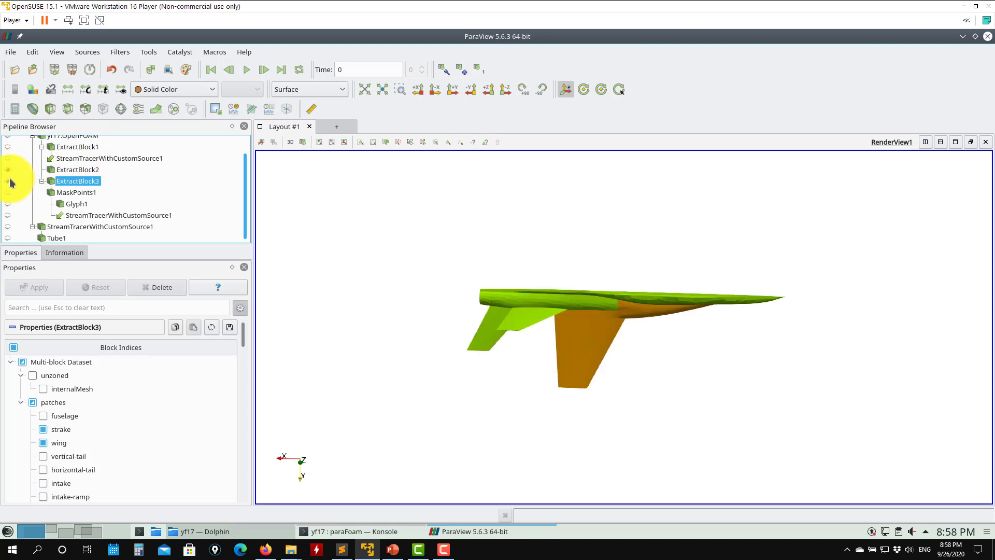
click(8, 170)
drag(667, 311, 655, 293)
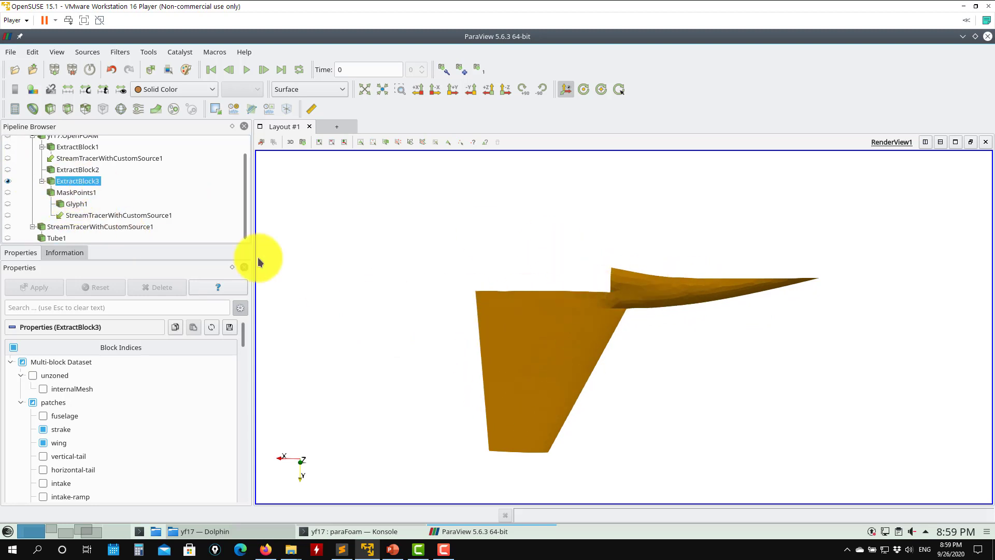
Show MaskPoints1 with its properties and inspect the masked points on the wing and strake up close.
click(8, 192)
click(72, 193)
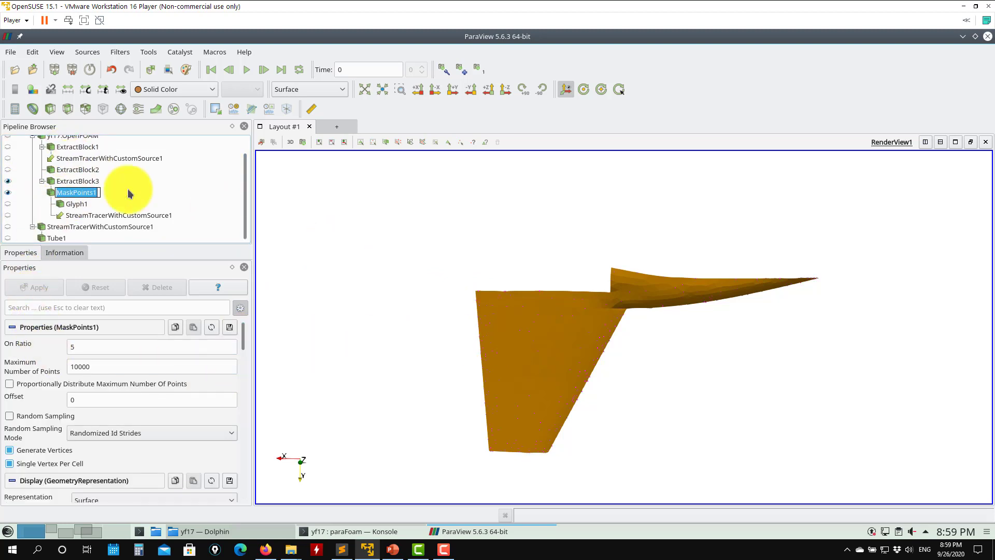
scroll(635, 404, up, 8)
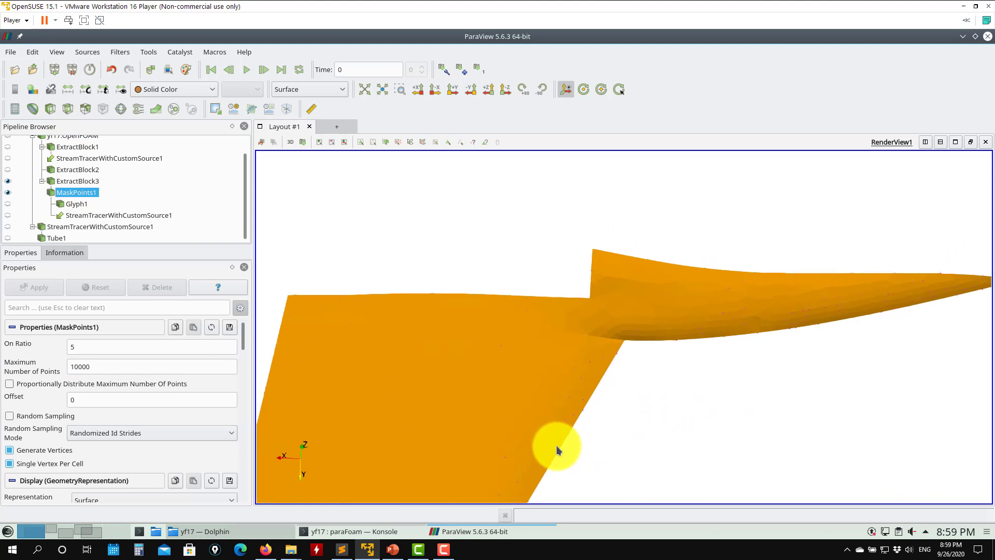
mouse_move(557, 450)
mouse_down()
mouse_move(566, 432)
mouse_move(562, 453)
mouse_up()
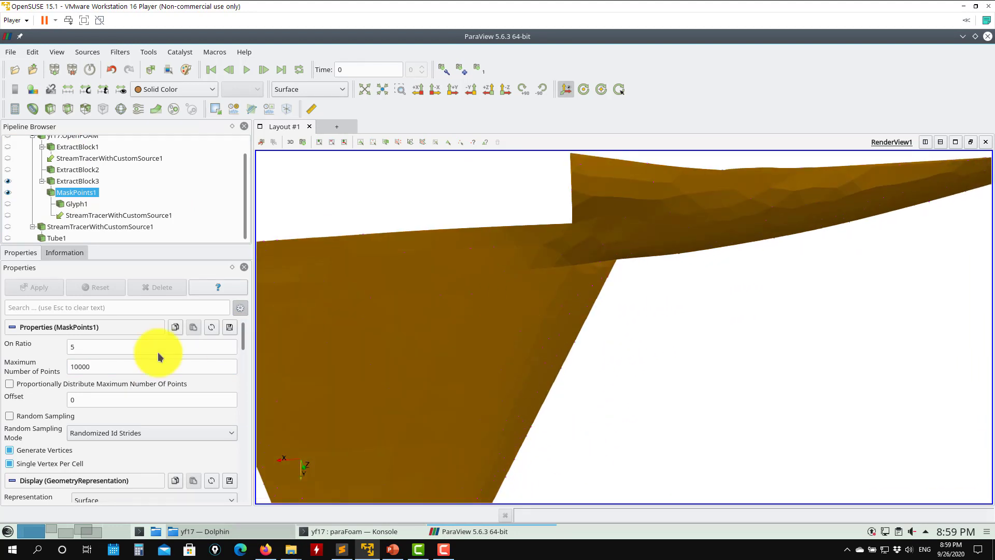
Try On Ratio values of 1 and 0 for MaskPoints1, applying each one.
double_click(114, 347)
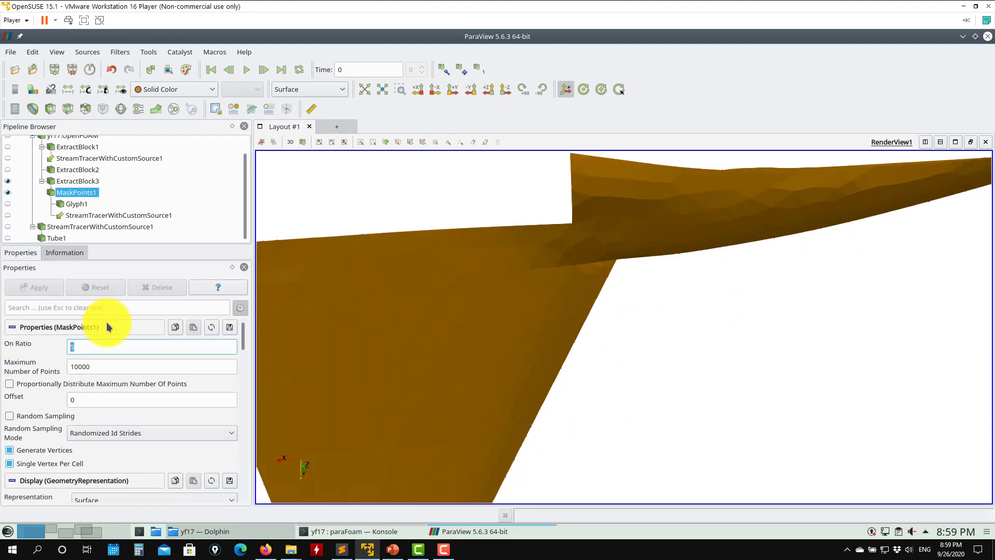
click(47, 287)
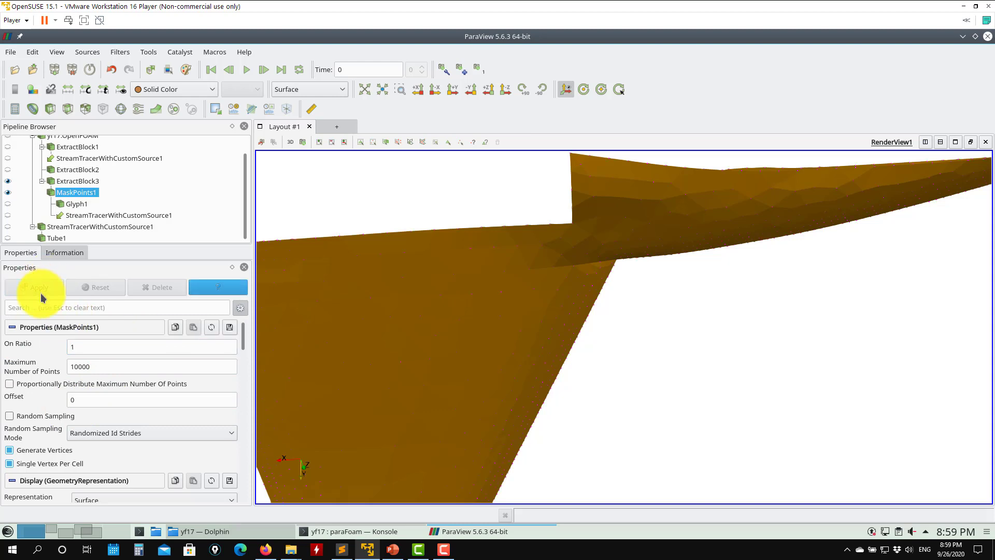
double_click(96, 347)
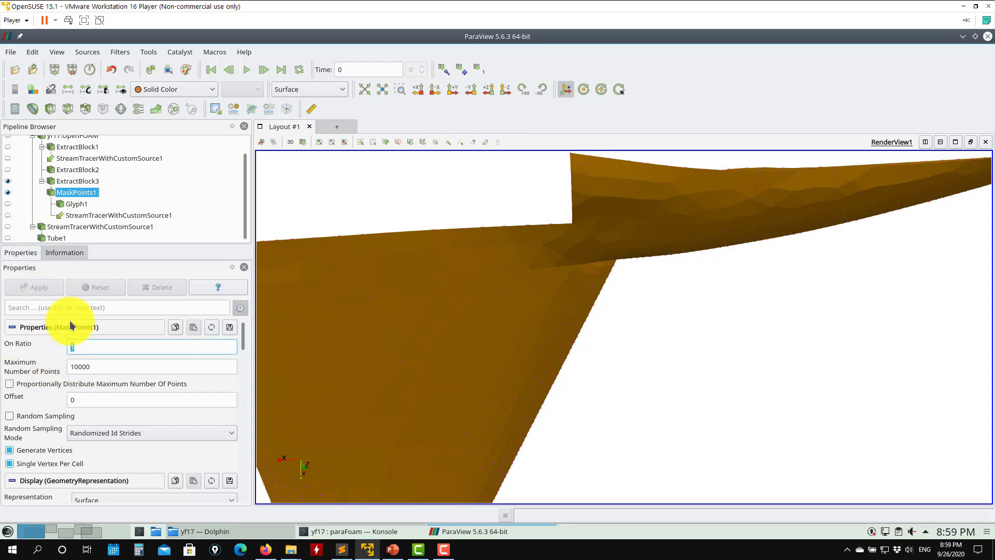
click(13, 288)
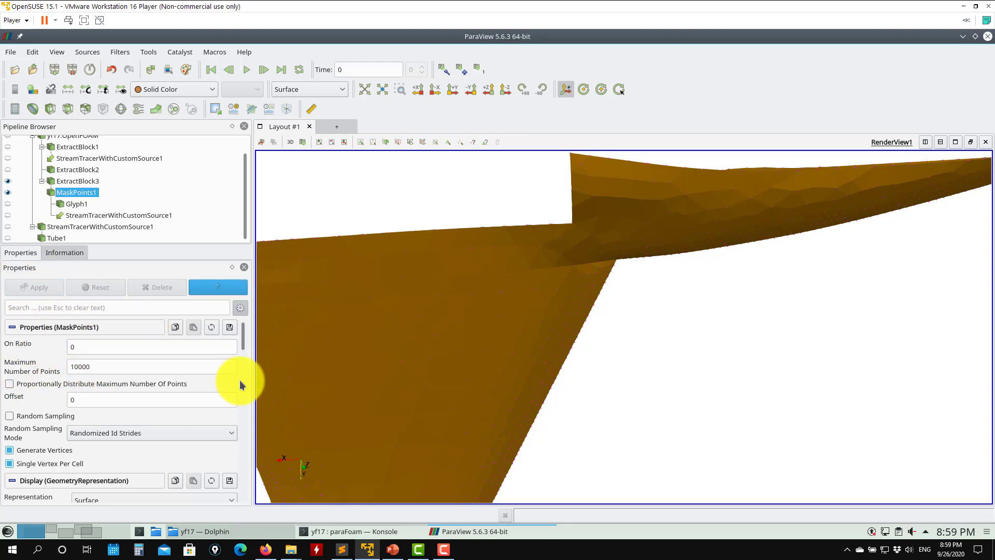
Set the On Ratio of MaskPoints1 to 5, apply it, and view the points on the strake.
double_click(145, 346)
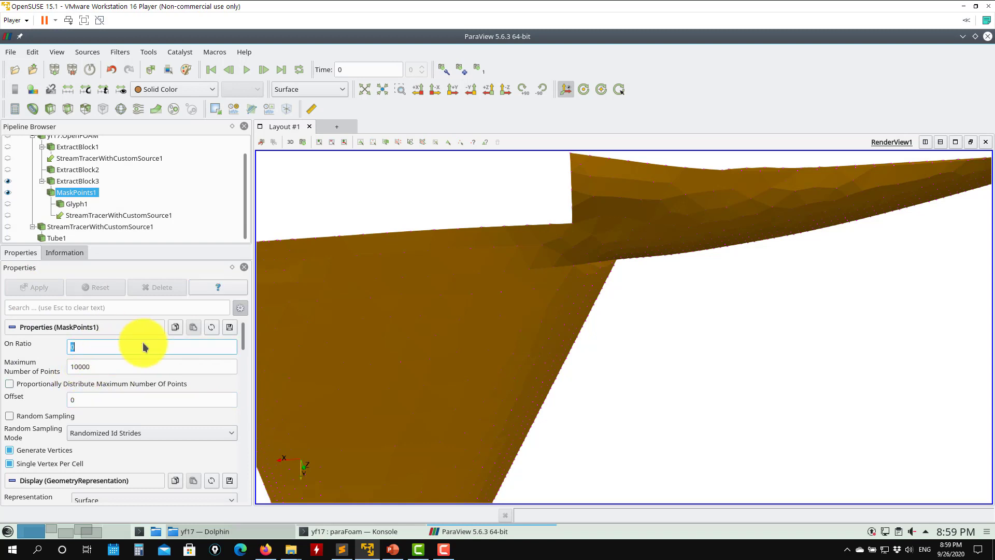
click(36, 287)
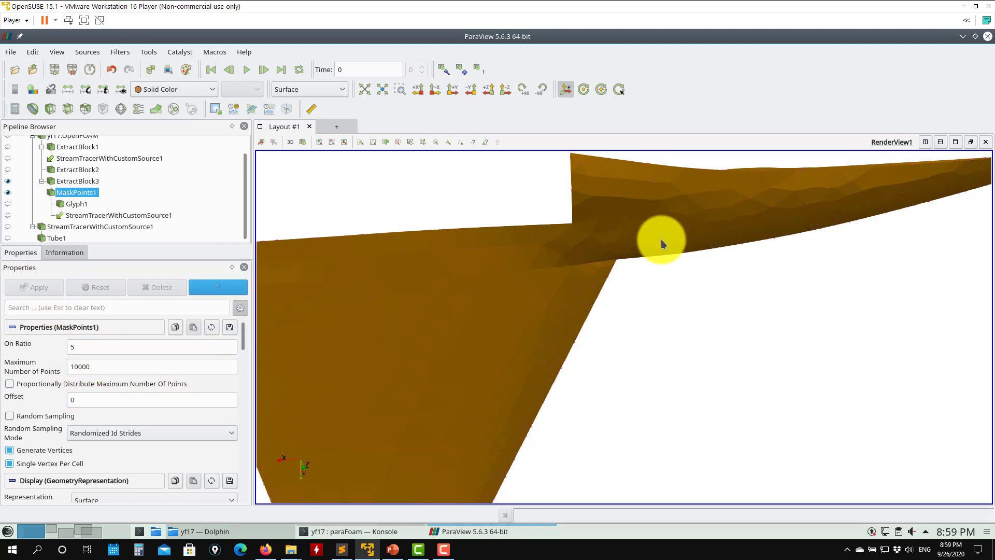
drag(666, 237, 679, 207)
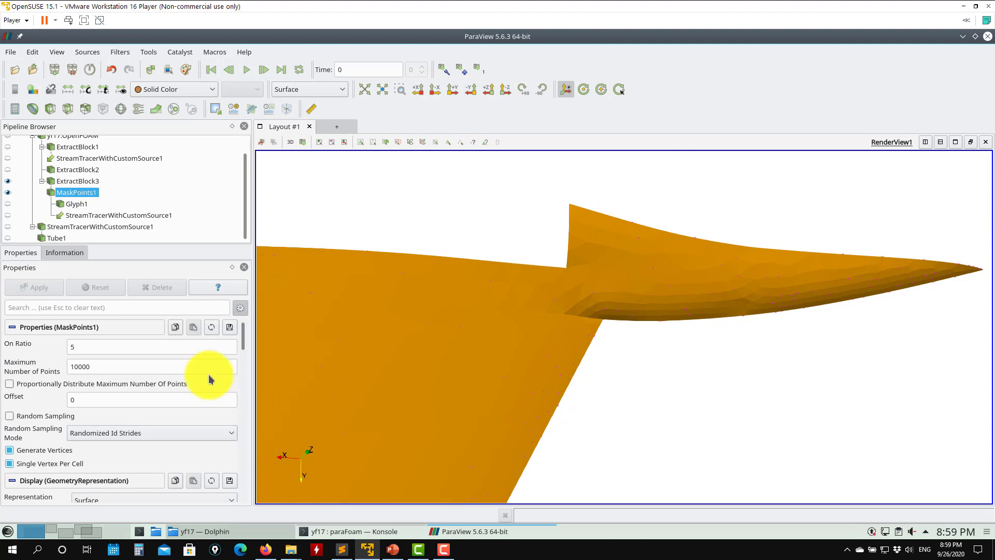
Switch the MaskPoints1 random sampling mode to Random Sampling, apply it, and view the points on the wing.
click(90, 437)
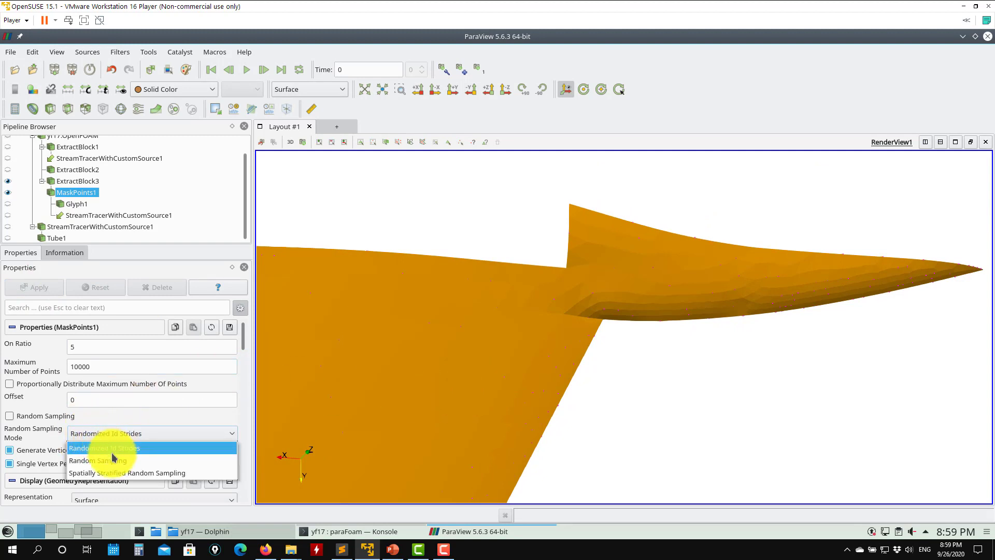
click(113, 459)
click(34, 288)
drag(417, 369, 389, 413)
Apply the Spatially Stratified Random Sampling mode to MaskPoints1.
click(100, 435)
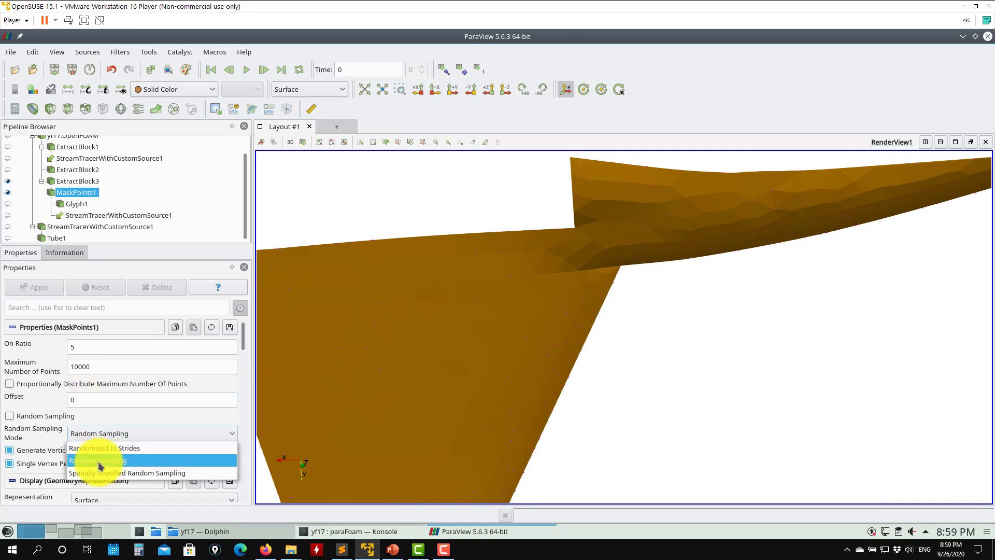
click(92, 473)
click(42, 288)
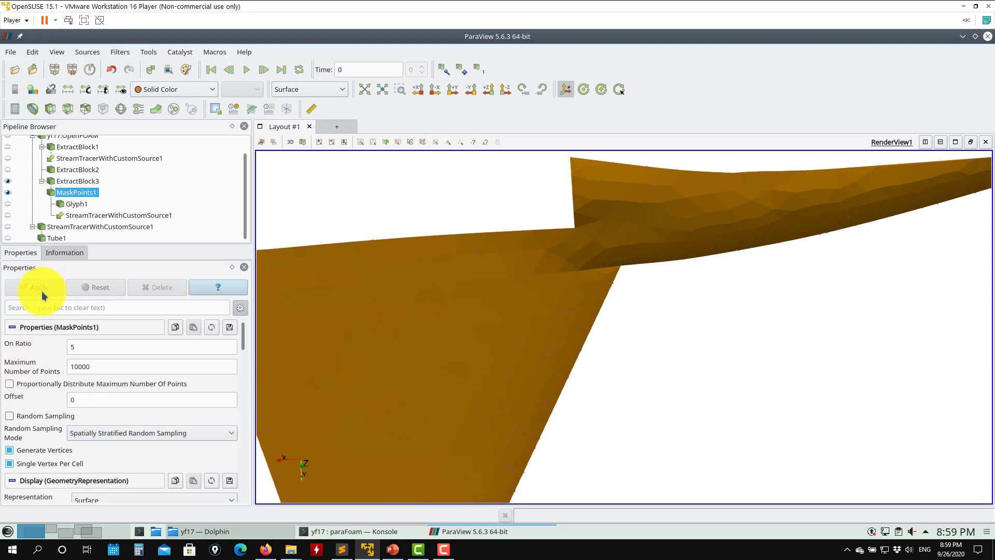
Return the MaskPoints1 random sampling mode to Randomized Id Strides and apply it.
click(143, 426)
click(104, 447)
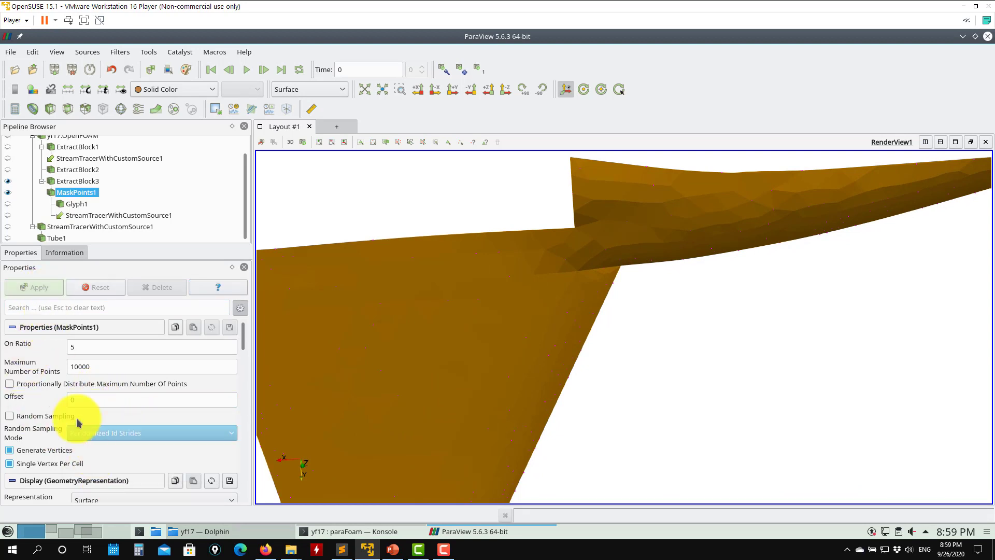
click(38, 295)
Set the On Ratio of MaskPoints1 to 10 and apply the change.
scroll(249, 363, down, 5)
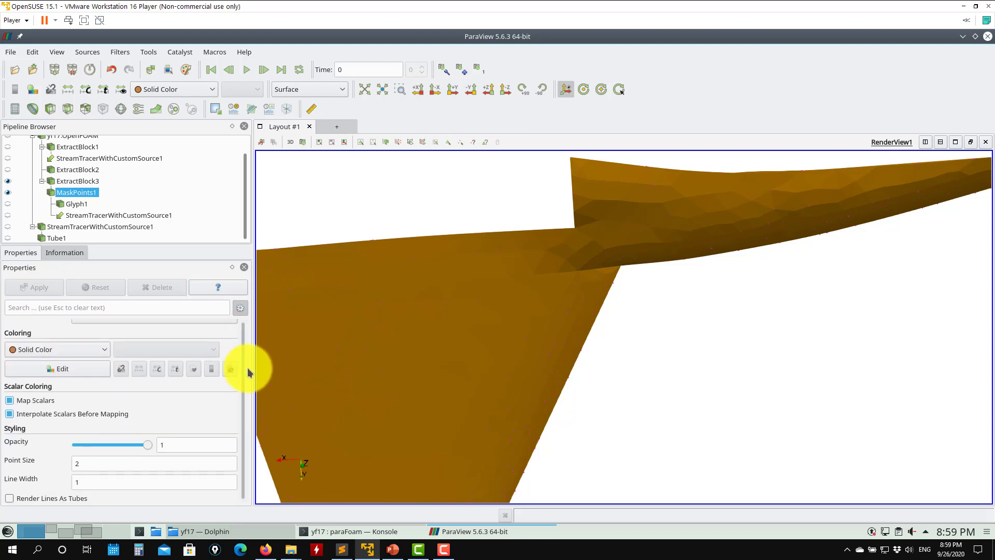
scroll(248, 363, up, 5)
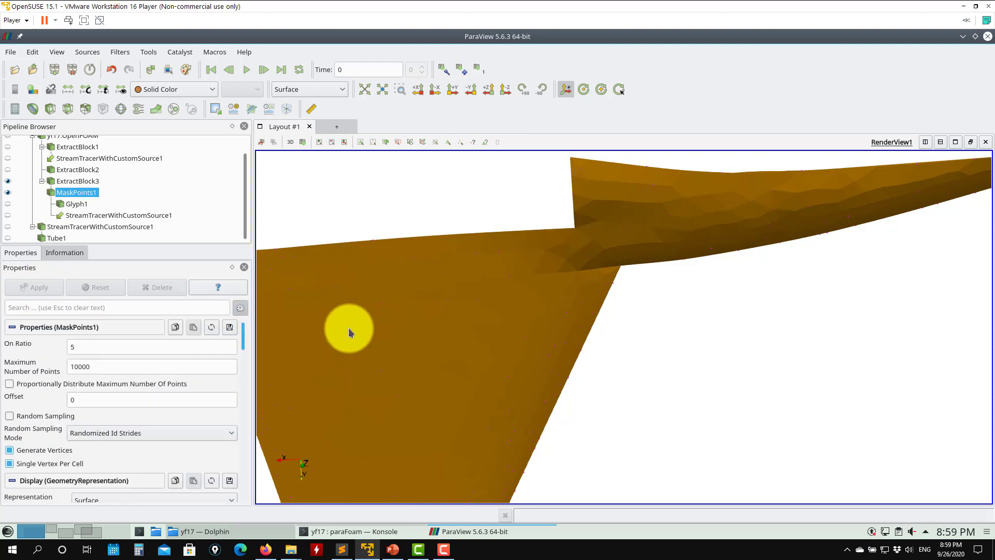
double_click(105, 348)
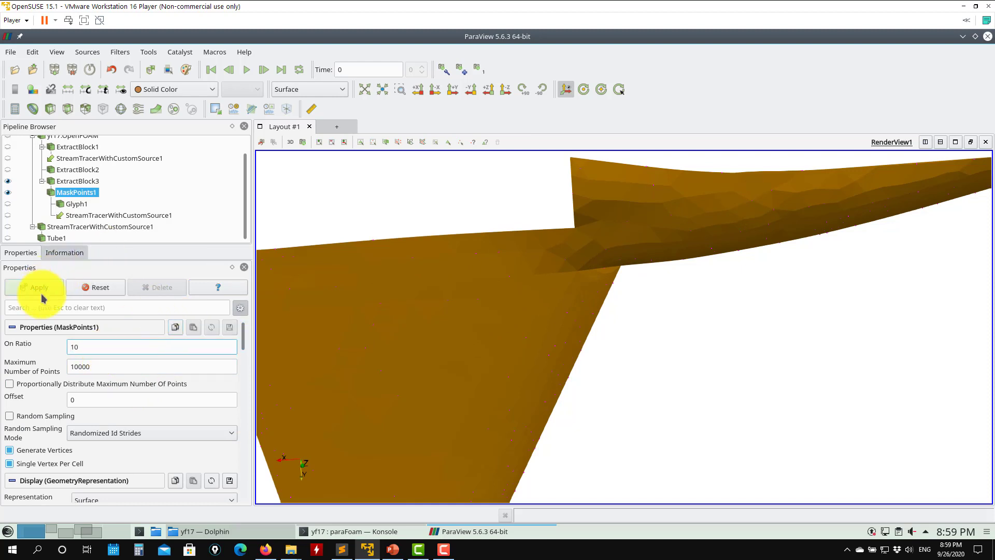
click(36, 288)
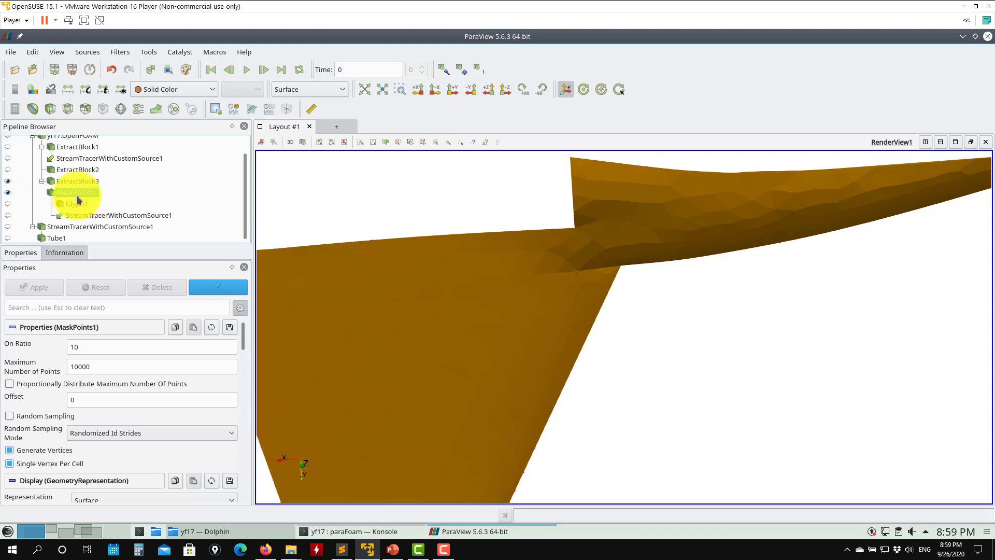
Hide MaskPoints1, show the Glyph1 spheres with their properties, and view the whole wing and strake.
click(7, 203)
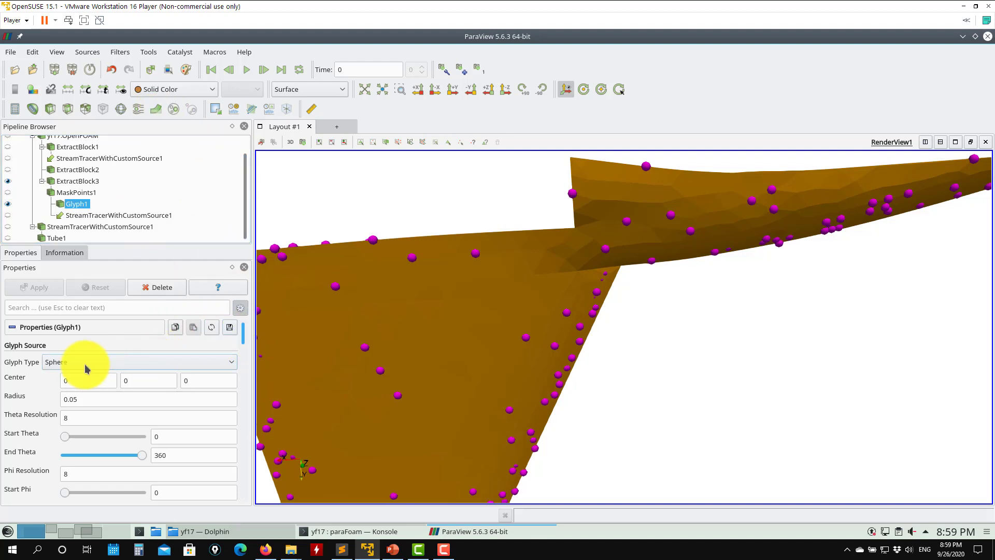
right_drag(409, 334, 496, 382)
drag(496, 382, 332, 387)
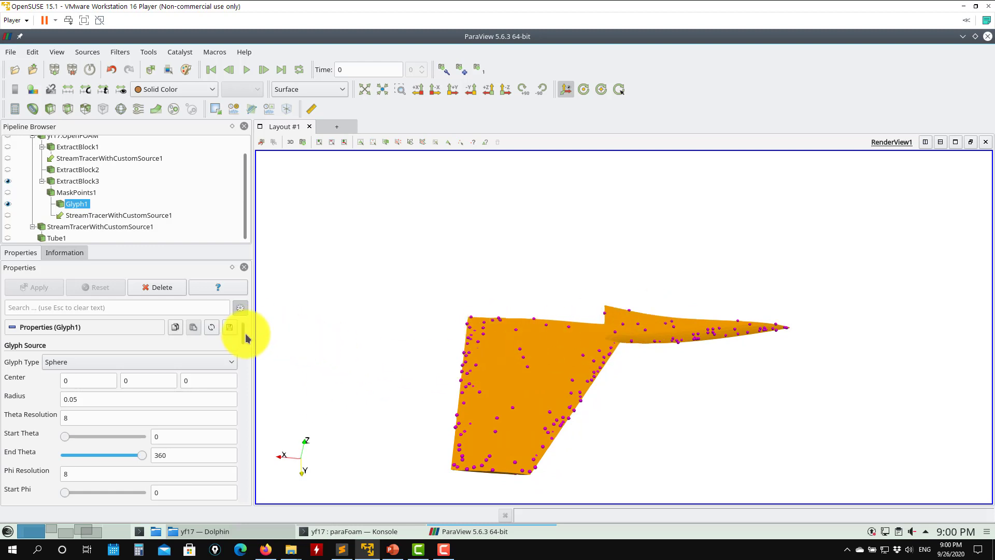
Set the Glyph Mode of Glyph1 to All Points and inspect the spheres on the wing and strake up close.
scroll(247, 355, down, 1)
scroll(247, 357, down, 5)
scroll(247, 361, down, 6)
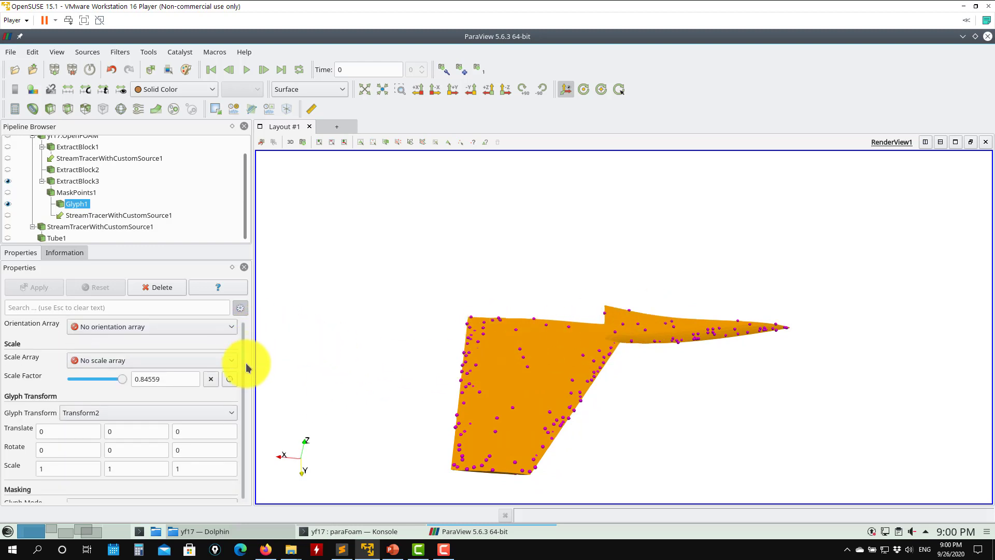
click(178, 357)
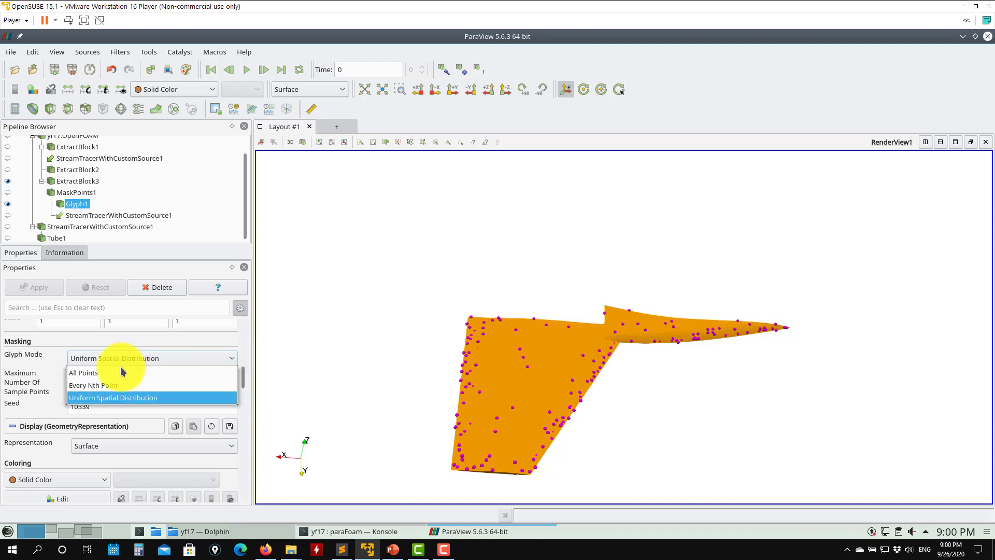
click(114, 369)
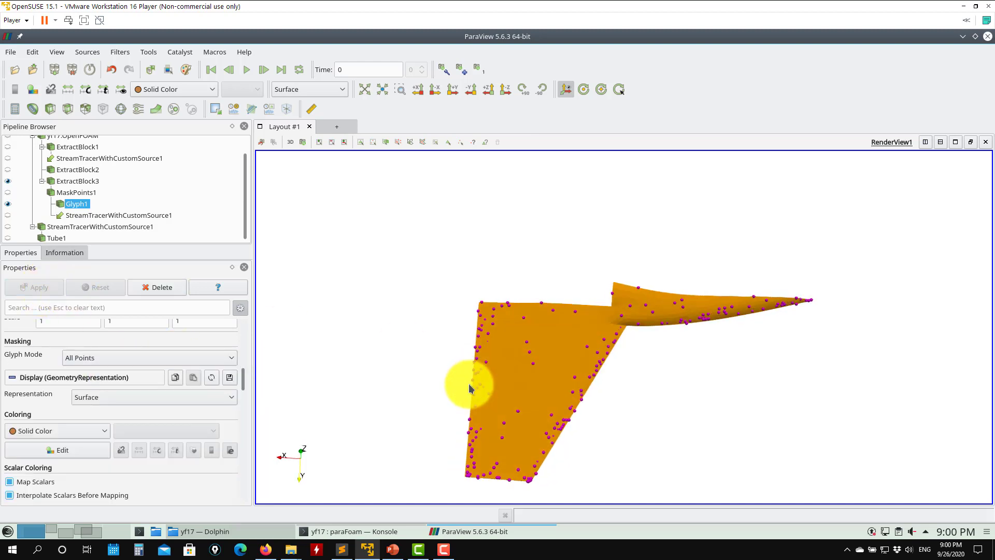
scroll(600, 393, up, 5)
drag(574, 432, 657, 380)
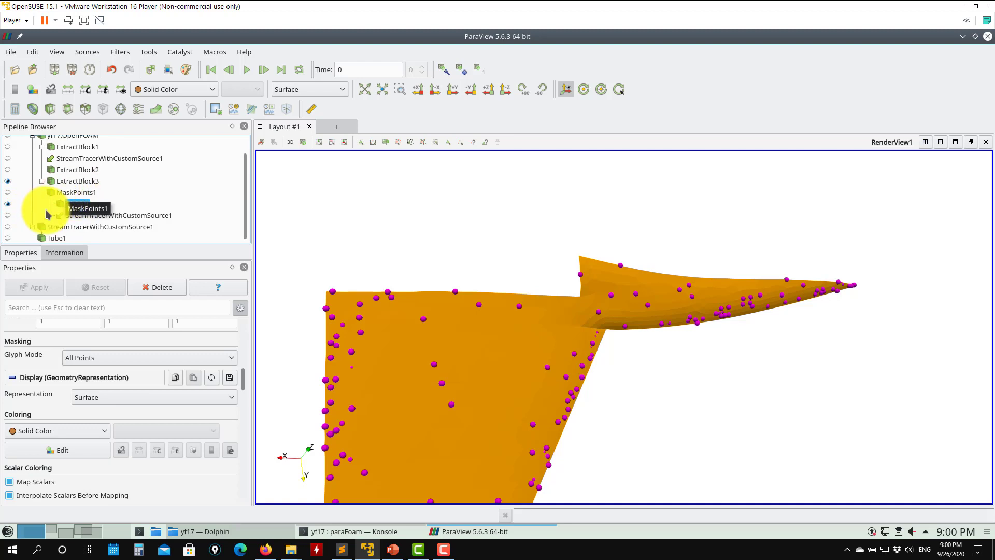
Review the integration and streamline properties of the StreamTracerWithCustomSource1 listed under MaskPoints1.
click(115, 216)
right_click(114, 218)
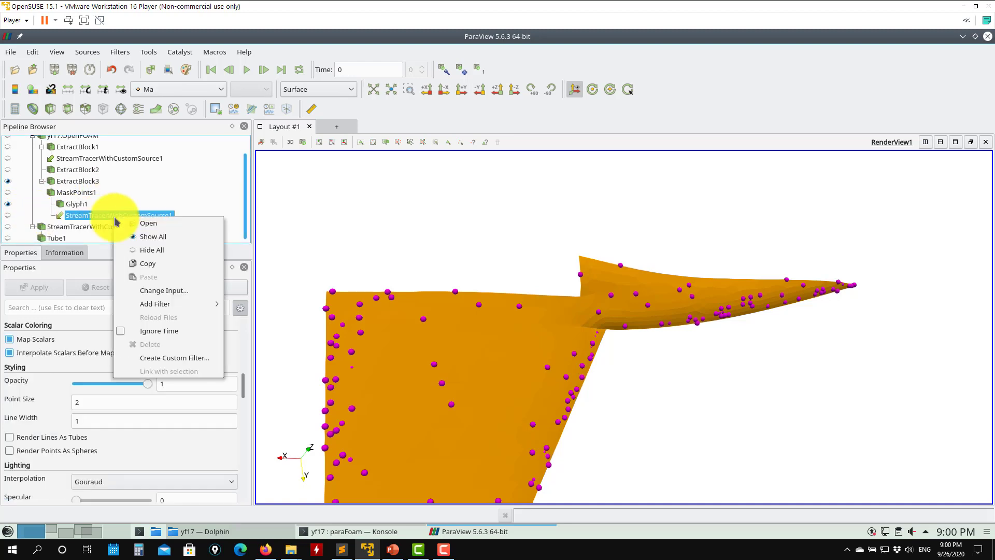
click(305, 246)
drag(244, 385, 247, 333)
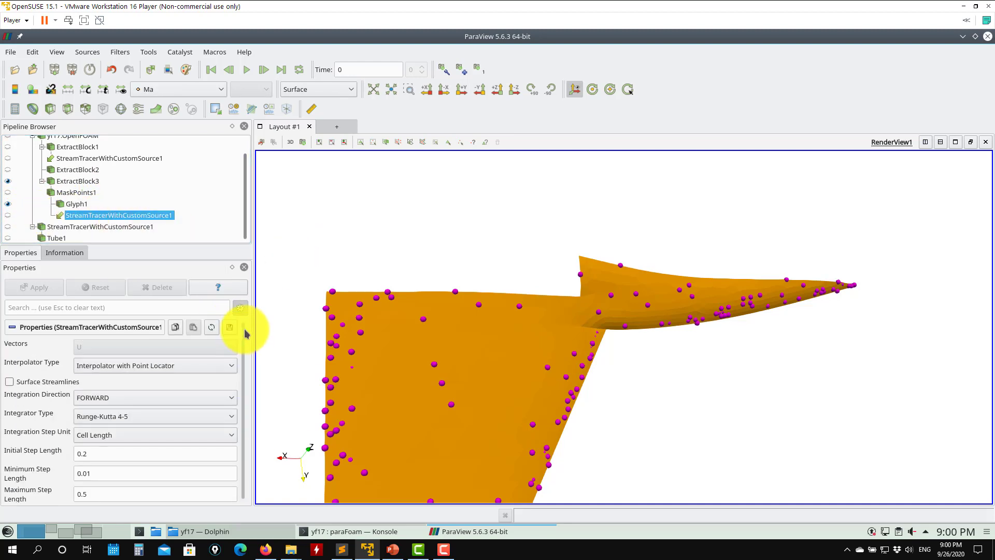
scroll(250, 347, down, 6)
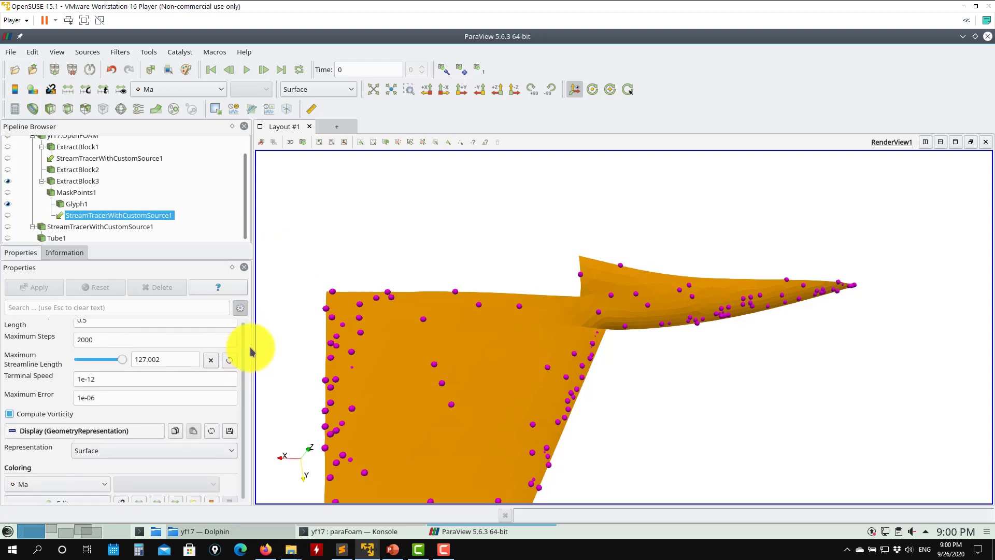
scroll(257, 340, up, 5)
scroll(254, 333, up, 1)
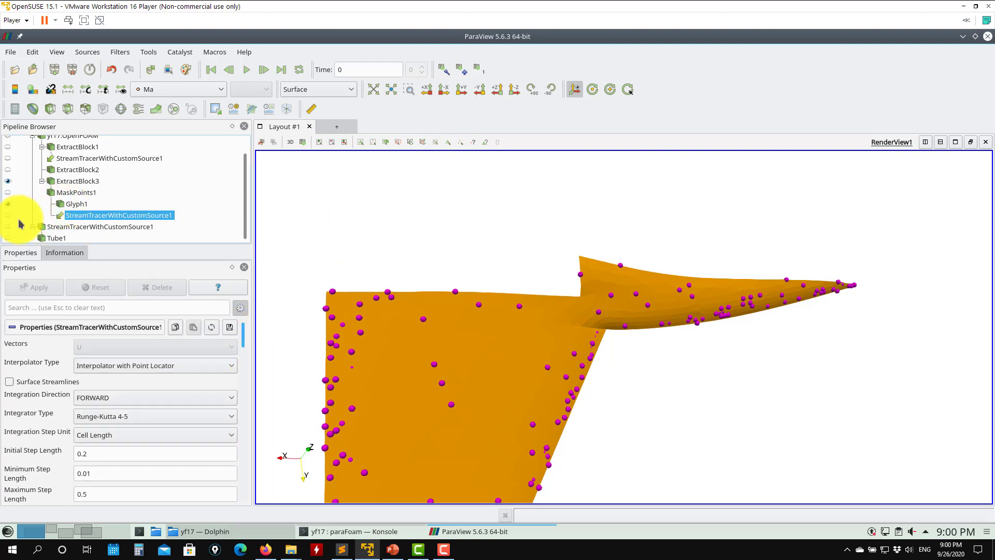
Briefly show the stream tracer lines, hide them again, and display the Tube1 streamlines over the wing and strake.
key(space)
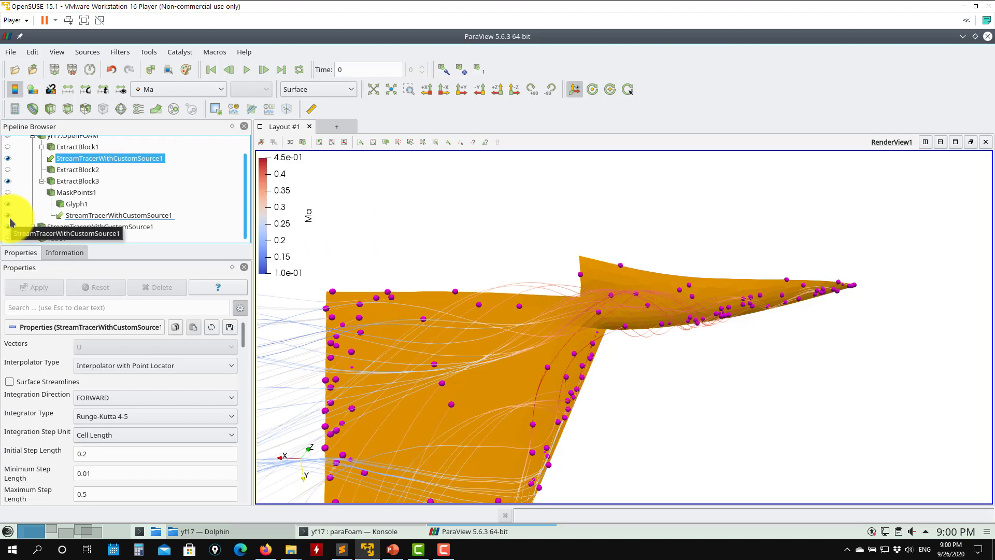
key(space)
click(8, 239)
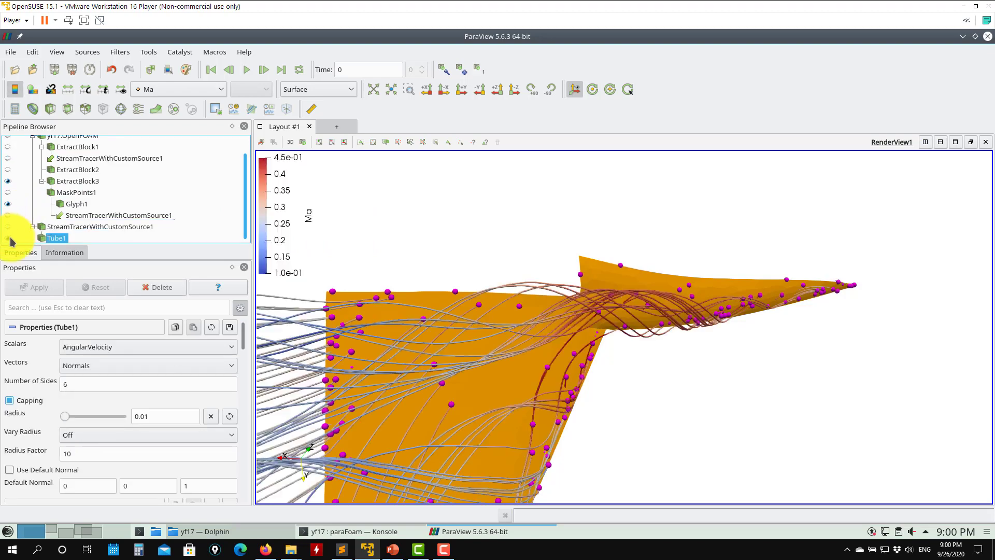
scroll(622, 290, down, 3)
drag(644, 334, 696, 397)
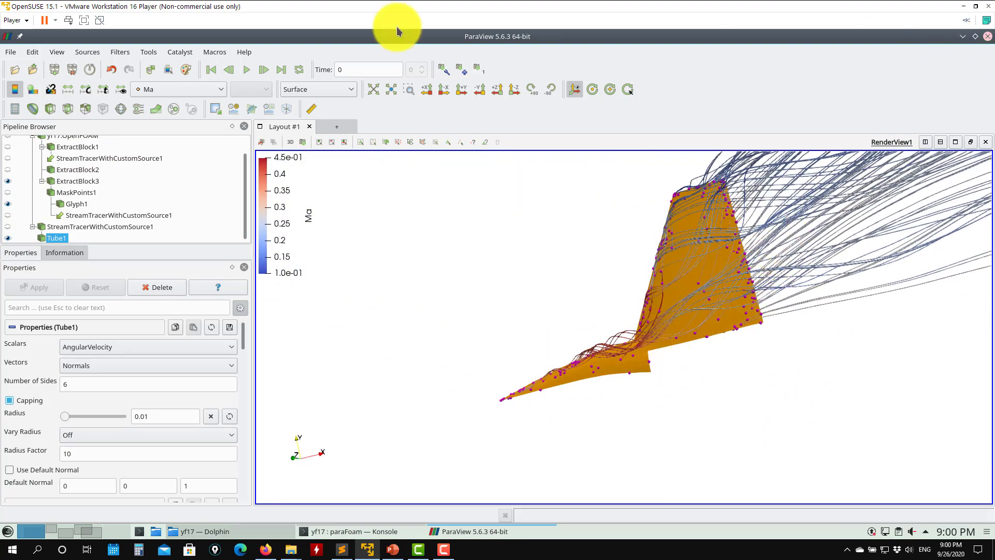
Look through the alphabetical list of available filters, then close it without adding one.
click(120, 52)
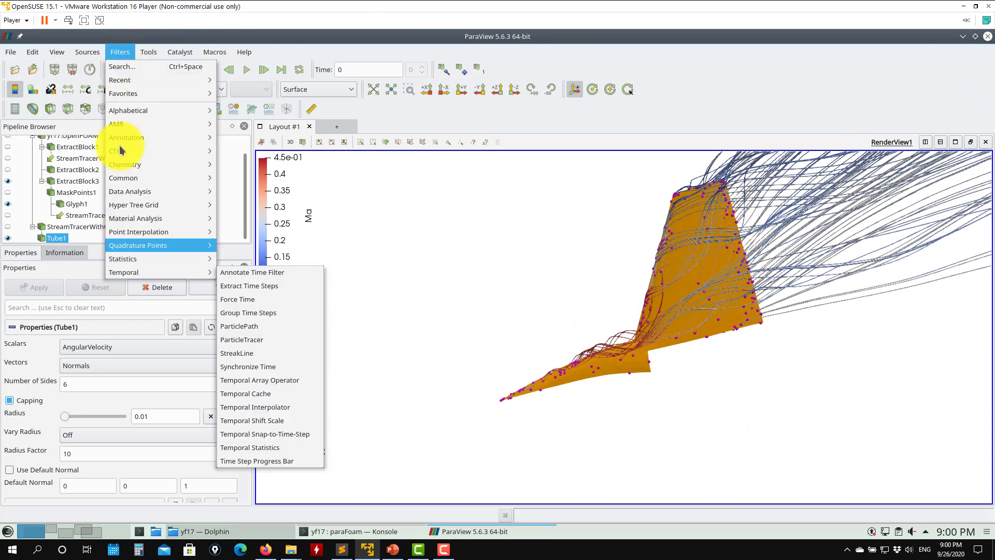
mouse_move(205, 112)
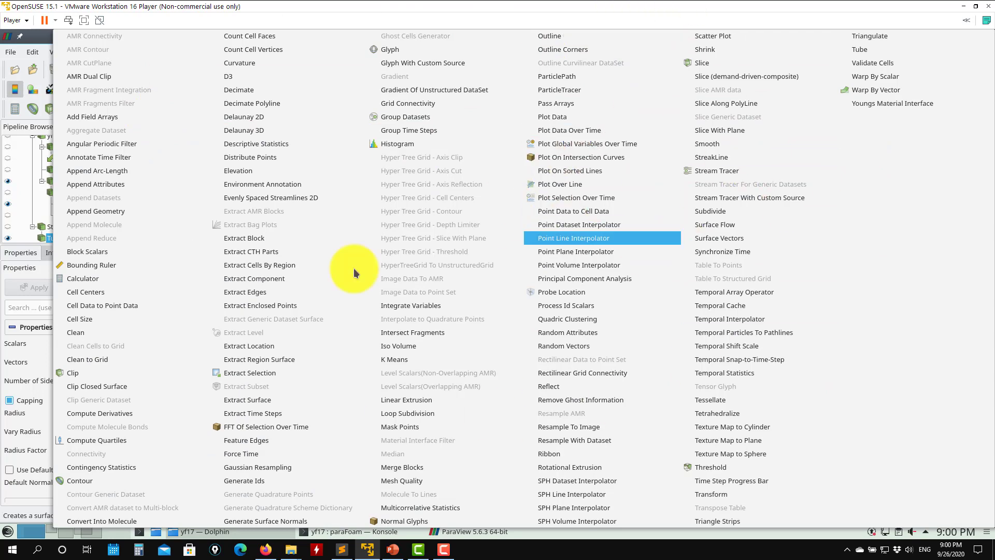
key(Escape)
key(Escape)
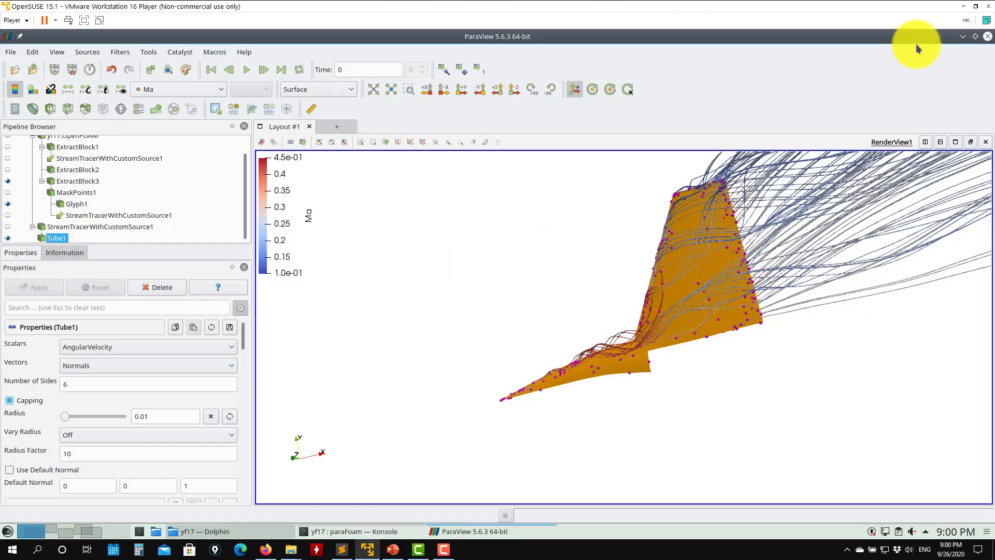
Close ParaView and relaunch it from Konsole with paraFoam -builtin, then delete the yf17.foam source.
click(988, 36)
key(Up)
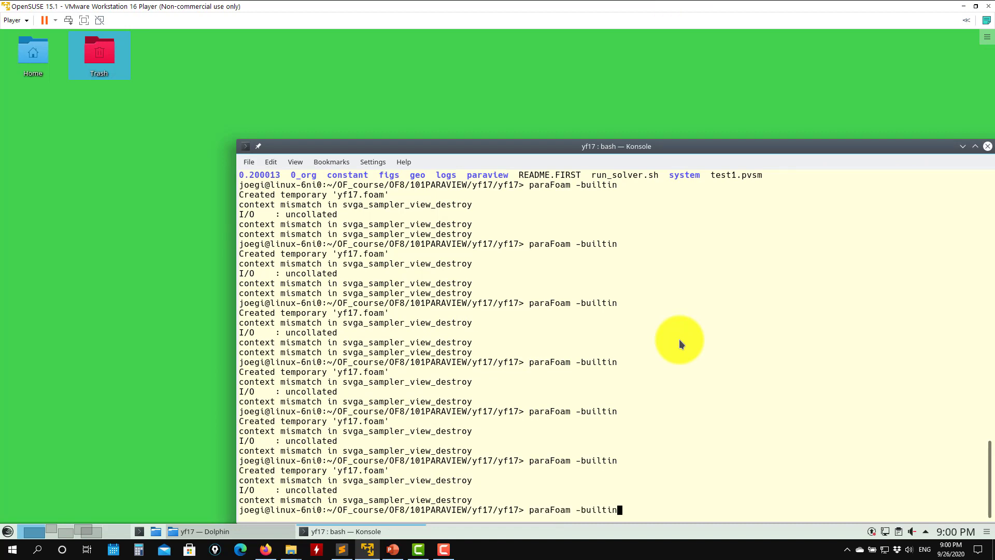
key(Return)
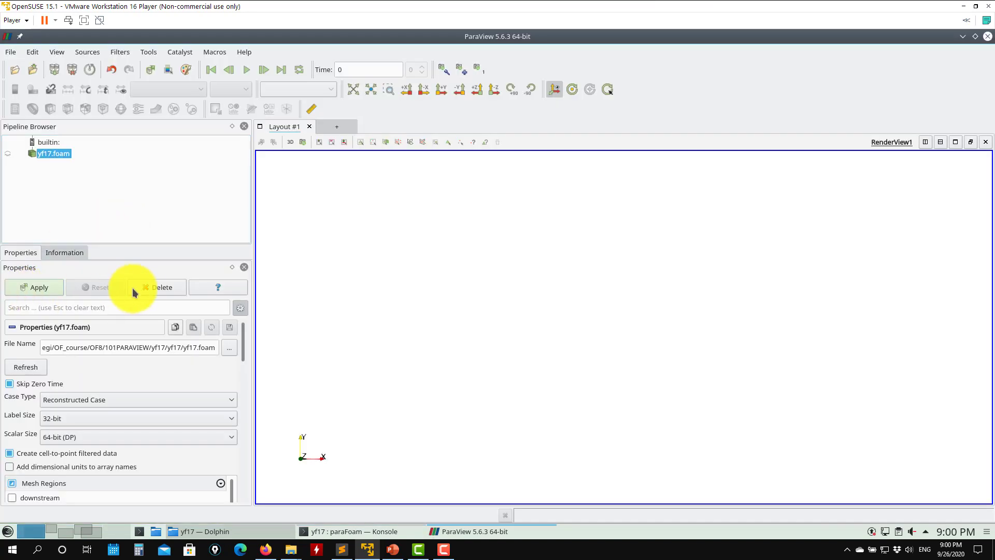
click(135, 287)
Load the saved state vectors1.pvsm from the vectors group in the paraview folder.
click(10, 52)
click(11, 106)
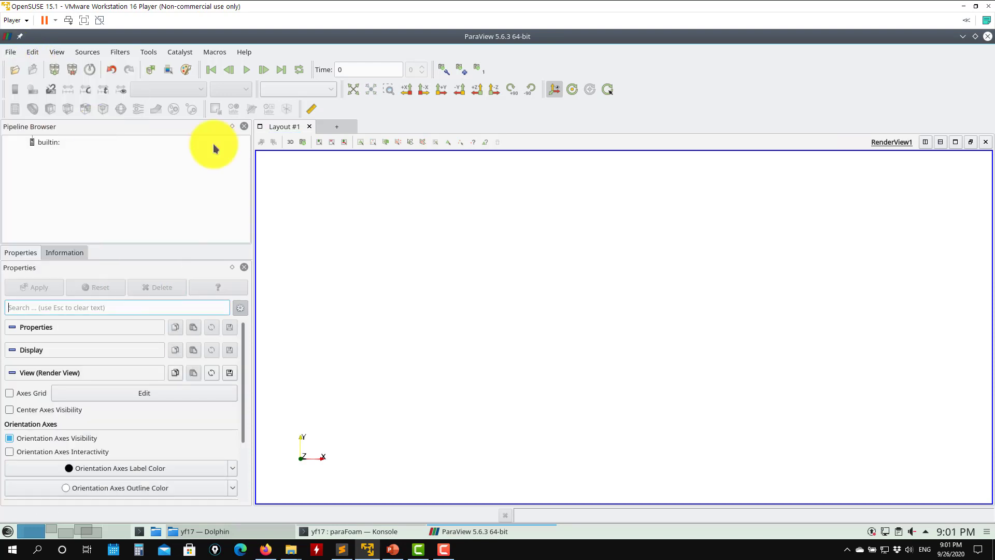
double_click(327, 162)
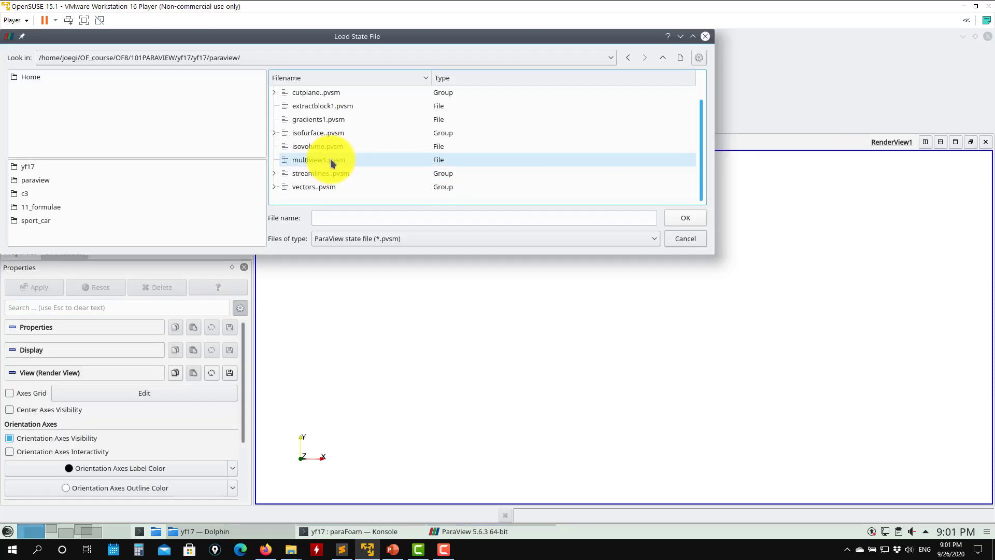
click(277, 189)
scroll(388, 180, down, 1)
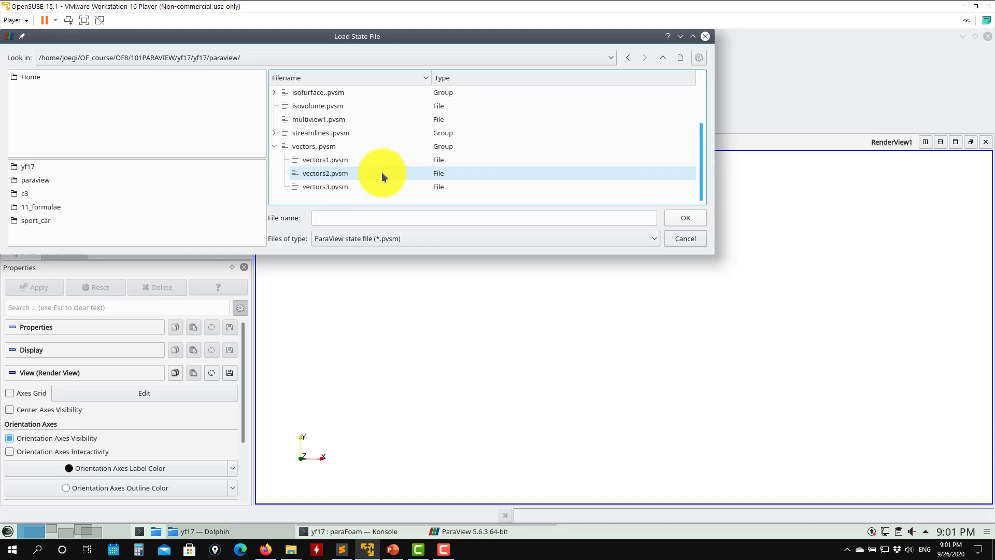
click(320, 161)
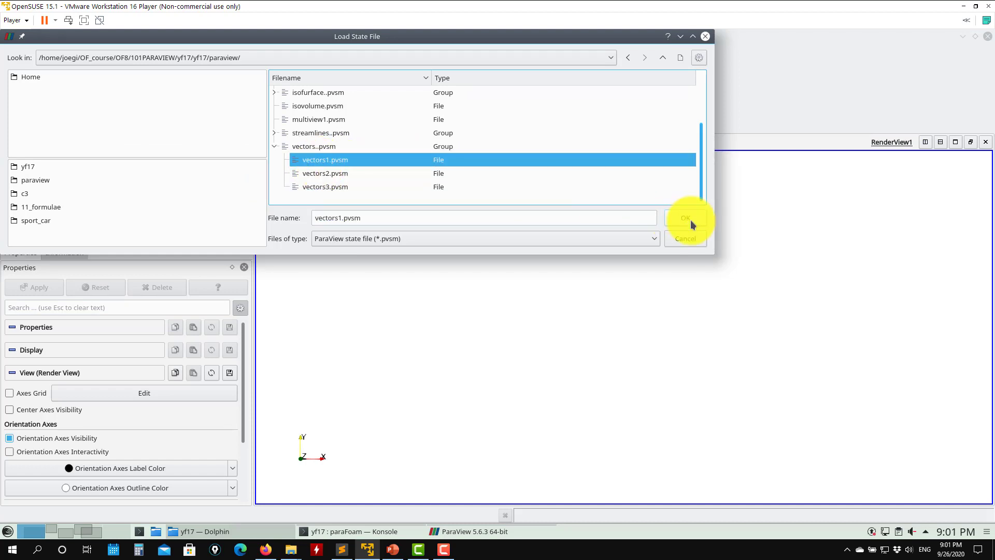
click(685, 218)
click(618, 338)
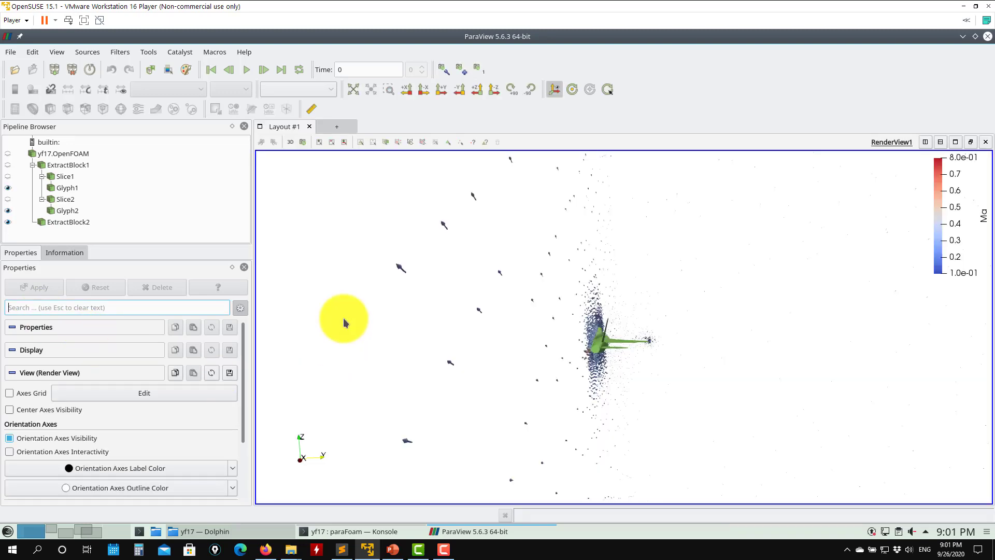
Frame the yf17 aircraft and examine the arrow glyphs around its fuselage and nose from the side.
drag(508, 343, 829, 367)
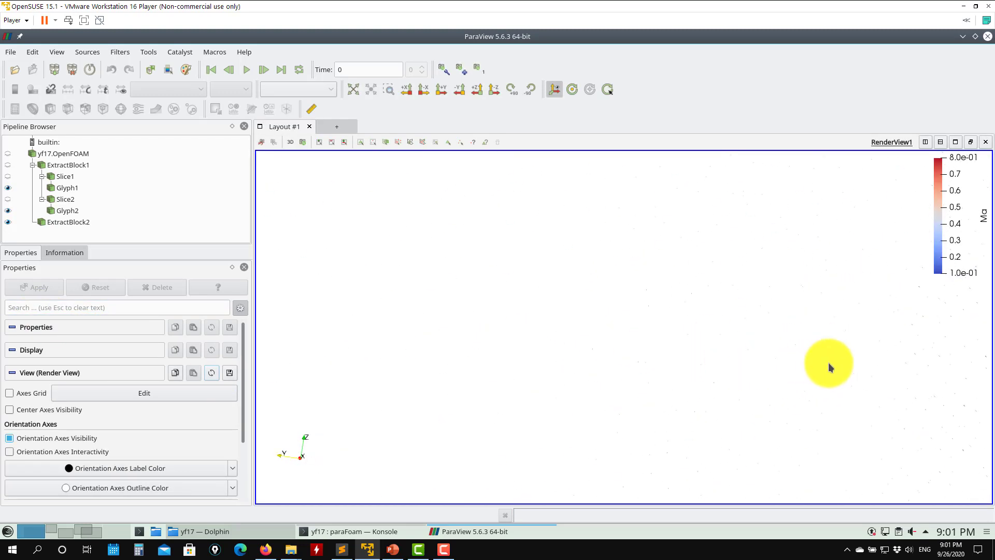
click(353, 90)
scroll(695, 415, up, 10)
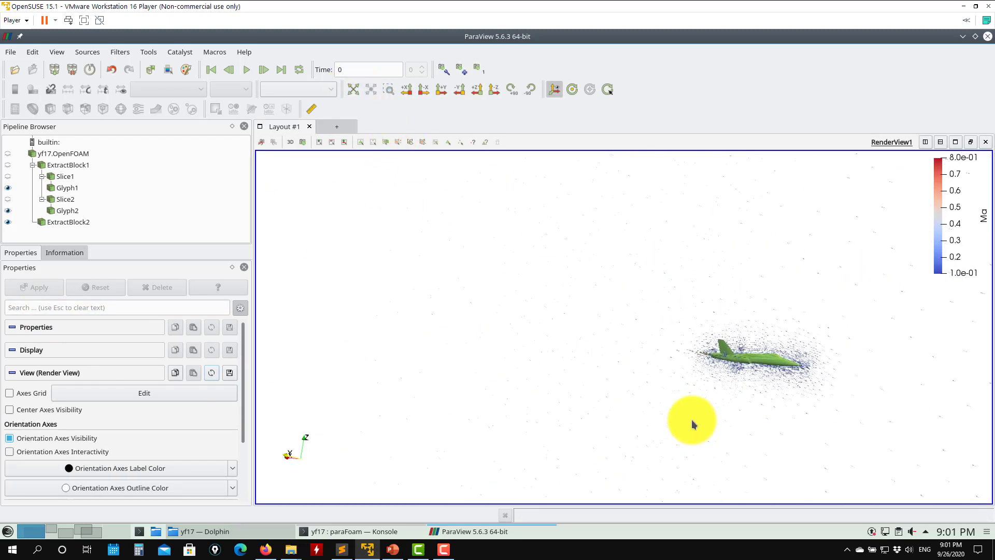
drag(776, 393, 661, 355)
click(353, 90)
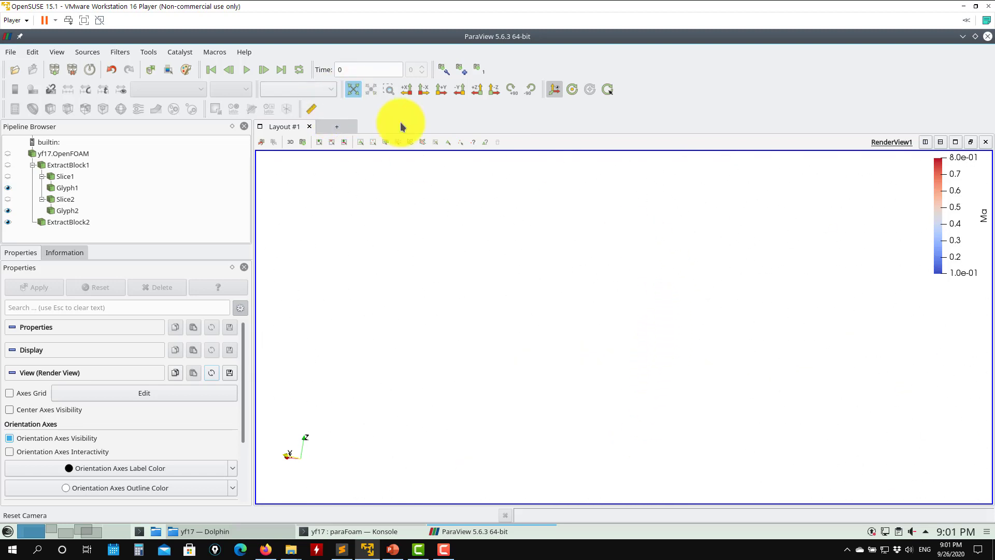
scroll(675, 389, up, 5)
scroll(667, 382, up, 5)
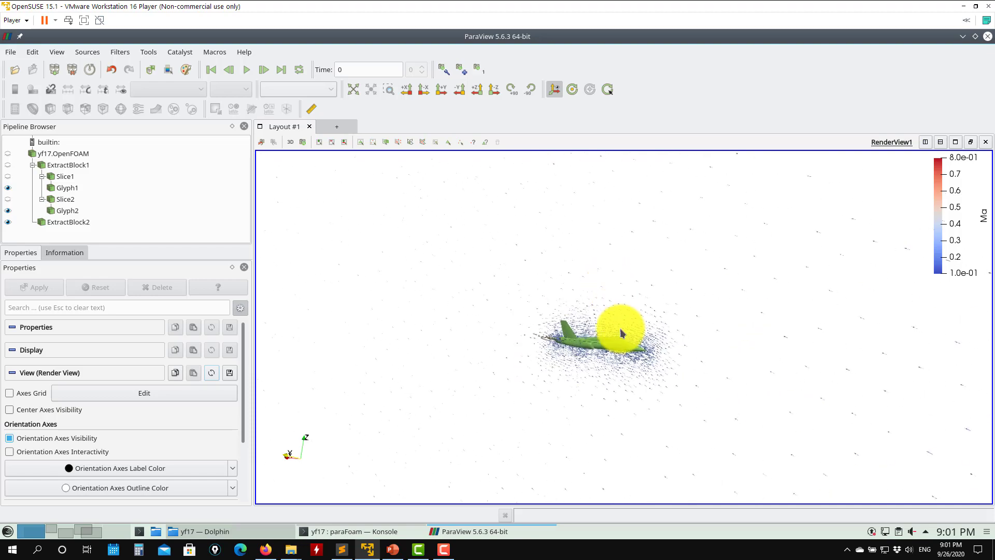
drag(637, 346, 493, 318)
scroll(475, 333, up, 4)
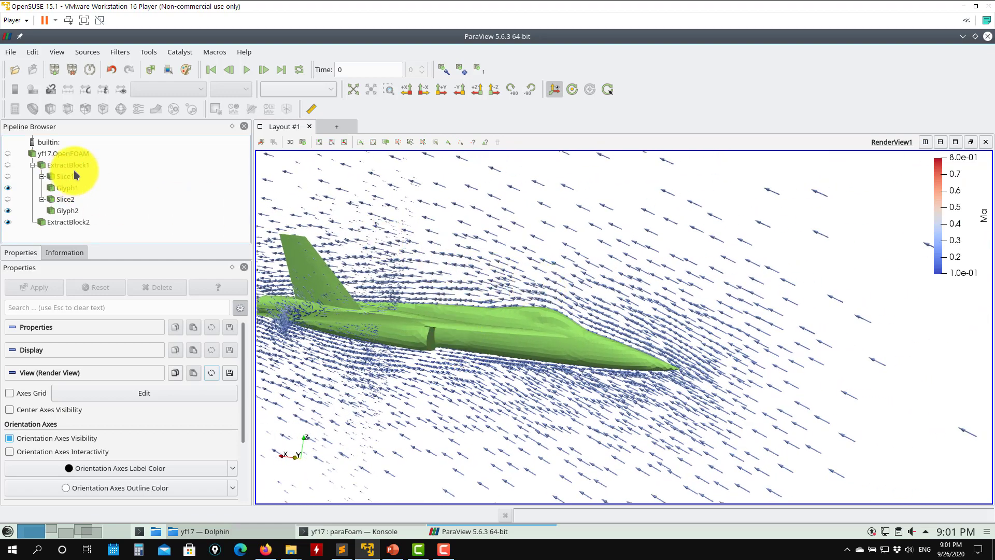
Check Slice1 and both arrow glyph sets by toggling their visibility, leaving Glyph1 hidden and Glyph2 shown.
click(9, 177)
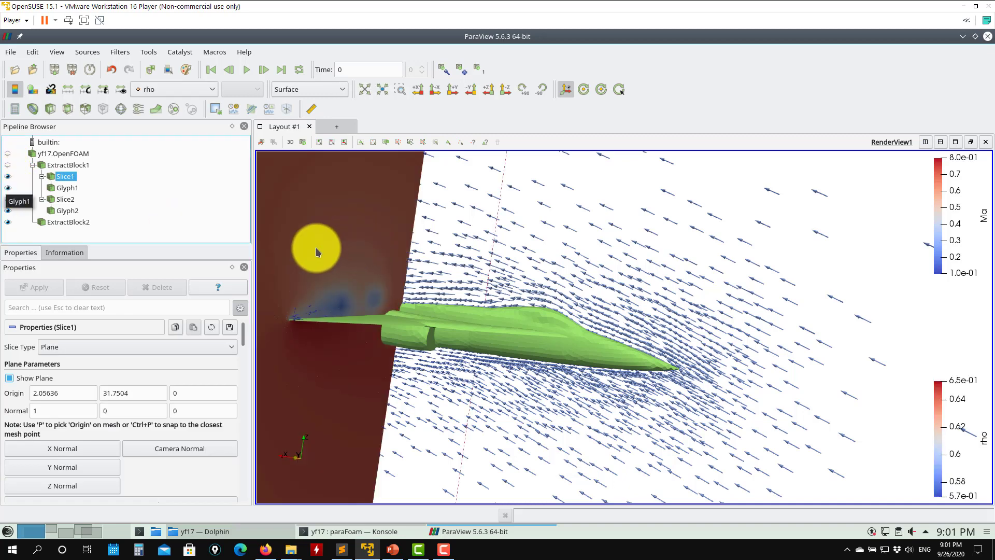
click(8, 177)
click(6, 188)
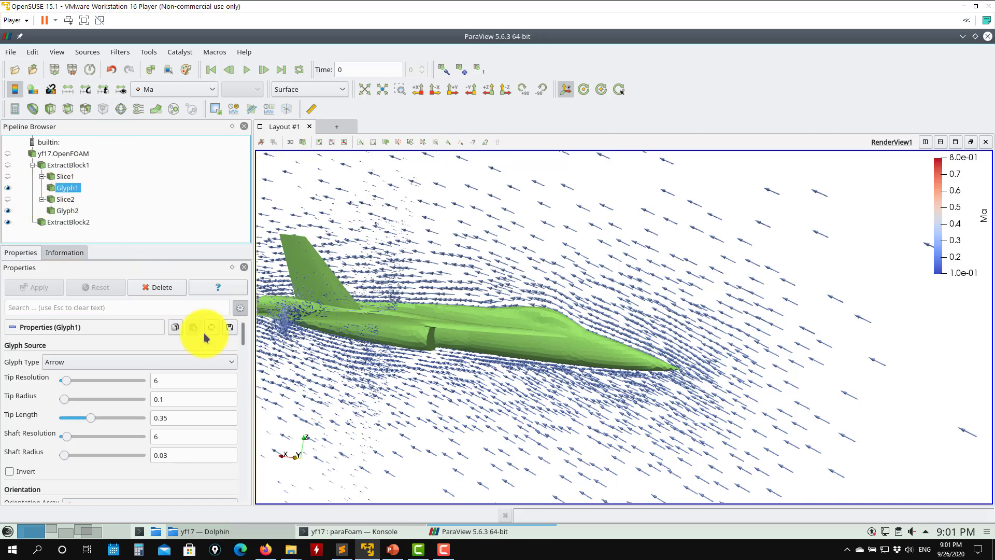
click(7, 210)
click(8, 210)
click(7, 188)
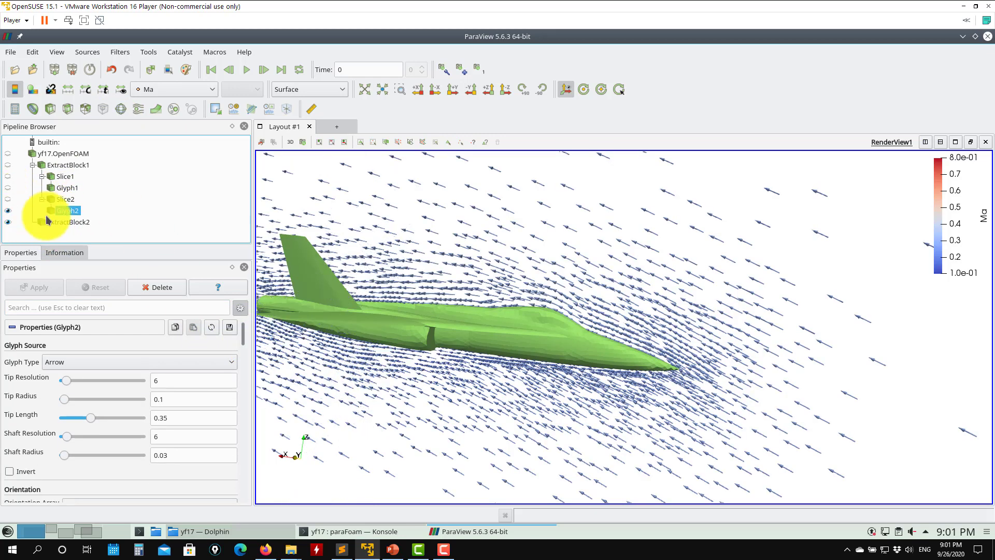
Examine the glyph type and orientation array options of Glyph2, keeping Arrow and U.
click(64, 211)
click(233, 358)
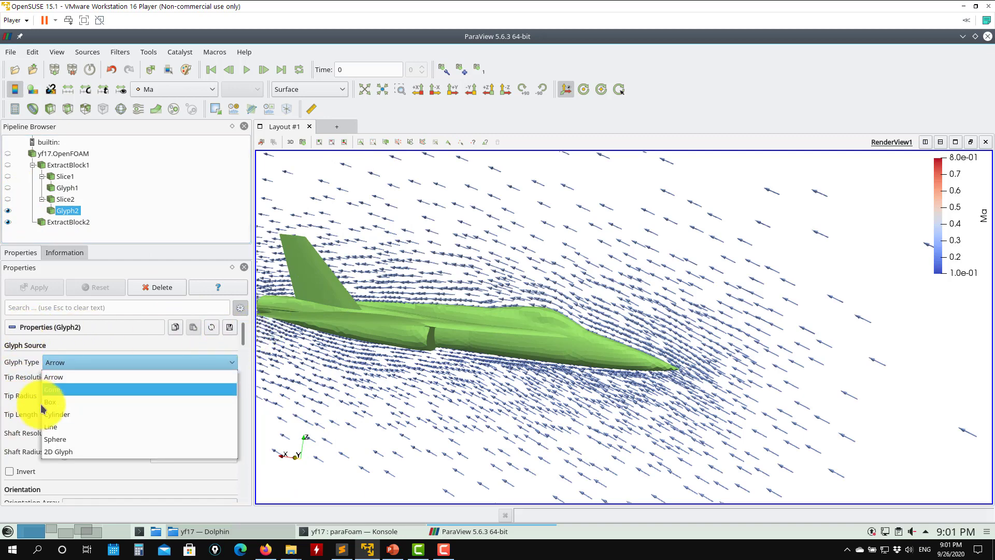
click(81, 377)
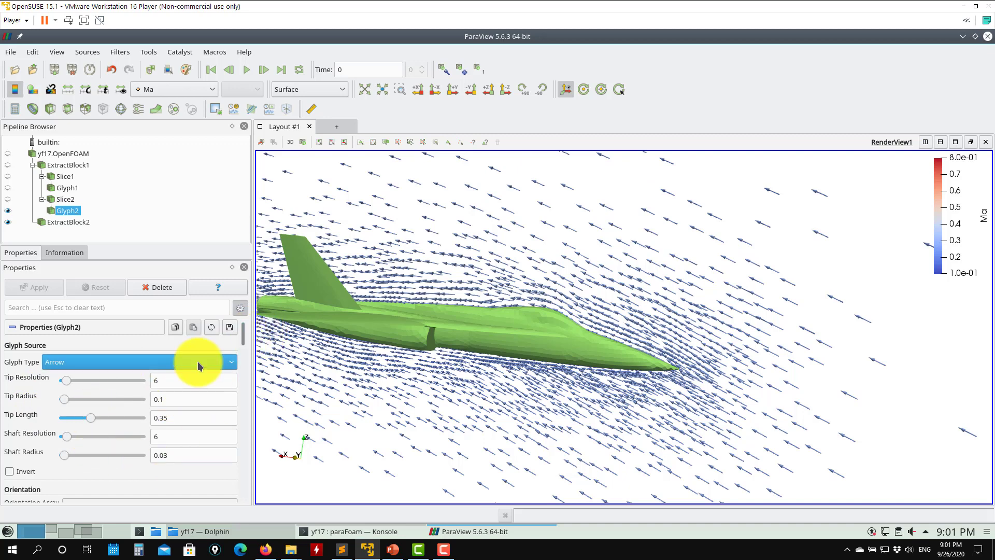
scroll(243, 349, down, 5)
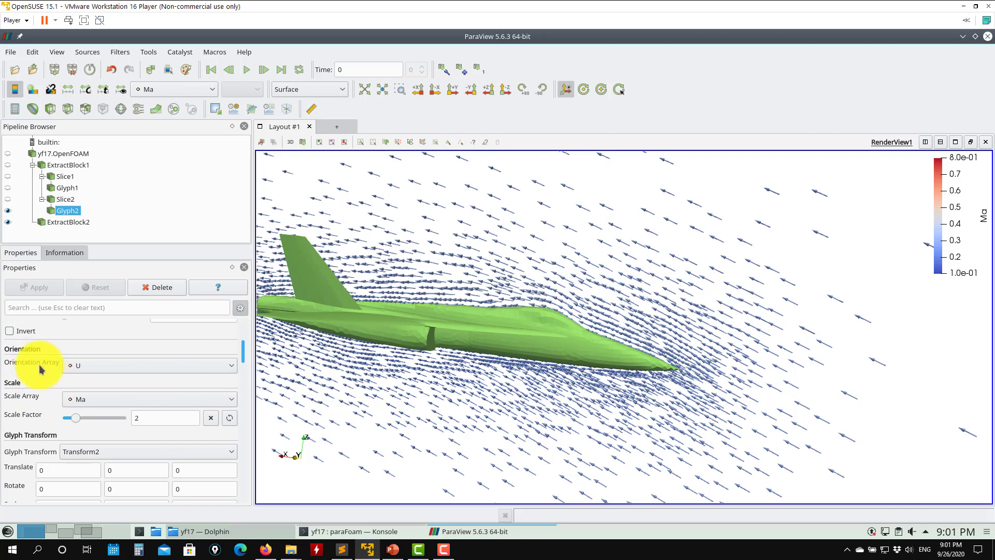
click(105, 371)
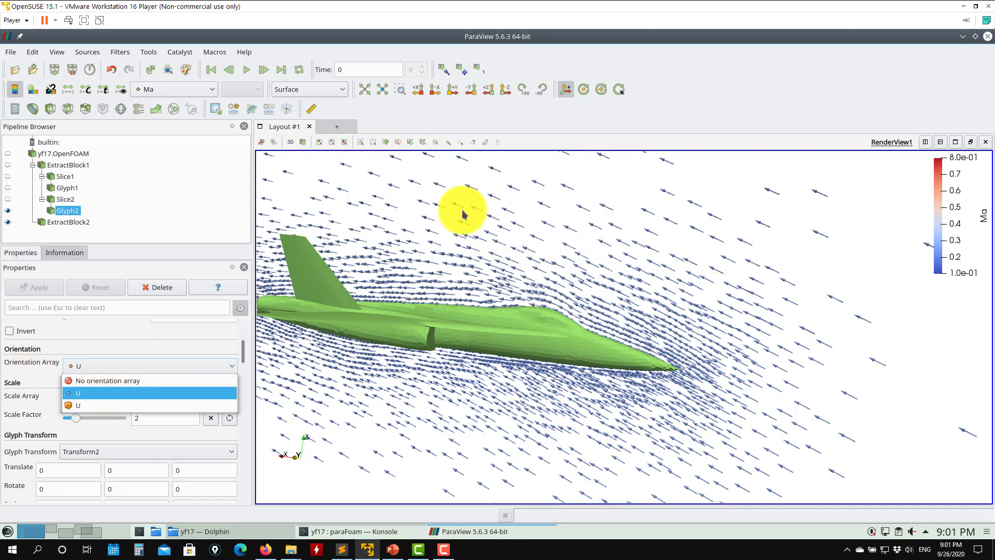
click(6, 202)
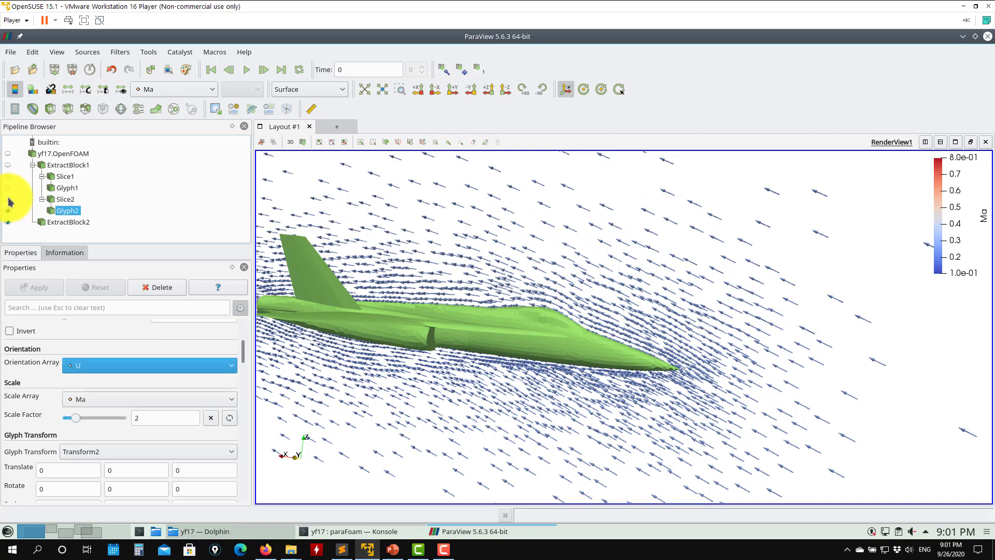
Show Slice2 and set its representation to Surface With Edges.
click(7, 199)
click(314, 90)
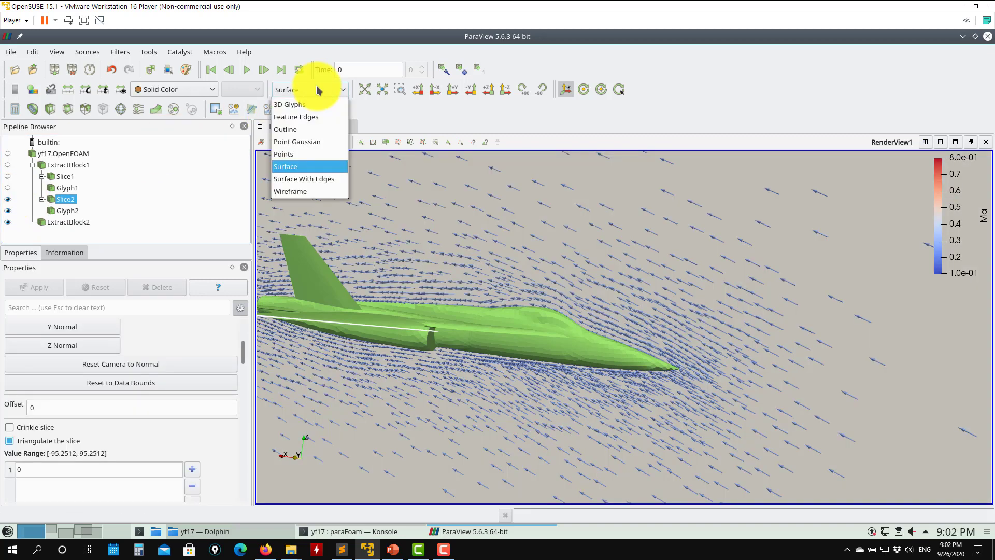
click(324, 178)
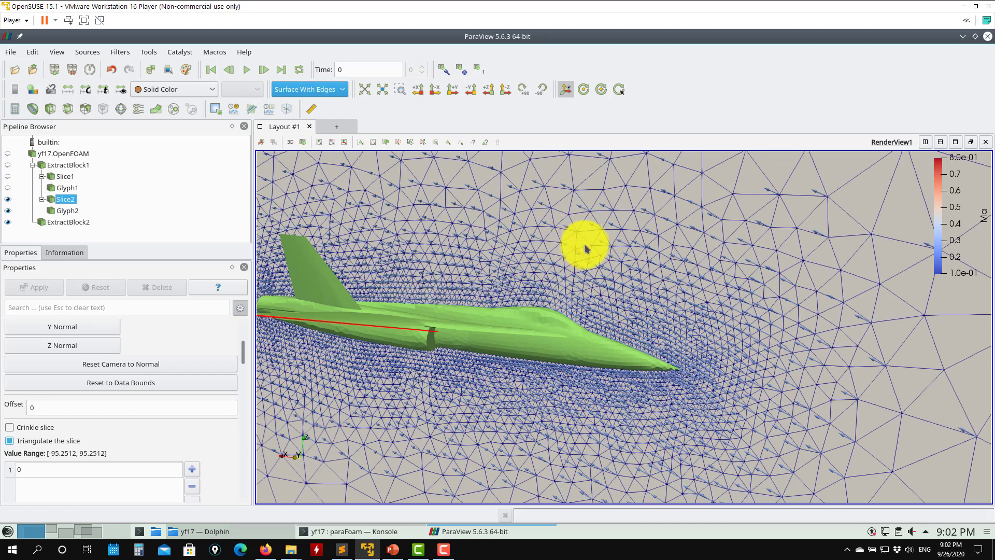
Try orienting the Glyph2 arrows by the cell-based U array, and dismiss the output messages.
click(67, 210)
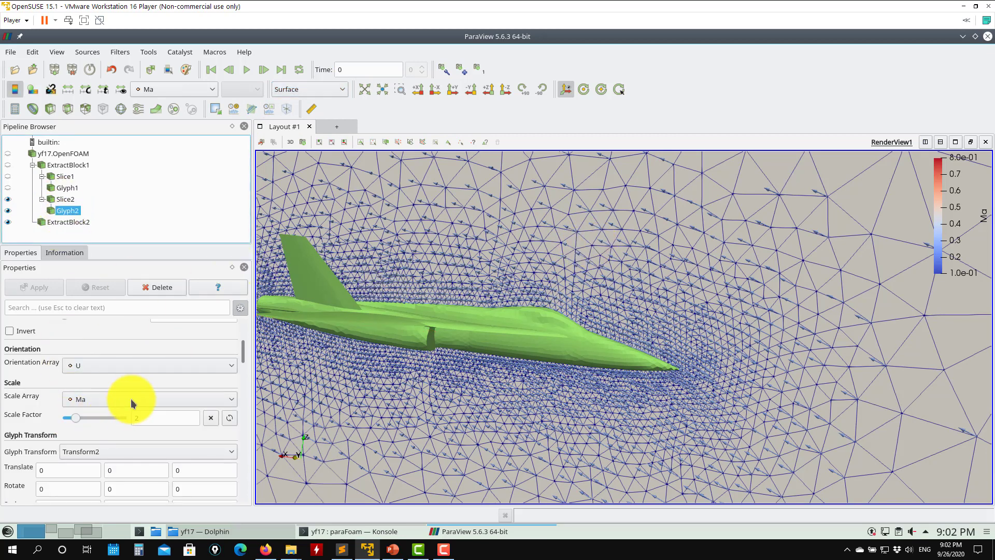
click(142, 366)
click(89, 406)
click(28, 288)
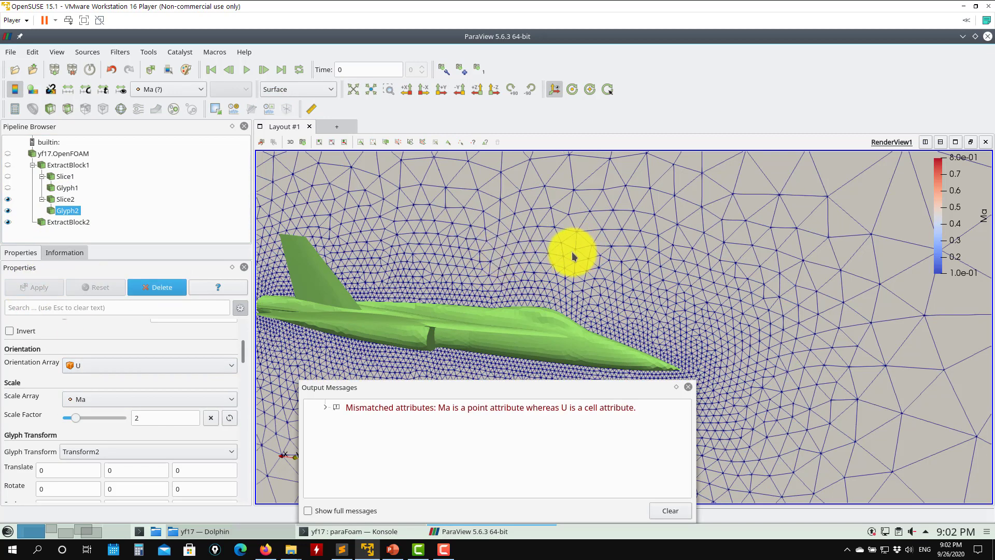
click(690, 388)
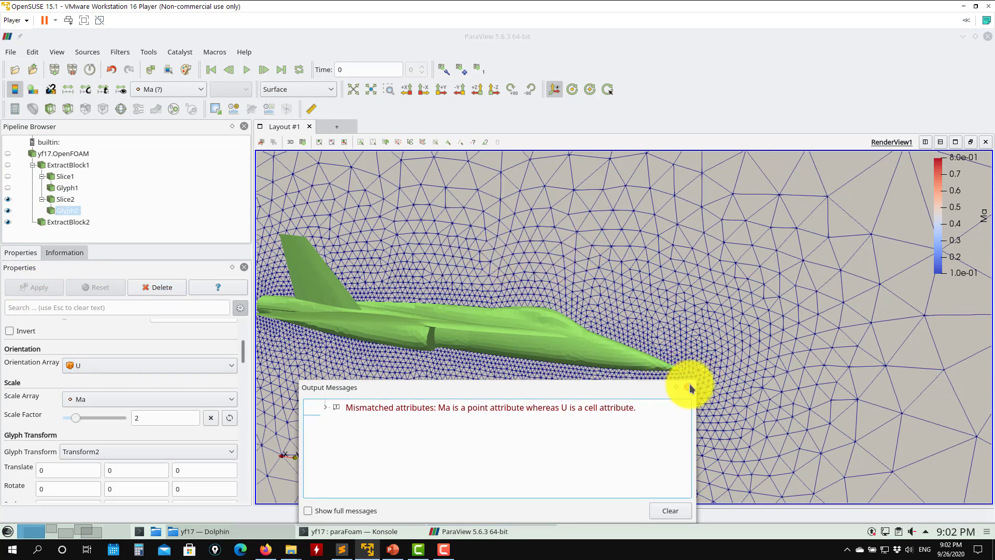
click(690, 388)
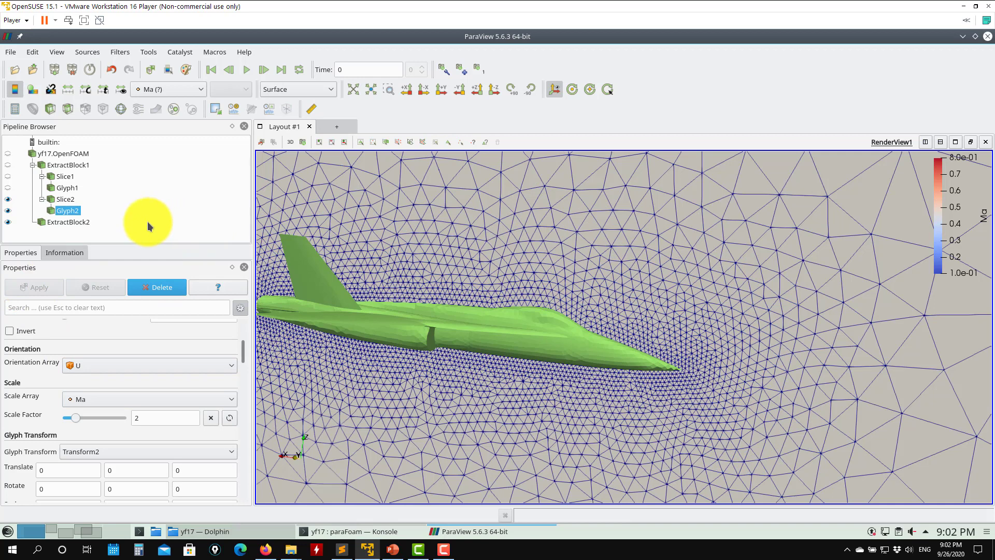
Set the Glyph2 scale array to No scale array and apply it.
click(126, 401)
click(107, 426)
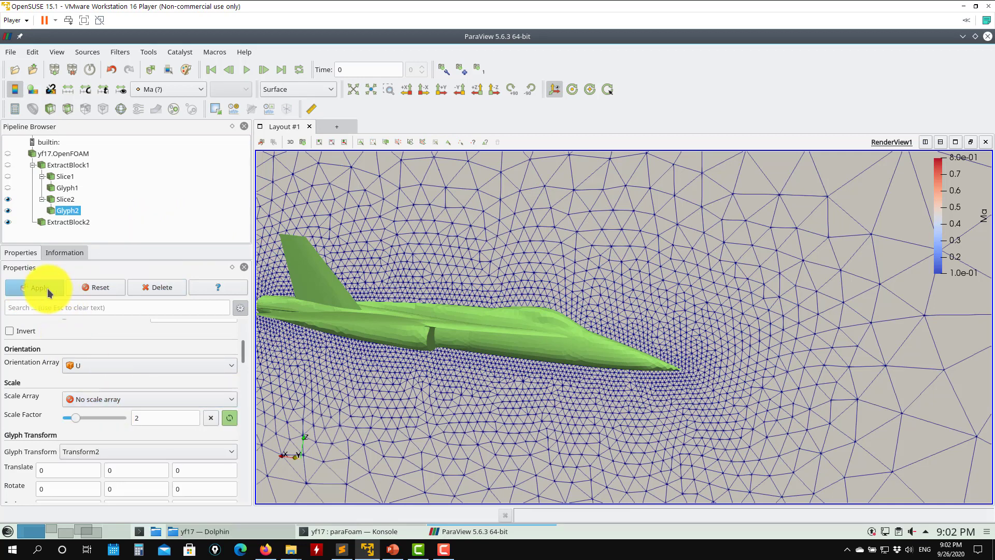
click(49, 294)
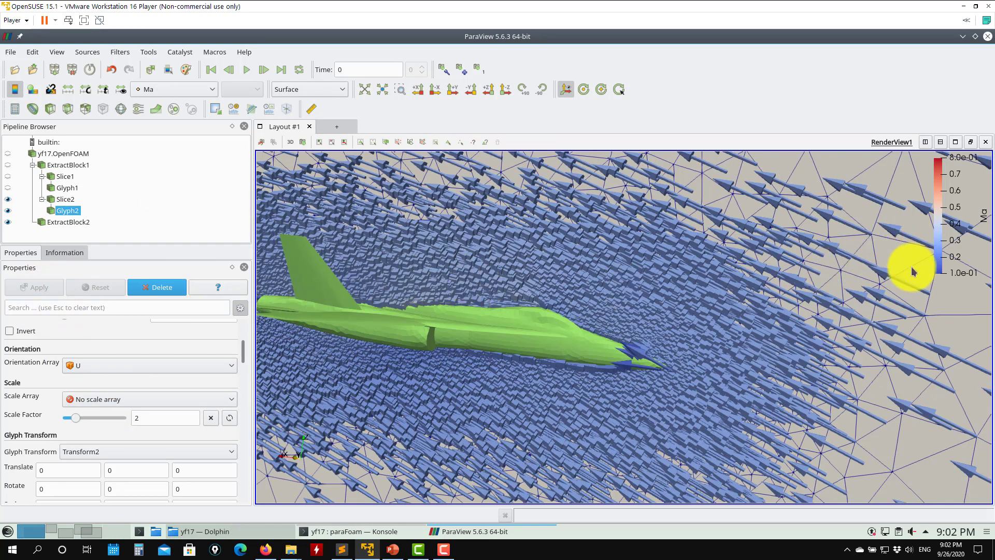
Set the Glyph2 orientation array to the point-based U and examine the arrows on the slice mesh near the nose.
click(67, 199)
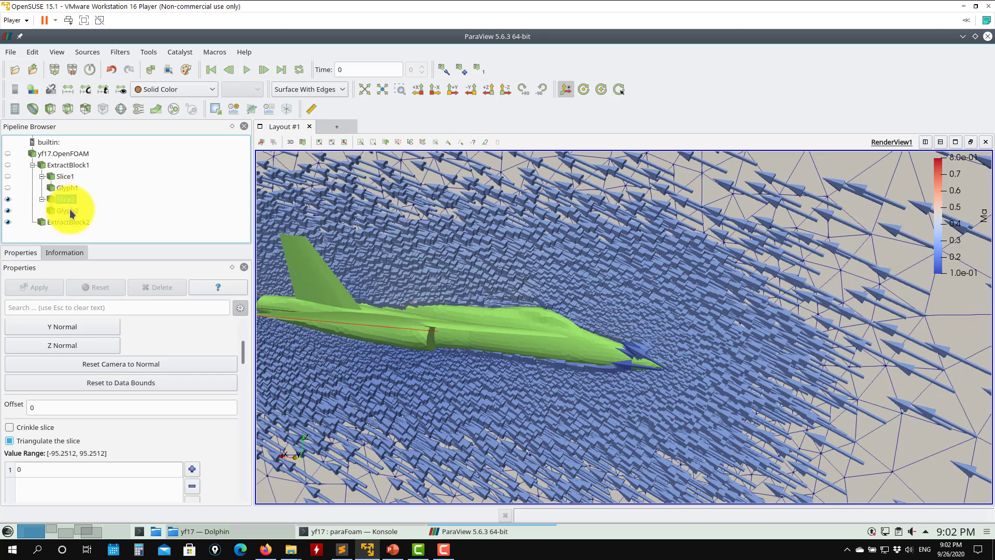
click(69, 210)
click(184, 368)
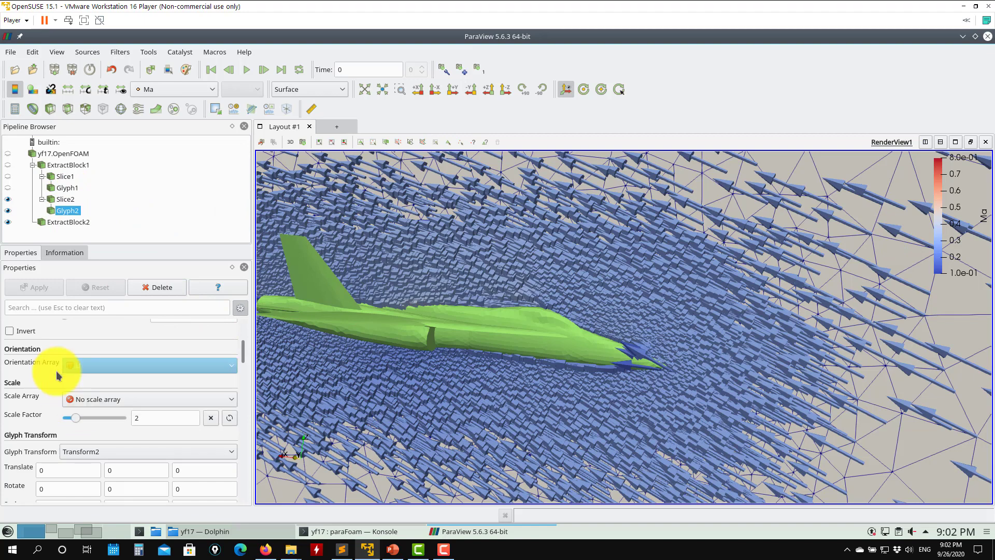
click(62, 378)
scroll(571, 375, up, 5)
scroll(571, 375, down, 5)
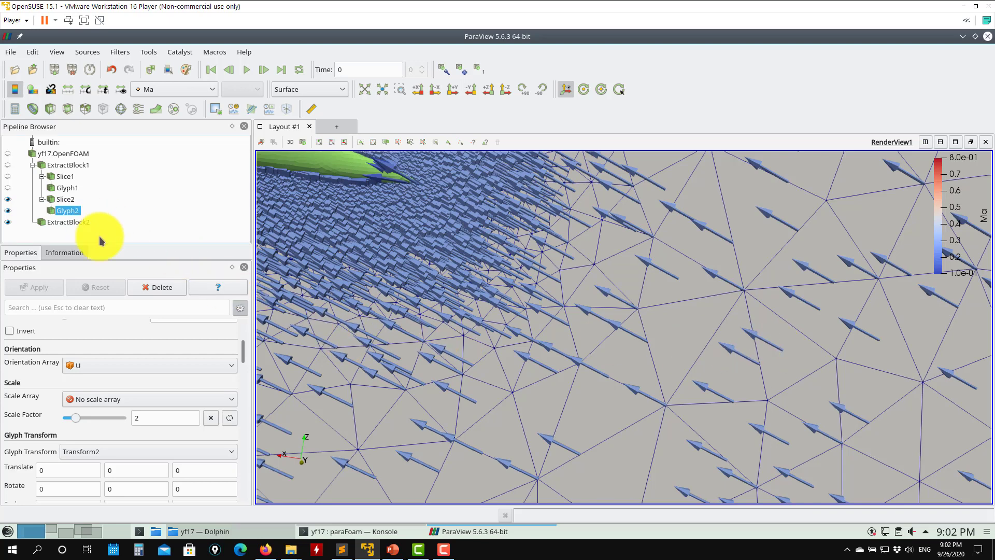
click(161, 369)
click(97, 394)
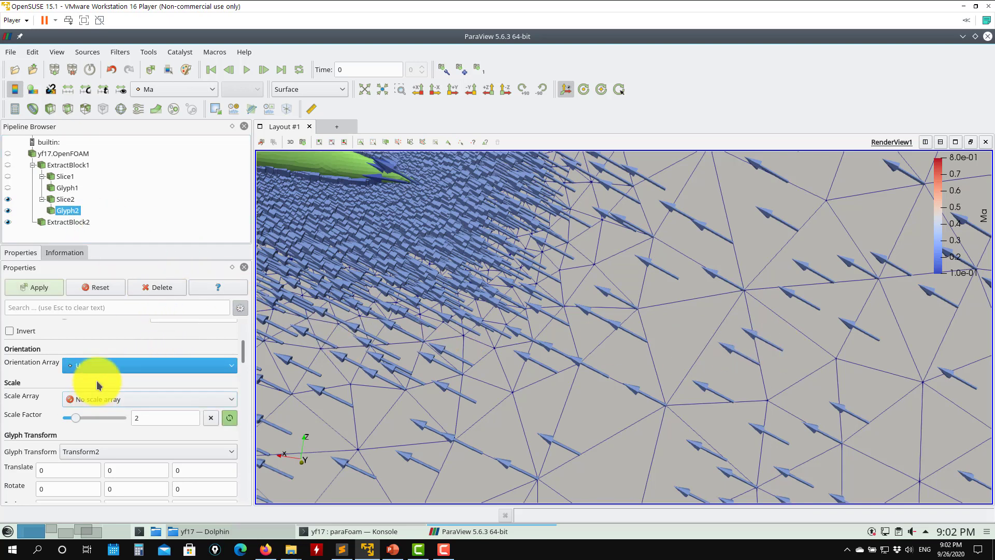
click(35, 289)
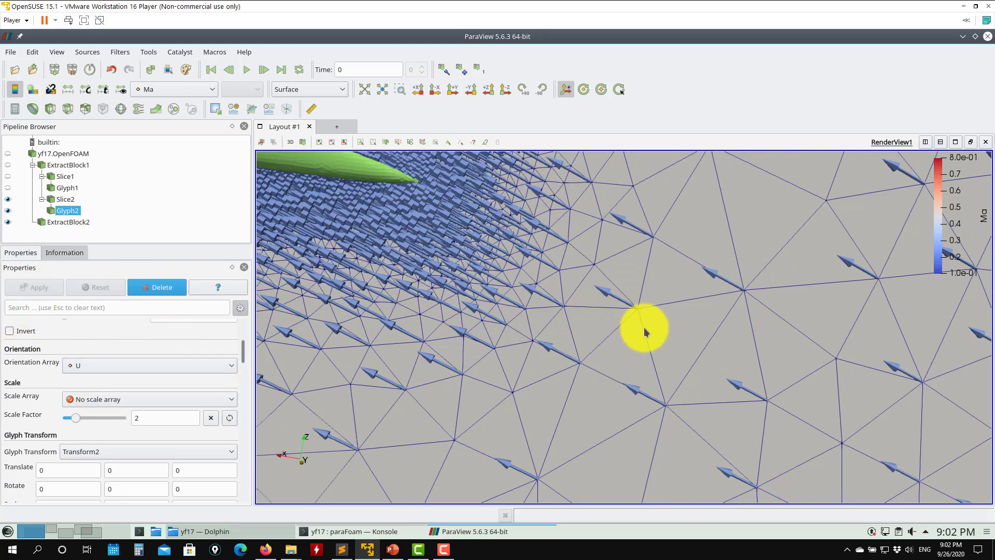
scroll(644, 328, up, 3)
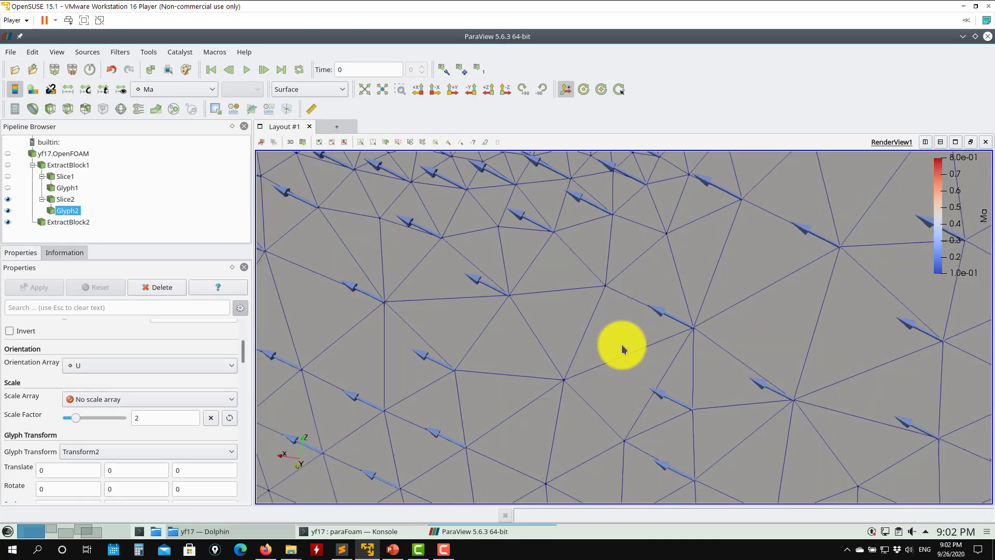
Try scaling the Glyph2 arrows by the point-based U array at the current scale factor.
click(214, 399)
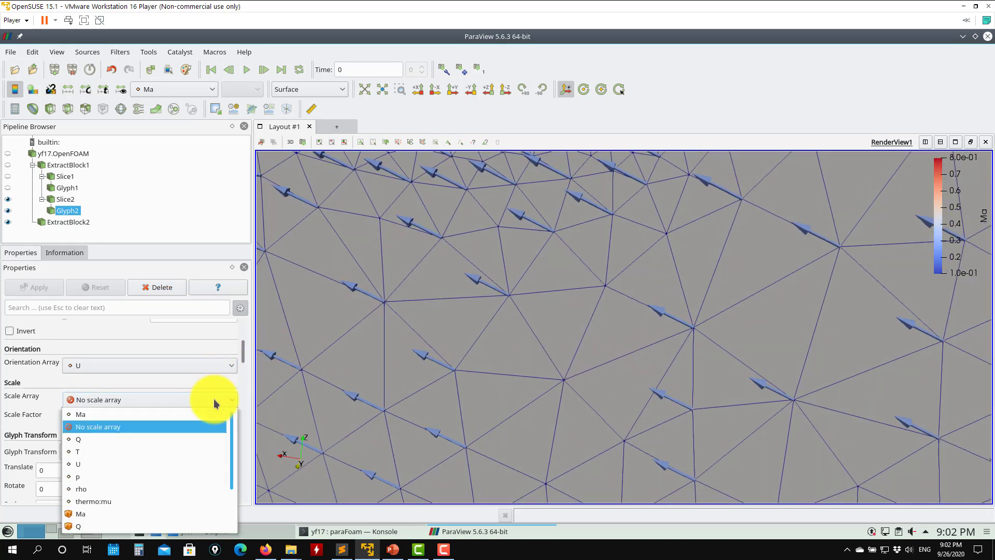
click(96, 464)
click(45, 290)
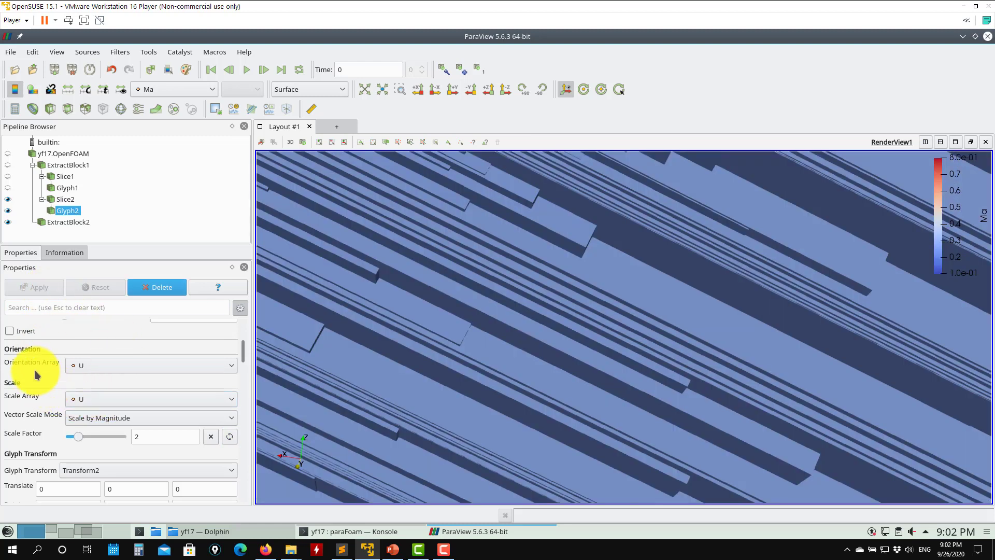
Set the Glyph2 scale array to the point-based Ma and apply it.
click(82, 400)
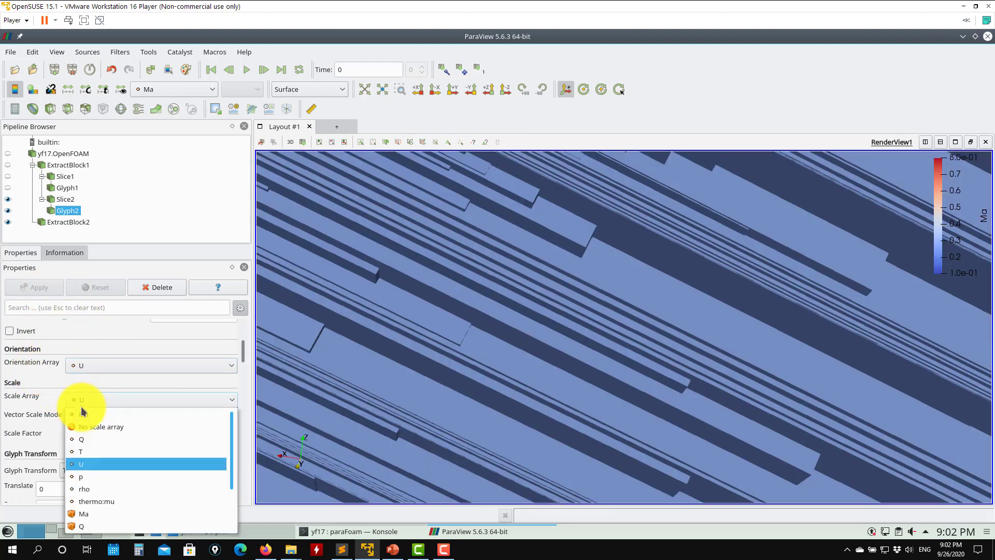
click(82, 415)
click(34, 287)
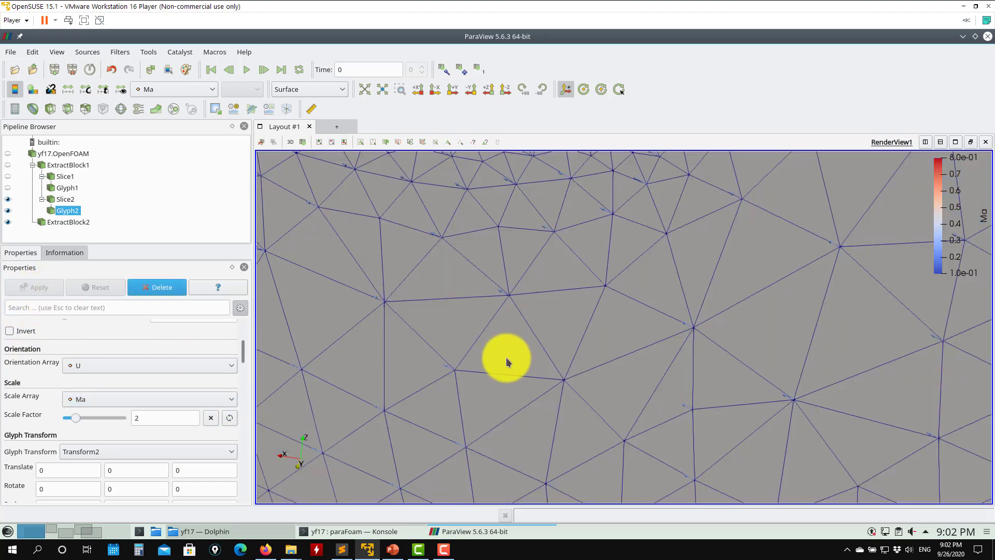
Hide the Slice2 mesh so only the Glyph2 arrows are shown around the aircraft.
scroll(604, 235, down, 3)
drag(603, 231, 461, 251)
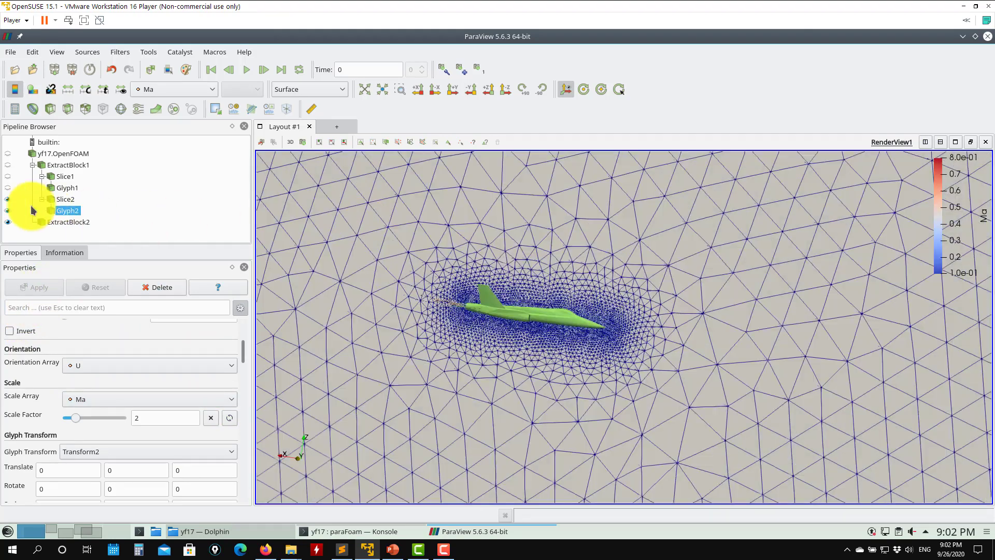
click(8, 200)
scroll(550, 303, up, 6)
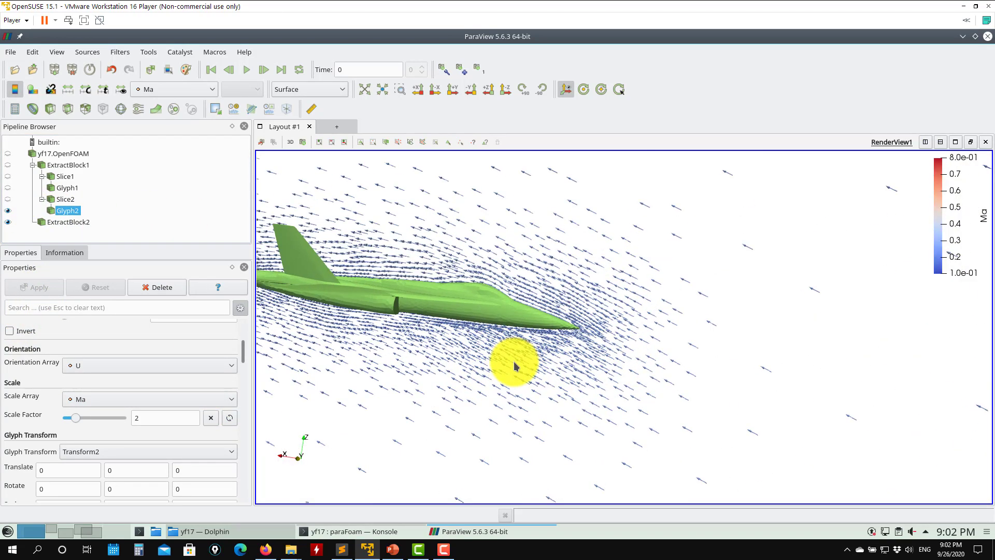
Keep Ma as the Glyph2 scale array and raise the scale factor to about 7.75.
click(161, 405)
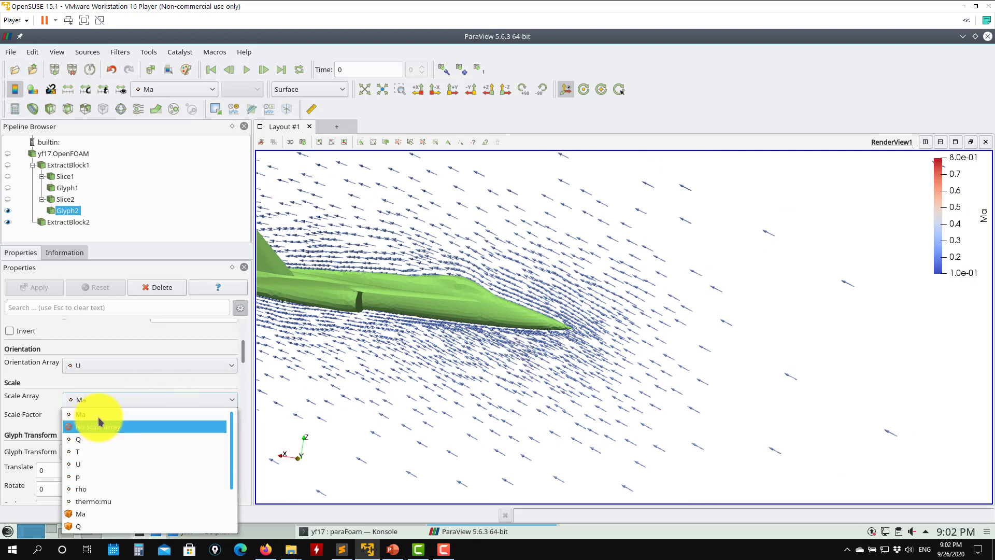
click(100, 400)
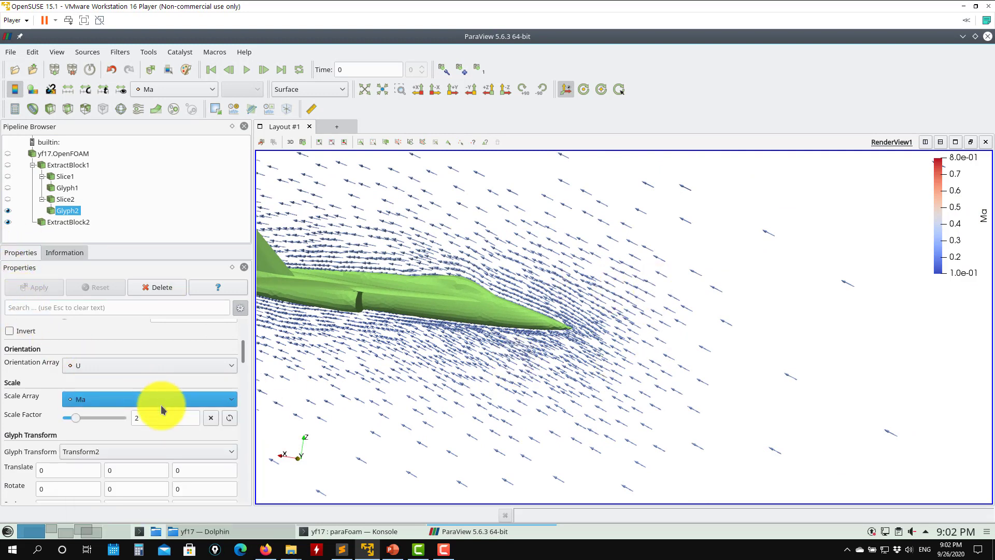
drag(81, 421, 100, 418)
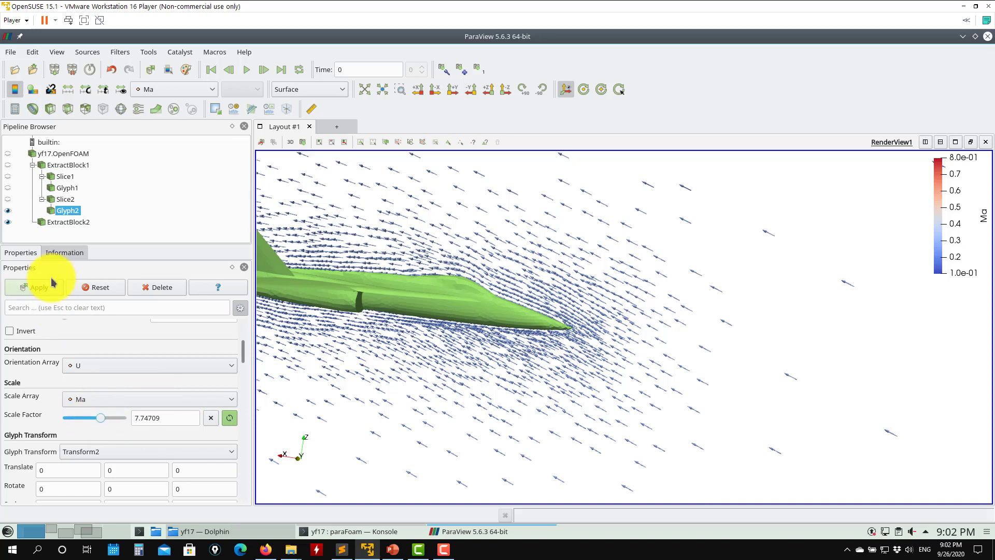
click(44, 293)
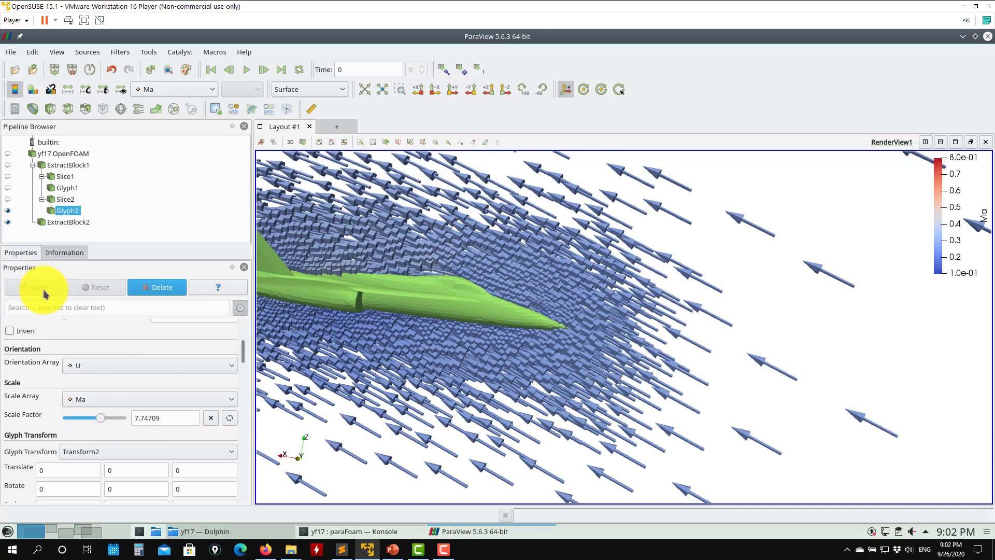
Set the Glyph2 scale array to No scale array and reduce the scale factor to about 2.41.
click(107, 400)
click(95, 422)
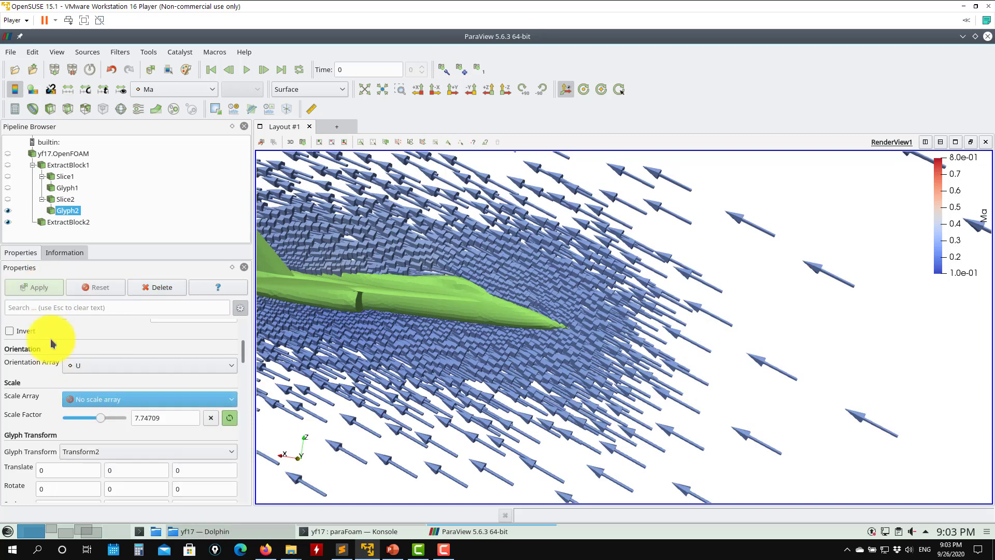
click(32, 294)
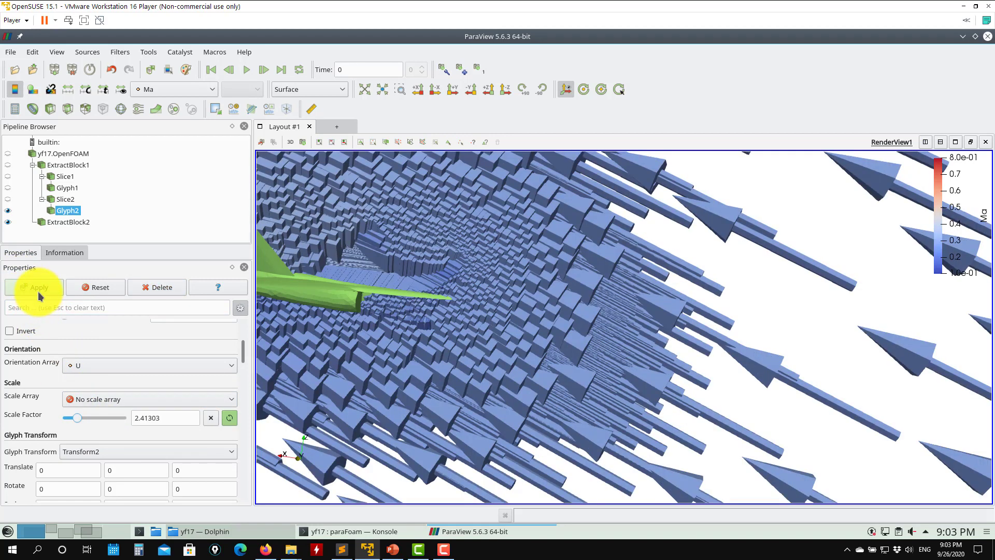
click(38, 293)
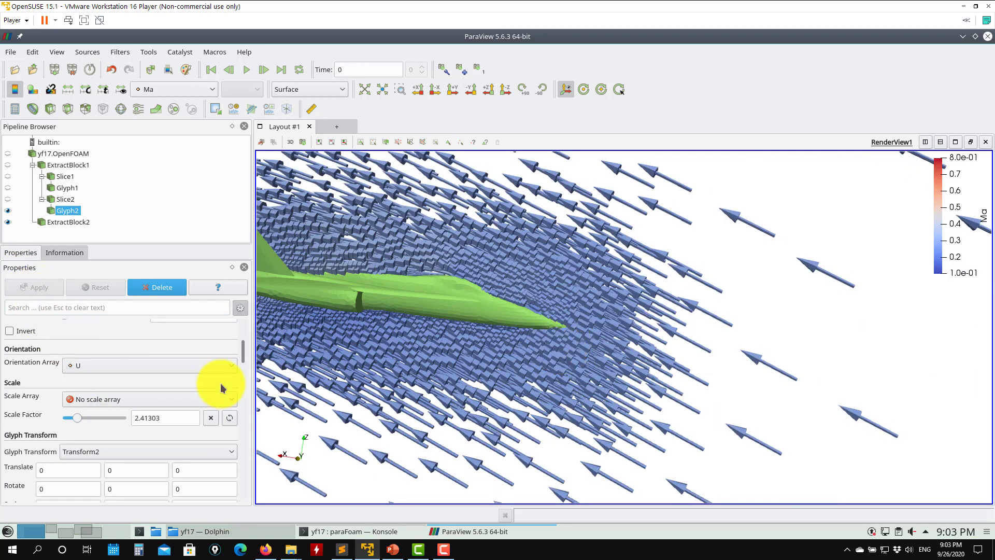
Set the Glyph2 glyph mode to All Points and examine the arrows around the whole aircraft.
scroll(240, 358, down, 5)
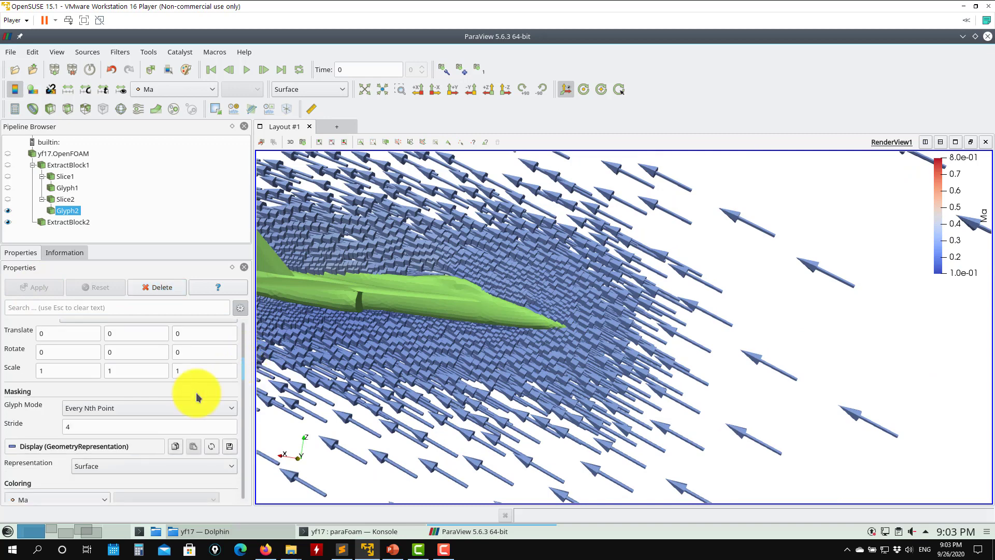
click(130, 409)
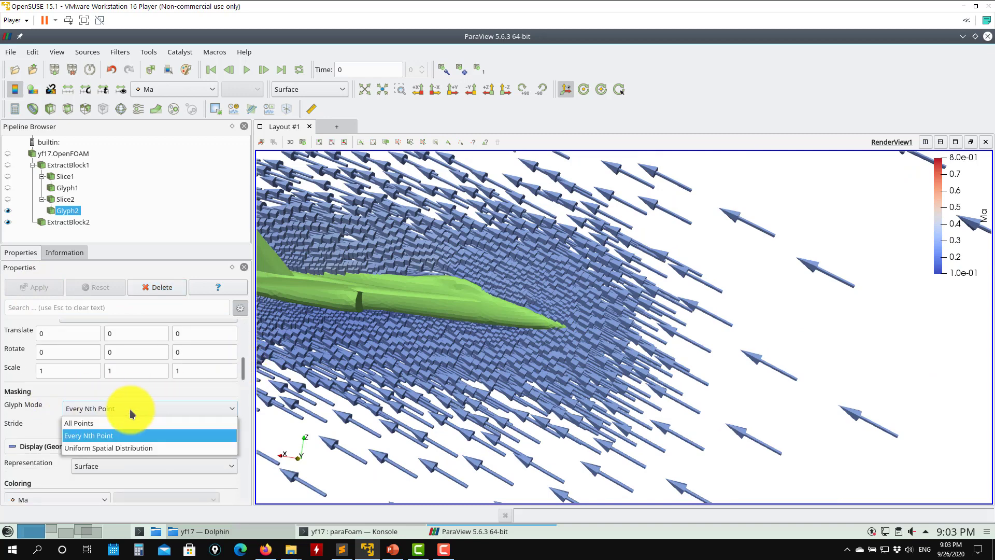
click(101, 422)
click(54, 295)
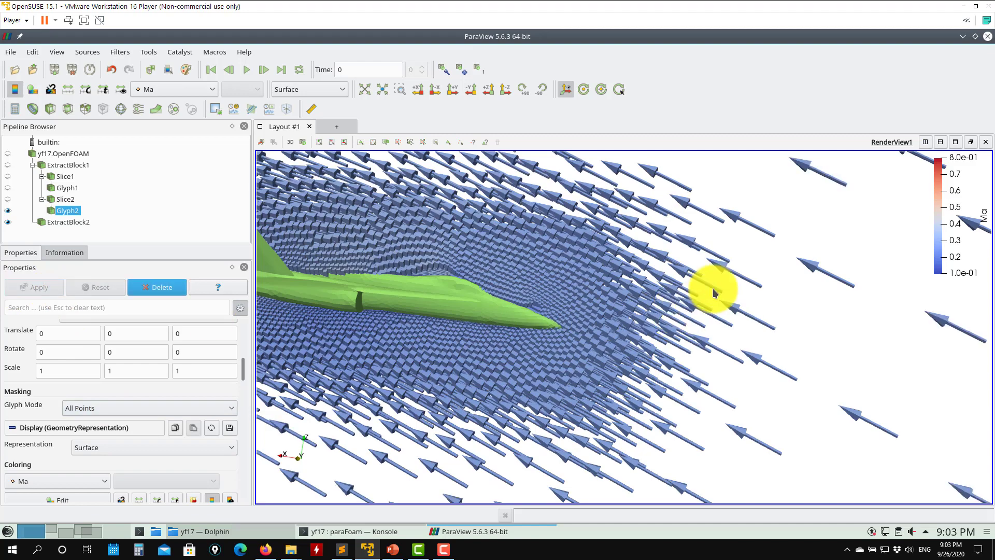
scroll(648, 357, down, 3)
drag(532, 372, 466, 386)
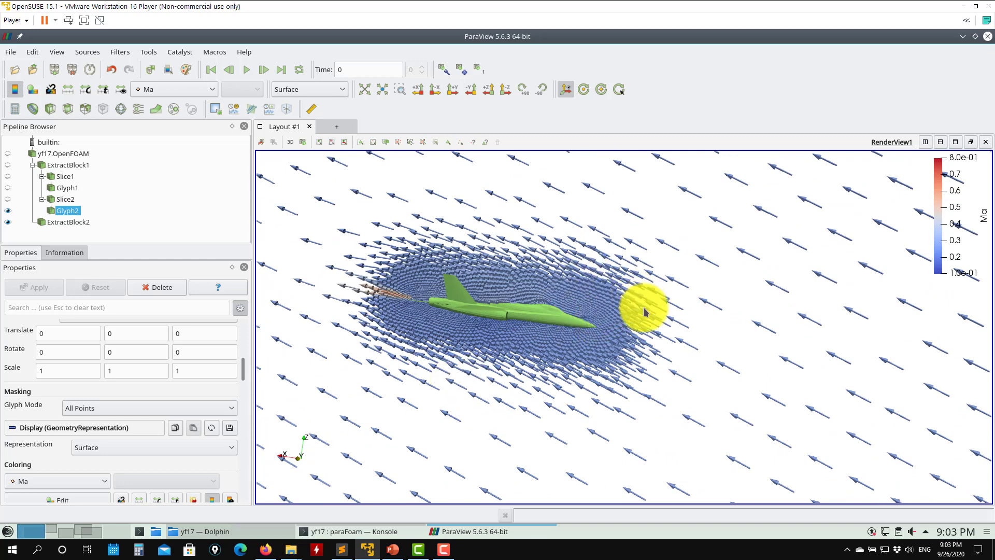
scroll(630, 311, up, 3)
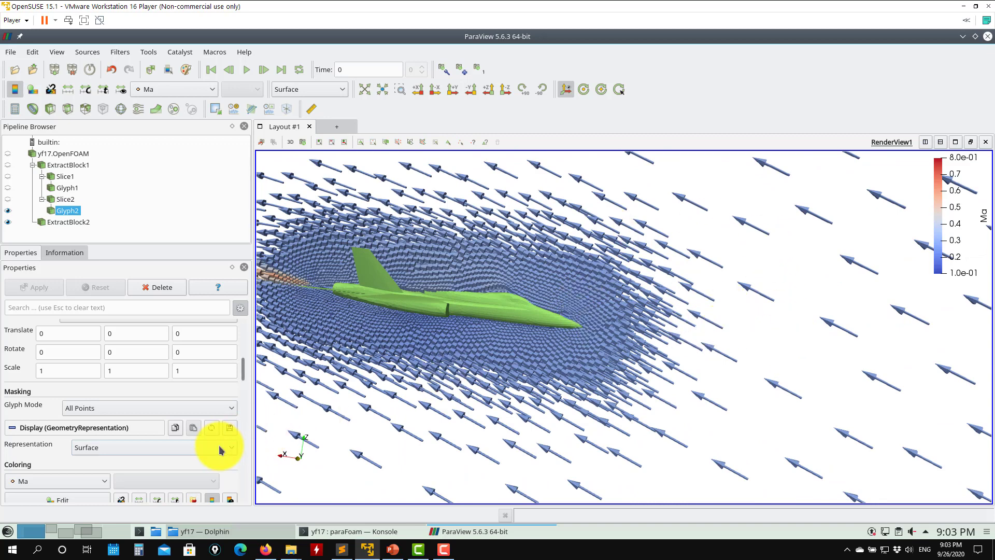
Set the Glyph2 glyph mode to Every Nth Point with a stride of 5 and apply it.
drag(246, 372, 152, 377)
click(150, 384)
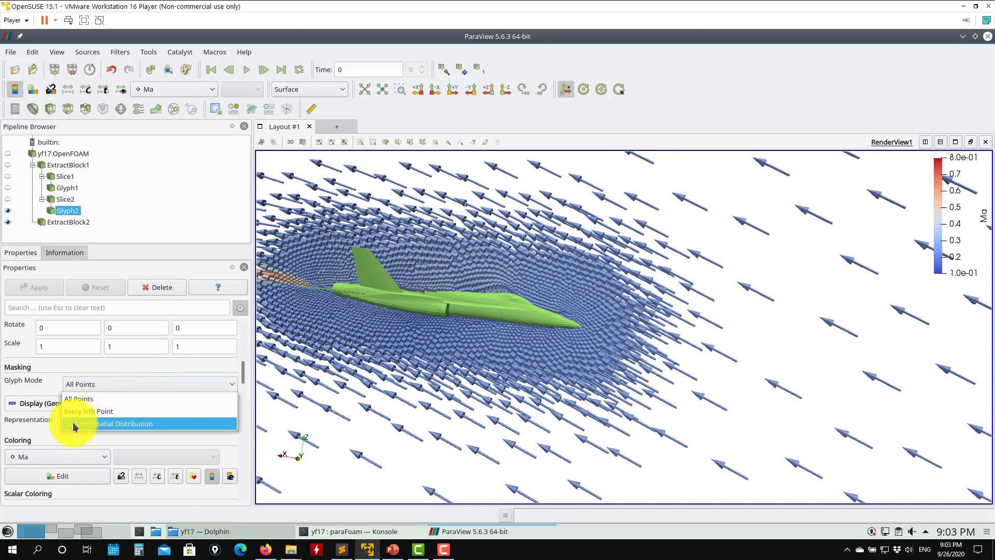
click(101, 424)
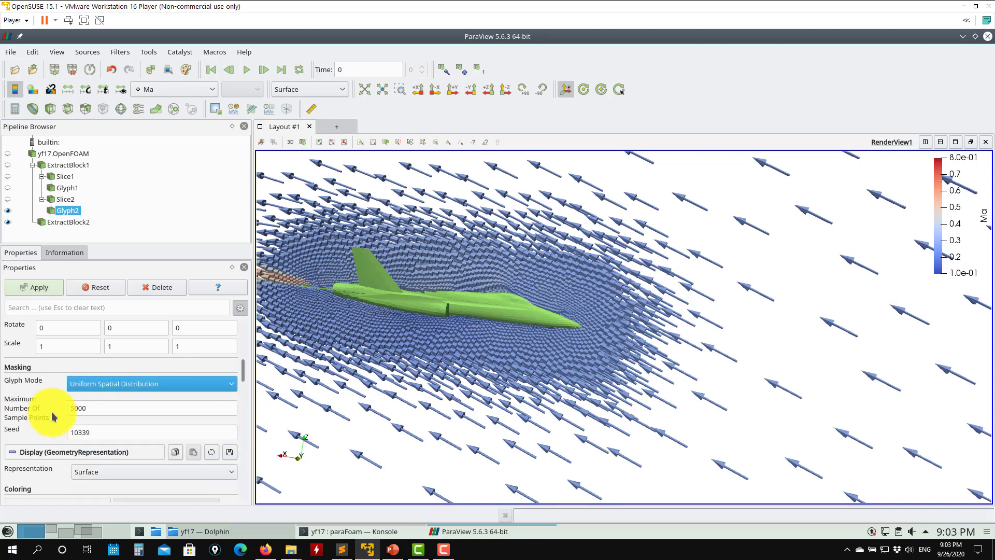
click(132, 384)
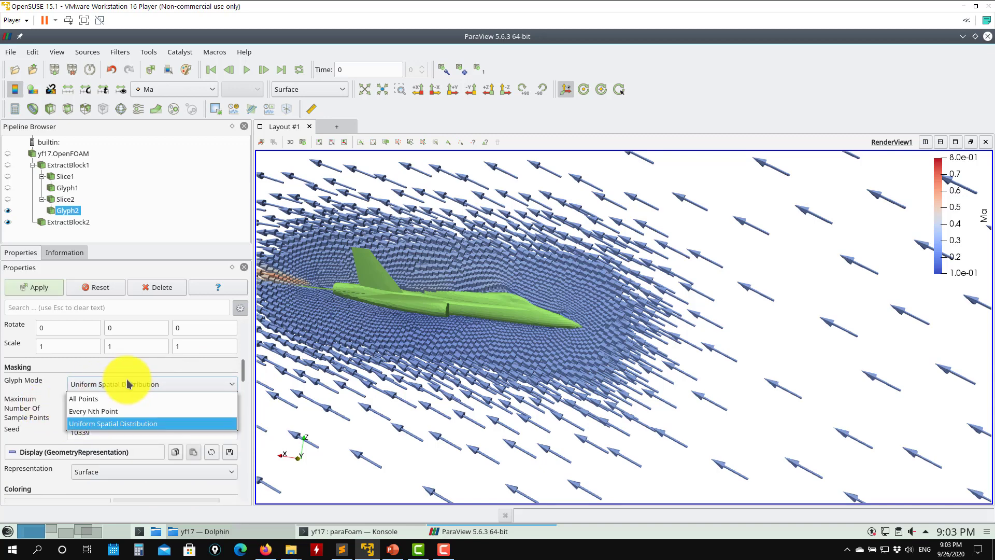
click(109, 411)
key(Tab)
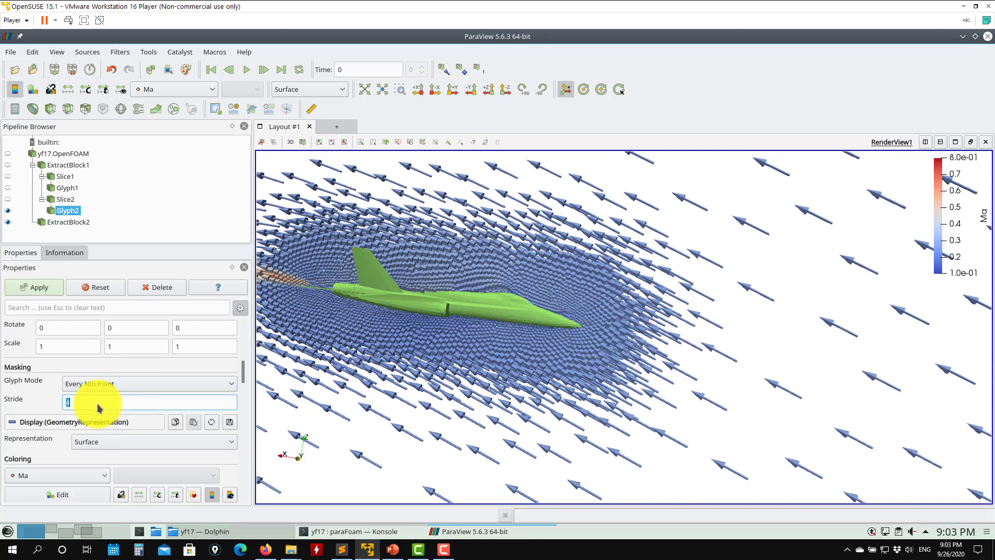
text(5)
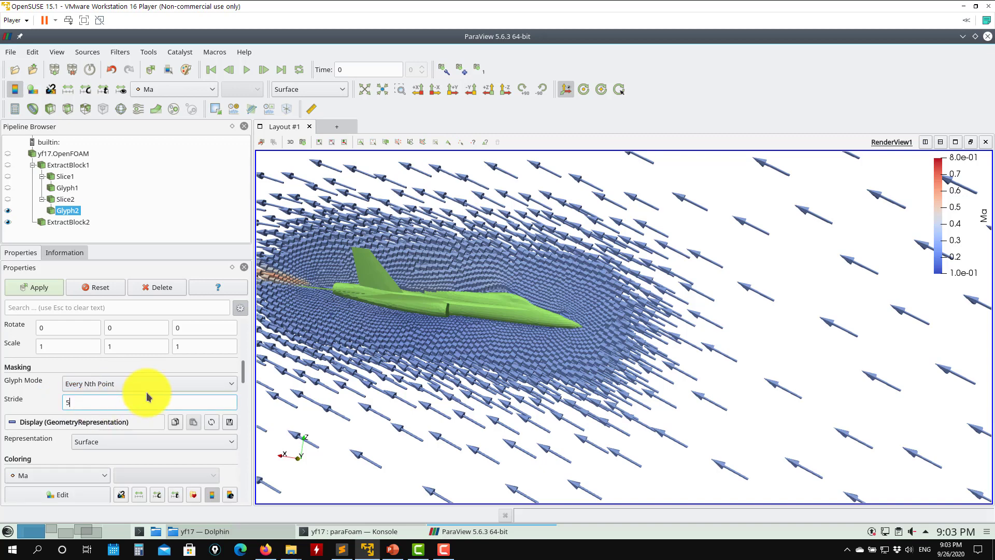
click(28, 285)
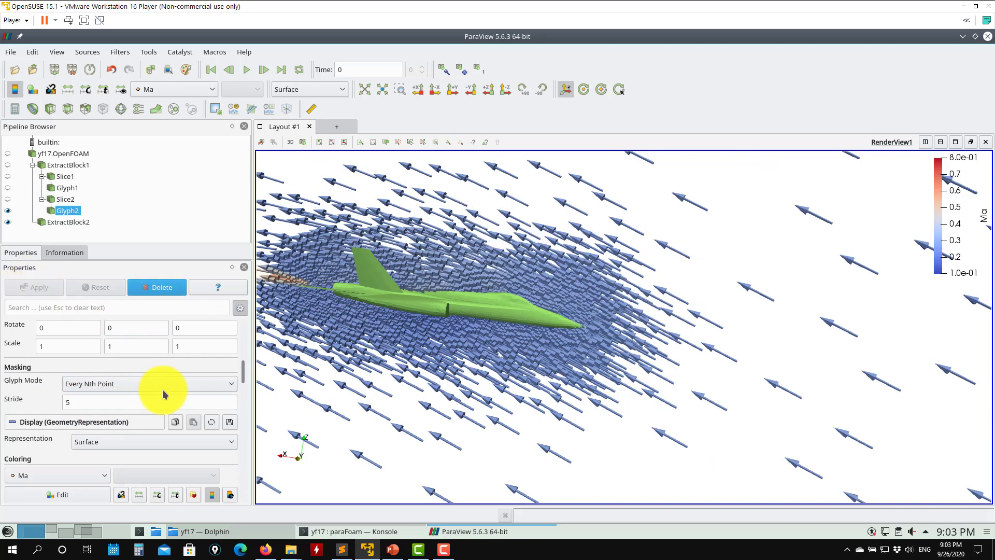
Return the Glyph2 glyph mode to All Points and apply it, viewing the arrows across the whole slice.
click(135, 385)
click(79, 396)
click(44, 288)
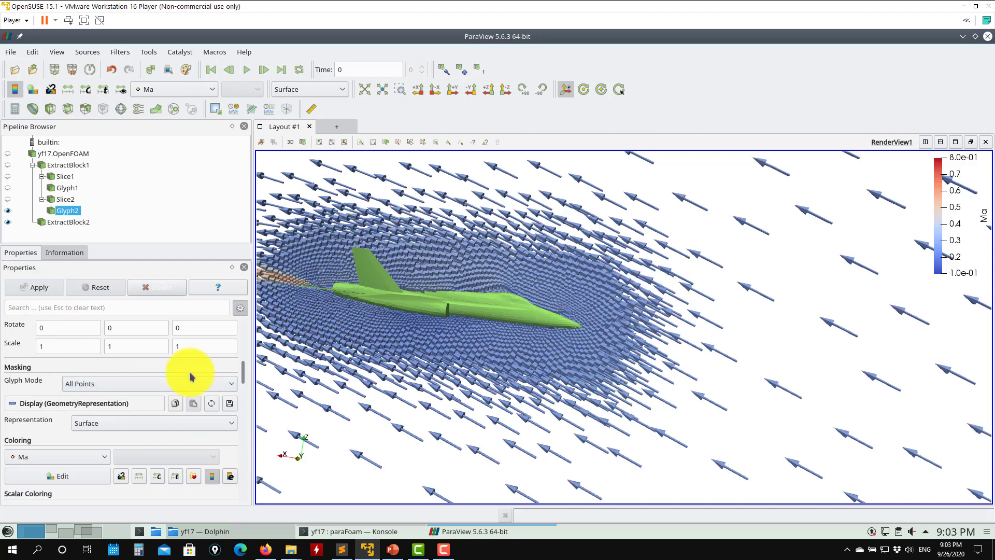
drag(584, 422, 672, 243)
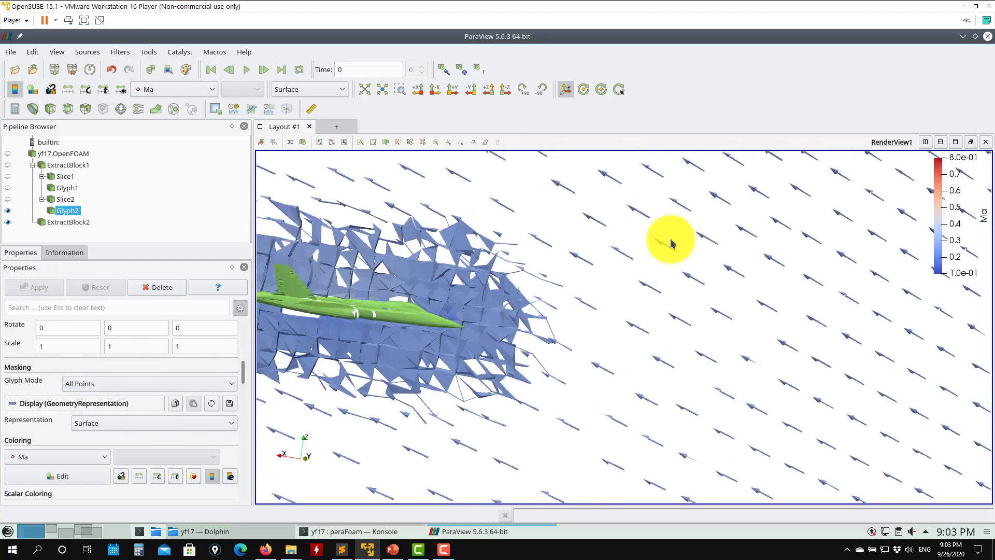
scroll(671, 242, down, 5)
Set the Glyph2 glyph mode to Uniform Spatial Distribution, apply it, and change the seed to 2.
click(227, 384)
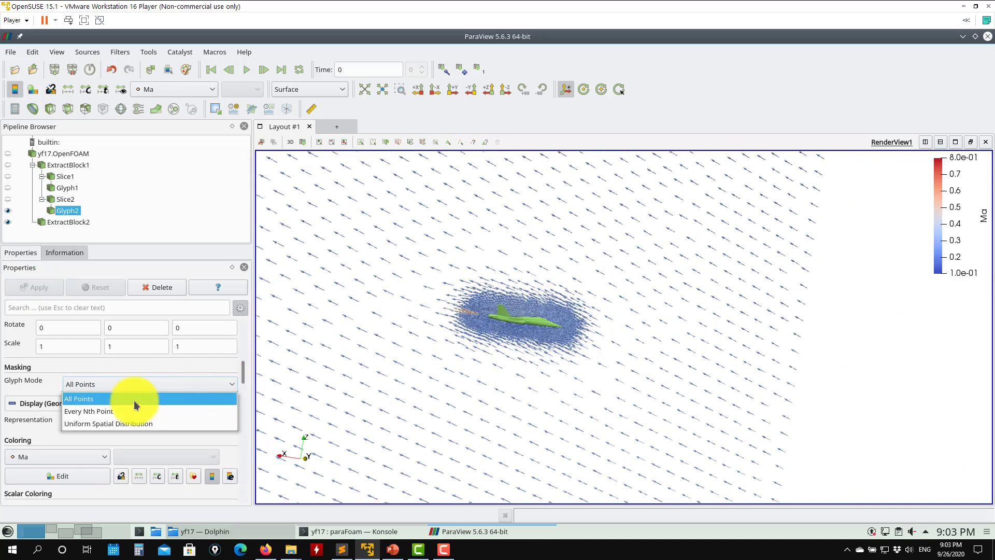
click(81, 423)
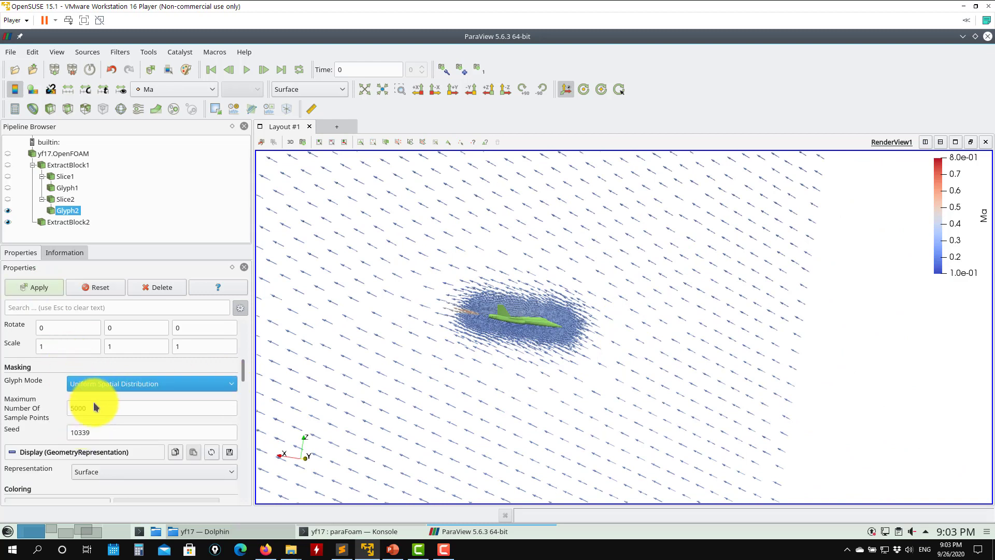
click(23, 286)
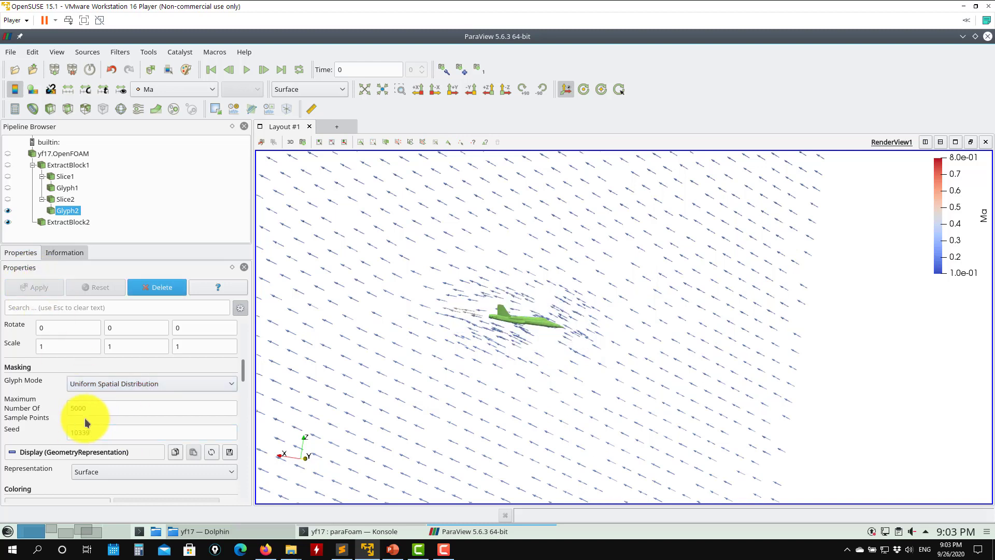
double_click(106, 433)
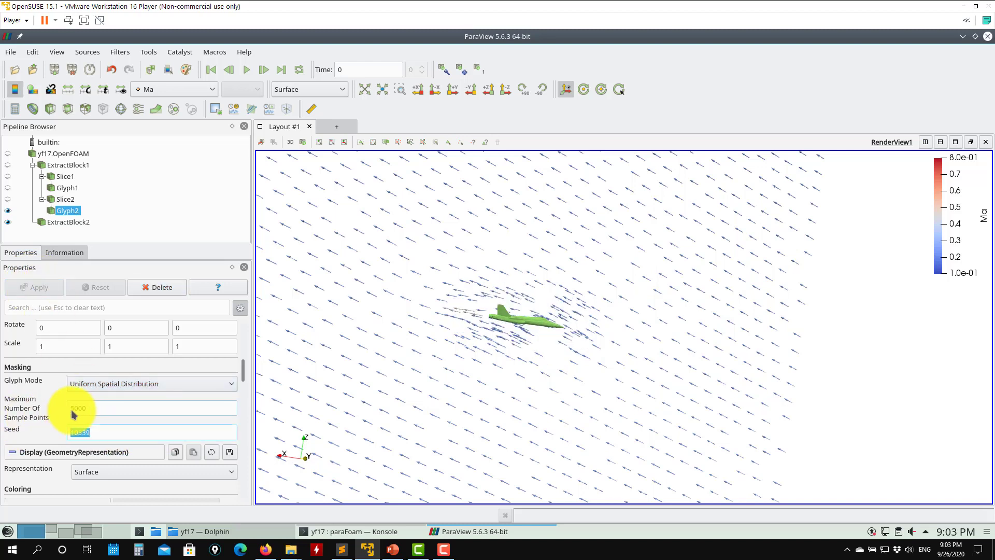
text(2)
click(32, 287)
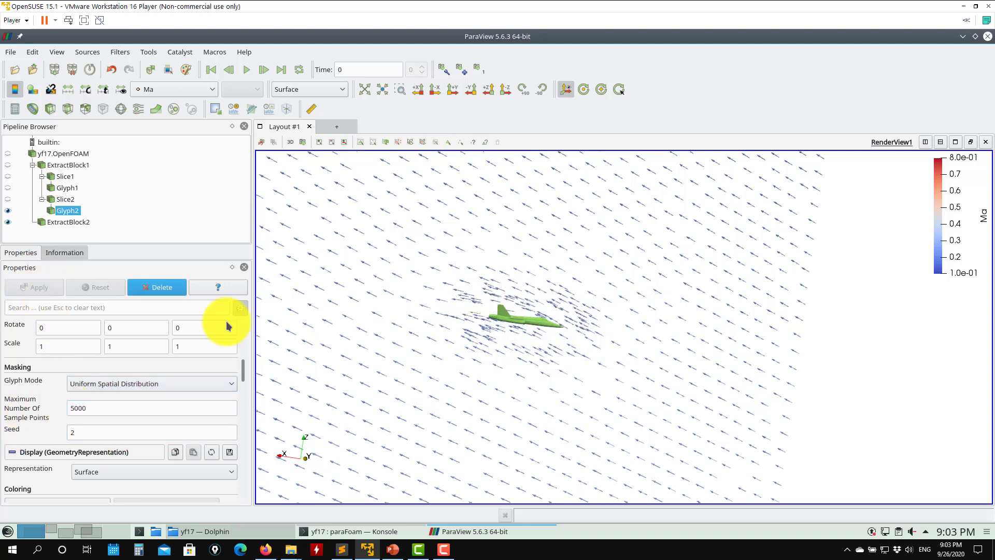
scroll(600, 337, up, 10)
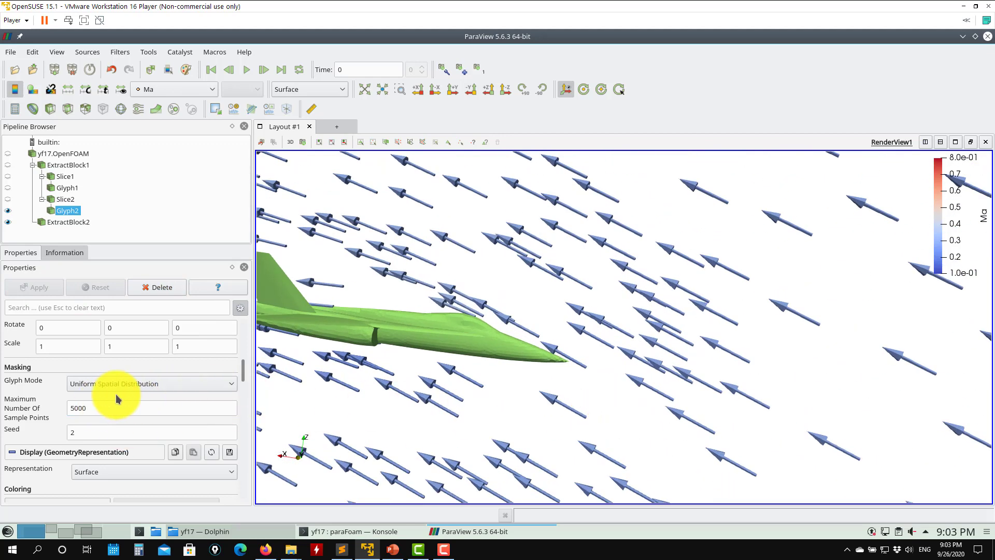
click(159, 384)
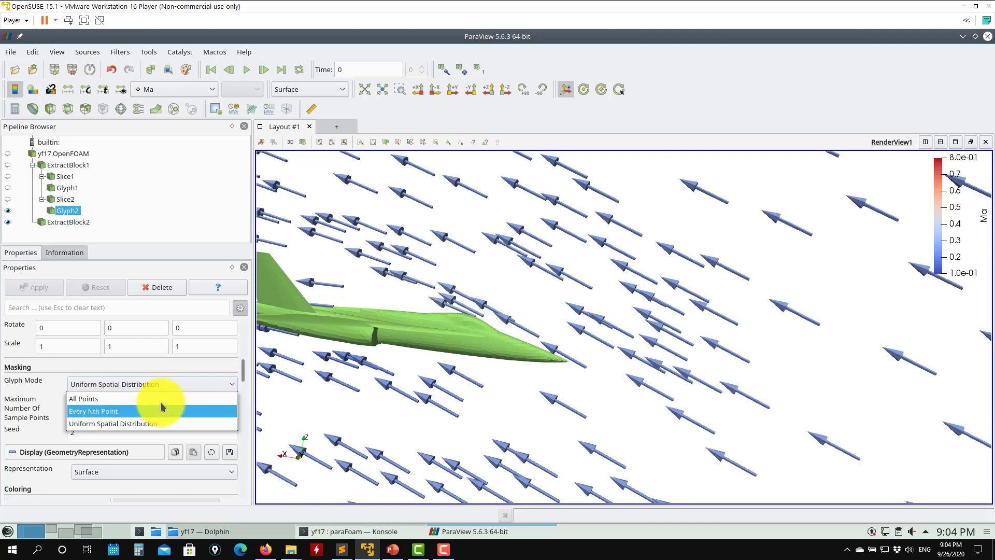
click(456, 315)
Hide Glyph2 and show Glyph1, framing its arrows around the aircraft's wingtip.
click(7, 211)
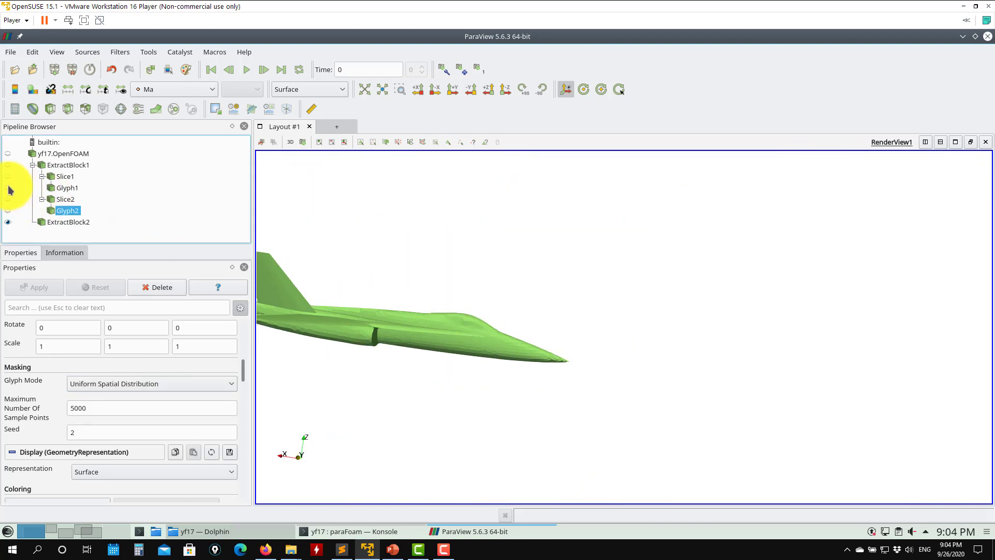
click(8, 188)
drag(262, 244, 618, 374)
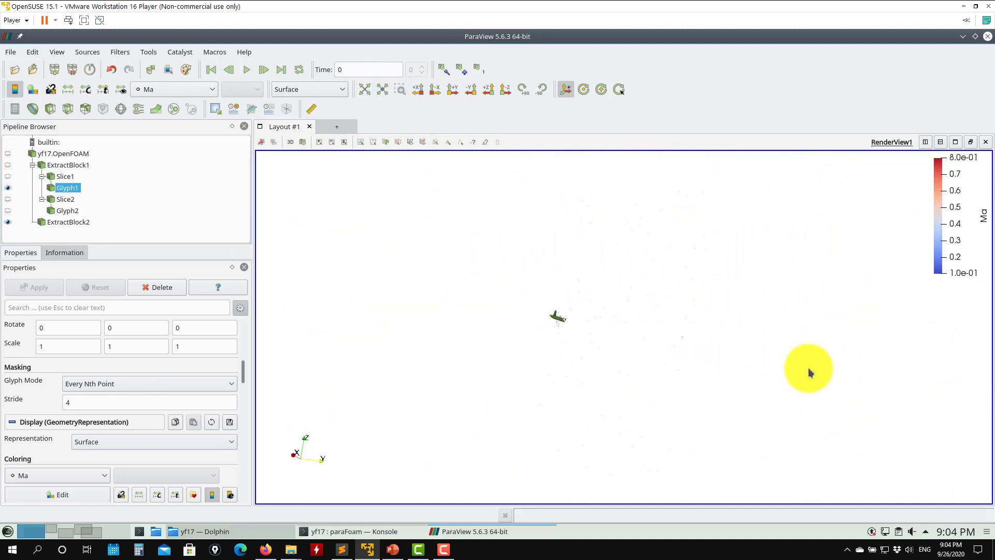
scroll(557, 342, up, 10)
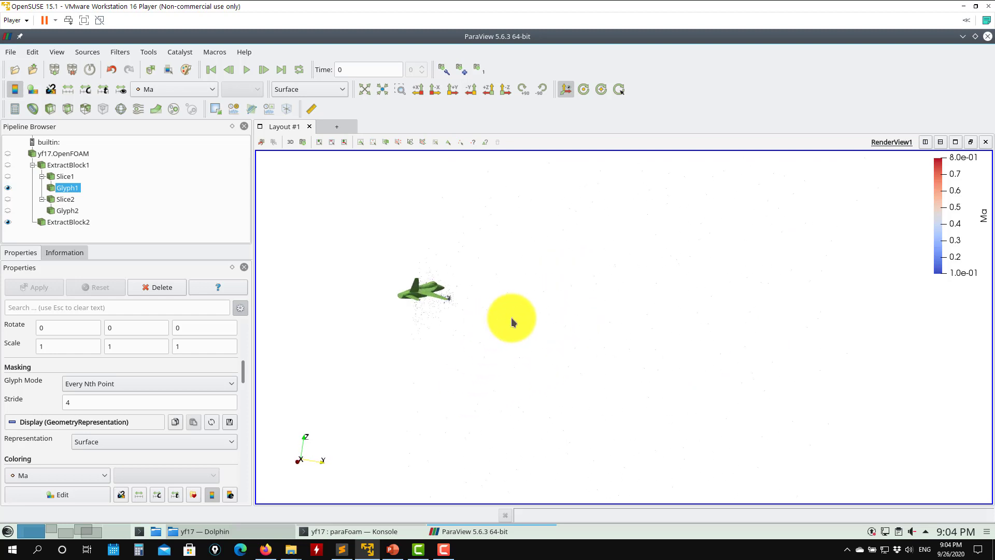
middle_drag(470, 301, 654, 324)
right_drag(590, 278, 545, 388)
middle_drag(610, 335, 762, 414)
right_drag(631, 294, 632, 334)
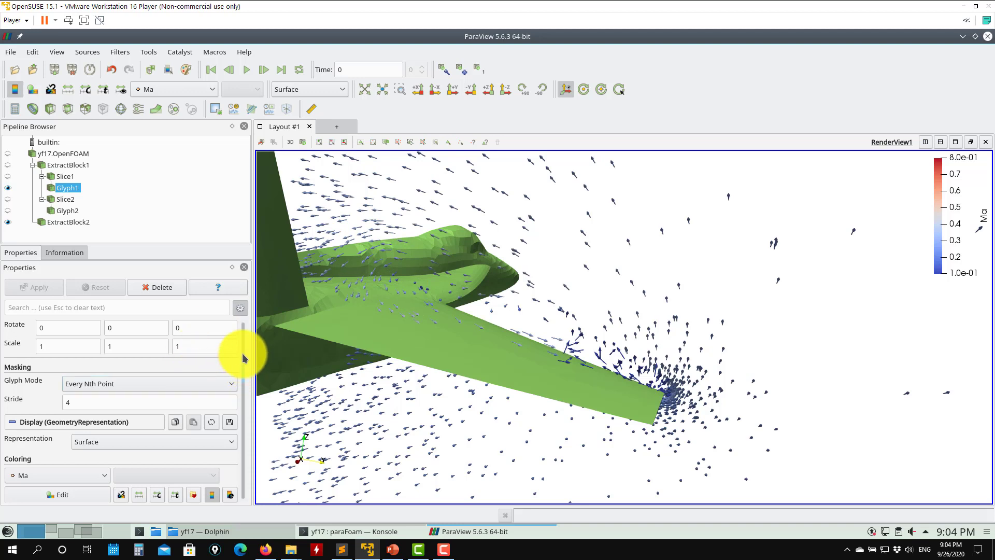
Review the orientation, scale and masking settings of Glyph1 and its arrows near the wing.
scroll(242, 357, up, 6)
scroll(248, 356, down, 4)
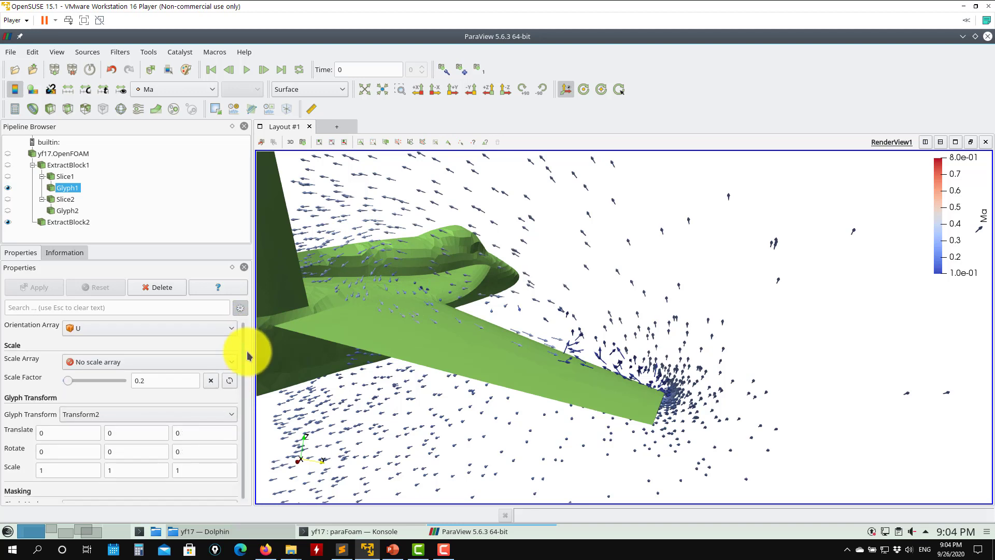
scroll(246, 348, up, 2)
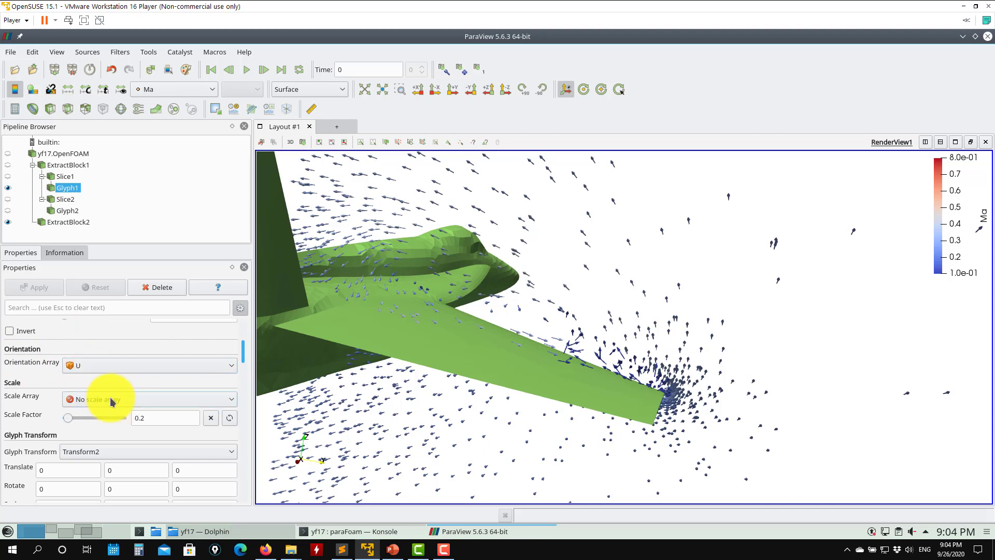
scroll(470, 382, down, 5)
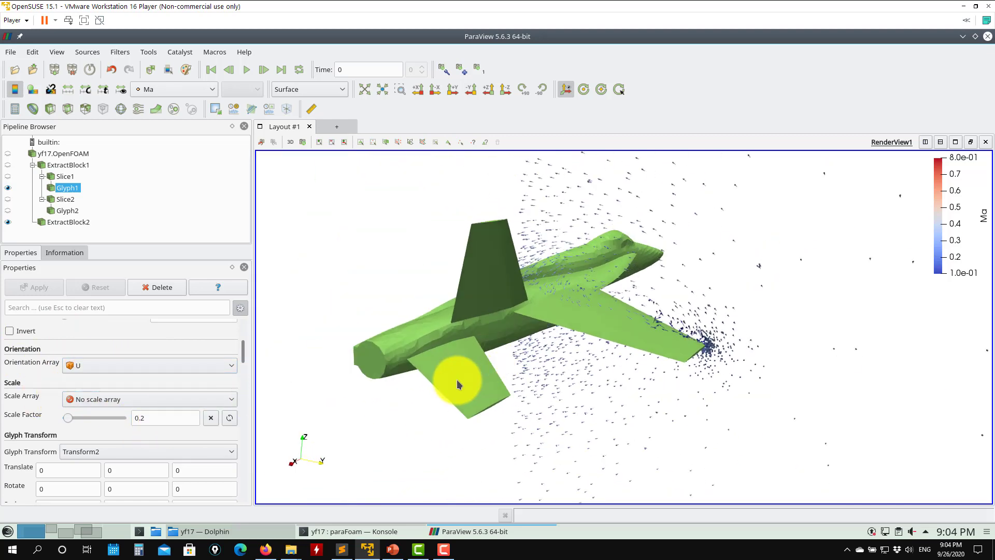
scroll(477, 380, up, 5)
double_click(154, 418)
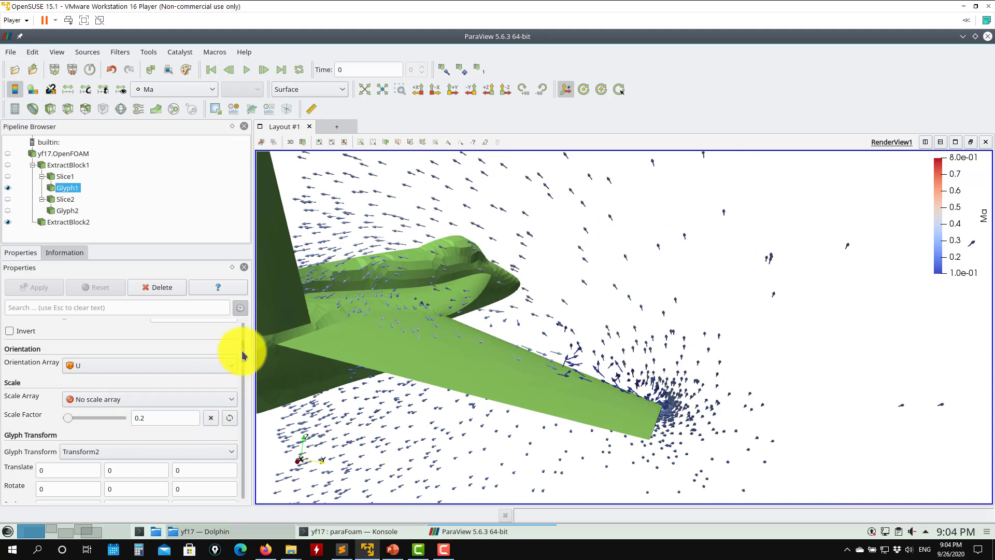
scroll(241, 358, down, 6)
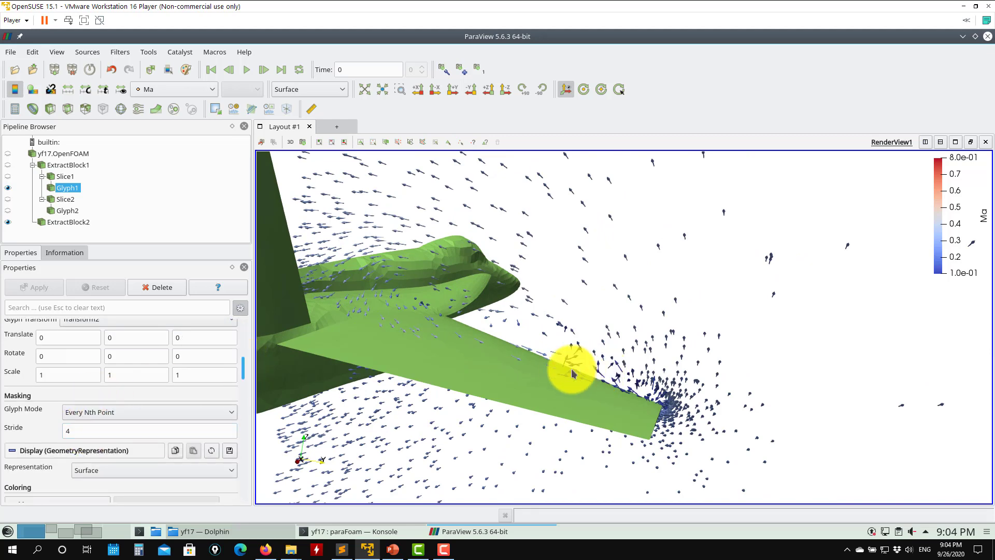
Set the Glyph1 glyph mode to All Points, apply it, and examine the arrows around the wingtip vortex.
drag(570, 367, 511, 389)
click(173, 413)
click(173, 425)
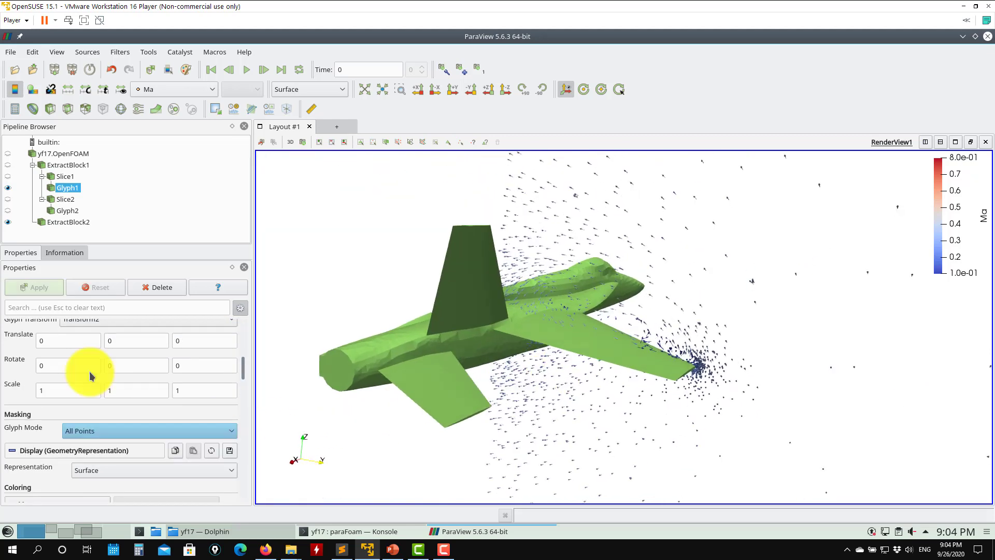
click(36, 287)
scroll(622, 317, up, 5)
scroll(601, 324, down, 5)
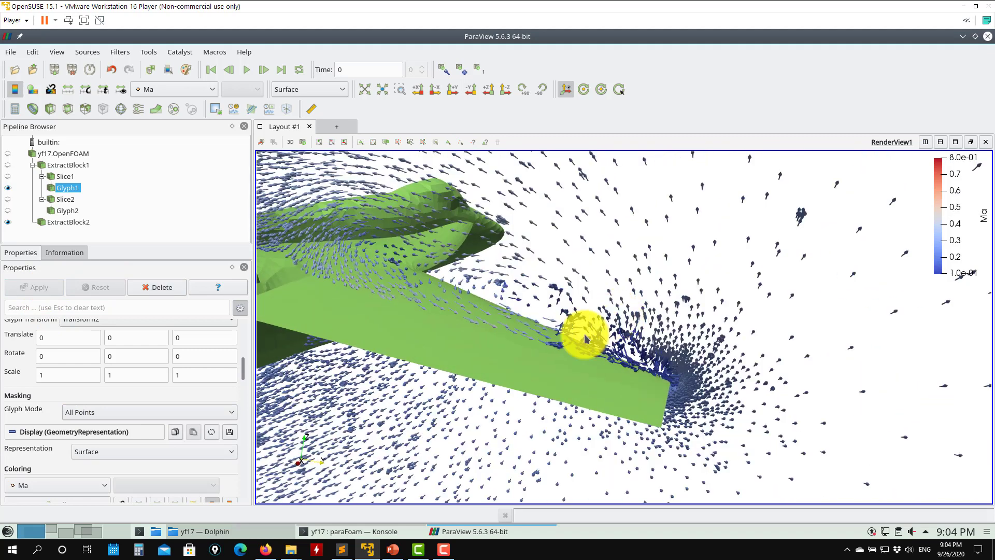
scroll(574, 318, up, 5)
scroll(572, 333, down, 5)
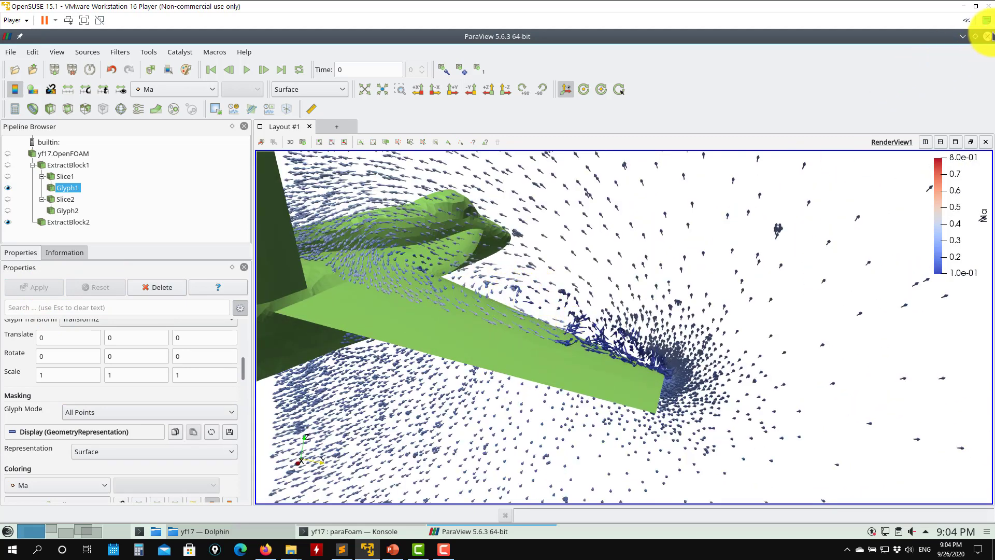
Close ParaView and relaunch it from the Konsole with paraFoam -builtin.
click(988, 36)
key(Up)
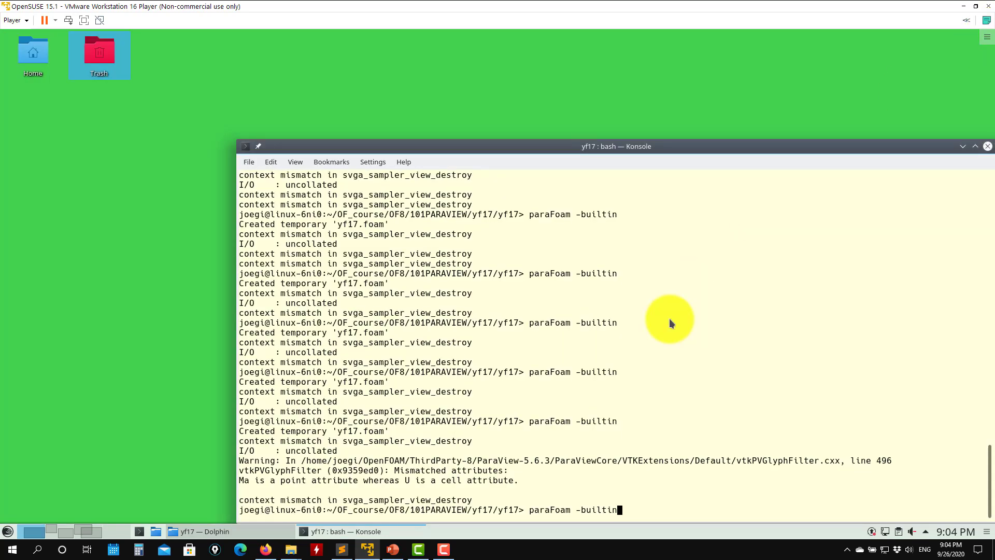
key(Return)
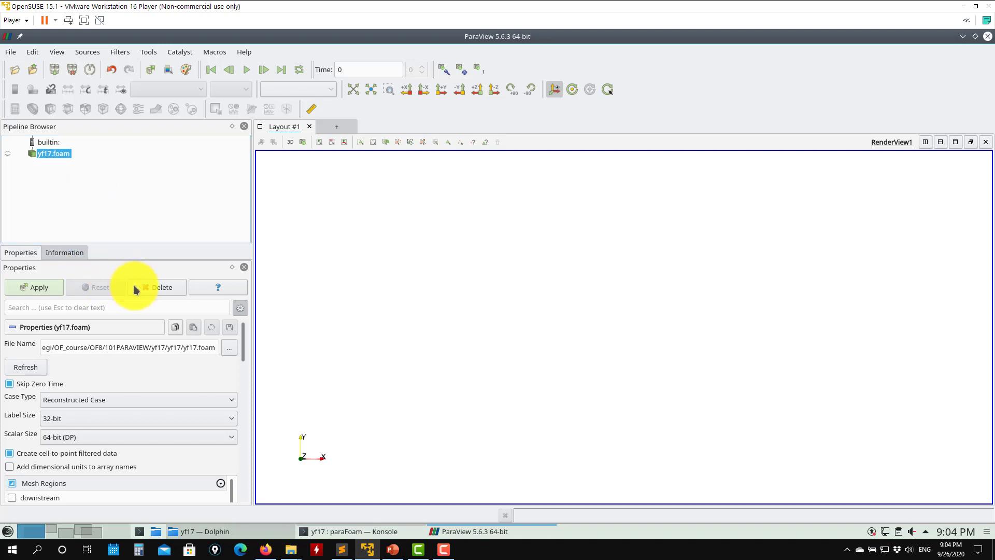
Delete the yf17.foam source and load a vectors state file from the paraview folder with Use File Names From State.
click(134, 288)
click(29, 52)
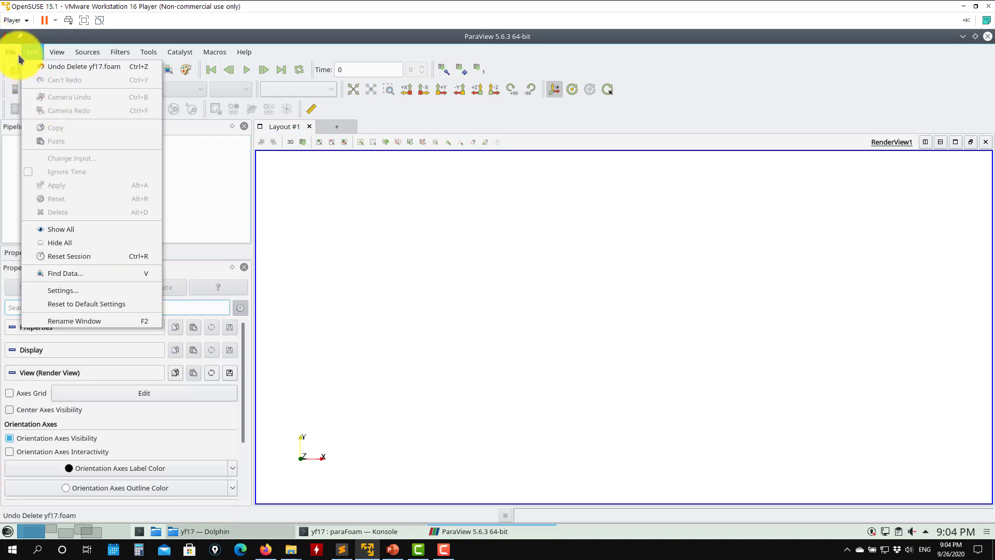
mouse_move(10, 51)
click(24, 98)
click(313, 175)
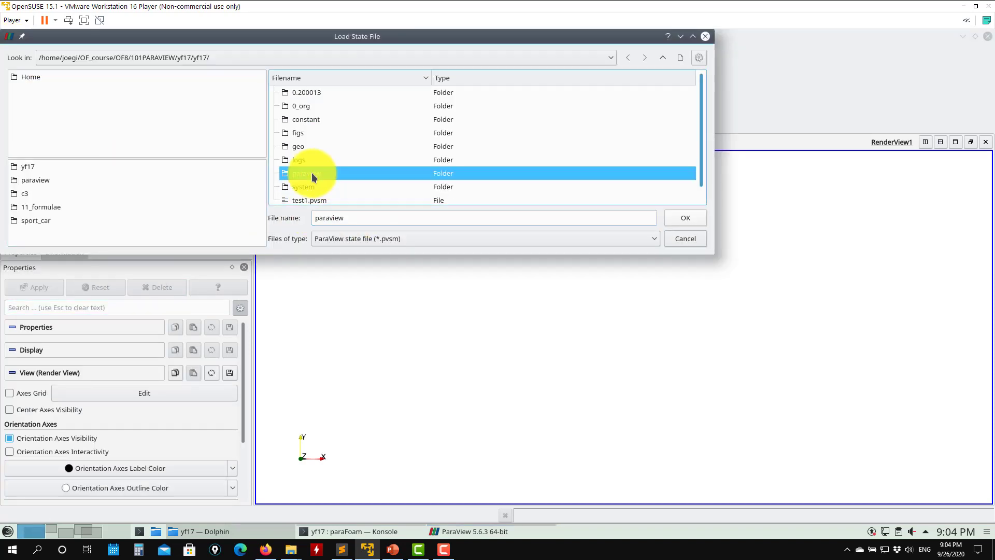
double_click(313, 176)
click(274, 187)
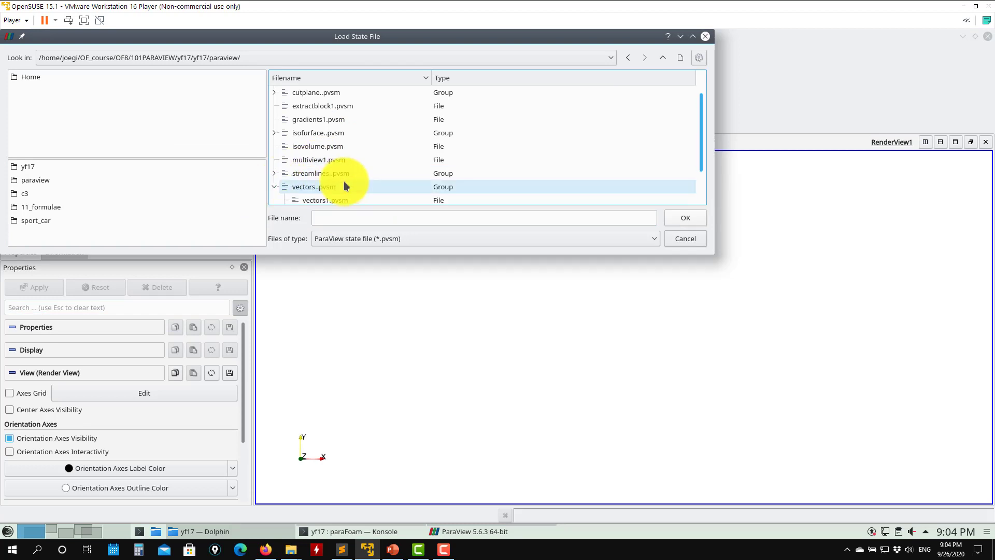
scroll(342, 182, down, 1)
click(332, 174)
click(680, 218)
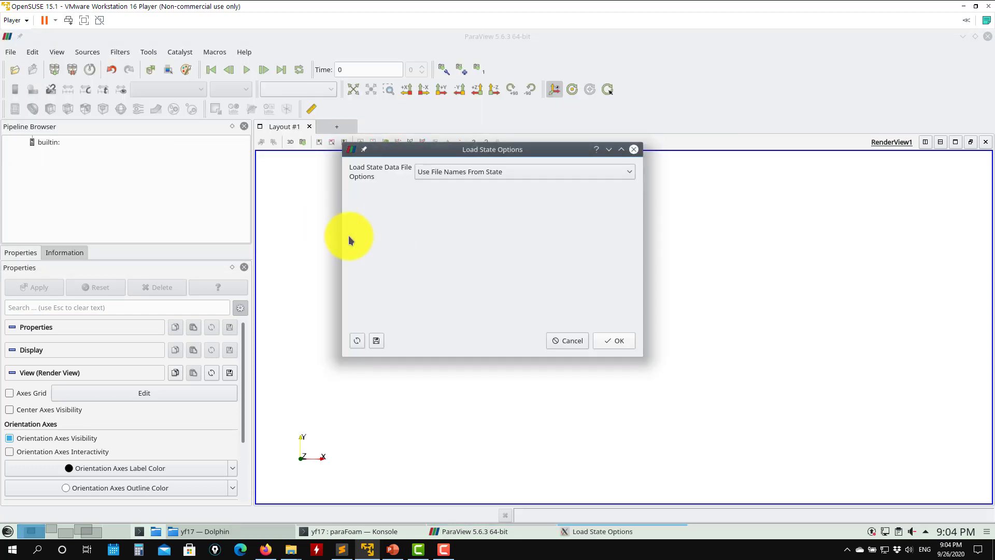
click(612, 340)
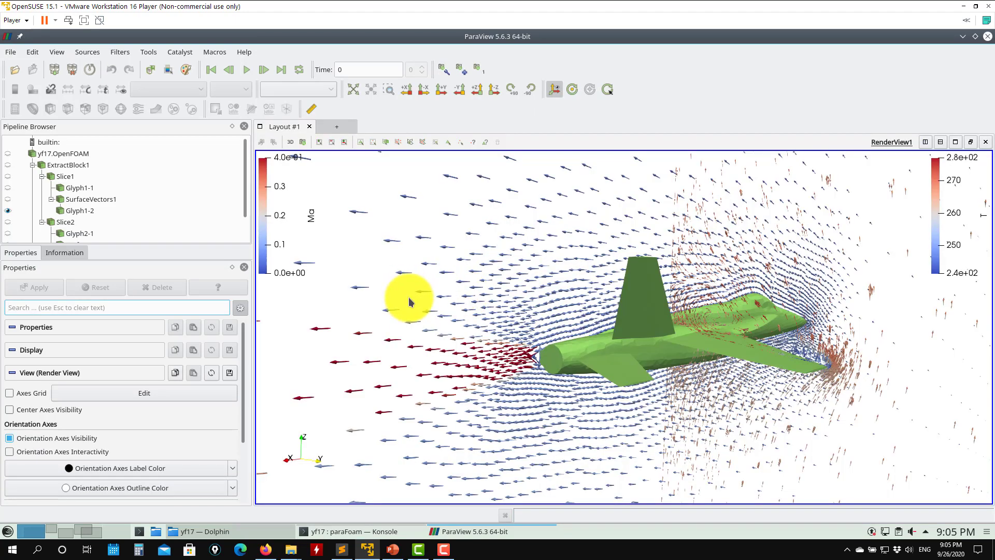
Hide Glyph2-2 and examine the remaining Glyph1-2 arrows around the aircraft's tail and wing.
drag(622, 322, 660, 333)
scroll(686, 343, up, 3)
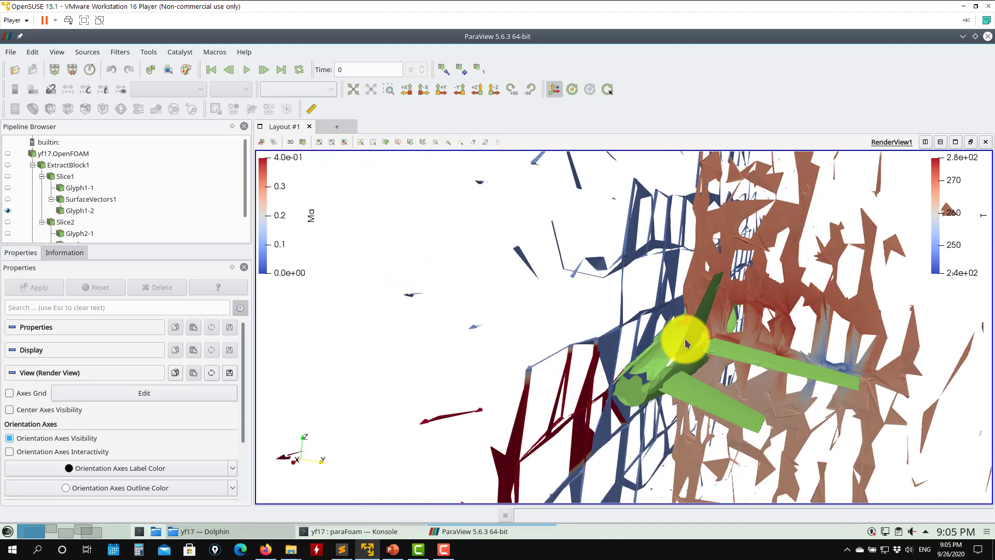
scroll(773, 349, down, 5)
scroll(762, 367, up, 5)
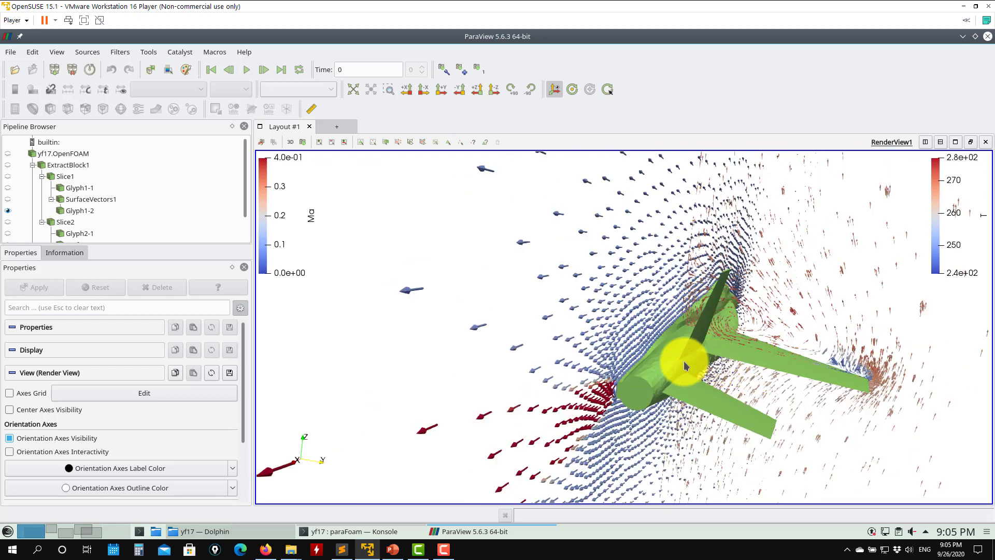
drag(684, 365, 651, 355)
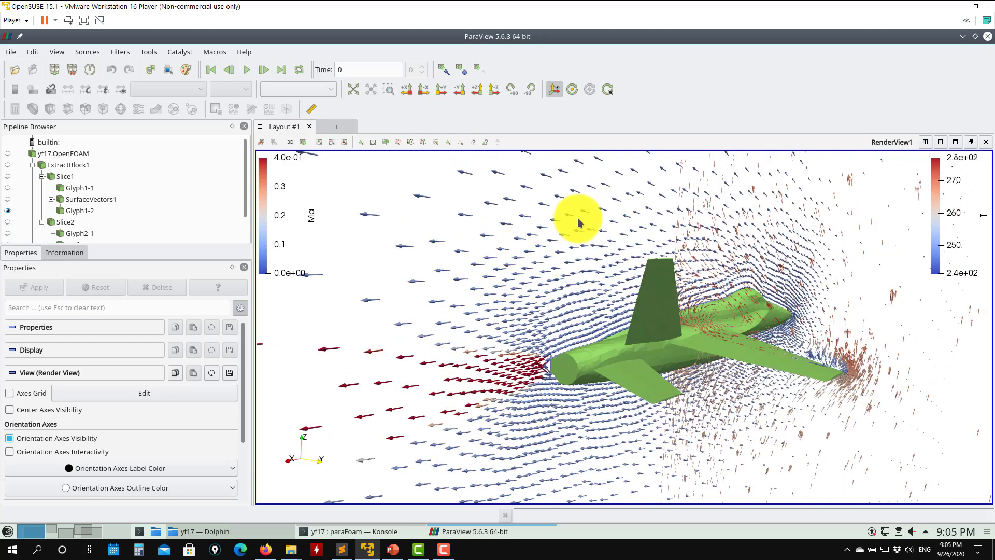
click(23, 210)
scroll(64, 207, down, 1)
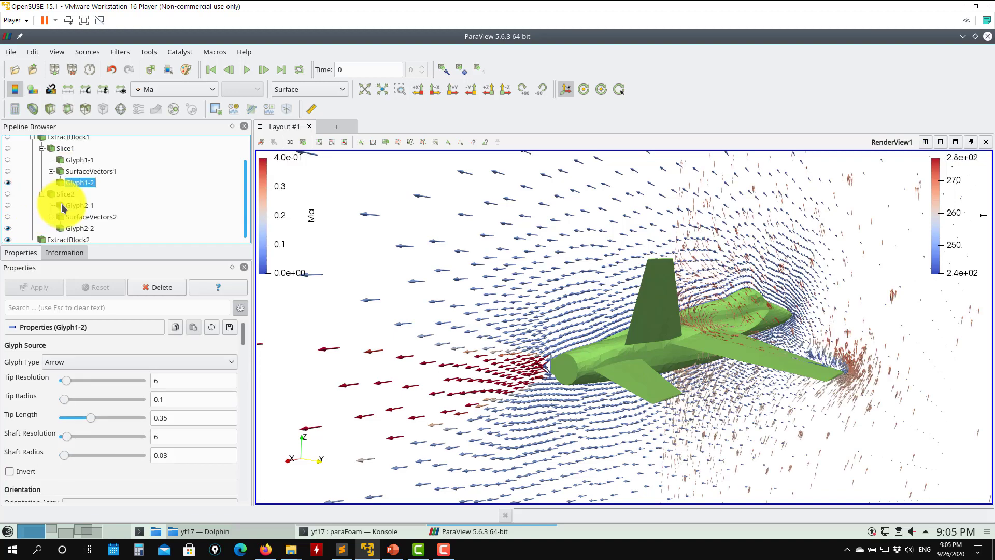
click(8, 228)
drag(645, 312, 459, 324)
drag(558, 333, 707, 304)
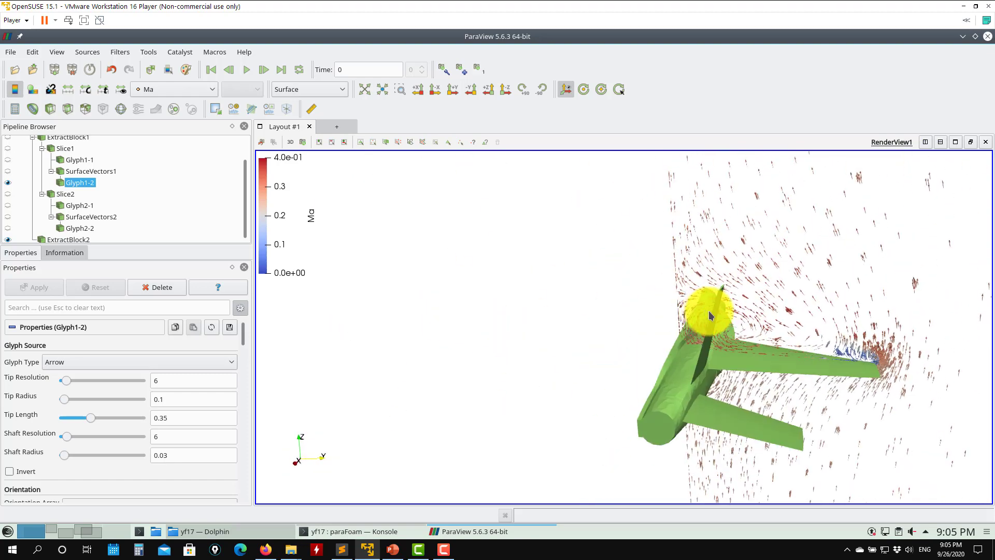
drag(786, 337, 511, 311)
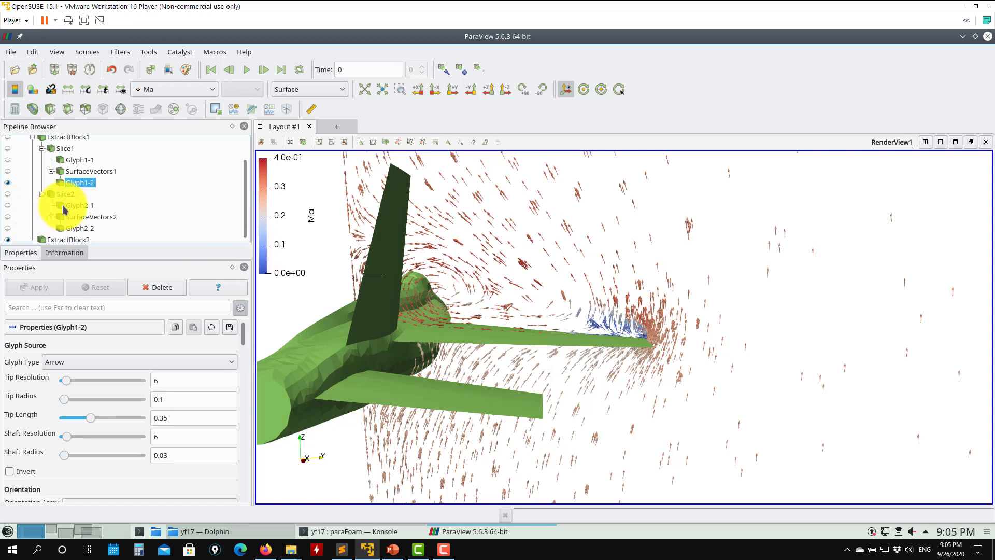
Hide Glyph1-2 and show the Slice1 plane colored by rho.
scroll(63, 209, up, 2)
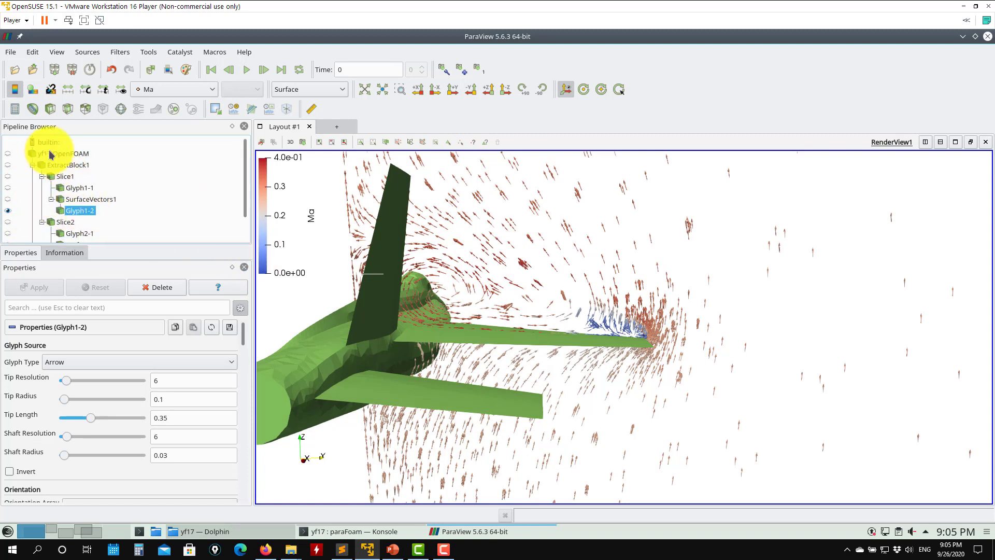
click(67, 178)
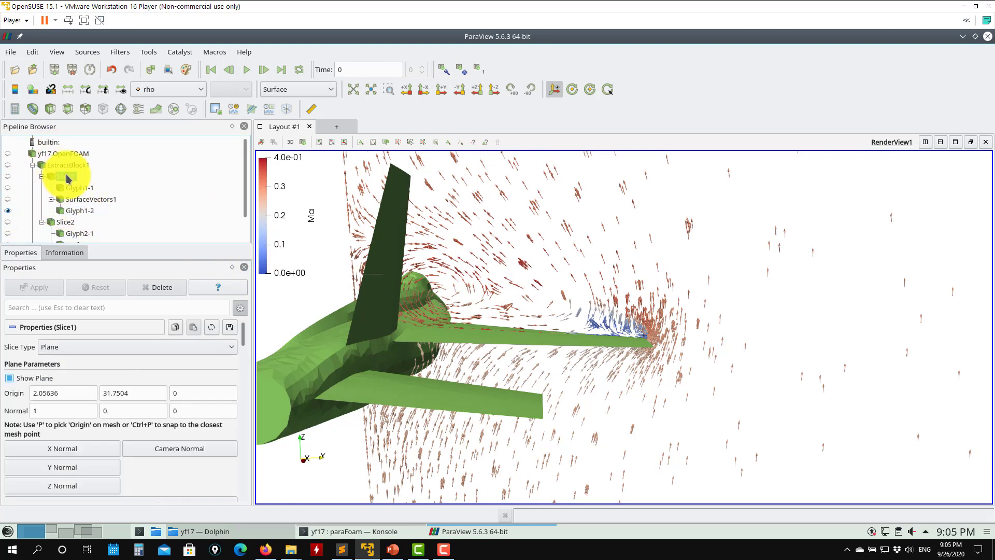
click(8, 211)
click(7, 177)
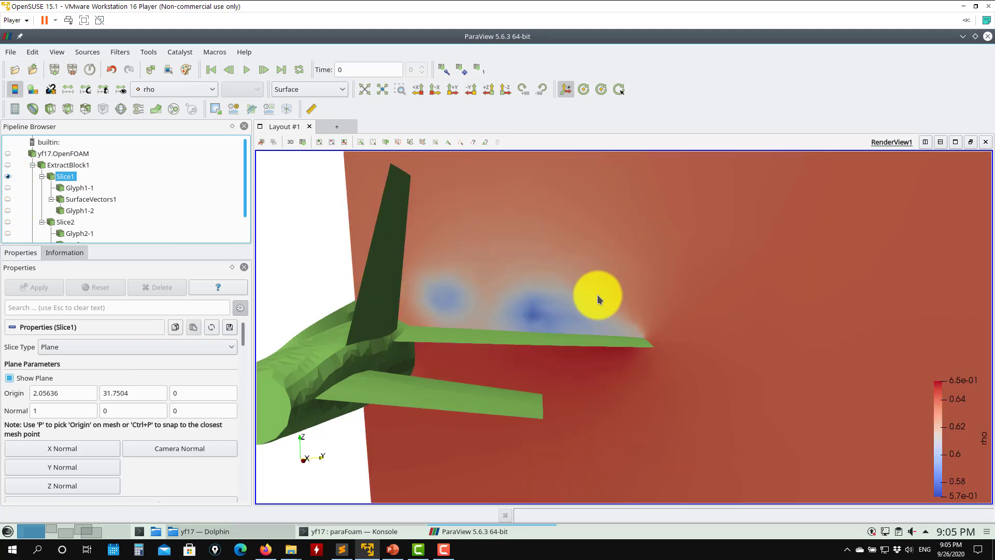
Show Glyph1-1 in place of Slice1 and review its orientation and scale settings.
click(8, 188)
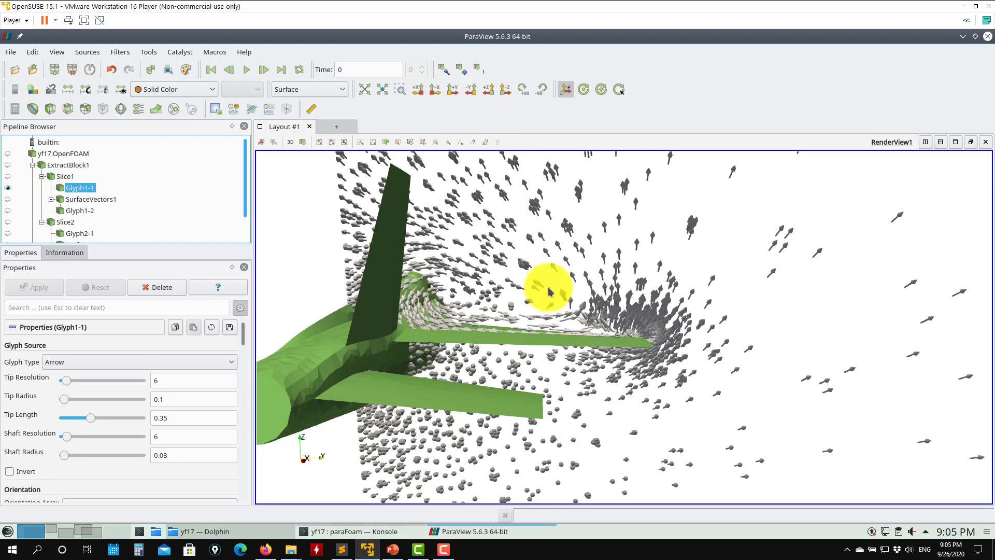
scroll(245, 334, down, 10)
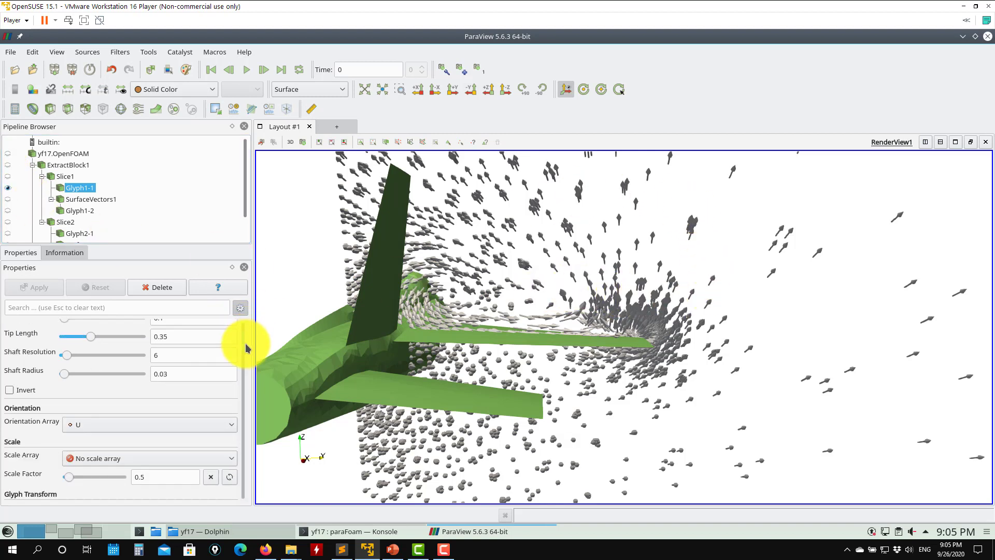
scroll(246, 368, up, 10)
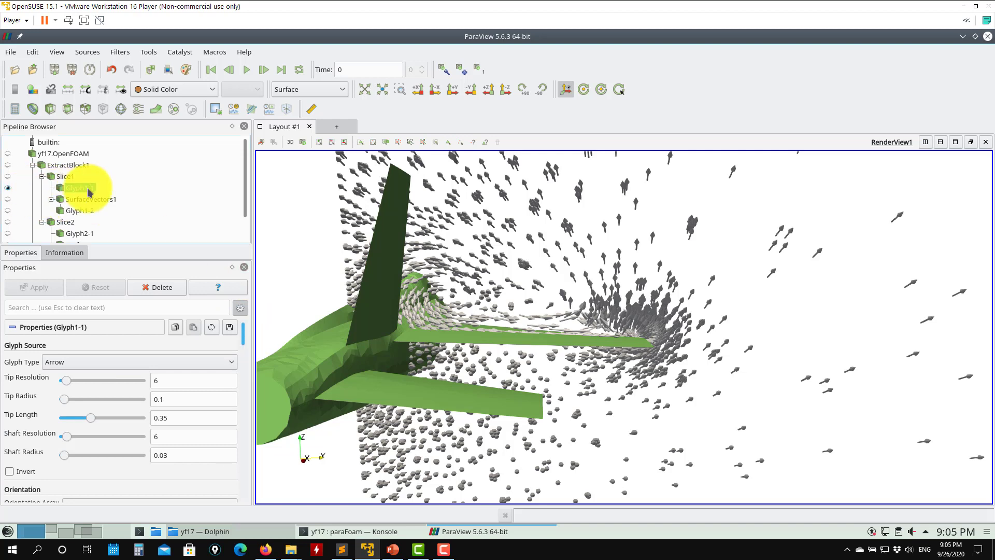
Show Slice1 in place of Glyph1-1 and locate the Surface Vectors filter in the alphabetical filter list.
click(7, 188)
click(11, 177)
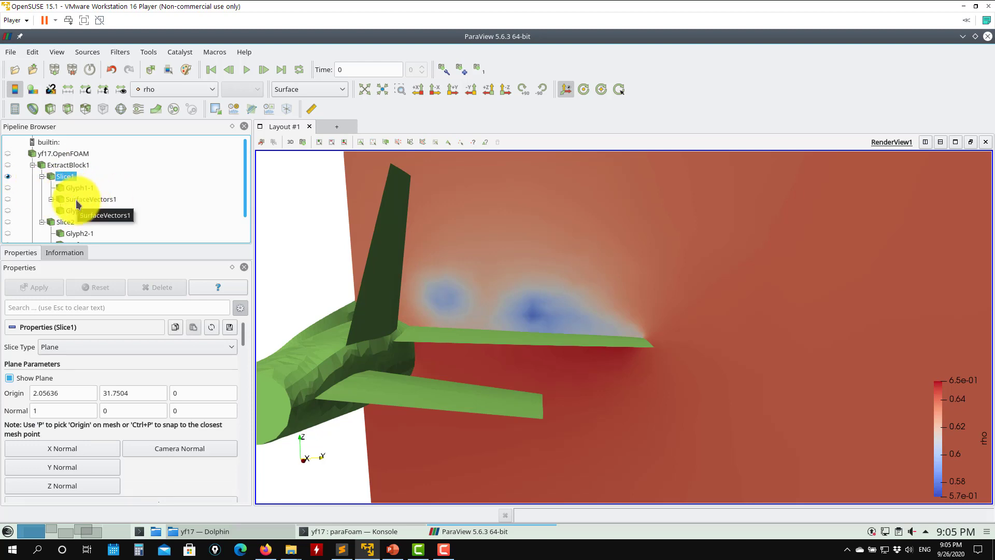
click(120, 52)
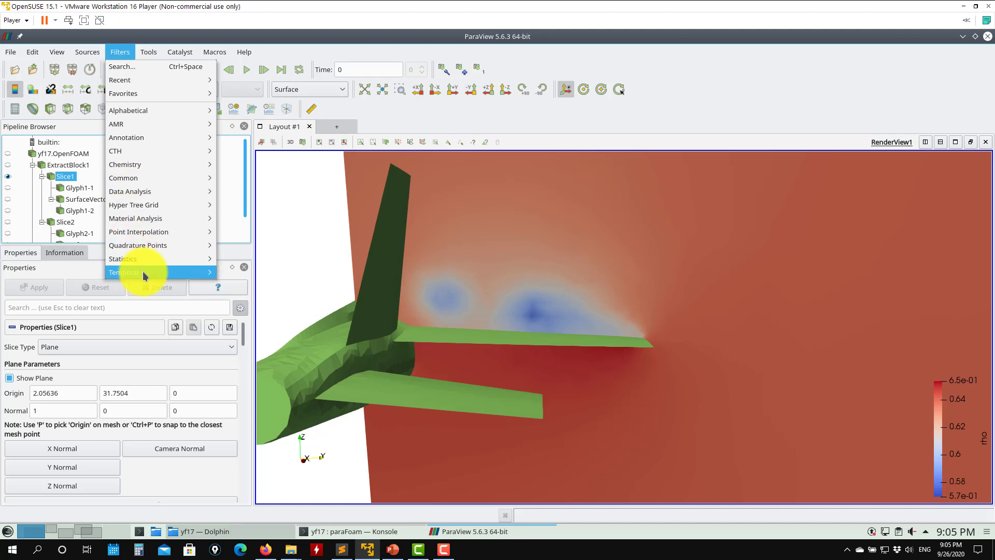
mouse_move(148, 112)
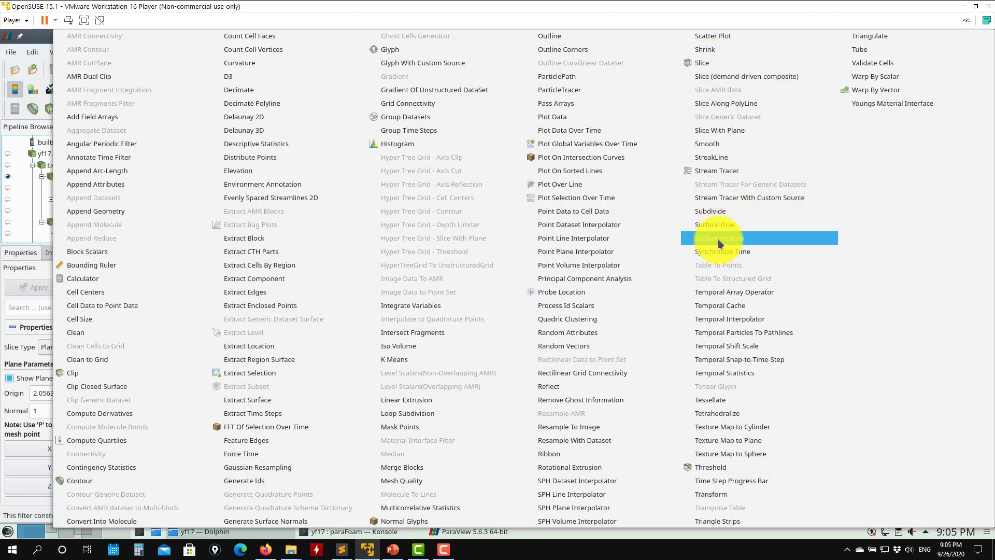
key(Escape)
key(Escape)
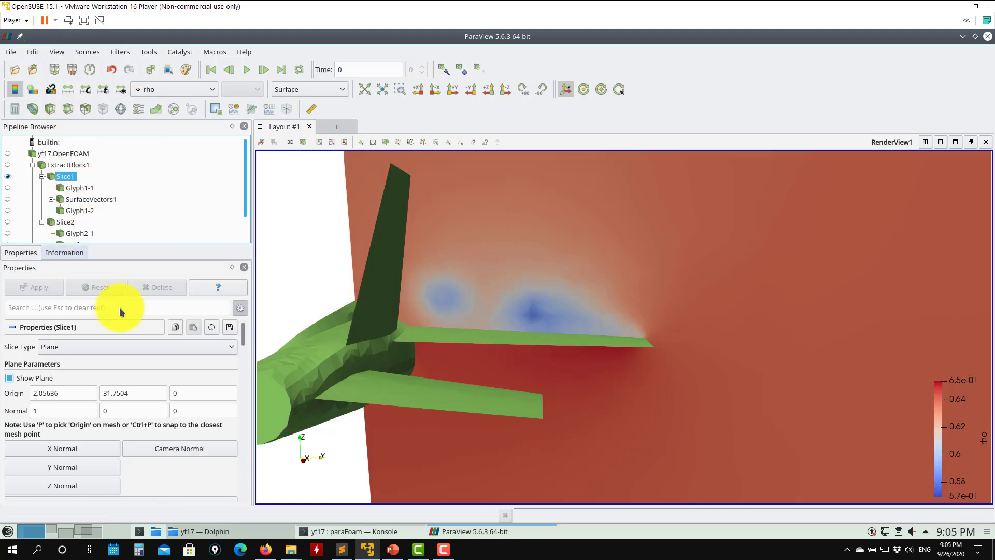
Show SurfaceVectors1 in place of Slice1 and review its constraint mode options, keeping Parallel.
click(96, 199)
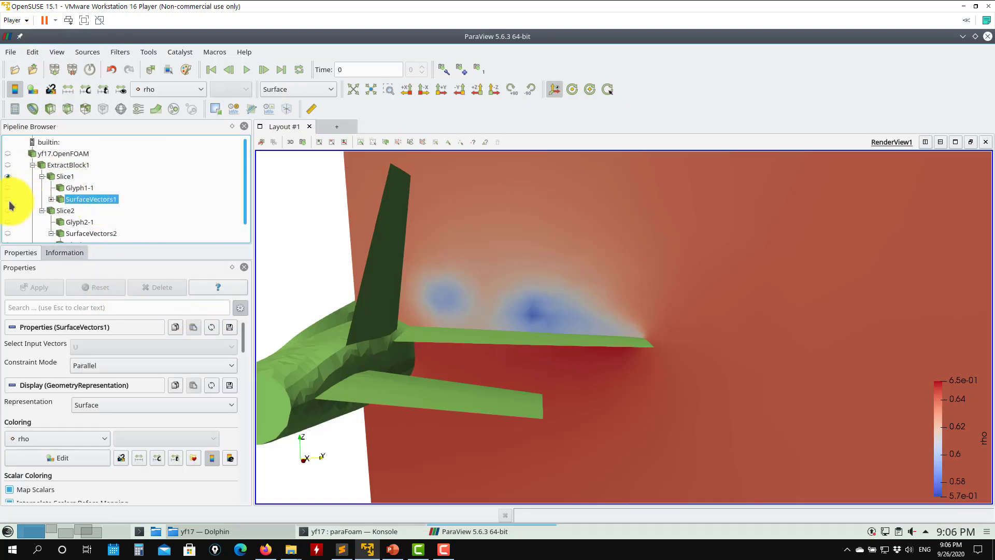
click(52, 200)
click(7, 198)
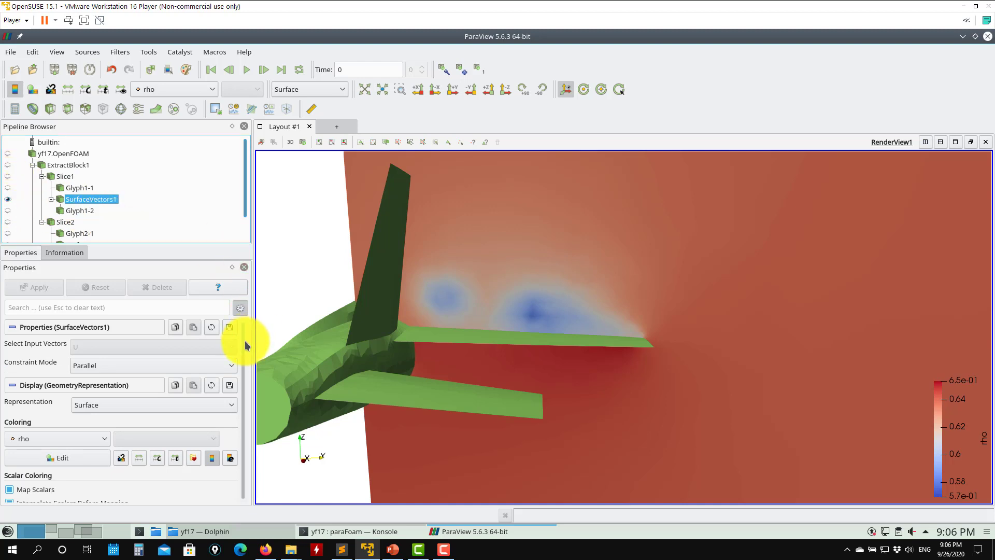
scroll(247, 345, down, 2)
scroll(247, 327, up, 2)
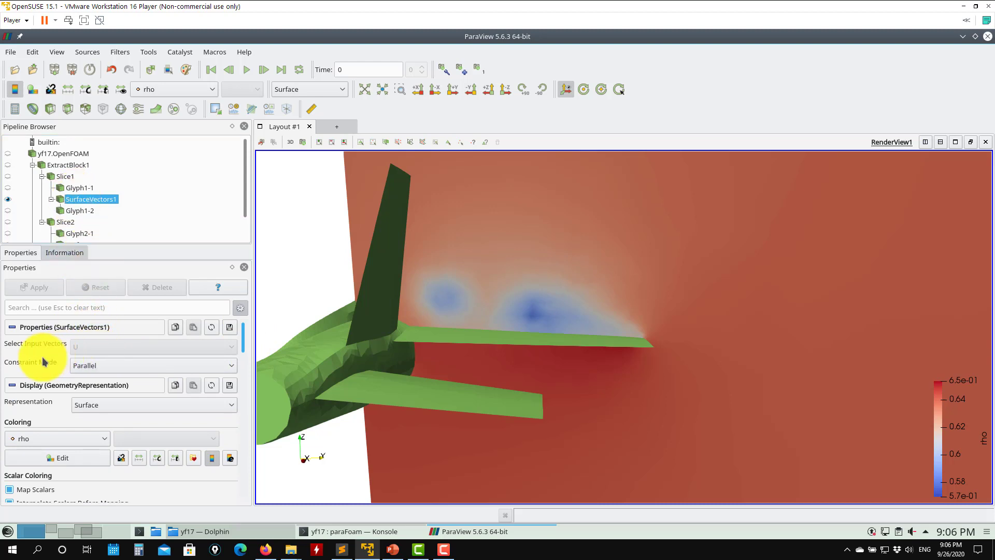
click(101, 367)
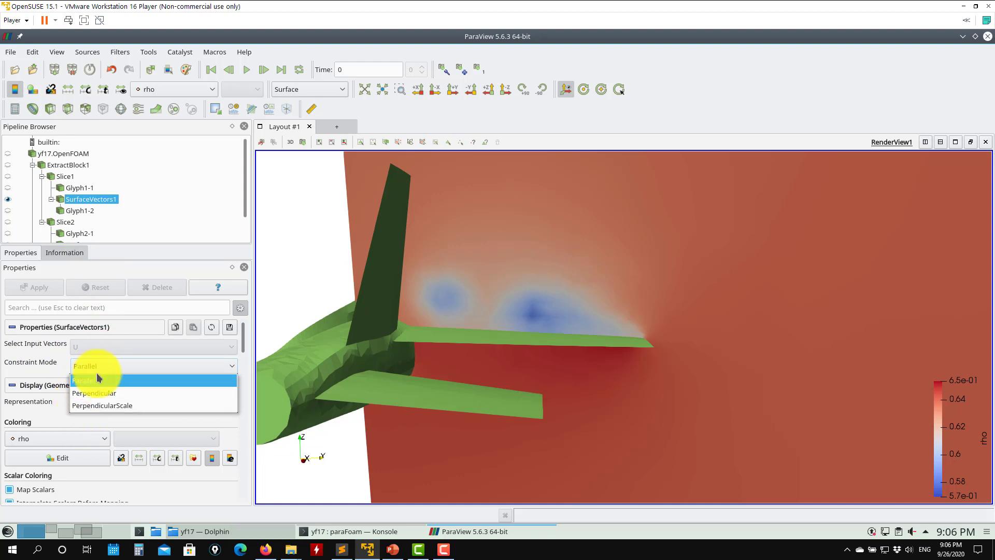
click(79, 385)
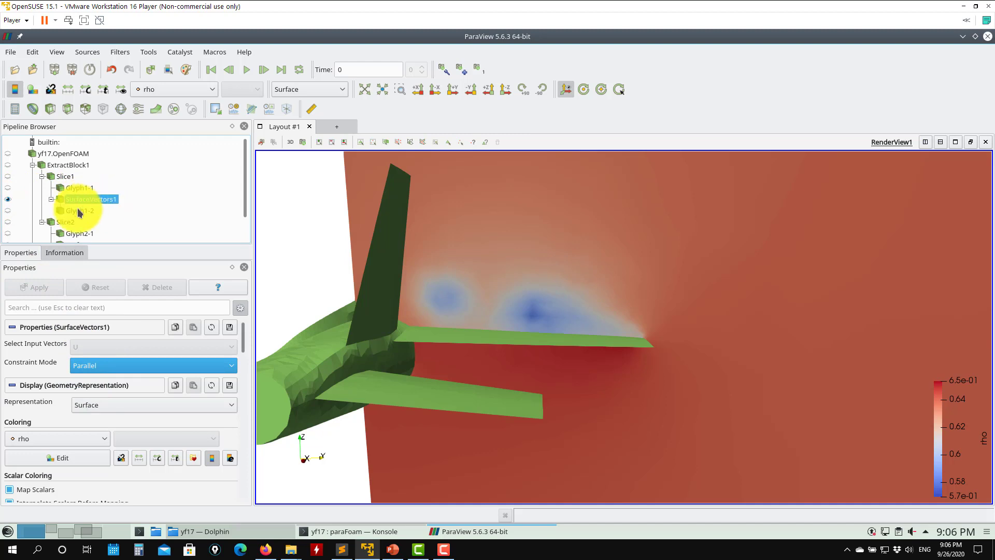
Show Glyph1-2 in place of SurfaceVectors1 and overlay Glyph1-1 to compare both arrow sets near the wingtip.
click(8, 211)
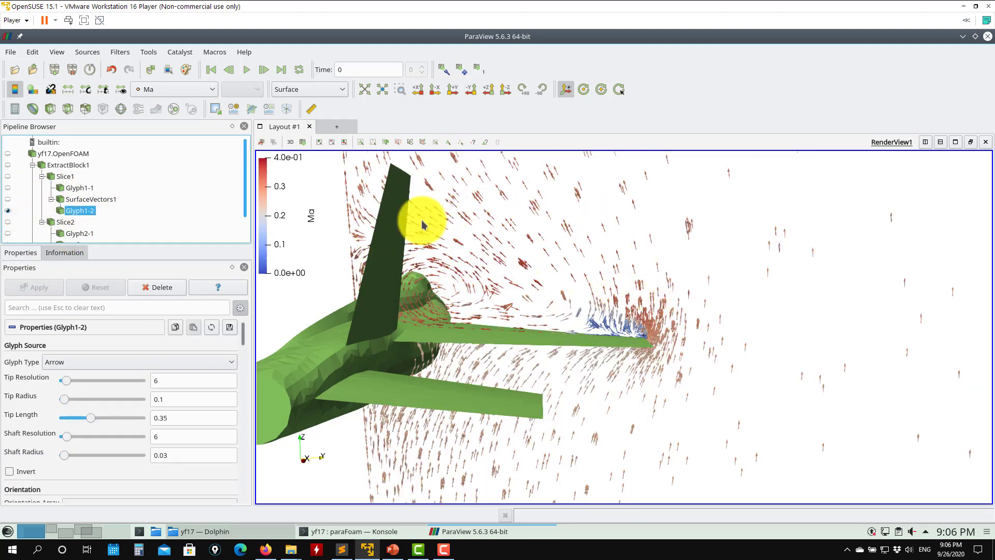
click(9, 187)
scroll(438, 255, up, 5)
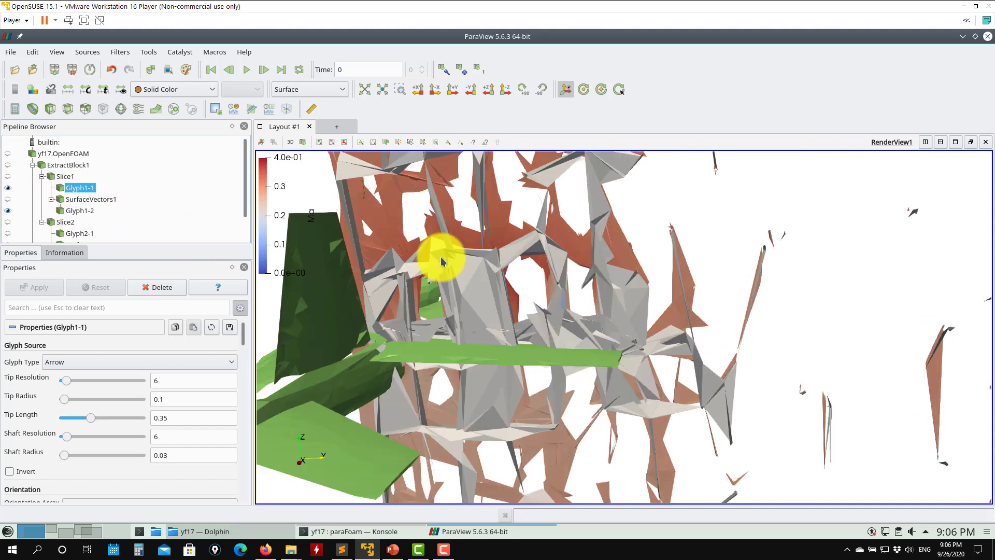
scroll(536, 267, up, 4)
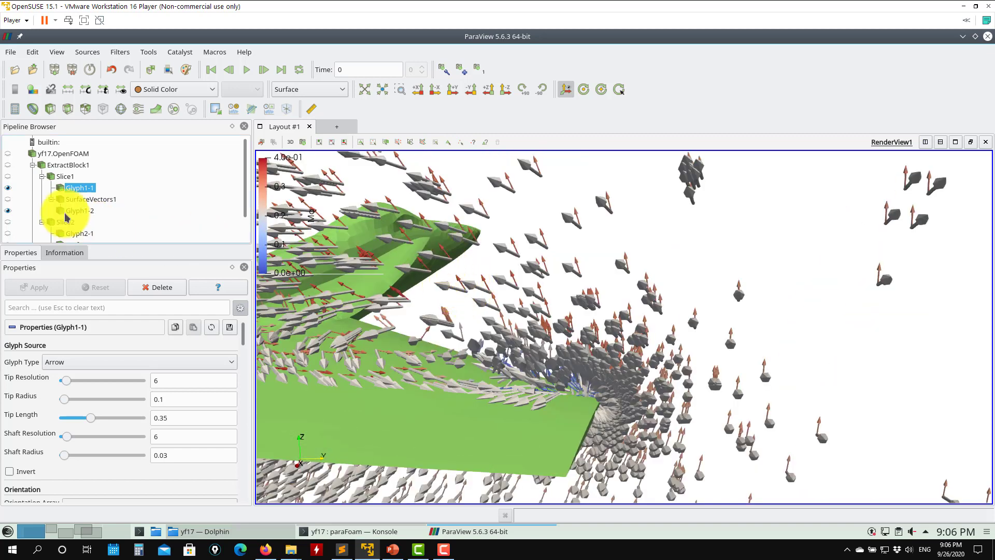
Hide Glyph1-1 and examine the Glyph1-2 arrows around the wingtip.
click(9, 188)
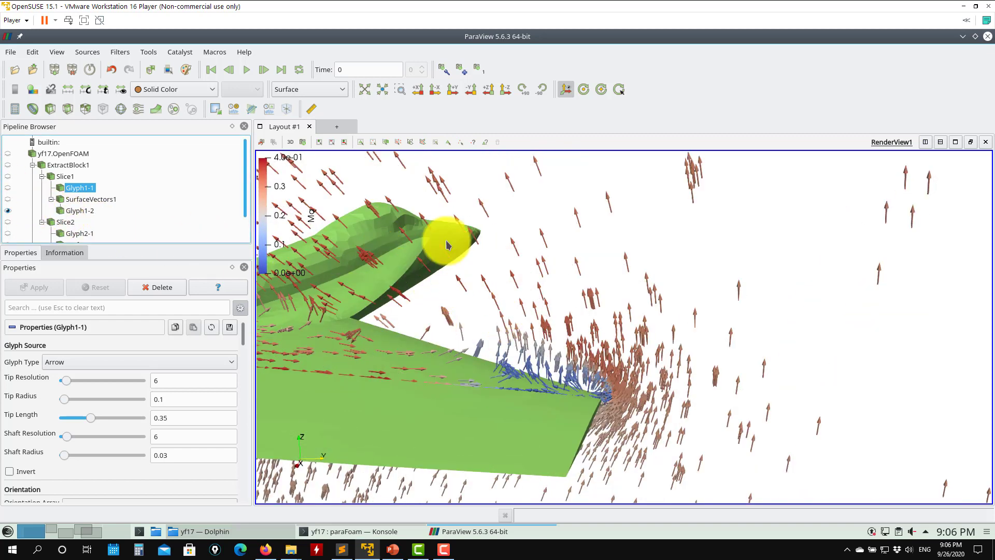
scroll(401, 254, down, 6)
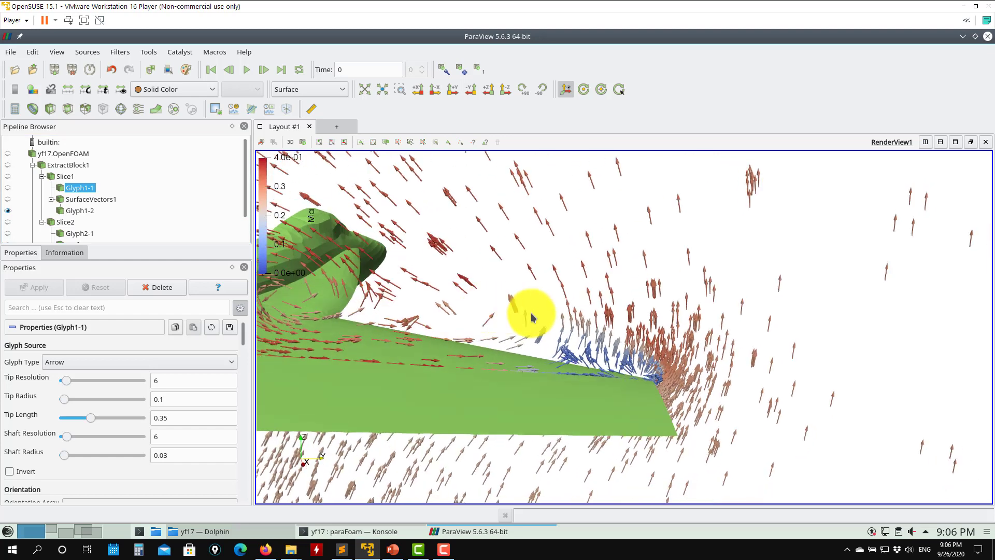
scroll(535, 315, up, 5)
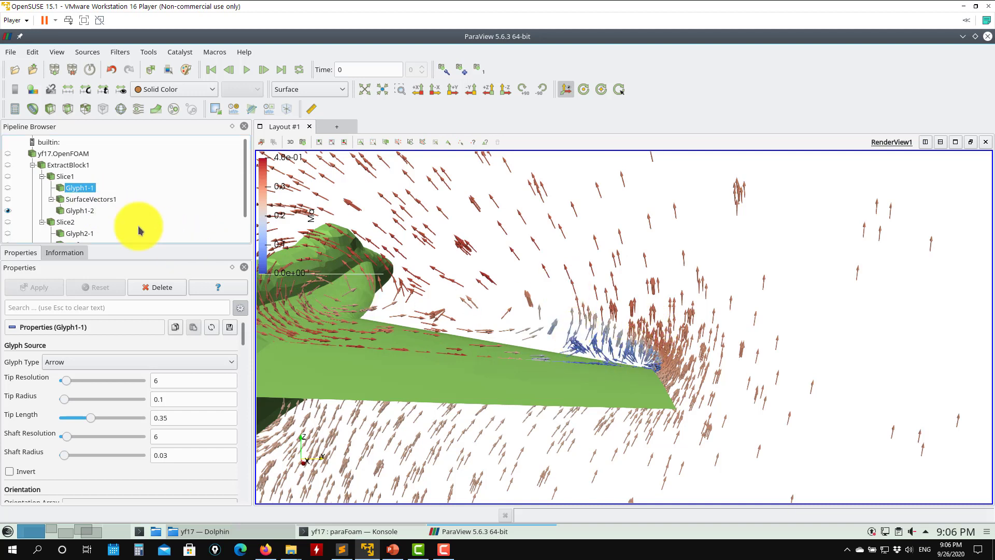
scroll(521, 339, up, 3)
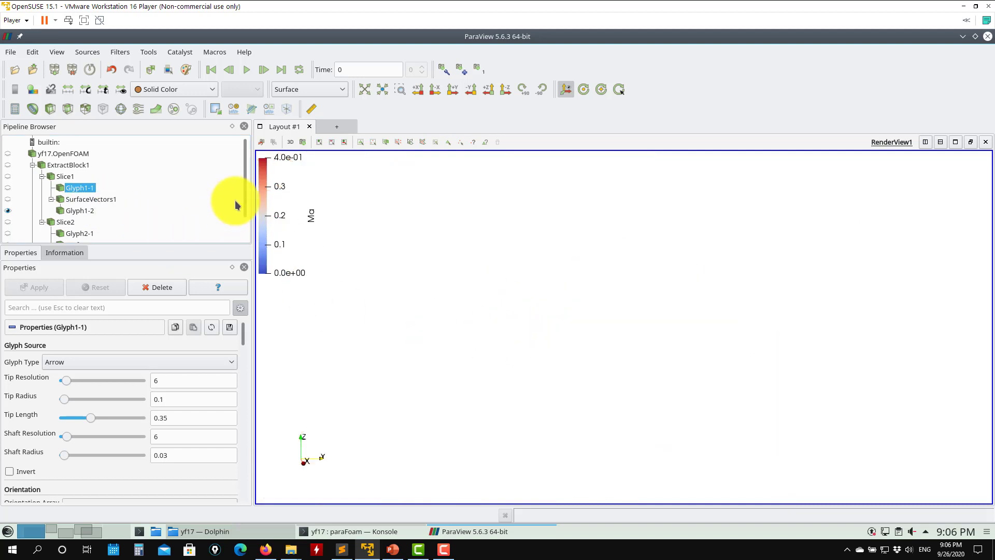
scroll(42, 233, down, 1)
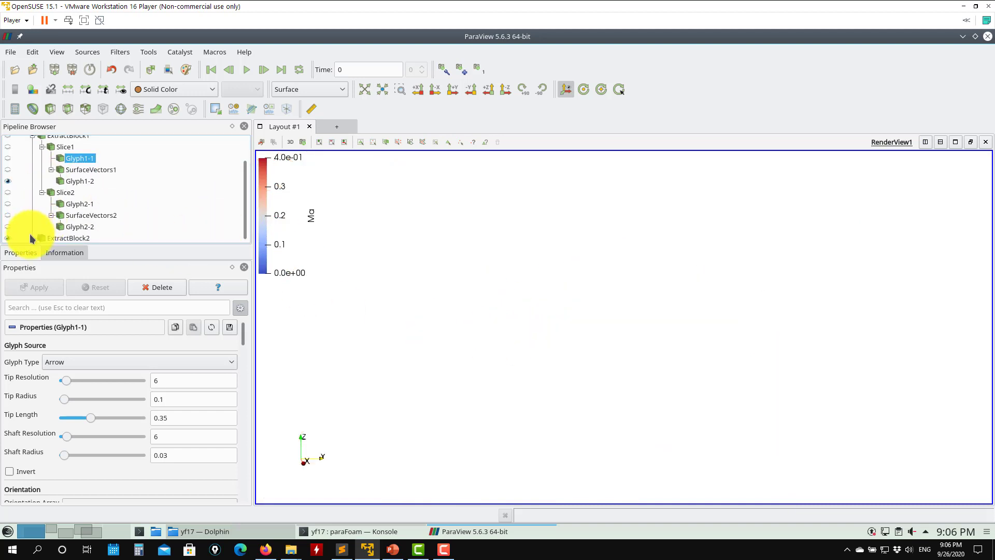
Restart ParaView from the Konsole with paraFoam -builtin and delete the yf17.foam source.
click(988, 37)
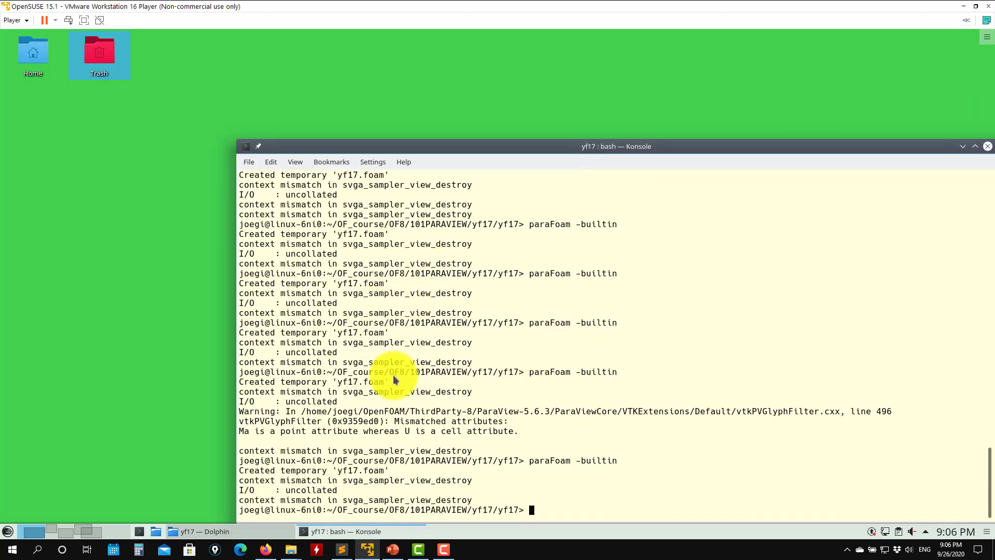
key(Return)
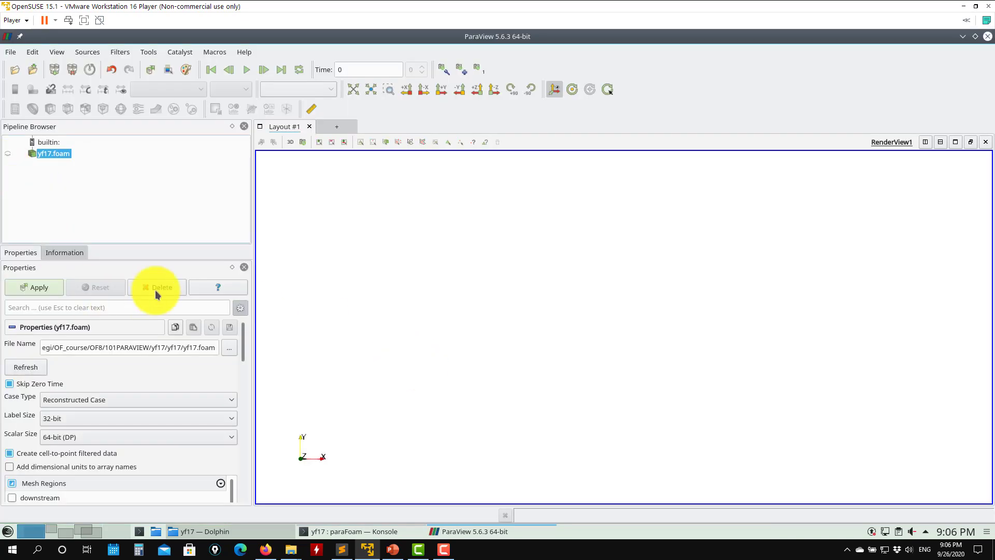
click(155, 289)
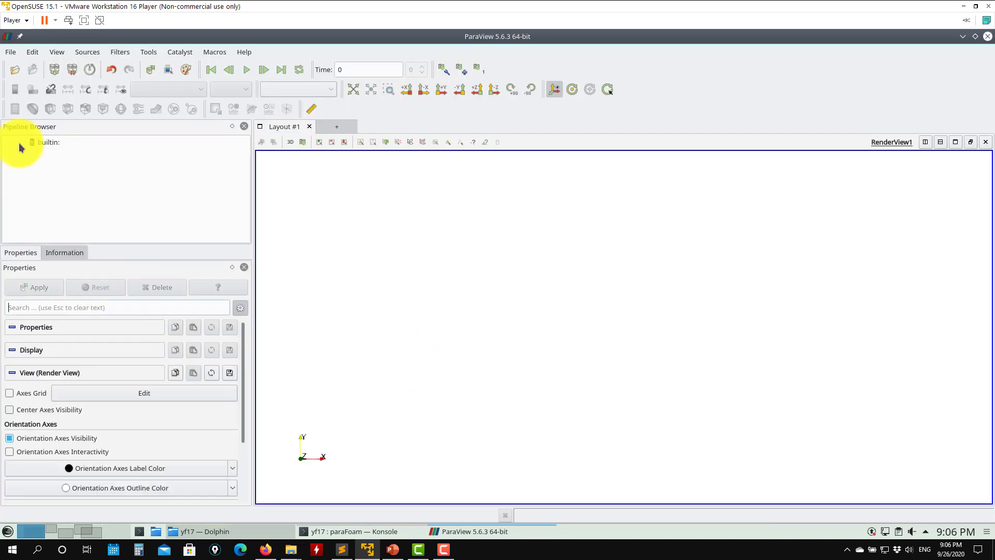
Load the vectors3.pvsm state file from the paraview folder, using the file names from the state.
click(10, 52)
click(43, 118)
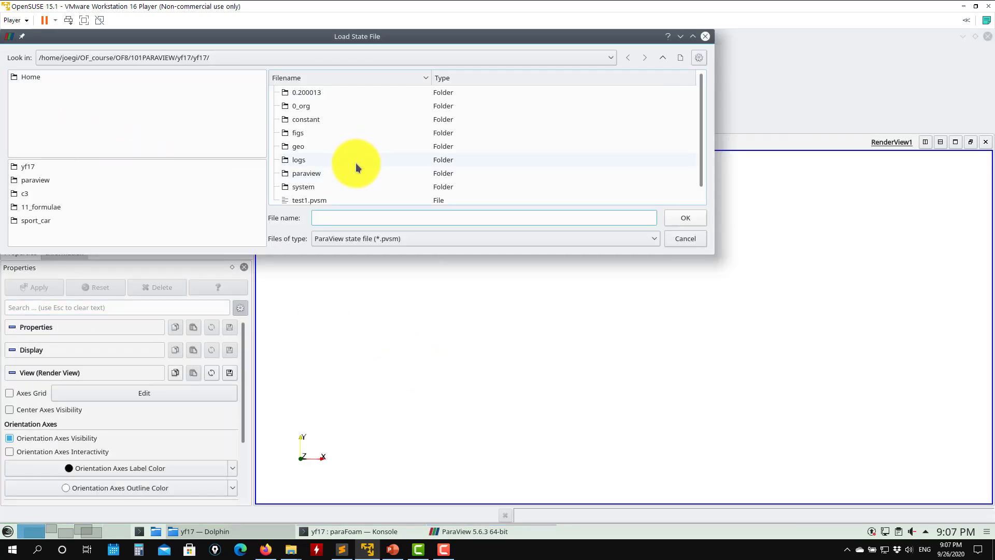
double_click(301, 173)
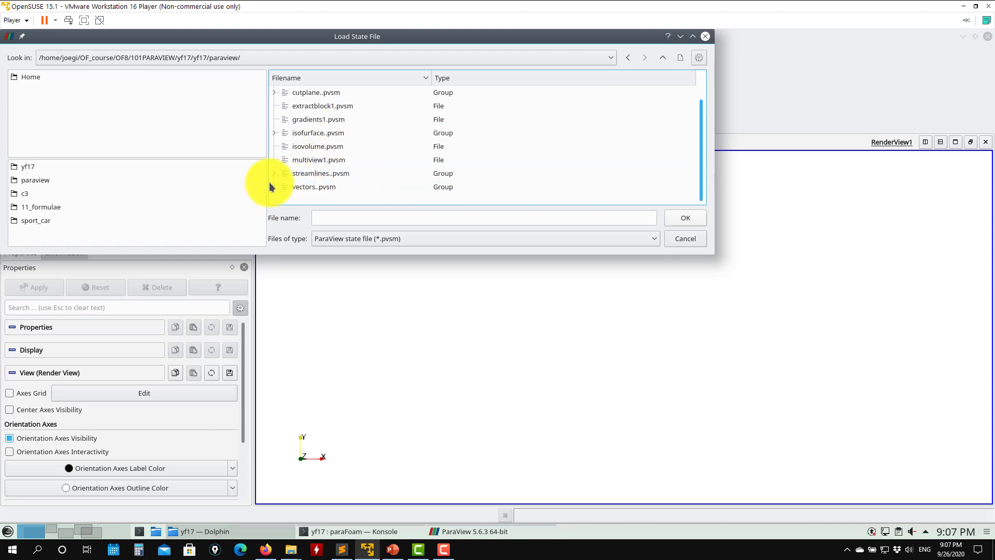
double_click(307, 186)
click(325, 187)
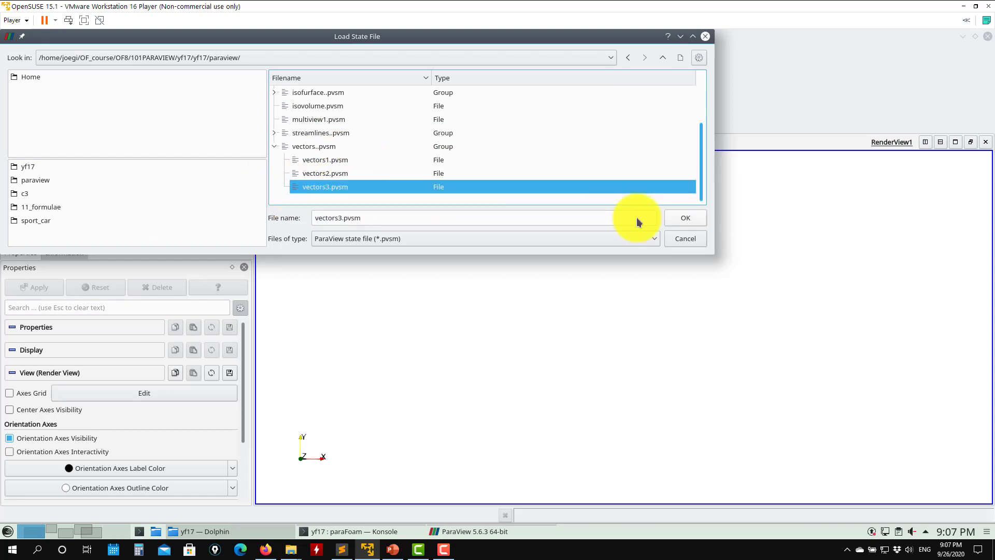
click(686, 218)
click(612, 341)
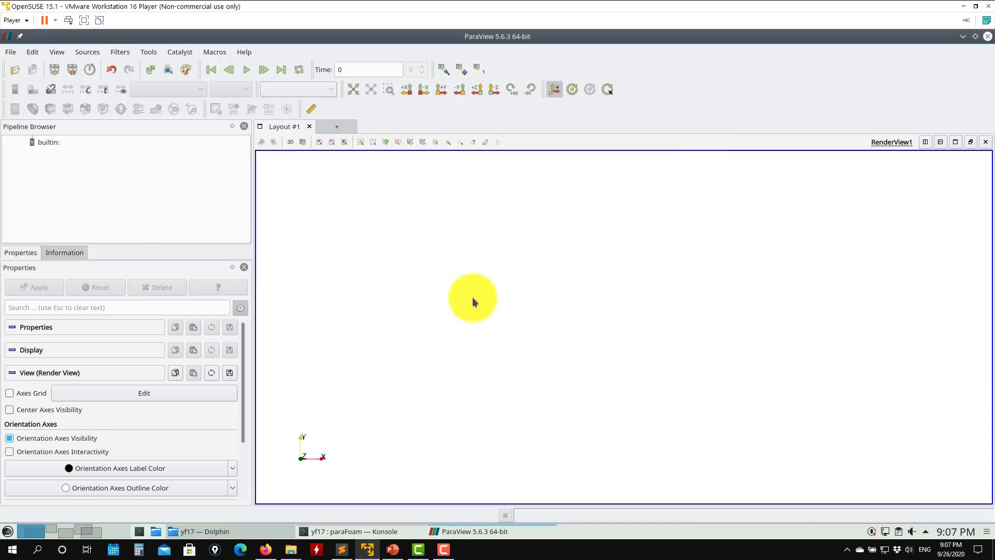
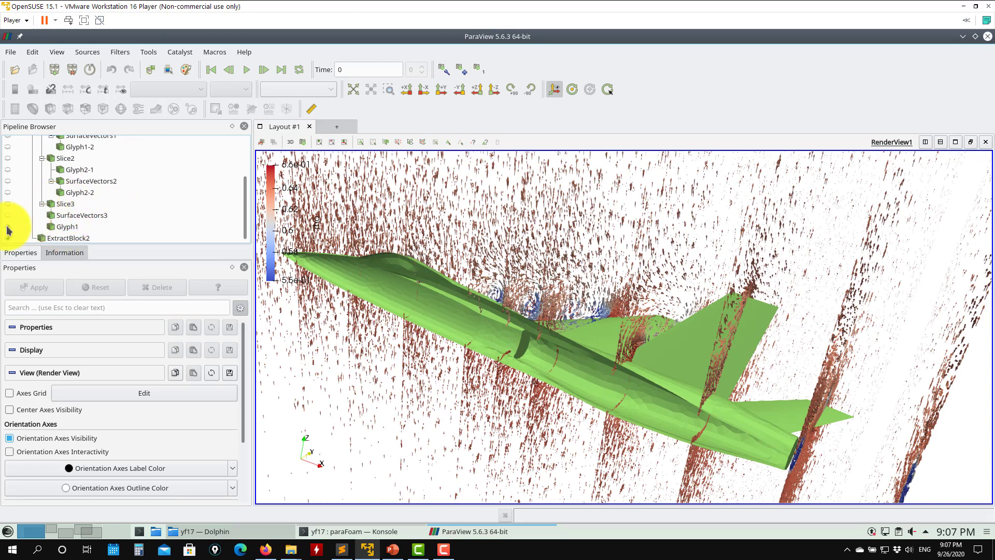
Select Slice3 with its branch expanded and turn off the display of its cutting plane.
click(67, 226)
double_click(66, 206)
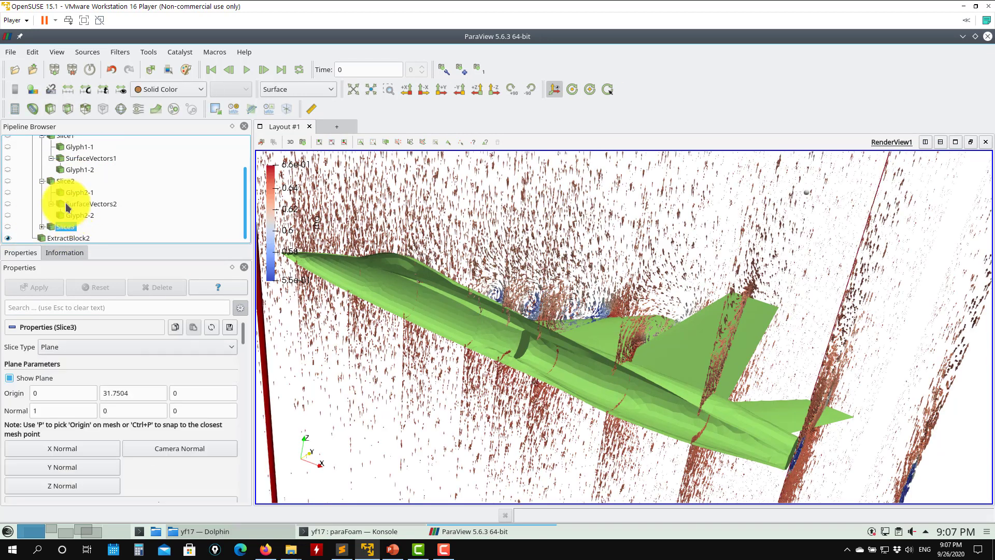
mouse_move(245, 333)
mouse_down()
mouse_move(245, 375)
mouse_move(244, 326)
mouse_up()
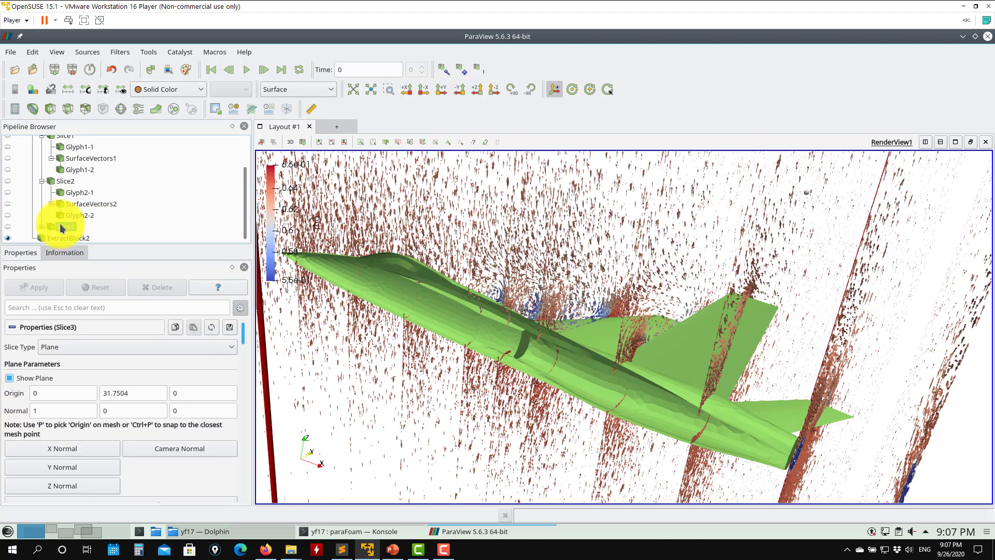
click(8, 229)
click(8, 230)
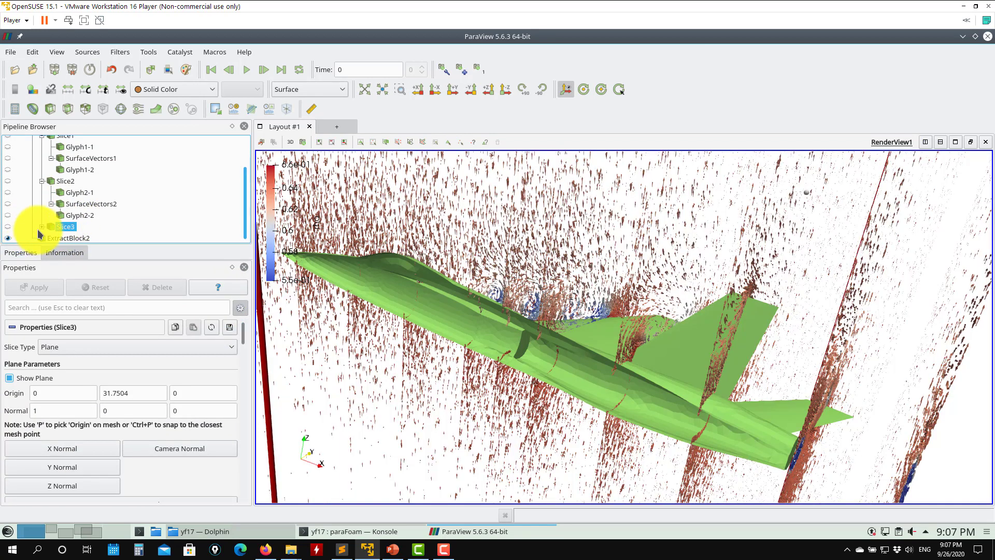
scroll(60, 215, down, 1)
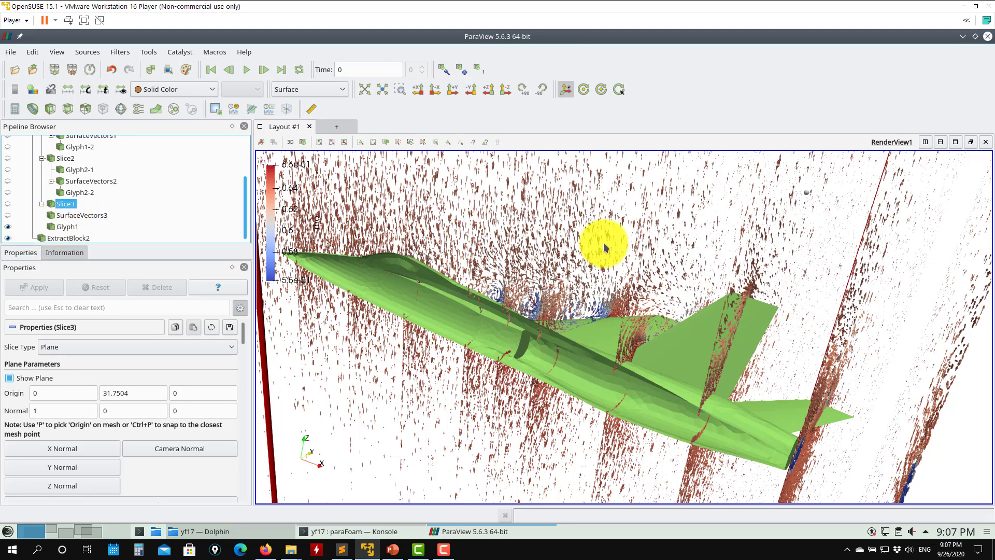
click(15, 378)
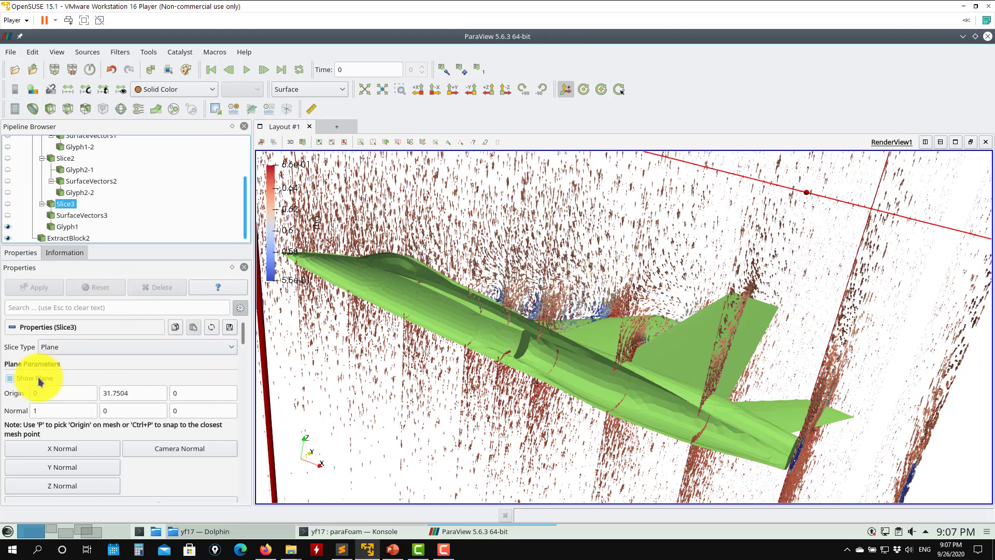
Examine the Glyph1 vectors around the aircraft from several angles and distances.
drag(478, 350, 542, 271)
scroll(553, 296, up, 8)
scroll(541, 291, down, 10)
scroll(542, 271, up, 4)
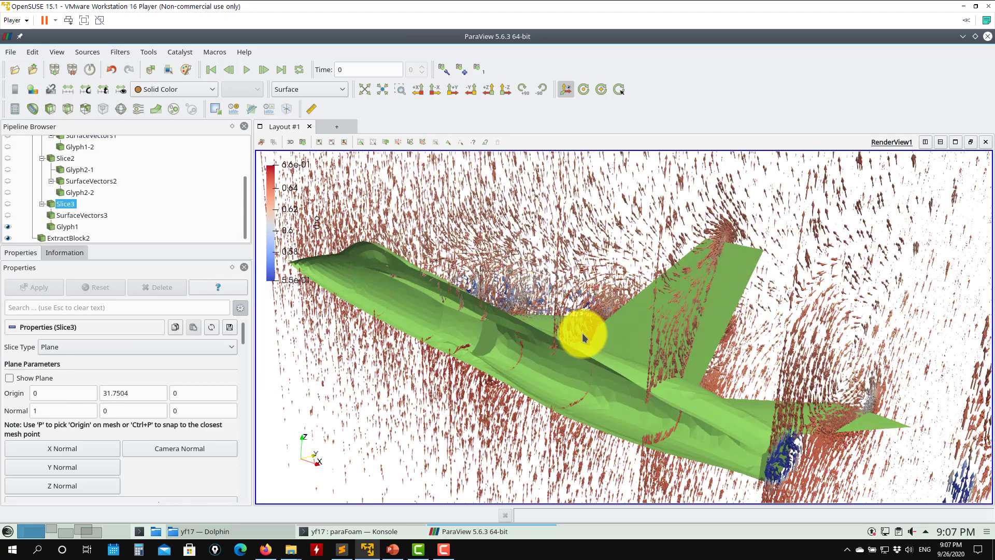
scroll(570, 336, up, 5)
scroll(562, 338, down, 3)
scroll(647, 338, down, 6)
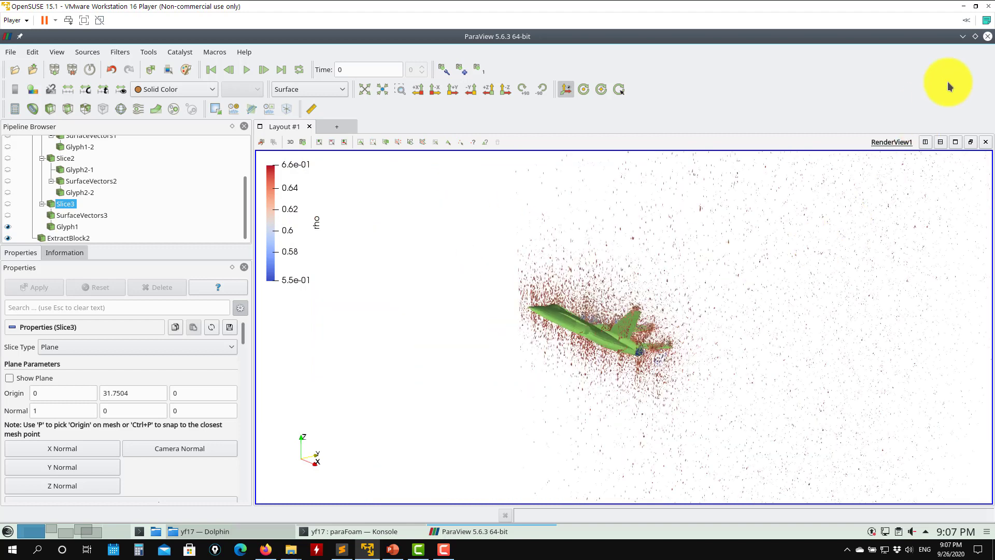
Close ParaView and review the saved state files in the paraview folder in Dolphin.
click(988, 37)
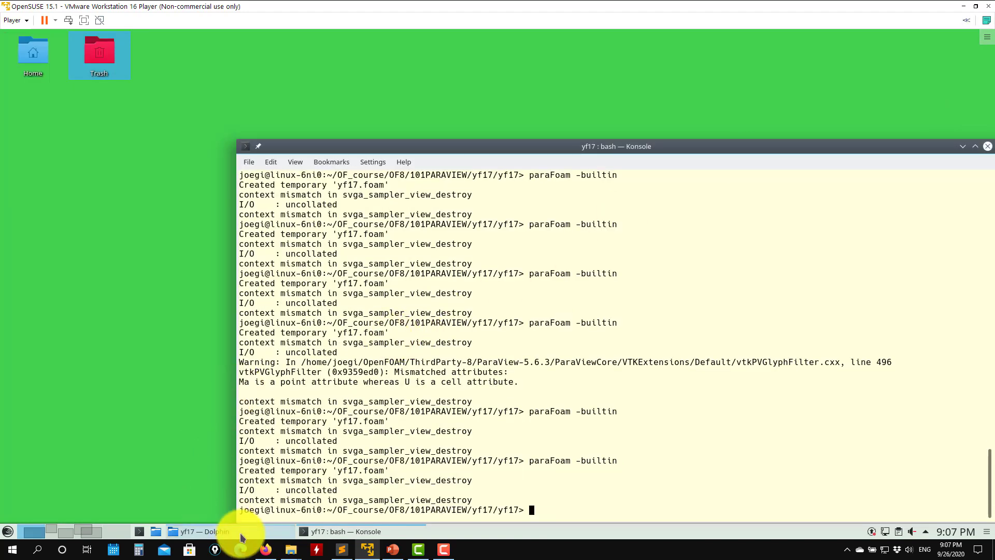
click(241, 534)
click(629, 156)
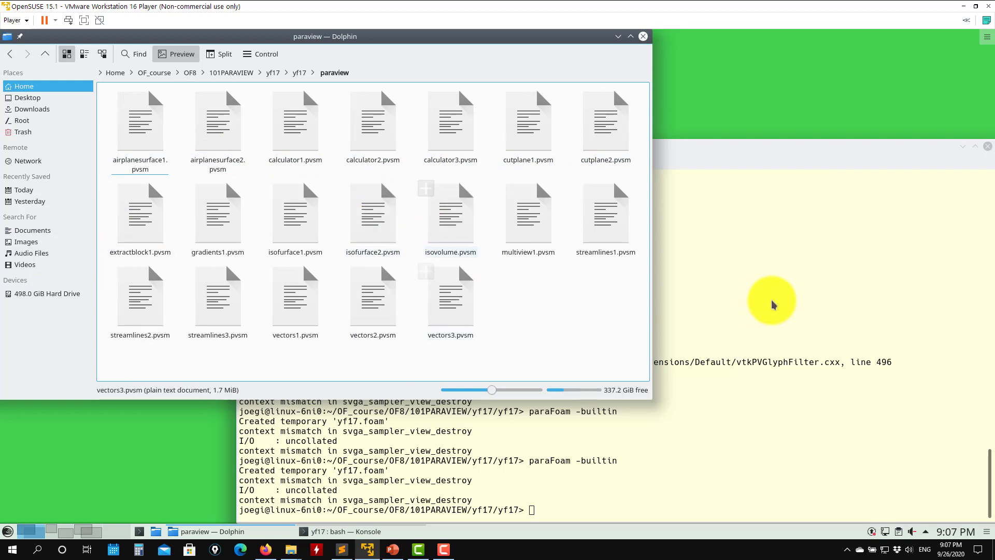
Restart ParaView from the Konsole with paraFoam -builtin and delete the yf17.foam source.
drag(772, 303, 768, 315)
key(Return)
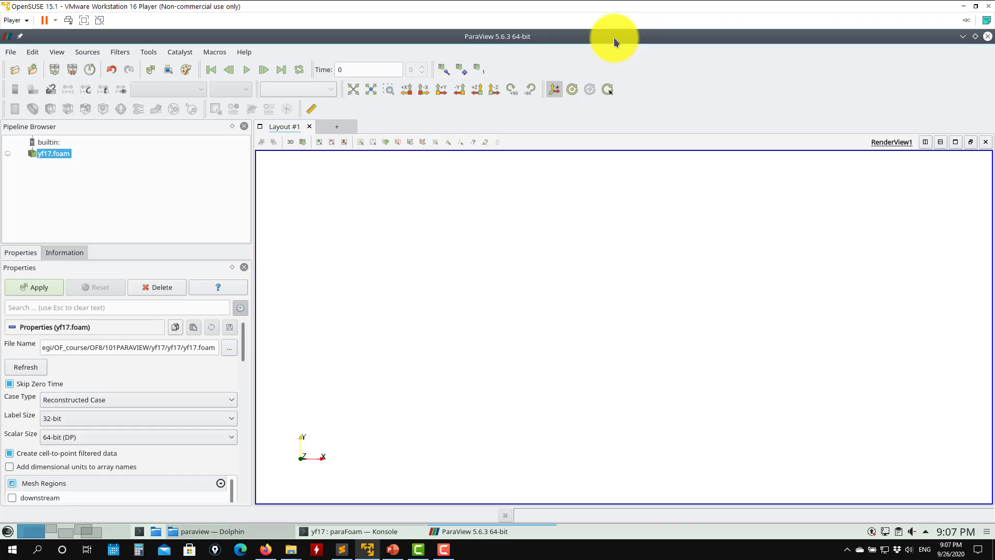
click(144, 288)
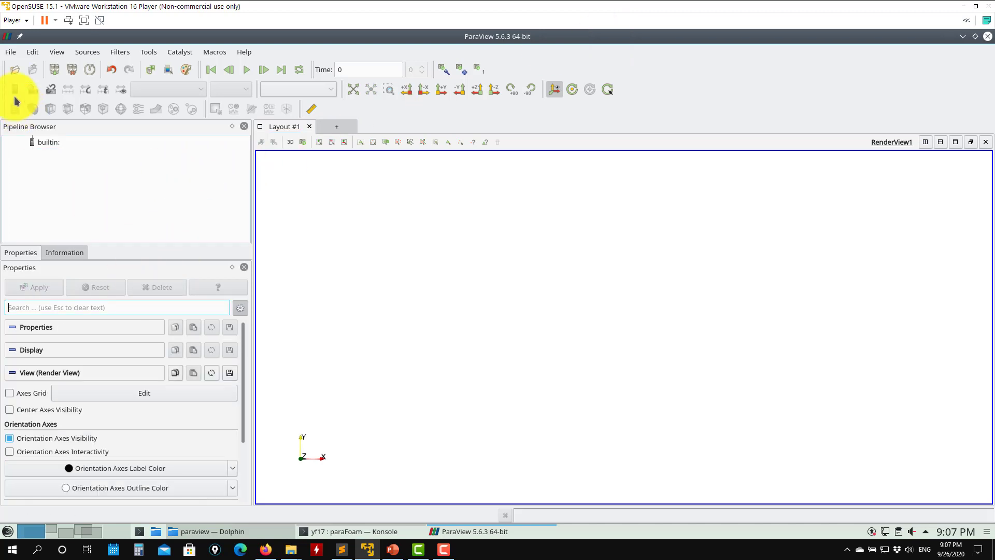
Load the isovolume.pvsm state file from the paraview folder, using the file names from the state.
click(14, 50)
click(34, 109)
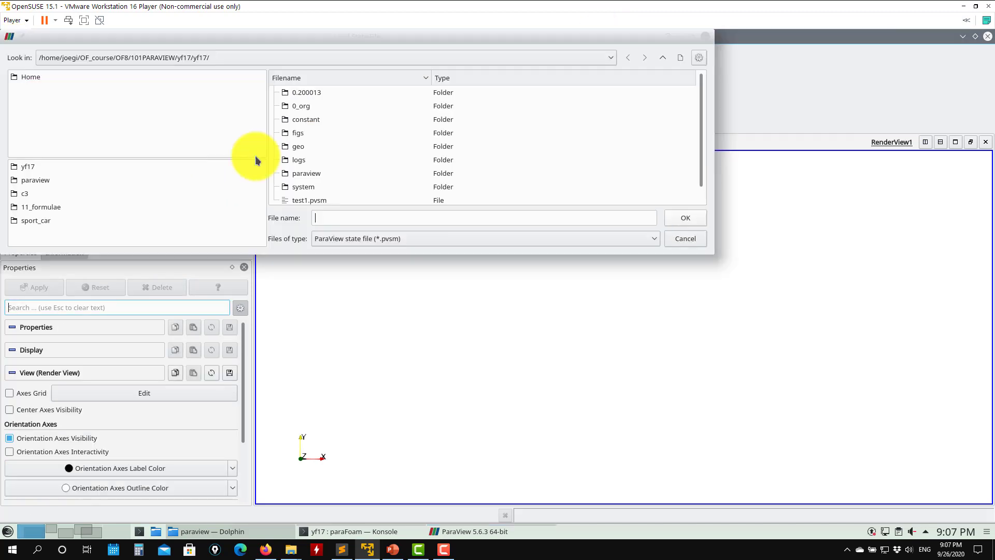
double_click(307, 159)
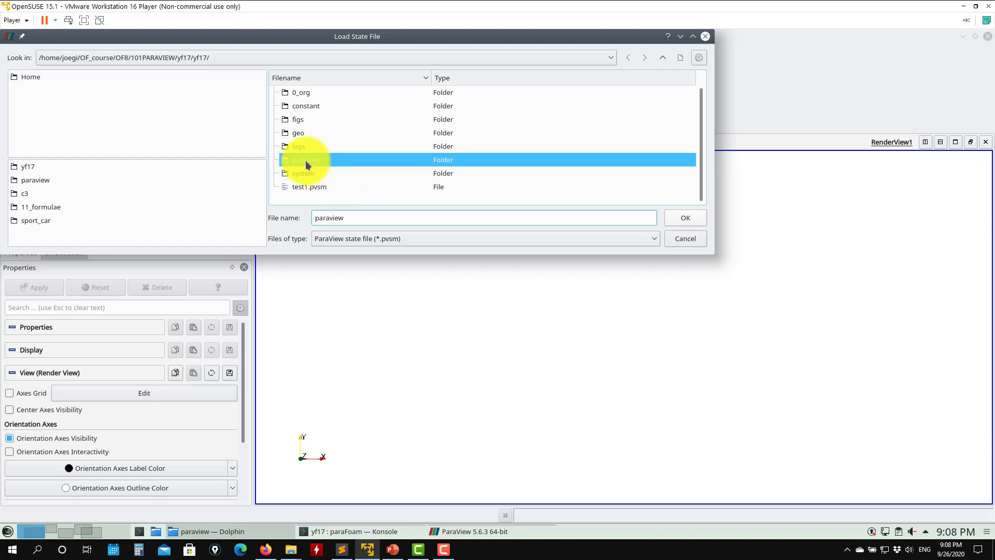
click(320, 147)
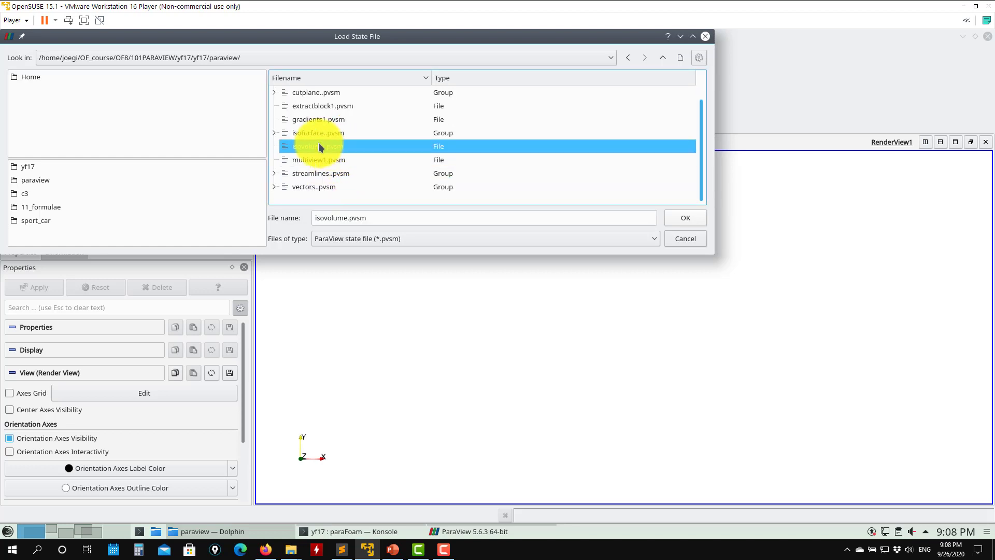
click(682, 217)
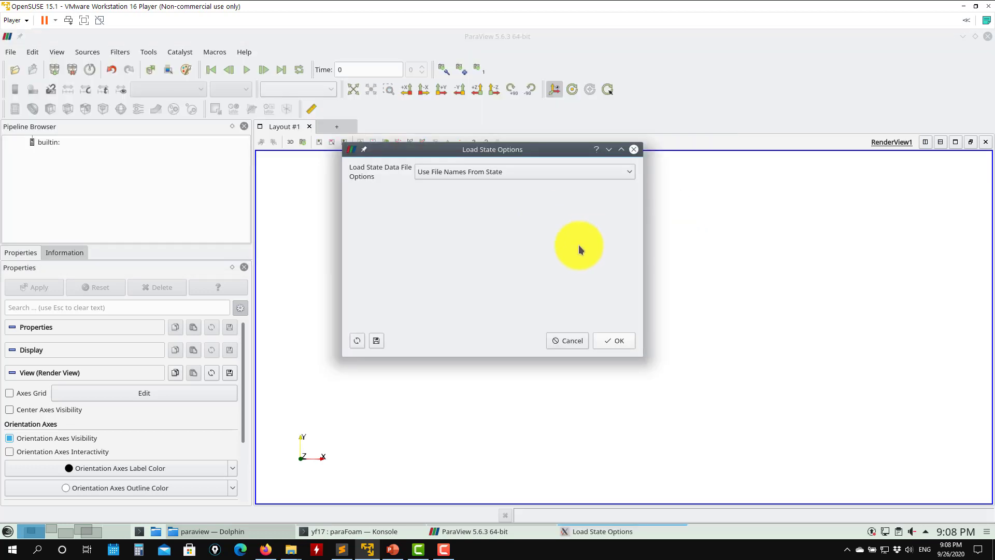
click(616, 343)
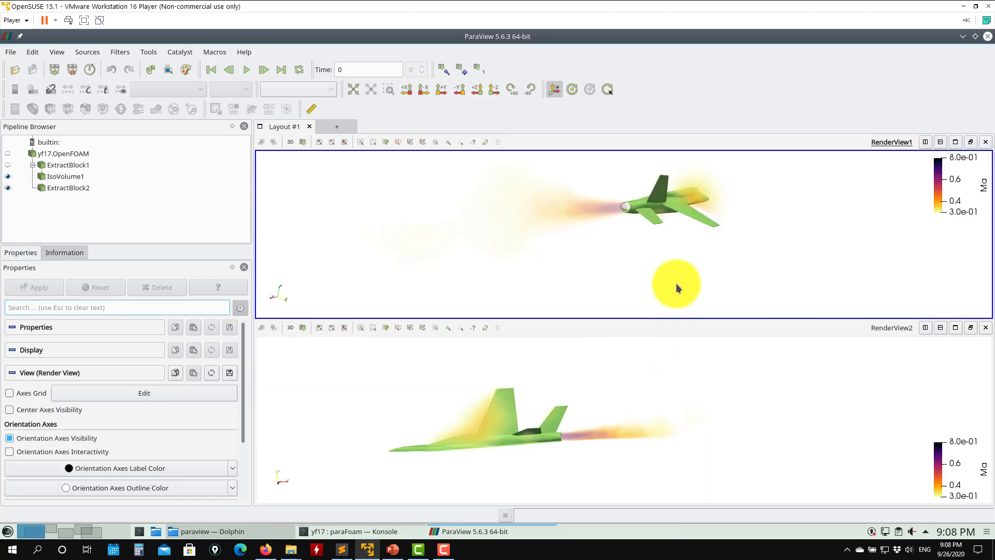
Inspect the volume-rendered aircraft scene and its pipeline, ending with the properties of IsoVolume1.
drag(677, 282, 658, 251)
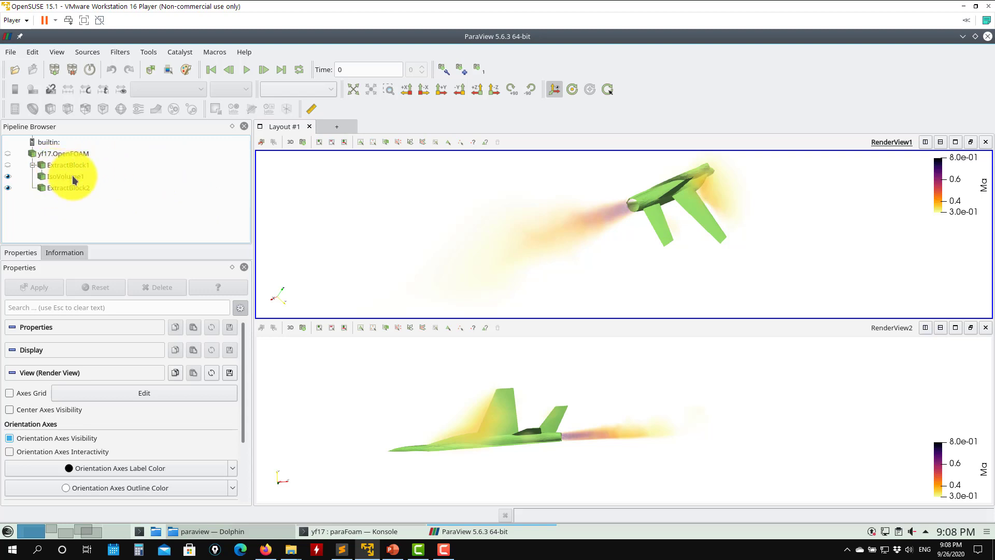
click(62, 154)
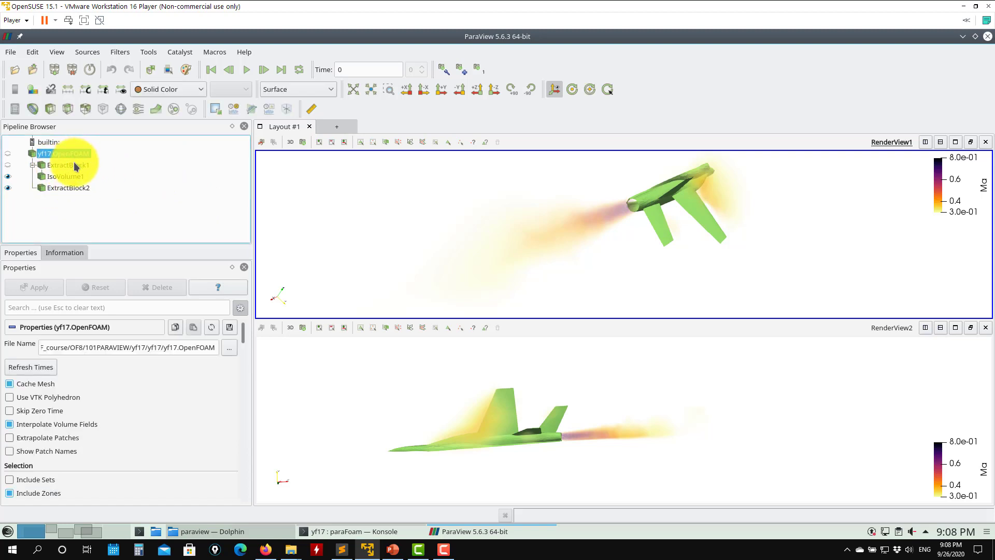
click(76, 166)
click(64, 177)
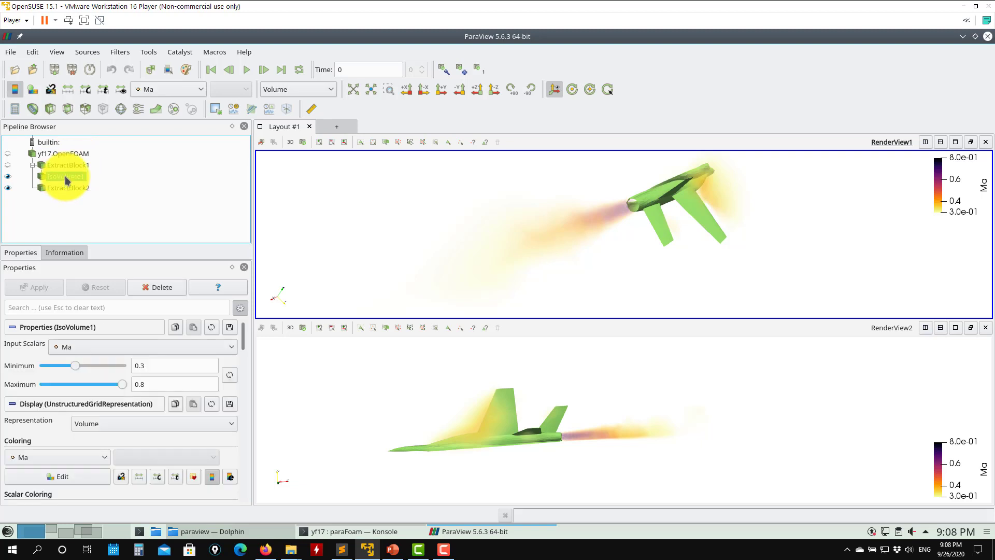
Look through the alphabetical list of filters for the Iso Volume filter without adding one.
click(117, 53)
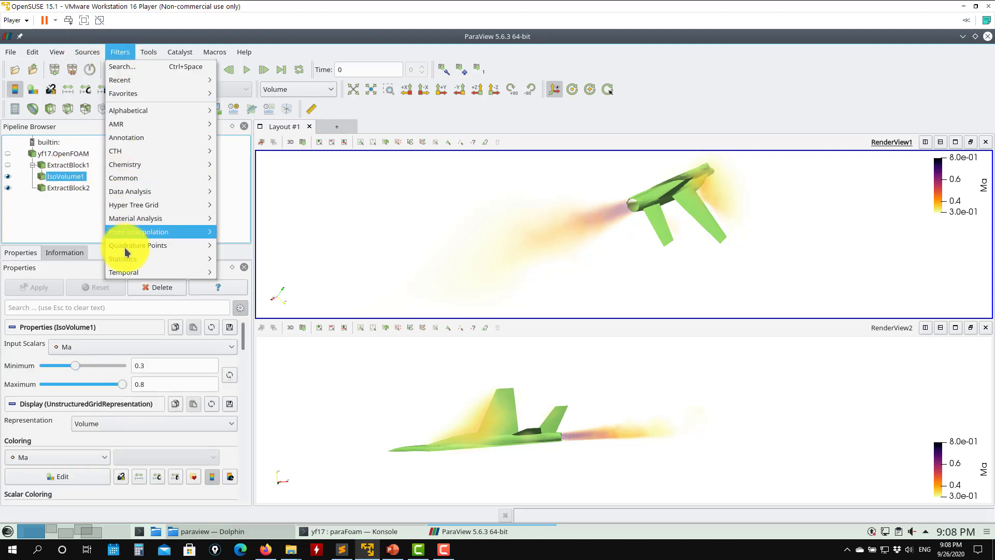
mouse_move(138, 107)
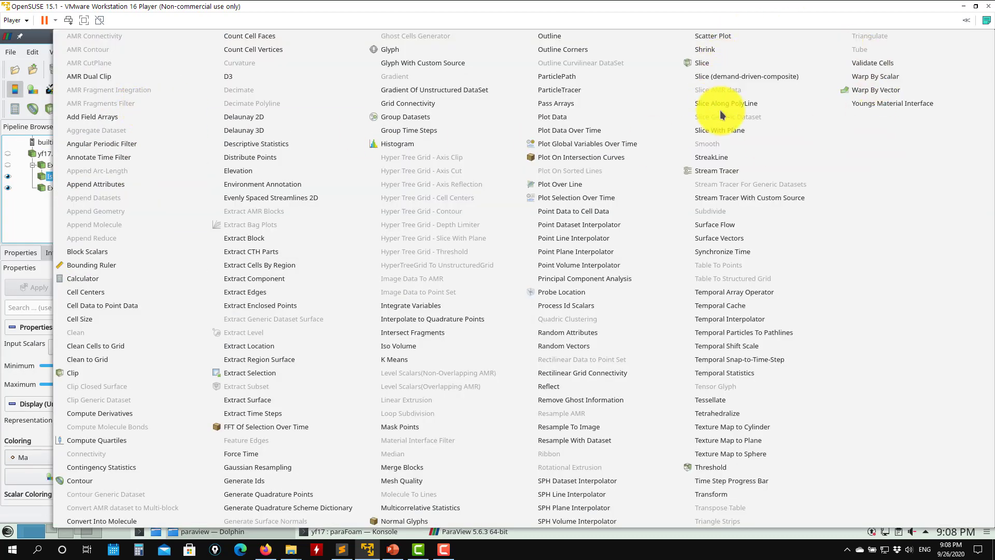
key(Escape)
key(Escape)
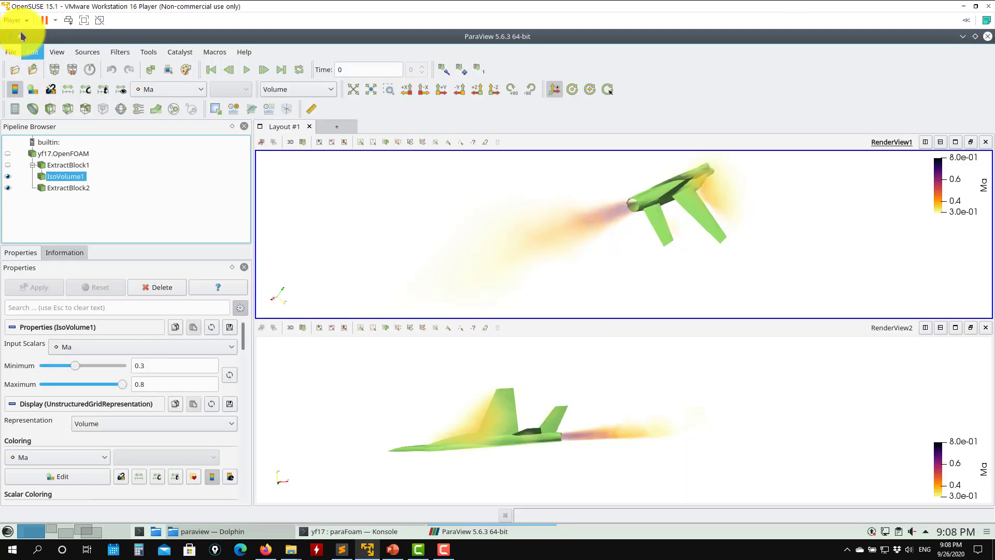
click(32, 52)
key(Escape)
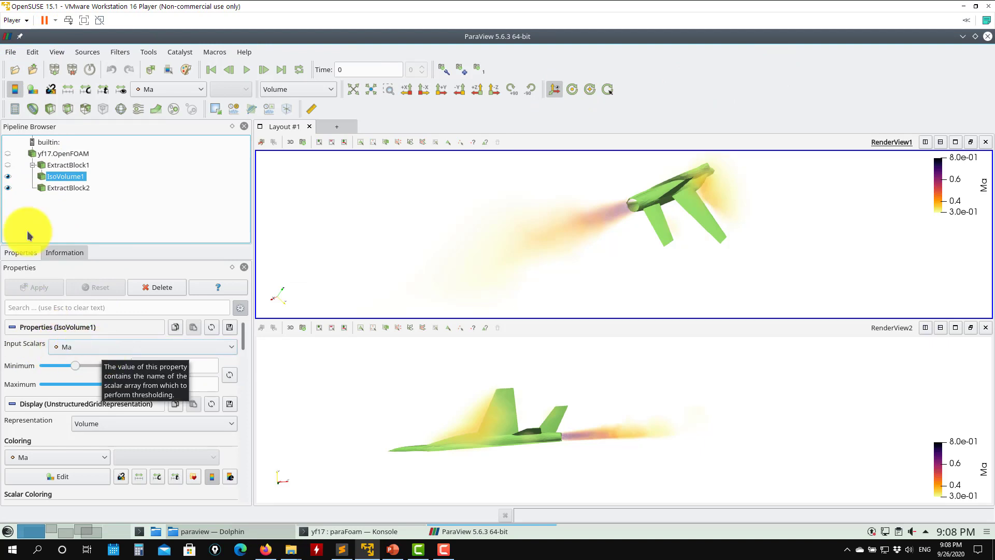
Toggle ExtractBlock2 off and on in RenderView1 to view the iso volume alone, and reselect IsoVolume1.
click(8, 190)
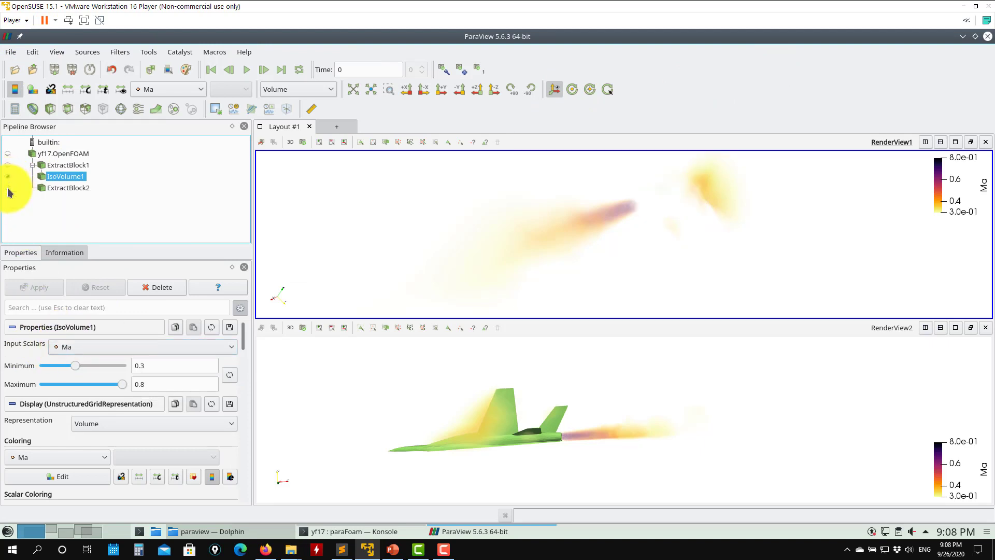
click(8, 189)
ctrl+click(70, 188)
click(74, 177)
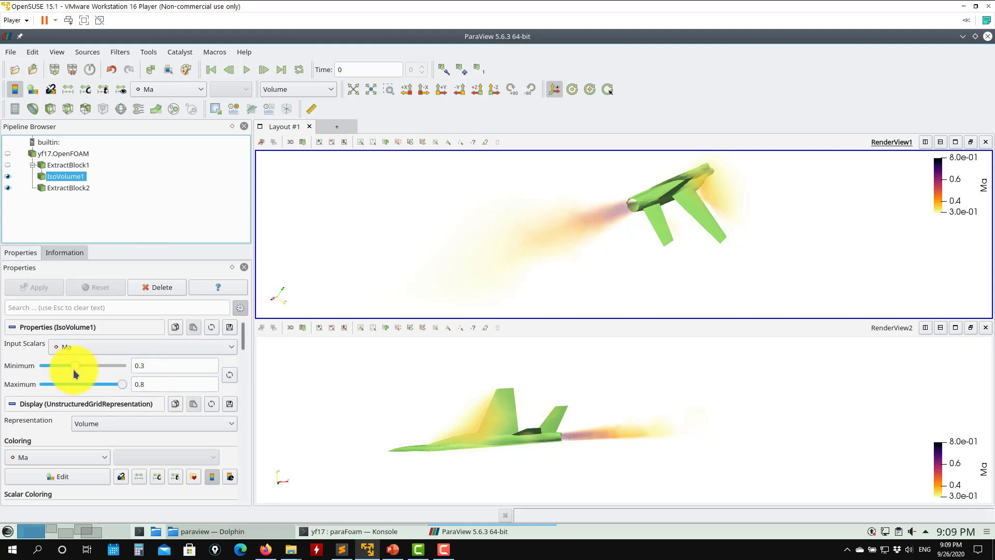
Lower the minimum Ma threshold of IsoVolume1 to 0.0585375, apply it, and fit the whole volume in RenderView1.
drag(75, 366, 73, 366)
click(41, 290)
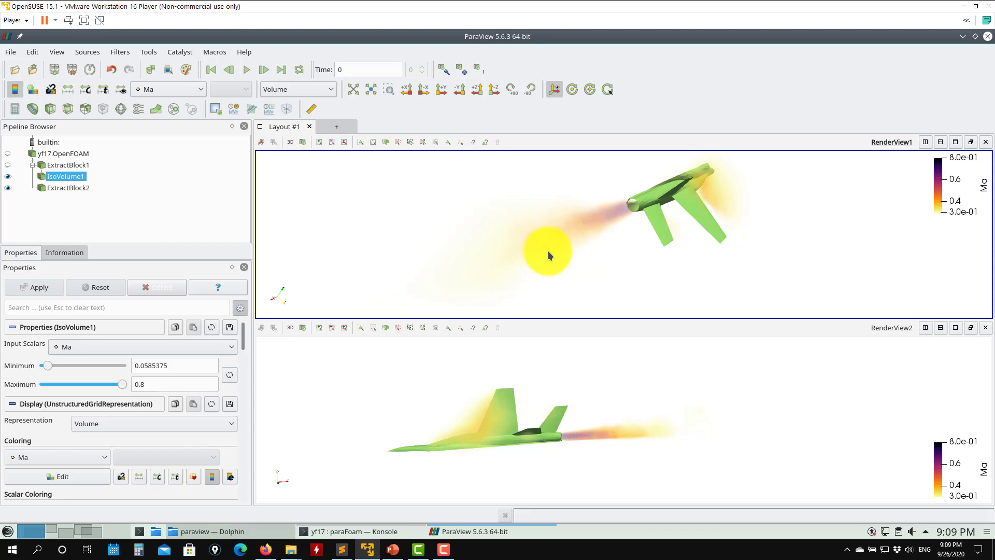
drag(548, 250, 584, 267)
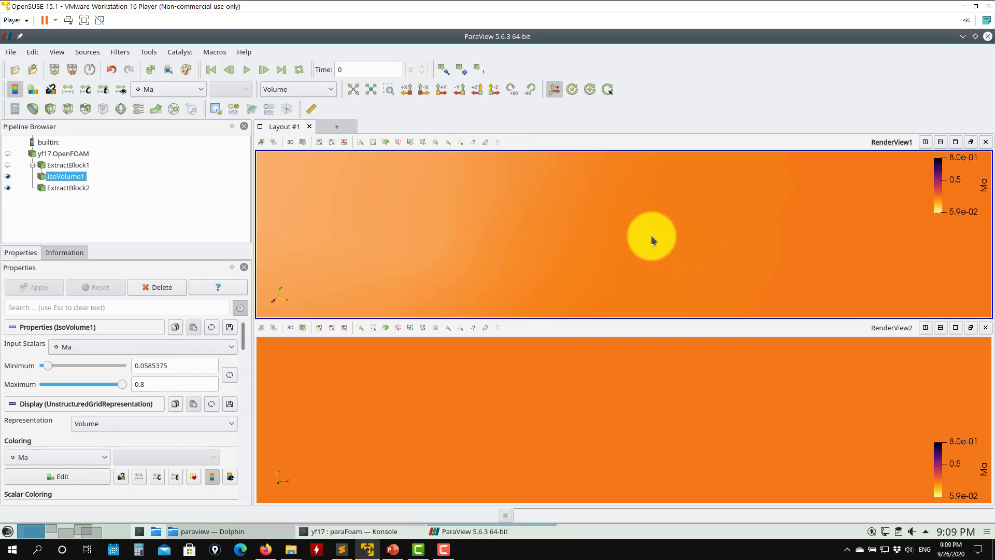
click(353, 90)
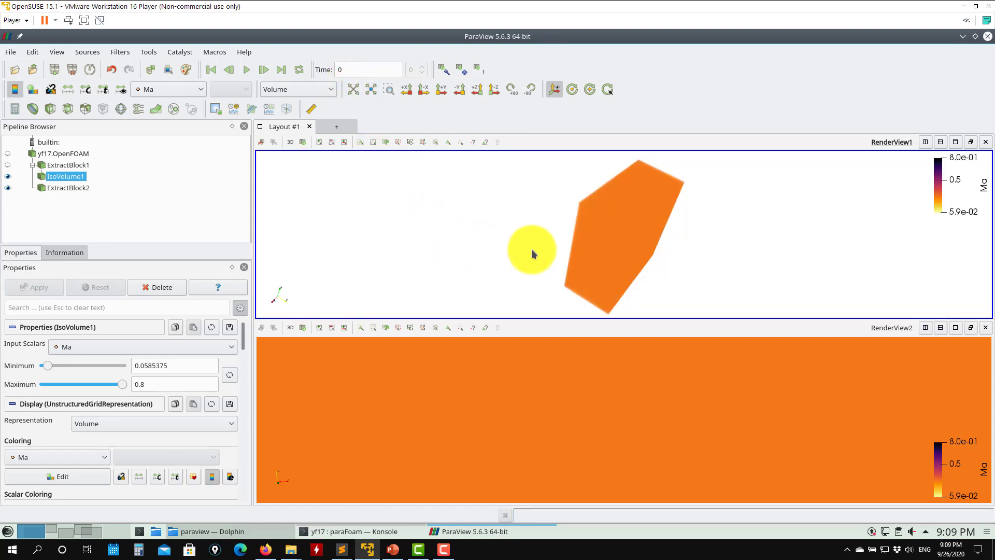
drag(533, 251, 636, 251)
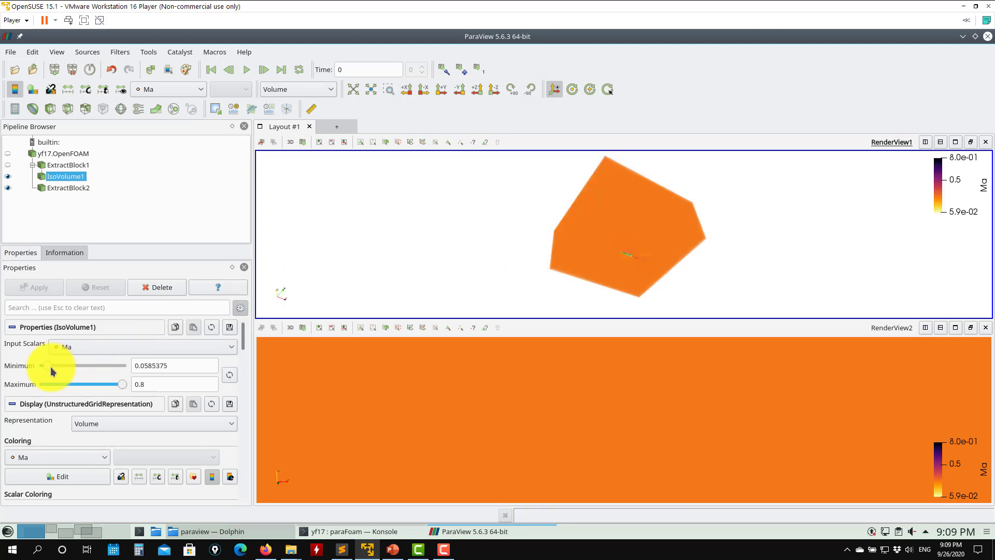
Raise the minimum Ma threshold of IsoVolume1 to 0.246157 and apply the change.
drag(54, 366, 66, 366)
click(35, 287)
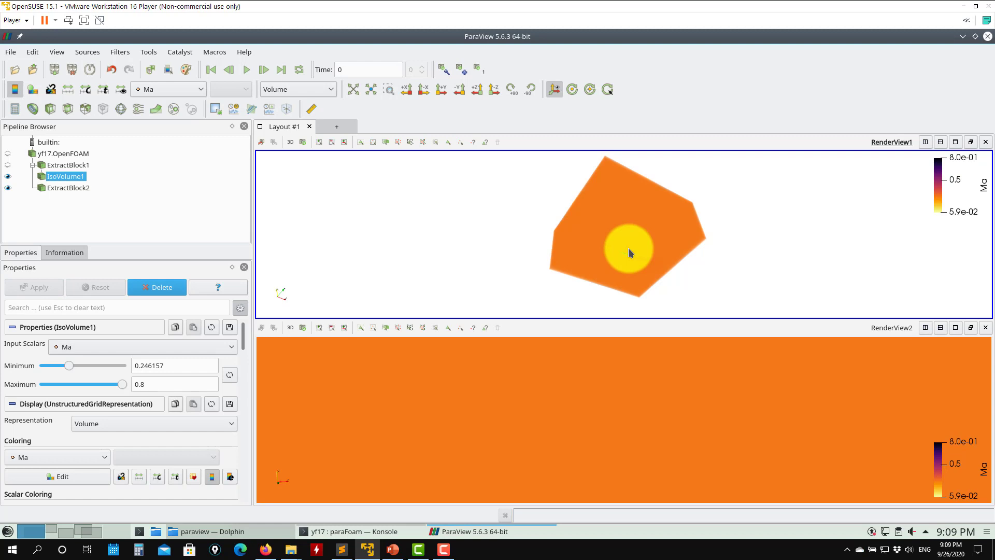
Raise the minimum Ma threshold of IsoVolume1 to 0.392083 and apply the change to inspect the iso volume around the aircraft.
drag(628, 252, 550, 233)
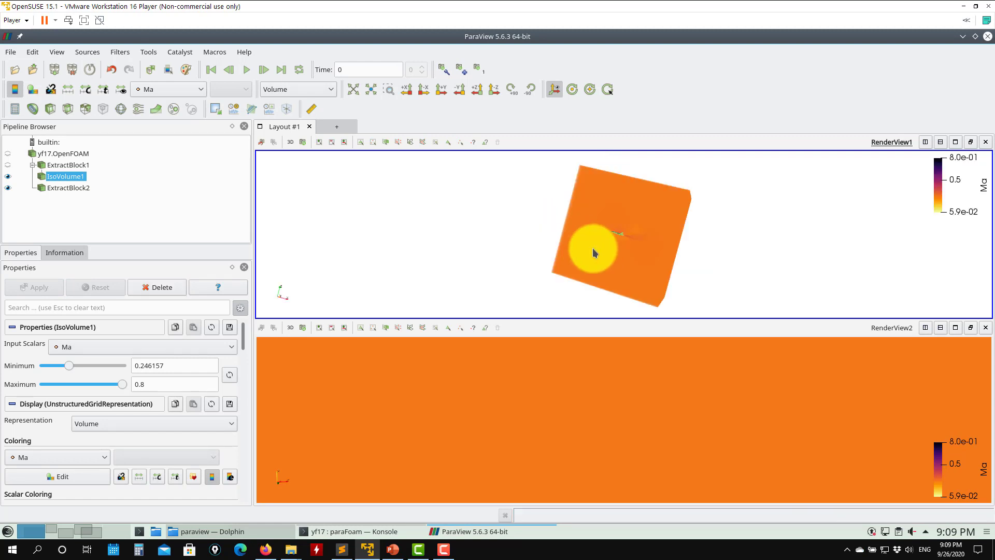
drag(577, 267, 444, 287)
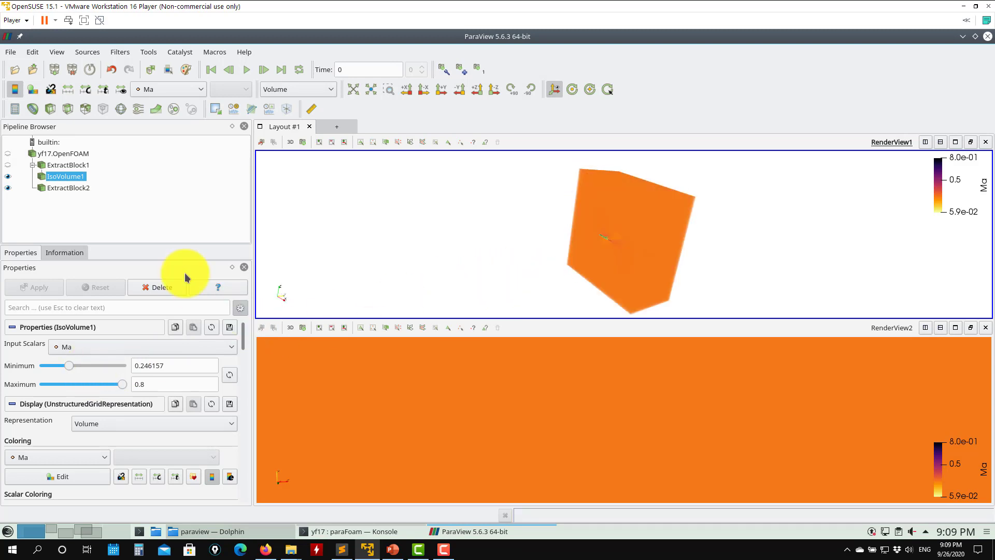
drag(76, 366, 88, 365)
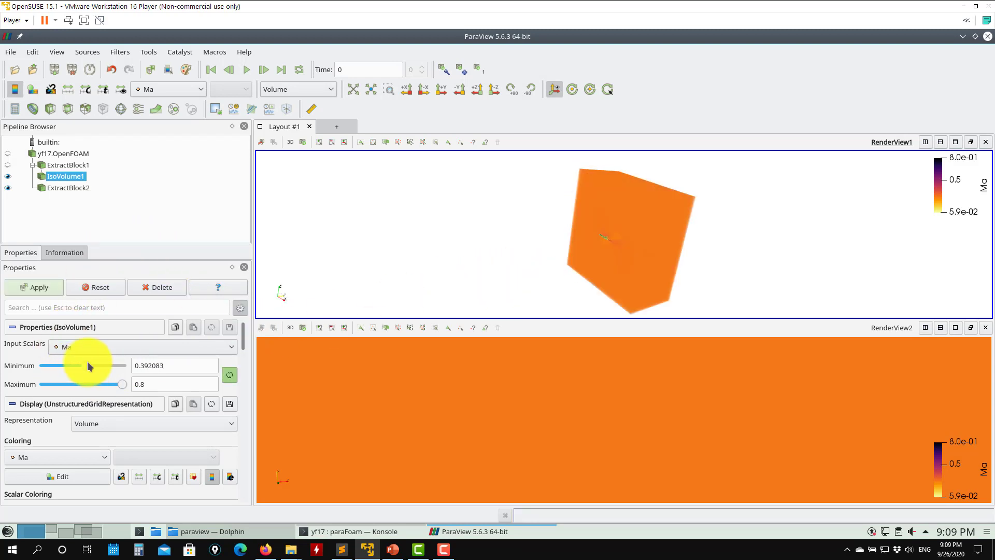
click(40, 289)
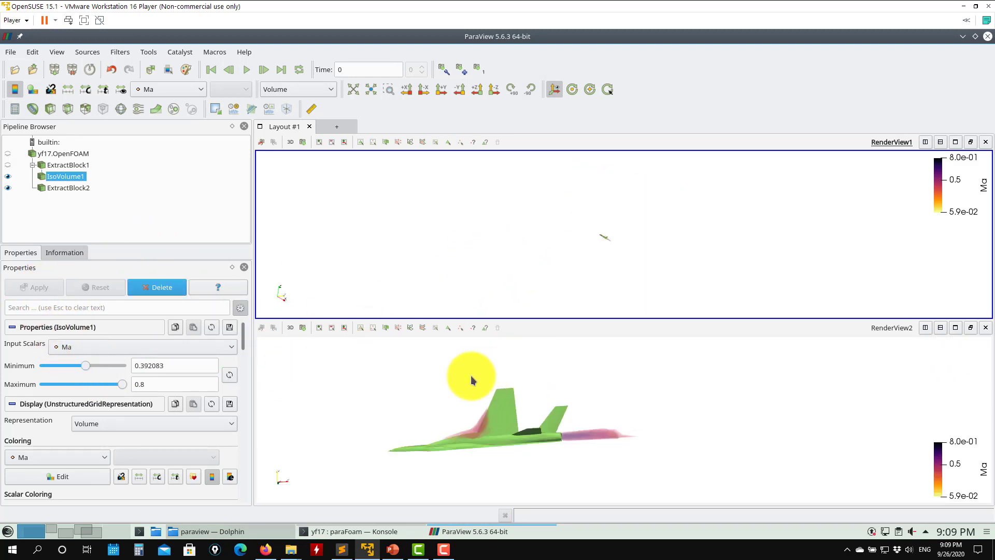
drag(442, 405, 440, 393)
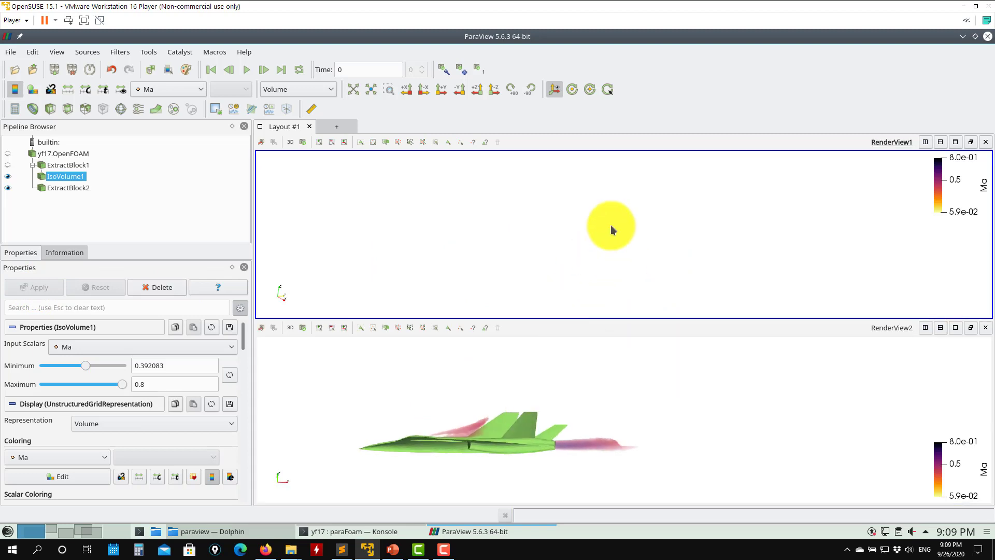
click(351, 92)
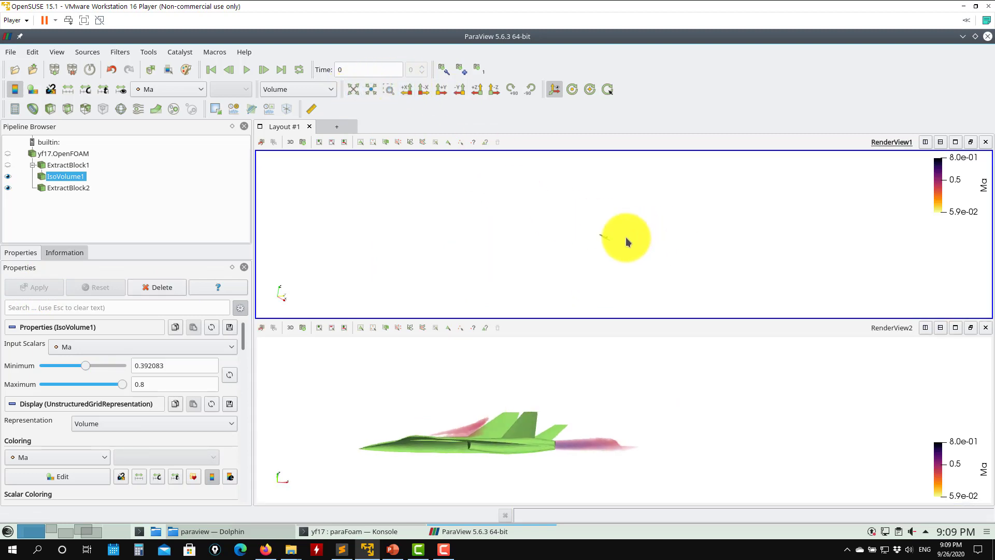
drag(572, 299, 444, 195)
drag(501, 368, 501, 419)
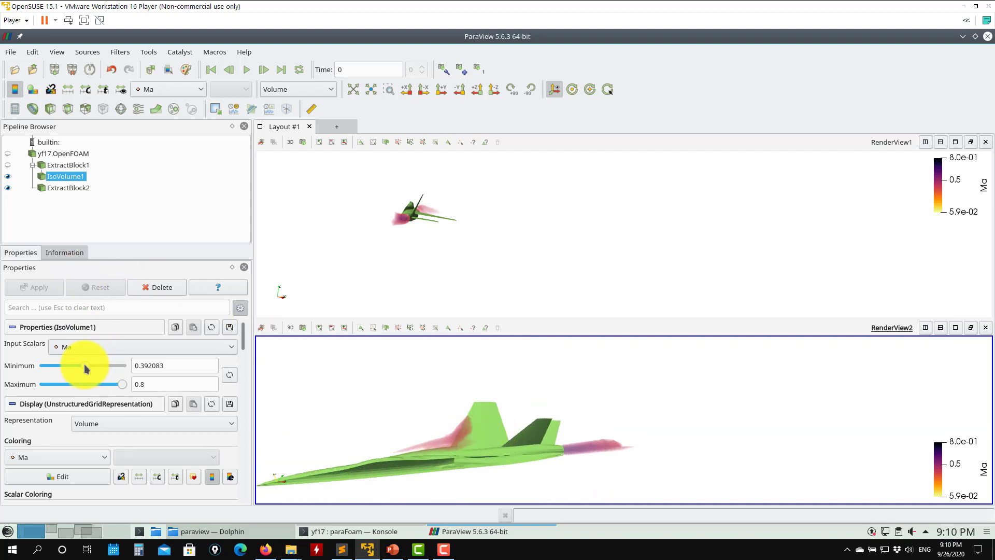
Lower the minimum Ma threshold of IsoVolume1 in stages, applying 0.301748 and 0.260054.
drag(84, 363, 73, 357)
click(50, 289)
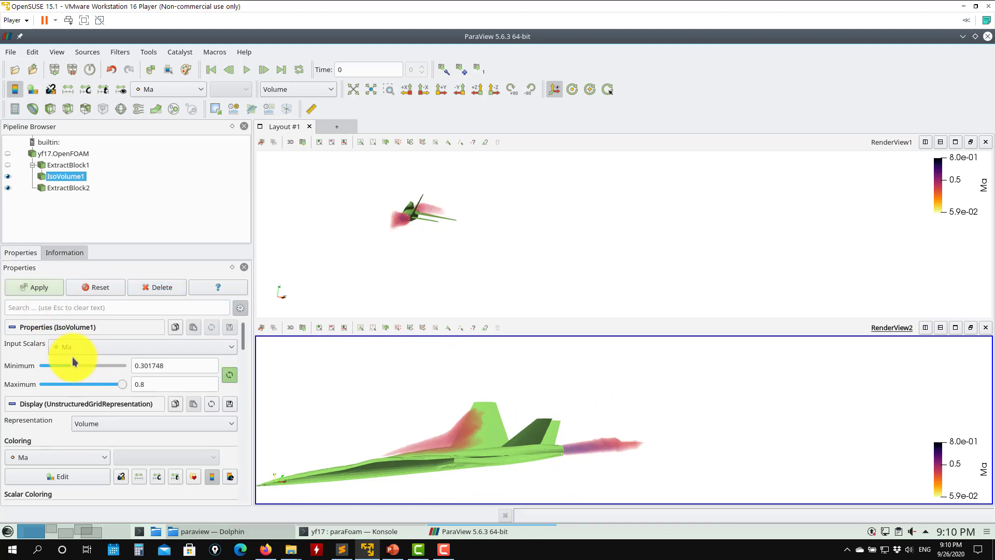
click(47, 289)
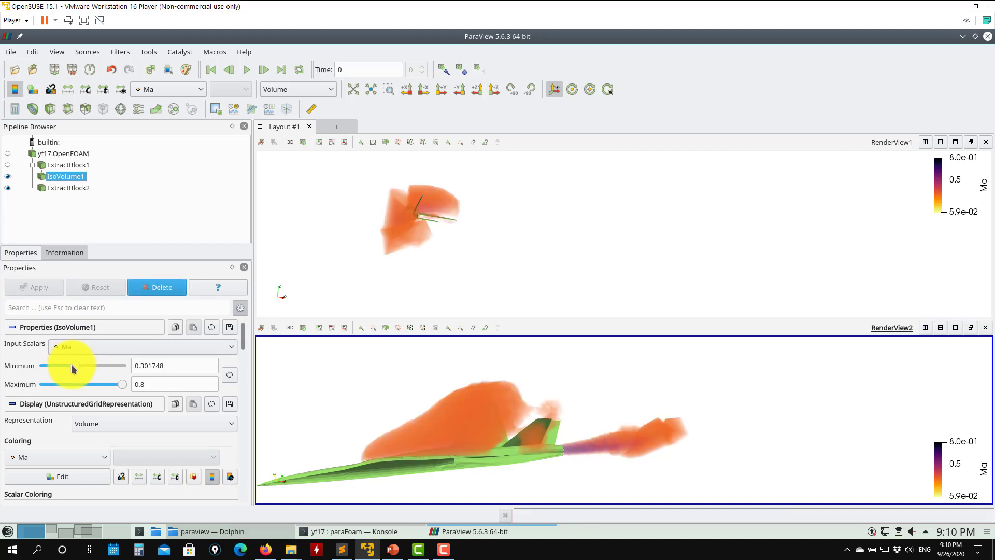
drag(70, 364, 66, 363)
click(46, 289)
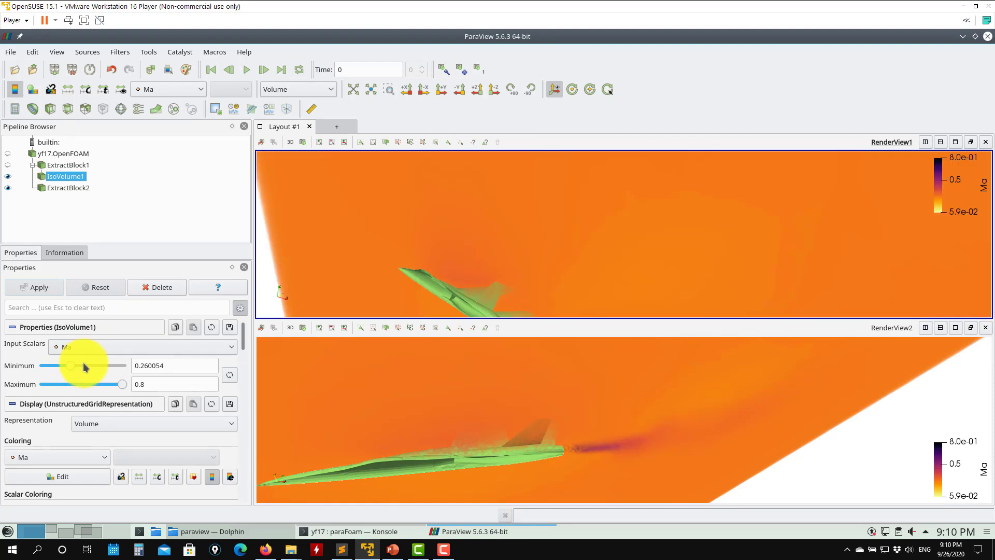
Set the minimum Ma threshold of IsoVolume1 to 0.322594 and apply the change.
drag(74, 365, 79, 366)
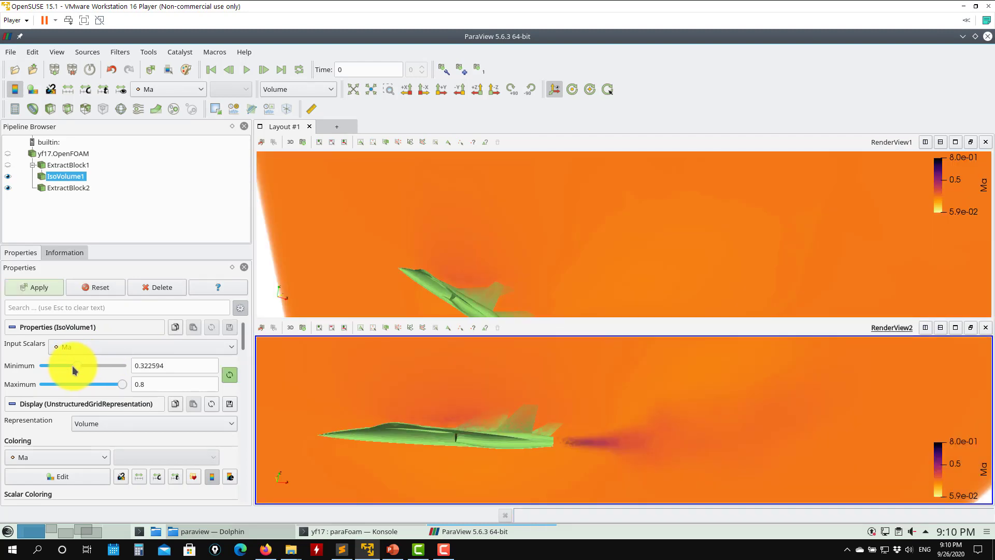
click(49, 288)
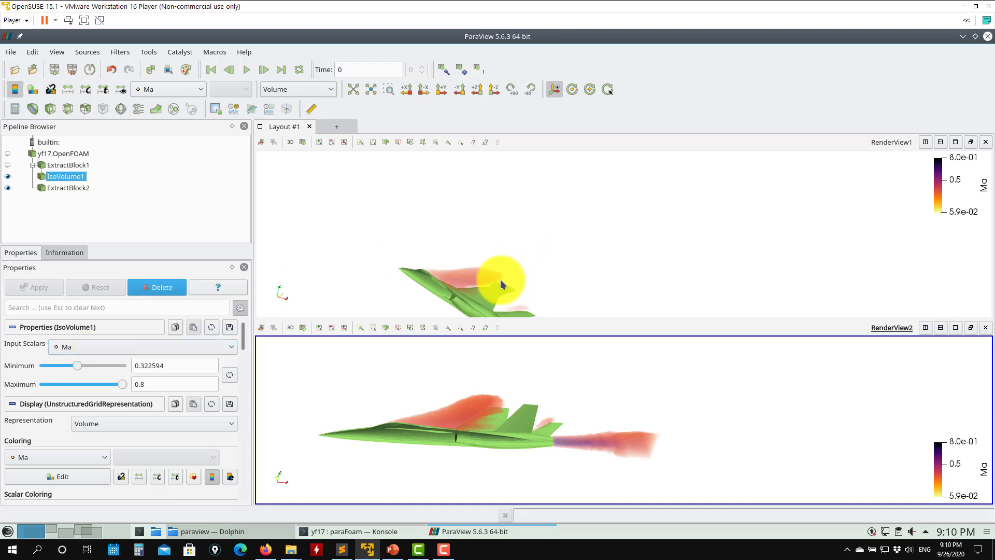
click(493, 249)
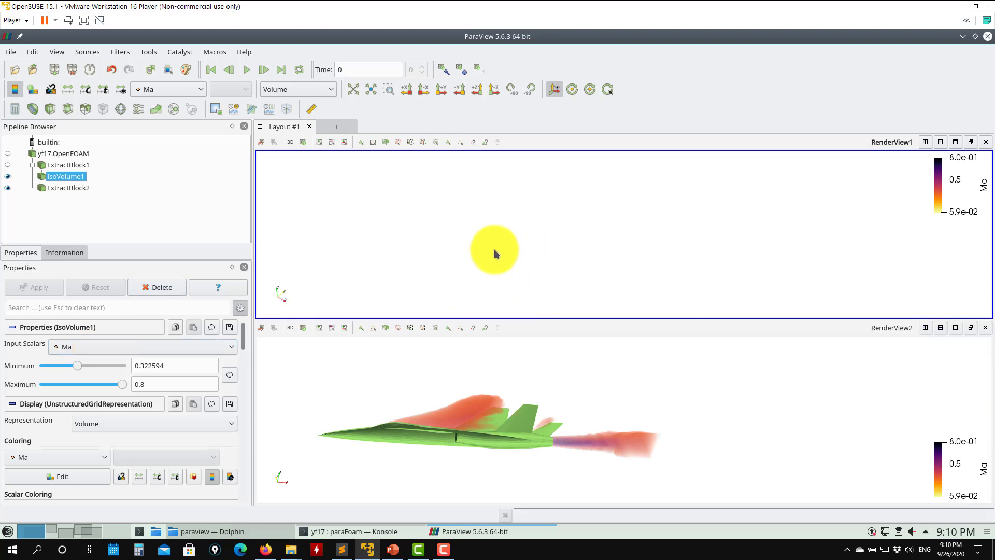
mouse_move(495, 250)
mouse_down()
mouse_move(502, 244)
mouse_move(494, 258)
mouse_move(503, 254)
mouse_up()
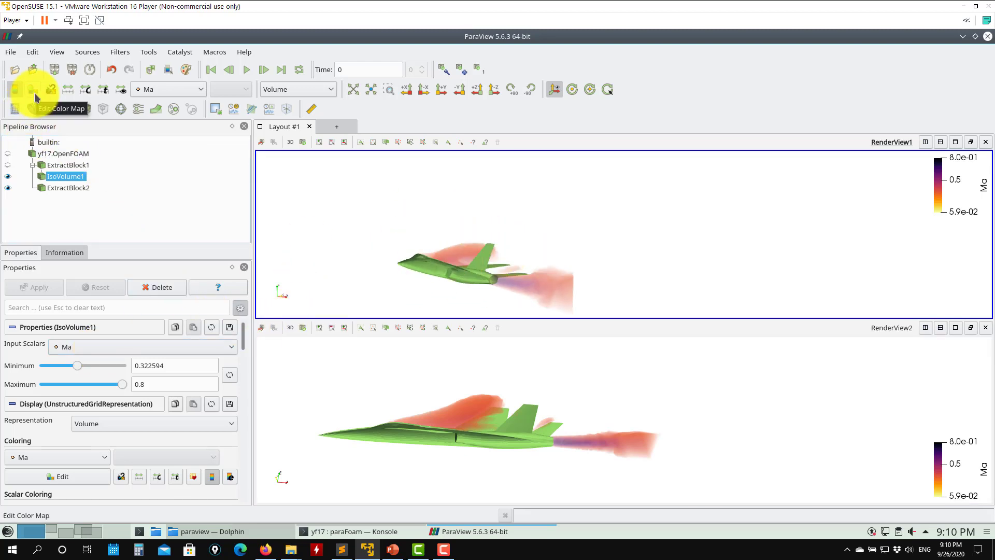
Open the color map editor for Ma and lower the opacity control points in the low Ma range.
click(34, 92)
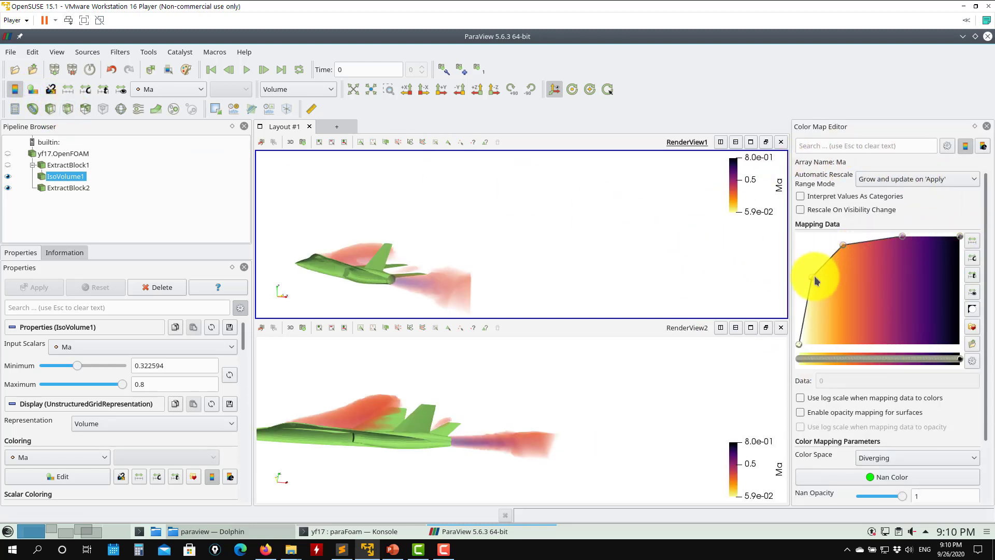
drag(812, 278, 871, 318)
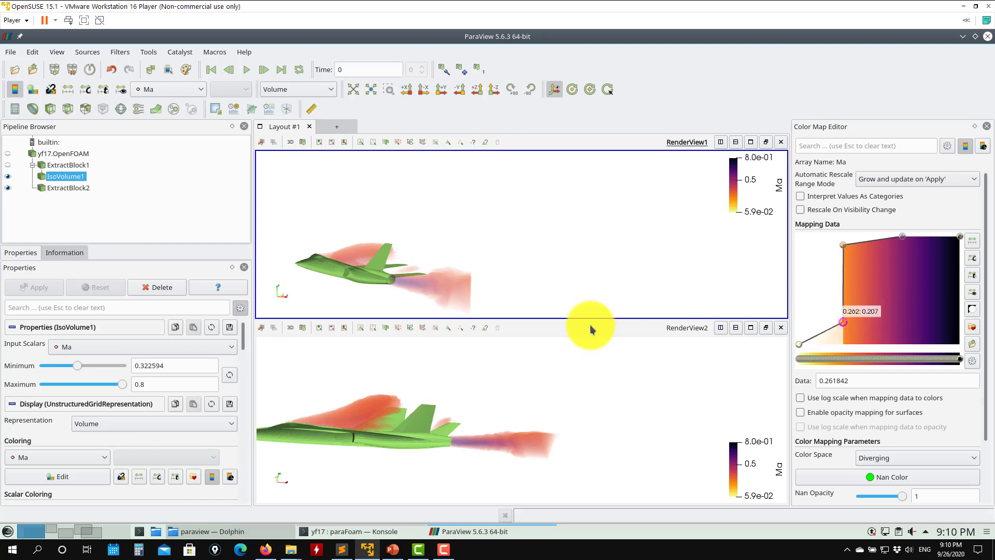
drag(848, 252, 911, 356)
drag(525, 283, 518, 254)
Reshape the middle and upper Ma opacity curve with additional control points, including one at 0.336 with opacity 0.505.
drag(898, 344, 891, 259)
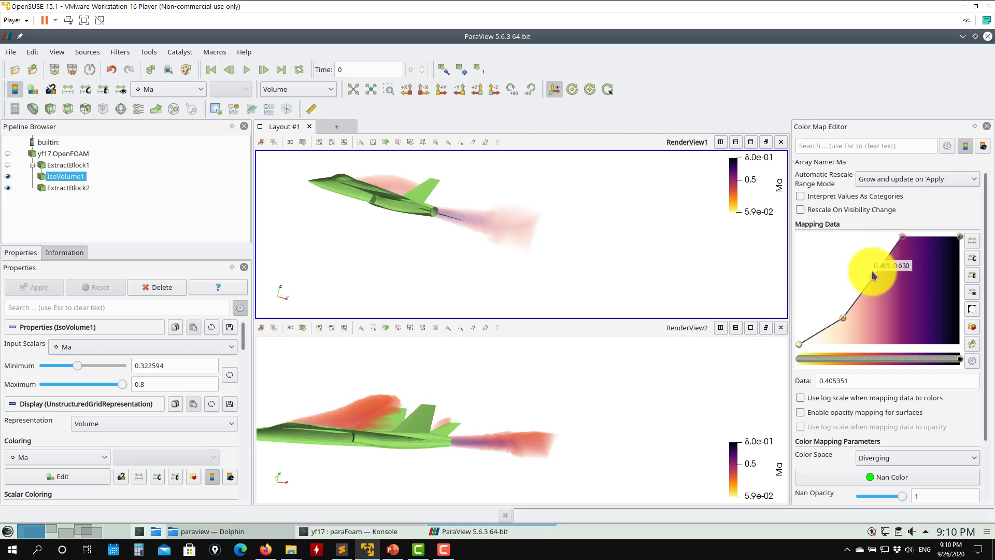
drag(874, 275, 890, 258)
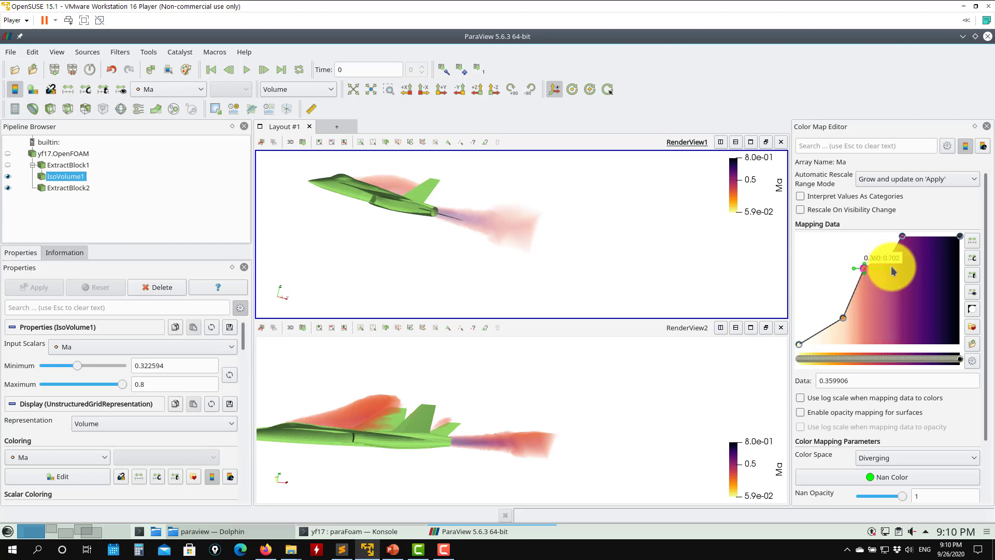
drag(892, 267, 881, 243)
click(840, 244)
mouse_move(854, 293)
mouse_down()
mouse_move(845, 298)
mouse_move(859, 290)
mouse_up()
drag(449, 248, 452, 225)
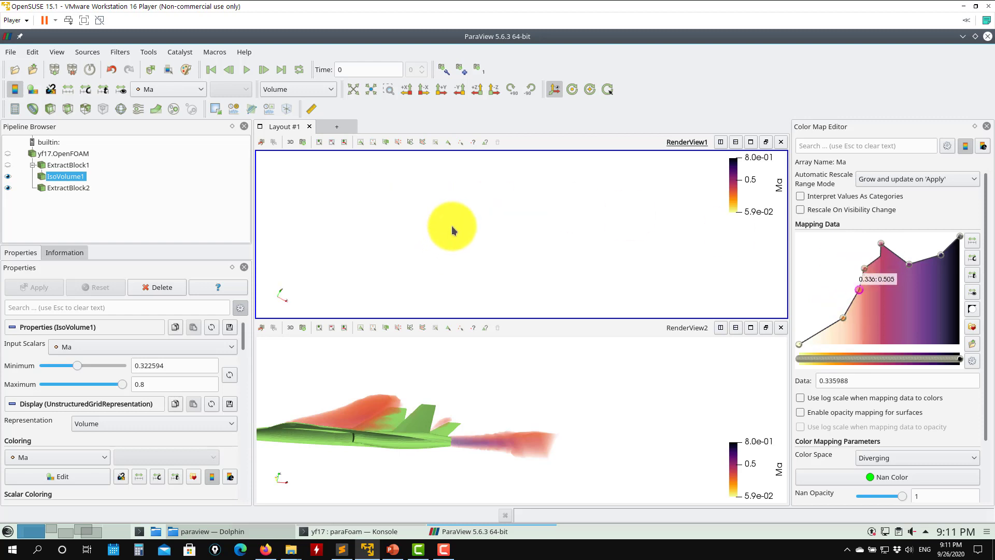
click(353, 89)
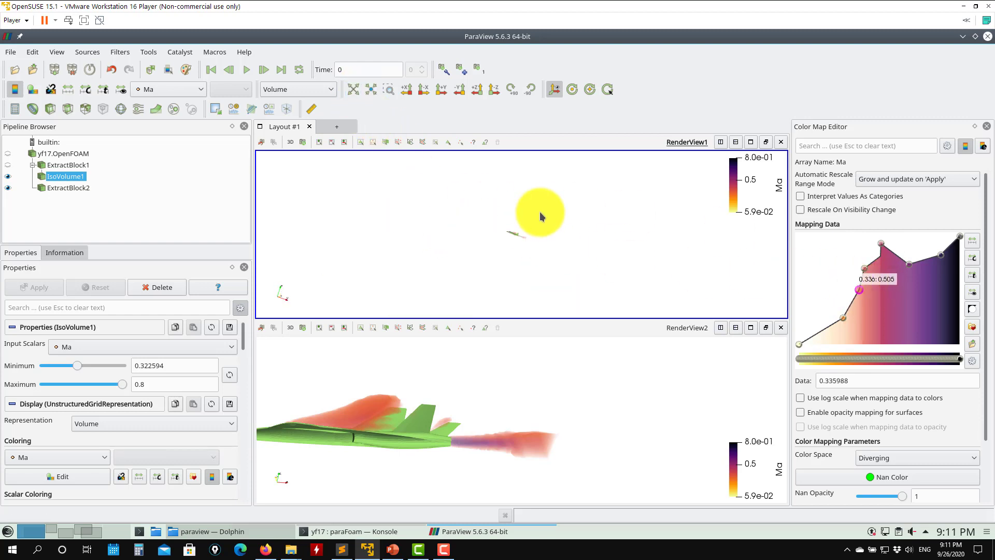
right_drag(540, 211, 485, 278)
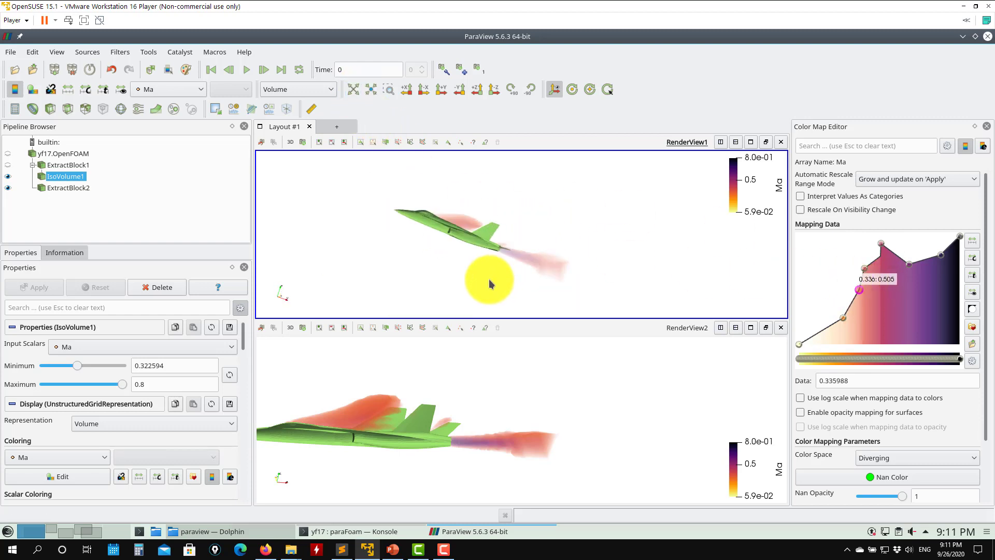
Apply the jet preset to the Ma color map and close the preset chooser.
click(974, 329)
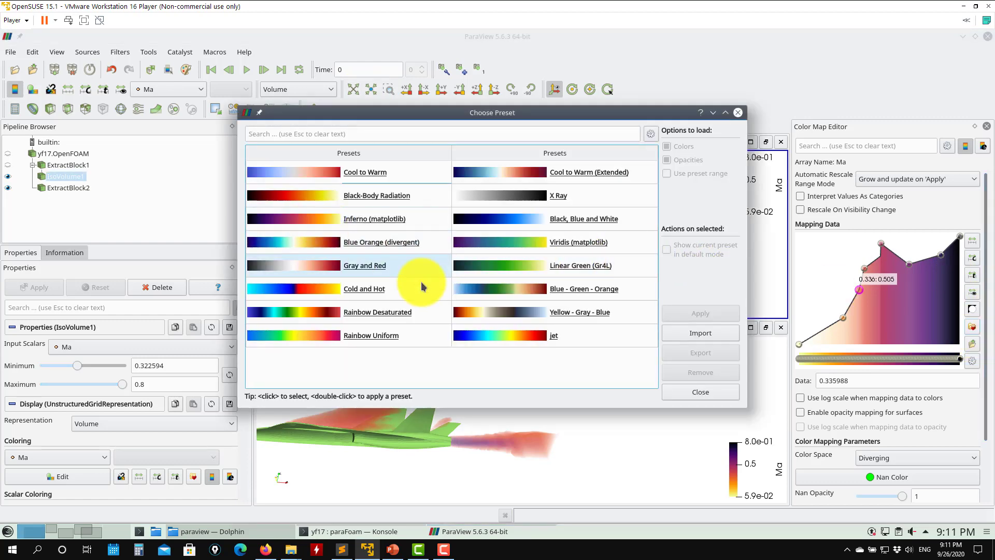
click(525, 339)
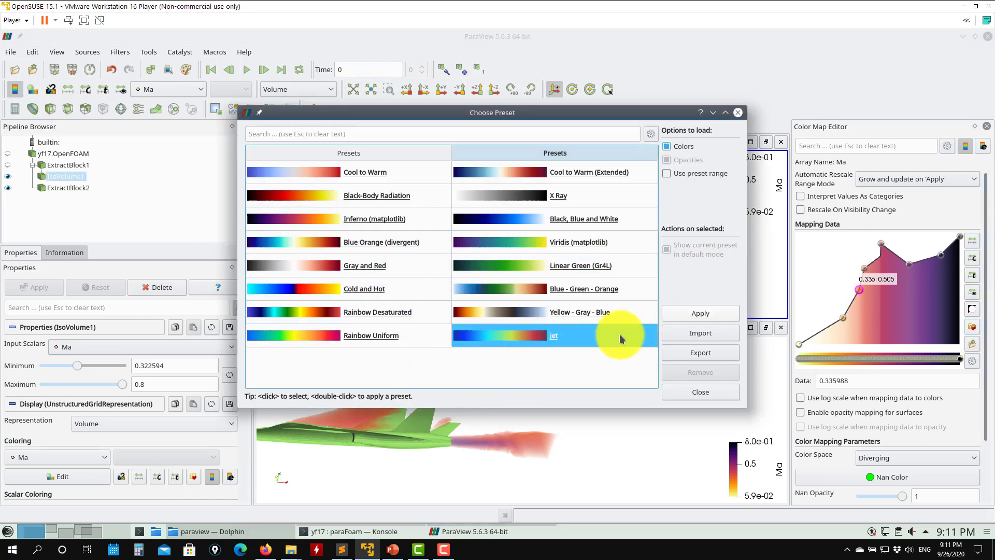
click(720, 316)
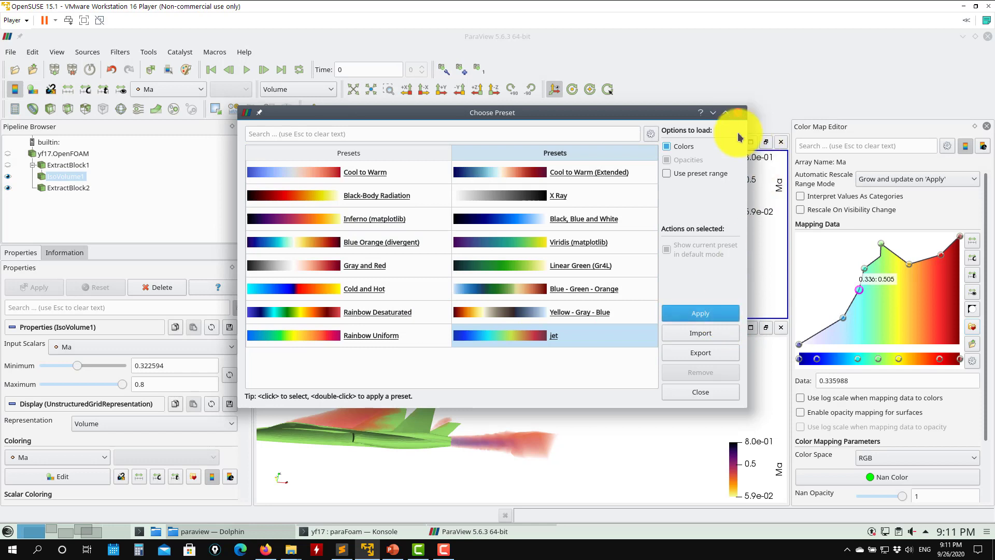
click(738, 112)
scroll(459, 202, up, 2)
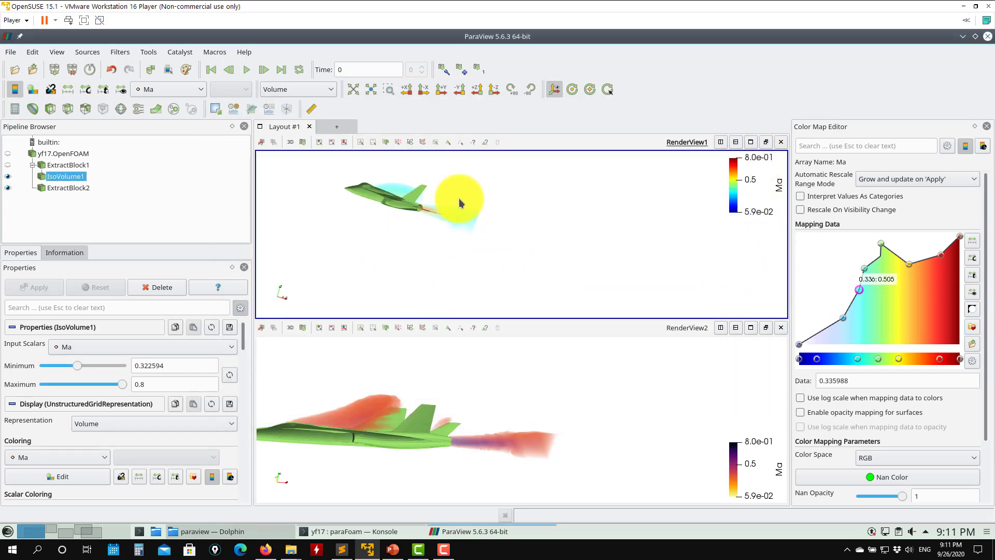
Raise the low-Ma opacity control points and delete the surplus points in the upper range of the curve.
drag(844, 317, 892, 240)
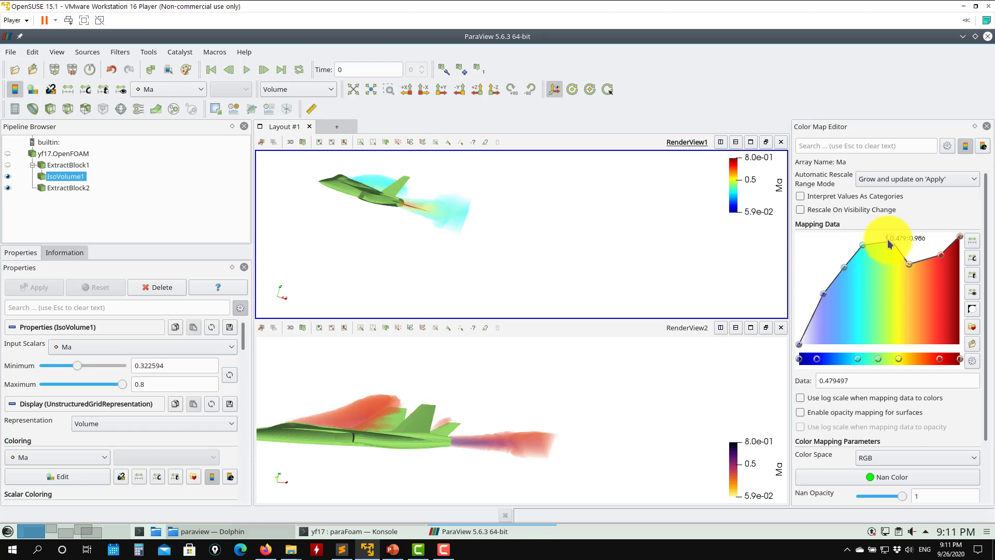
key(Delete)
key(Delete)
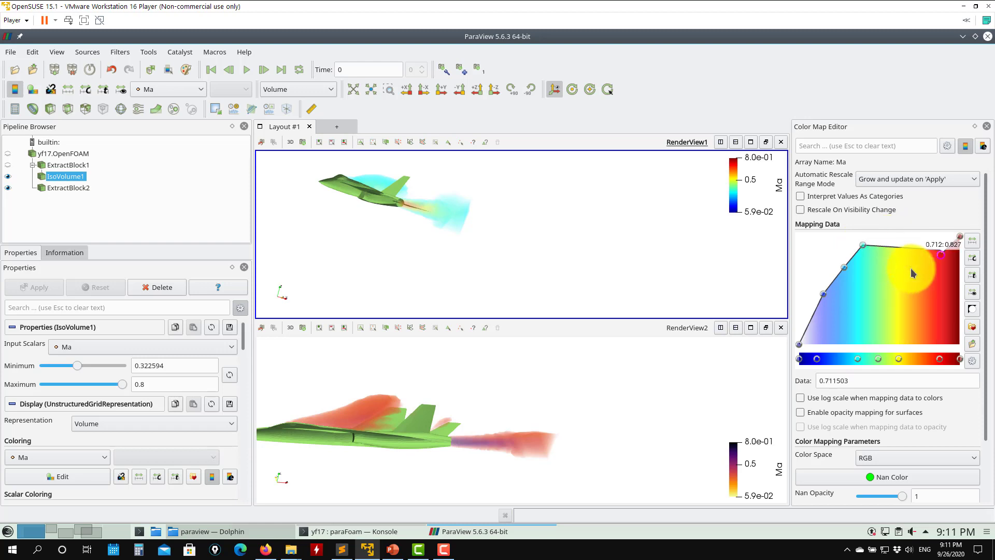
drag(941, 254, 903, 247)
click(902, 239)
key(Delete)
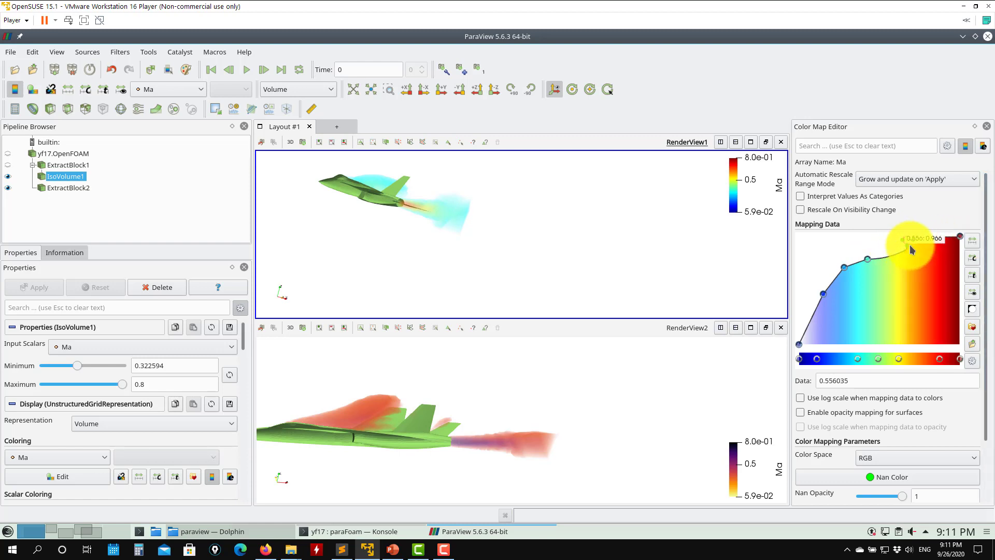
Adjust the remaining opacity points, placing one at Ma 0.121 with opacity 0.534, and inspect the volume in both render views.
drag(907, 245, 839, 264)
drag(822, 298, 813, 286)
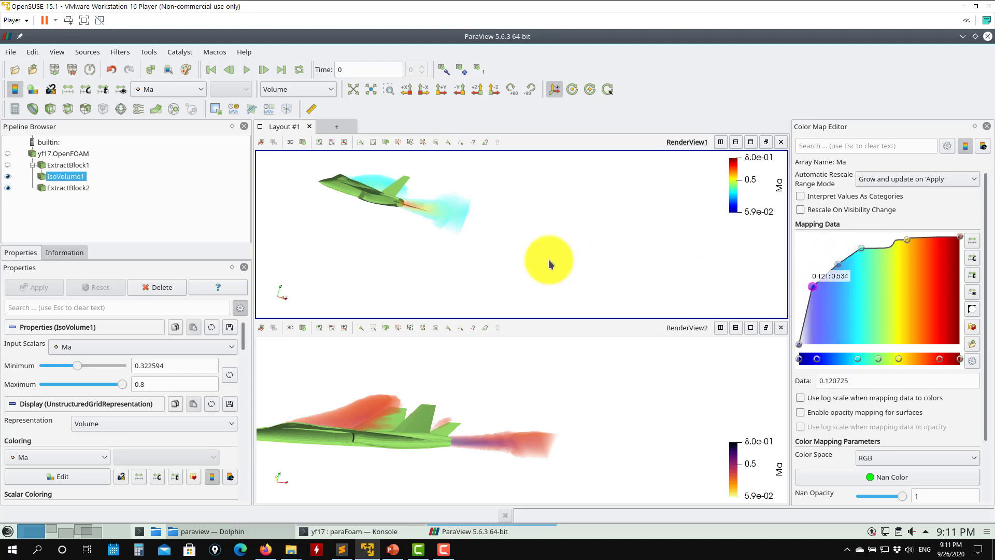
mouse_move(428, 219)
mouse_down()
mouse_move(418, 203)
mouse_move(447, 217)
mouse_up()
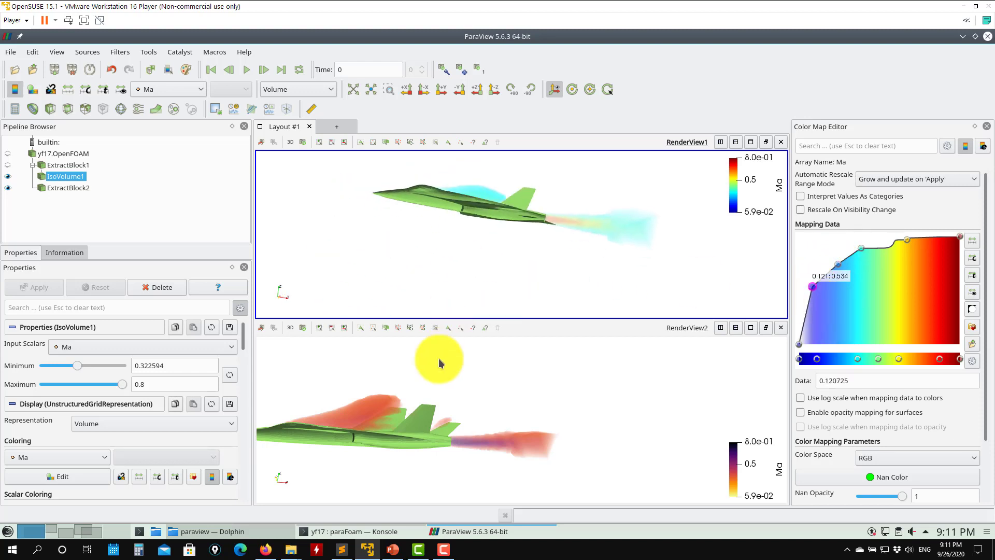
drag(440, 362, 537, 387)
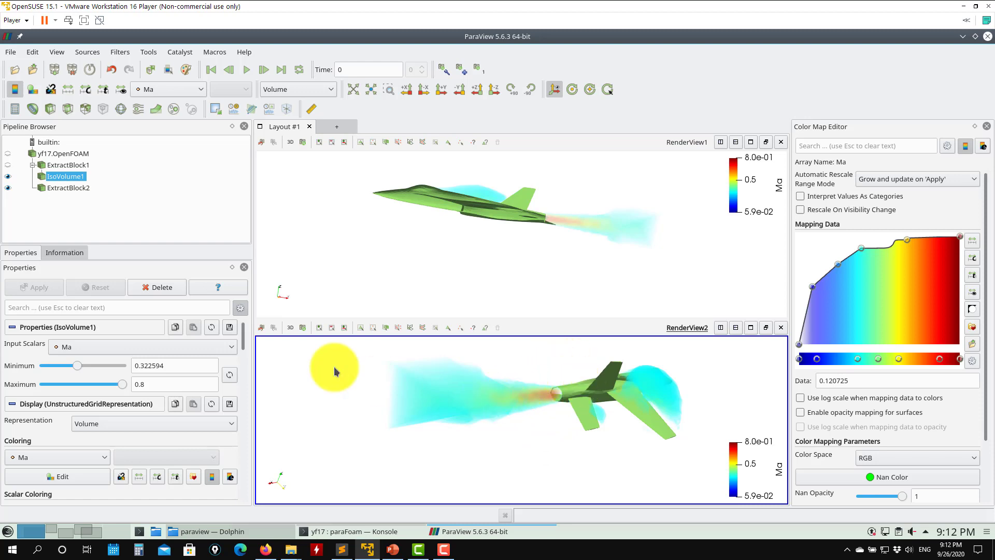
Color IsoVolume1 by point temperature T in RenderView2 and inspect the exhaust plume.
click(171, 89)
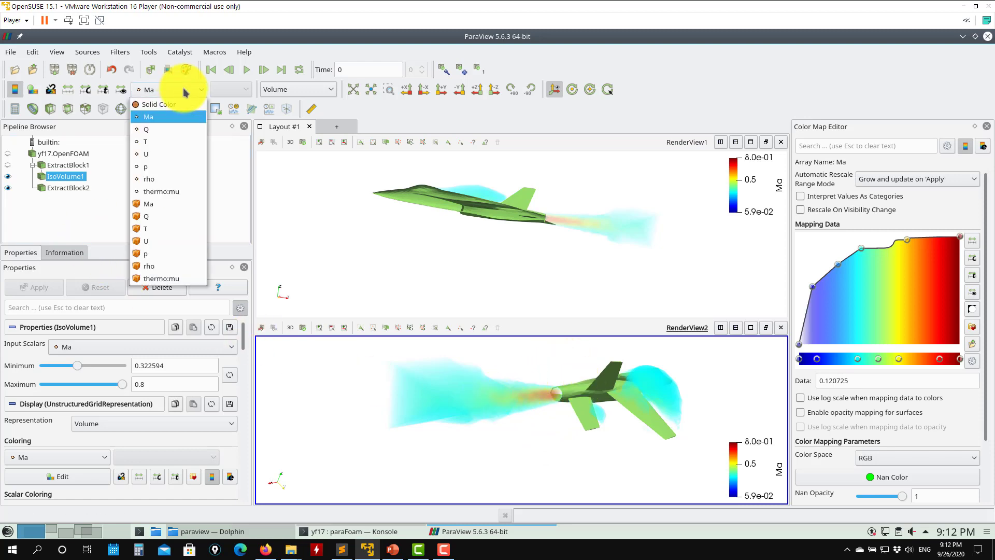
click(161, 148)
scroll(571, 392, up, 2)
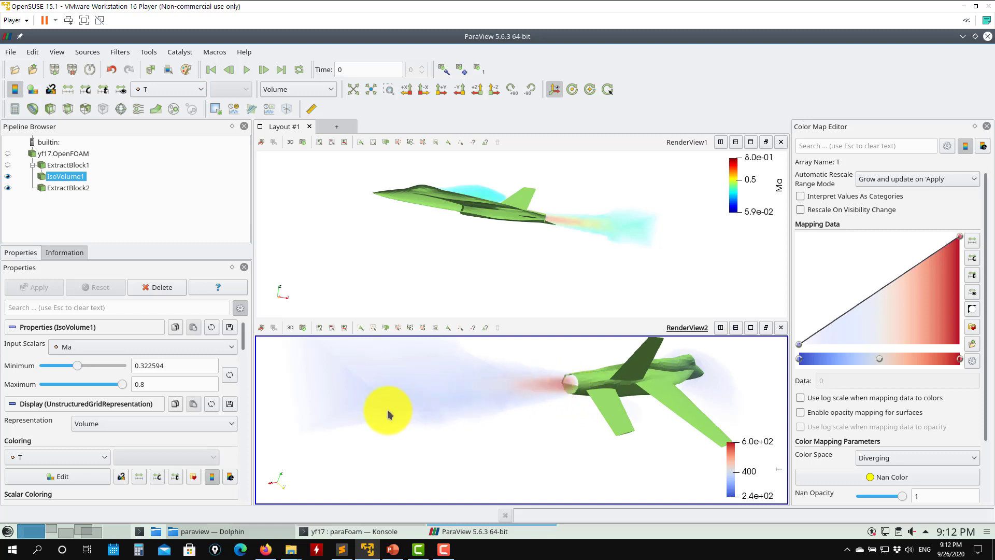
drag(500, 418, 519, 363)
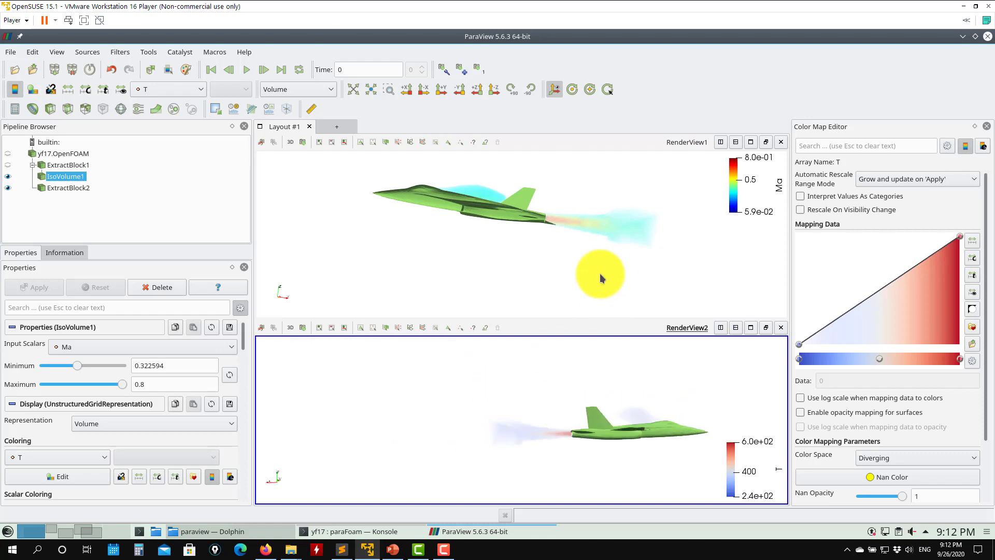
Close ParaView and run checkMesh on the yf17 case in the Konsole terminal.
click(988, 36)
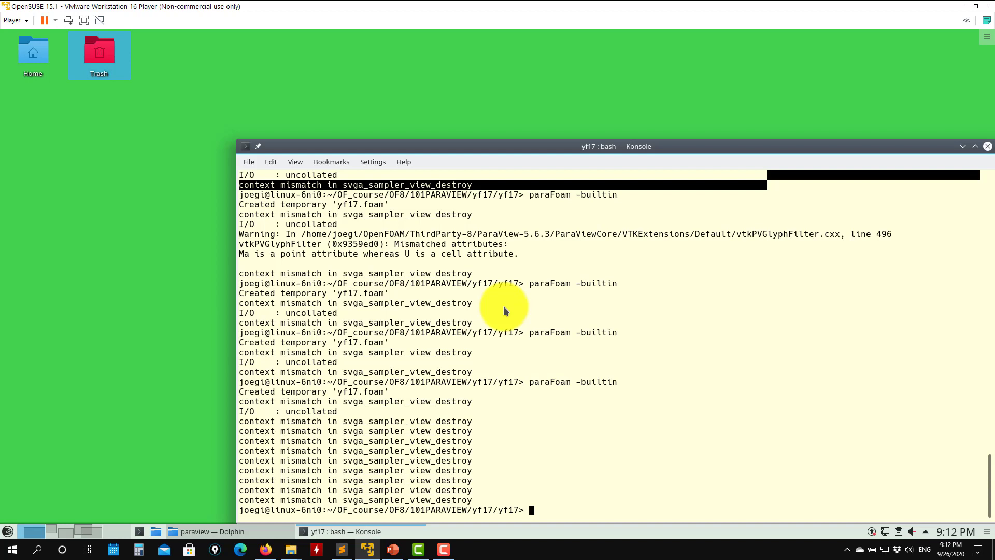
text(checkMesh)
key(Return)
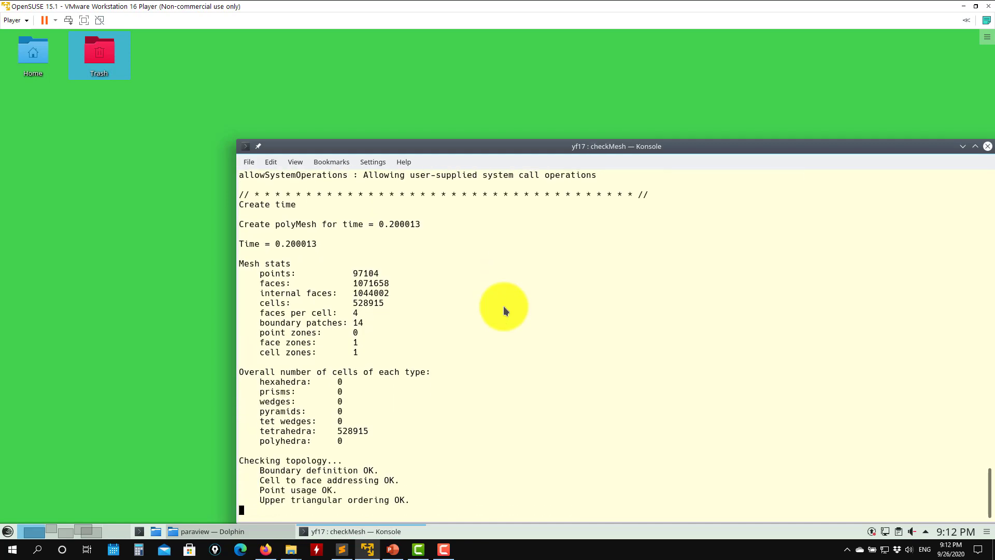